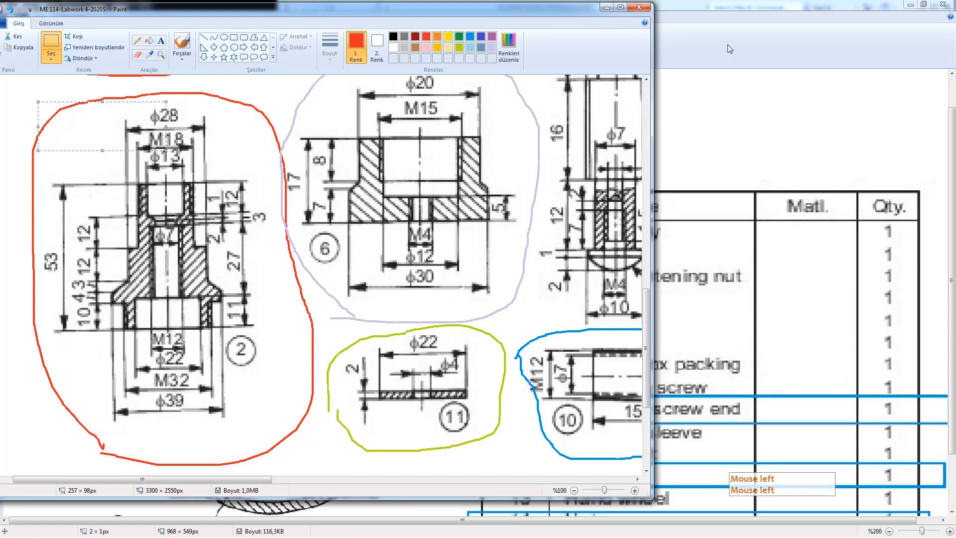
Step: Switch to Inventor and create a new part from the metric Standard (mm).ipt template
click(910, 4)
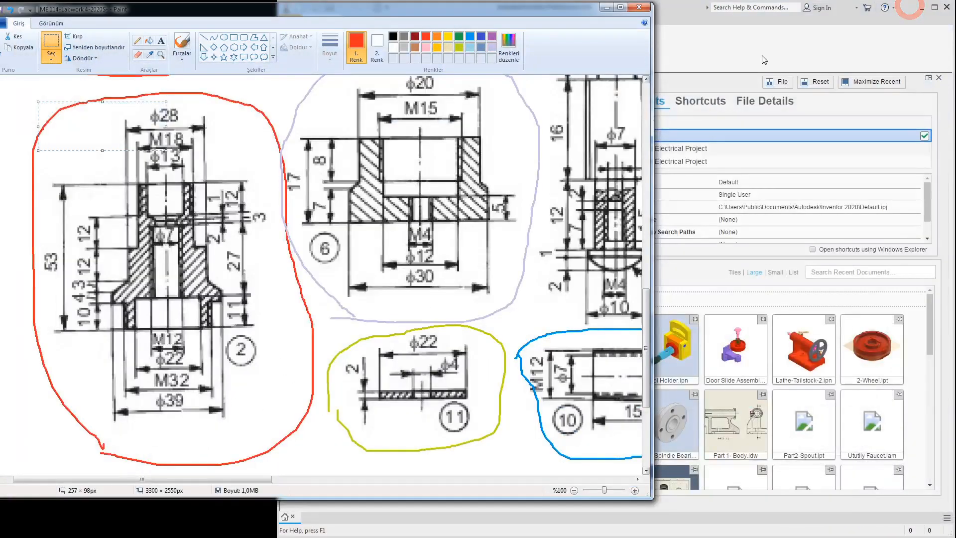
click(758, 48)
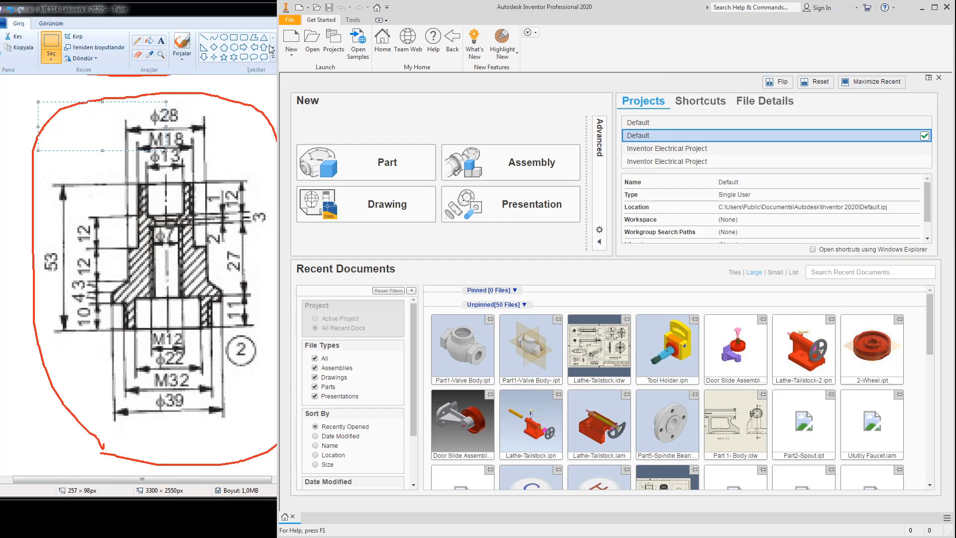
click(291, 42)
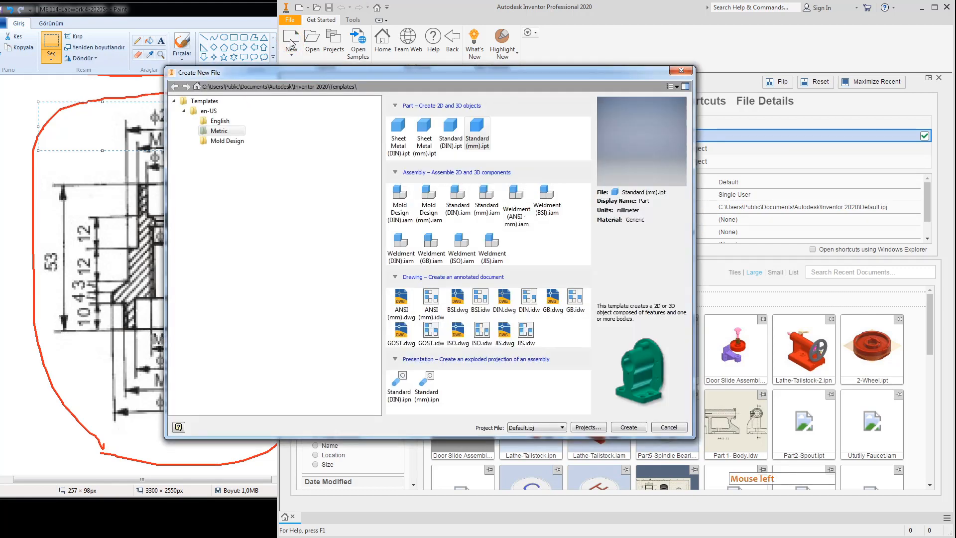
double_click(476, 131)
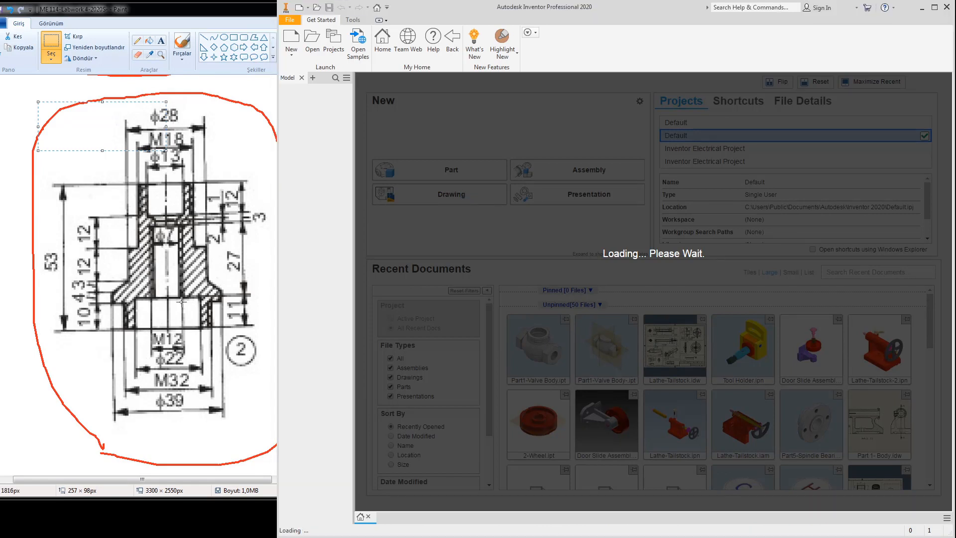
Step: In Paint, trace the right half-section profile and the vertical axis of part 2 in red with the Pencil tool
mouse_move(181, 299)
mouse_down()
mouse_move(193, 298)
mouse_move(205, 324)
mouse_move(215, 298)
mouse_move(207, 251)
mouse_move(197, 251)
mouse_up()
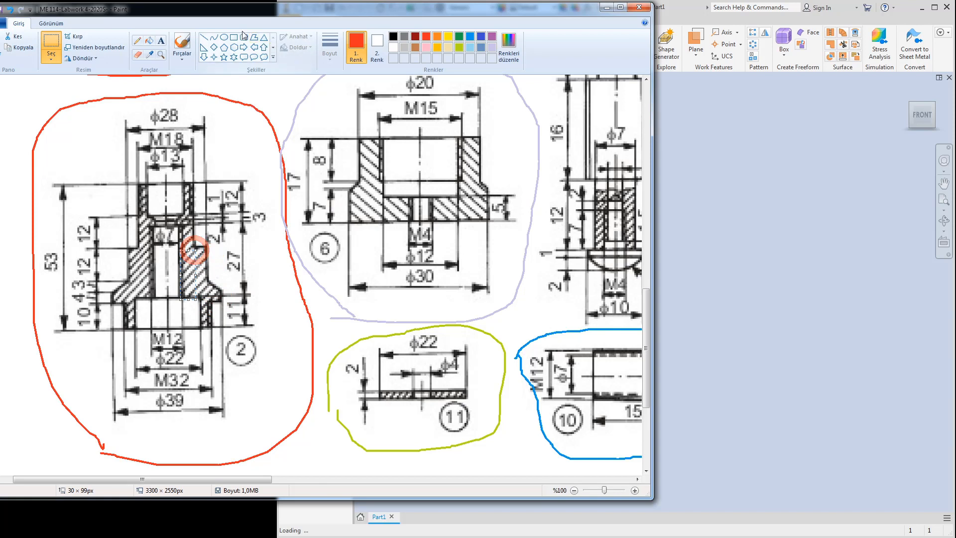
click(137, 40)
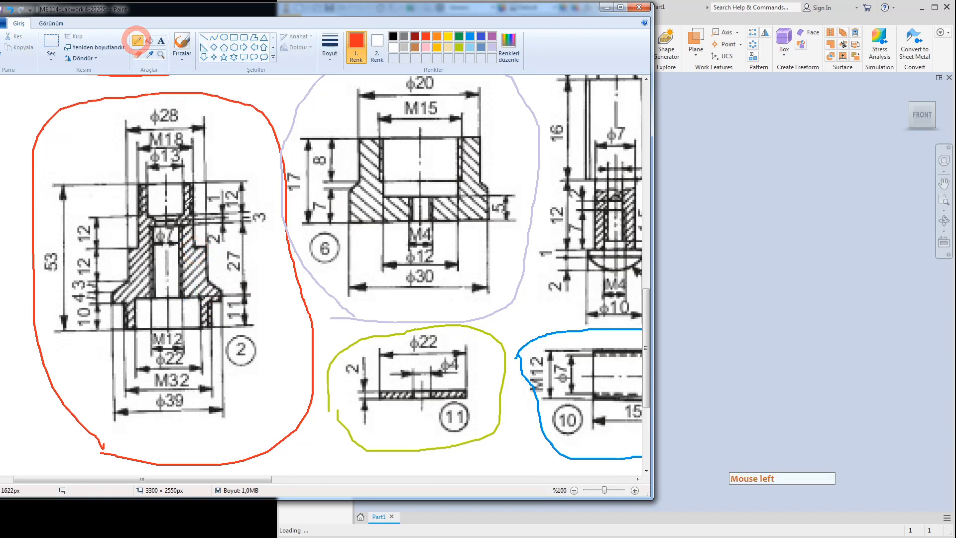
mouse_move(182, 183)
mouse_down()
mouse_move(178, 285)
mouse_move(200, 324)
mouse_move(219, 298)
mouse_move(191, 197)
mouse_move(166, 167)
mouse_move(165, 339)
mouse_up()
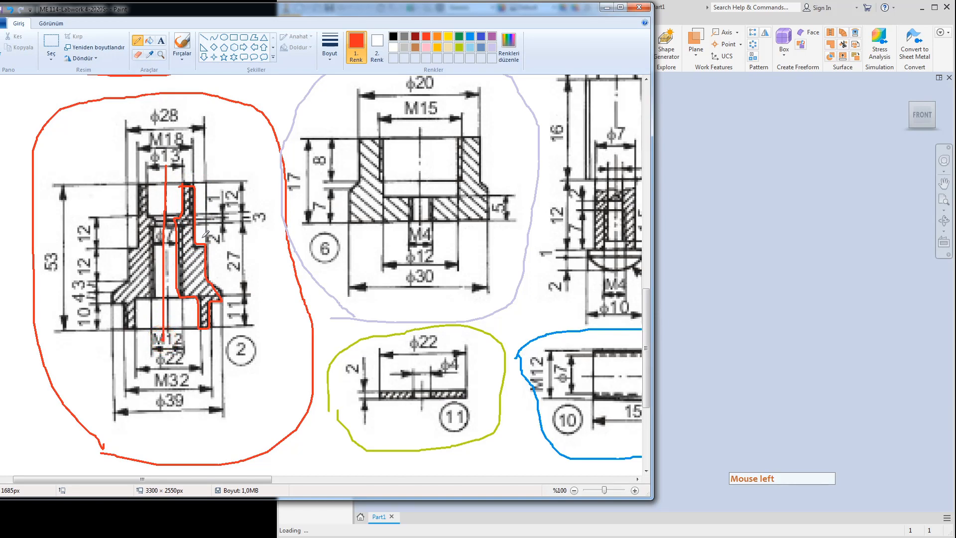
Step: Back in Inventor, save the part in the Stop Down Valve folder as "Part 2- Bonnet", taking the name from the parts list
click(727, 172)
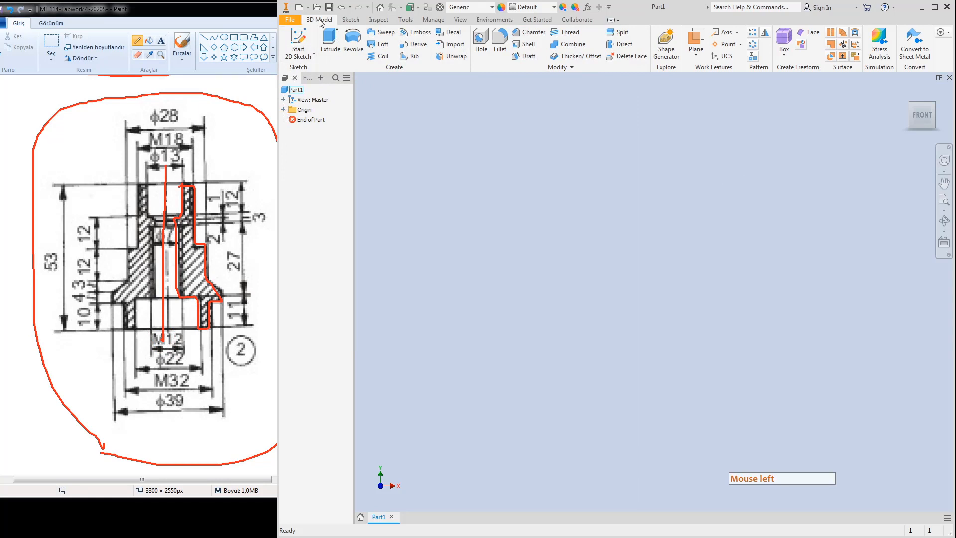
click(329, 7)
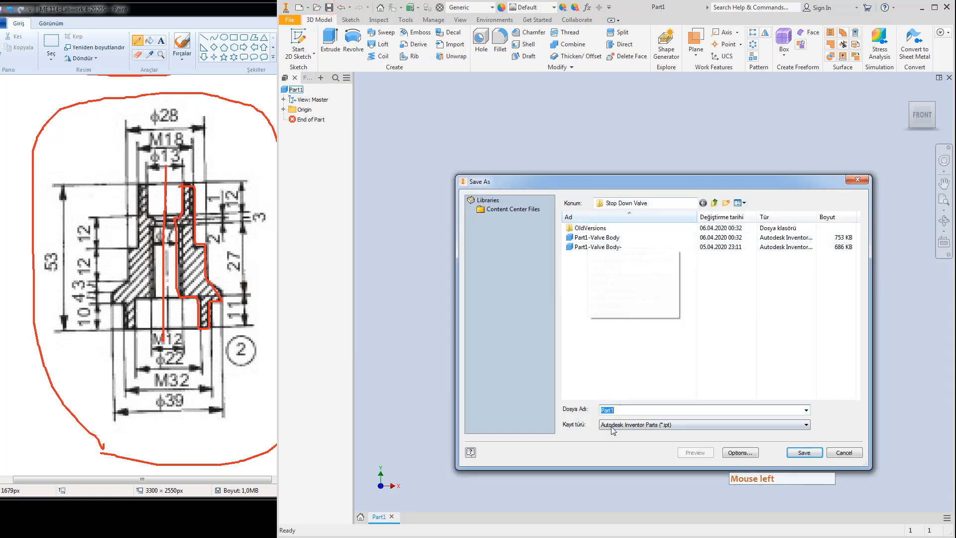
click(593, 239)
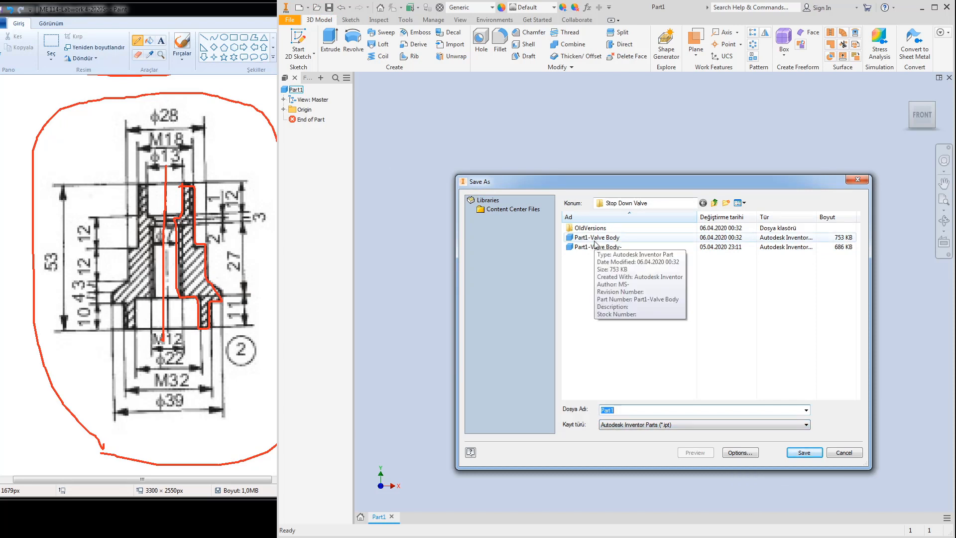
click(649, 411)
click(650, 412)
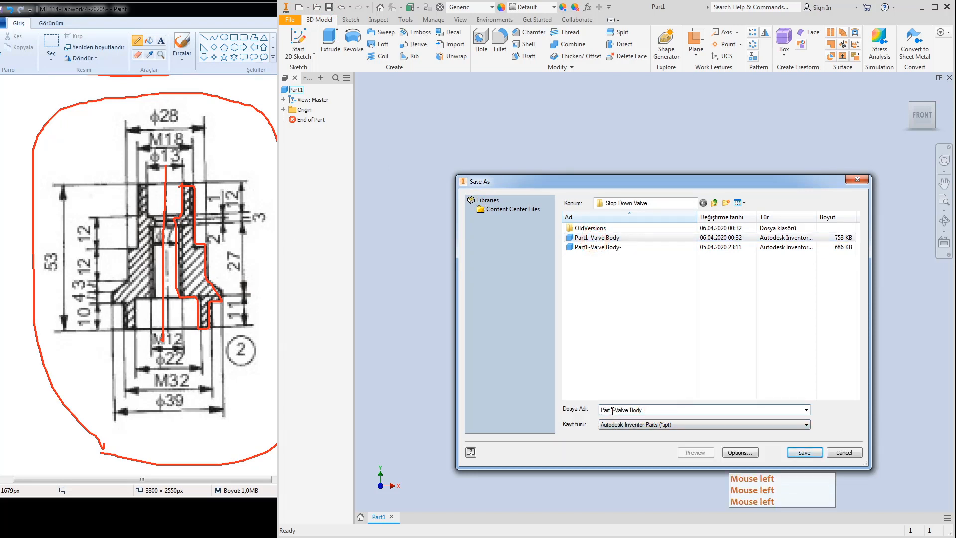
drag(612, 411, 720, 411)
text(2-)
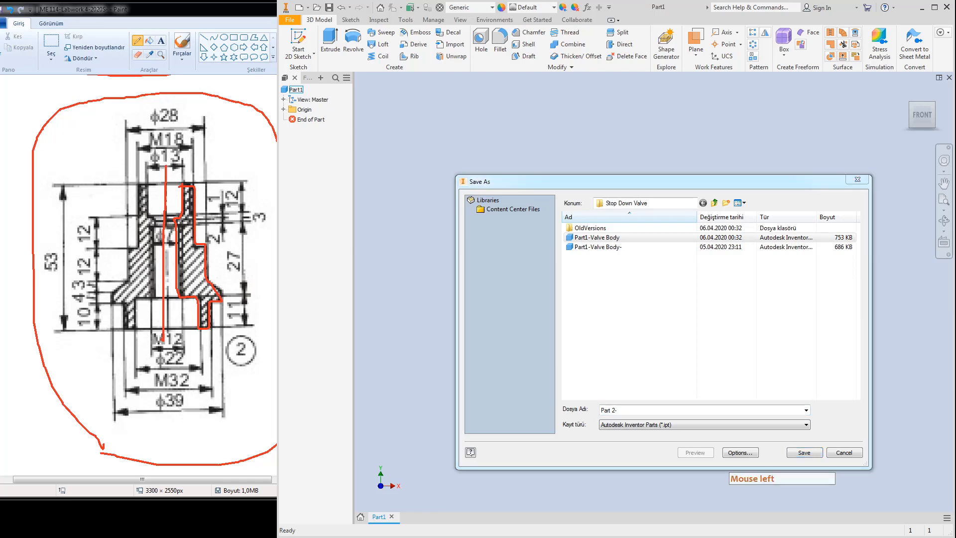
key(alt+Tab)
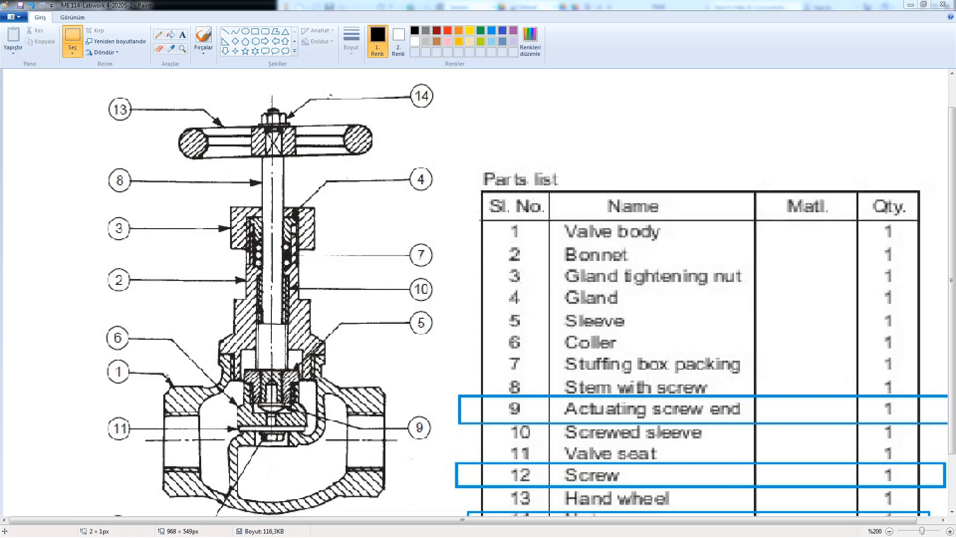
key(alt+Tab)
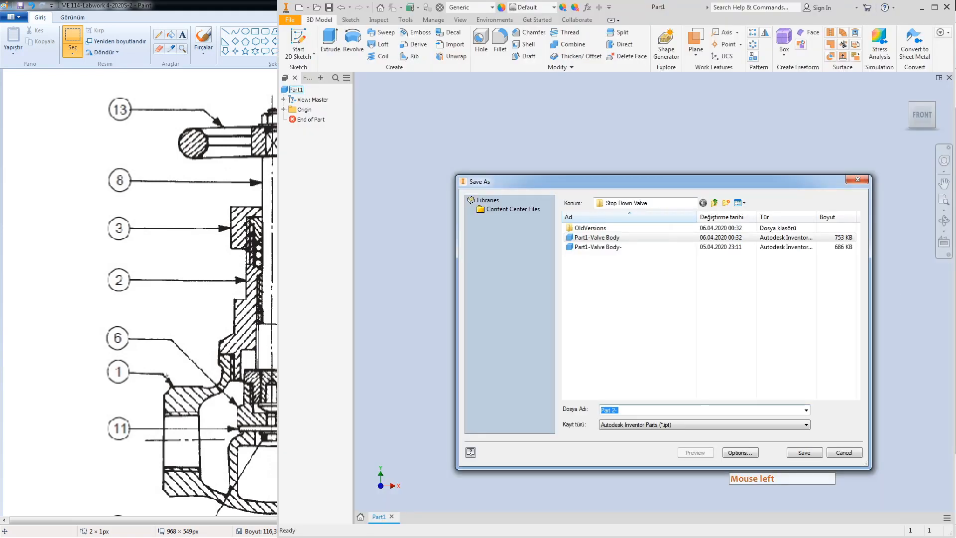
key(Right)
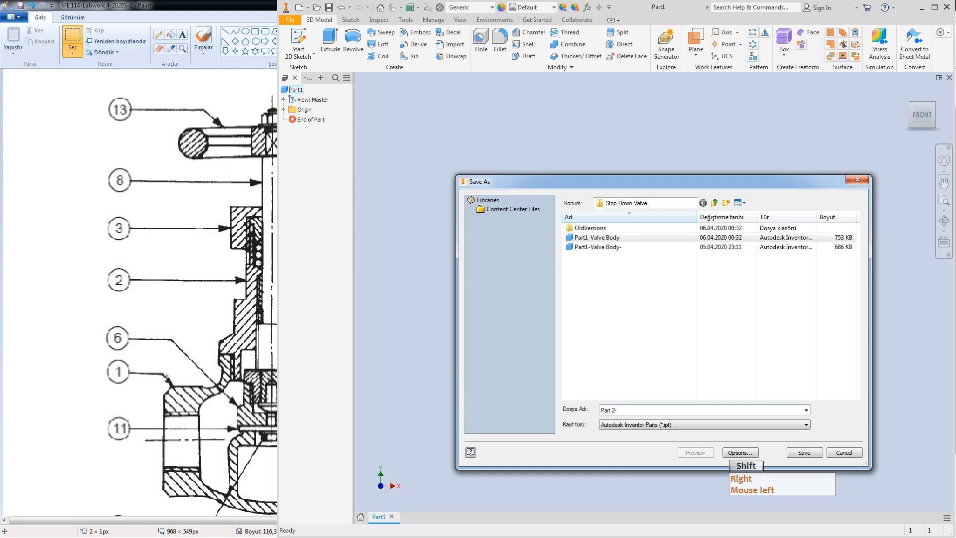
text(Bonnet)
key(Return)
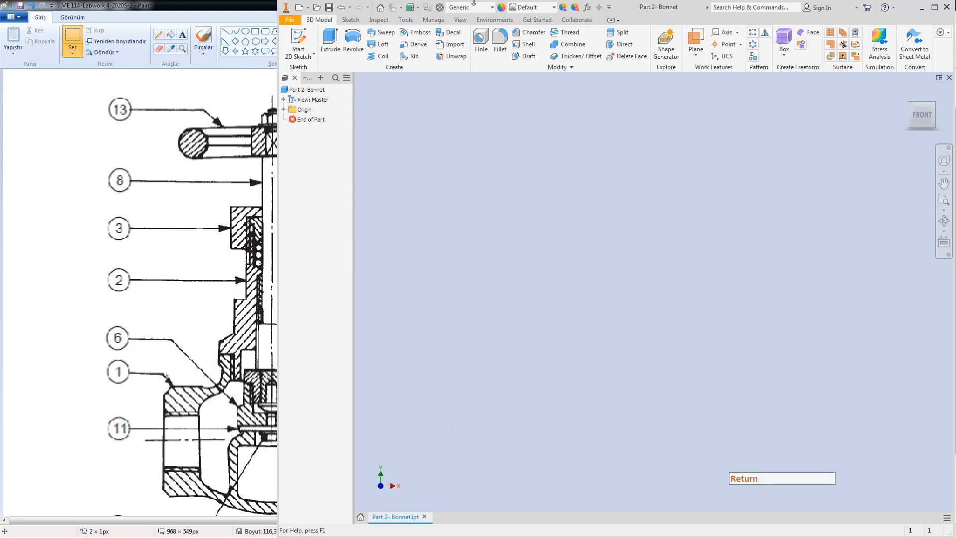
Step: Make the origin's Center Point and XY Plane visible in the bonnet part
click(284, 109)
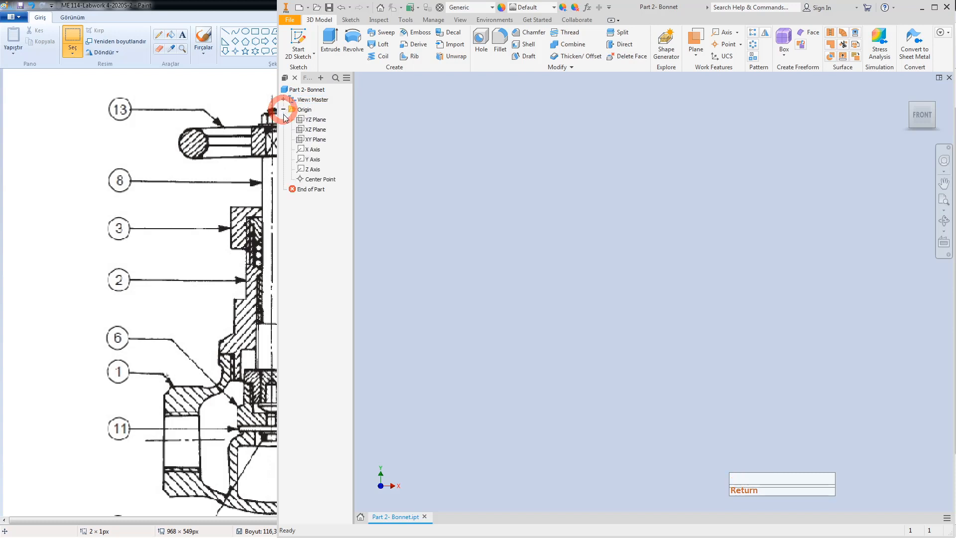
right_click(315, 180)
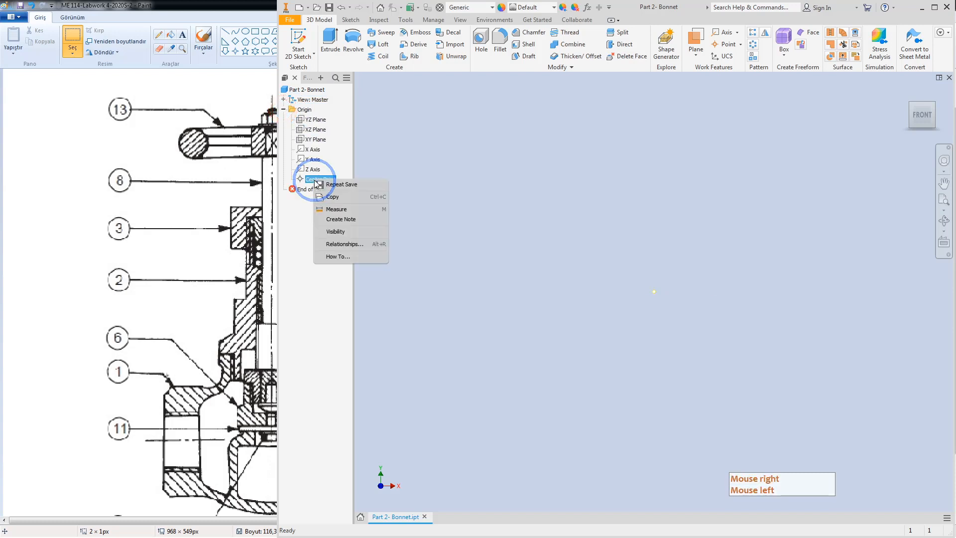
click(341, 232)
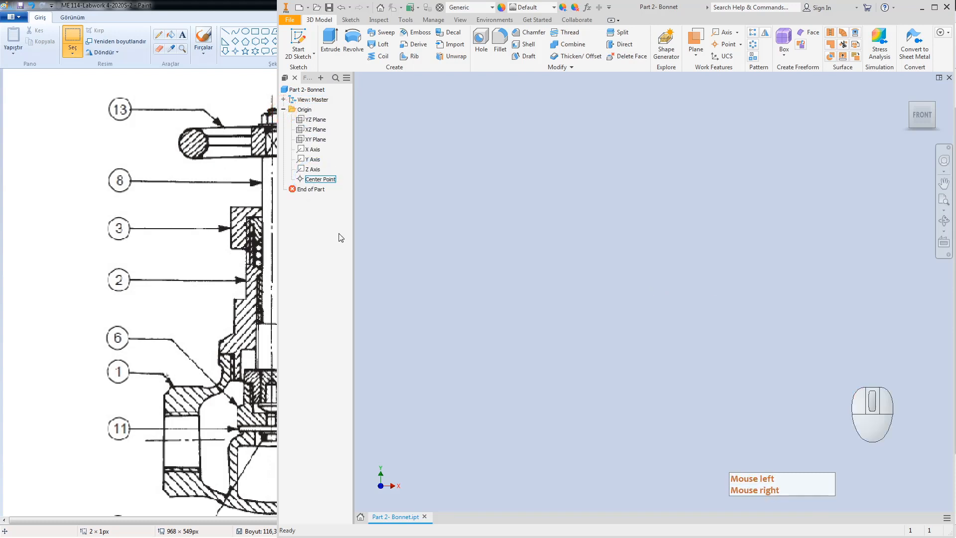
click(315, 180)
right_click(316, 179)
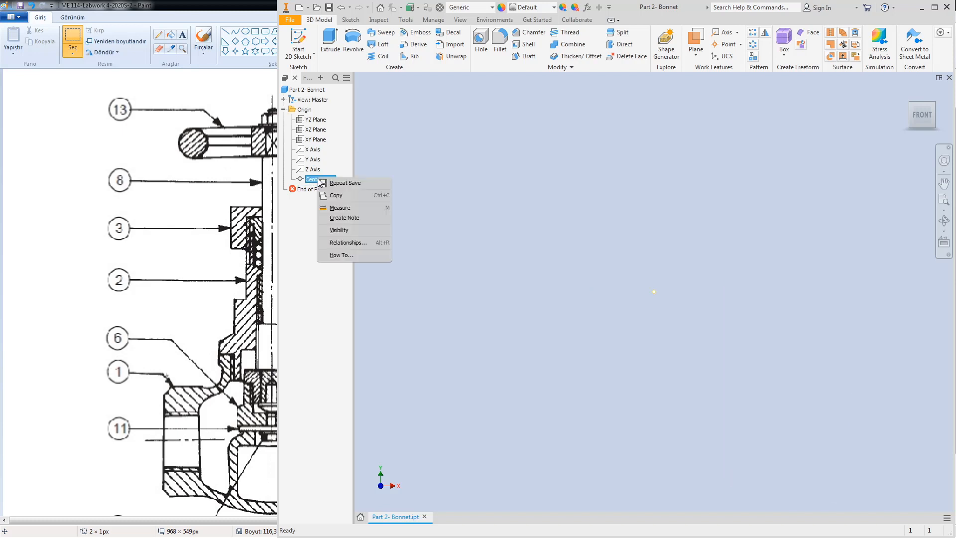
click(340, 232)
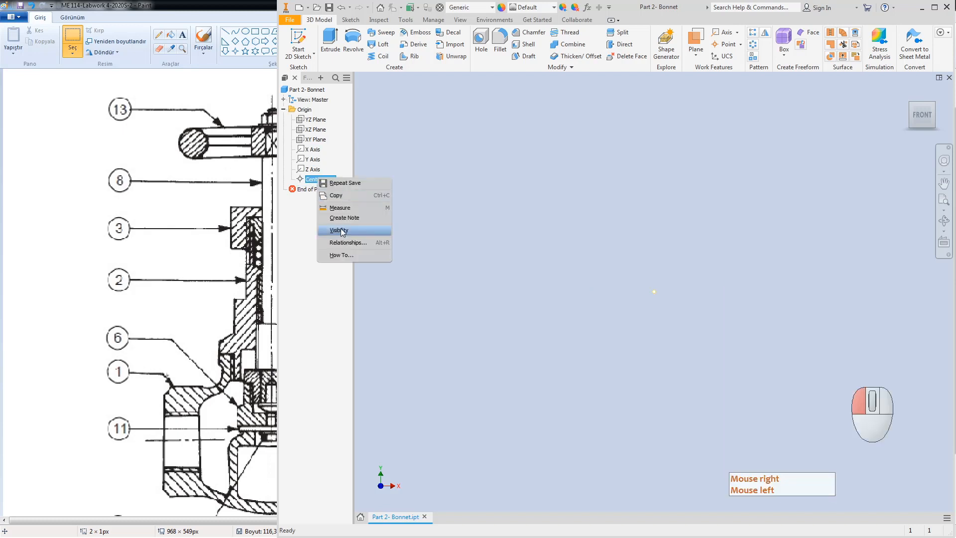
right_click(311, 141)
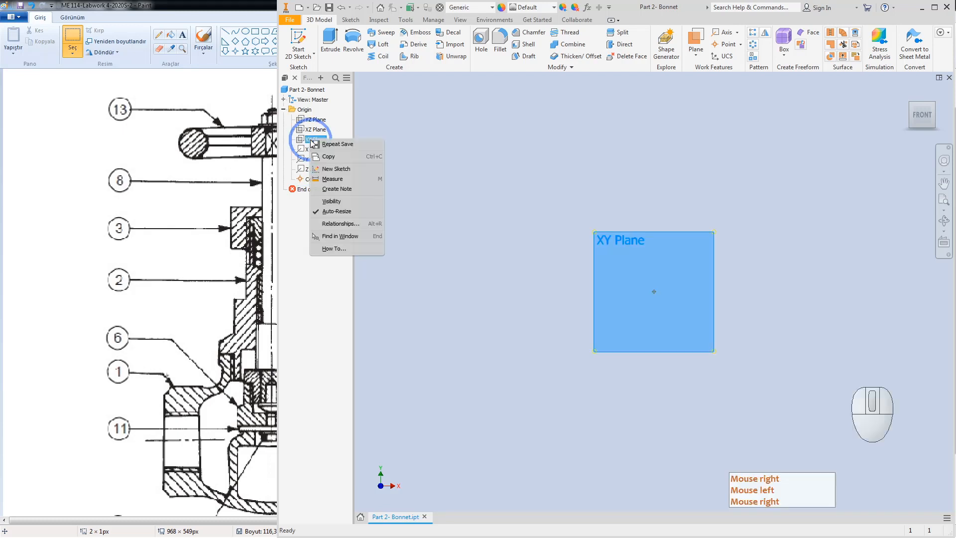
click(340, 204)
Step: Start a 2D sketch on the XY plane and draw a vertical line upward from the origin
click(298, 39)
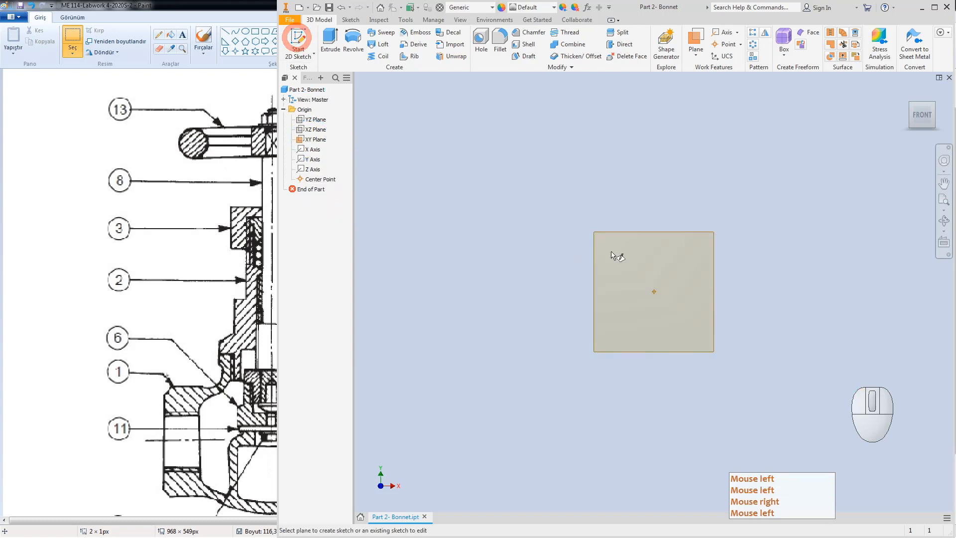
click(632, 236)
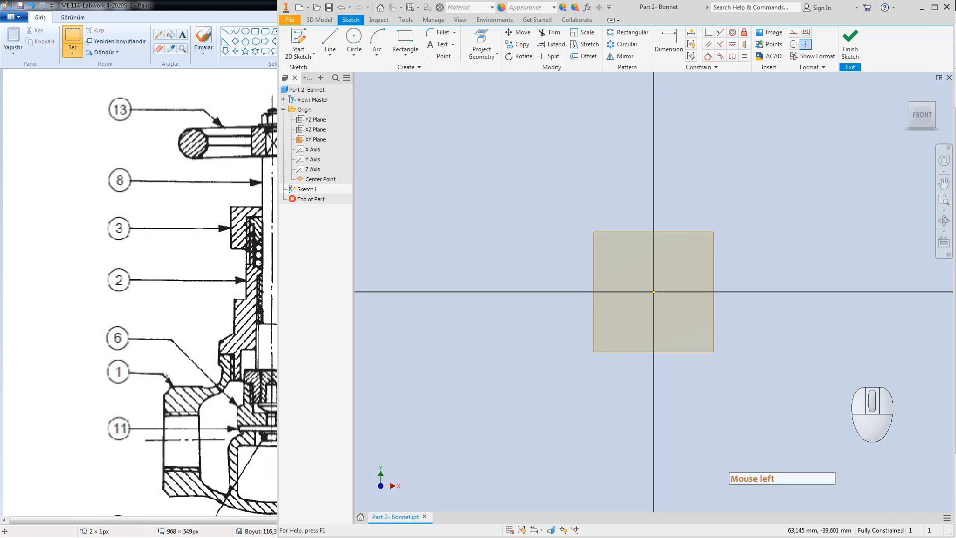
click(955, 490)
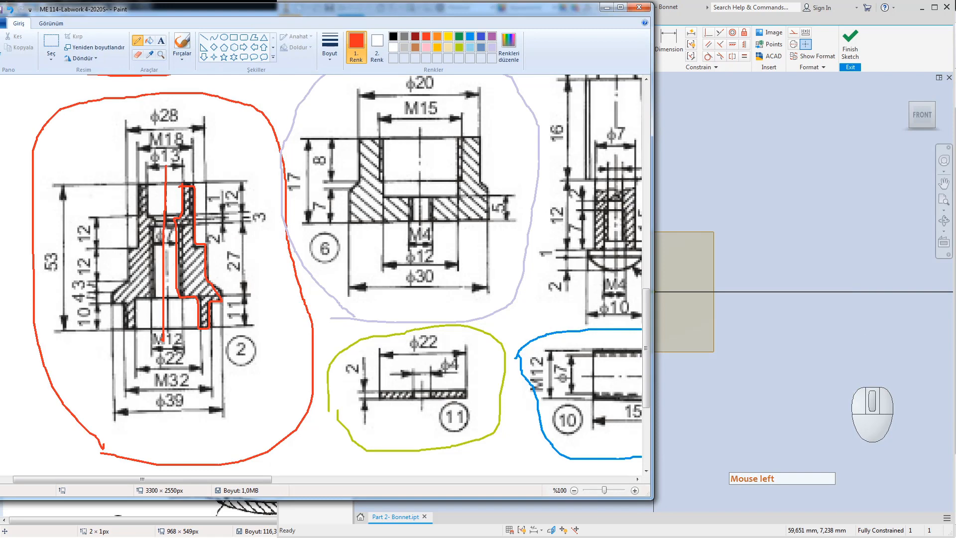
click(816, 166)
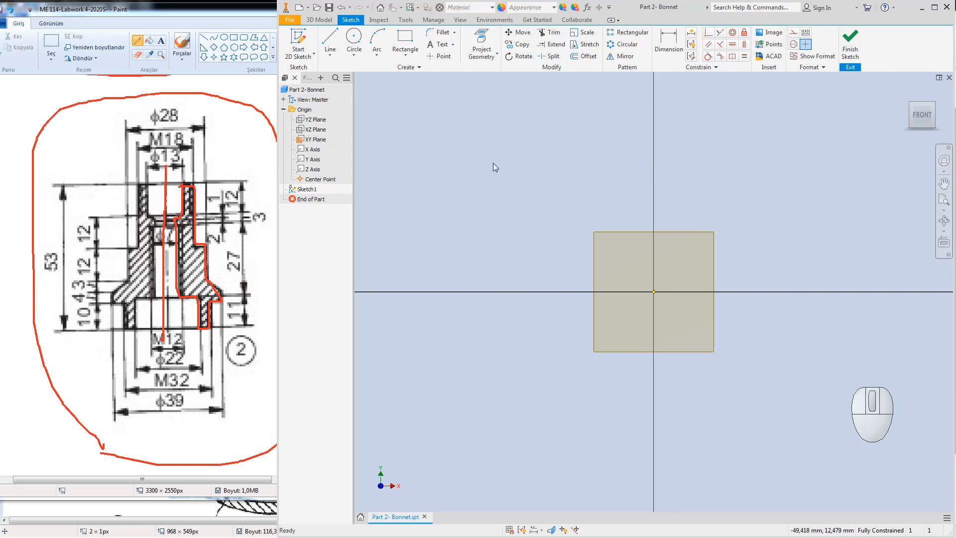
click(330, 43)
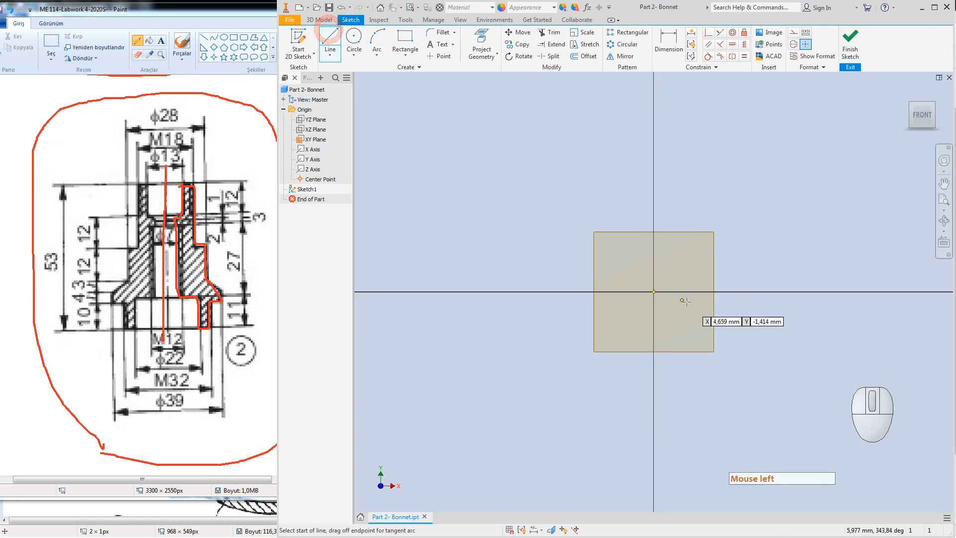
click(653, 292)
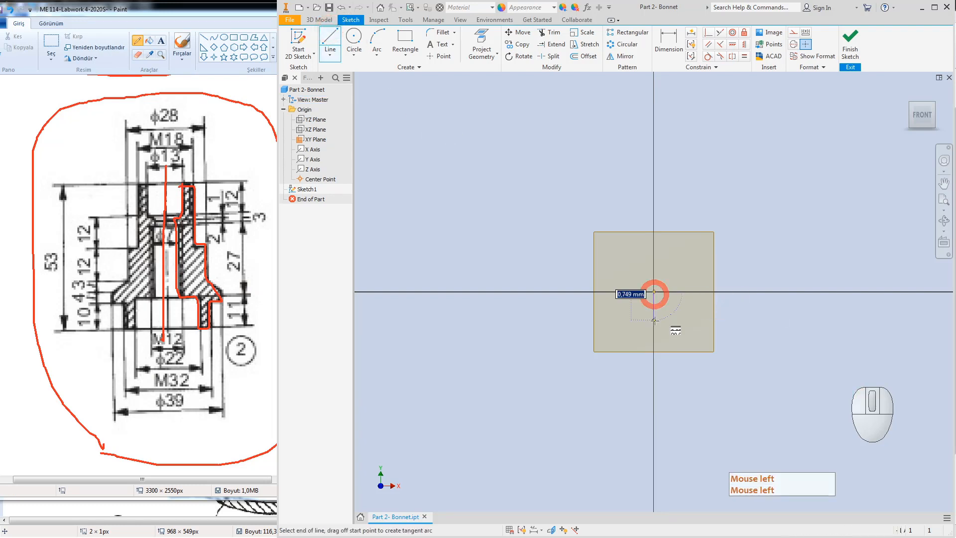
click(652, 102)
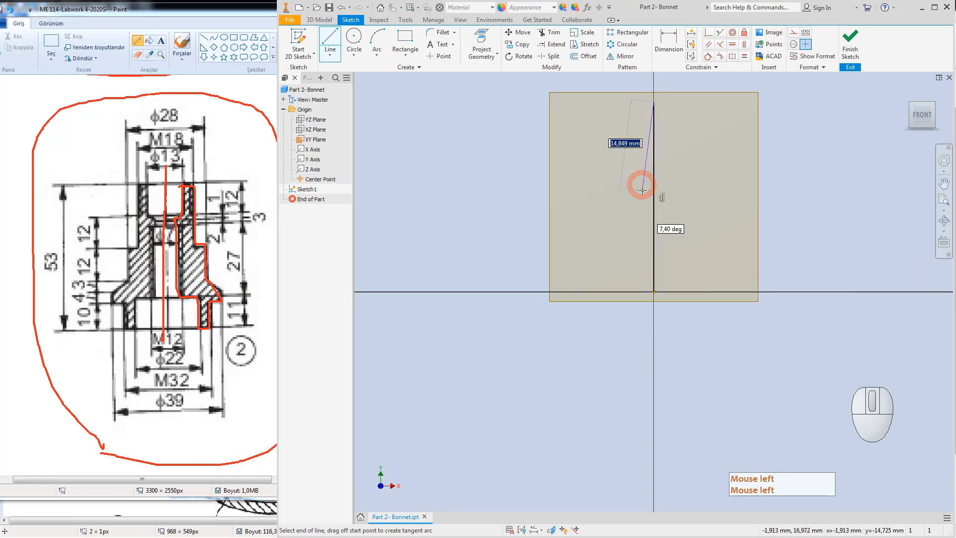
key(Escape)
Step: Convert the vertical line to a centerline
click(653, 193)
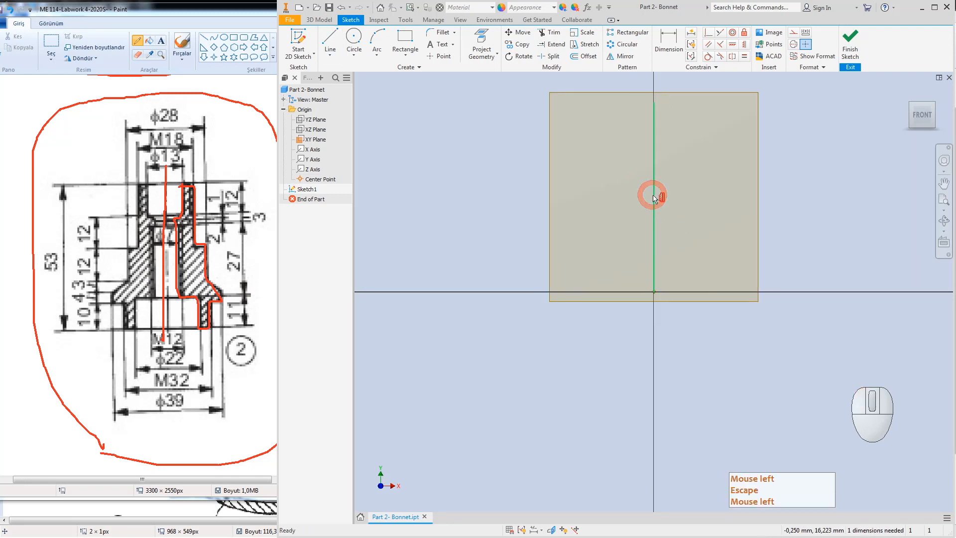
right_click(653, 196)
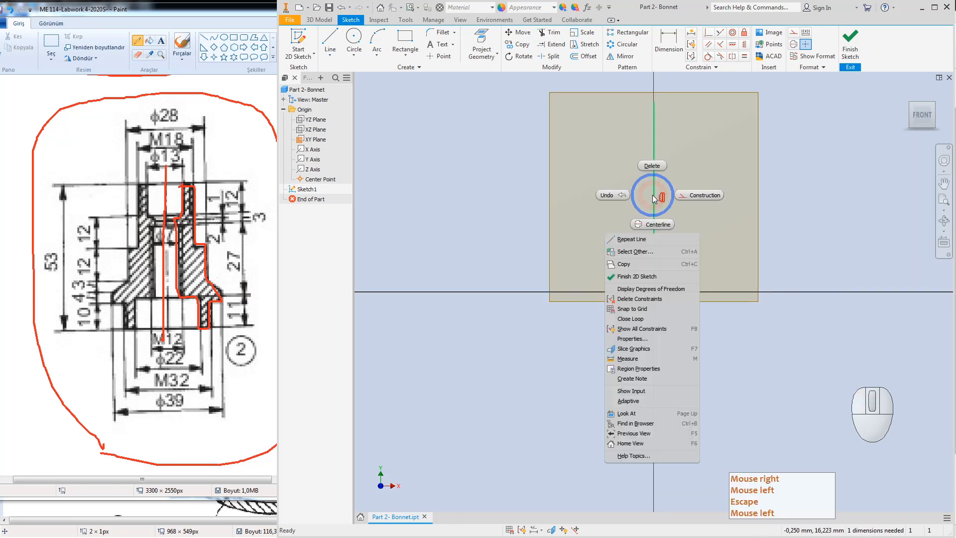
click(660, 224)
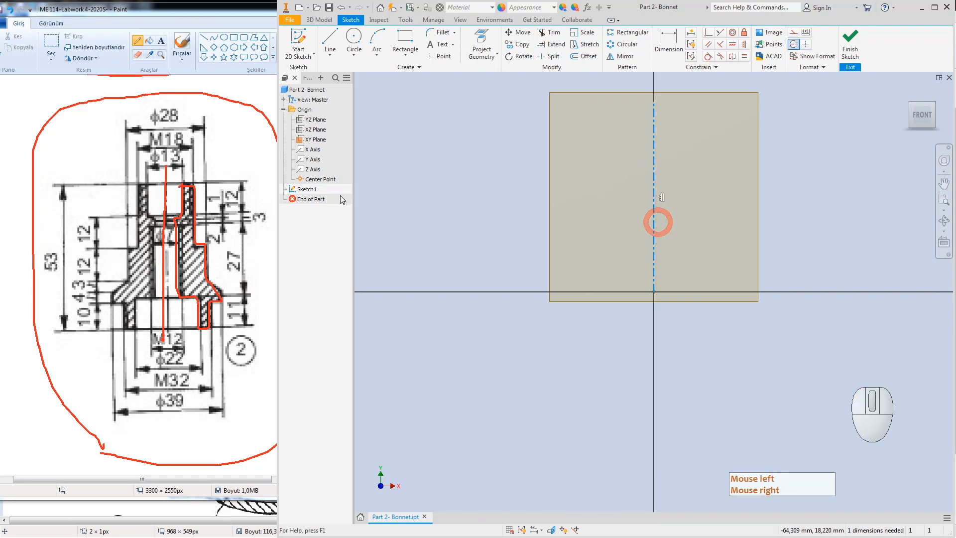
Step: In Paint, circle the φ28 dimension of part 2 in red and mark the lower end of its axis
click(161, 103)
mouse_move(169, 102)
mouse_down()
mouse_move(140, 116)
mouse_move(178, 119)
mouse_move(149, 115)
mouse_up()
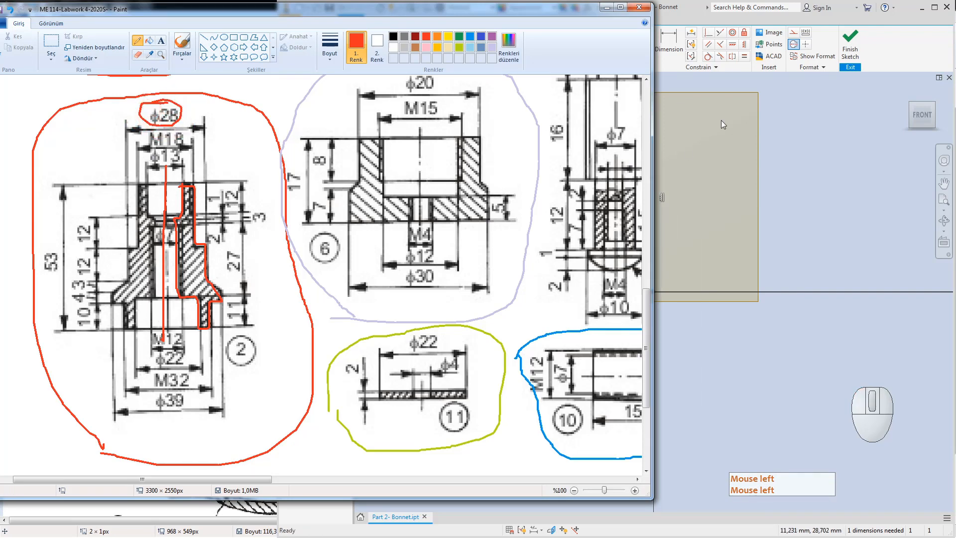
click(694, 8)
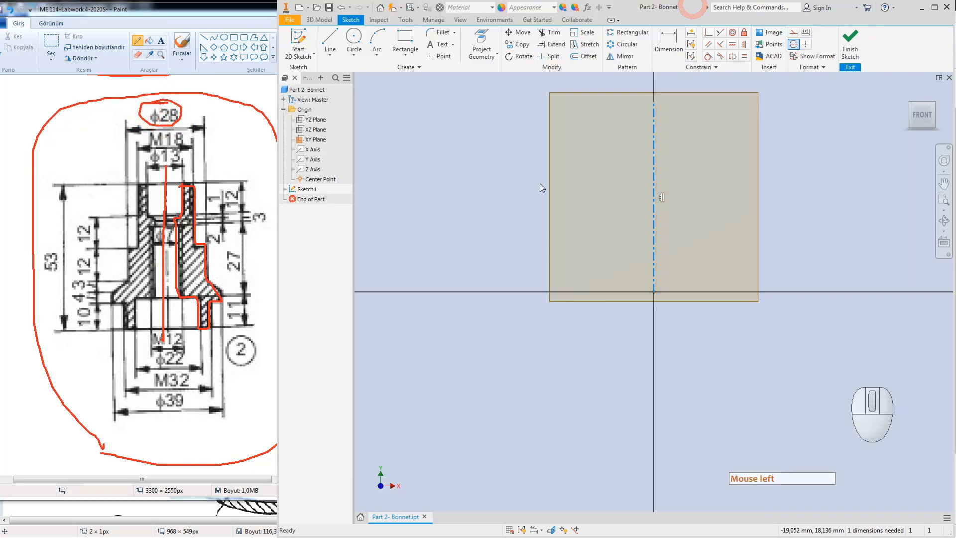
click(169, 326)
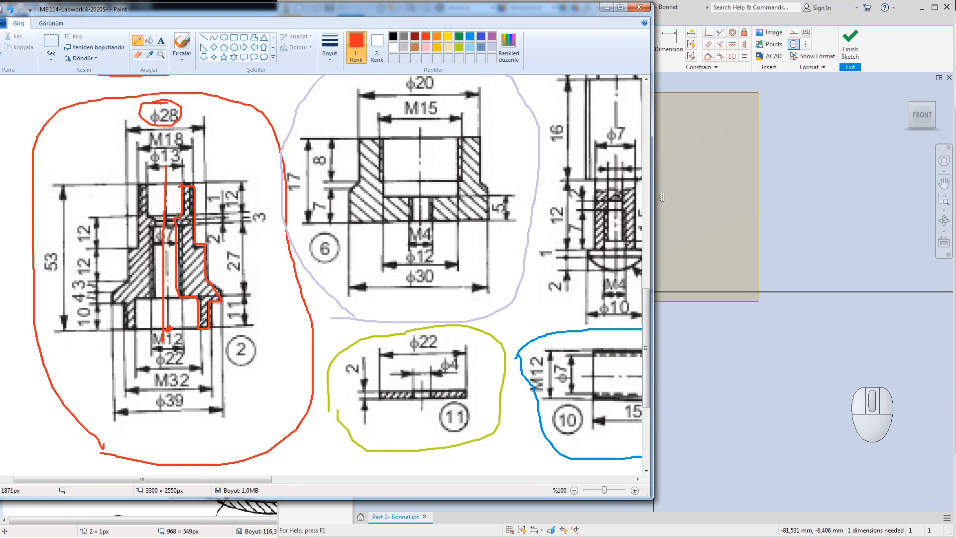
Step: In Inventor, draw a horizontal line about 9.7 mm long from the origin away from the centerline and make it a construction line
click(736, 187)
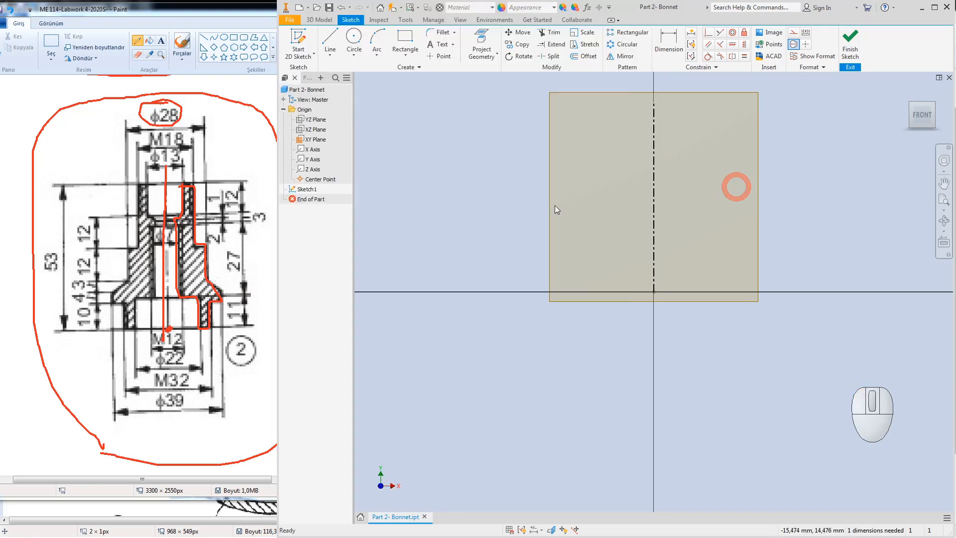
click(330, 41)
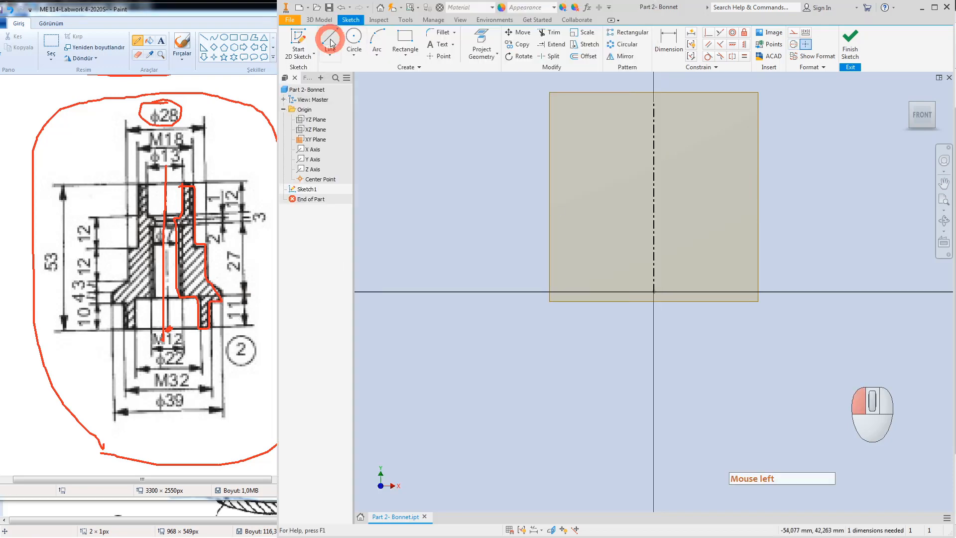
click(655, 292)
click(712, 293)
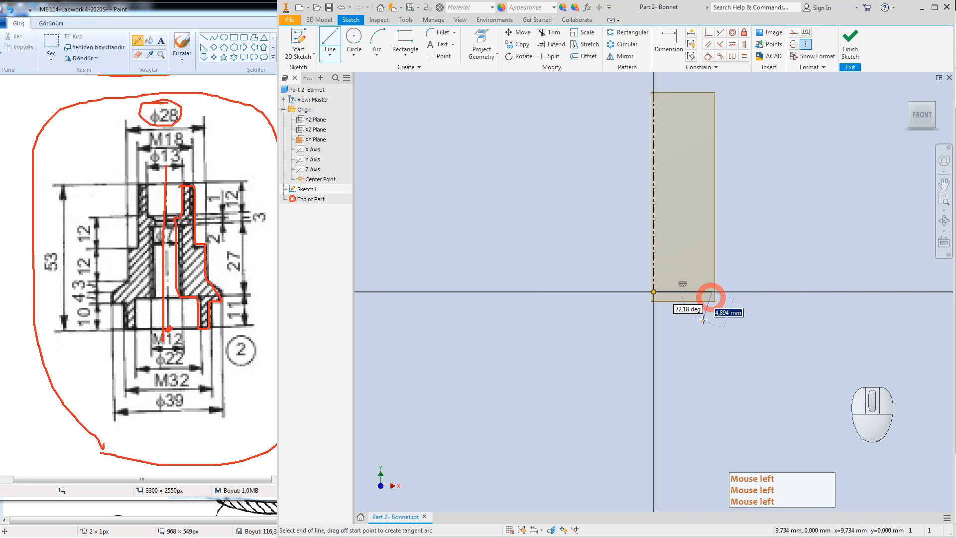
key(Escape)
right_click(681, 297)
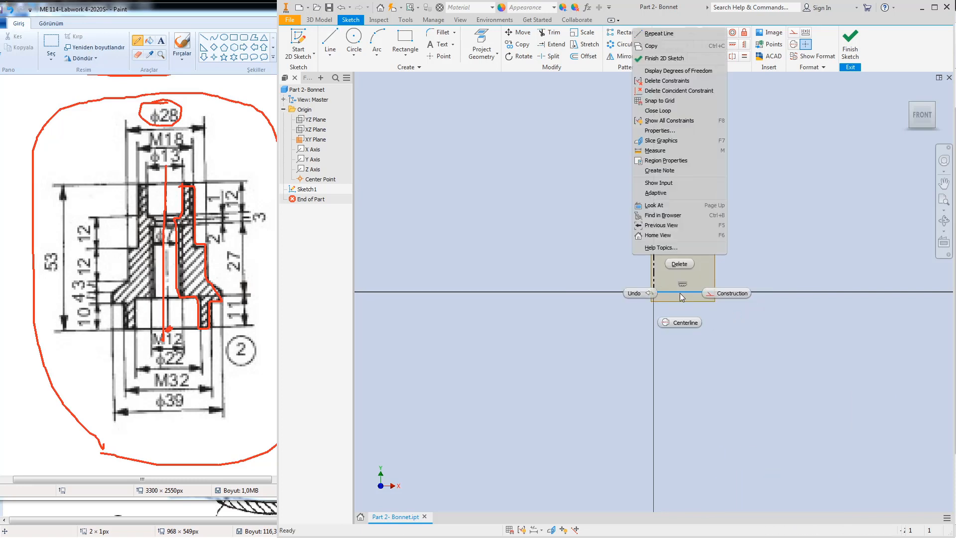
click(716, 294)
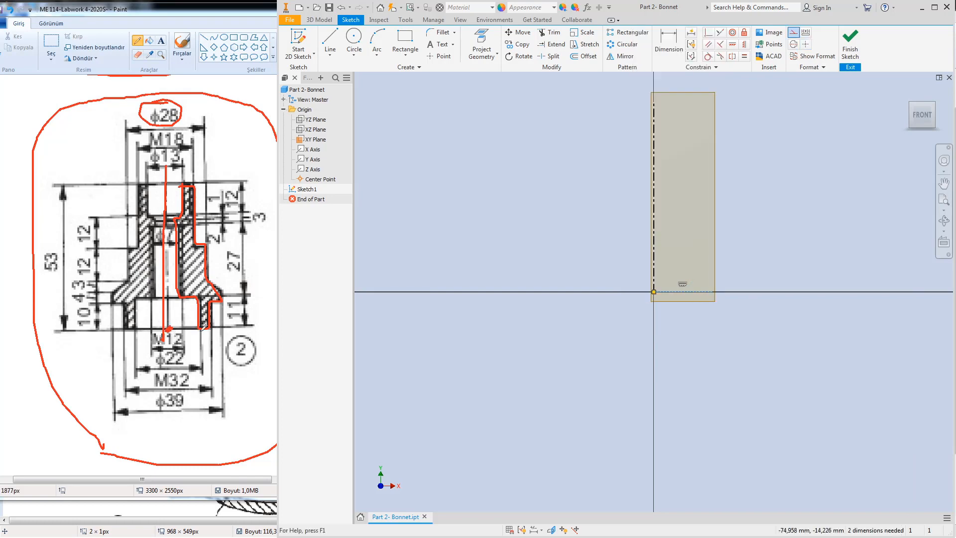
Step: In Paint, mark part 2's bottom edge in red from the axis out to the section profile
click(203, 326)
click(170, 326)
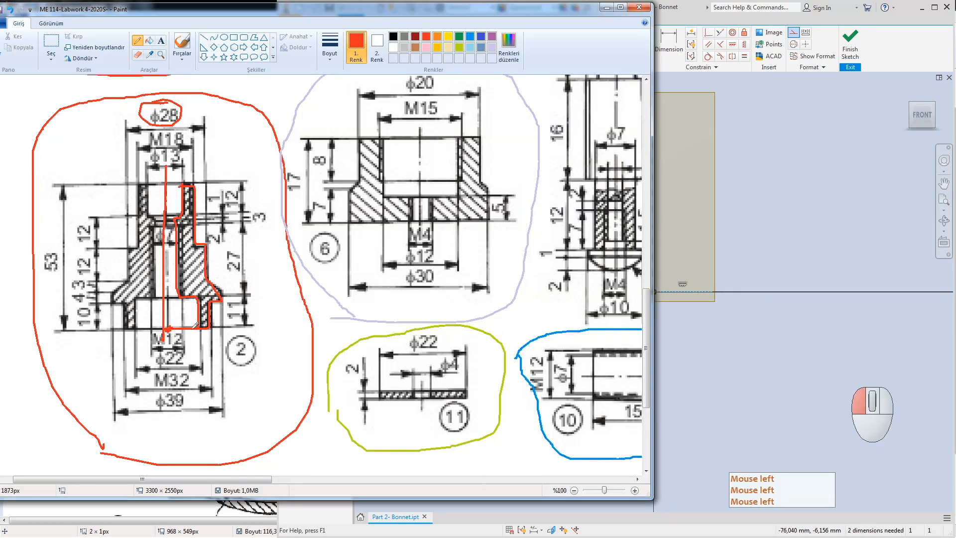
key(Escape)
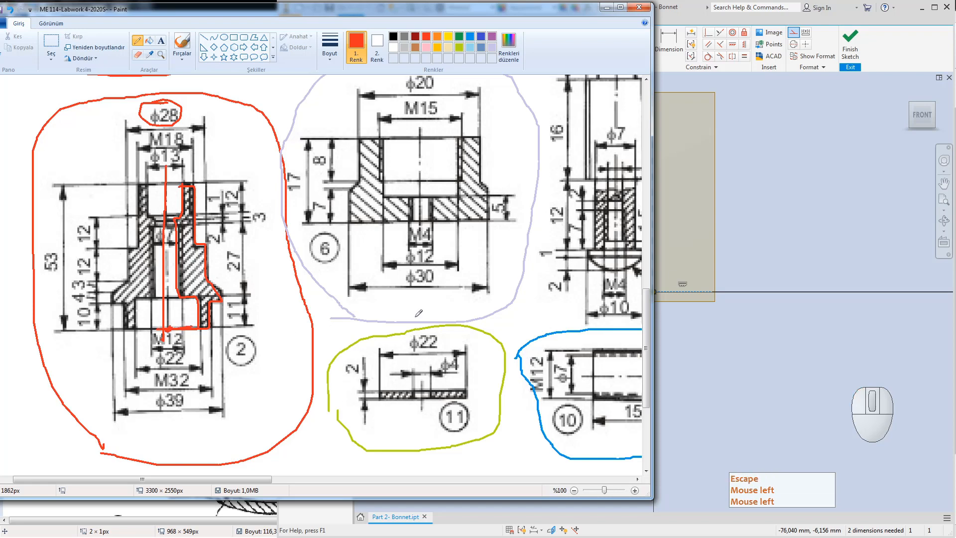
Step: In Inventor, draw the outer profile from the construction line's end: bottom edge, about 7.9 mm up, 4.3 mm out, short vertical, inward slope and long vertical
click(724, 259)
click(726, 263)
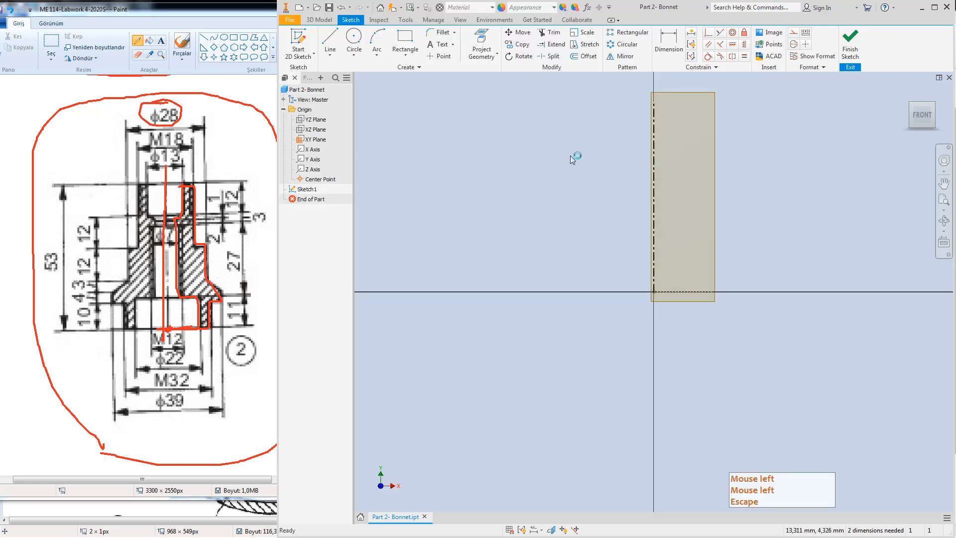
click(330, 37)
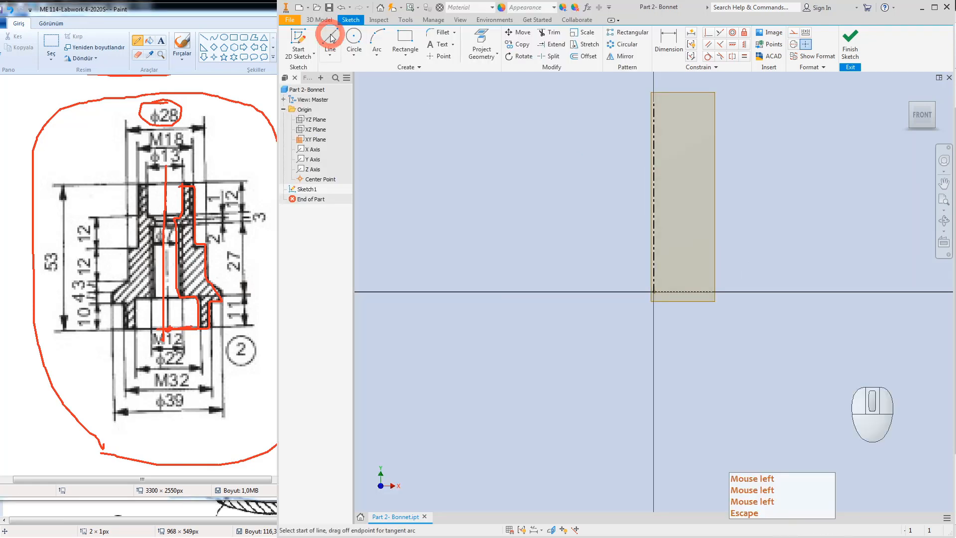
click(712, 292)
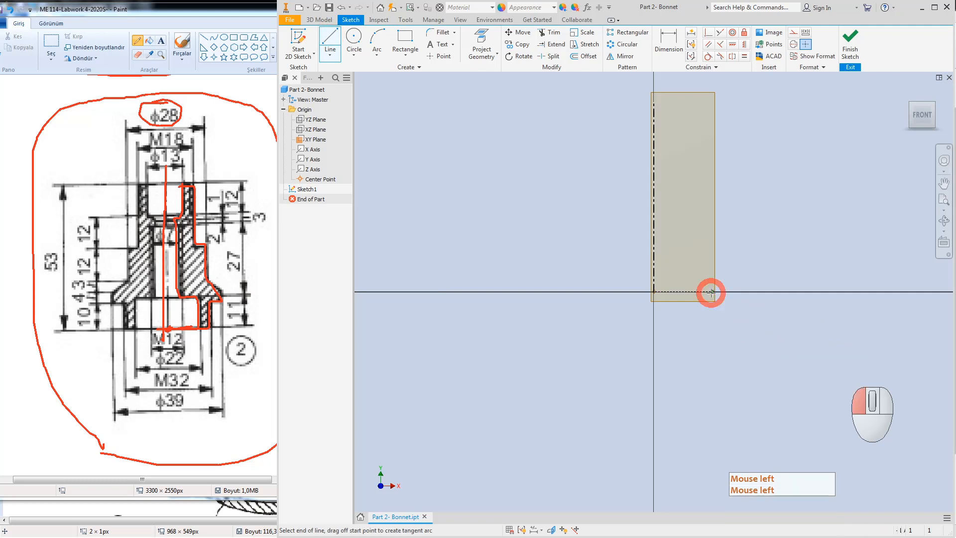
click(735, 291)
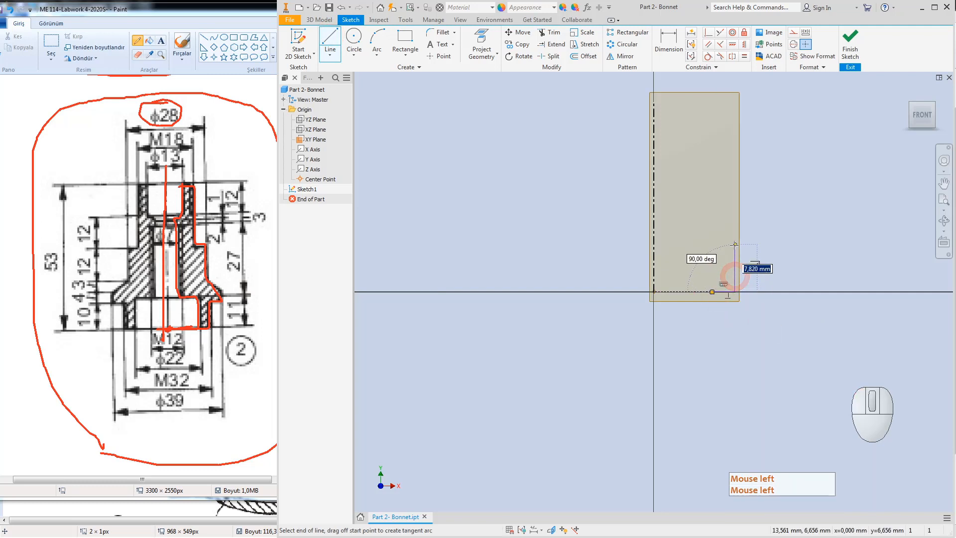
click(734, 244)
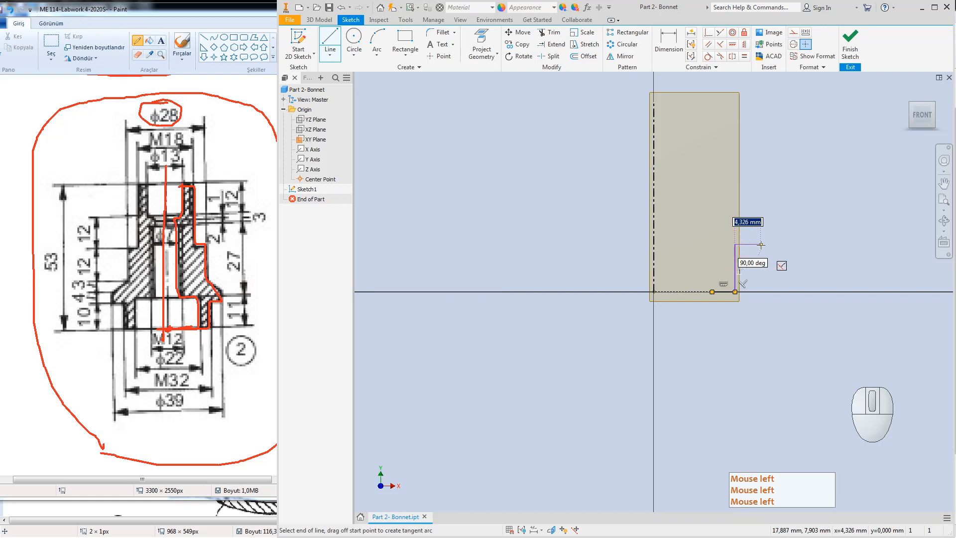
click(760, 244)
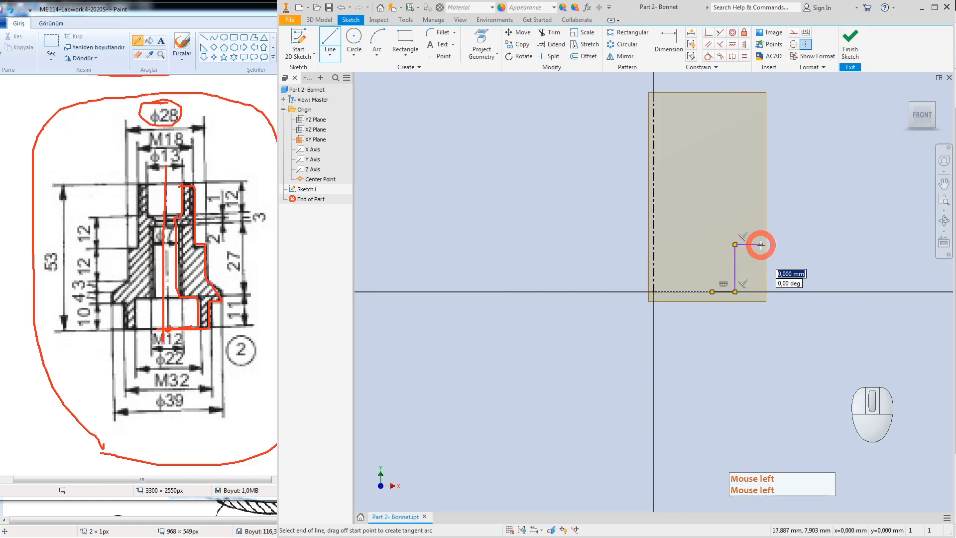
click(761, 219)
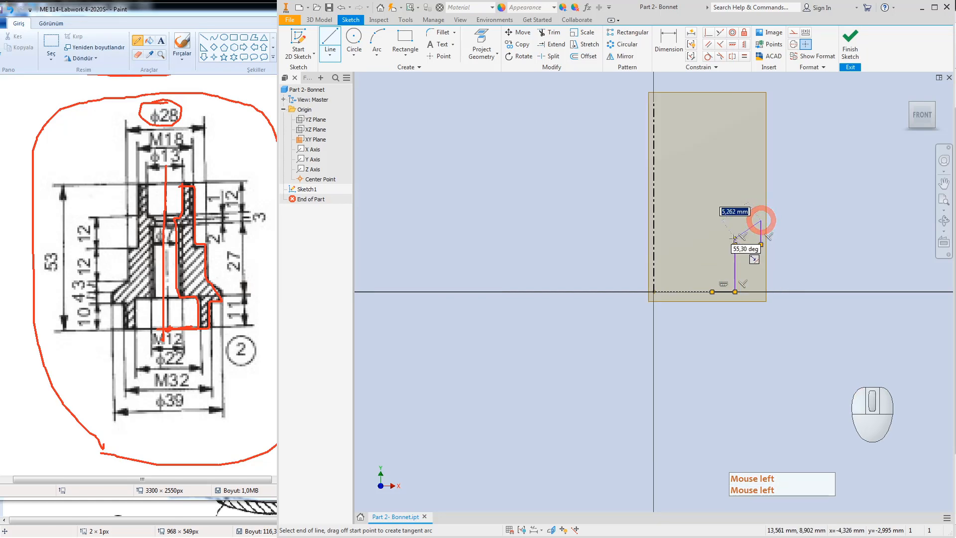
click(729, 189)
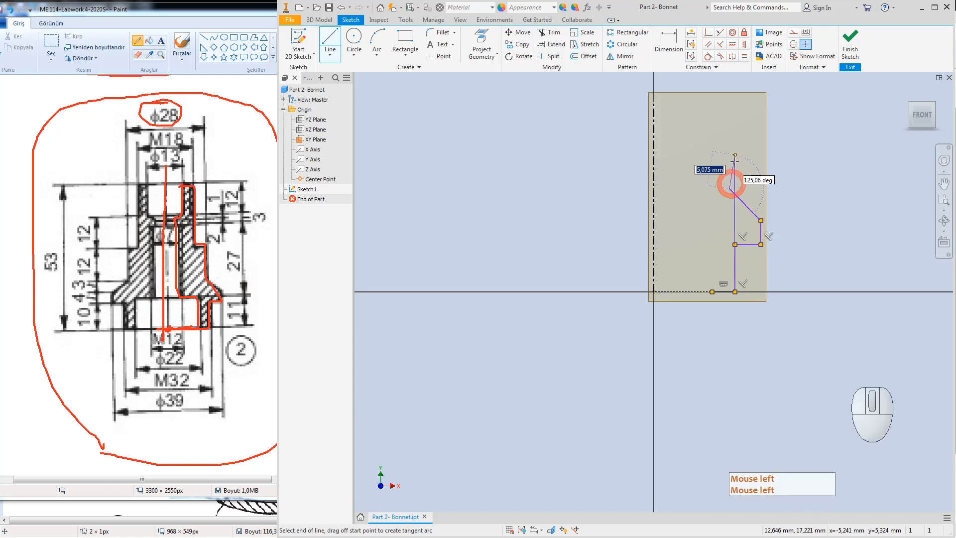
click(729, 118)
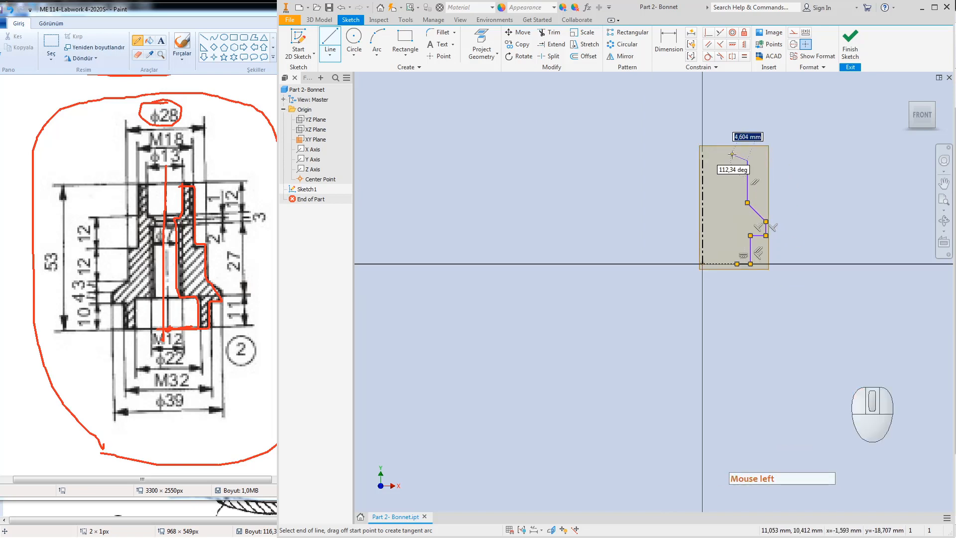
Step: Continue the profile about 3.2 mm inward, up the neck, across a top edge about 2.8 mm wide, and down the neck's inner wall
scroll(720, 150, up, 4)
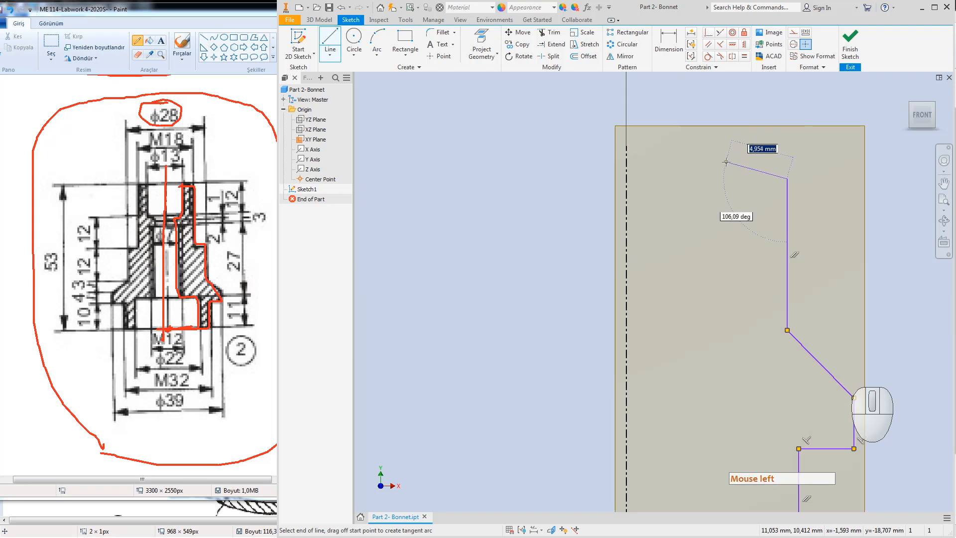
click(745, 178)
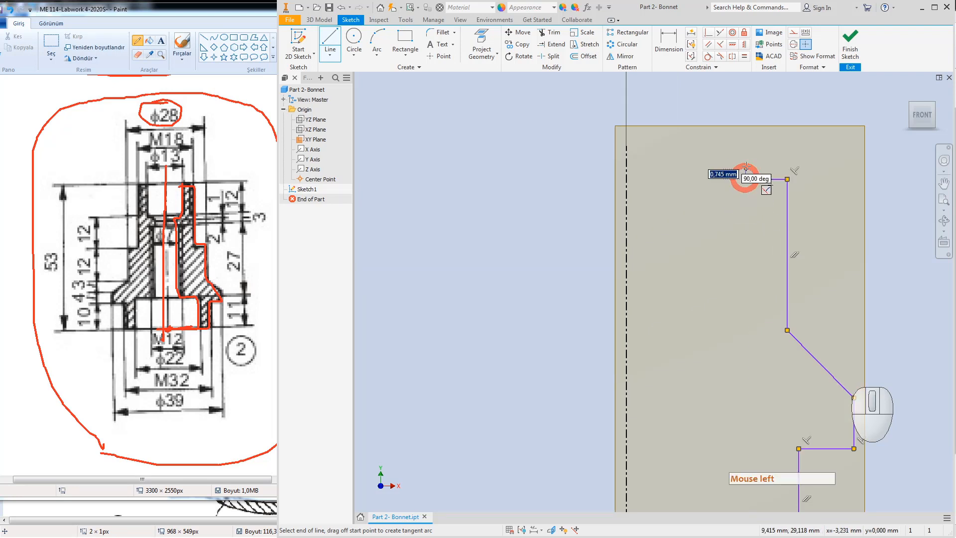
click(746, 91)
click(710, 91)
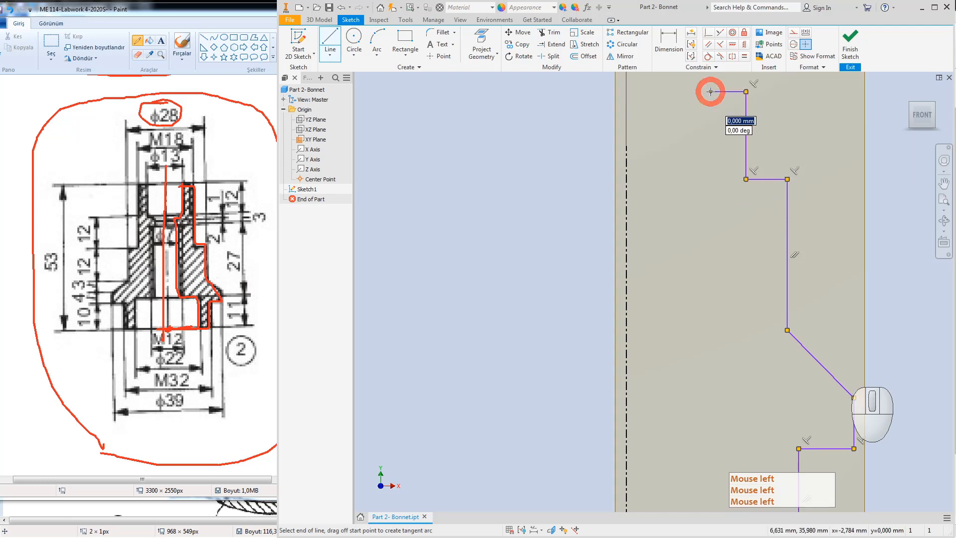
click(710, 230)
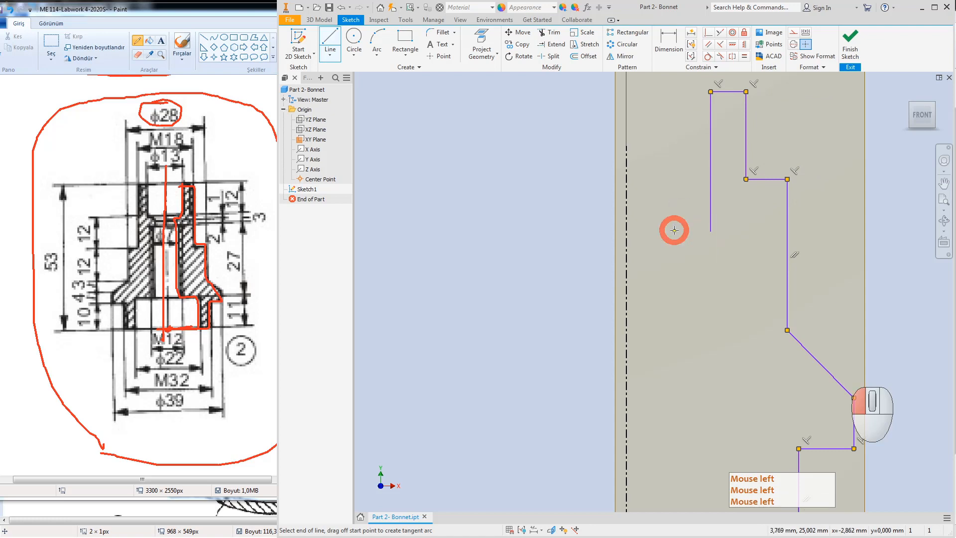
Step: Continue the profile about 2.9 mm toward the centerline, down the narrow bore, and outward along the lower recess's upper edge
scroll(677, 259, down, 4)
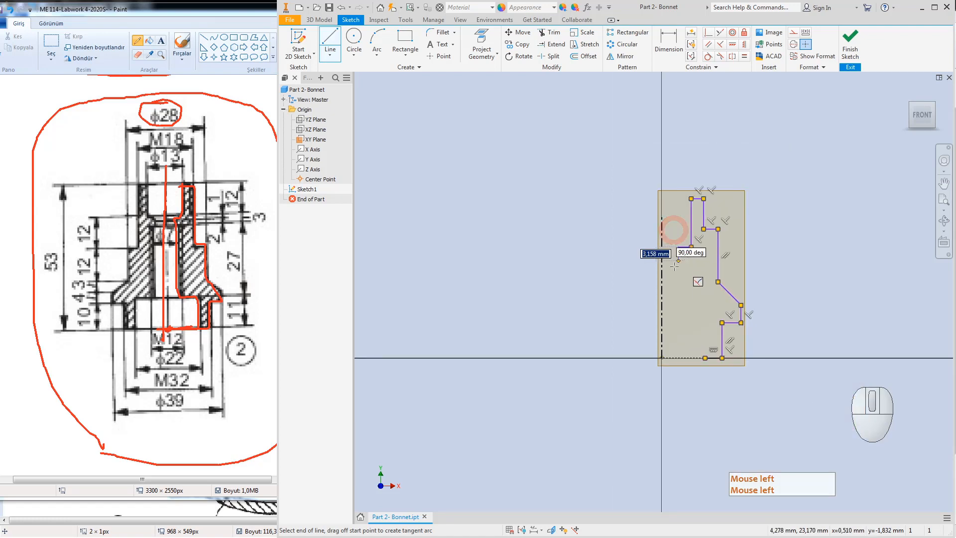
click(678, 336)
scroll(710, 336, down, 3)
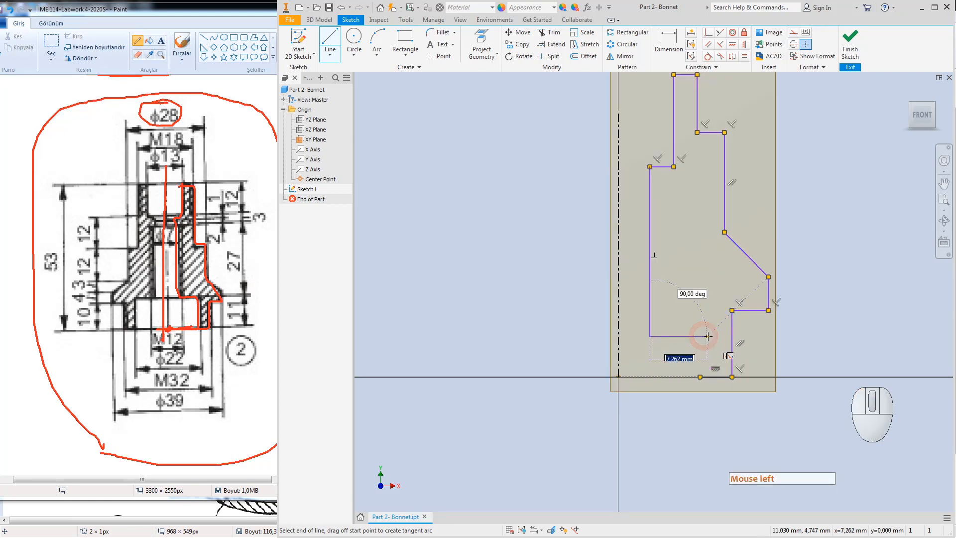
click(697, 336)
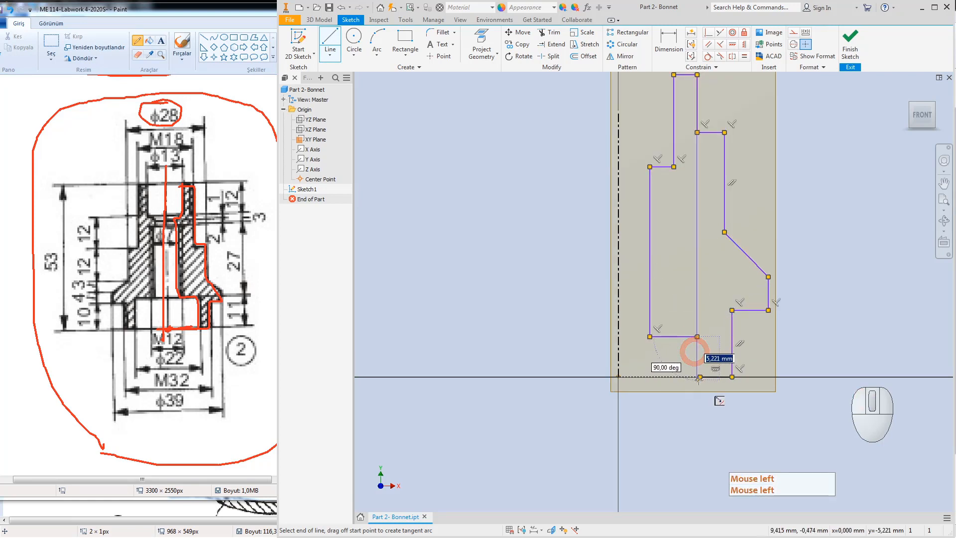
Step: Try closing the lower recess with a slanted line from its corner past the baseline, and delete that line
click(699, 403)
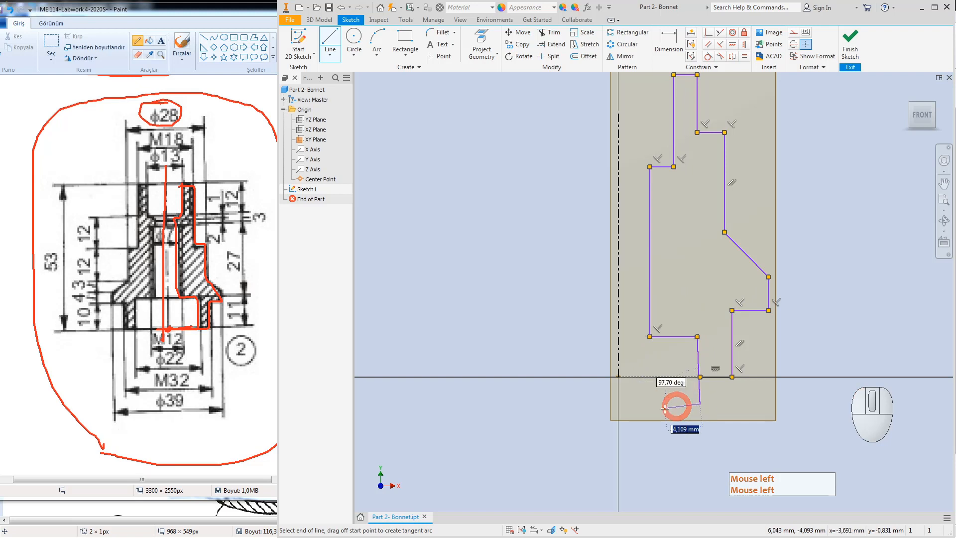
key(Escape)
click(696, 363)
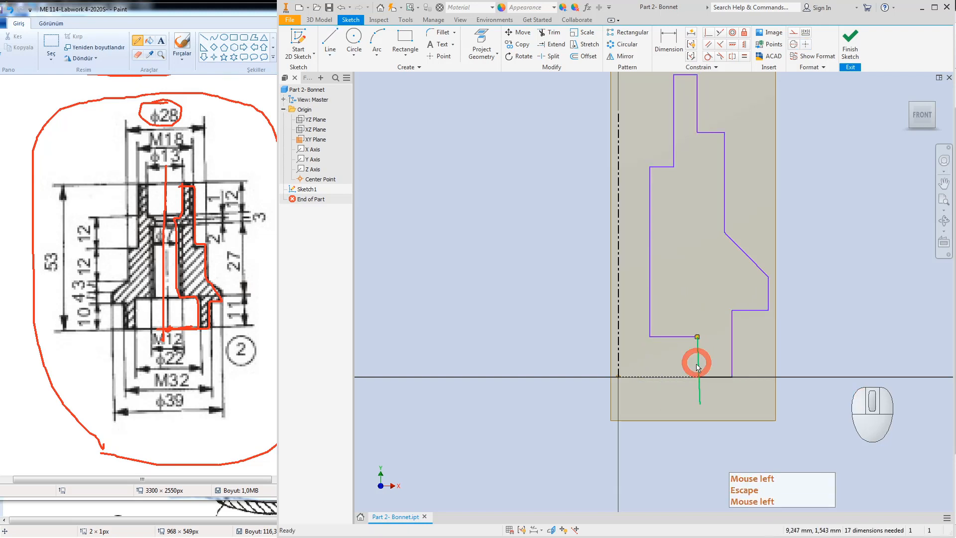
drag(697, 363, 689, 365)
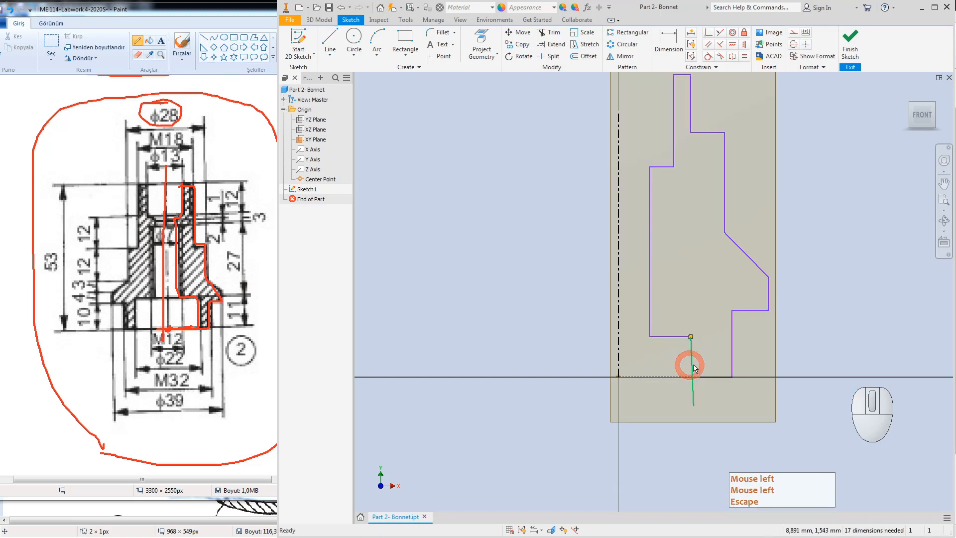
click(692, 363)
key(Delete)
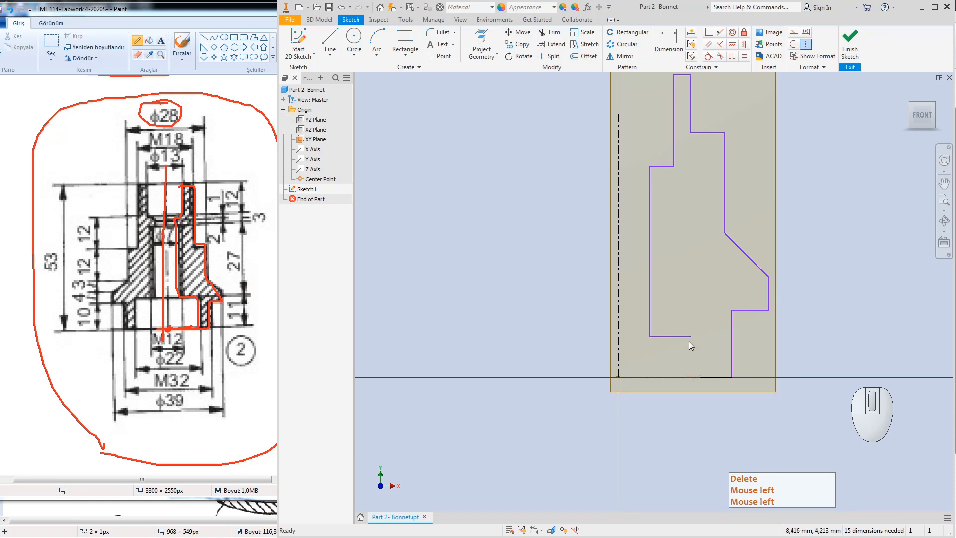
Step: Draw a vertical line across the recess's upper edge and the baseline, and trim the overhangs where it meets the recess edge
click(330, 40)
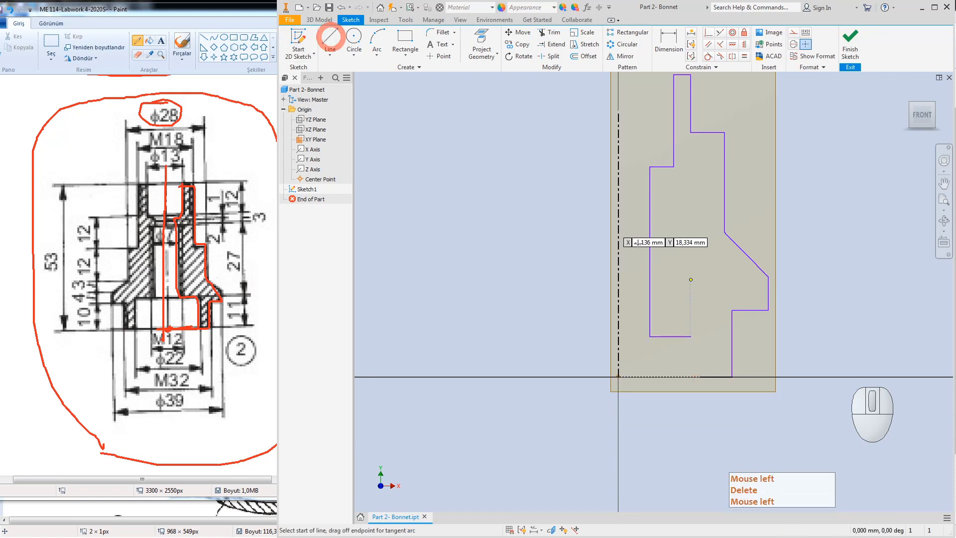
click(679, 317)
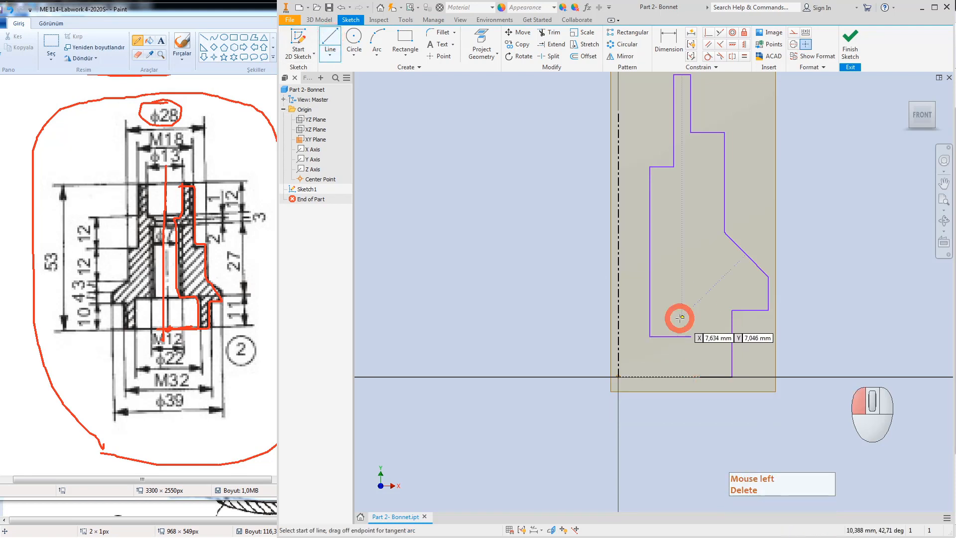
click(680, 435)
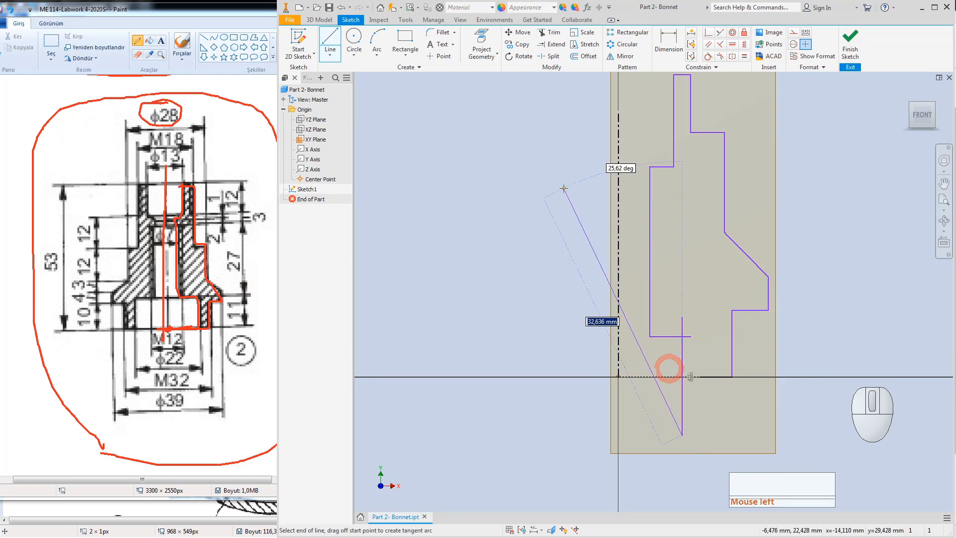
click(551, 35)
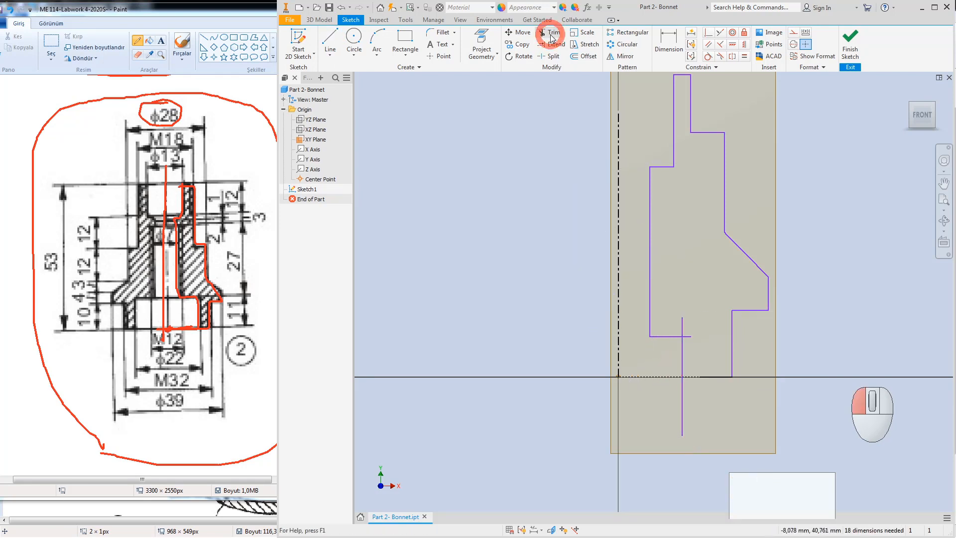
click(681, 326)
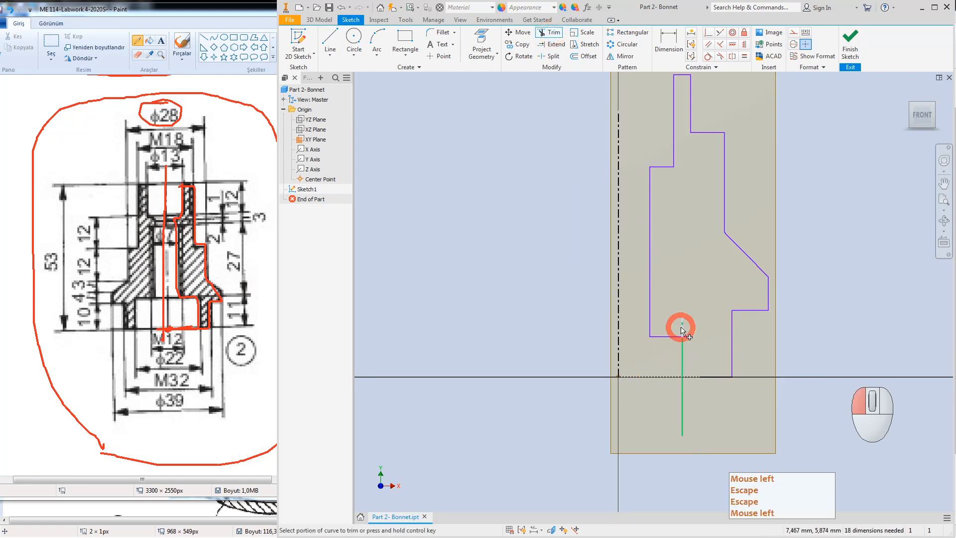
key(Escape)
Step: Move the recess's vertical line outward until it crosses the profile's short bottom edge
click(699, 401)
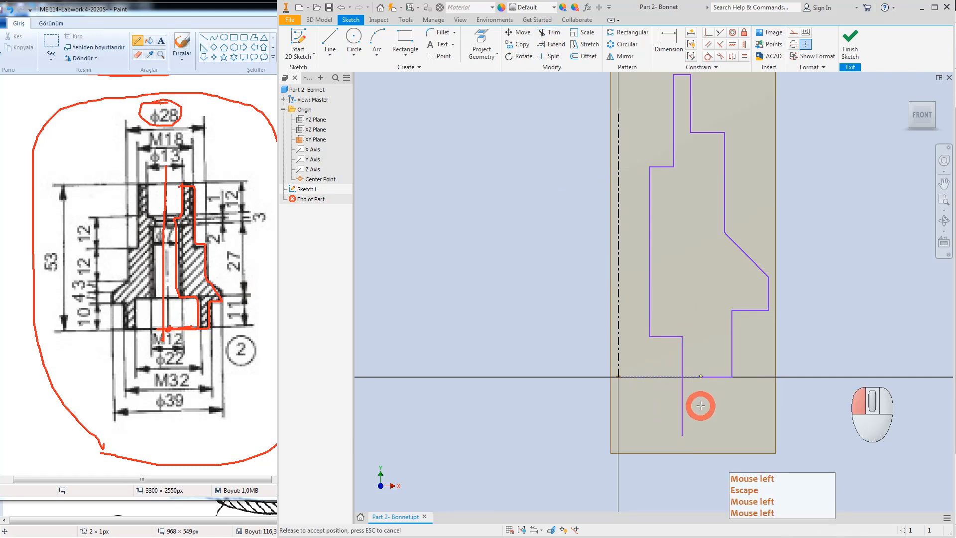
key(Escape)
drag(683, 422, 711, 420)
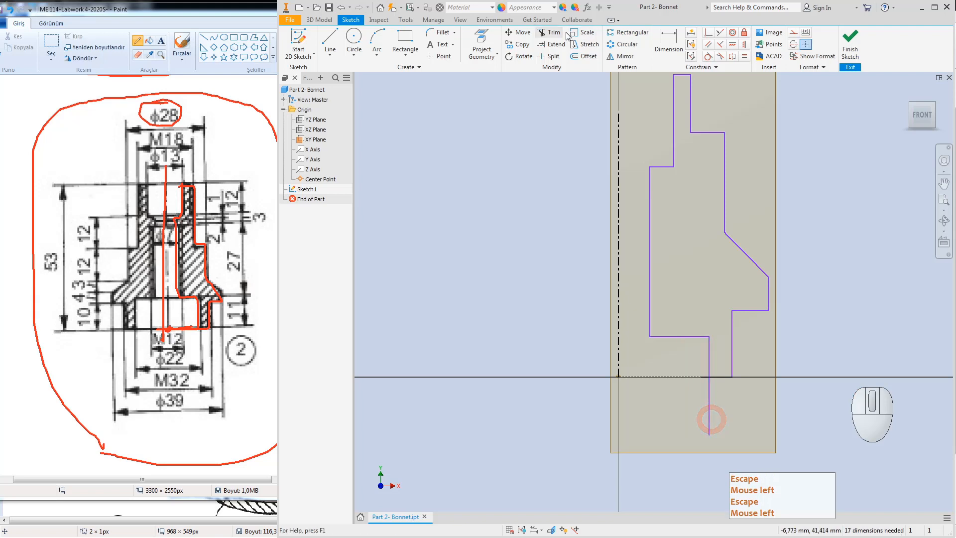
key(Escape)
Step: Trim the recess line's overhang below the baseline and make the short bottom edge's inner endpoint coincident with that line
click(549, 32)
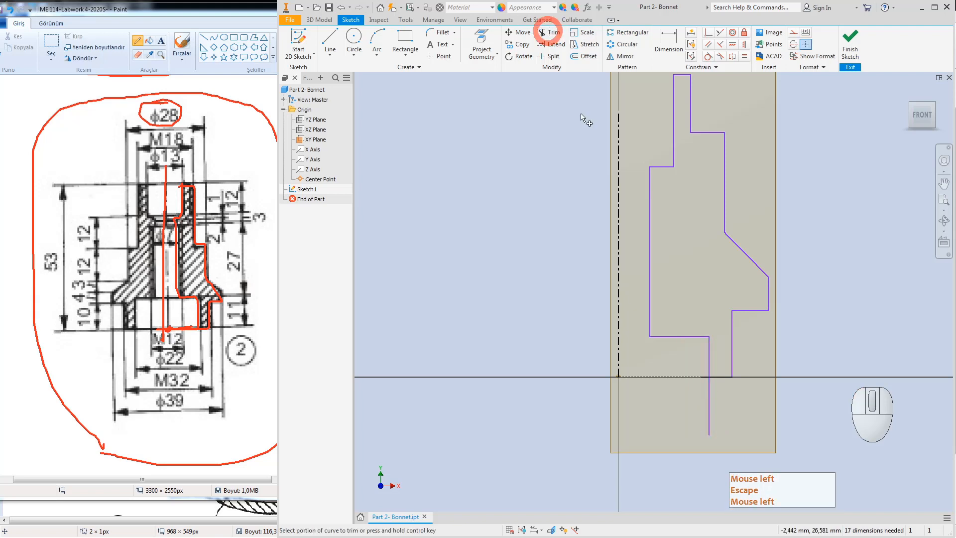
click(708, 418)
scroll(704, 386, up, 4)
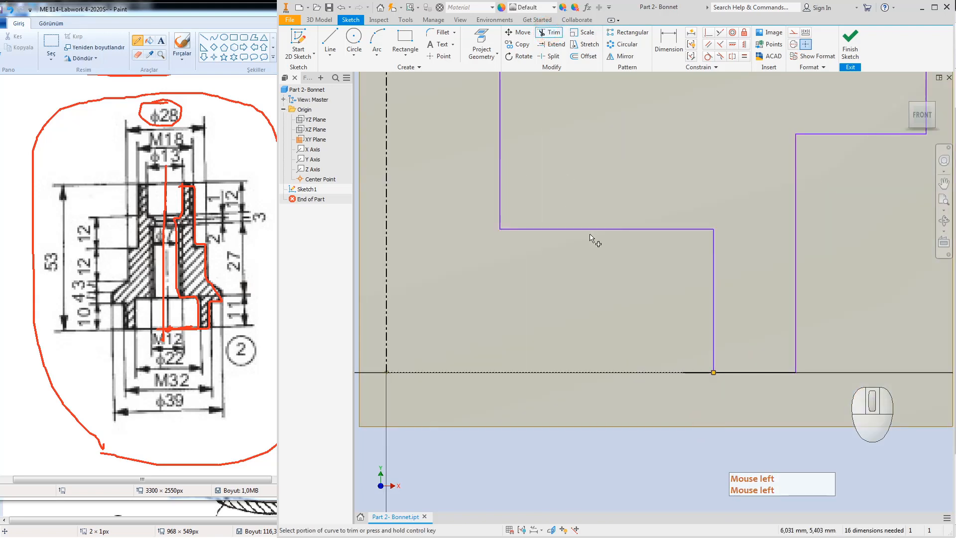
click(707, 34)
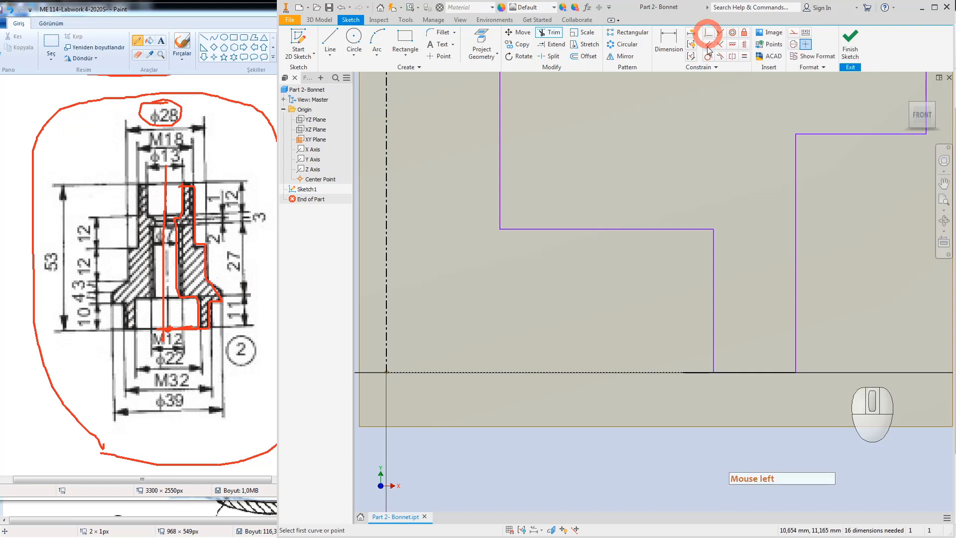
click(713, 357)
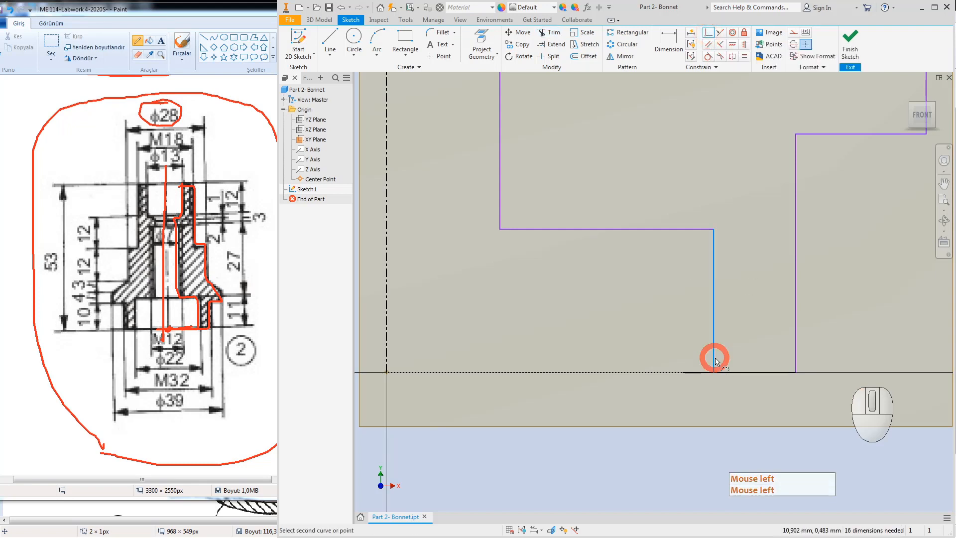
click(683, 374)
scroll(746, 326, up, 5)
key(Escape)
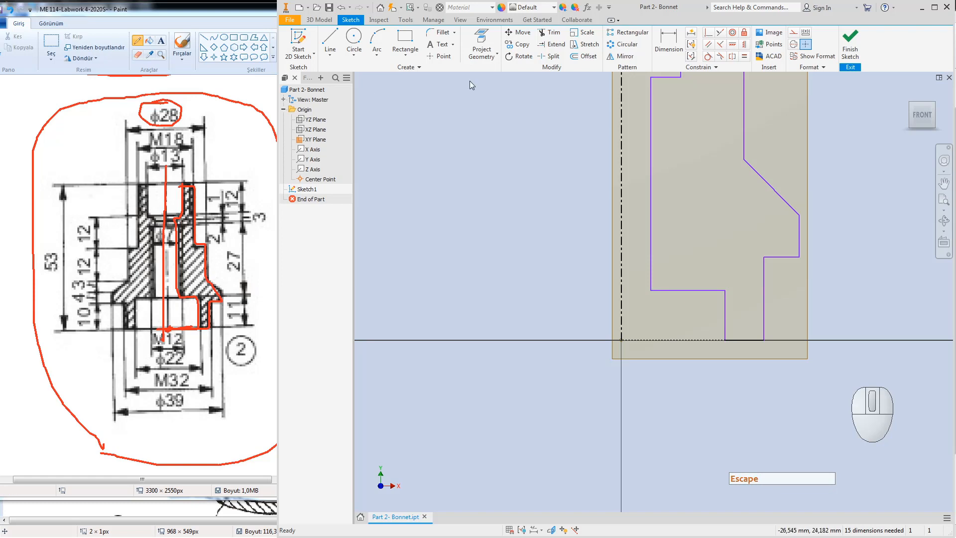
Step: Switch to Paint and mark the 53 height and φ39 diameter in red on the bonnet's reference drawing
click(667, 37)
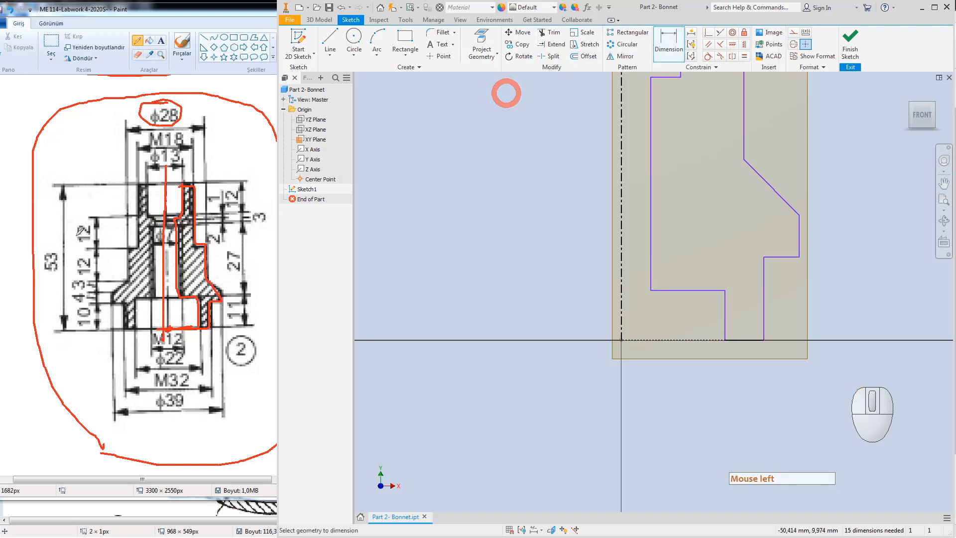
click(48, 264)
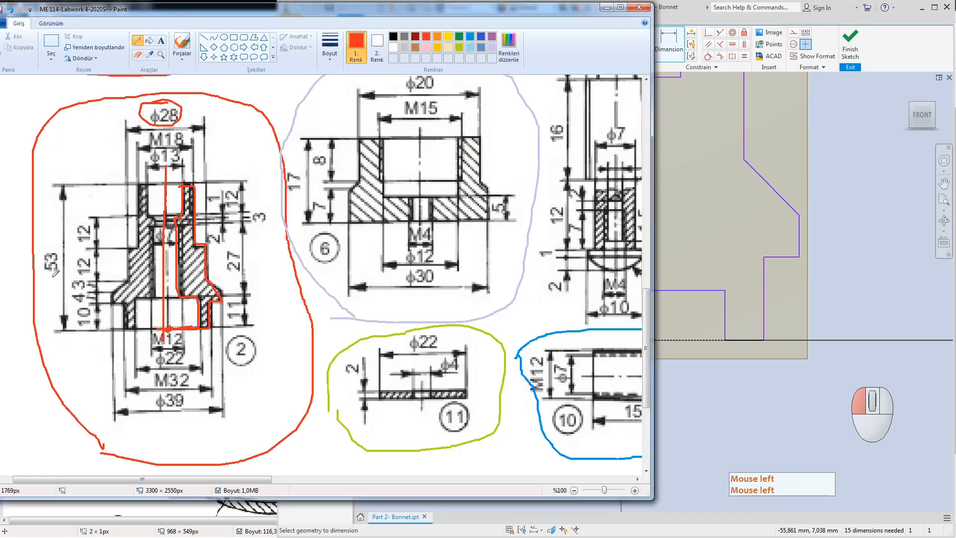
click(187, 392)
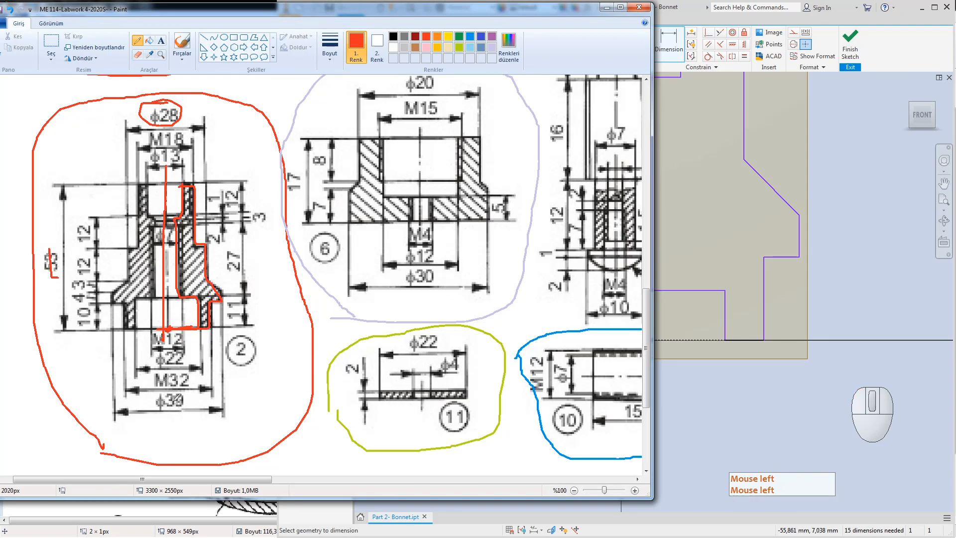
drag(158, 398, 178, 398)
click(725, 211)
scroll(752, 249, up, 3)
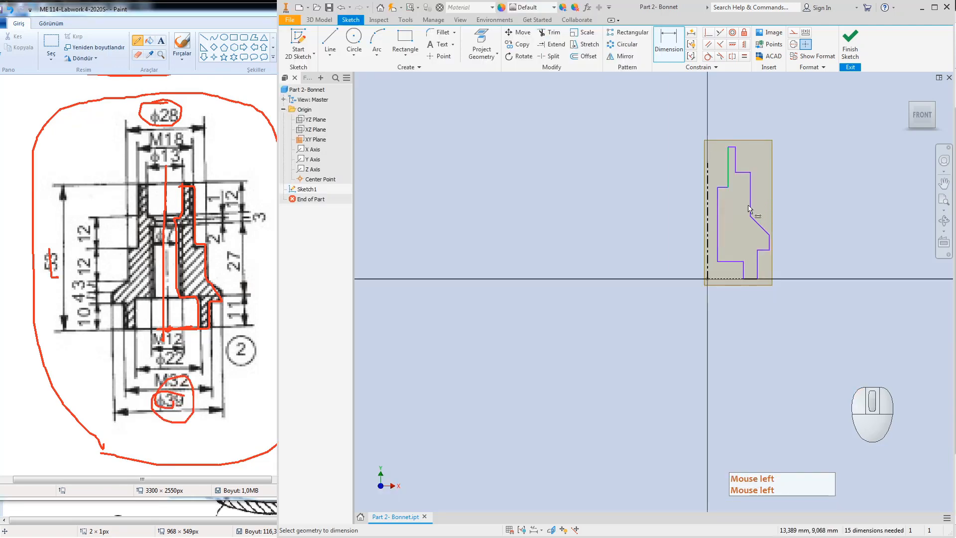
Step: Dimension the profile's overall height from the top edge to the bottom edge as 53 mm
click(668, 34)
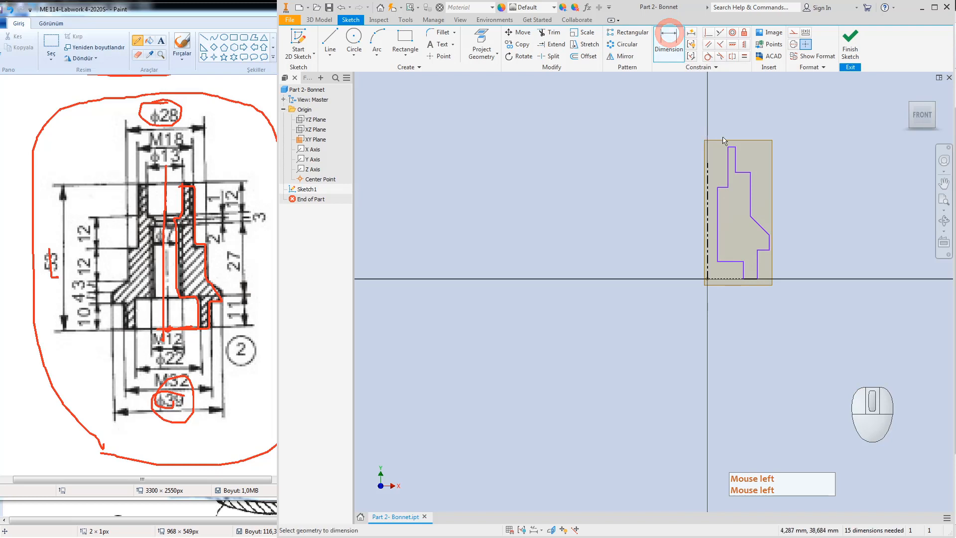
scroll(726, 142, down, 3)
click(738, 156)
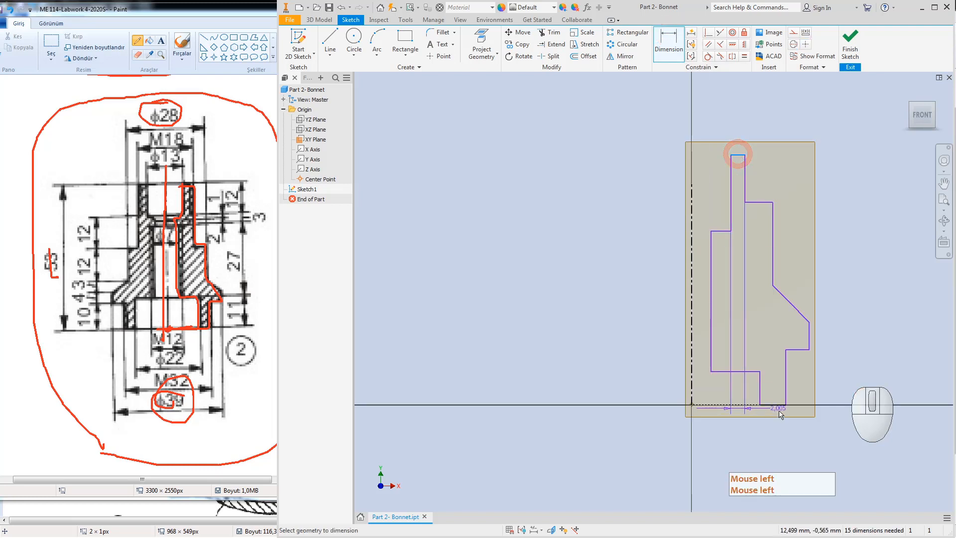
click(777, 406)
click(582, 281)
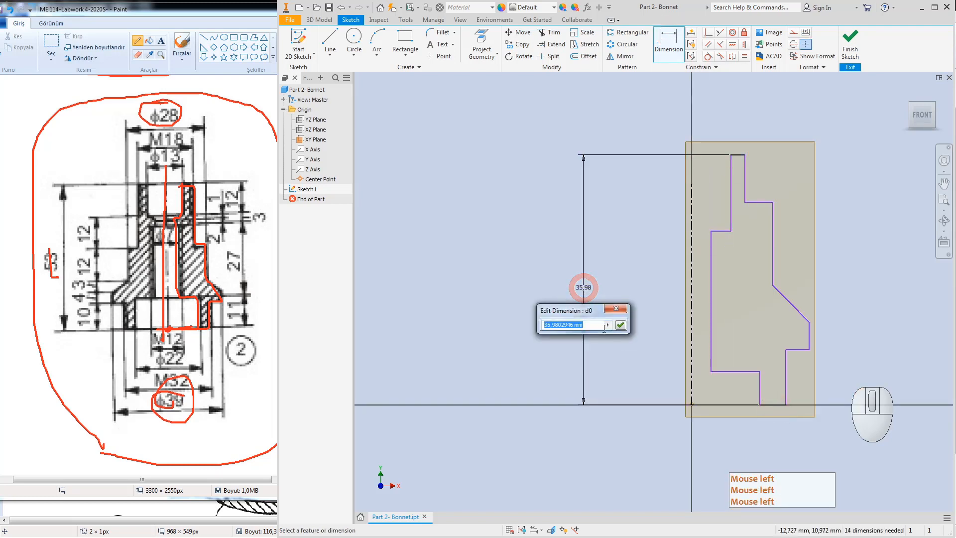
text(53)
key(Return)
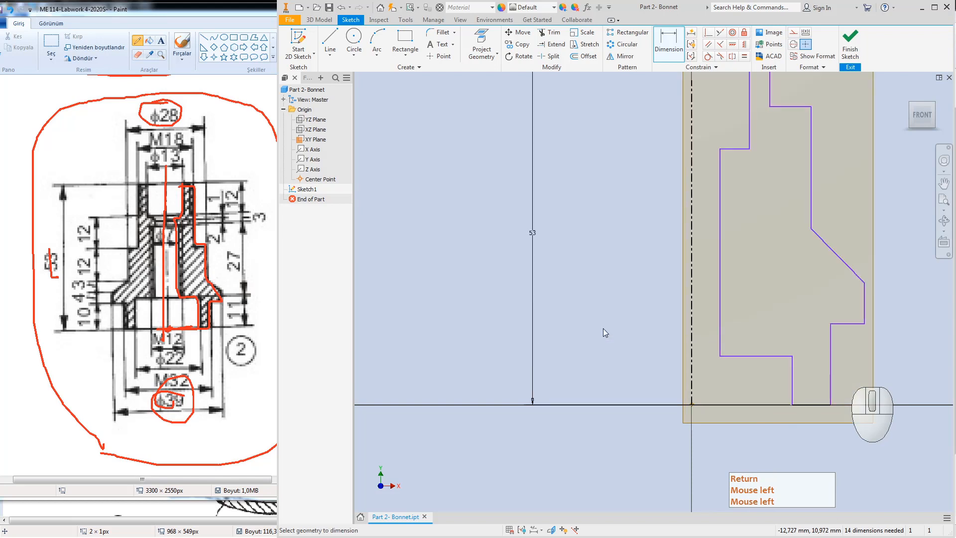
Step: Dimension the flange's outer vertical edge about the centerline as a 39 mm diameter
click(850, 324)
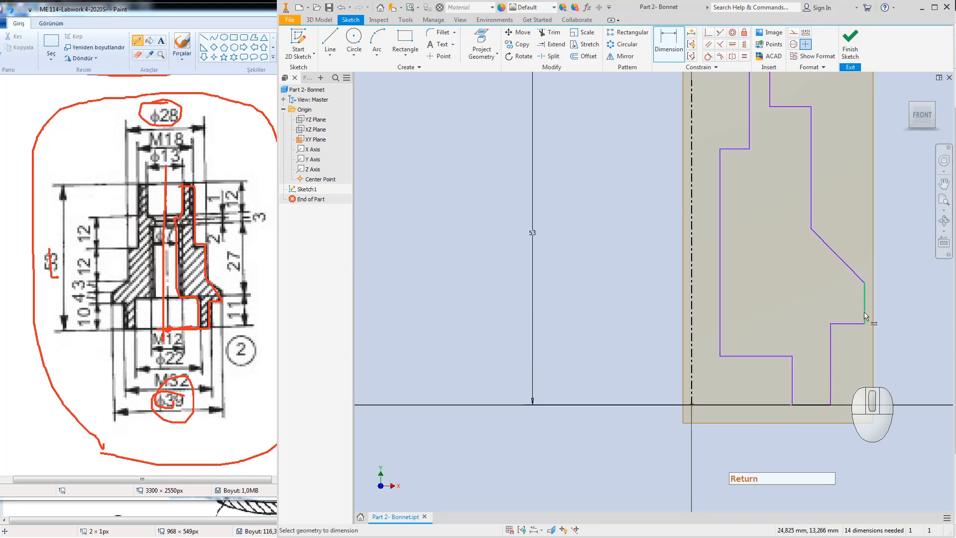
click(864, 314)
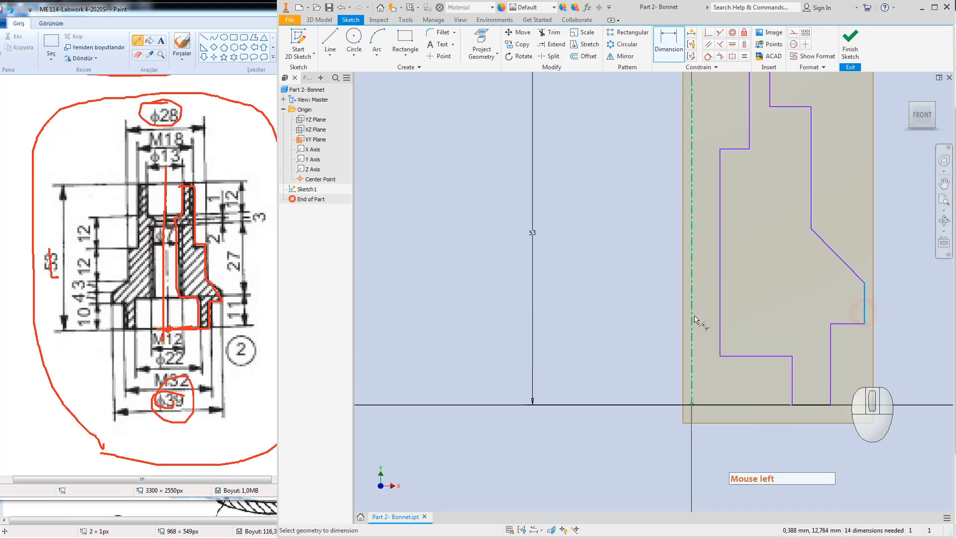
click(691, 378)
click(717, 453)
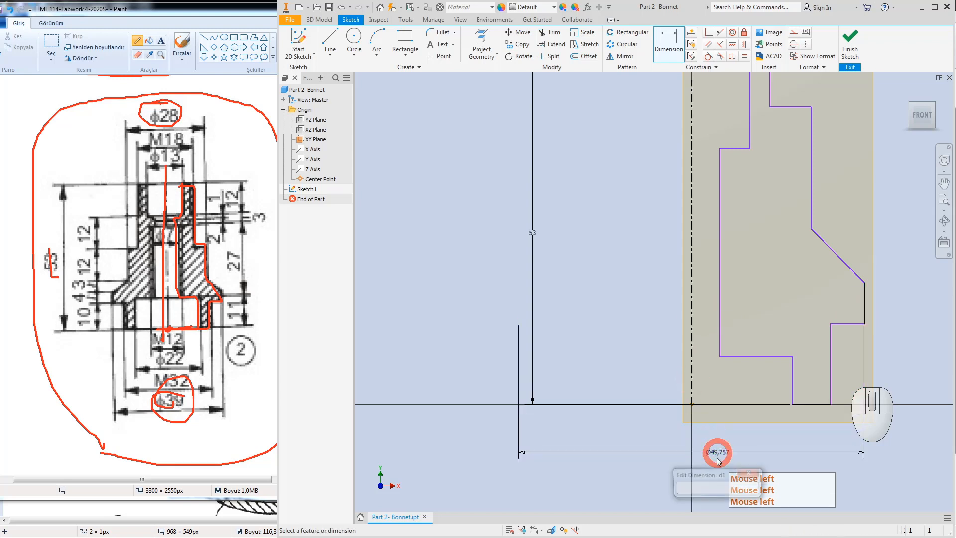
text(39)
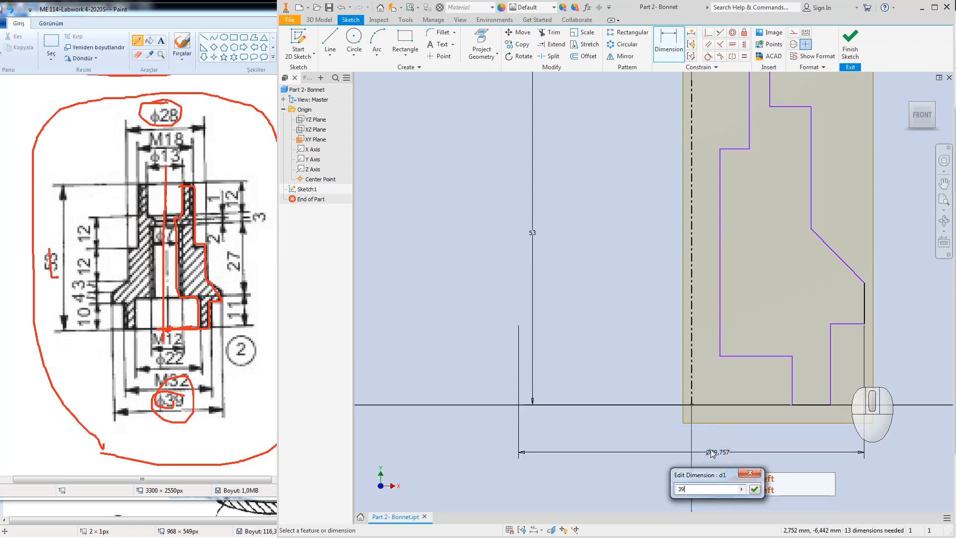
key(Return)
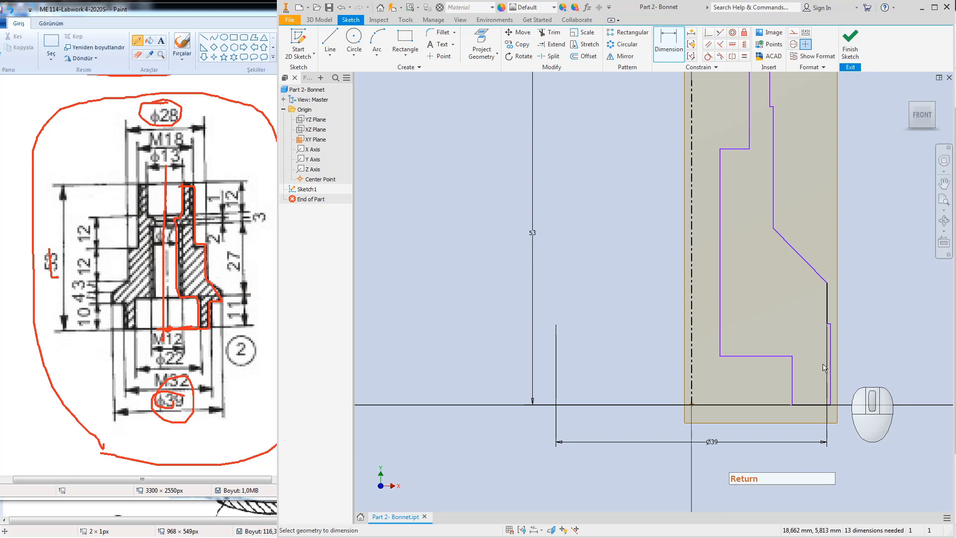
Step: Move the lower outer vertical line inward to about 34.6 mm diameter, inside the flange edge
key(Escape)
drag(828, 367, 813, 369)
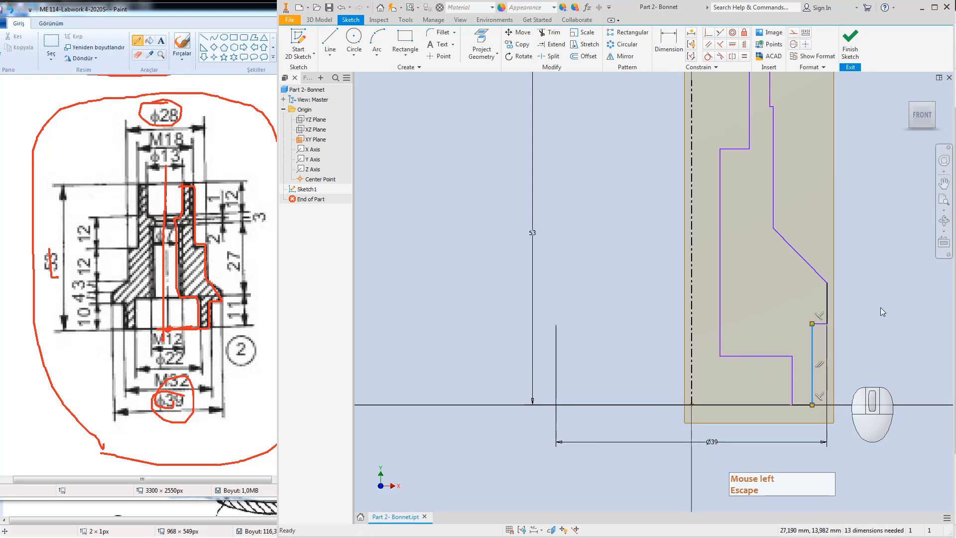
middle_drag(879, 306, 870, 327)
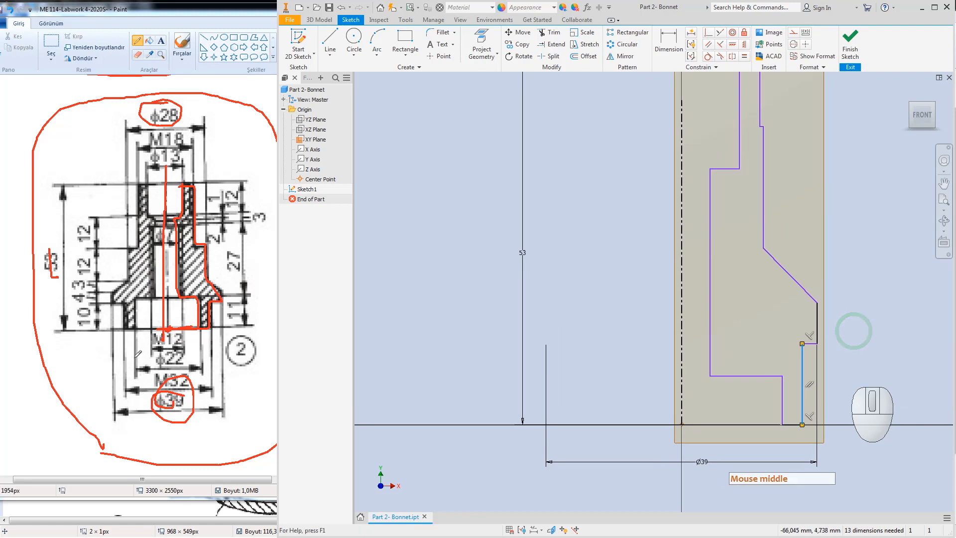
Step: Switch to Paint and undo the red markings inside the bonnet's reference drawing, keeping the outline around the part
click(104, 290)
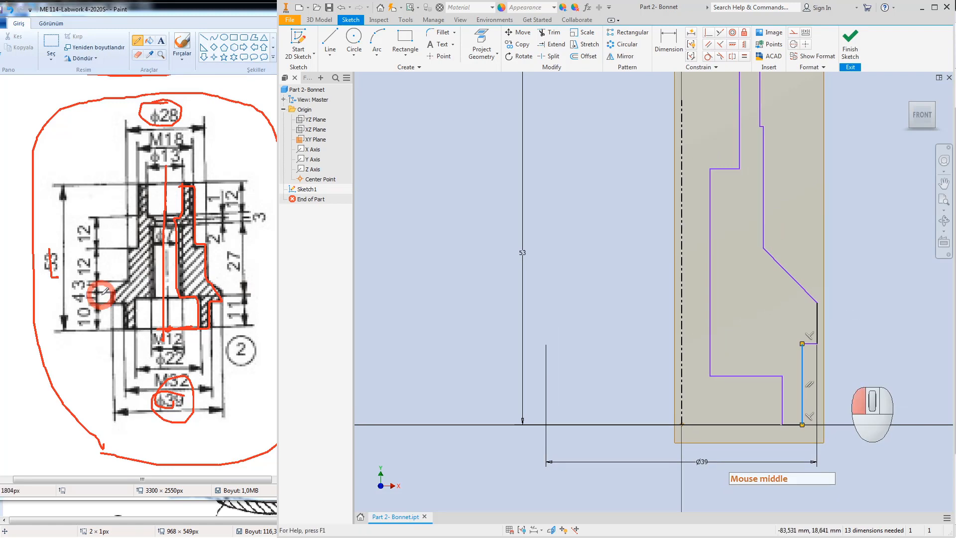
key(ctrl+z)
key(ctrl+z)
key(ctrl+z)
key(ctrl+z)
key(ctrl+z)
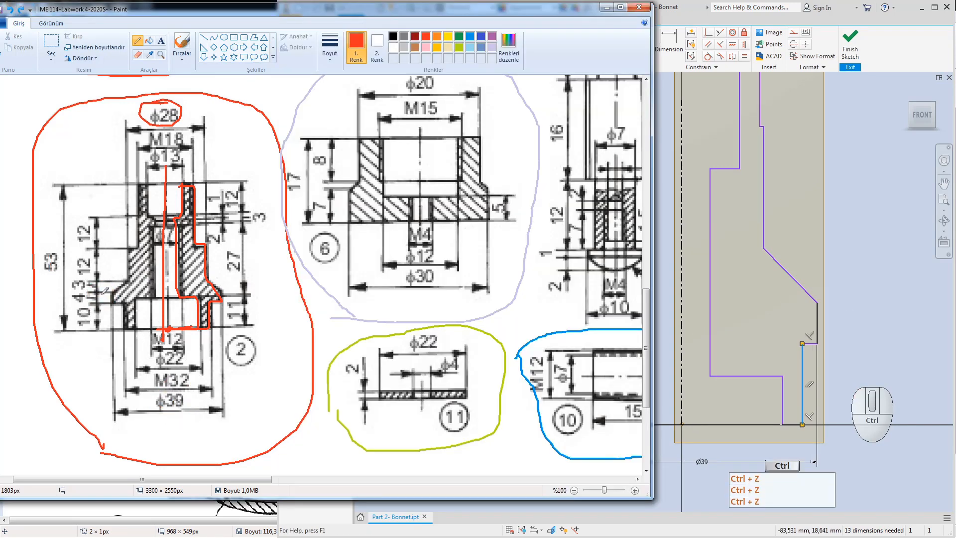
key(ctrl+z)
key(ctrl+z)
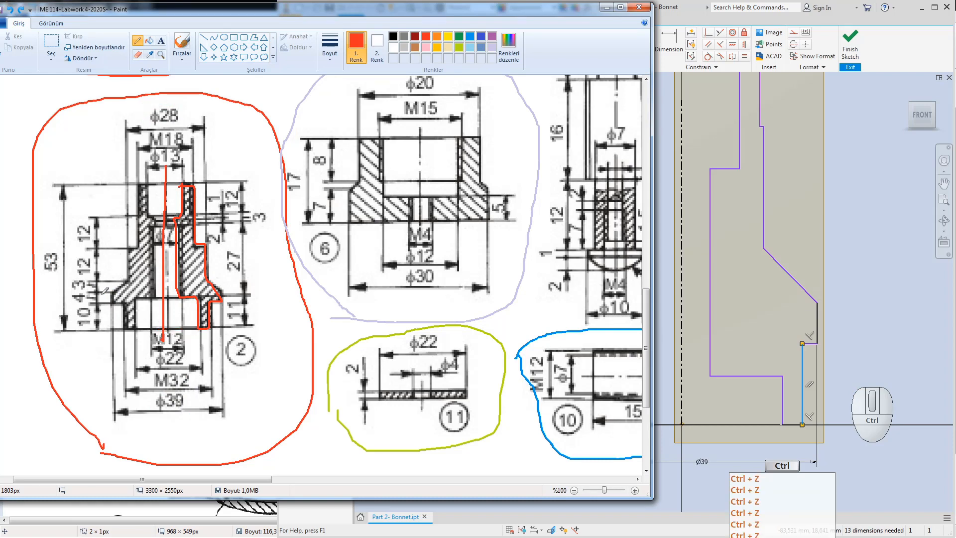
key(ctrl+z)
key(ctrl+z)
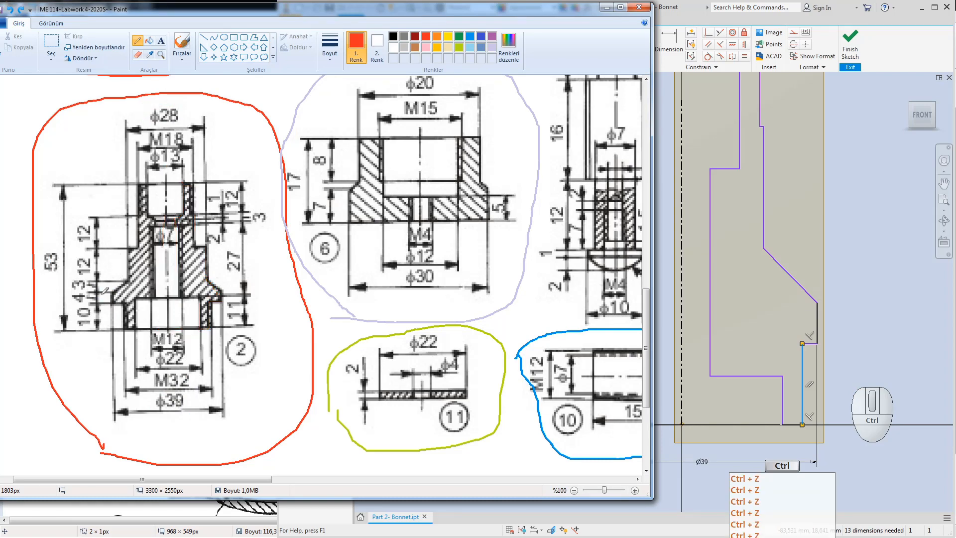
click(840, 248)
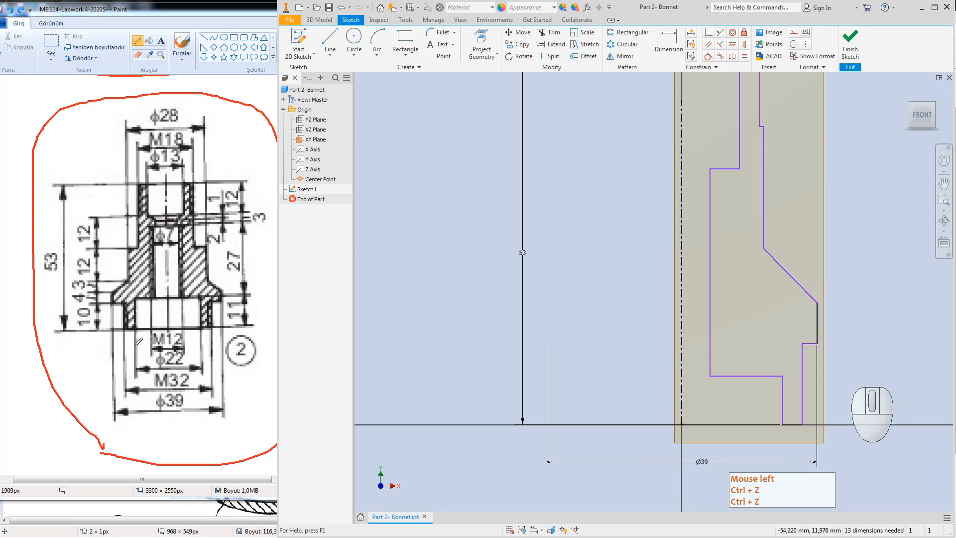
Step: Circle the M32 thread size in red on the bonnet's reference drawing in Paint
click(178, 369)
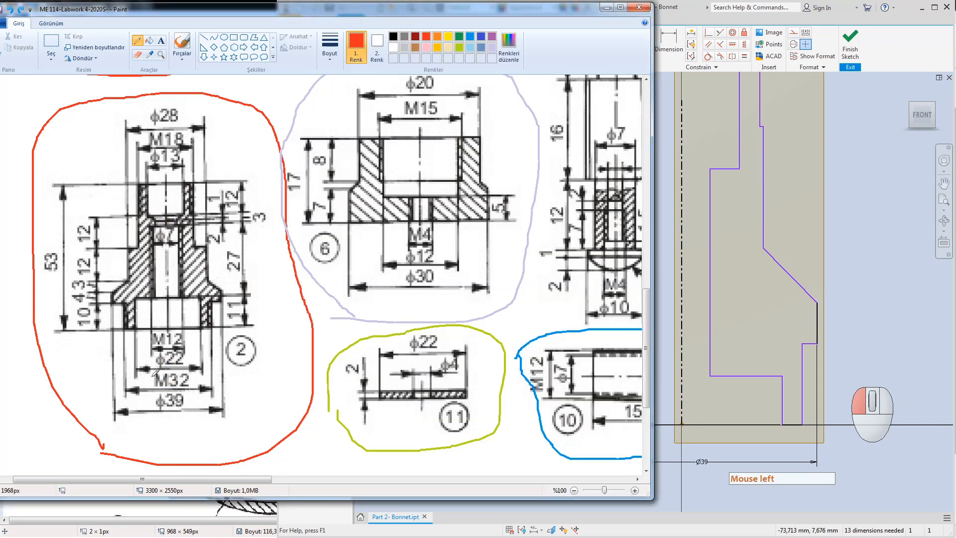
drag(187, 373, 194, 382)
click(831, 227)
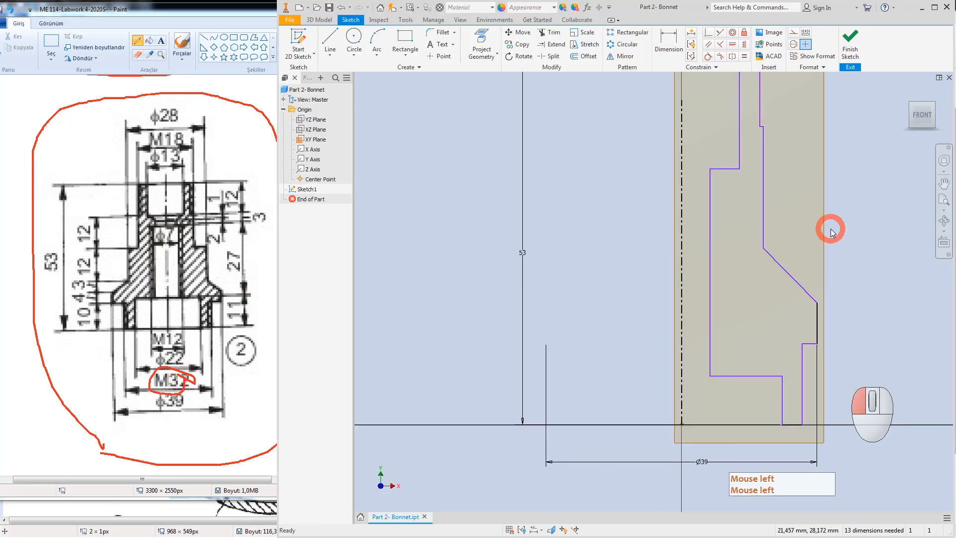
Step: Dimension the lower outer vertical edge about the centerline as a 32 mm diameter
click(667, 39)
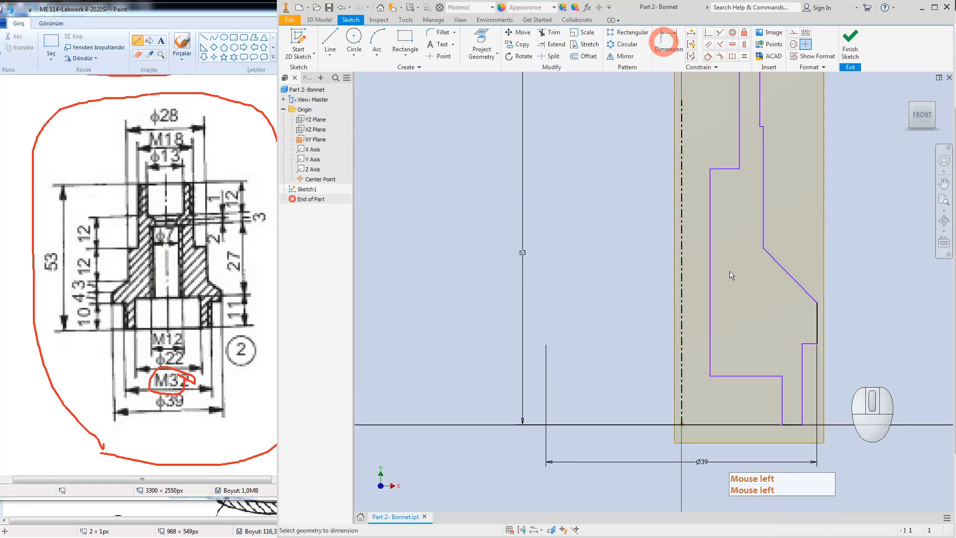
click(801, 416)
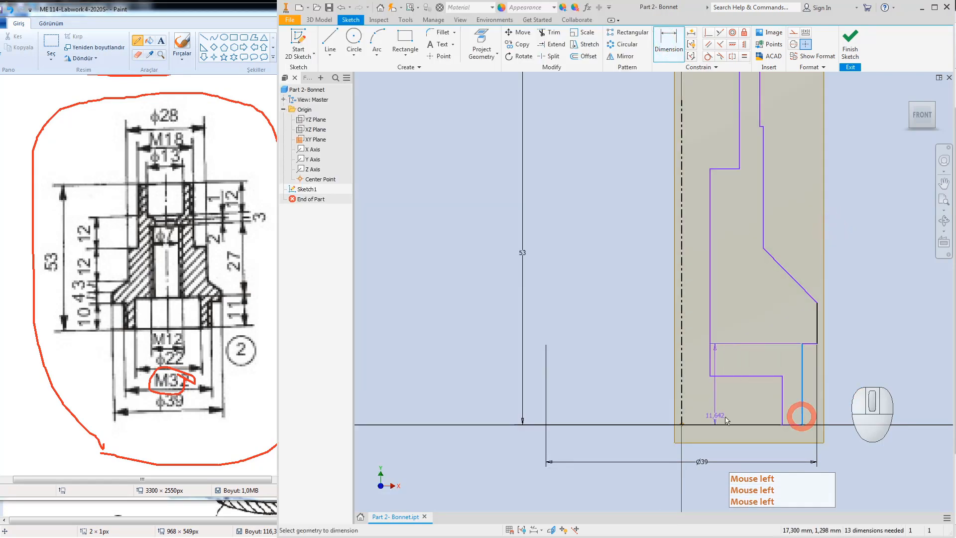
click(679, 404)
click(706, 447)
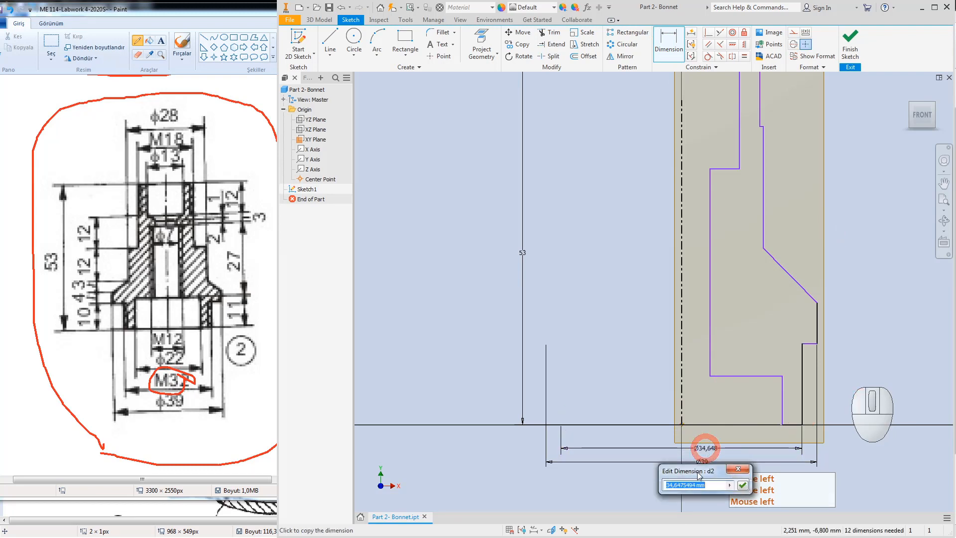
text(32)
key(Return)
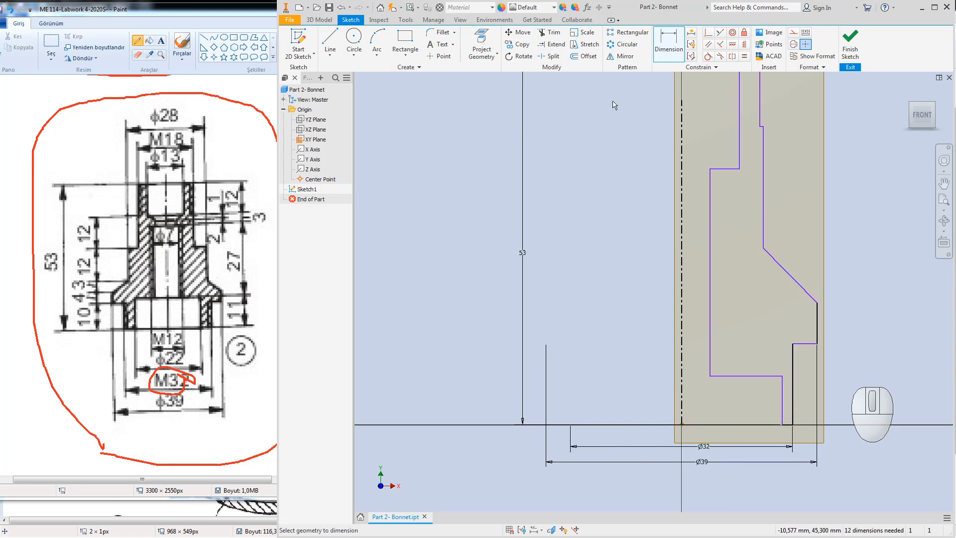
Step: Dimension the lower recess's vertical edge about the centerline as a 22 mm diameter
click(781, 400)
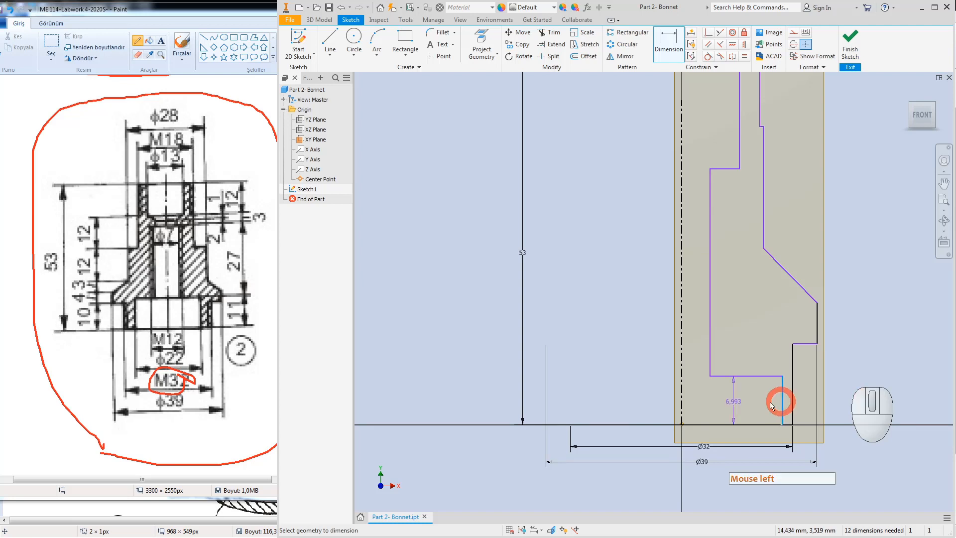
click(681, 405)
click(707, 433)
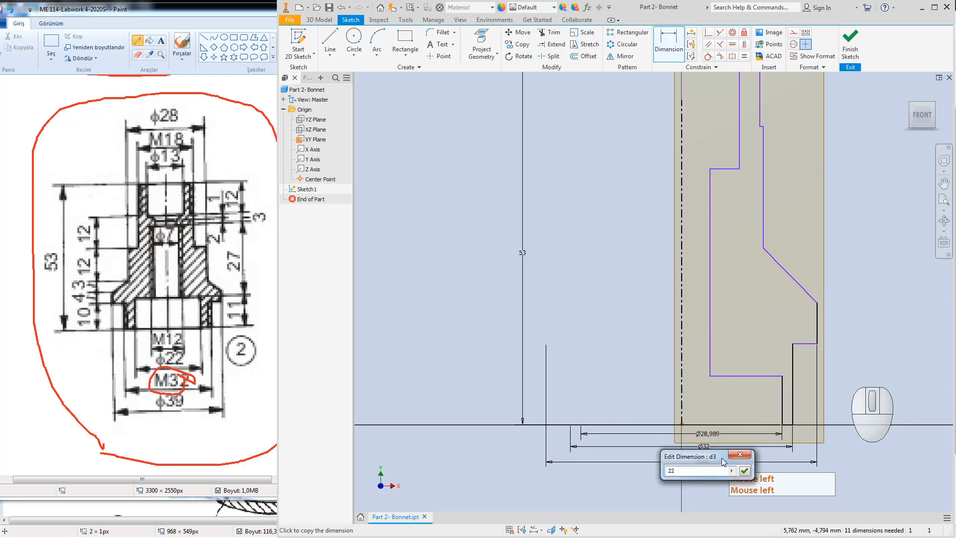
key(Return)
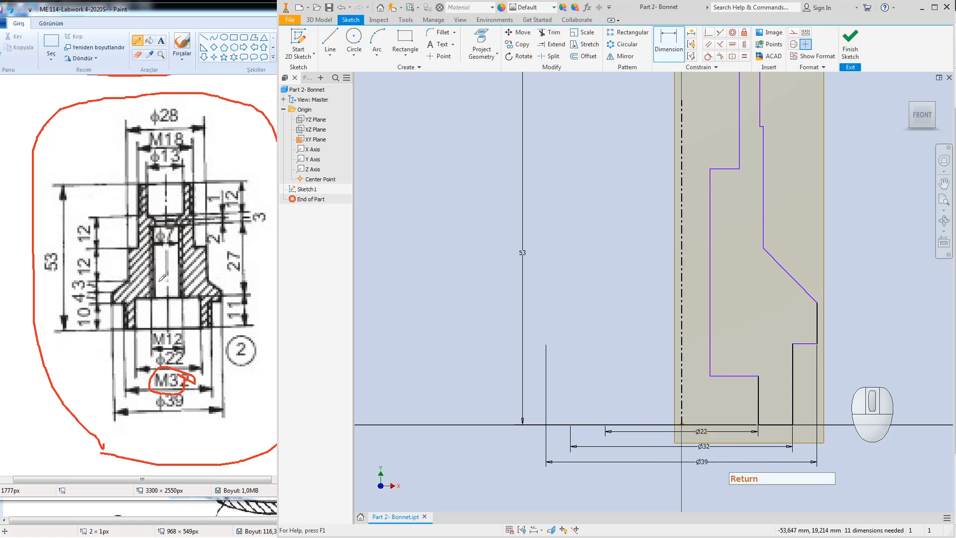
Step: Mark the middle bore in red on the reference drawing in Paint and dimension the sketch's middle bore edge about the centerline as a 12 mm diameter
drag(160, 281, 165, 281)
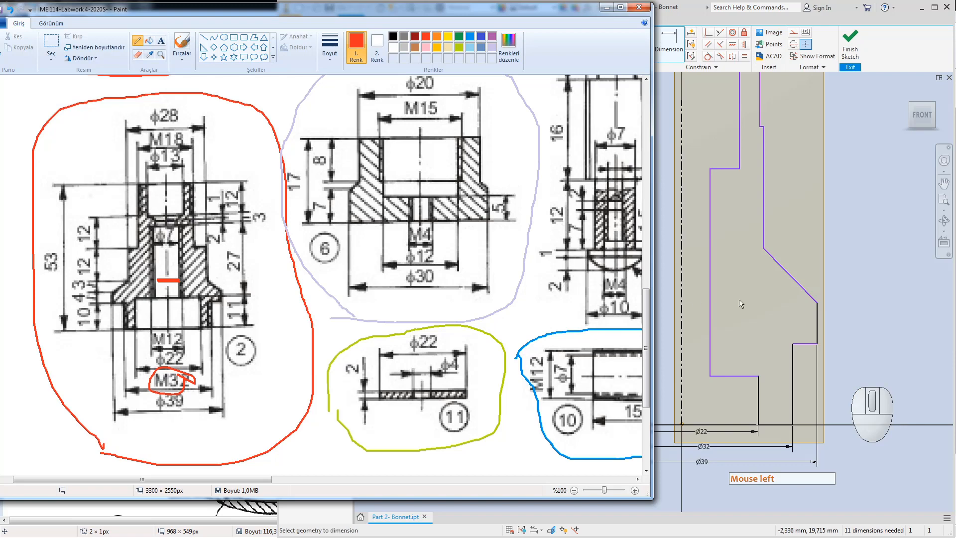
click(673, 35)
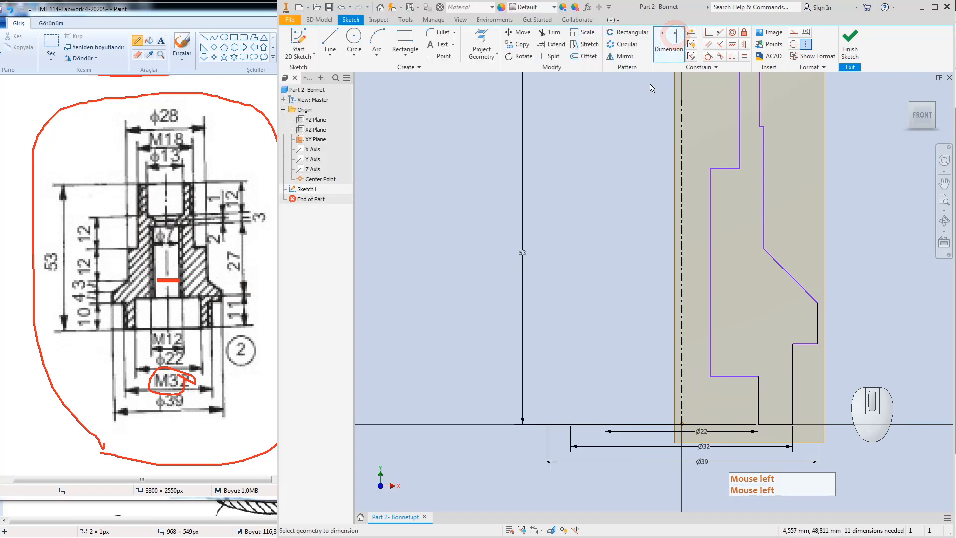
click(712, 334)
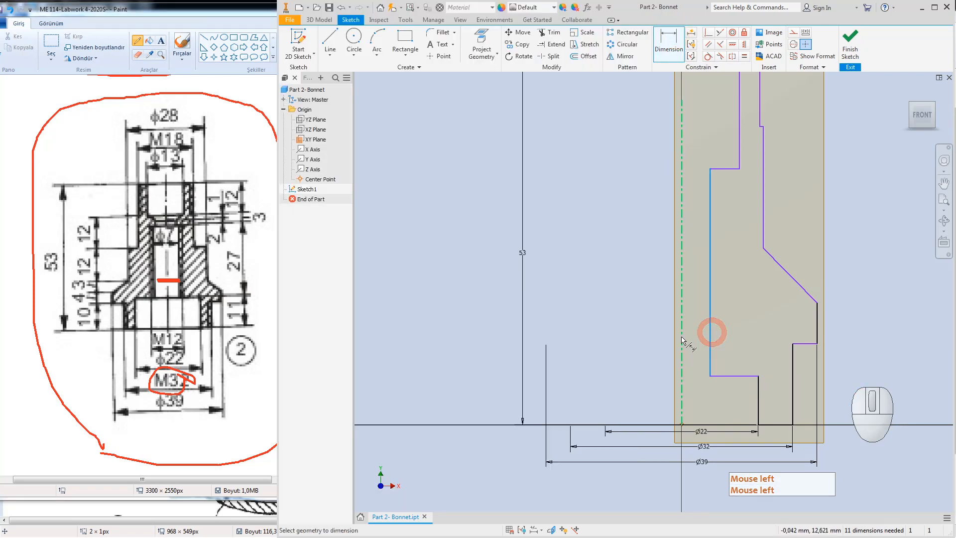
click(681, 336)
click(695, 351)
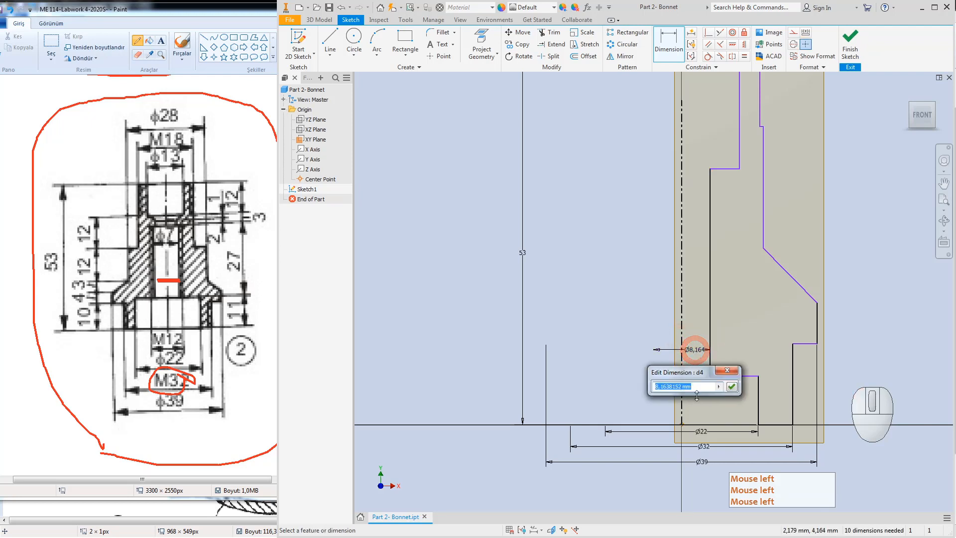
key(Return)
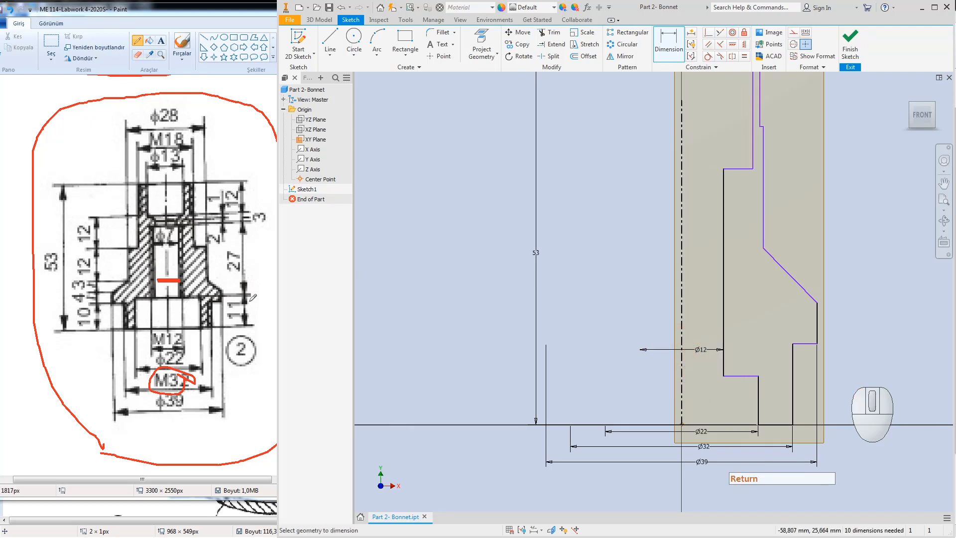
Step: Mark the 11 mm height on the reference drawing in Paint and dimension the lower recess's vertical edge as 11 mm long
click(243, 315)
drag(232, 310, 249, 301)
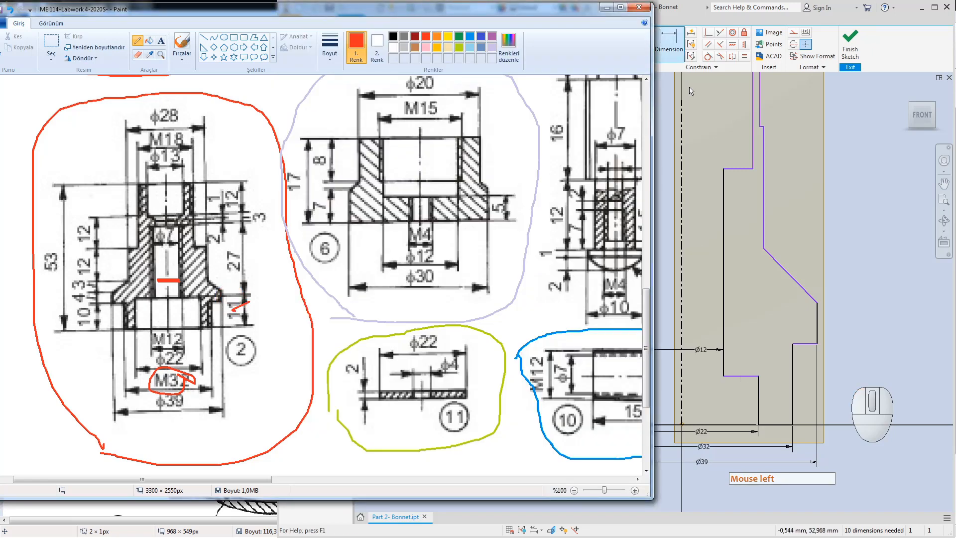
click(672, 42)
click(758, 393)
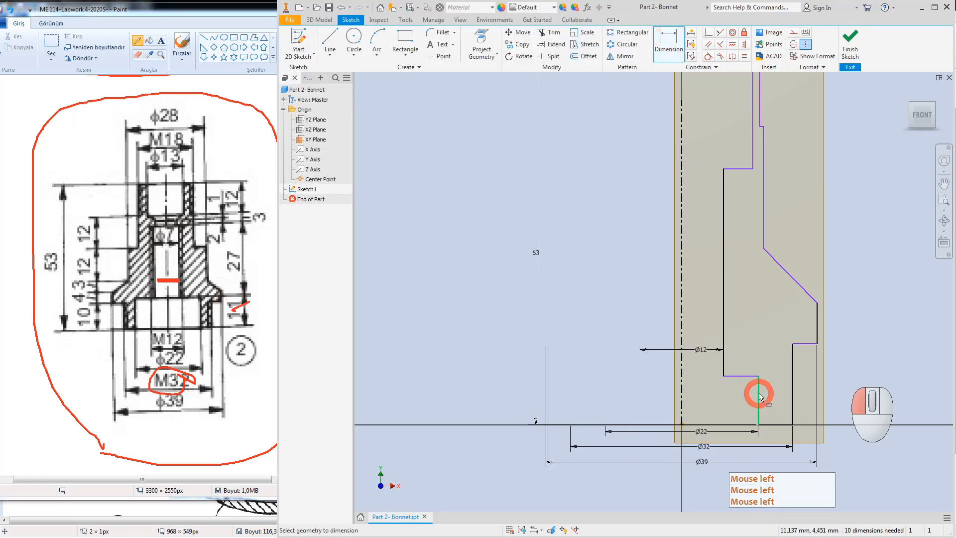
click(838, 394)
text(1)
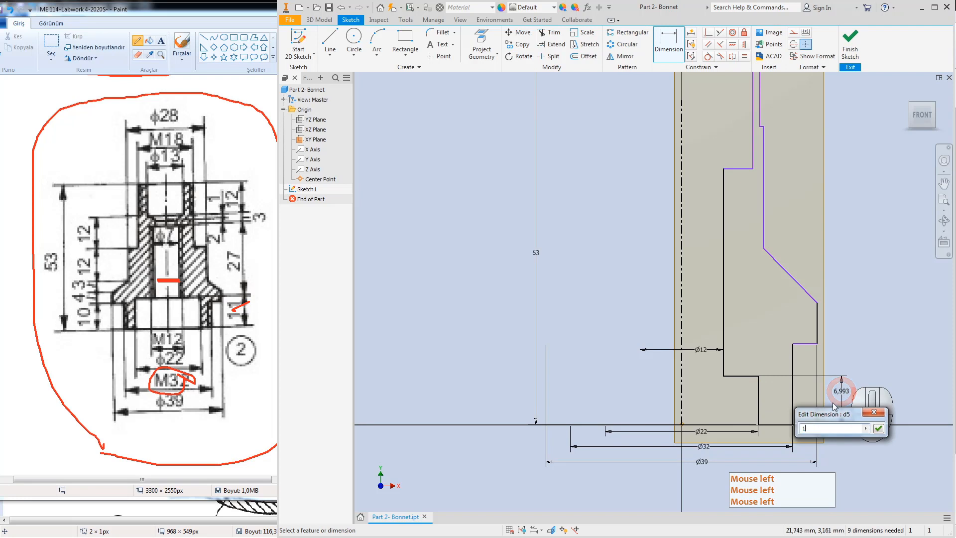
text(1)
key(Return)
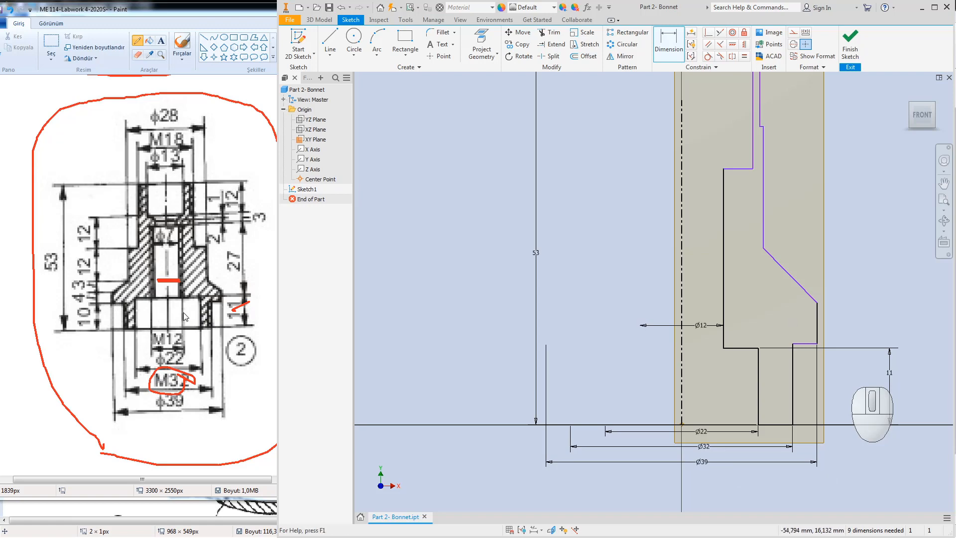
Step: Mark the lower shoulder of the widest flange in red on the bonnet's reference drawing in Paint
drag(120, 300, 132, 301)
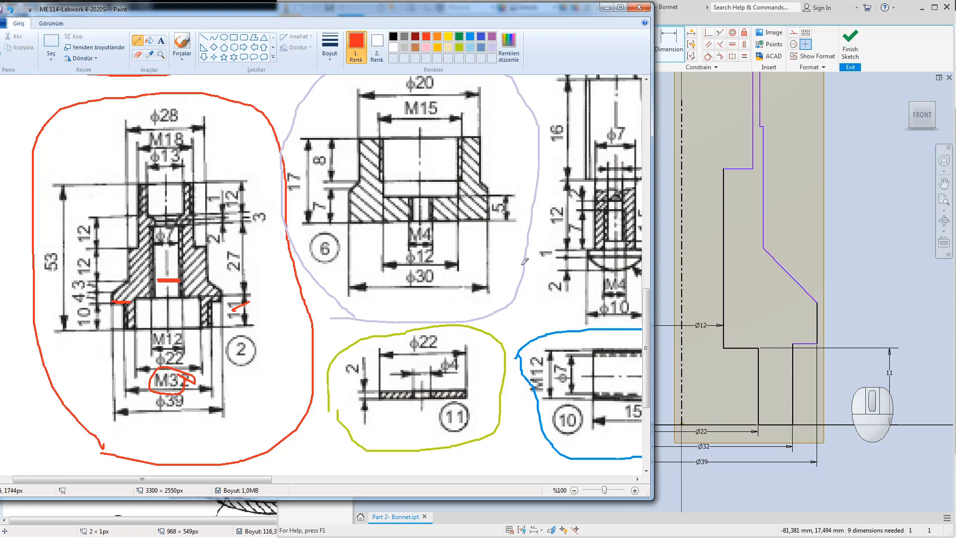
key(Escape)
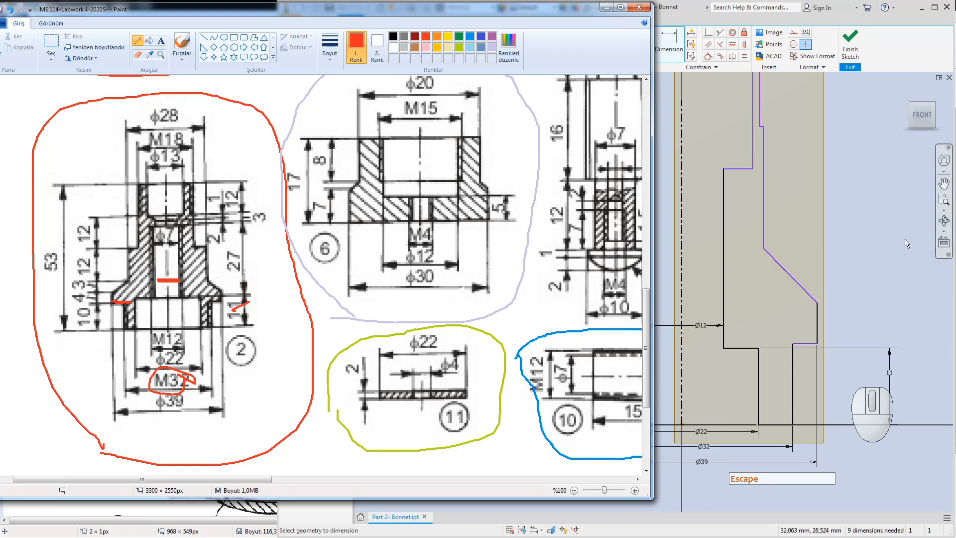
scroll(923, 222, up, 3)
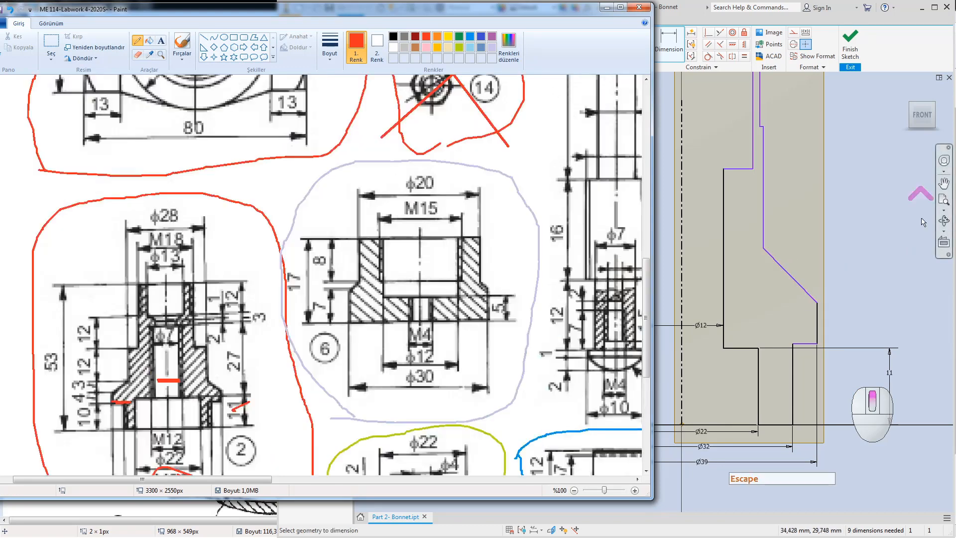
click(834, 219)
scroll(861, 232, down, 3)
middle_drag(864, 234, 867, 268)
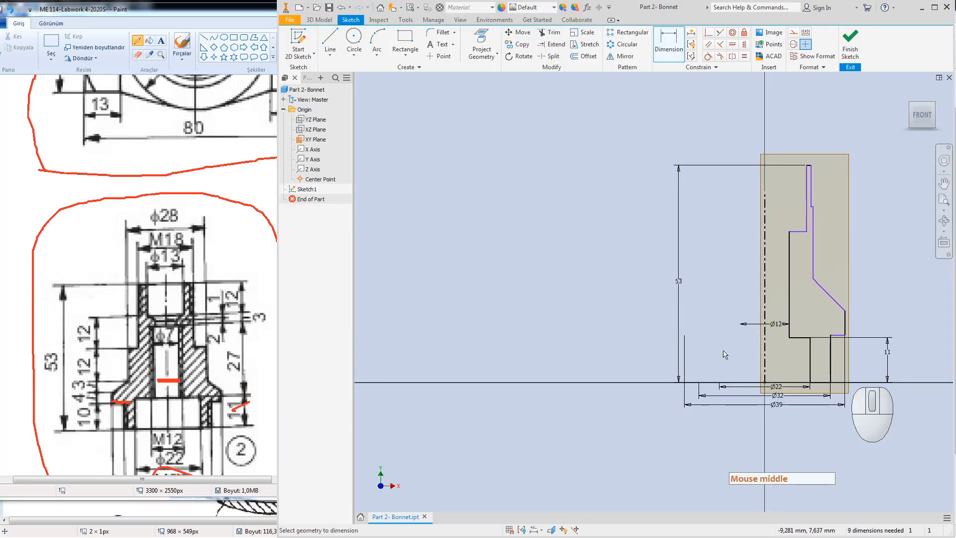
click(817, 260)
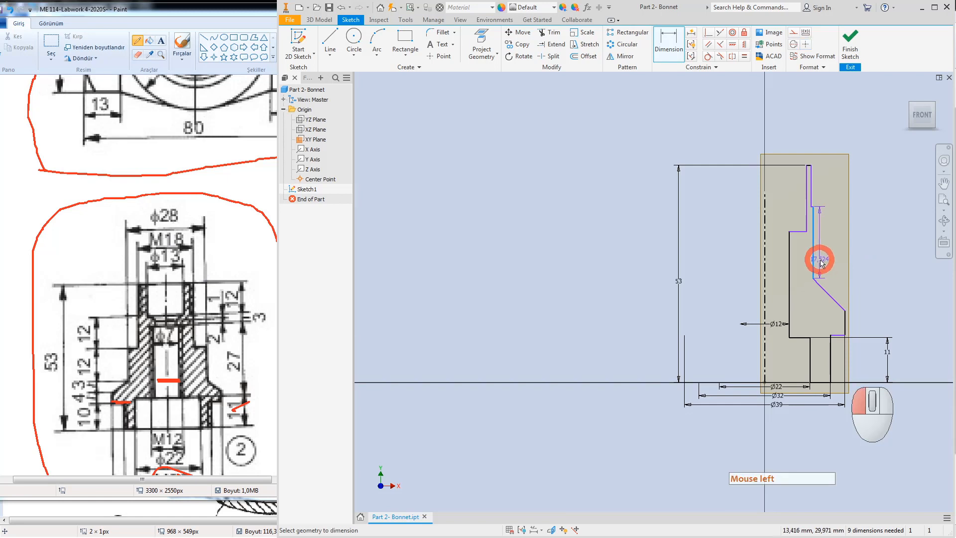
key(Escape)
key(Escape)
Step: Dimension the outer vertical edge above the taper about the centerline as a 28 mm diameter
click(669, 43)
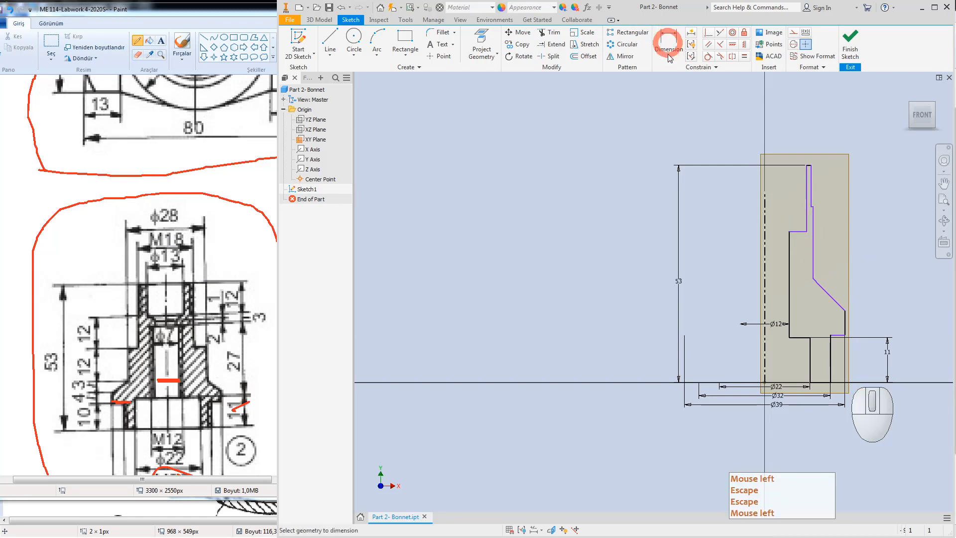
click(814, 261)
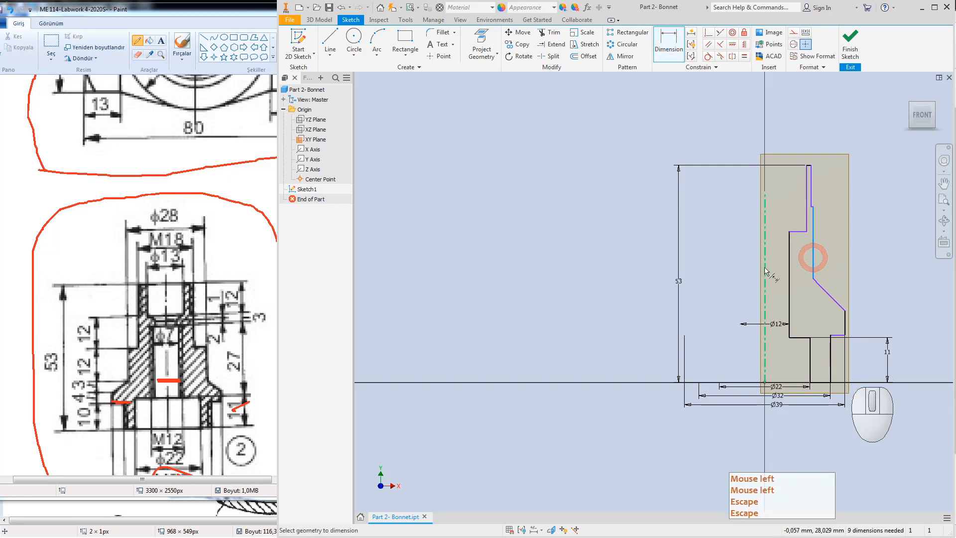
click(764, 267)
click(813, 129)
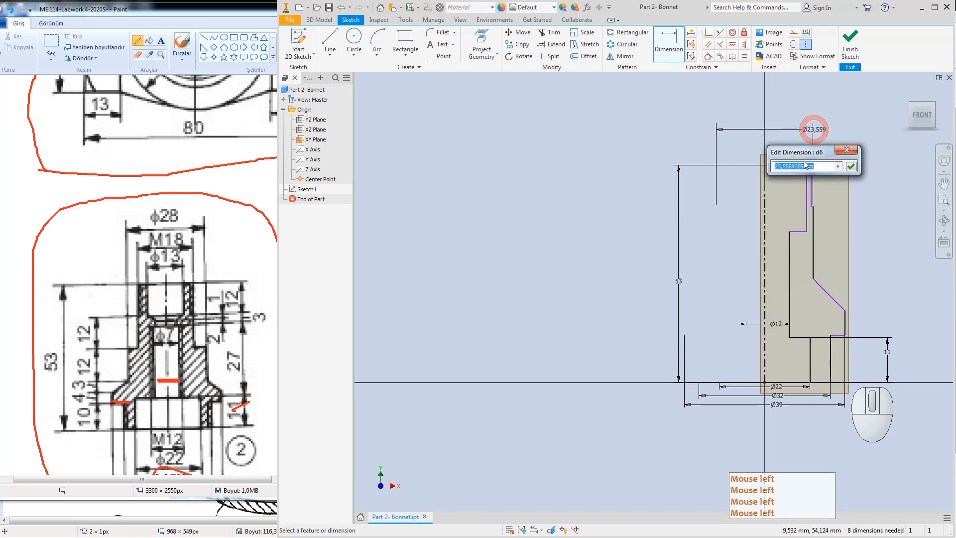
text(28)
key(Return)
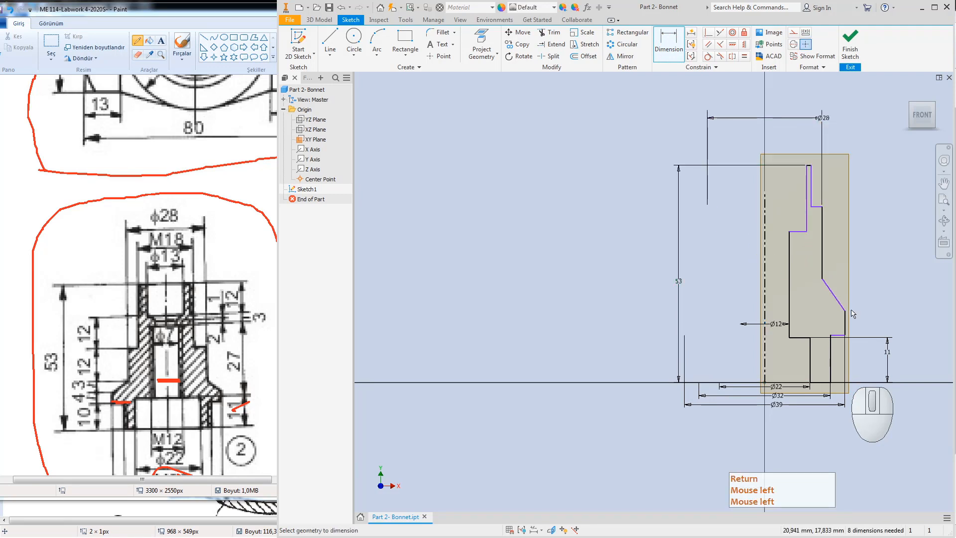
key(Escape)
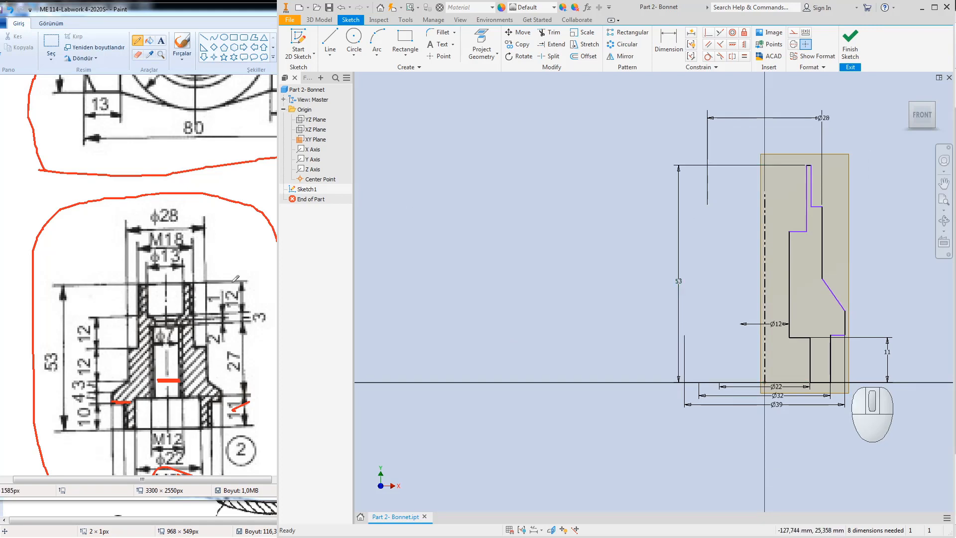
Step: Mark the 13 mm bore diameter and circle the M18 thread size in red on the reference drawing in Paint
click(174, 249)
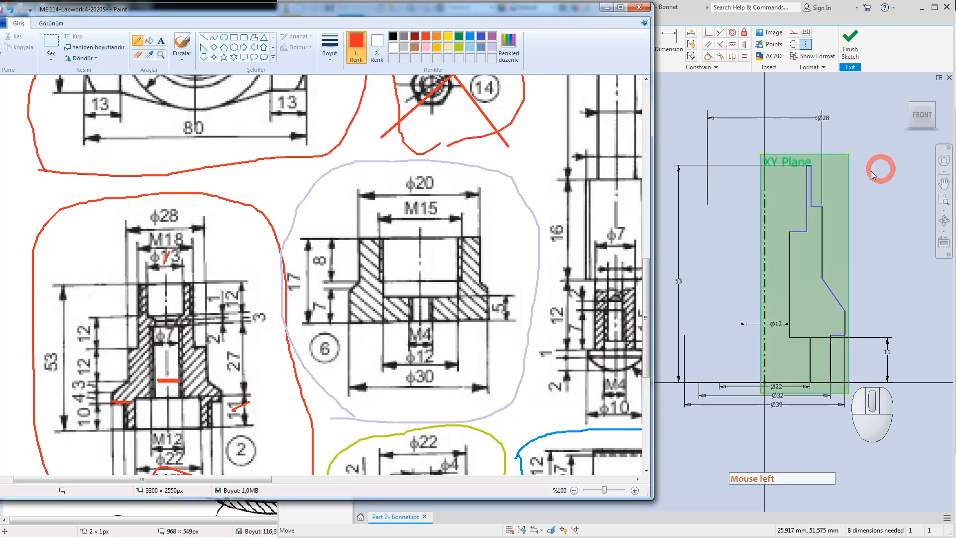
click(811, 186)
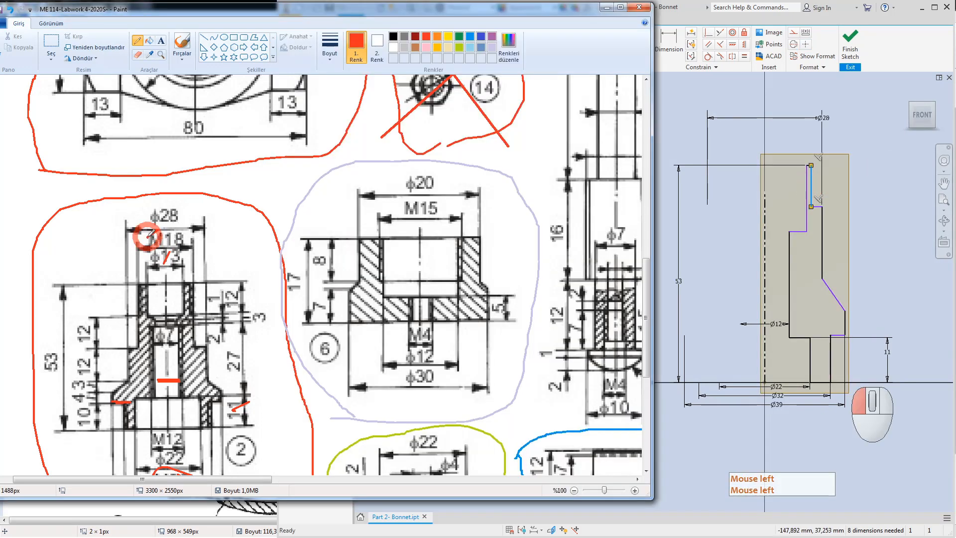
mouse_move(151, 235)
mouse_down()
mouse_move(190, 235)
mouse_move(176, 243)
mouse_up()
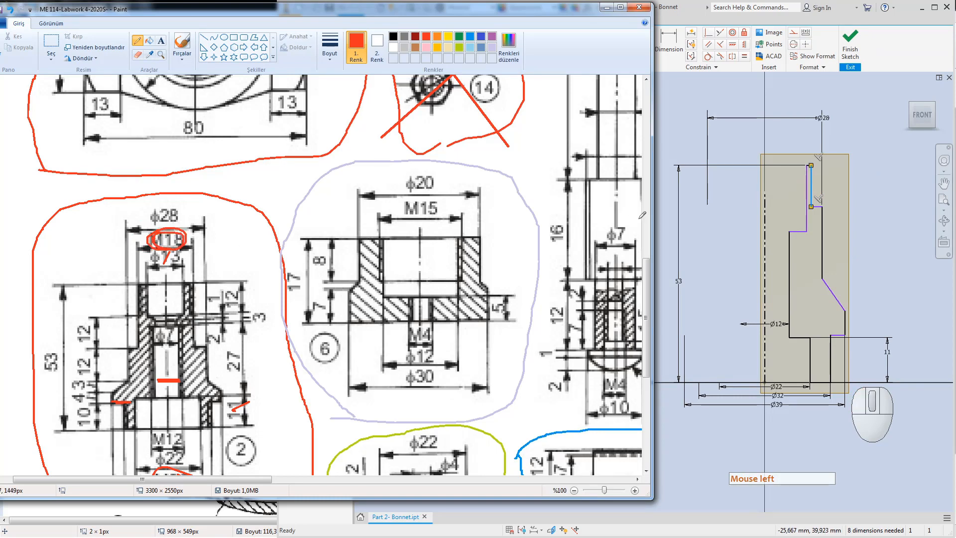
Step: Dimension the uppermost outer vertical edge about the centerline as an 18 mm diameter in the Inventor sketch
click(680, 83)
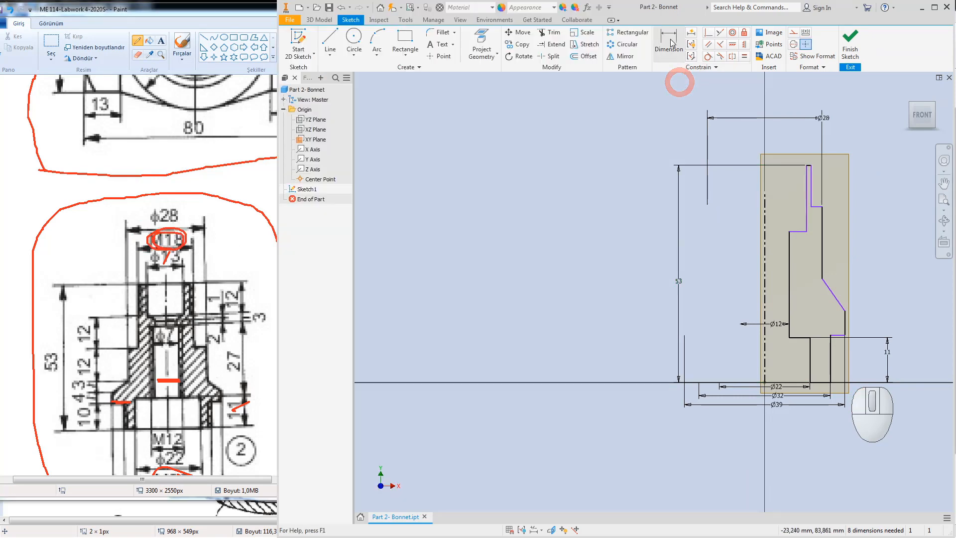
click(669, 42)
click(811, 195)
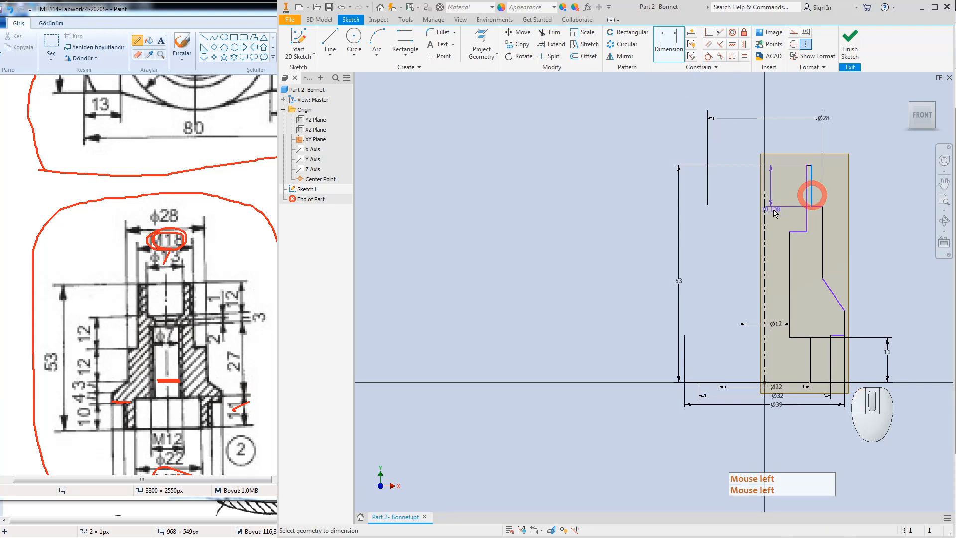
click(764, 209)
click(779, 138)
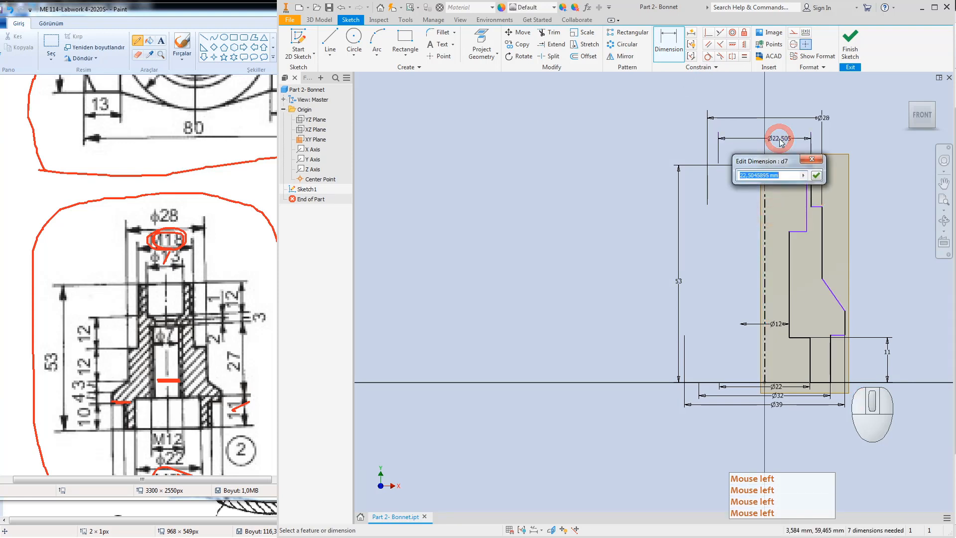
text(18)
key(Return)
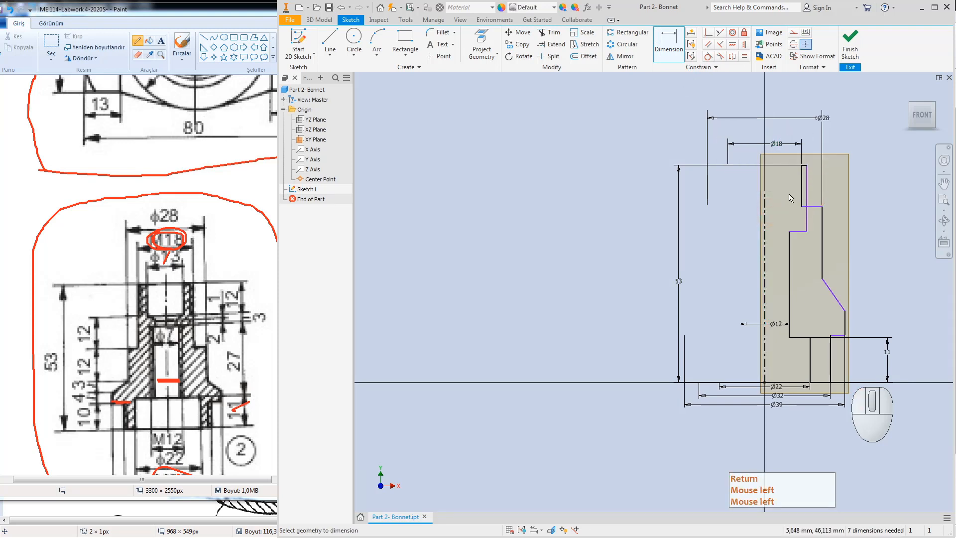
Step: Move the upper bore's vertical edge inward past the outer edge and dimension it about the centerline as a 13 mm diameter
key(Escape)
drag(807, 211, 795, 217)
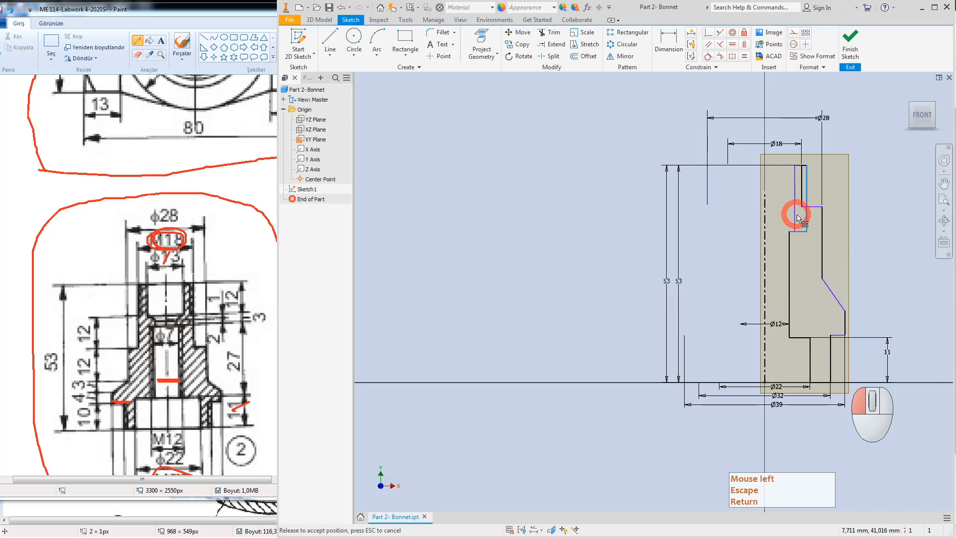
click(668, 40)
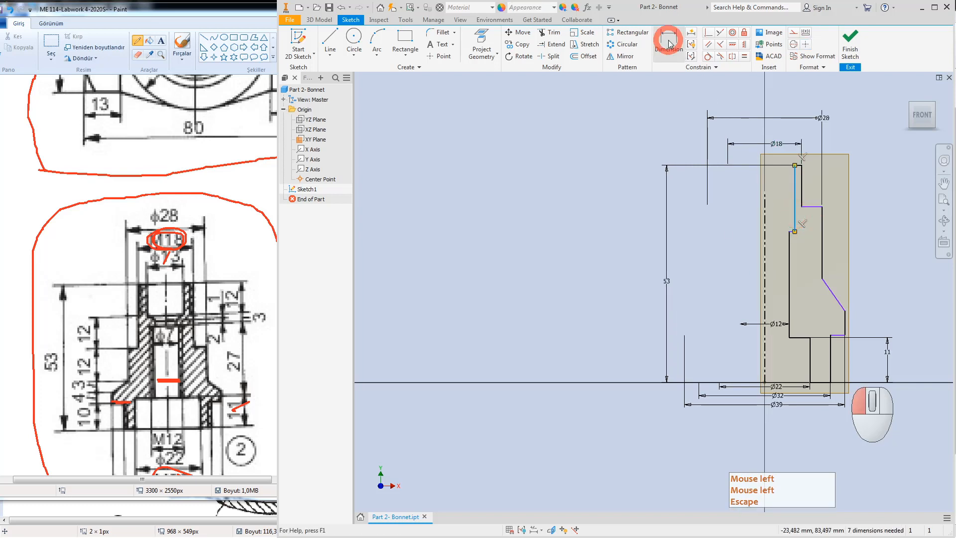
click(794, 214)
click(765, 215)
click(775, 202)
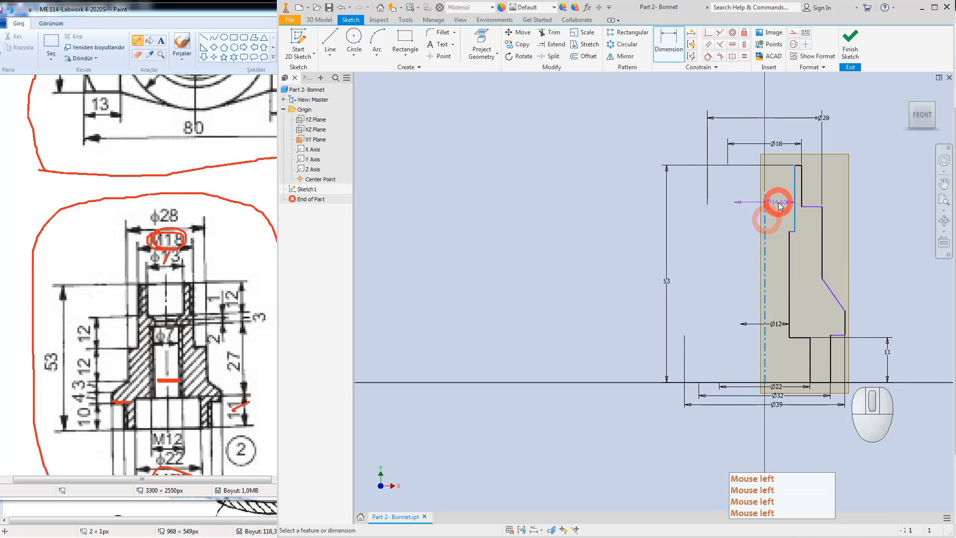
text(13)
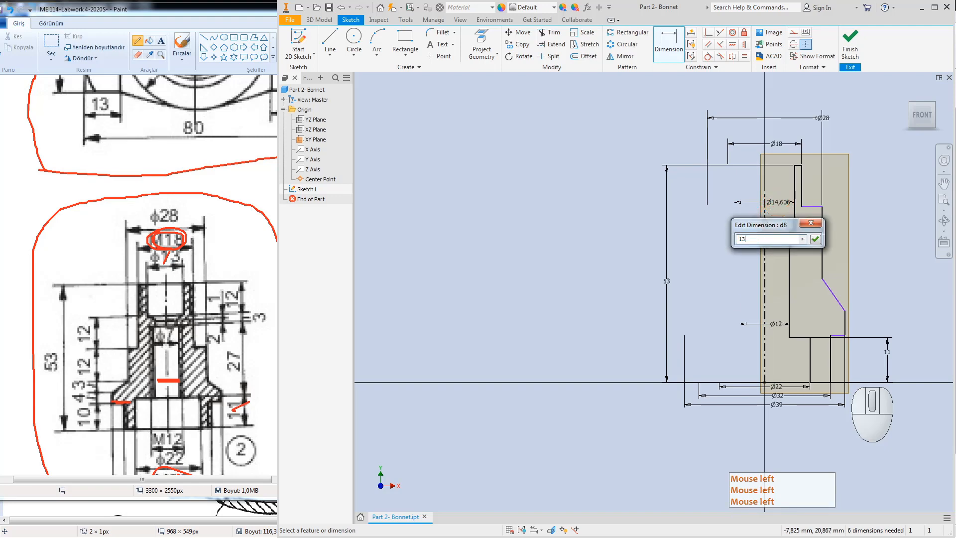
key(Return)
Step: Switch to Paint and undo the red markings on the bonnet's dimensions and section, keeping the outline around the part
click(217, 211)
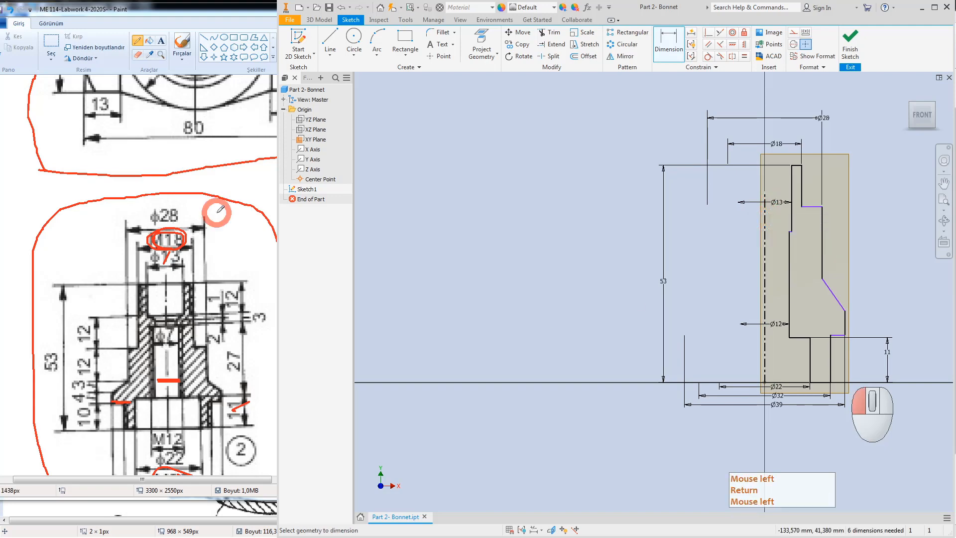
key(ctrl+z)
key(ctrl+z)
key(ctrl+z)
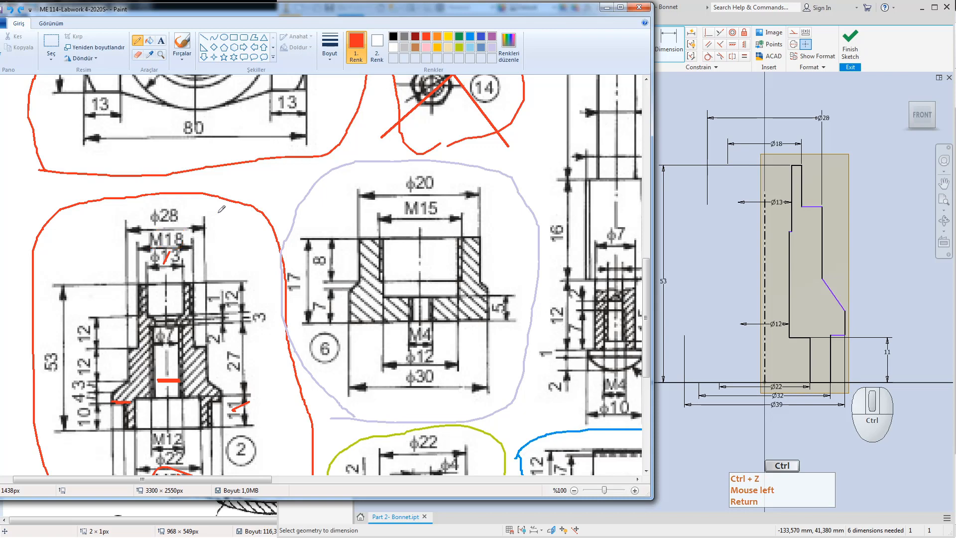
key(ctrl+z)
key(ctrl+z)
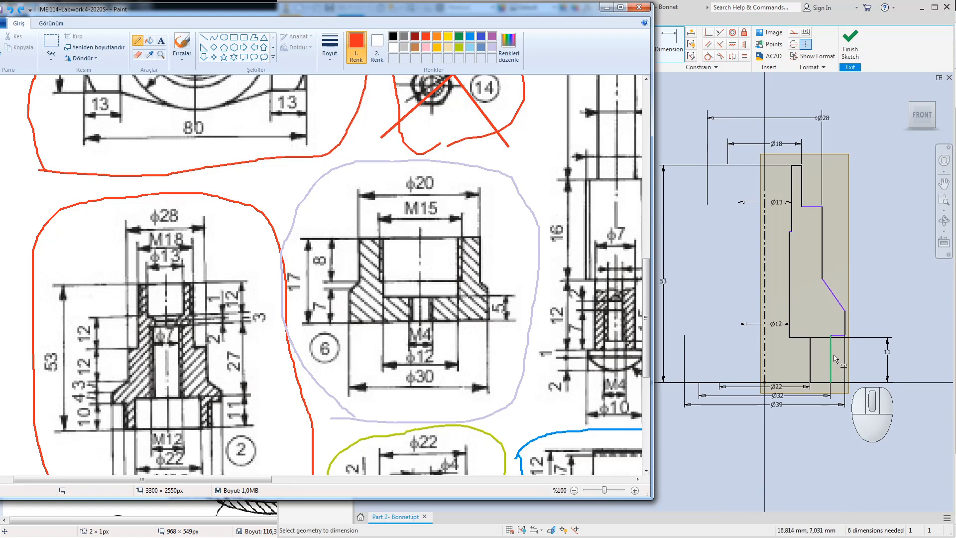
Step: Circle the bonnet's 10 mm height in red in Paint, and dimension the lowest outer vertical edge as 10 mm in Inventor
mouse_move(98, 407)
mouse_down()
mouse_move(79, 406)
mouse_move(95, 414)
mouse_up()
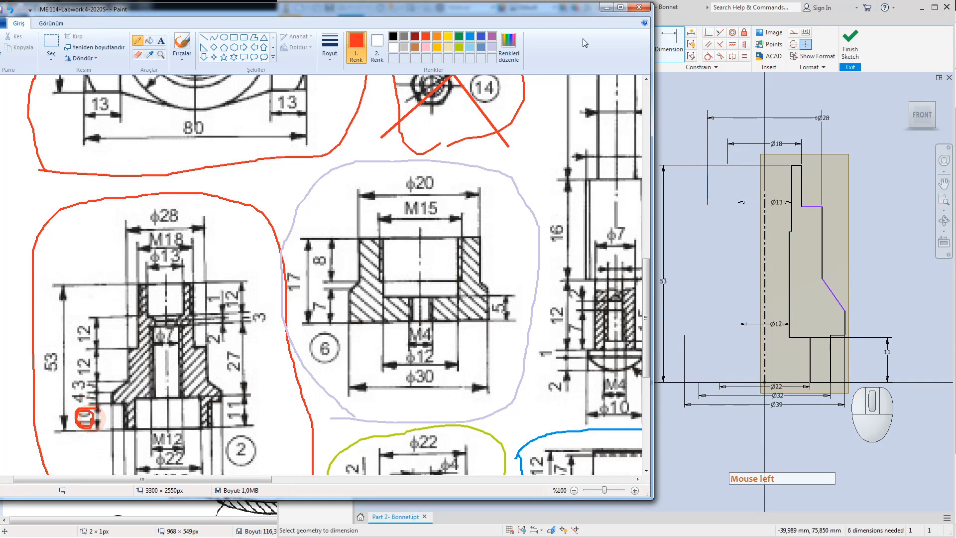
click(671, 46)
click(829, 354)
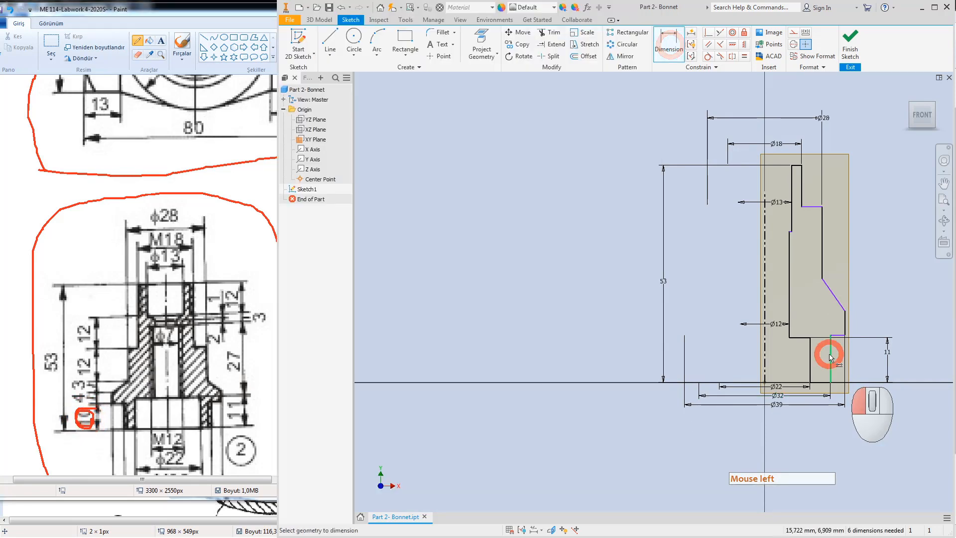
click(913, 351)
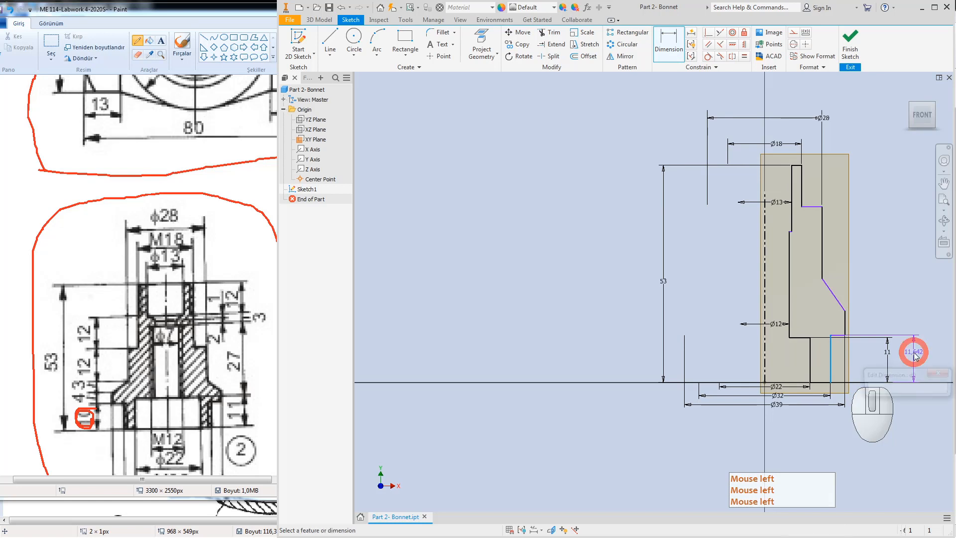
text(10)
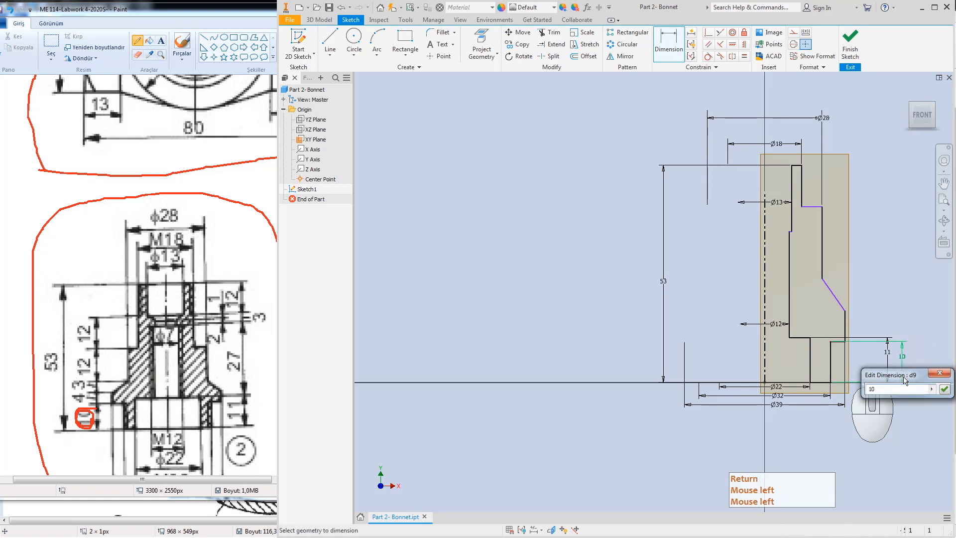
key(Return)
Step: Mark the 3 mm height in red in Paint, and dimension the flange's outer vertical edge as 4 mm in Inventor
click(846, 326)
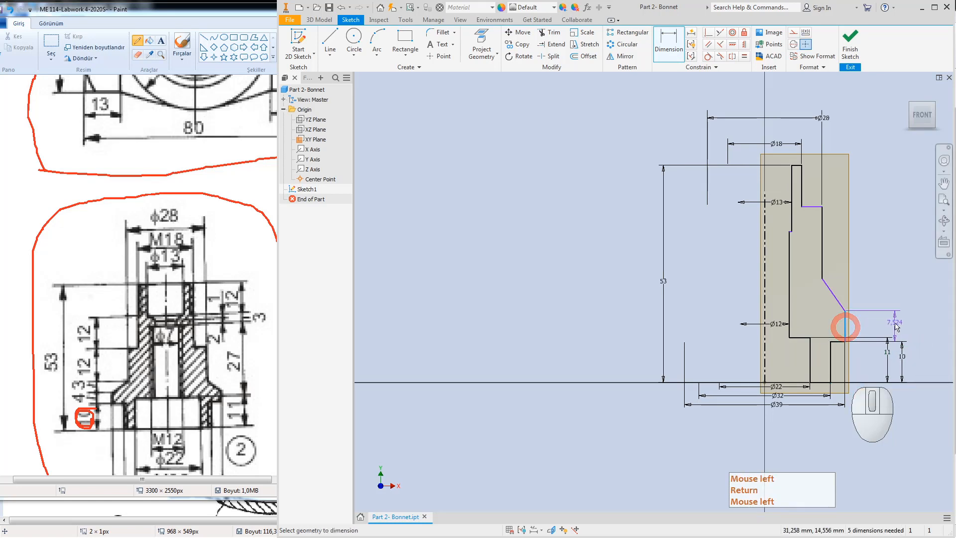
click(906, 321)
click(85, 390)
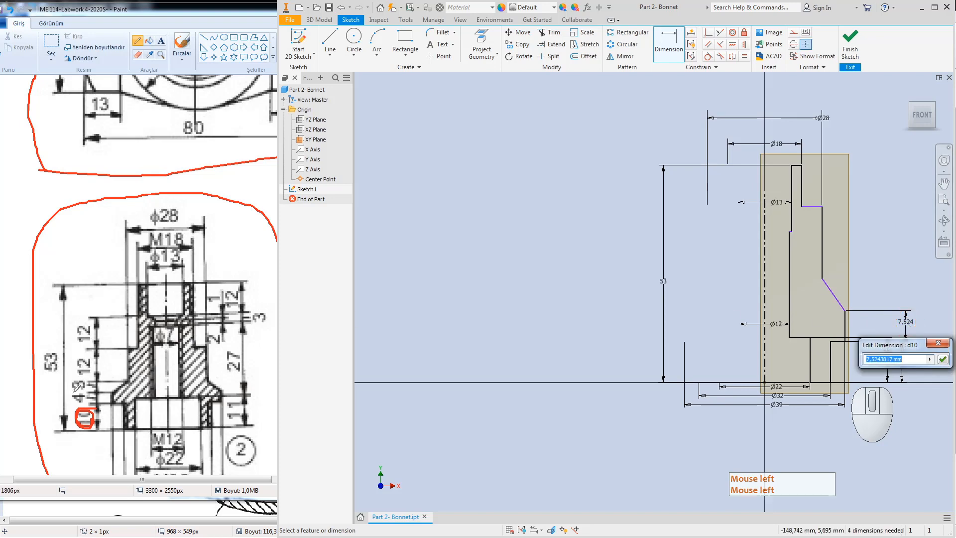
drag(84, 381, 85, 380)
click(887, 307)
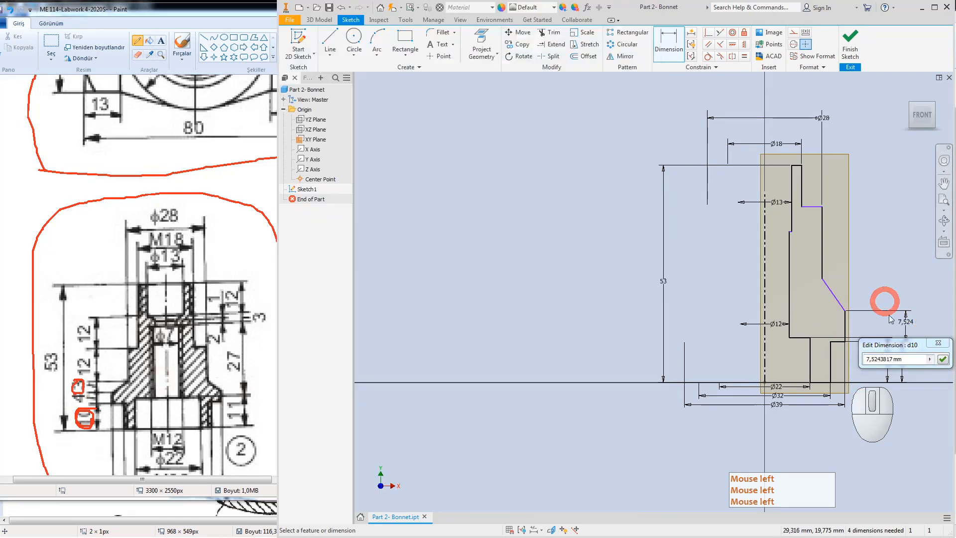
click(855, 356)
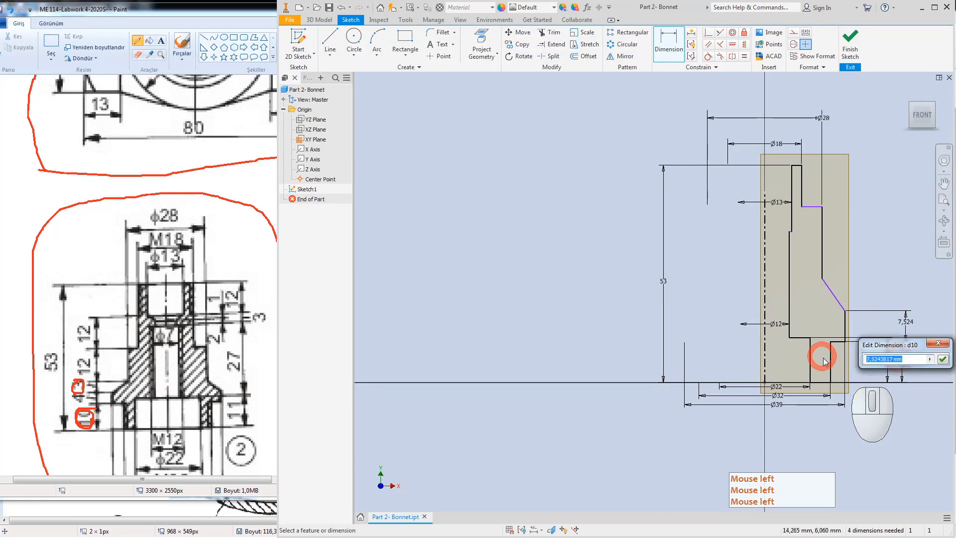
text(4)
key(Return)
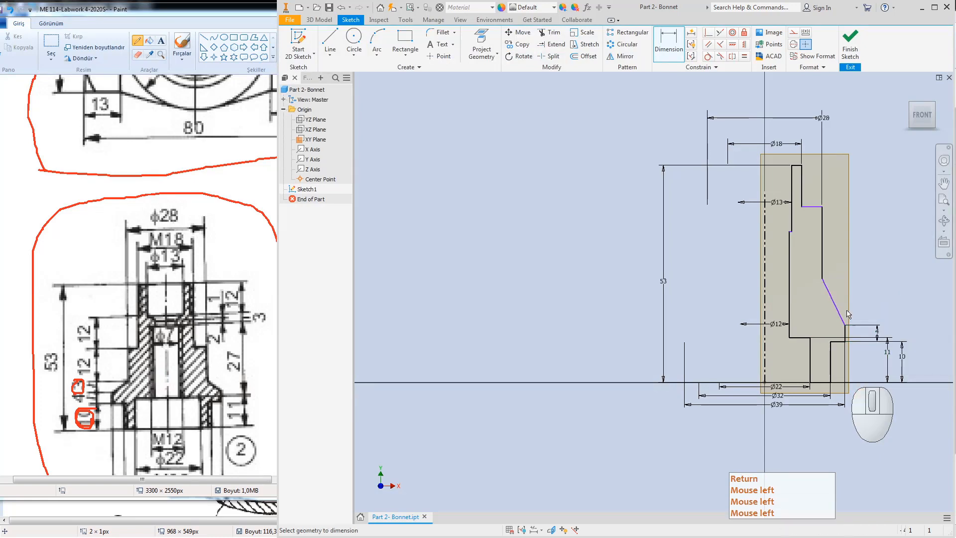
Step: Dimension the vertical height of the sloped edge above the flange as 3 mm
click(837, 308)
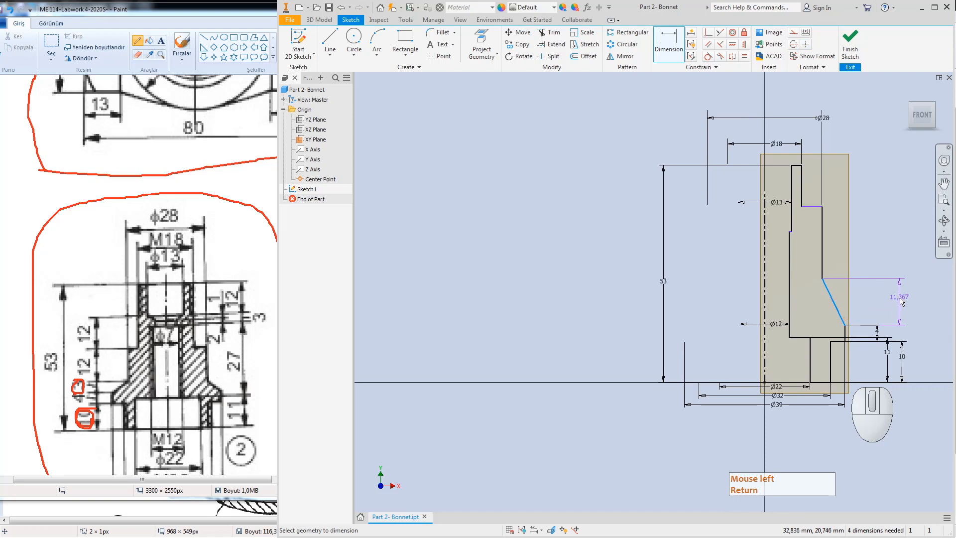
click(898, 298)
text(3)
key(Return)
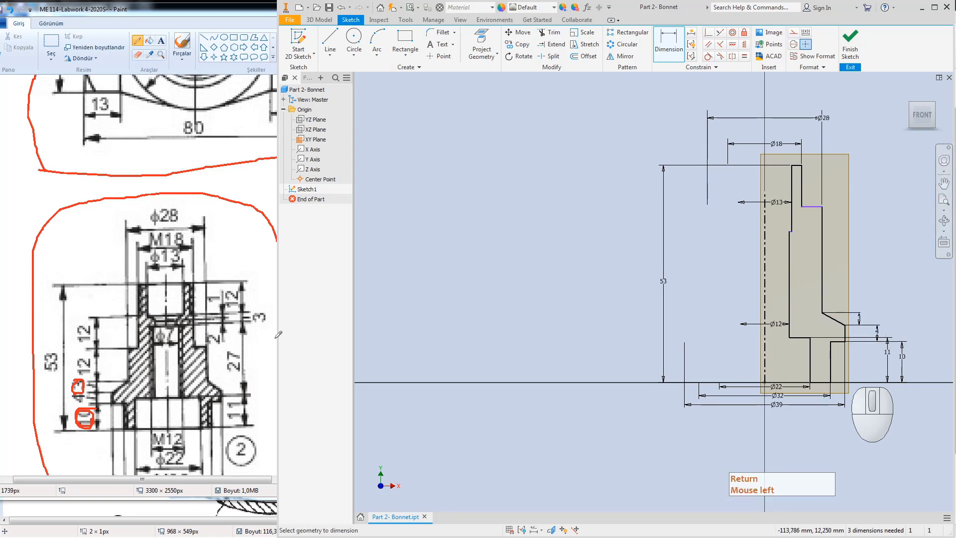
Step: Dimension the vertical edge of the 28 mm diameter section as 12 mm
click(824, 276)
click(880, 266)
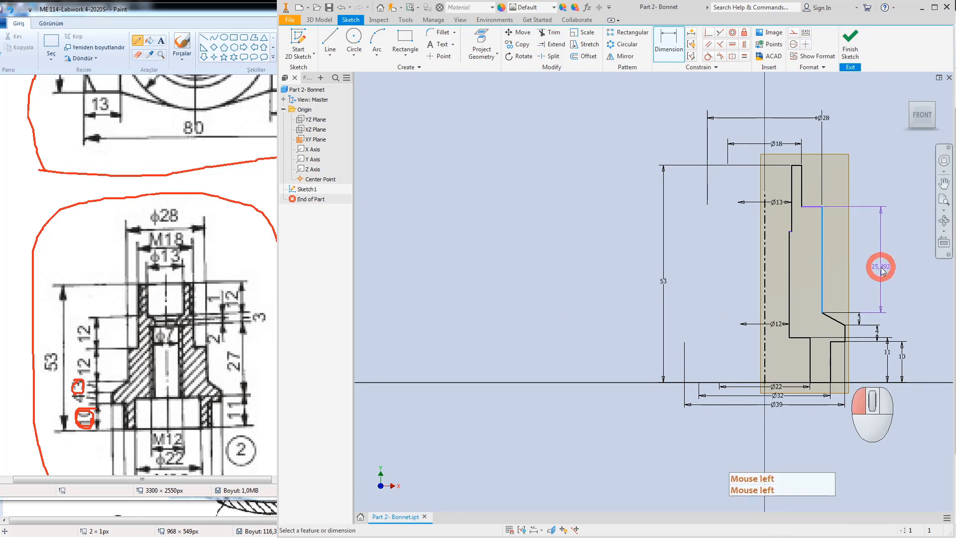
text(12)
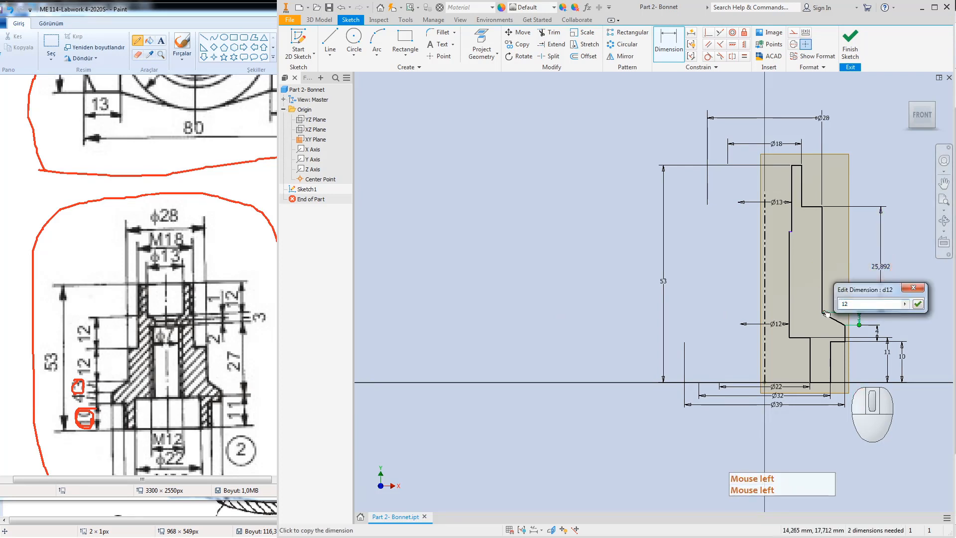
key(Return)
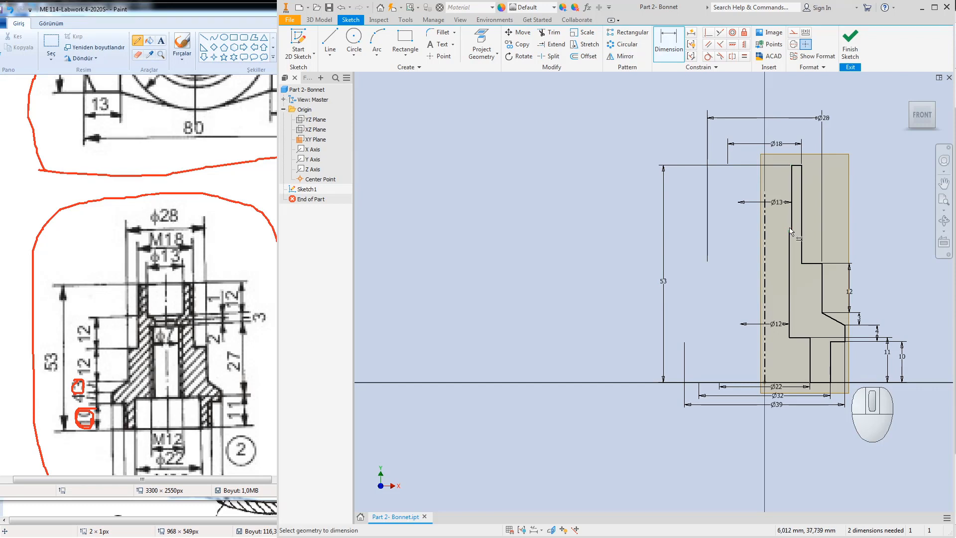
Step: Dimension the vertical distance from the small step between the two bores to the 28 mm section's shoulder as 12 mm
scroll(793, 233, down, 5)
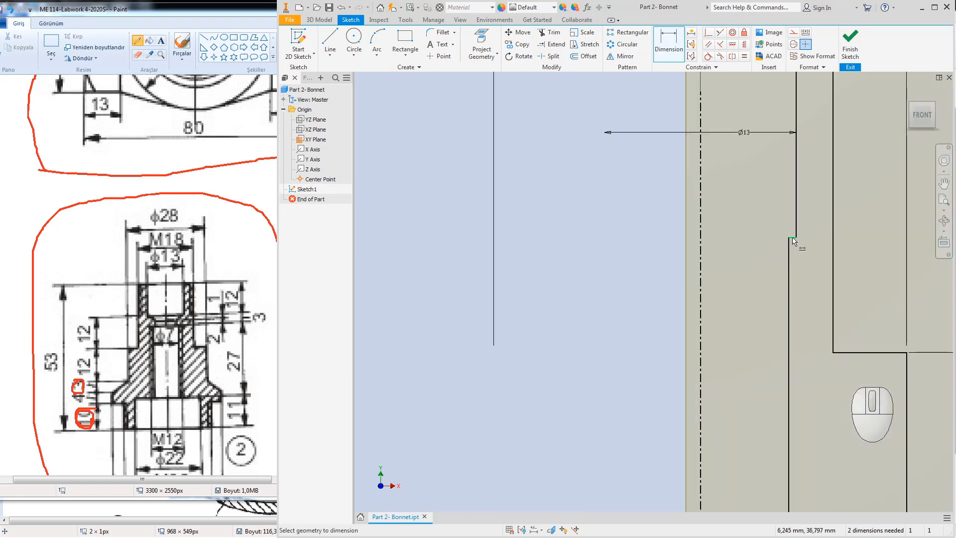
click(793, 239)
scroll(792, 239, up, 5)
click(828, 306)
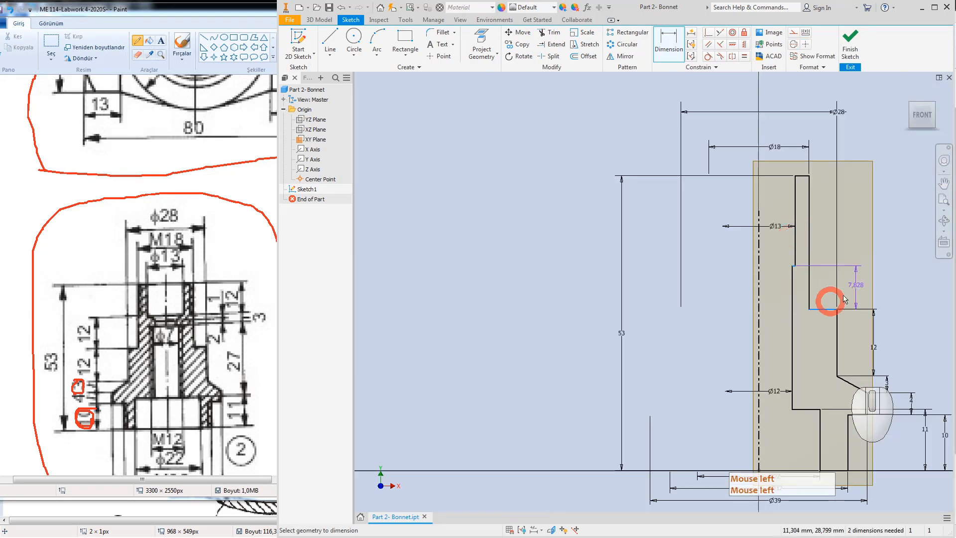
click(884, 282)
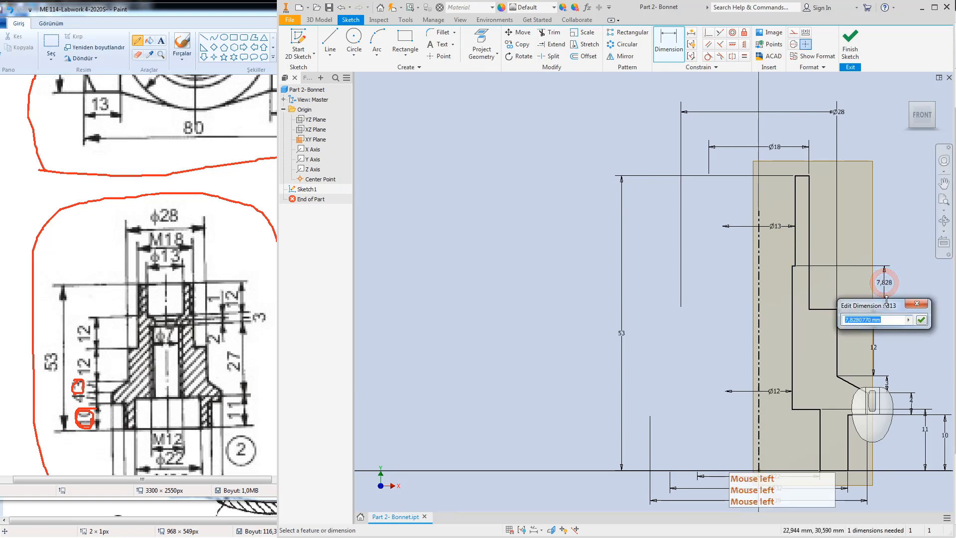
text(12)
key(Return)
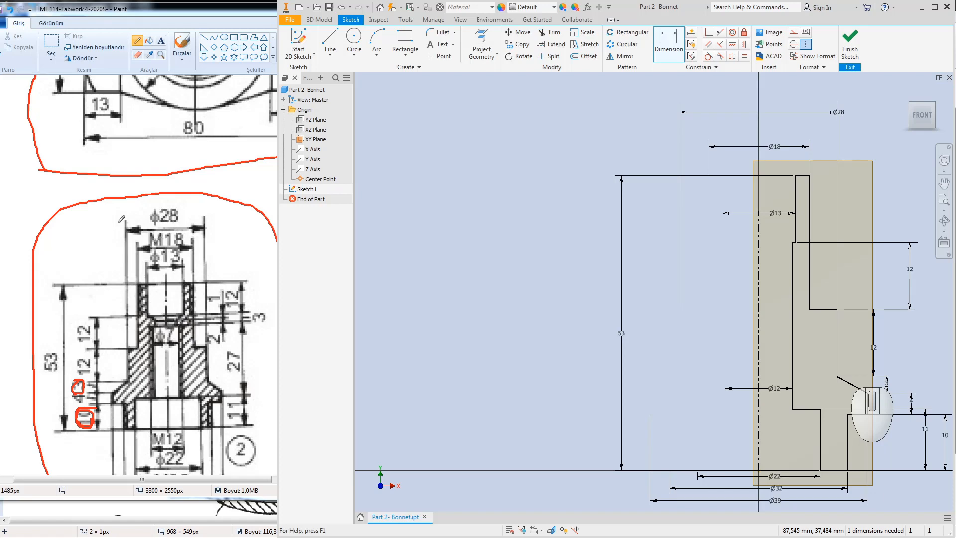
Step: Switch to Paint, review the mating parts' drawings, and circle the bonnet's 7 mm bore diameter in red
click(155, 14)
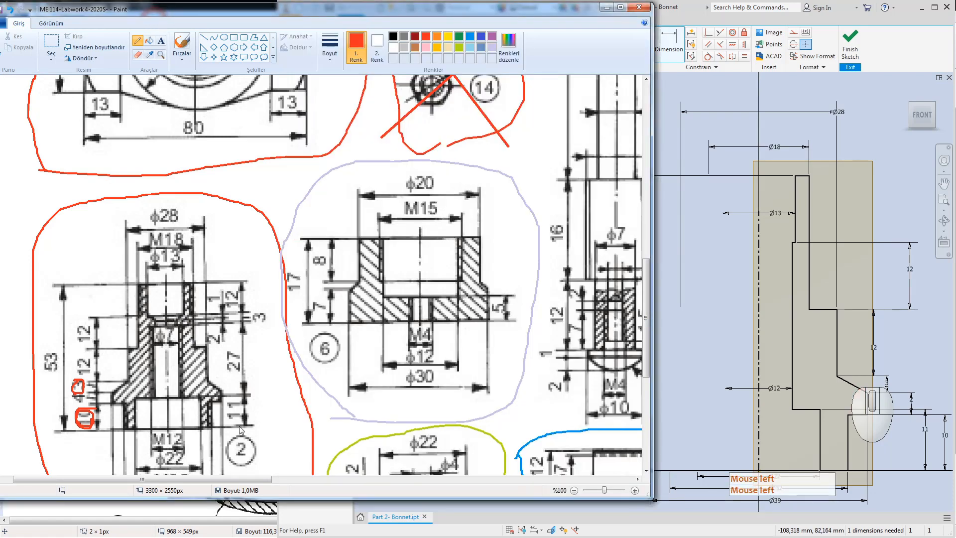
drag(206, 479, 348, 482)
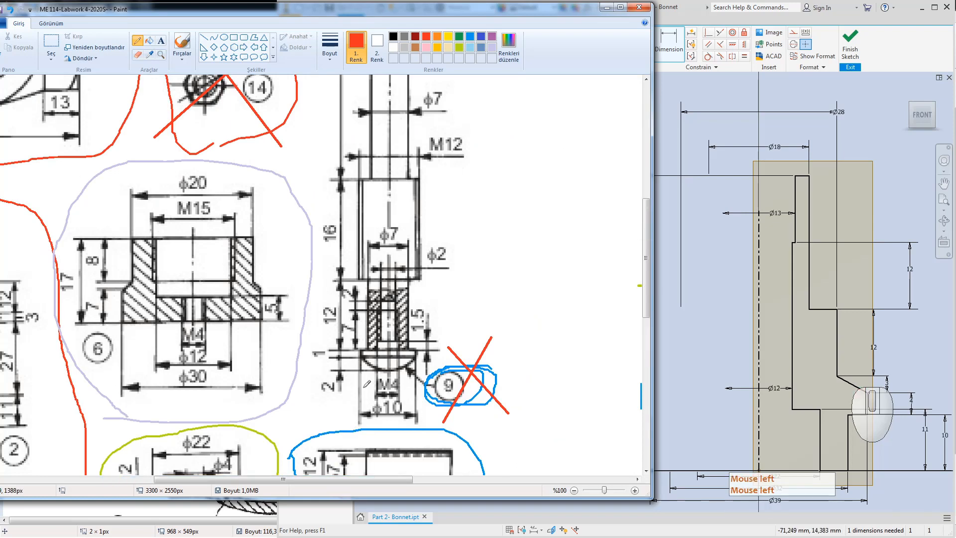
scroll(367, 384, up, 3)
scroll(610, 298, up, 6)
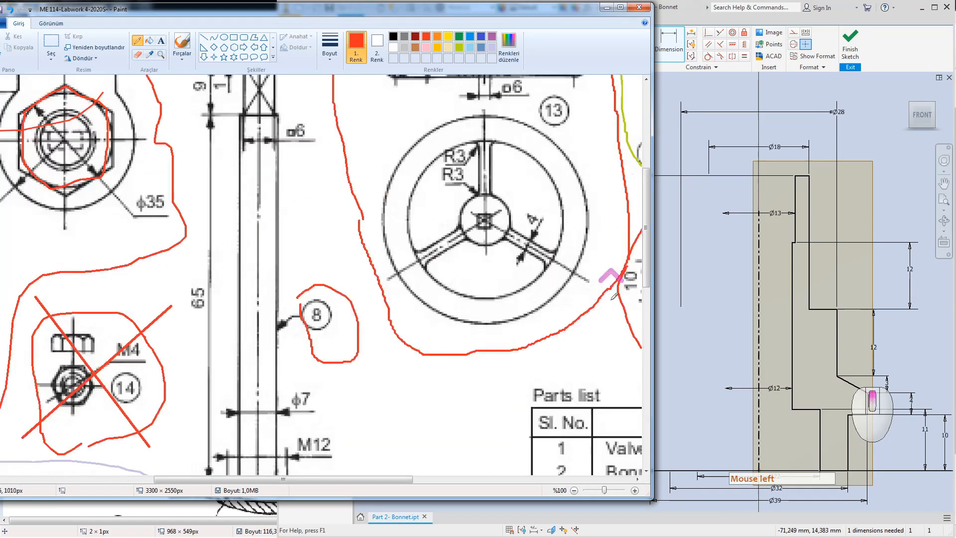
scroll(408, 438, down, 2)
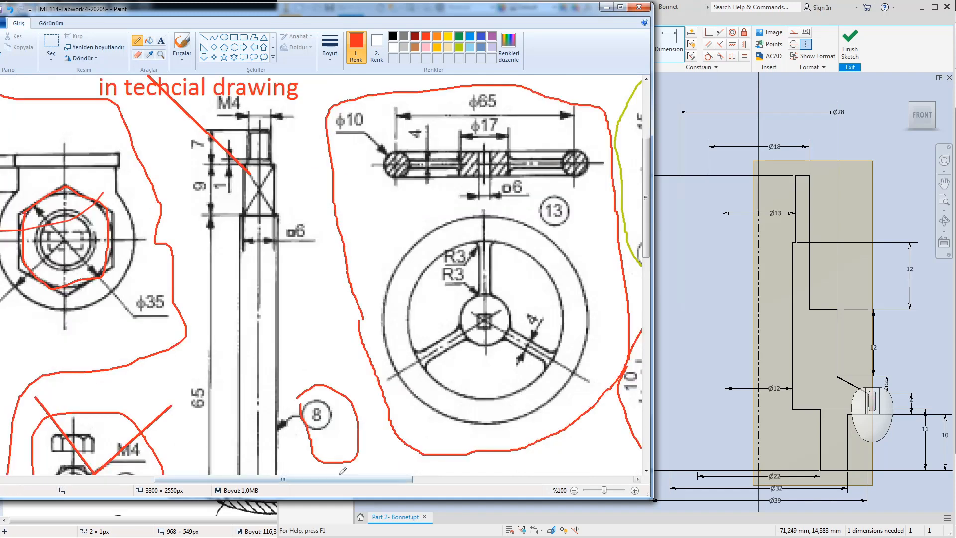
drag(349, 481, 503, 482)
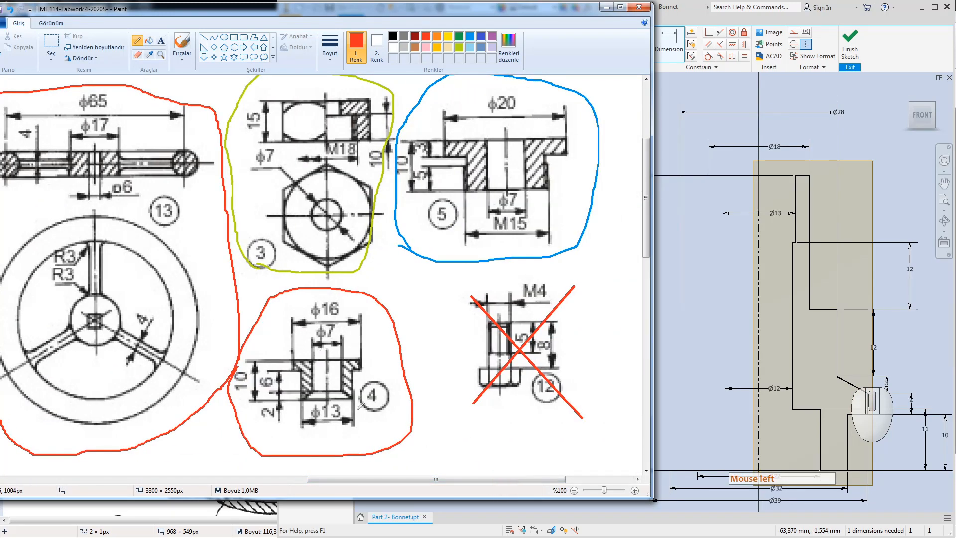
mouse_move(394, 480)
mouse_down()
mouse_move(243, 478)
mouse_move(85, 453)
mouse_up()
scroll(133, 414, down, 4)
scroll(133, 413, down, 4)
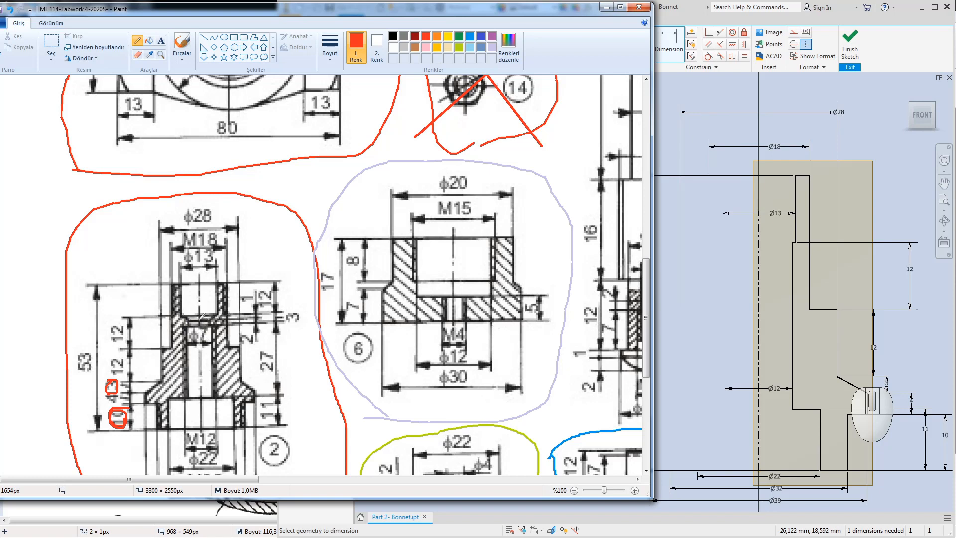
mouse_move(203, 327)
mouse_down()
mouse_move(214, 331)
mouse_move(189, 345)
mouse_move(199, 319)
mouse_move(187, 328)
mouse_up()
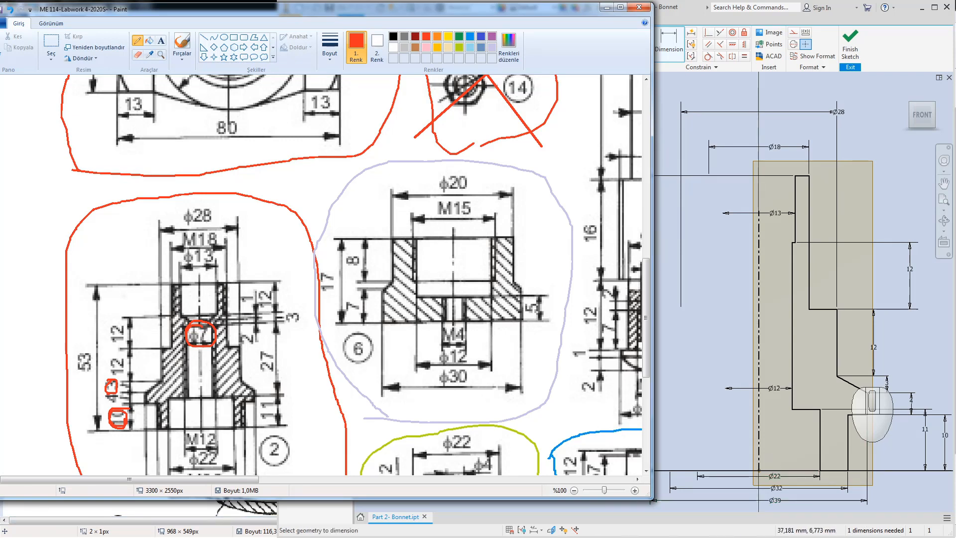
Step: Examine the bonnet's fit with the neighbouring parts in the valve assembly drawing in Paint, and return to Inventor
click(953, 433)
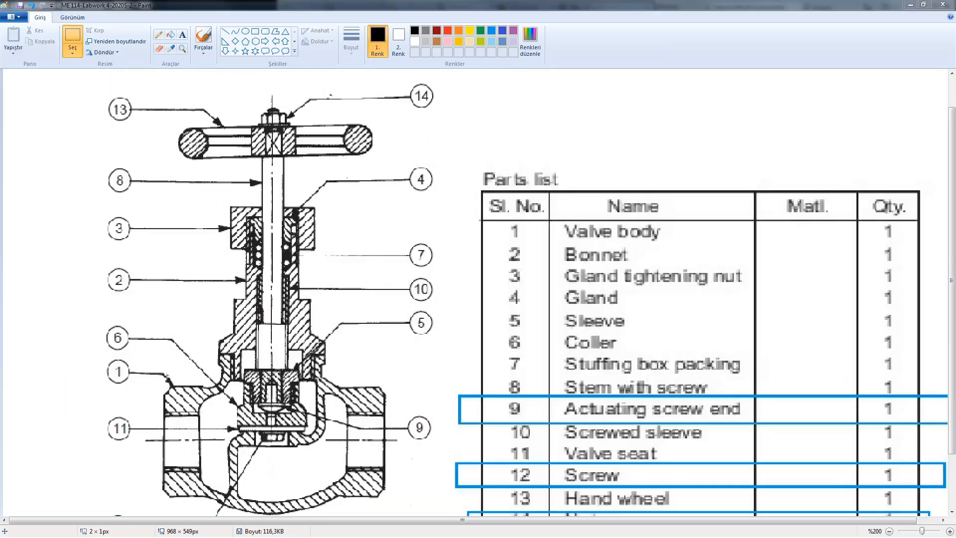
click(953, 433)
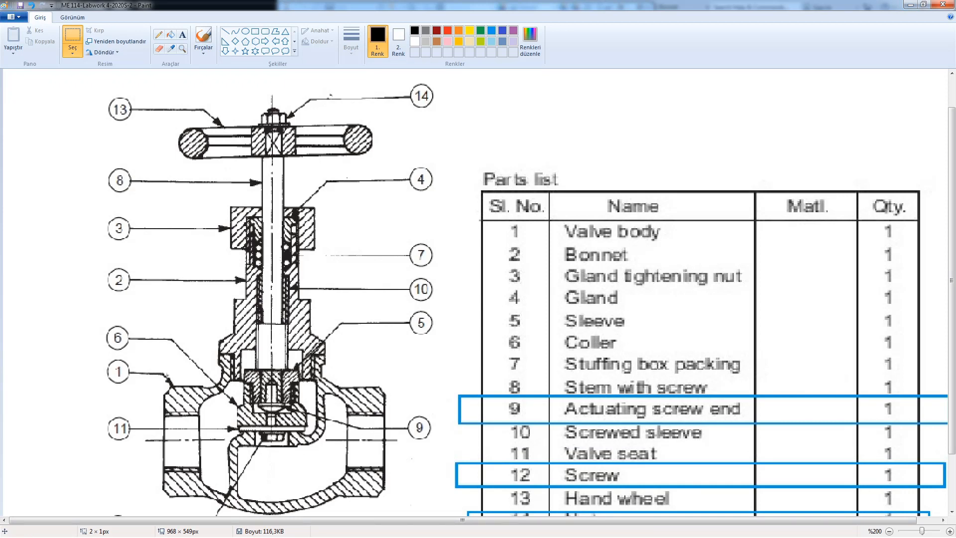
click(199, 537)
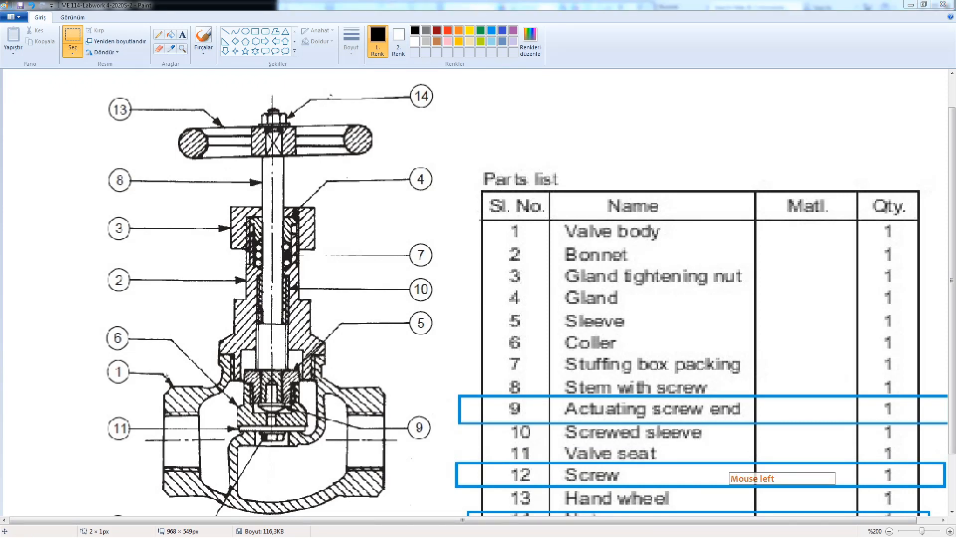
click(955, 473)
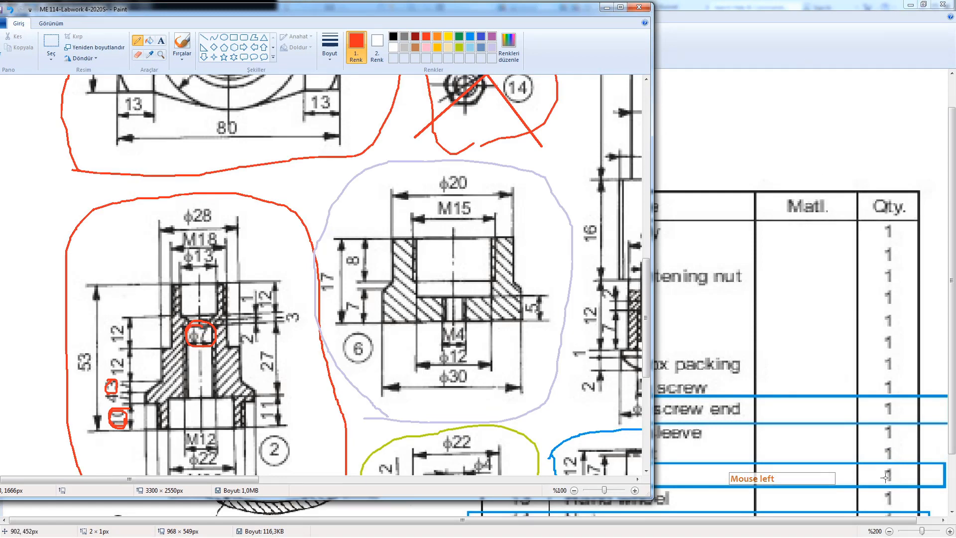
click(909, 4)
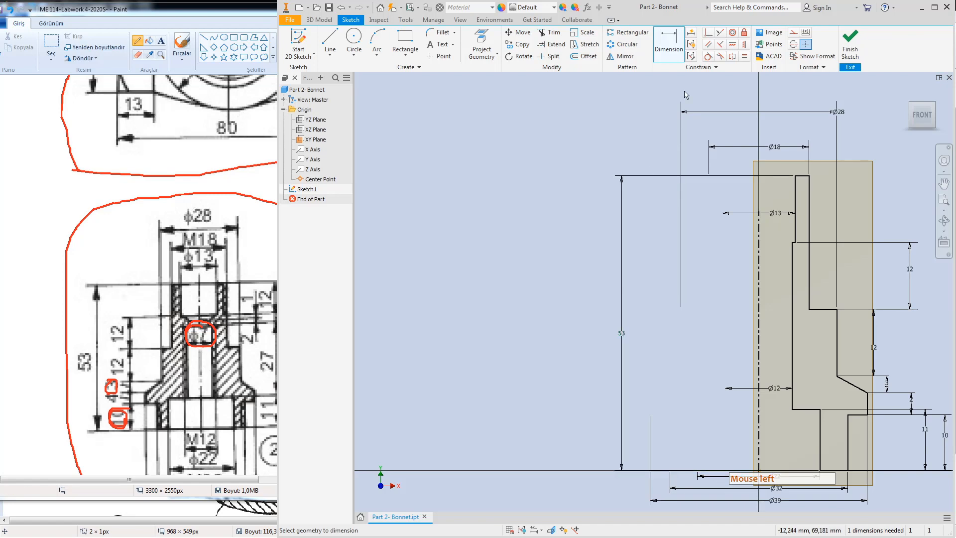
Step: Finish the sketch and revolve the bonnet profile a full 360 degrees about the centerline
click(847, 42)
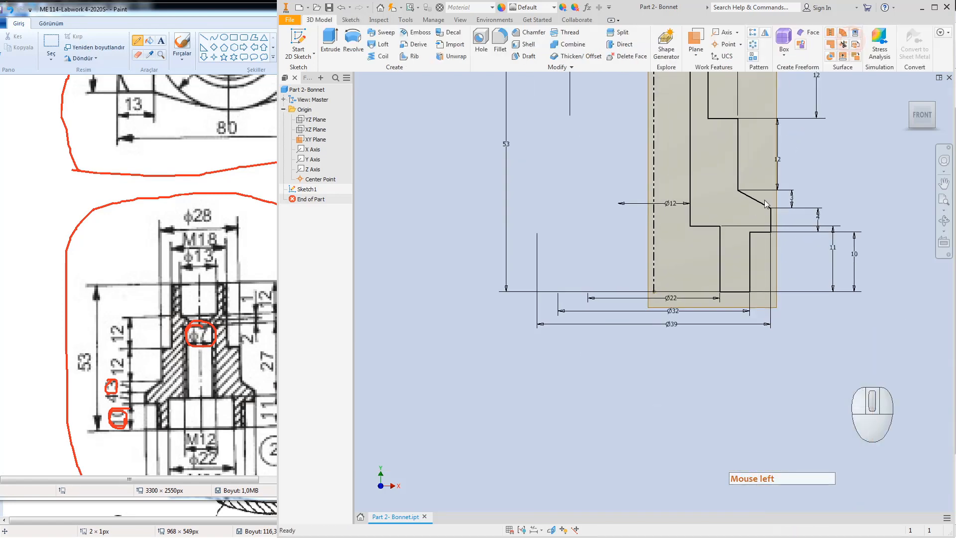
click(935, 108)
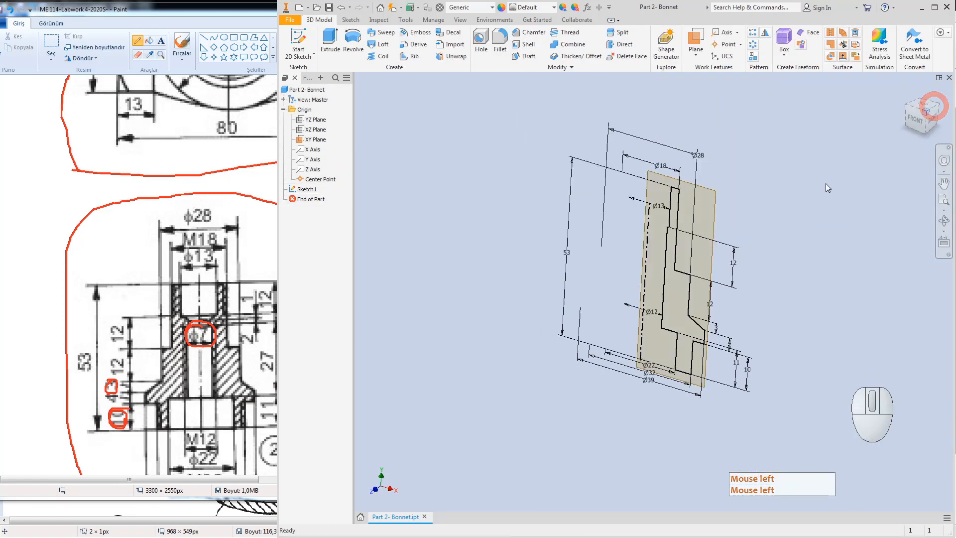
click(353, 40)
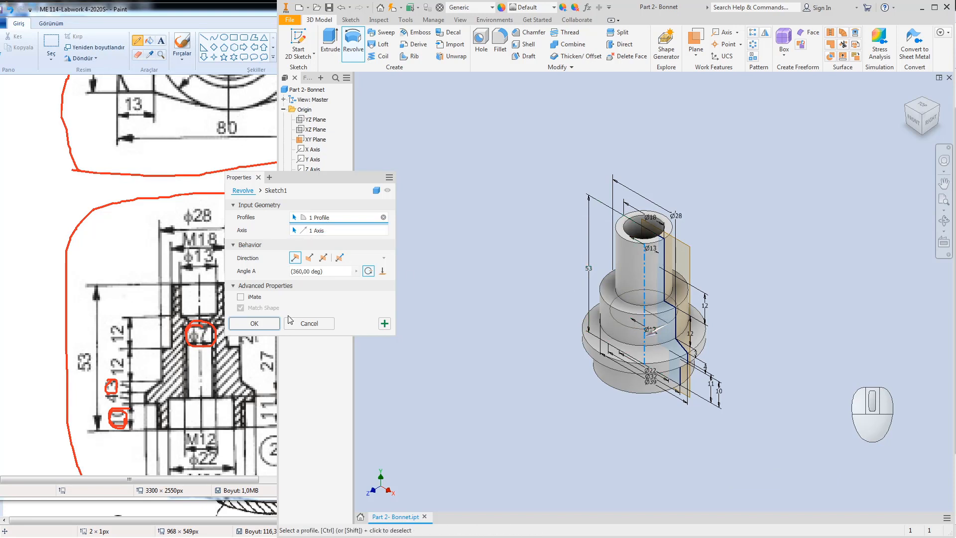
click(253, 323)
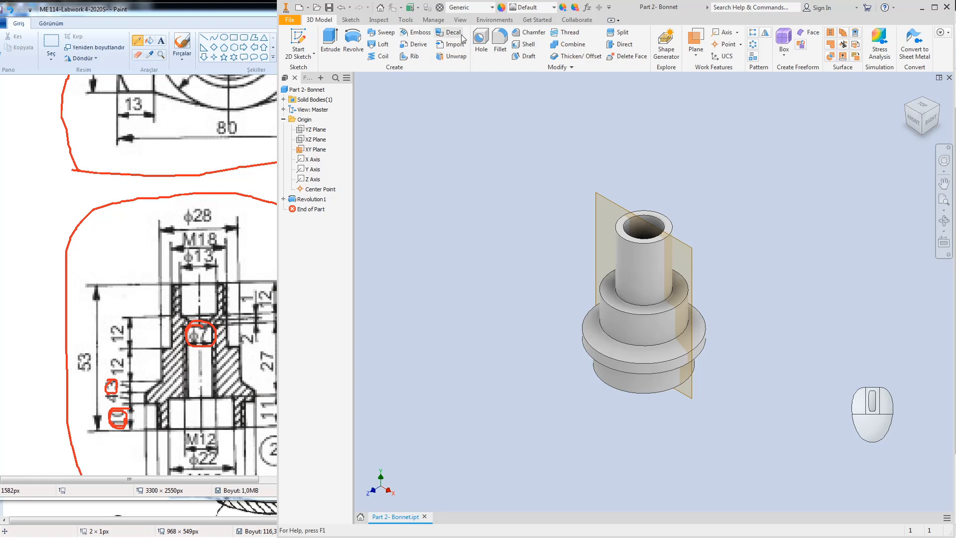
Step: Add an ISO Metric profile M18x2.5 thread, class 6g and 12 mm deep, to the bonnet's upper outer cylinder
click(566, 34)
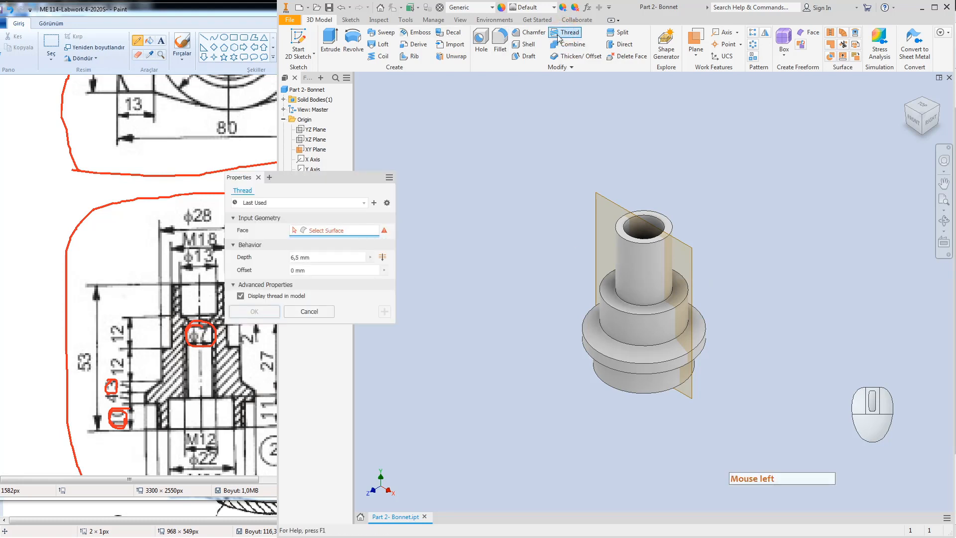
click(615, 245)
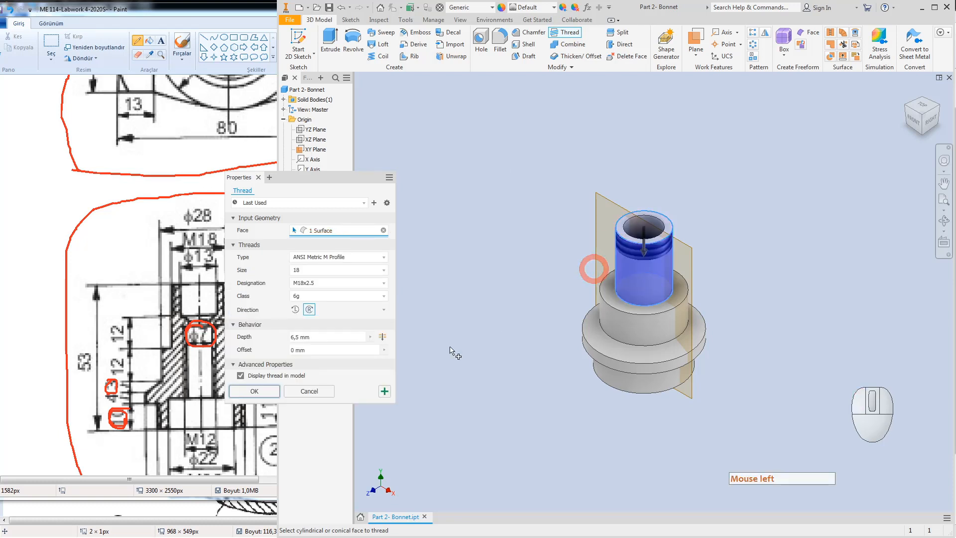
click(319, 258)
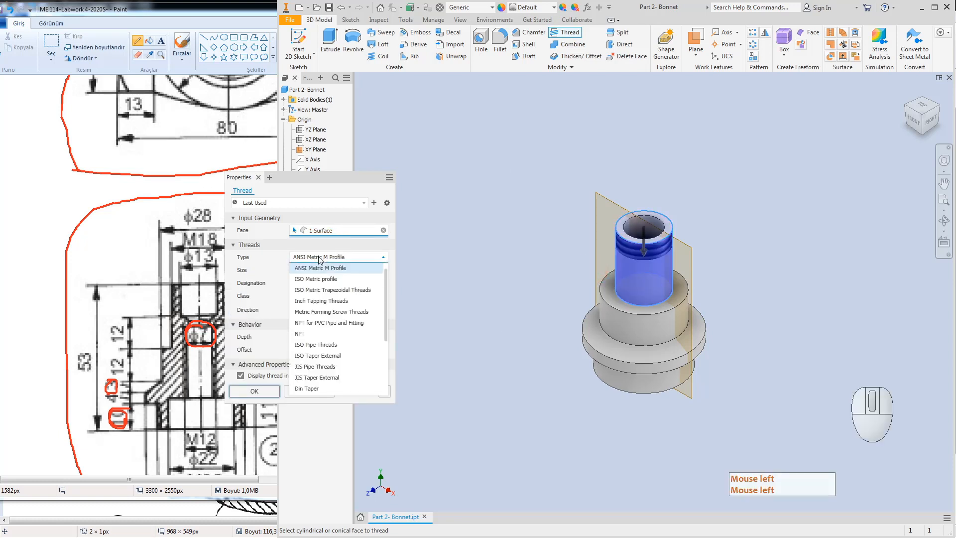
click(319, 279)
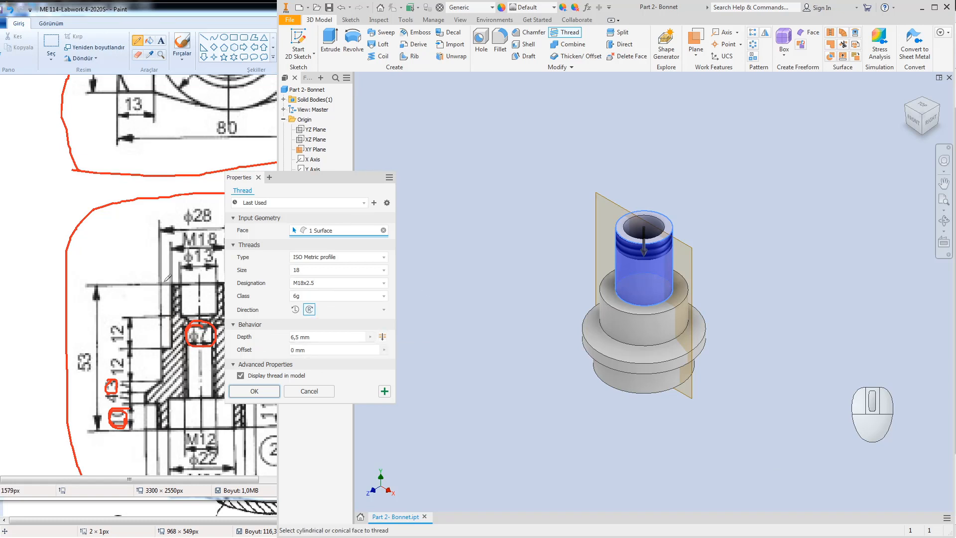
drag(293, 177, 375, 185)
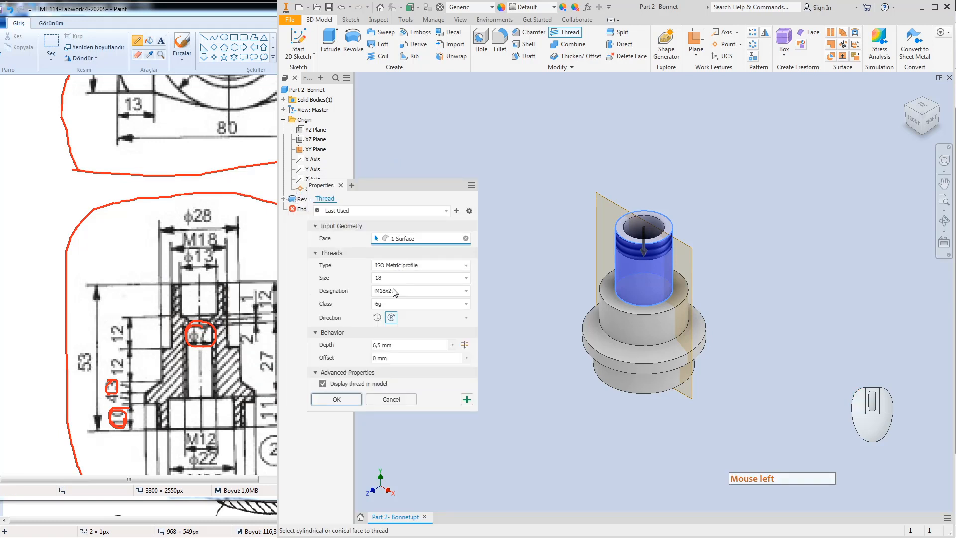
drag(389, 345, 330, 353)
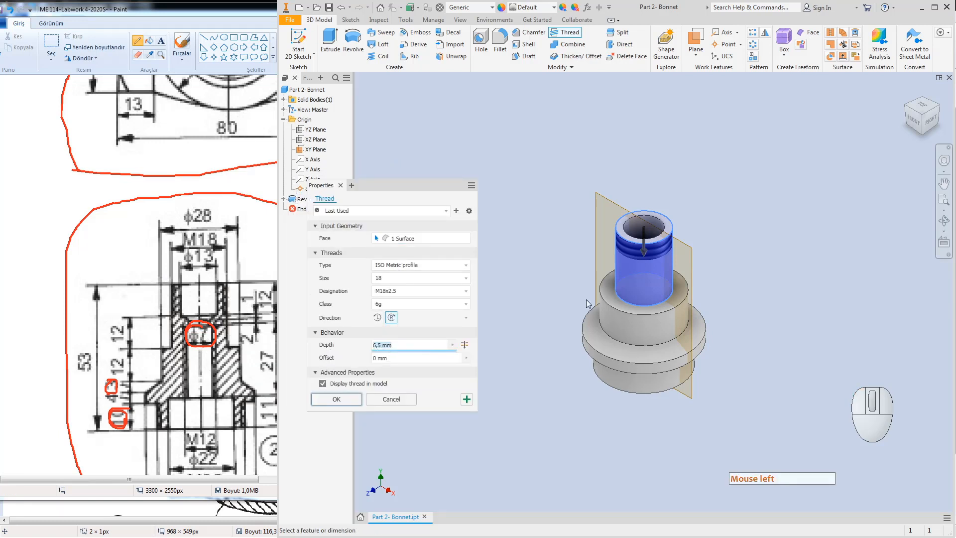
text(12)
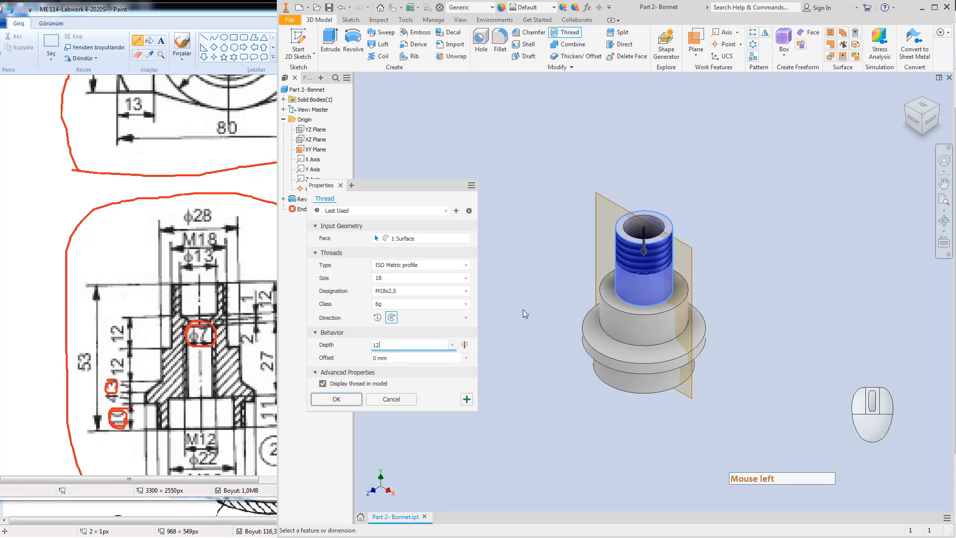
key(Return)
click(336, 399)
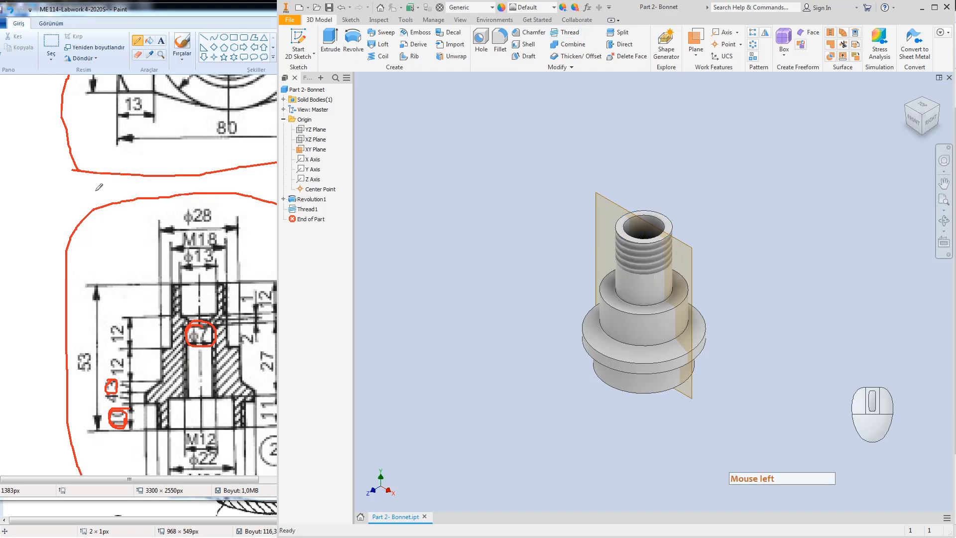
Step: Check the bonnet's lower thread callout in Paint, and apply a full-depth ISO Metric profile M32x2 thread to the lowest outer cylinder in Inventor
click(44, 172)
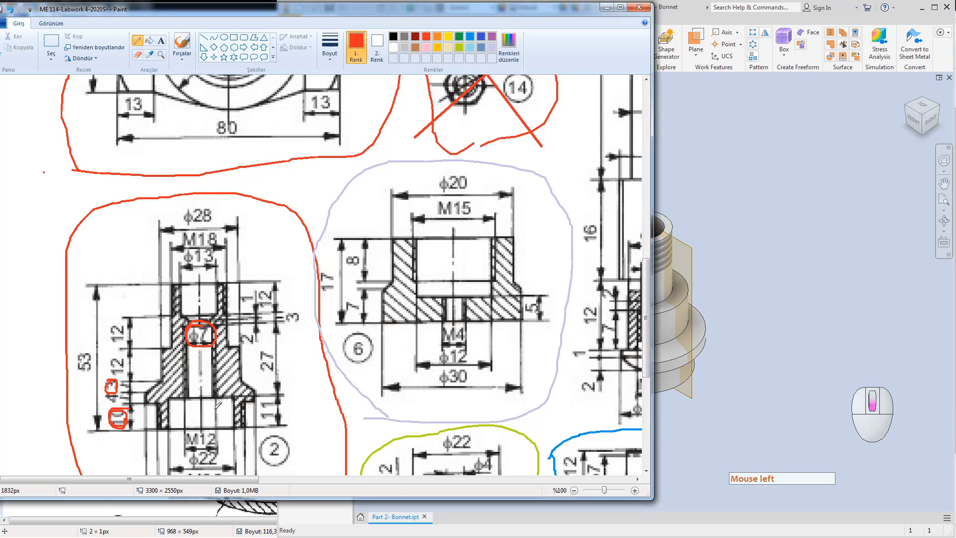
scroll(217, 404, down, 2)
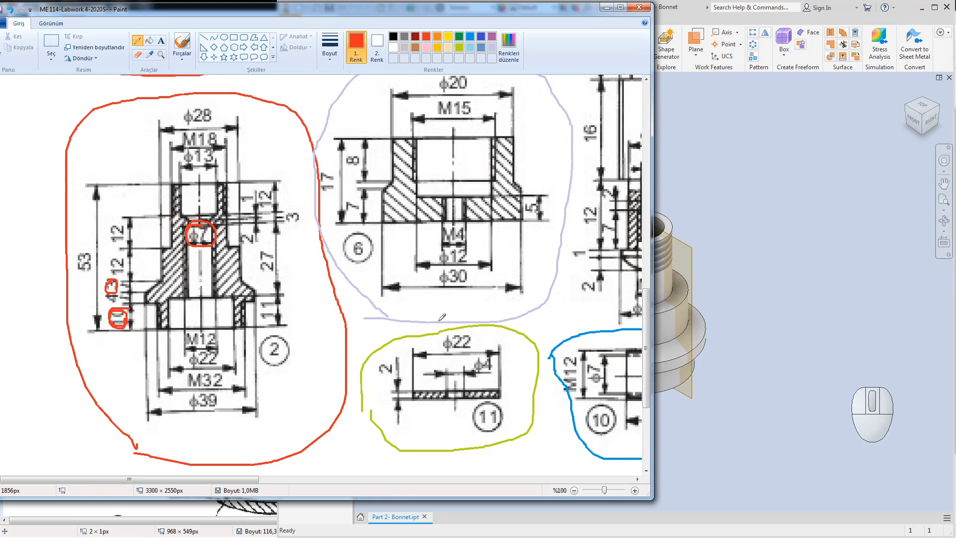
click(778, 202)
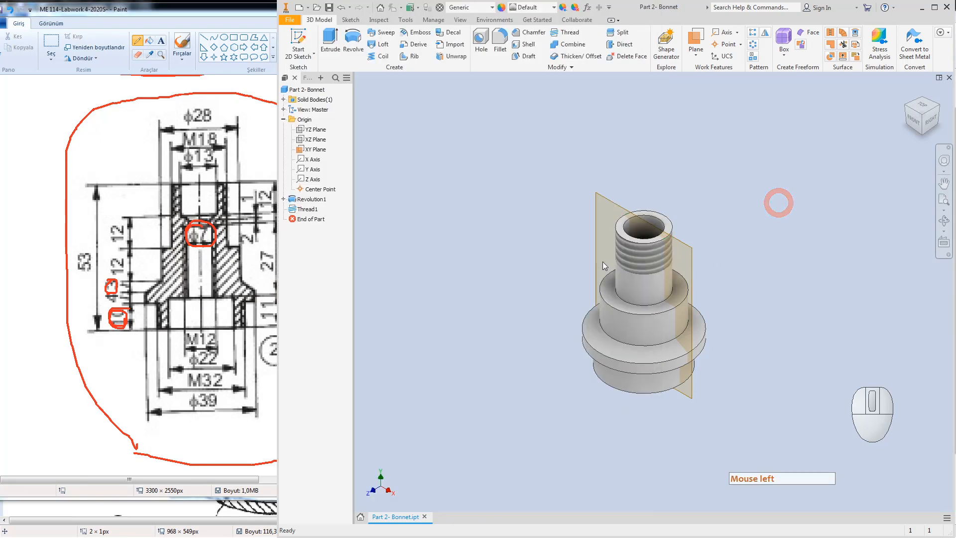
click(558, 33)
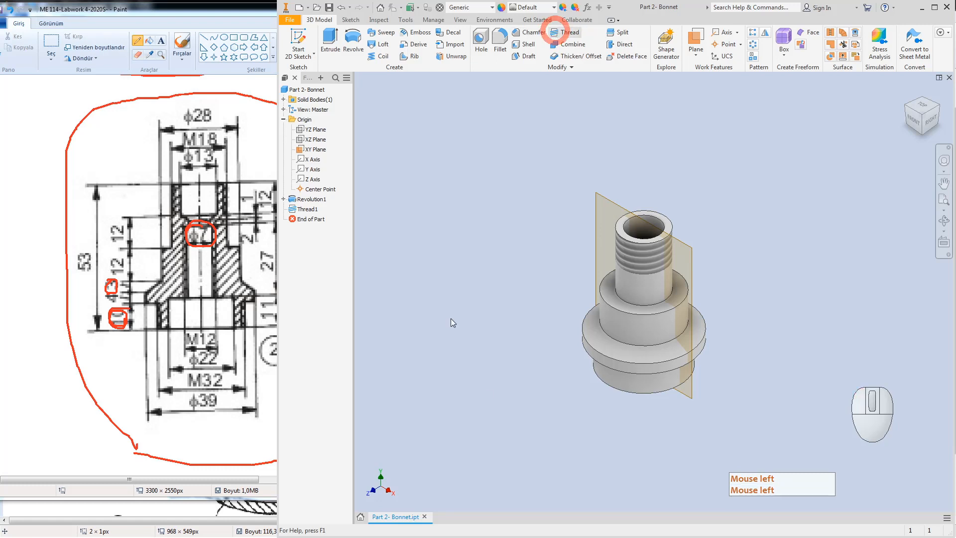
click(623, 388)
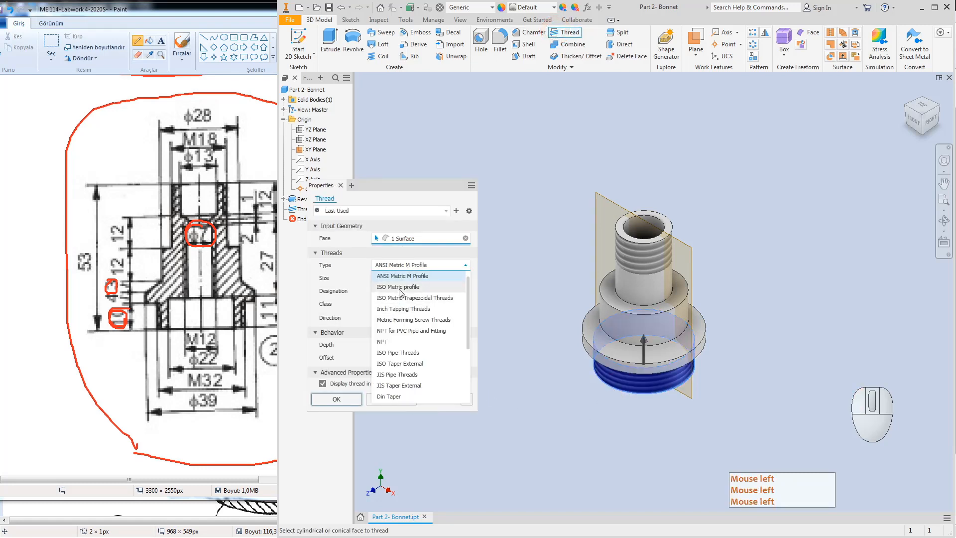
click(397, 297)
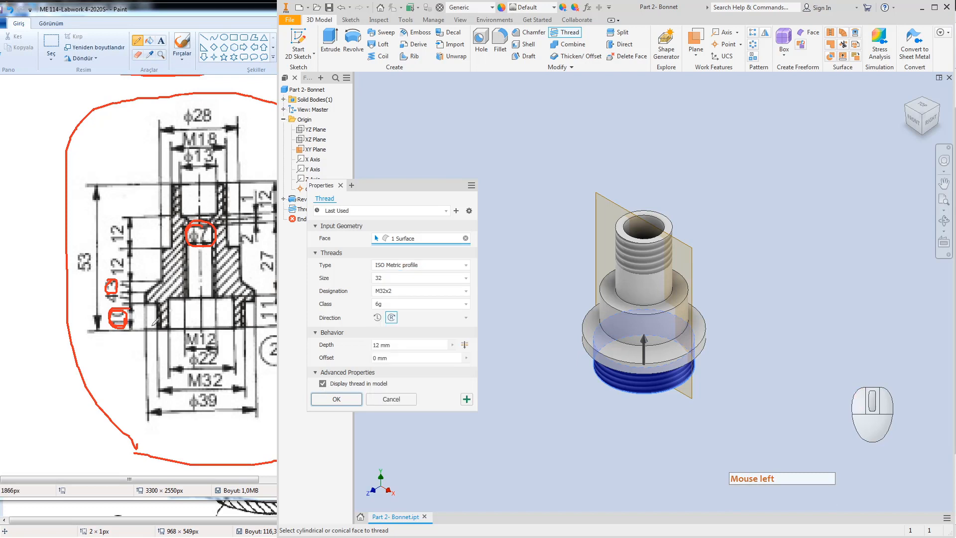
click(465, 345)
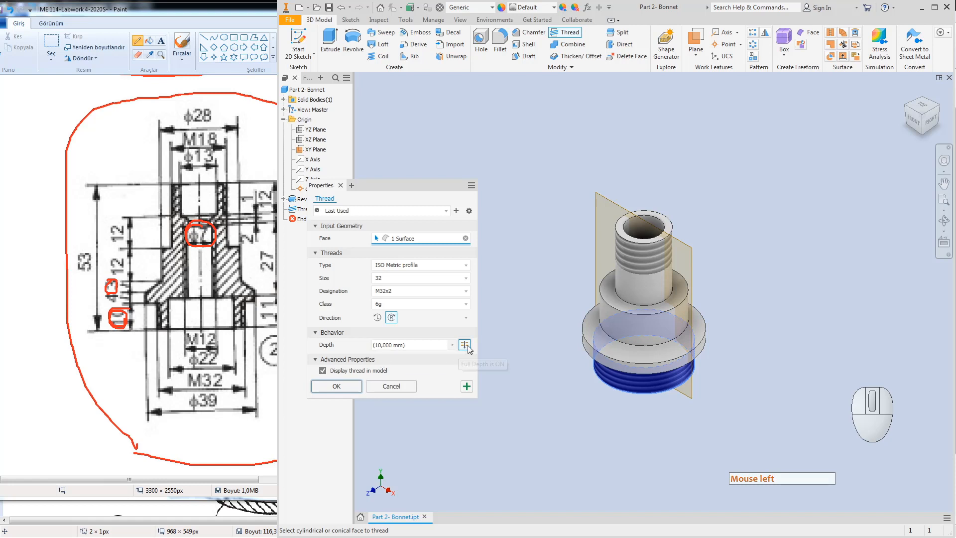
click(332, 387)
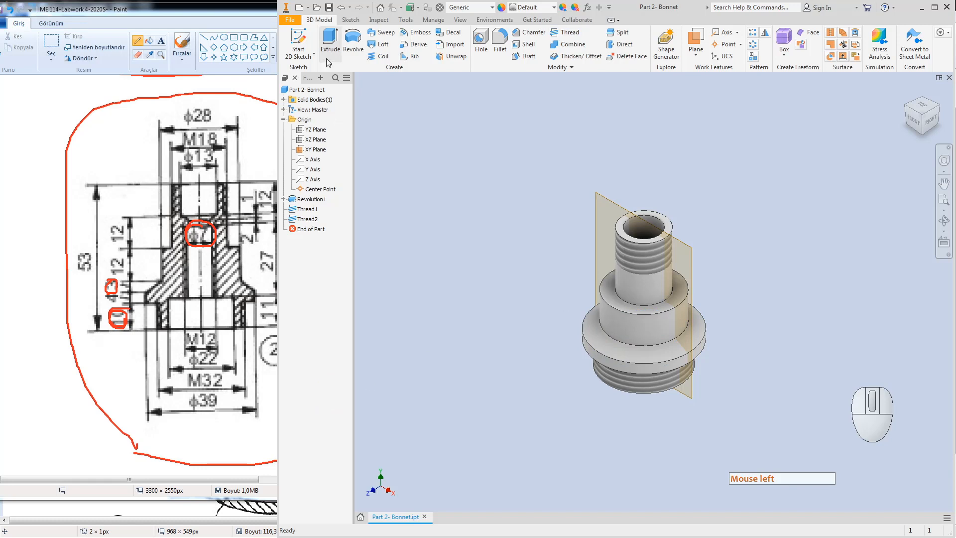
Step: Show the bonnet in a half section view cut along the XY plane with zero offset
click(461, 21)
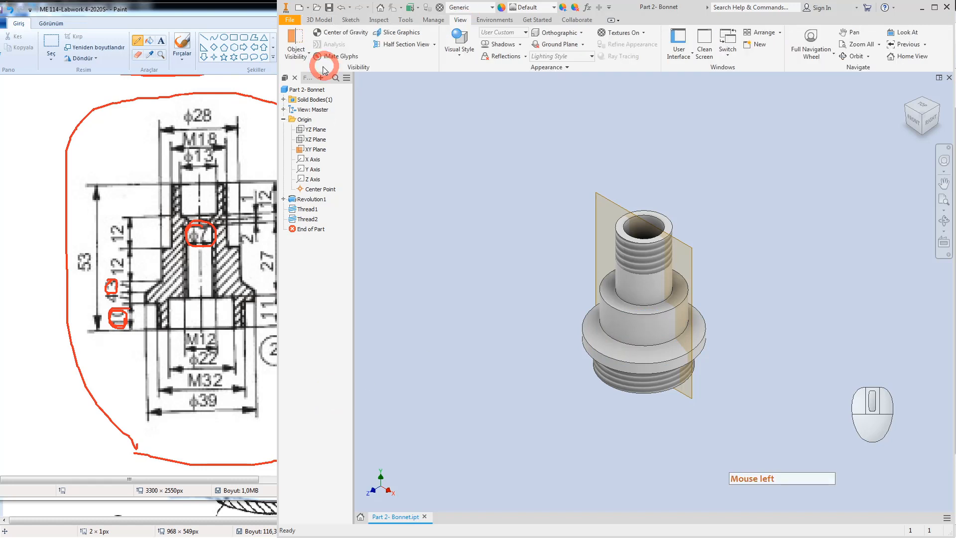
click(422, 46)
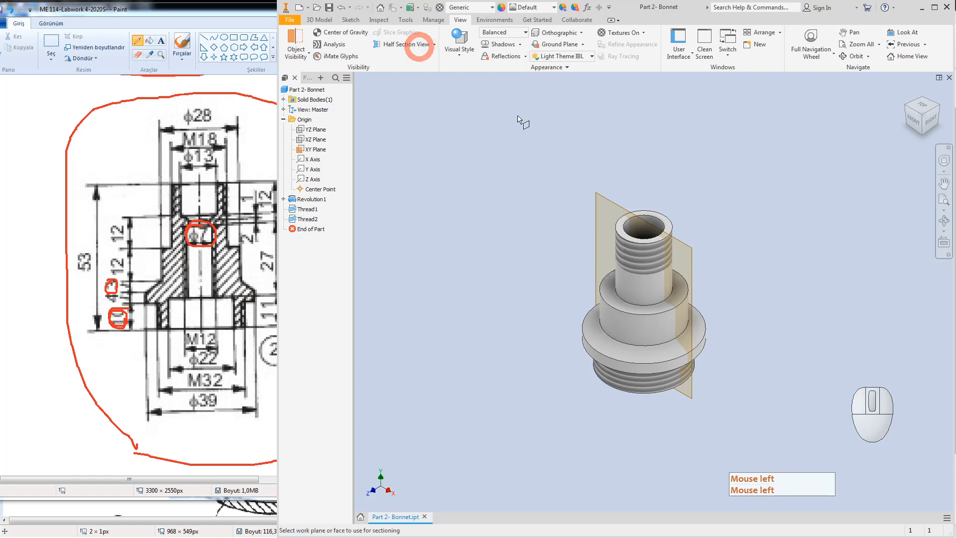
click(603, 196)
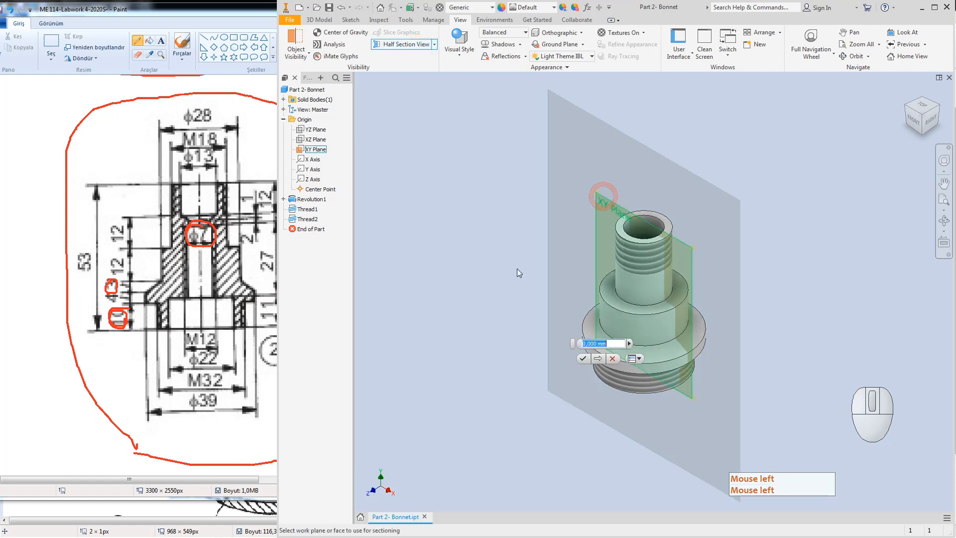
click(516, 271)
click(583, 358)
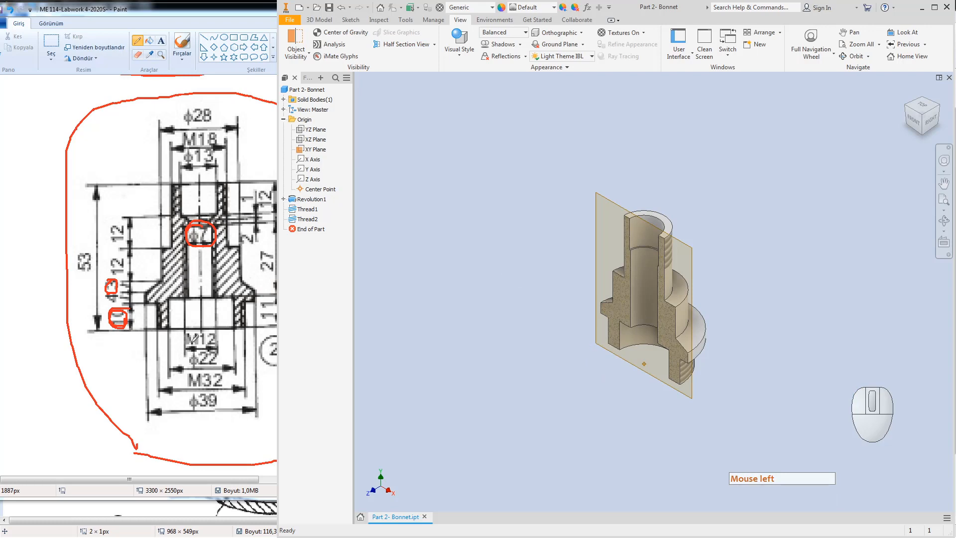
Step: Switch to Paint, circle the bonnet's M12 thread callout in red, and return to Inventor
click(195, 338)
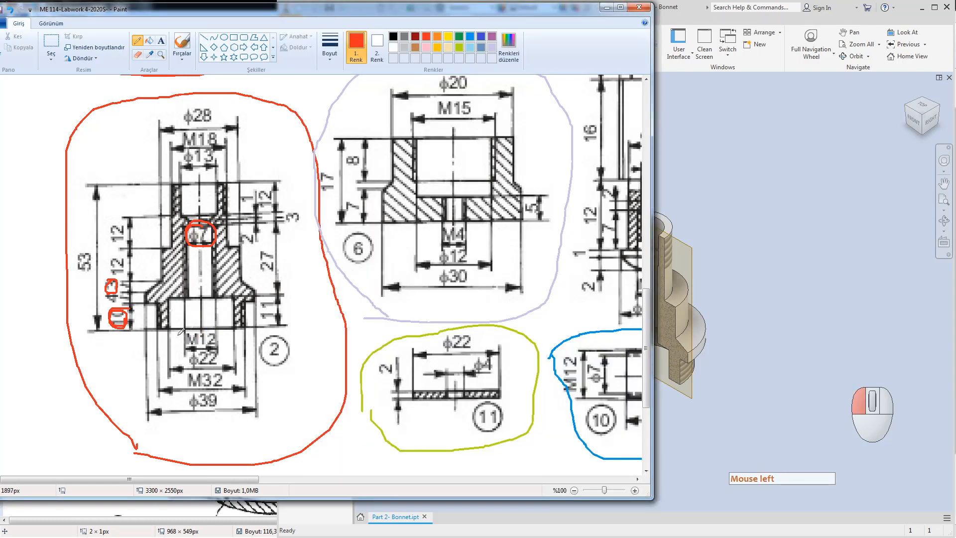
drag(213, 329, 210, 323)
click(757, 267)
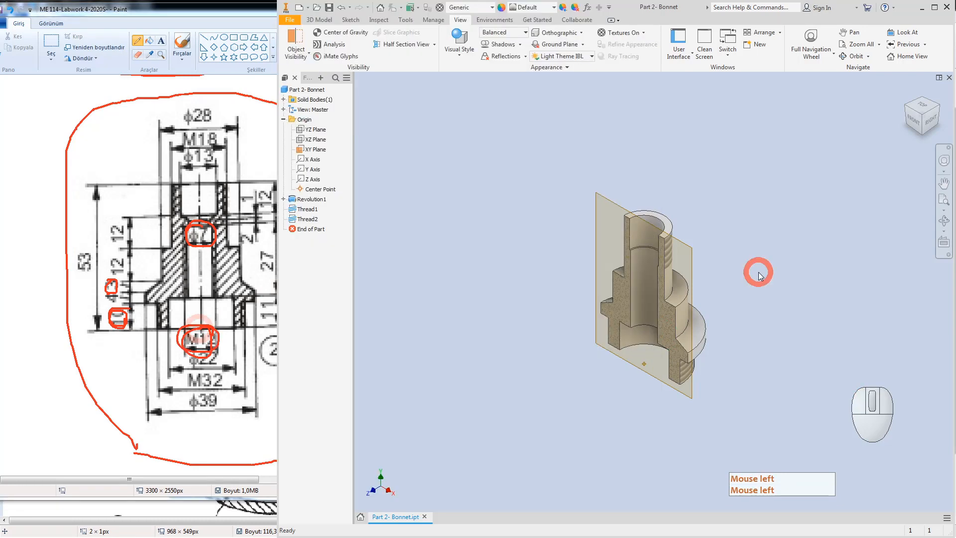
Step: Add a full-depth ANSI Metric M Profile M12x1.75 thread, class 6H, to the bonnet's central bore
click(326, 20)
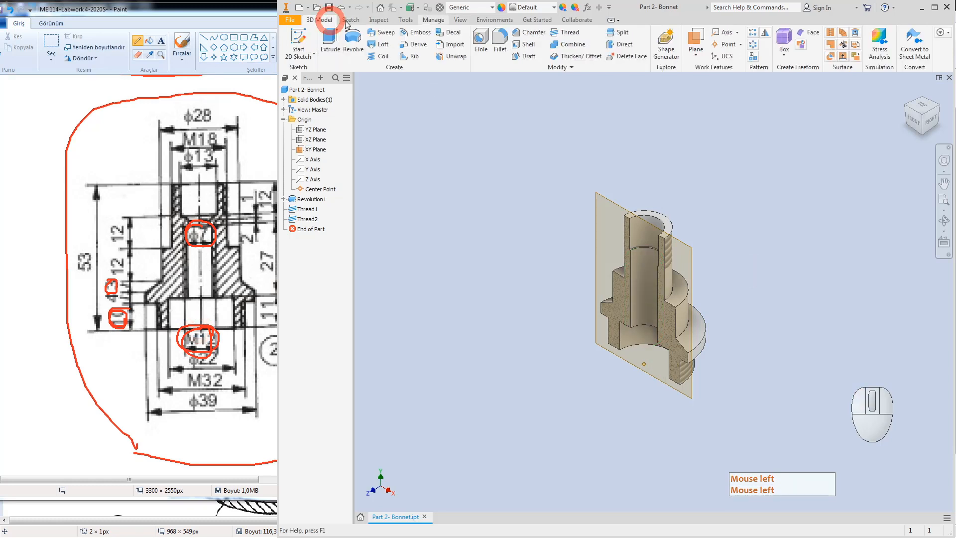
click(563, 33)
click(638, 302)
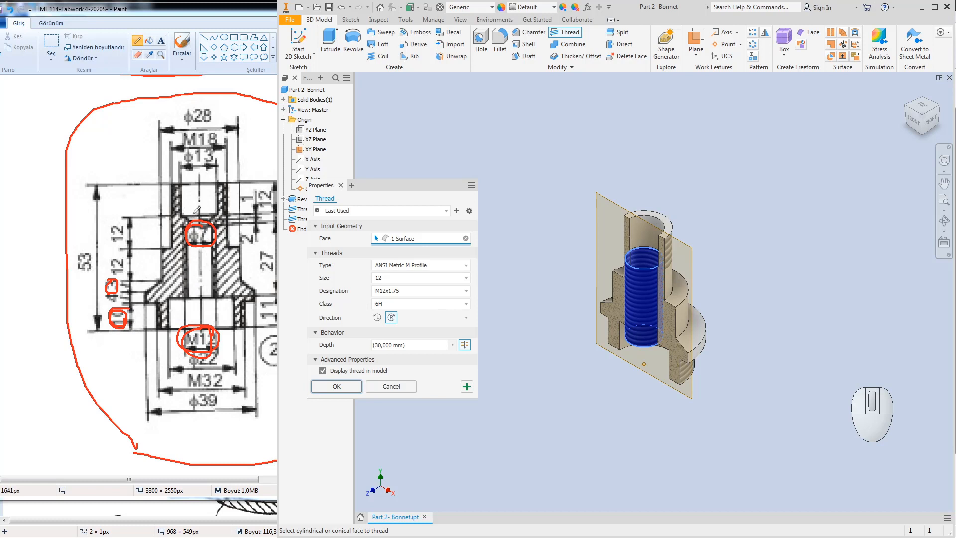
click(336, 386)
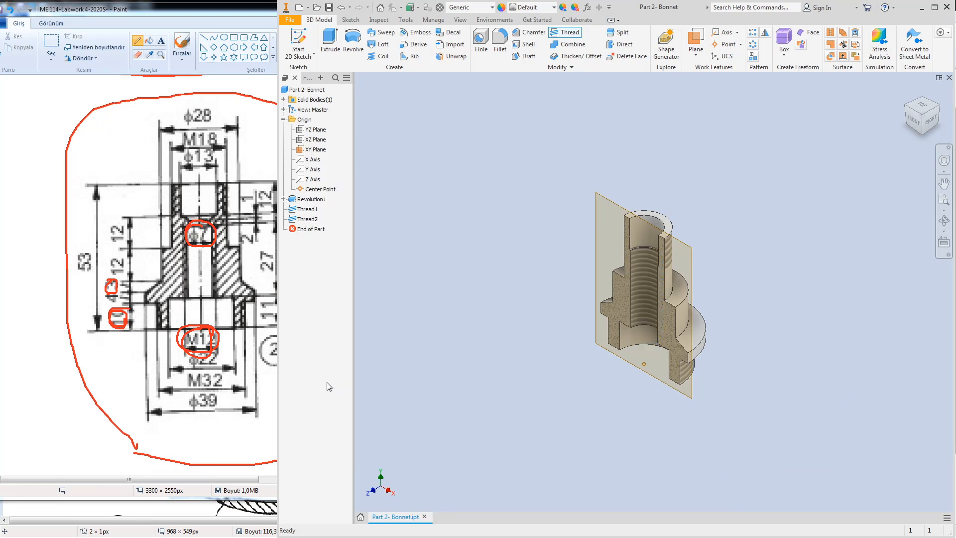
click(329, 386)
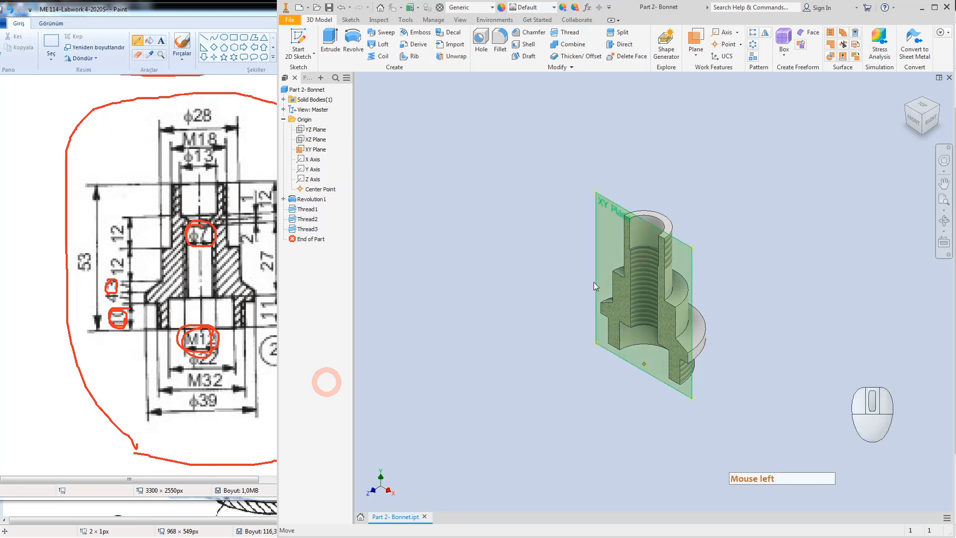
Step: View the section from the front, reopen the central bore's thread for editing and set its depth to 27 mm
click(912, 123)
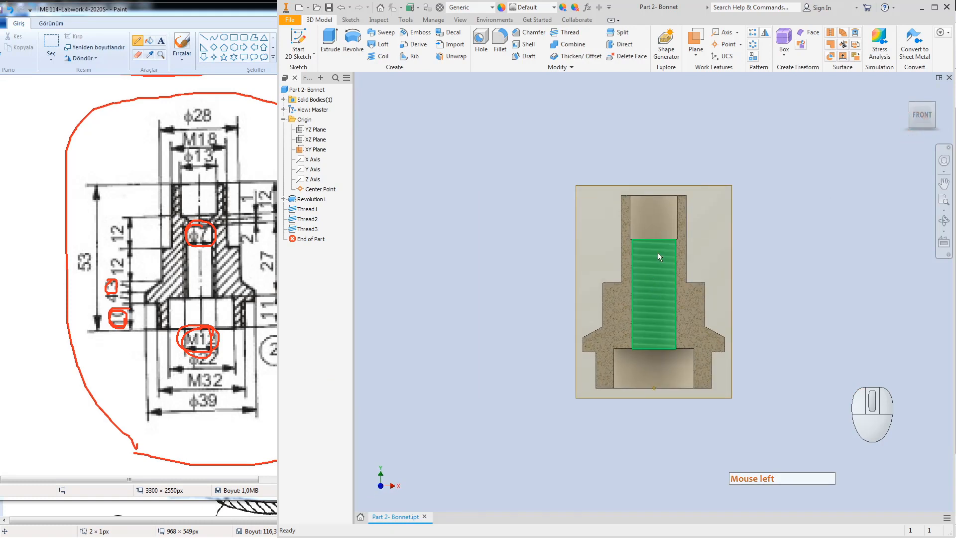
scroll(658, 252, down, 5)
scroll(647, 234, up, 4)
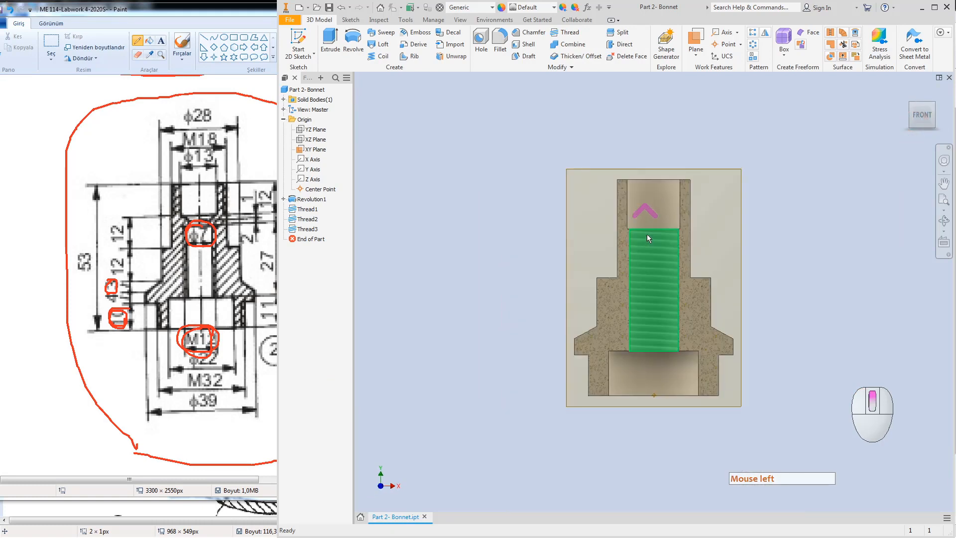
click(305, 229)
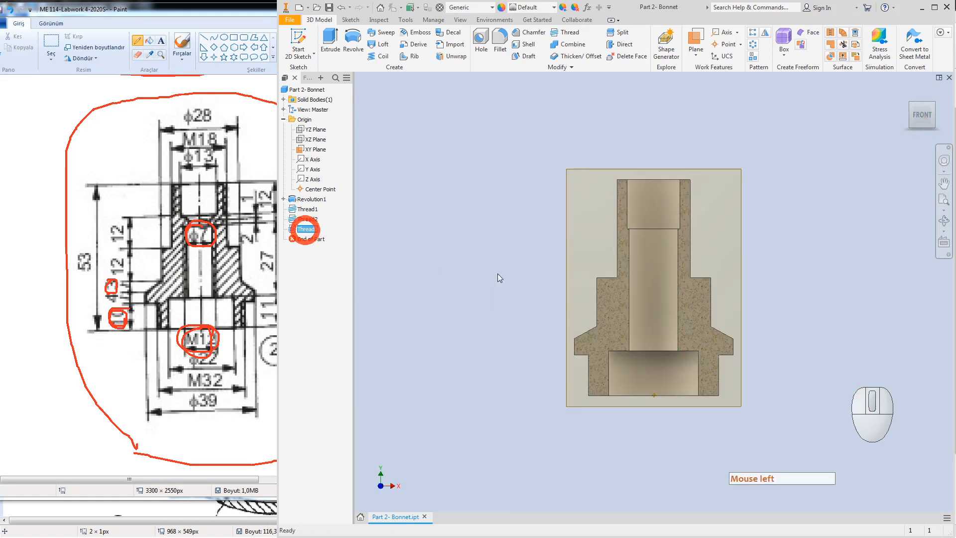
click(525, 280)
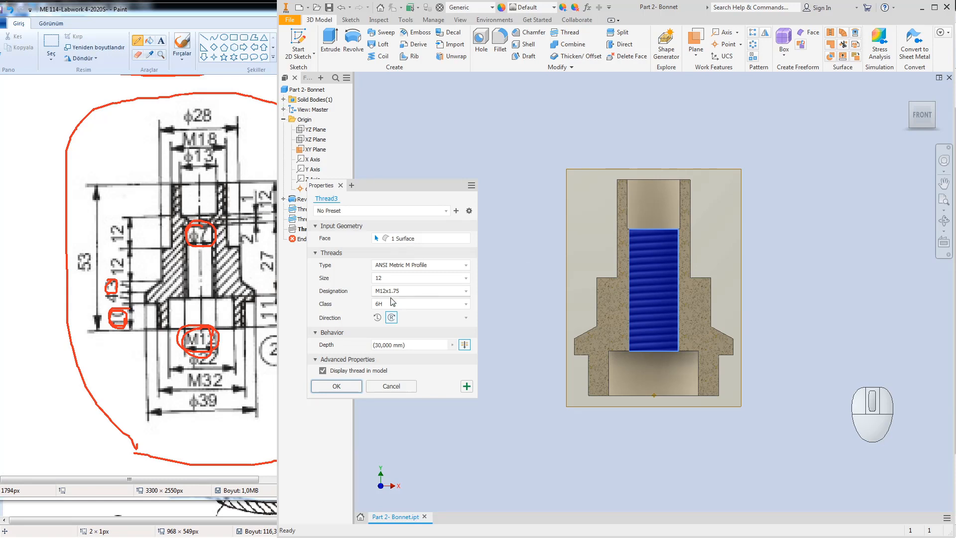
click(409, 344)
click(409, 345)
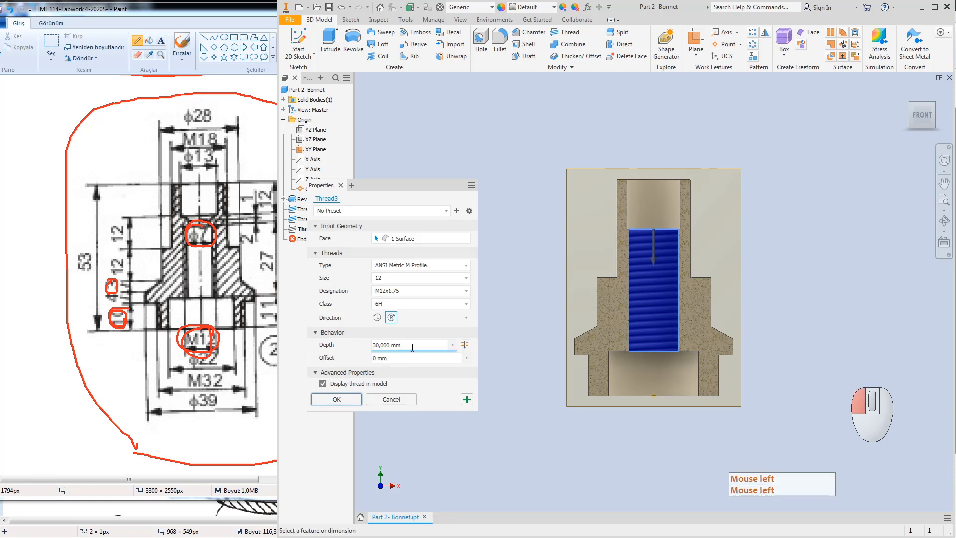
text(27)
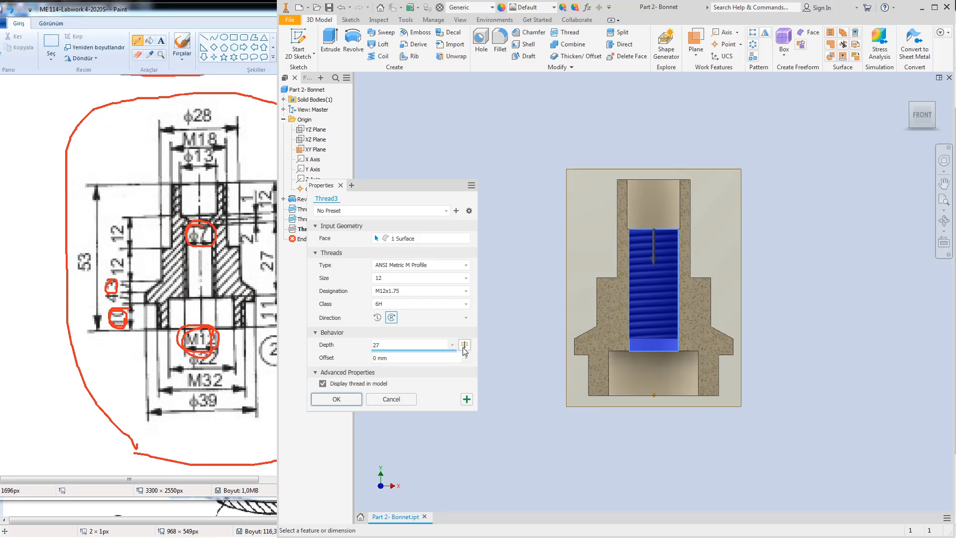
Step: Try a 27 mm offset together with a 27 mm depth for the central bore's M12 thread
click(393, 344)
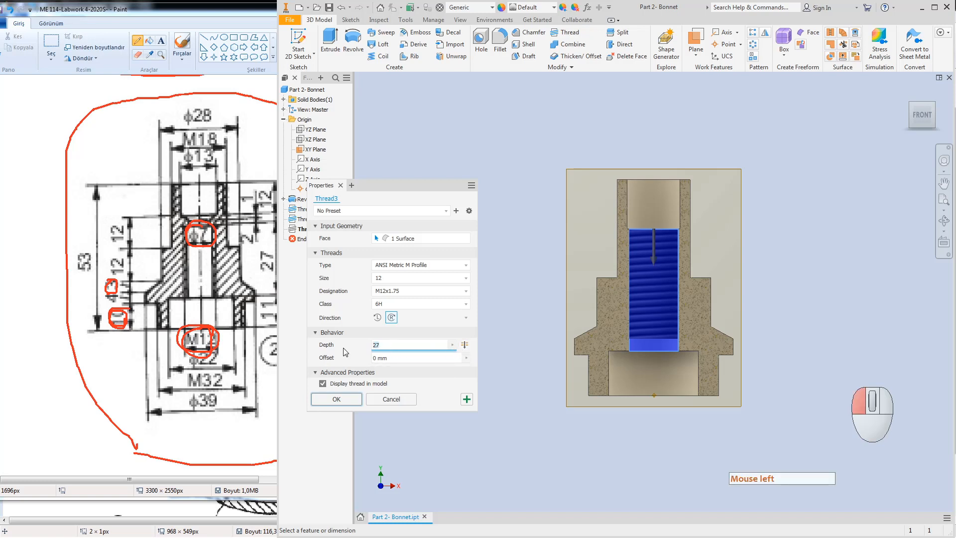
text(0)
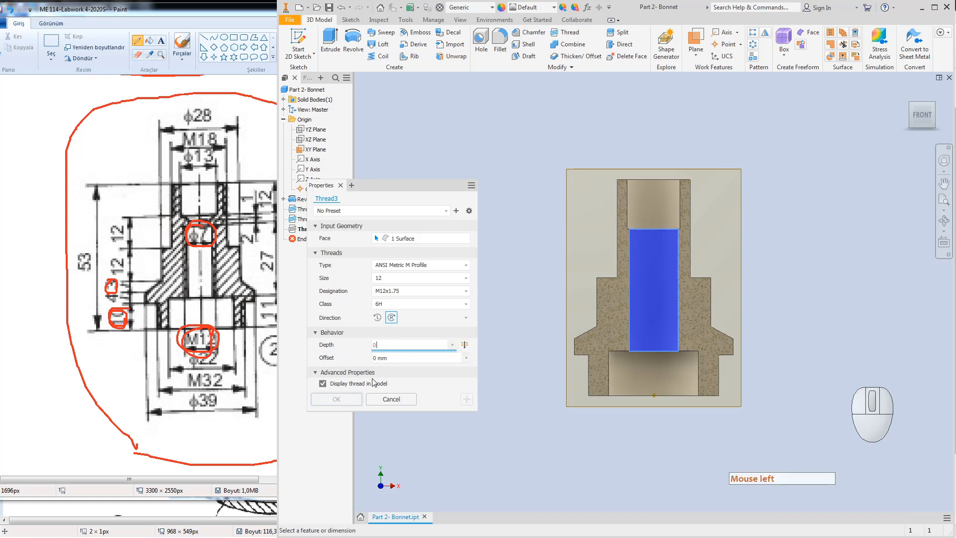
click(394, 358)
drag(395, 358, 362, 361)
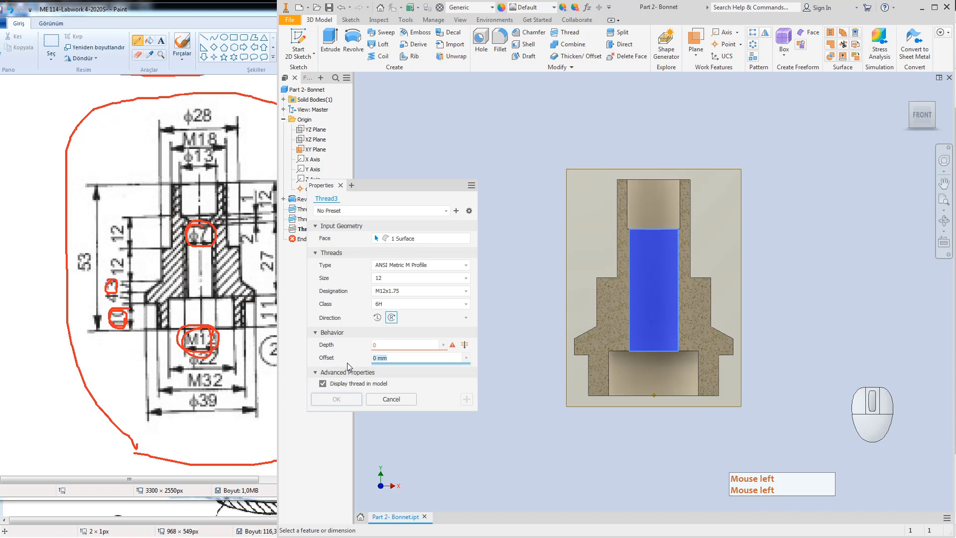
text(27)
click(388, 345)
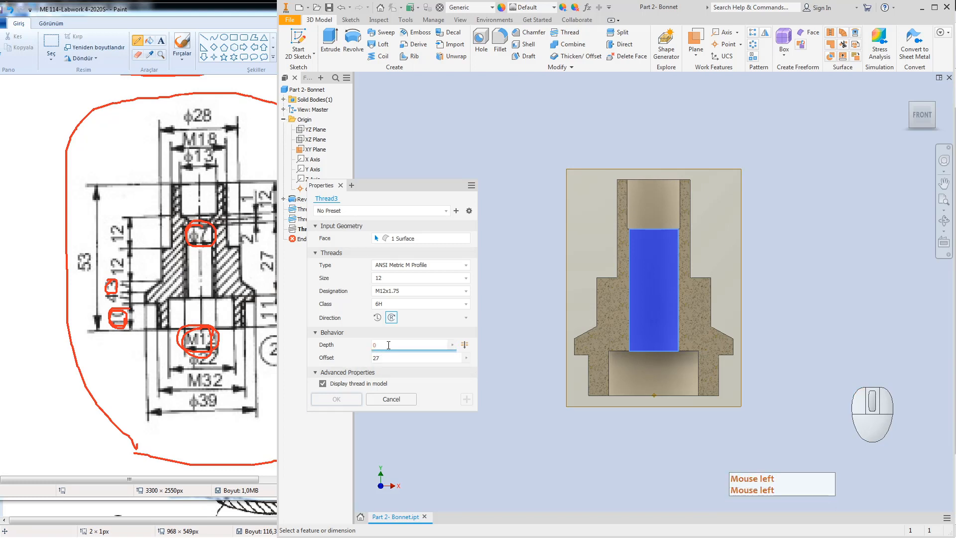
click(389, 344)
text(2)
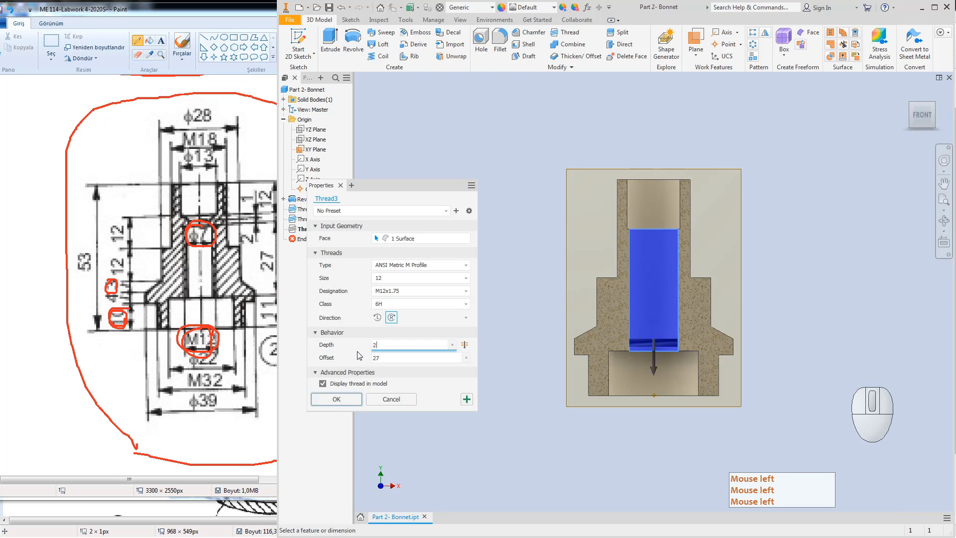
text(7)
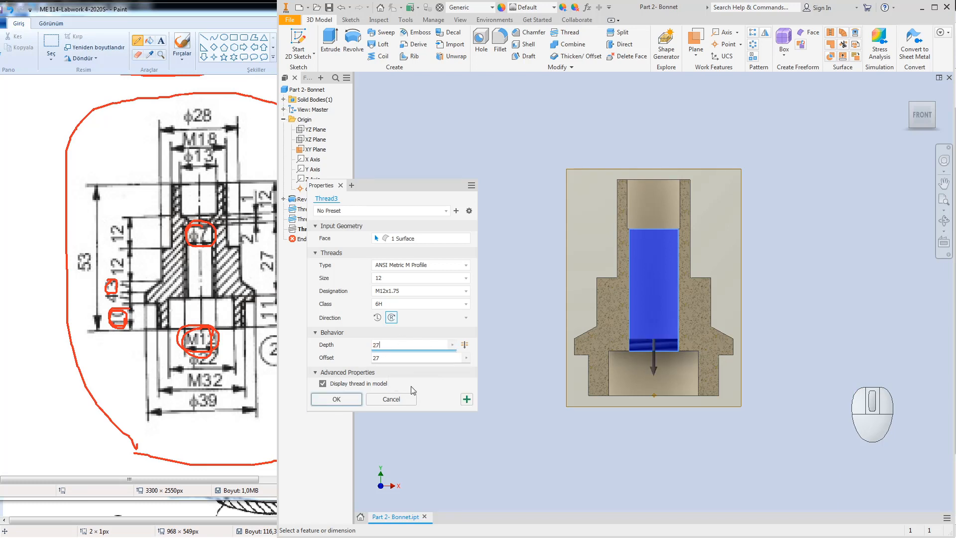
Step: Try a -27 mm offset for the bore thread, and reset the offset to 0
drag(444, 411, 451, 473)
drag(477, 380, 524, 383)
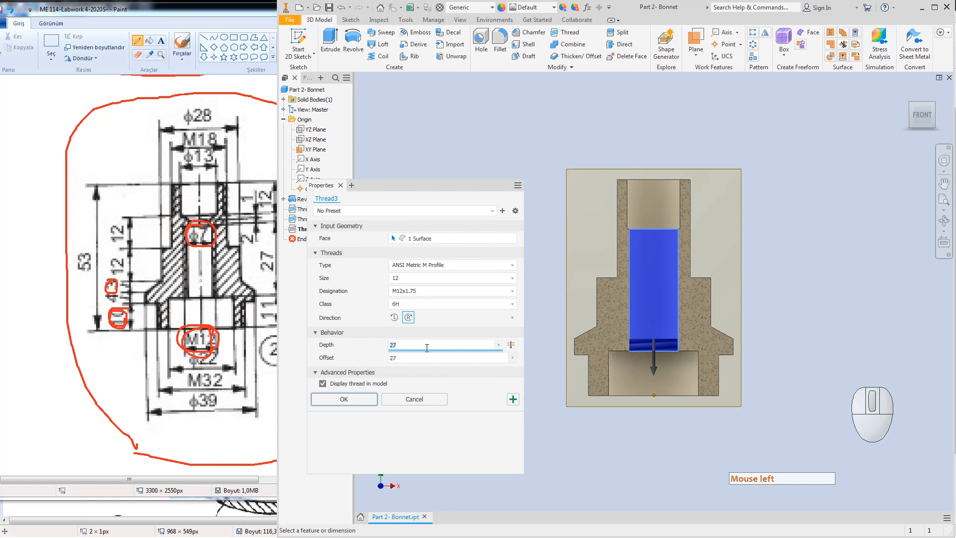
click(423, 345)
drag(422, 345, 370, 365)
click(403, 358)
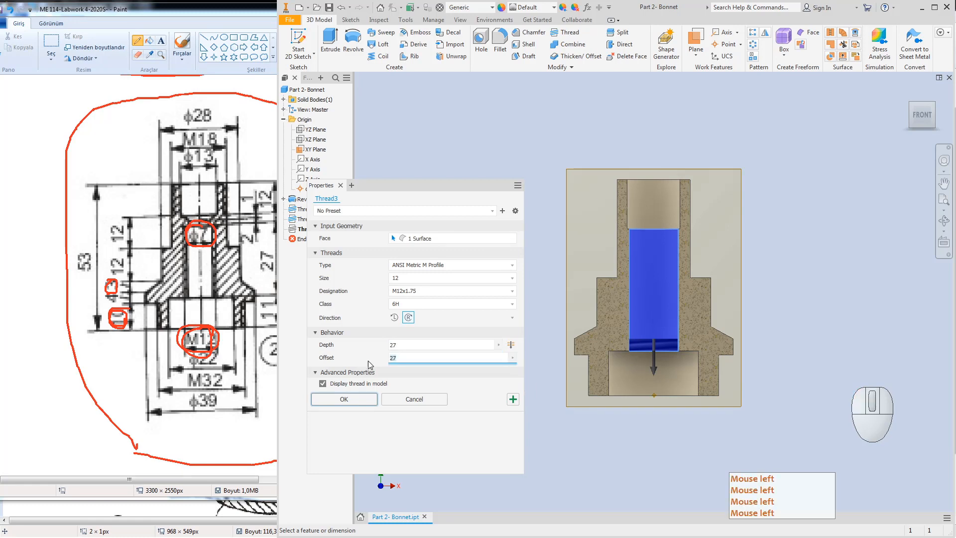
text(-27)
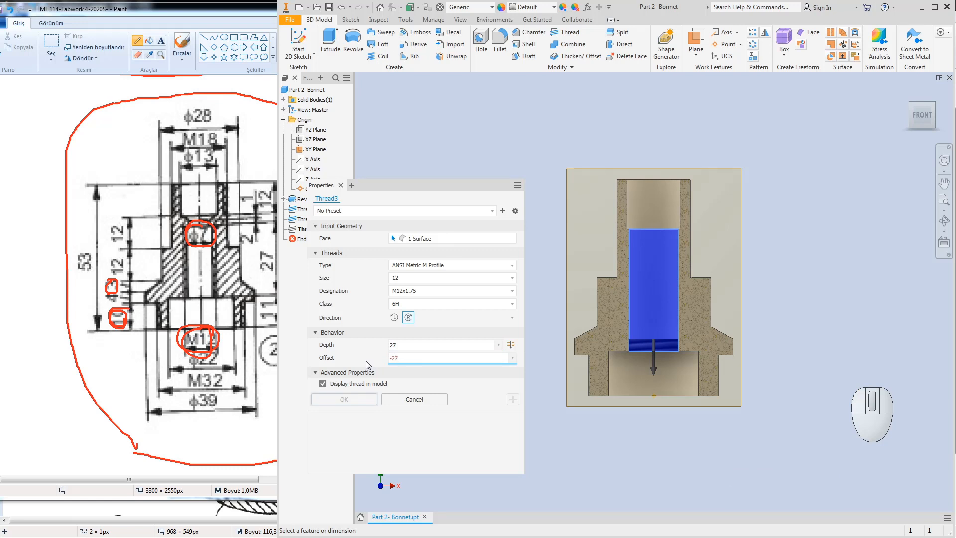
key(BackSpace)
key(BackSpace)
key(BackSpace)
key(BackSpace)
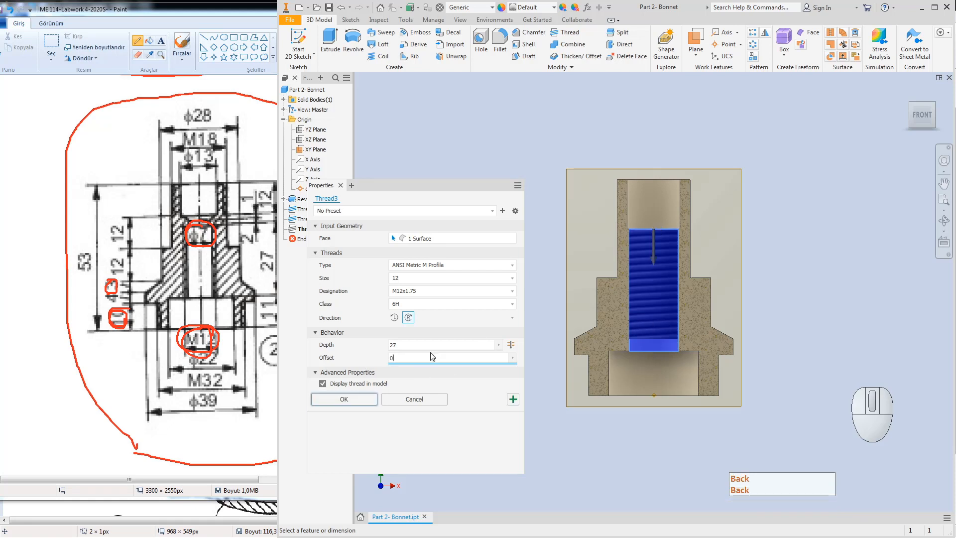
Step: Reselect the central bore face near its lower end so the 27 mm thread starts from there, and apply it
click(450, 240)
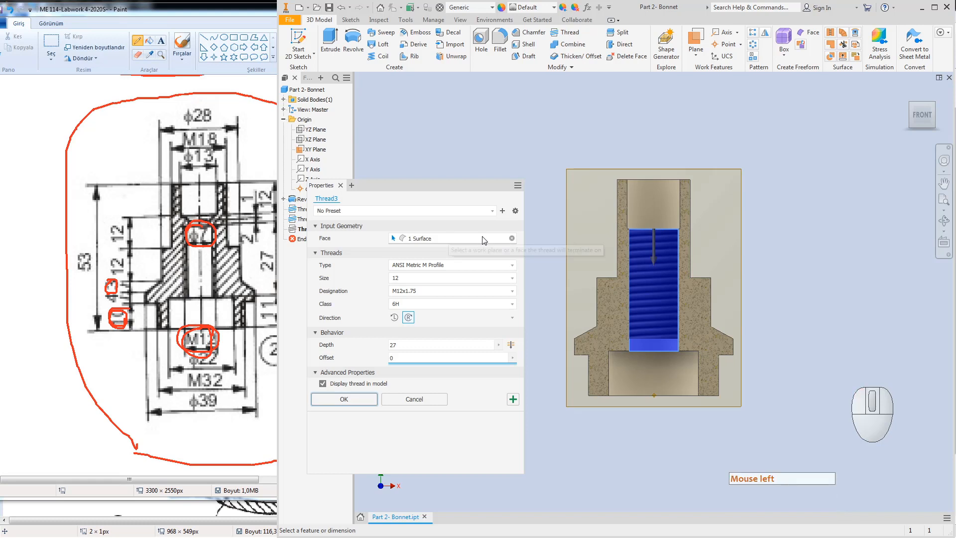
click(511, 238)
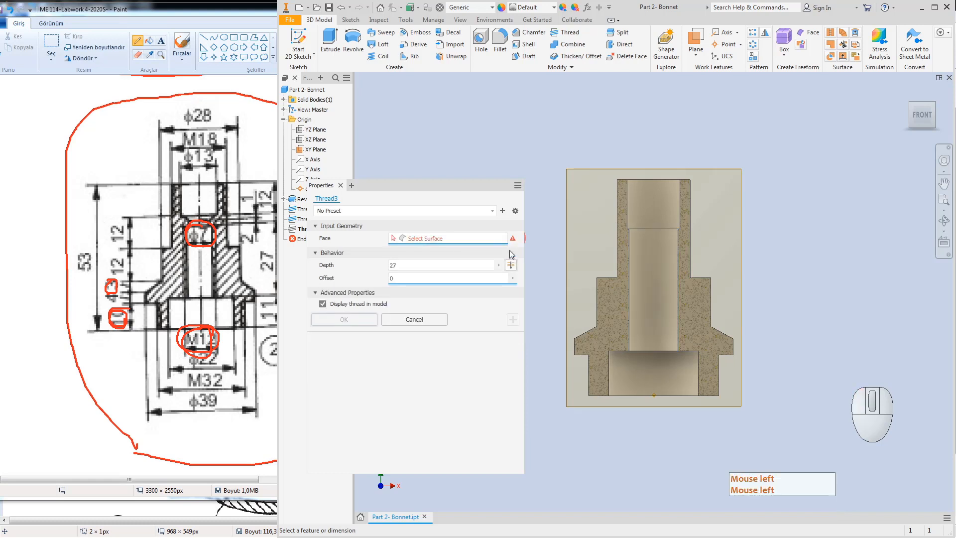
click(670, 350)
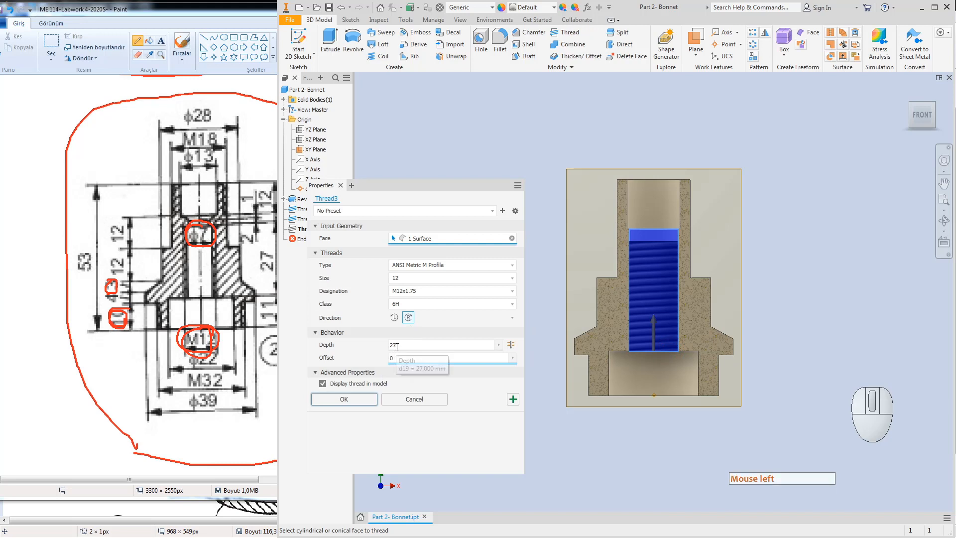
click(346, 402)
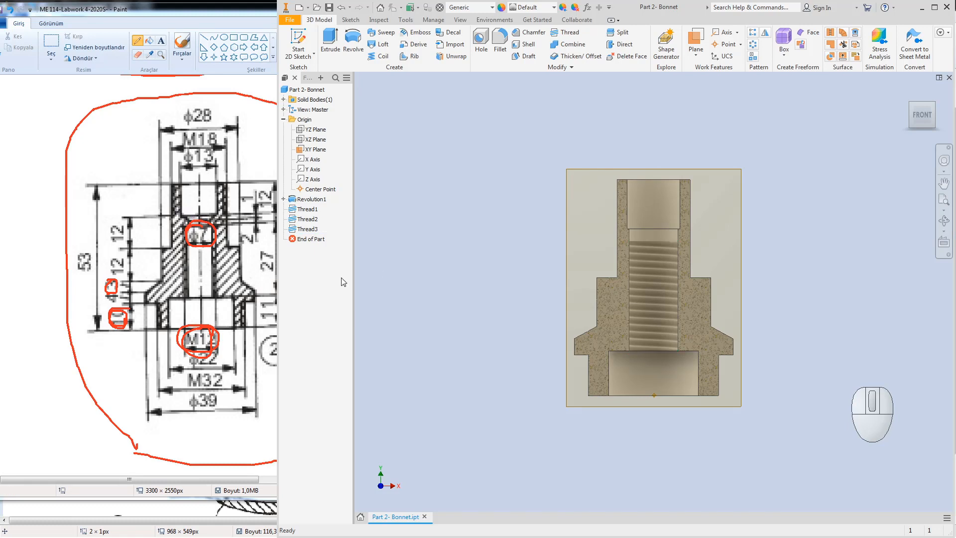
Step: Start a new 2D sketch on the XY plane through the sectioned bonnet
click(913, 107)
scroll(668, 256, down, 5)
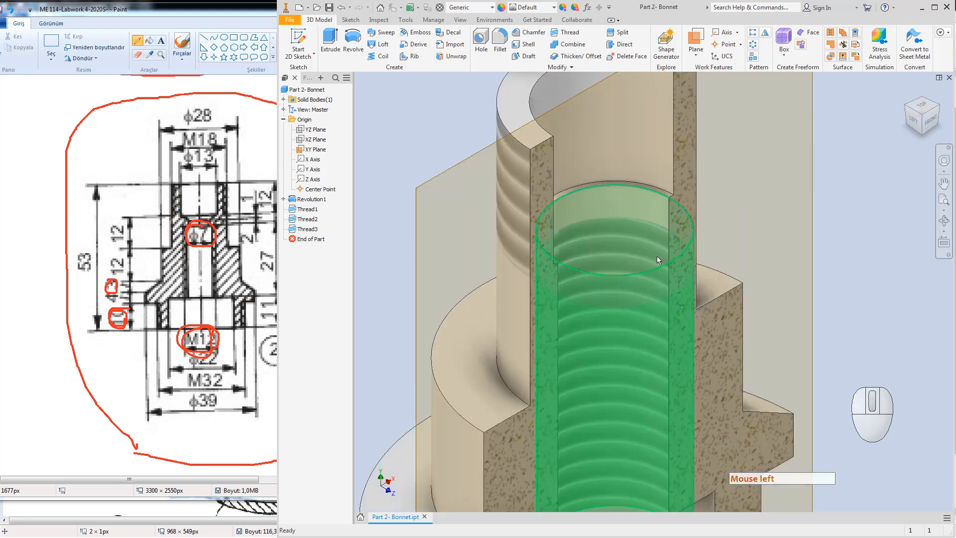
click(298, 40)
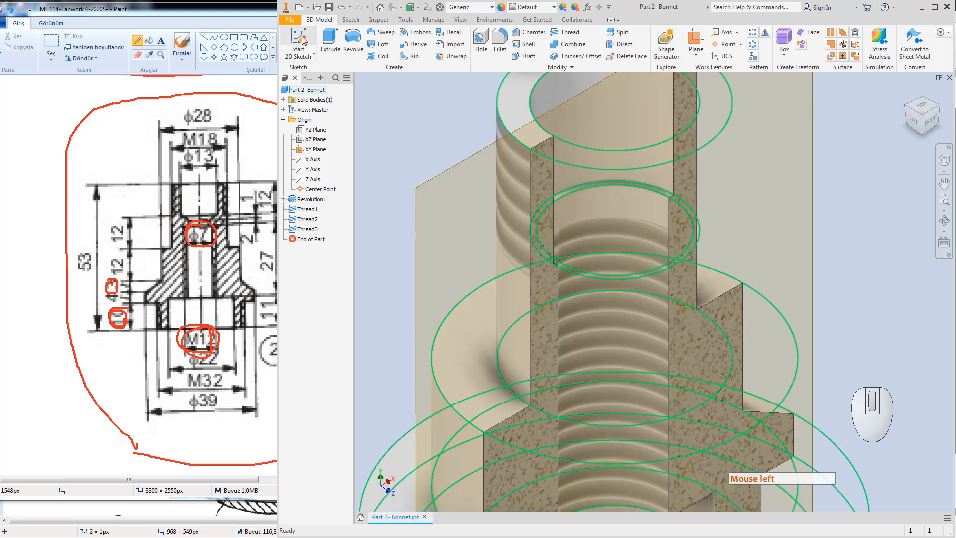
click(811, 179)
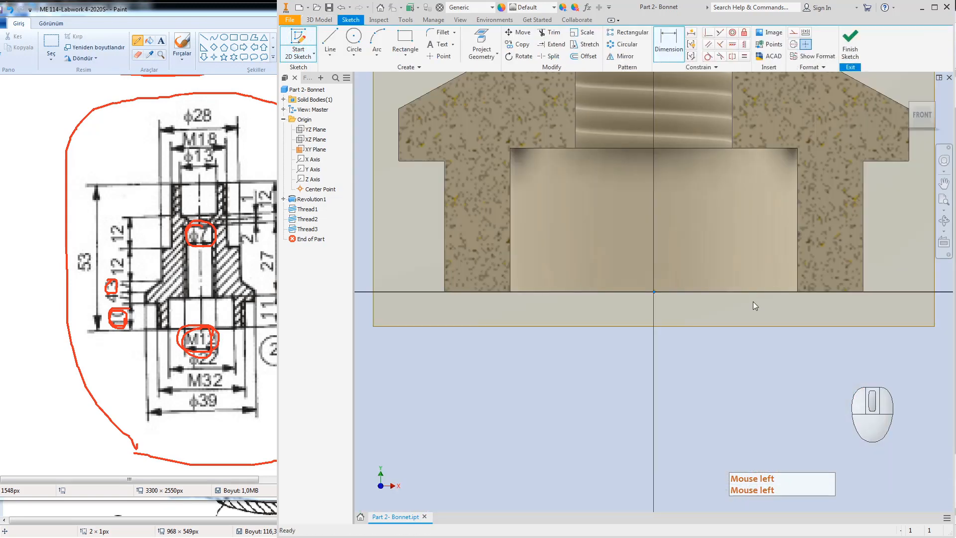
middle_click(747, 311)
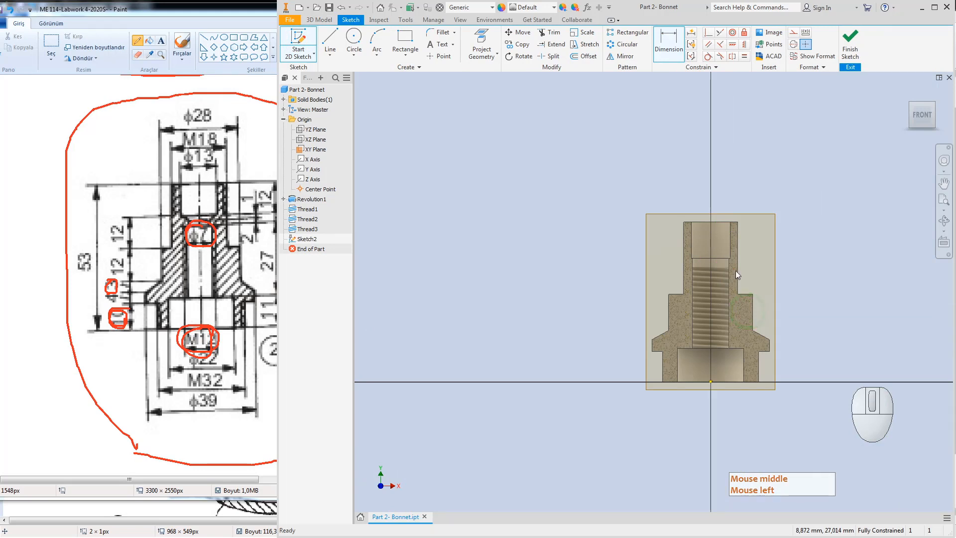
scroll(726, 259, up, 3)
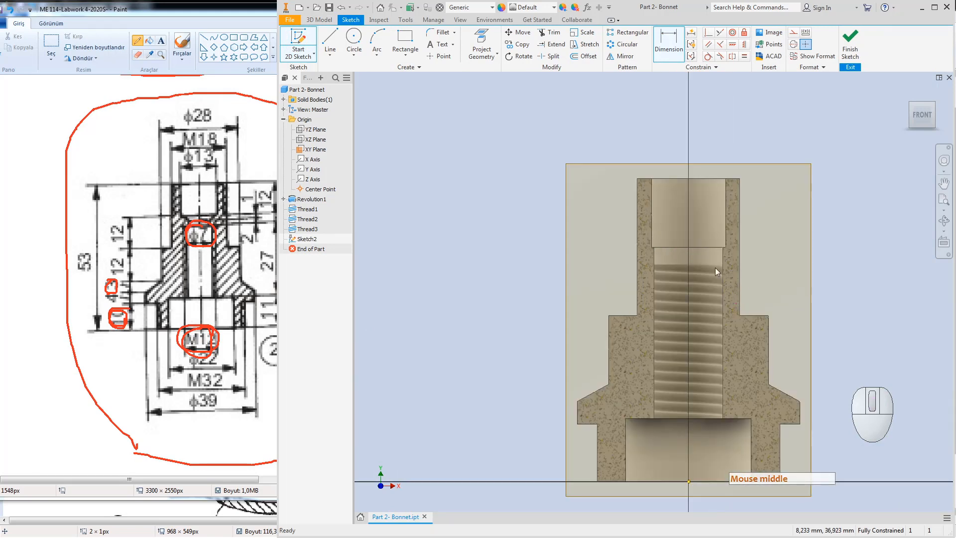
Step: Sketch a vertical line about 63 mm long from the origin up along the bonnet's axis, ending above the part
click(330, 40)
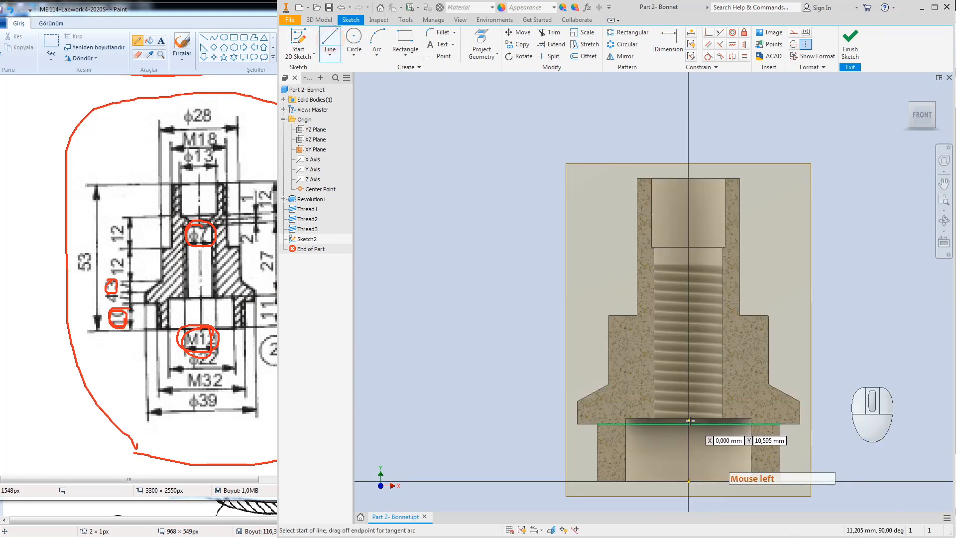
scroll(686, 336, down, 3)
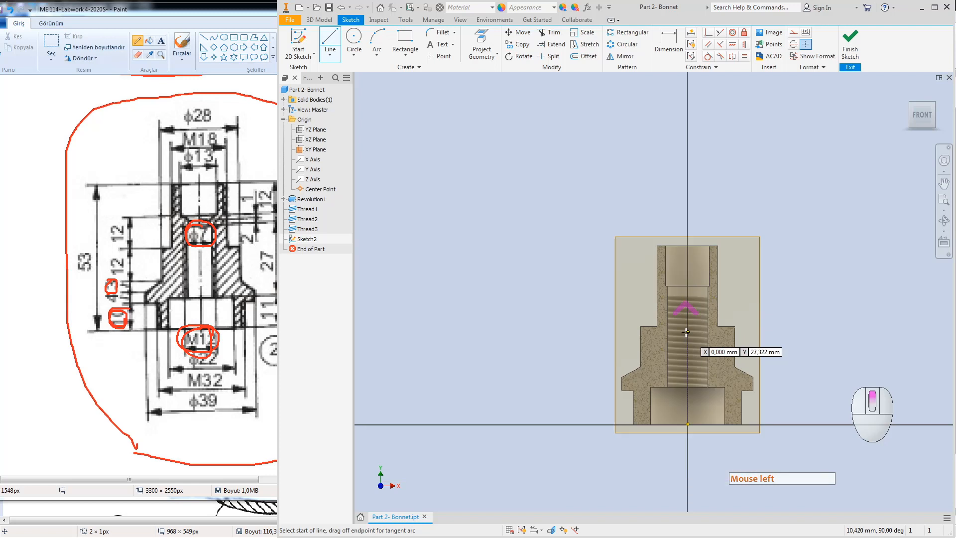
click(688, 424)
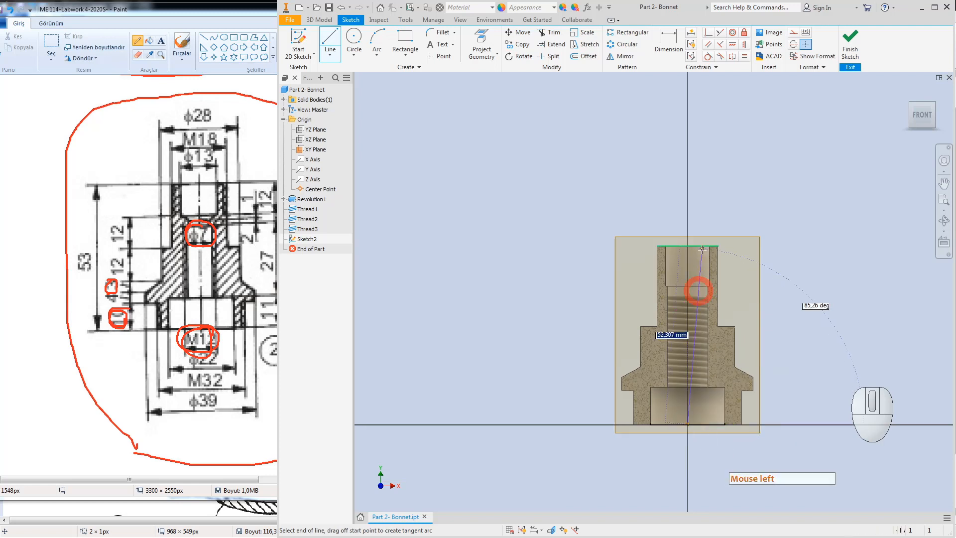
click(687, 211)
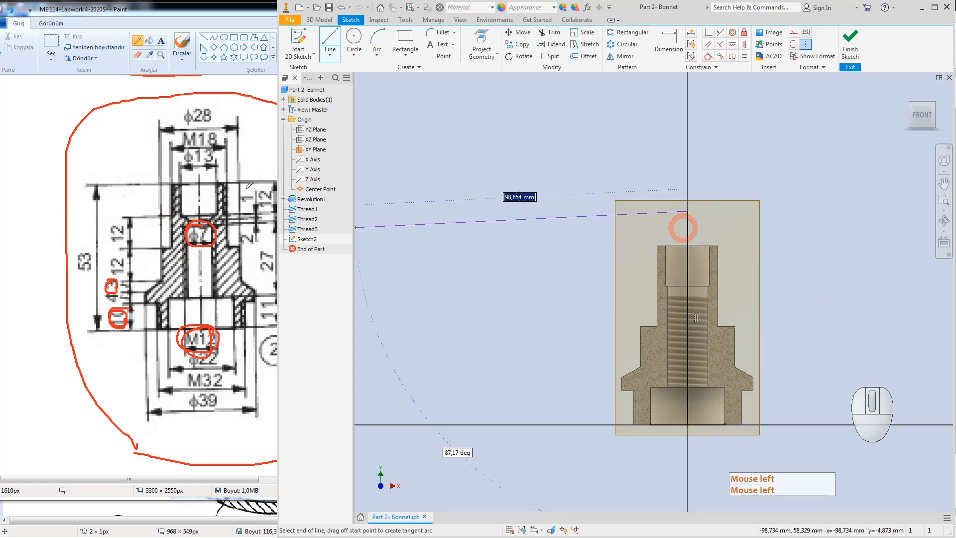
key(Escape)
click(314, 168)
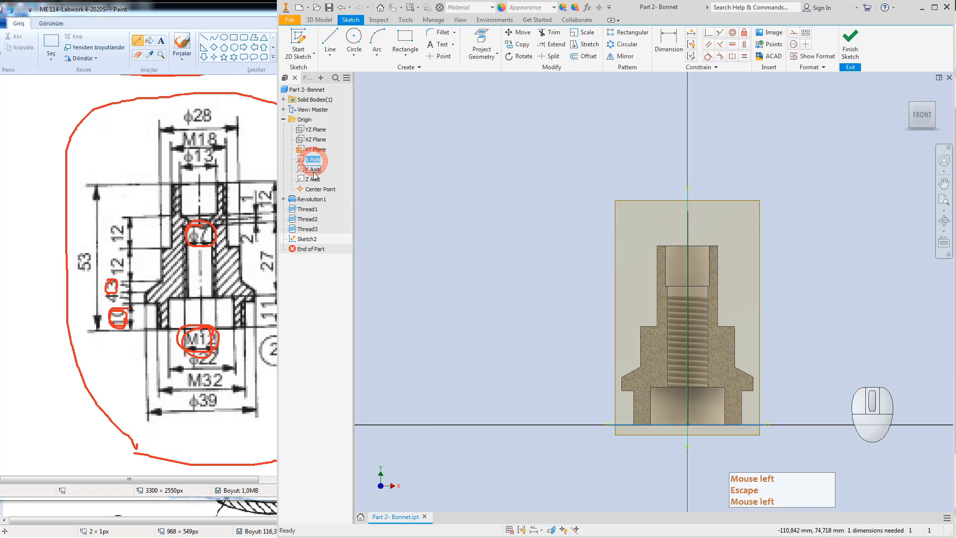
click(314, 171)
key(Escape)
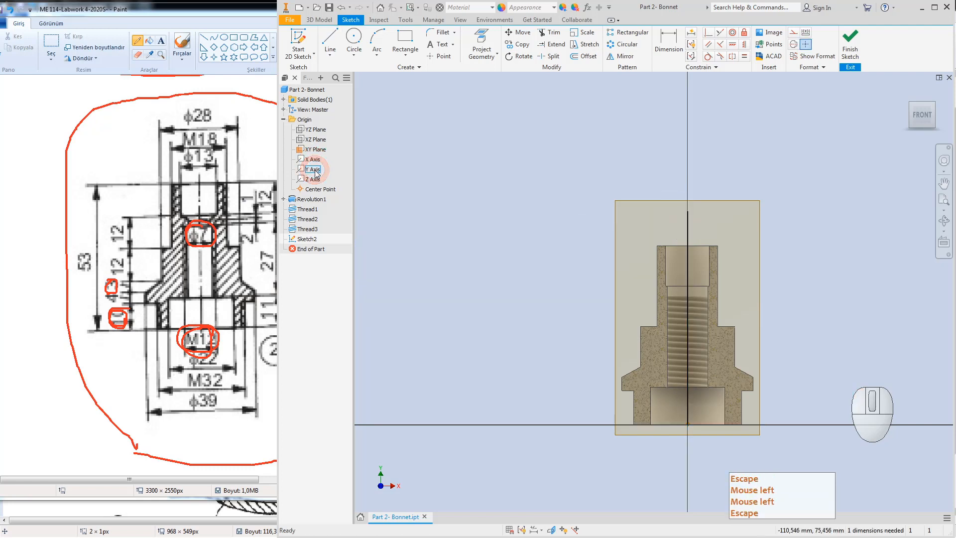
key(Escape)
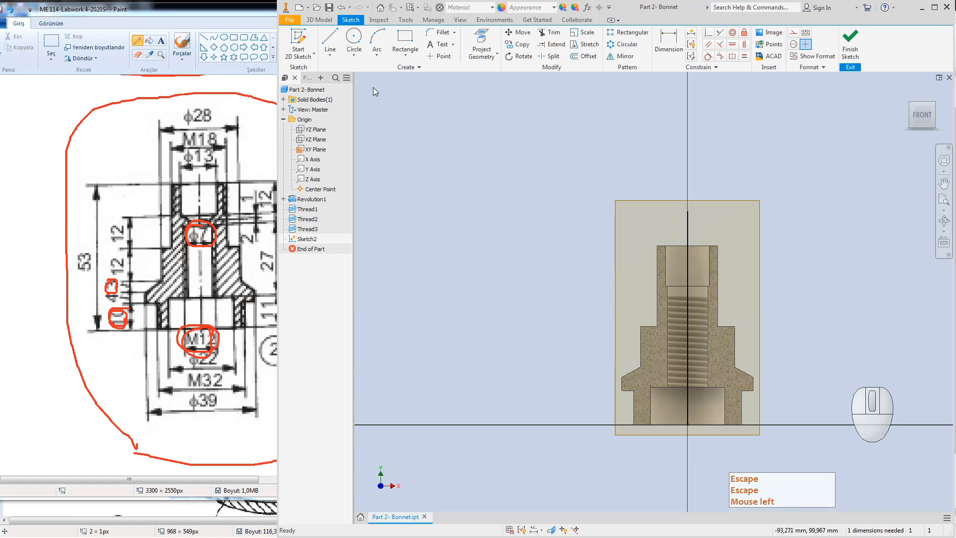
Step: Project the horizontal shoulder edge between the upper bore and the threaded bore into the sketch
click(331, 42)
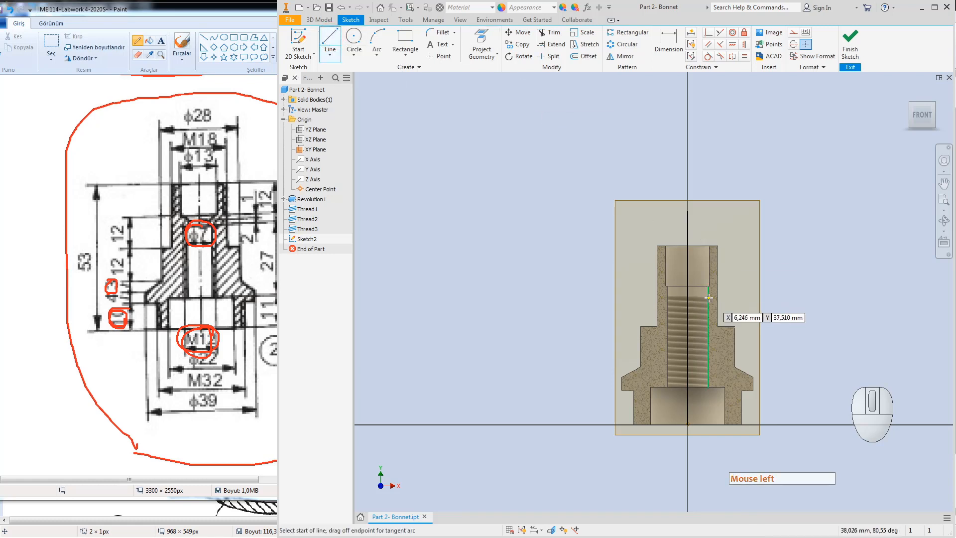
scroll(708, 295, up, 4)
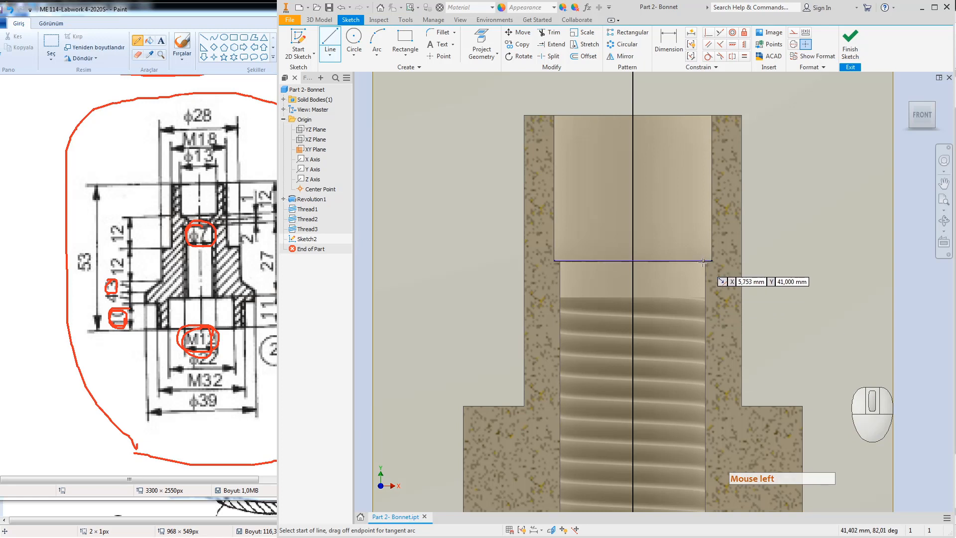
key(Escape)
click(477, 44)
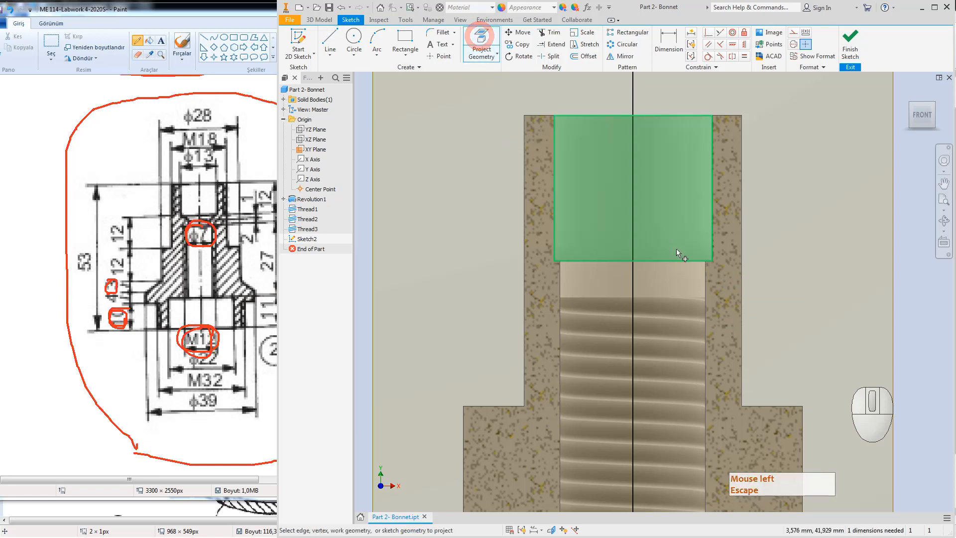
click(676, 264)
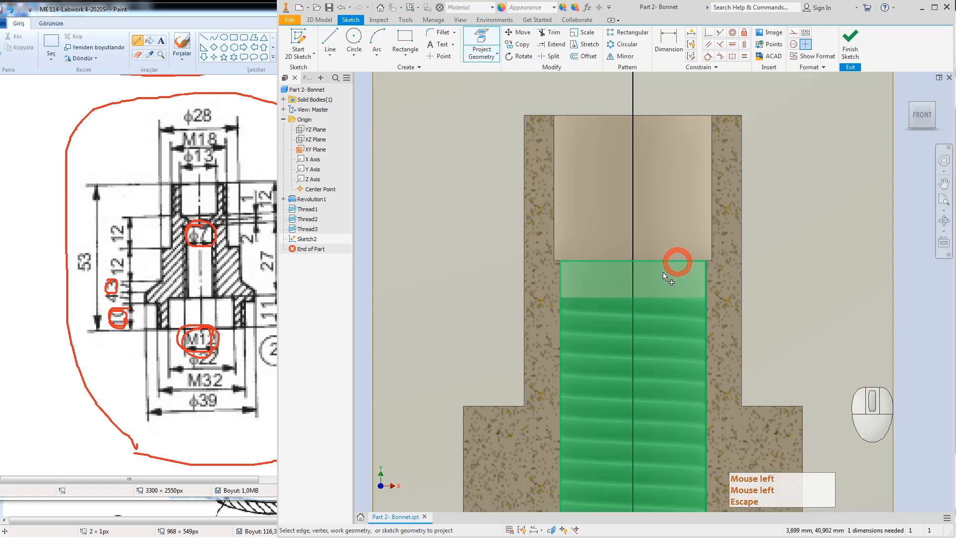
key(Escape)
key(Escape)
Step: Sketch a slanted line inward from the threaded bore's upper corner and a horizontal line about 2.5 mm long back to the bore wall
click(328, 46)
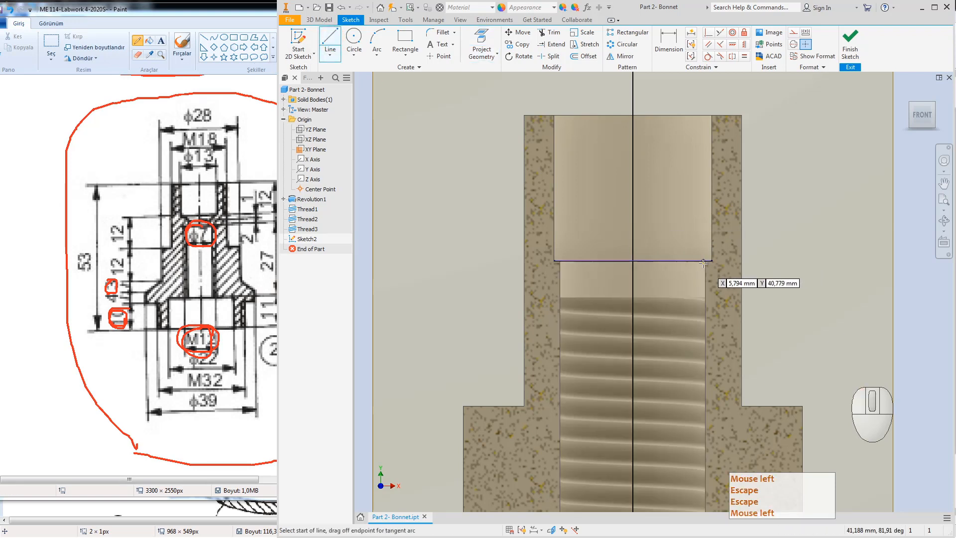
click(705, 261)
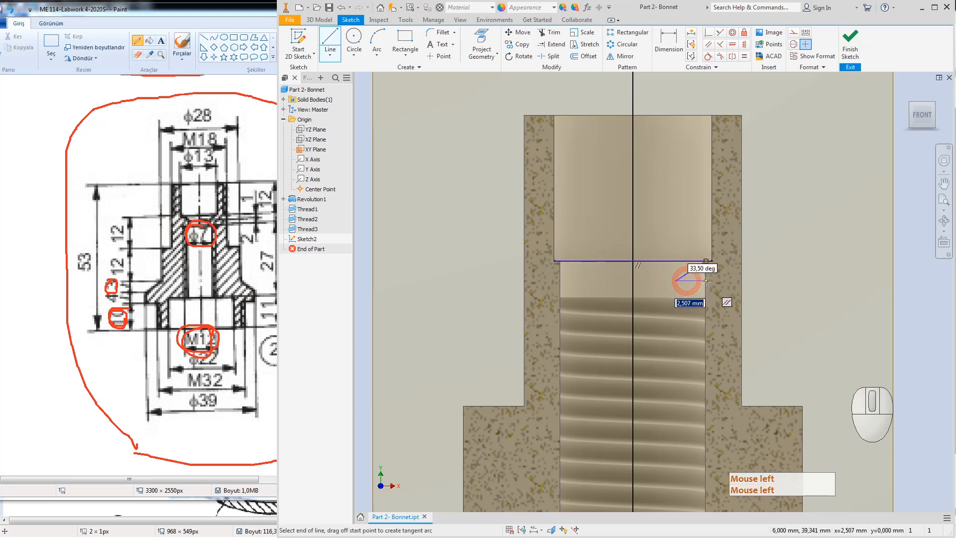
click(706, 280)
key(Escape)
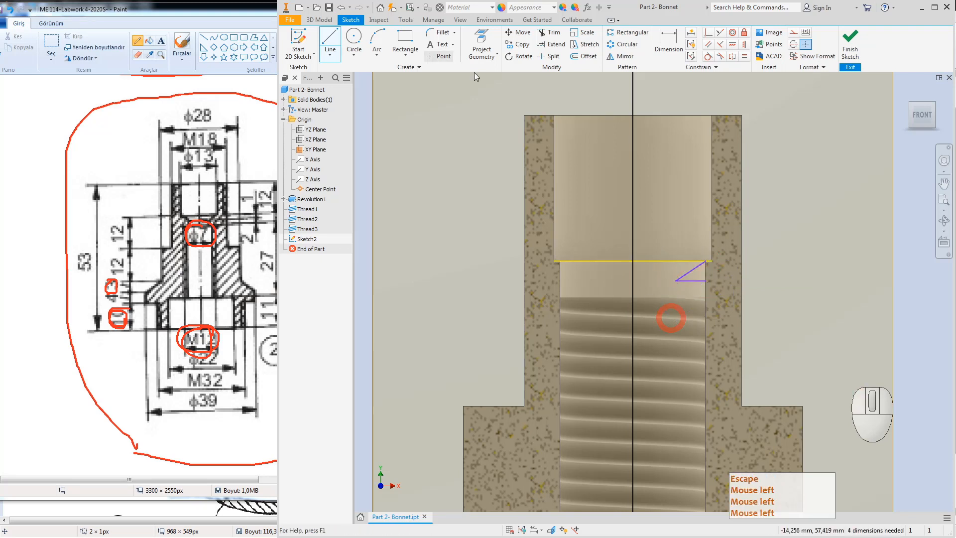
Step: Project the wall edge of the threaded bore beside the slanted profile into the sketch
click(483, 39)
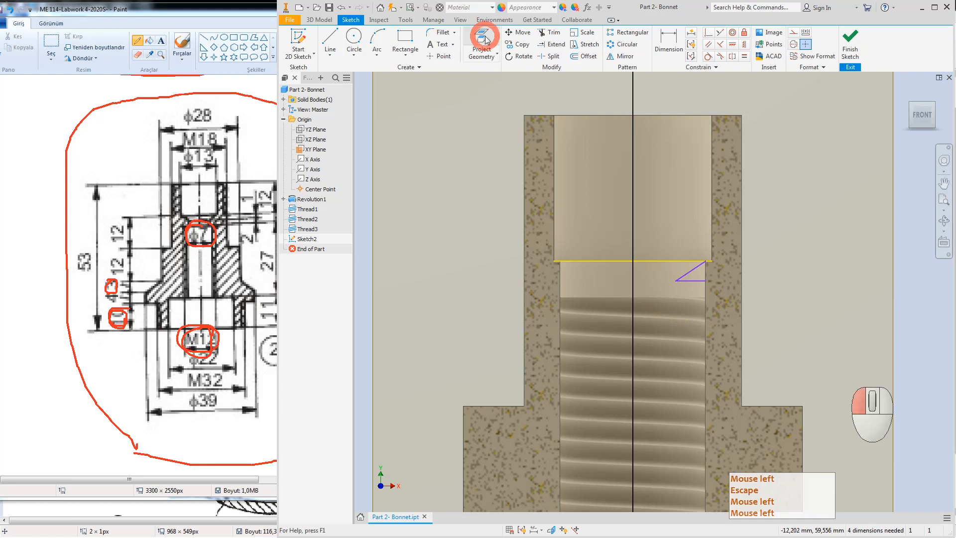
click(704, 305)
key(Escape)
key(Escape)
key(Escape)
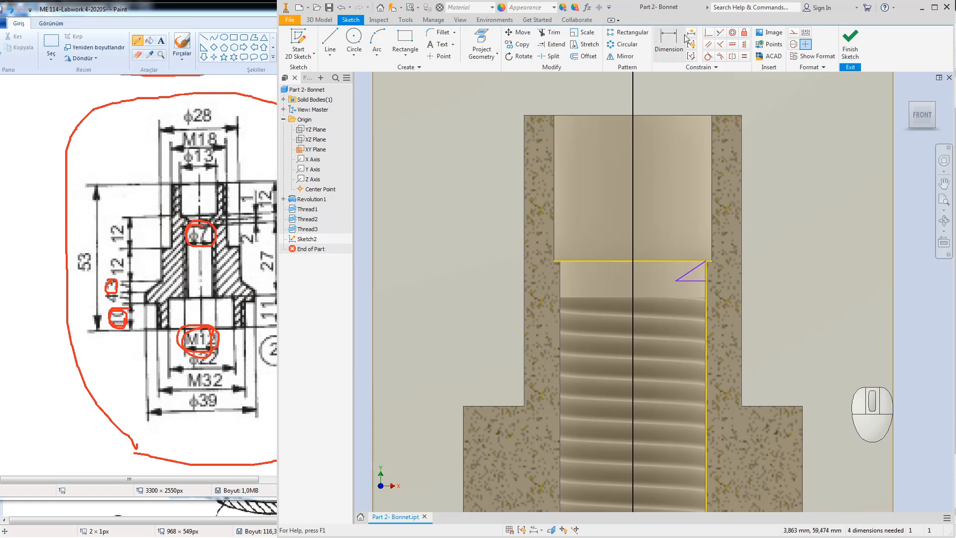
Step: Convert the vertical line along the bonnet's axis to a centerline
click(664, 45)
key(Escape)
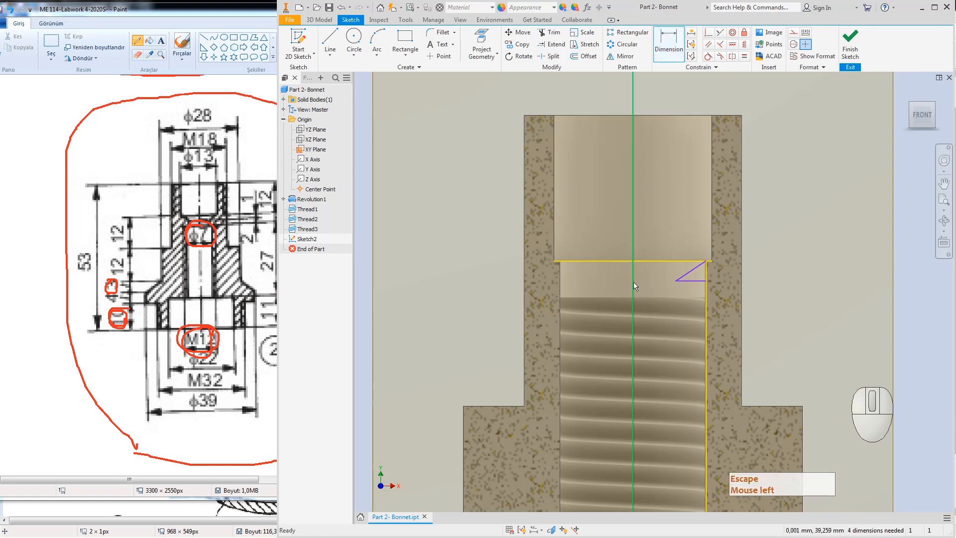
click(632, 282)
right_click(632, 282)
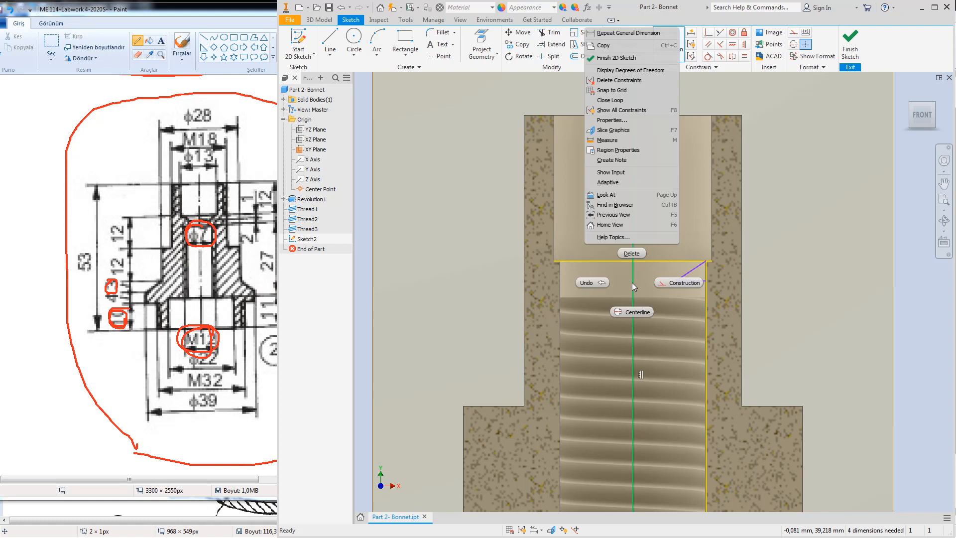
click(633, 312)
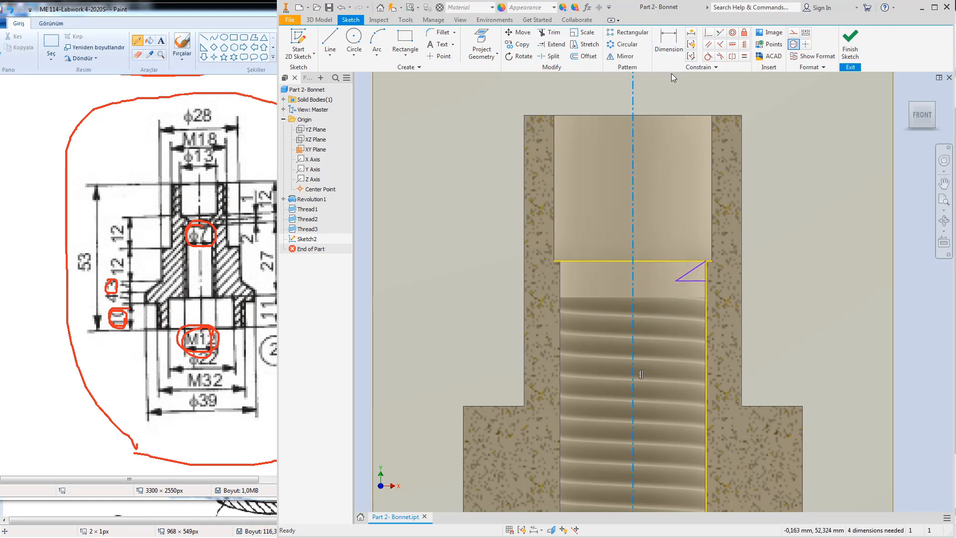
Step: Dimension the slanted profile's inner corner about the centerline as a 7 mm diameter
click(669, 42)
click(676, 282)
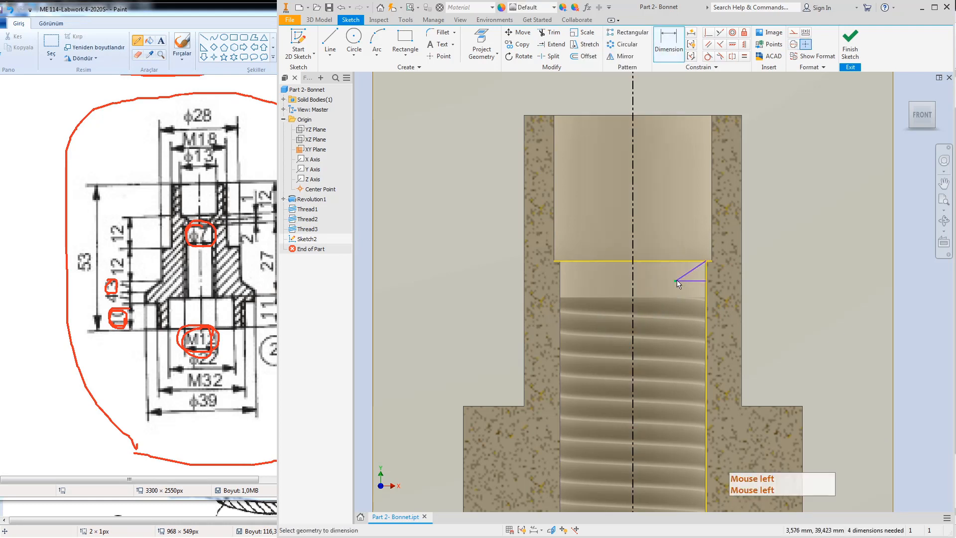
click(632, 279)
click(660, 221)
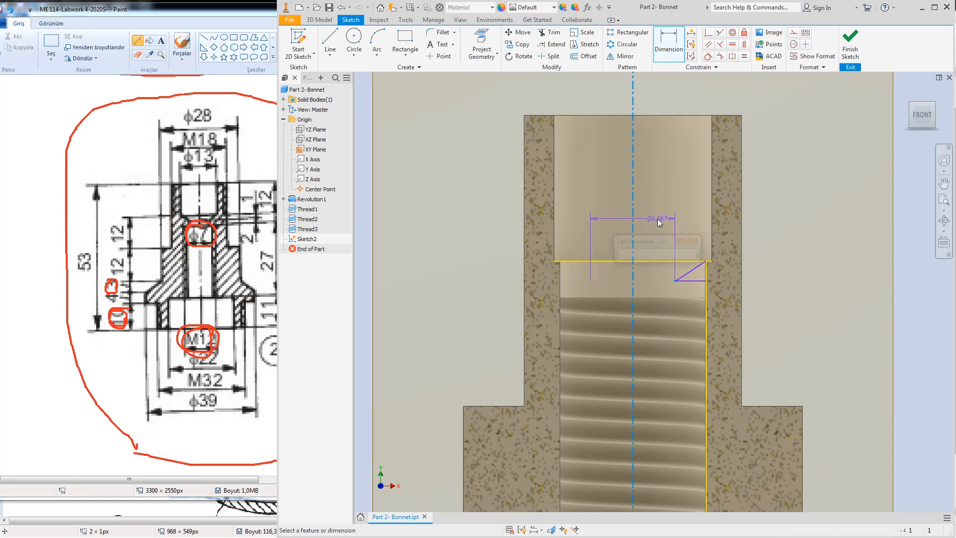
key(Return)
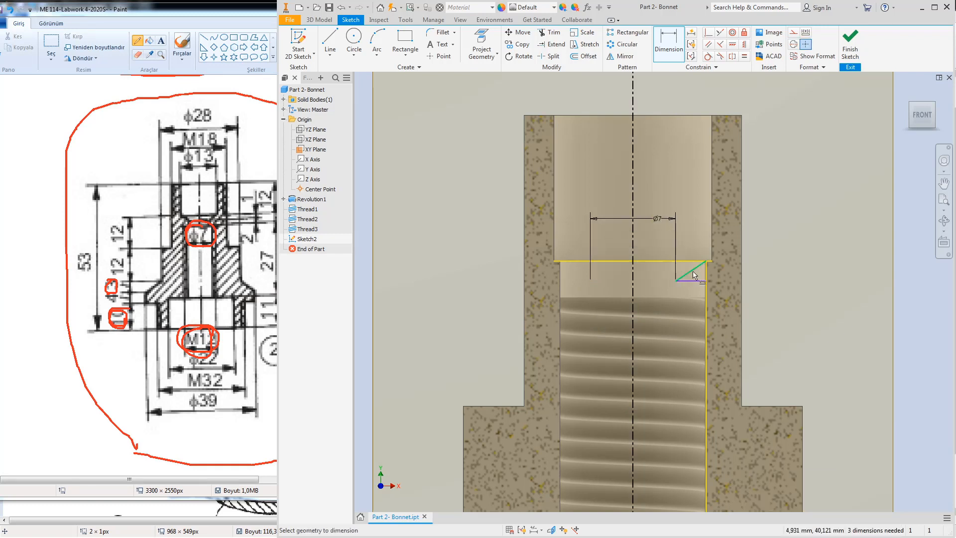
Step: Dimension the slanted line's vertical height as 2 mm
key(Escape)
click(689, 272)
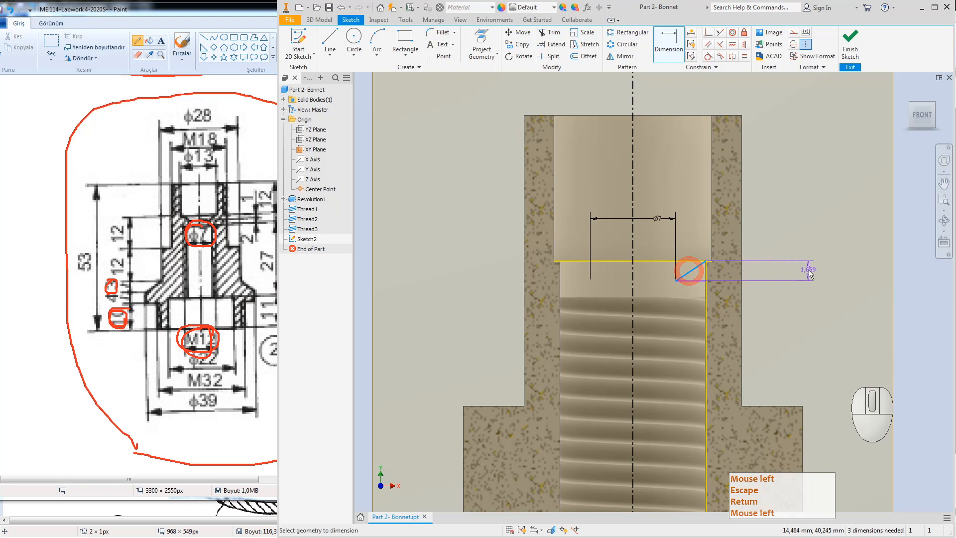
click(808, 273)
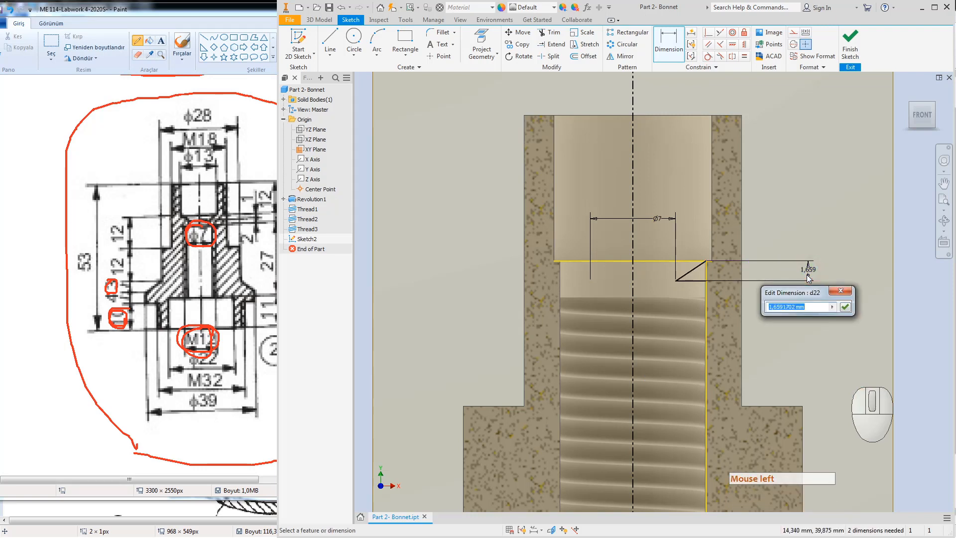
key(Return)
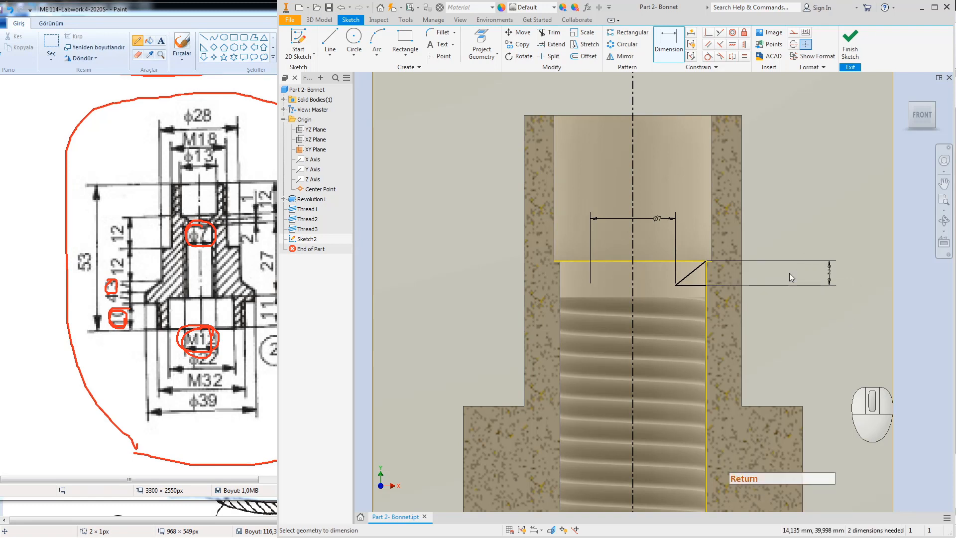
key(Escape)
key(Escape)
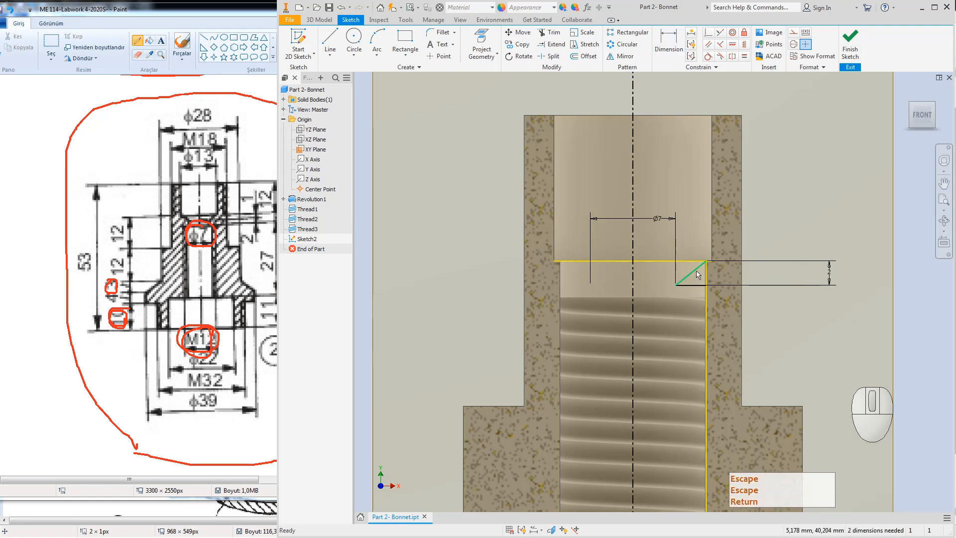
Step: Delete the slanted line and its 2 mm height dimension, keeping the horizontal line and the diameter dimension
click(696, 271)
key(Delete)
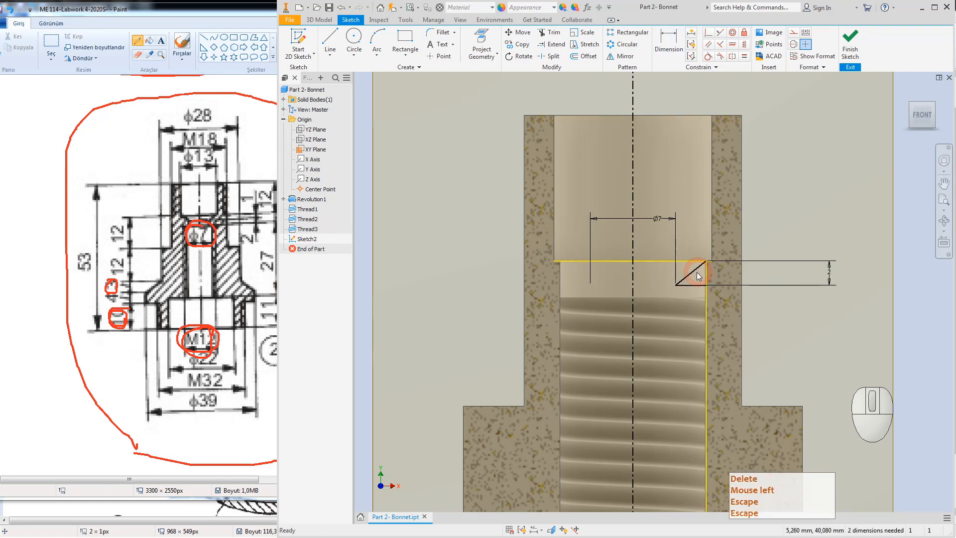
click(689, 276)
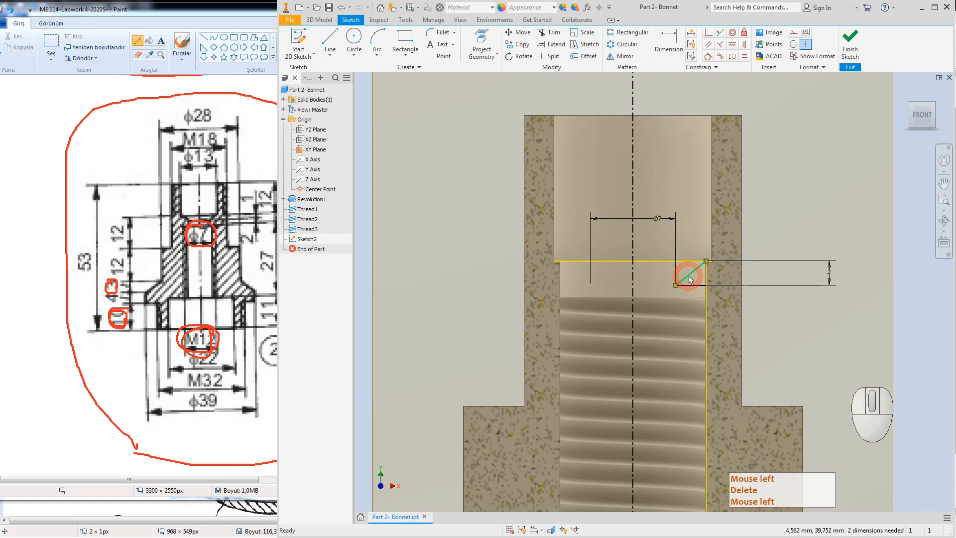
key(Delete)
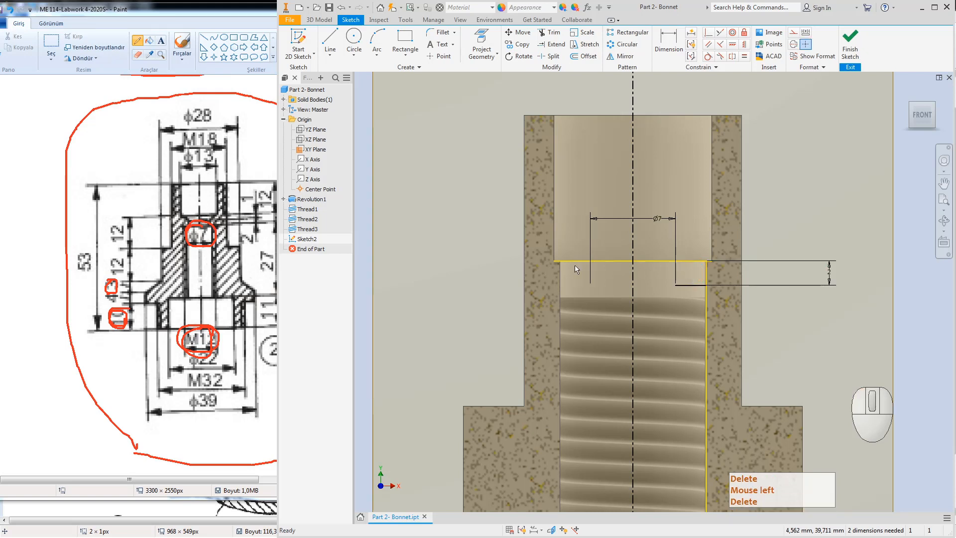
click(328, 39)
key(Escape)
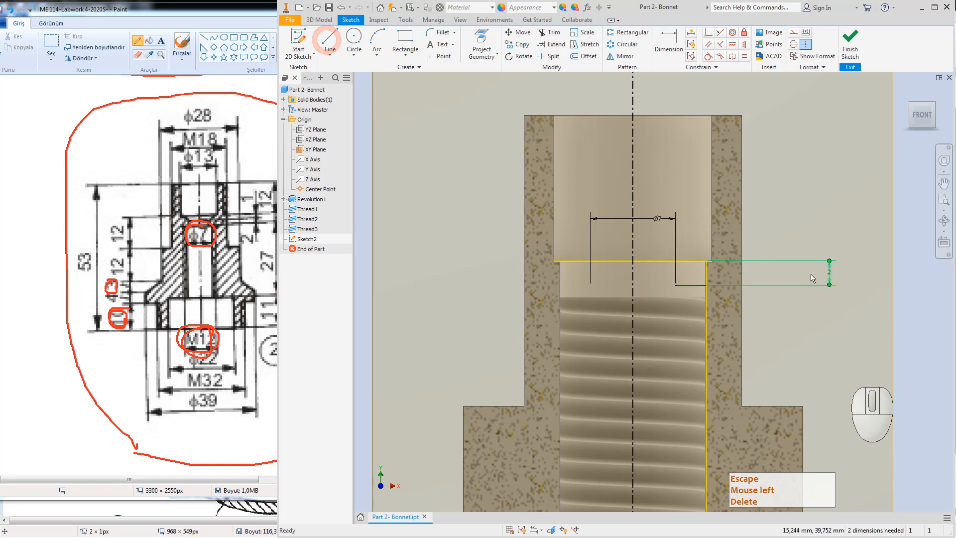
click(828, 273)
key(Delete)
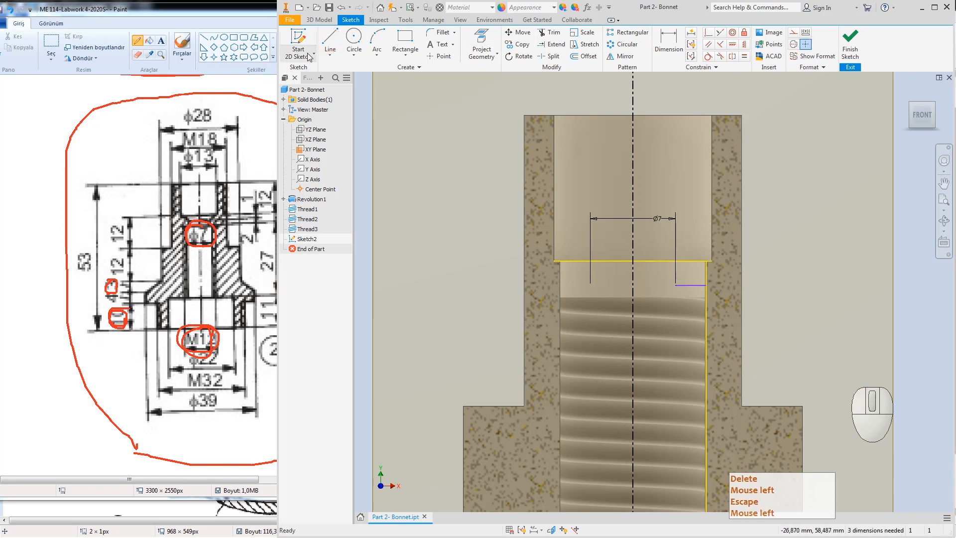
Step: Sketch a slanted line from the horizontal line's inner end up to the projected bore wall, rising about 1.1 mm, below the shoulder corner
click(330, 40)
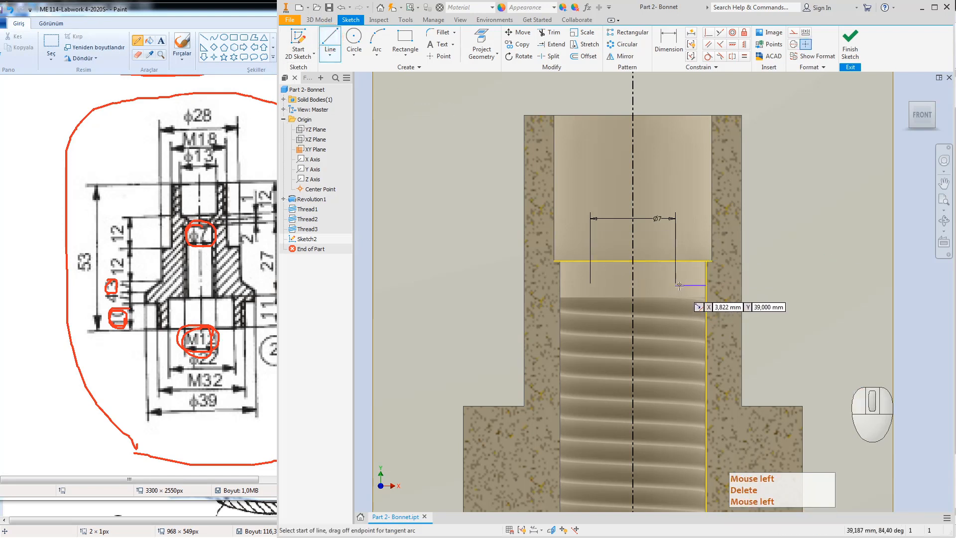
click(676, 285)
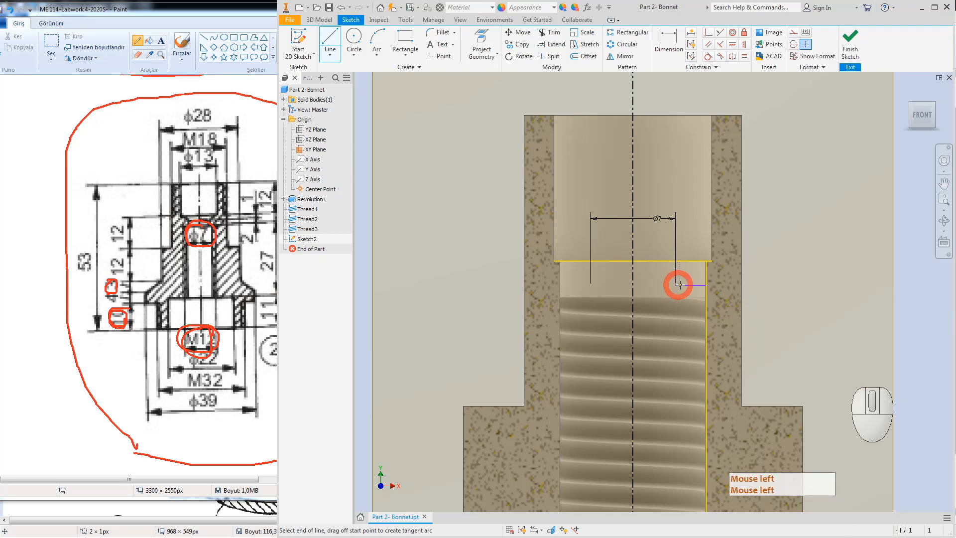
click(705, 272)
key(Escape)
key(Escape)
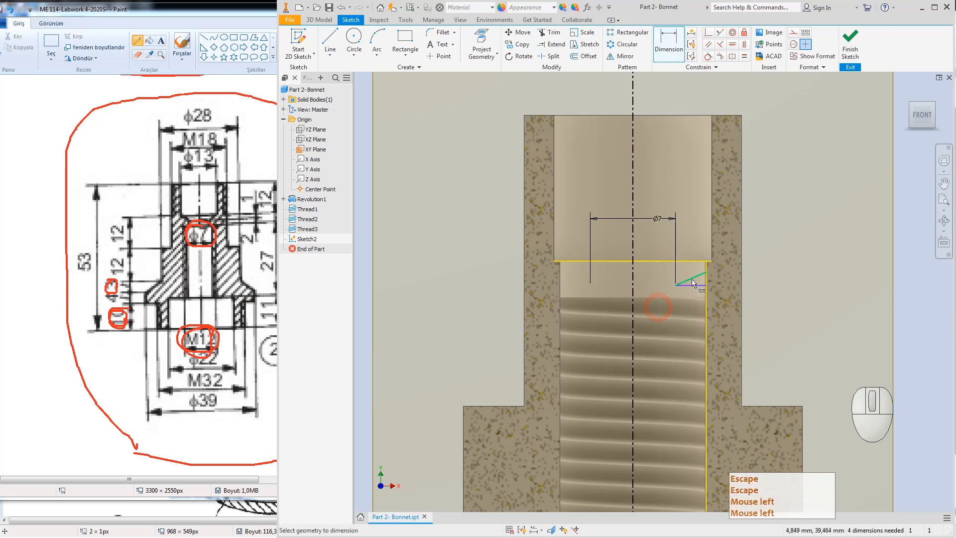
Step: Dimension the new slanted line's vertical height as 2 mm
click(691, 281)
click(772, 275)
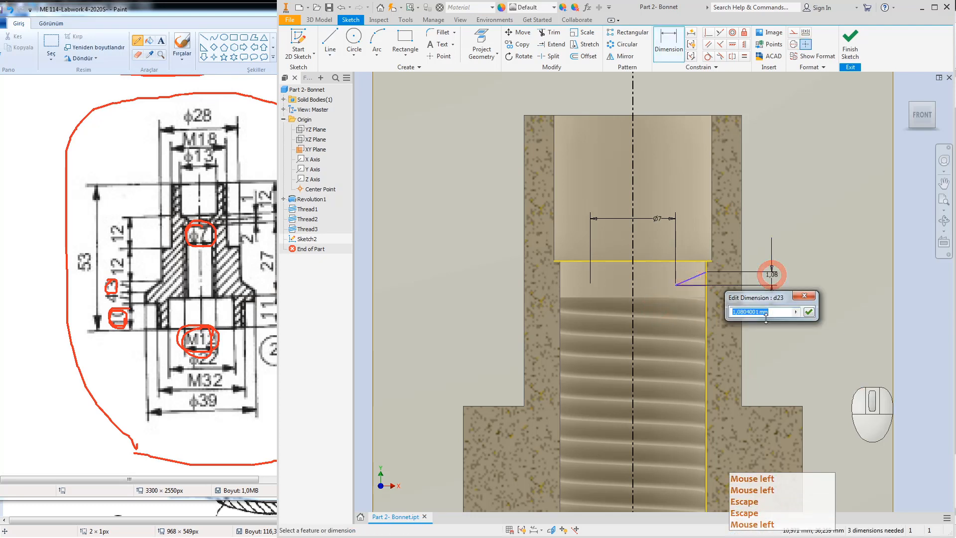
text(2)
key(Return)
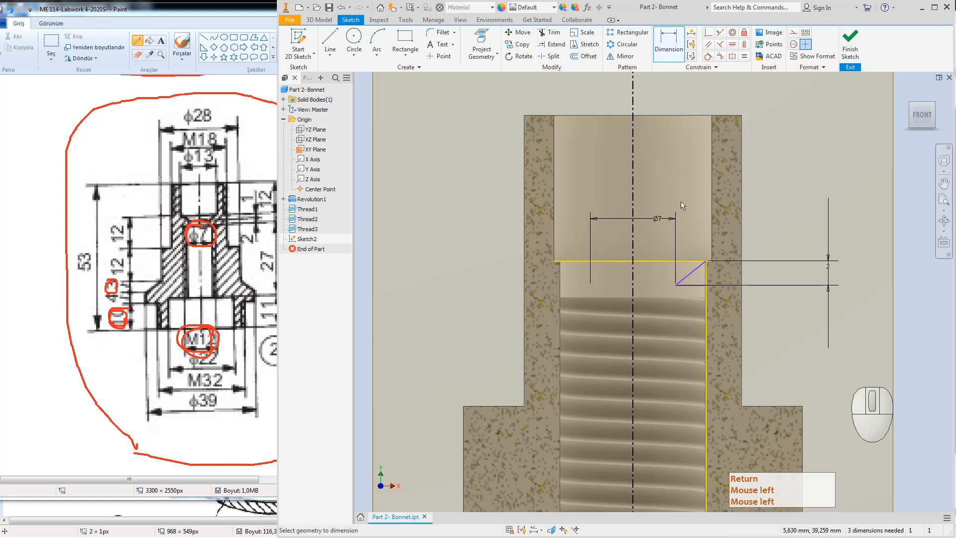
key(Escape)
Step: Move the horizontal line down so the slanted line's upper end sits about 0.6 mm below the shoulder edge
click(694, 299)
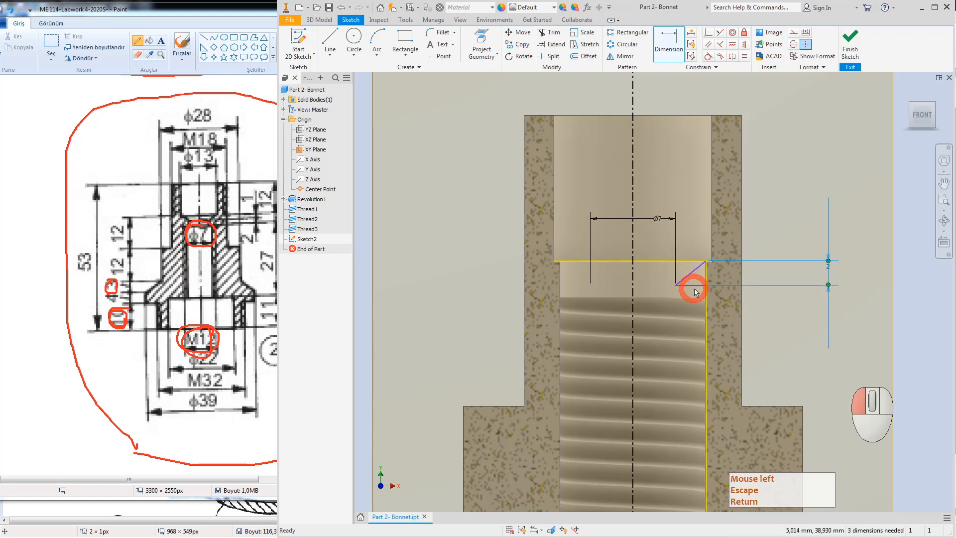
key(Escape)
scroll(679, 291, up, 5)
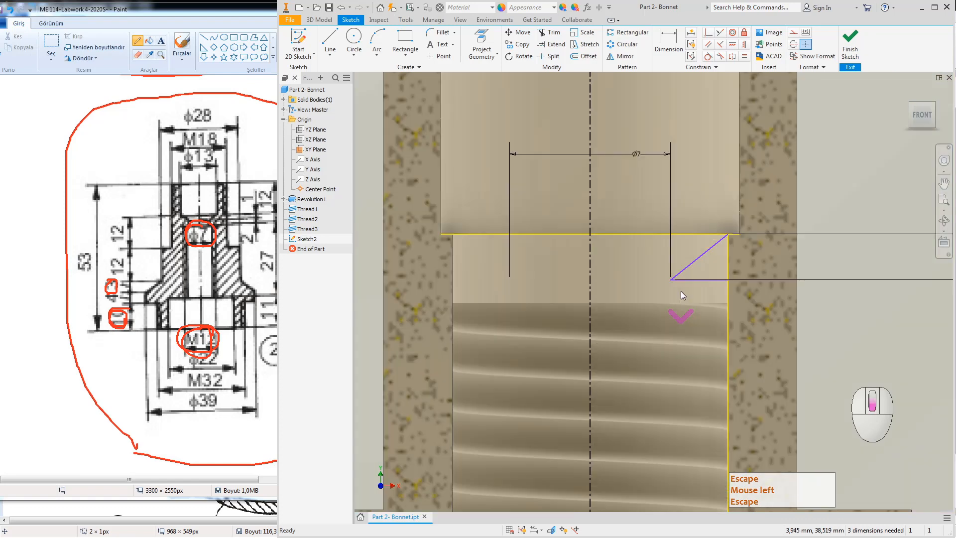
click(660, 253)
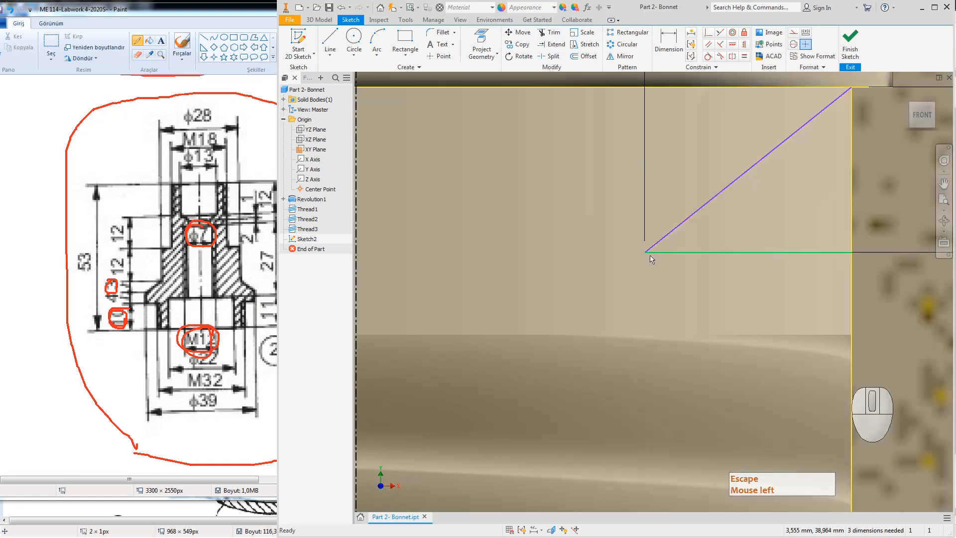
drag(650, 256, 656, 301)
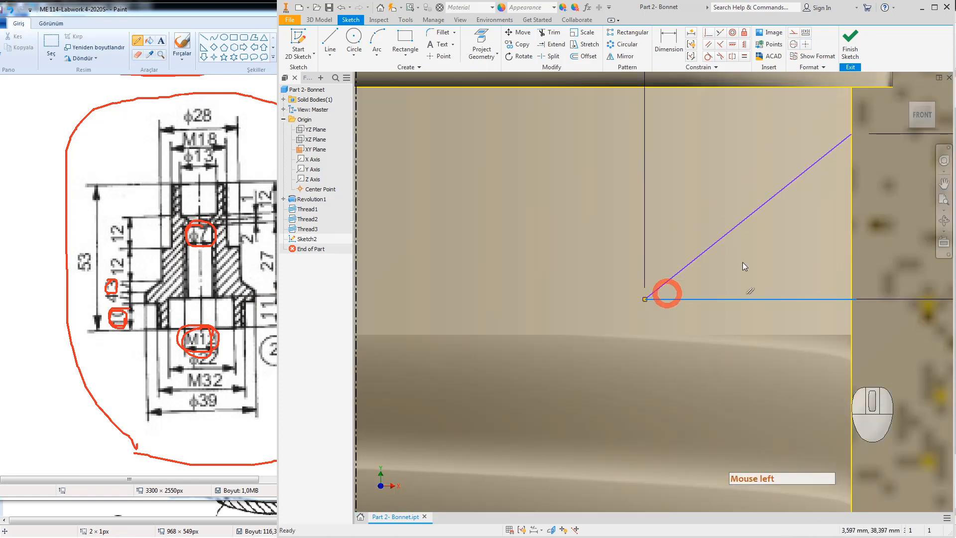
scroll(781, 208, down, 3)
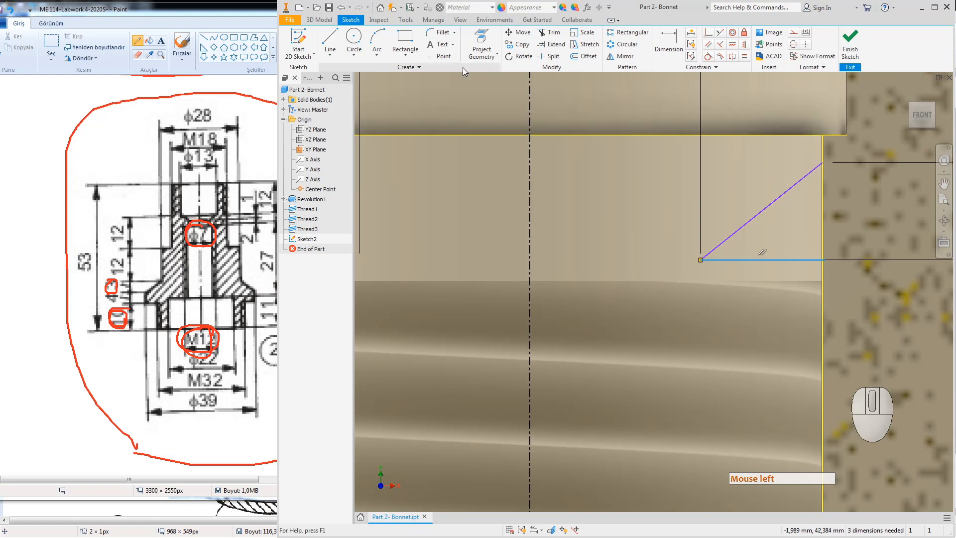
Step: Dimension the vertical distance between the slanted line's upper end and the projected shoulder edge as 1 mm
click(669, 44)
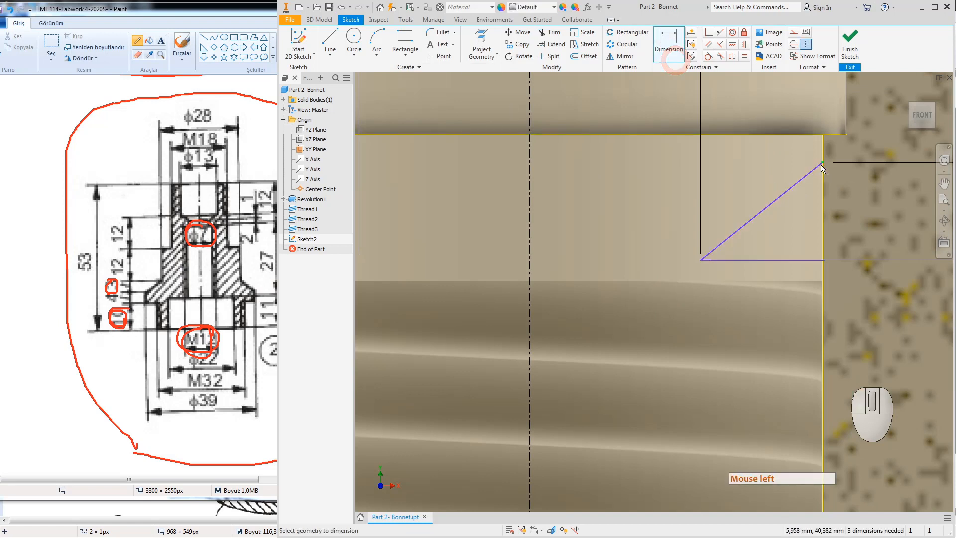
click(821, 163)
click(794, 135)
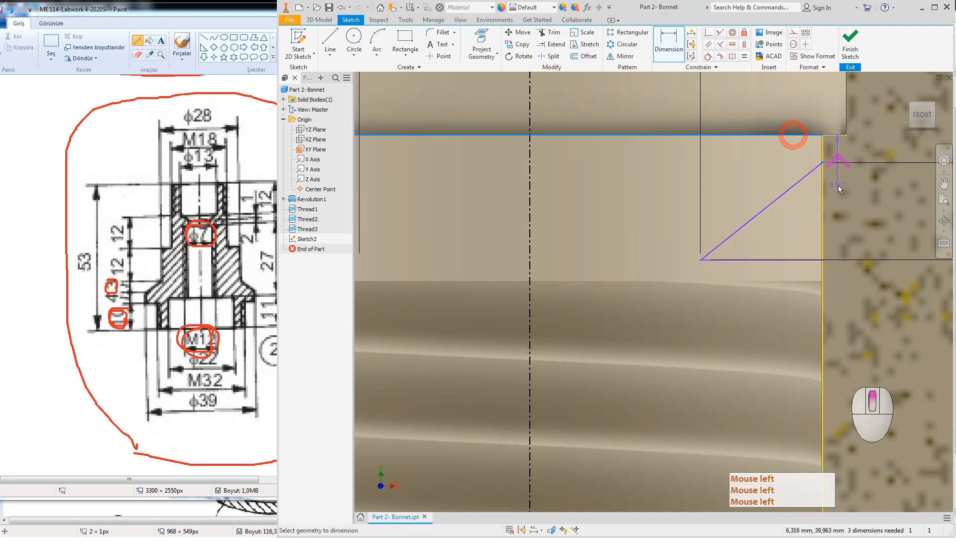
scroll(836, 188, up, 1)
scroll(836, 167, down, 3)
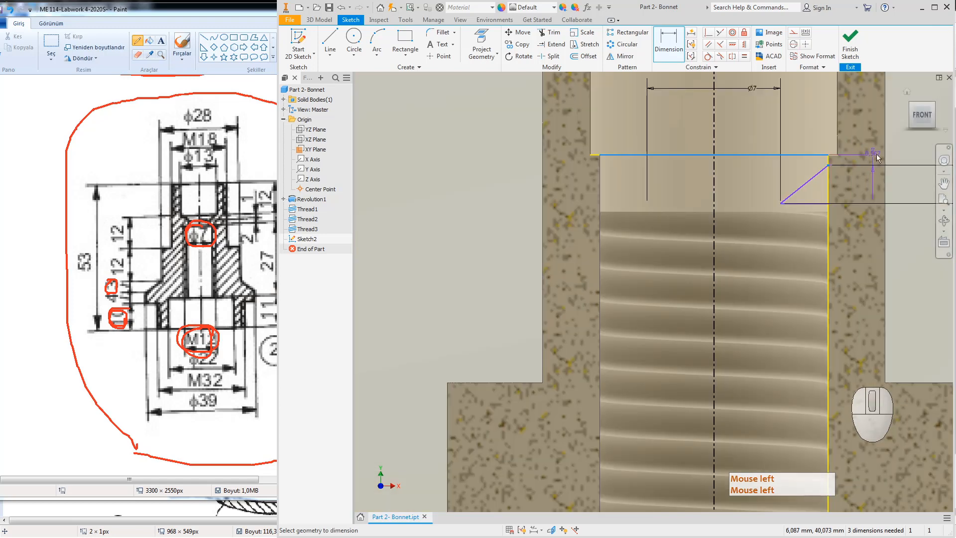
click(912, 159)
text(1)
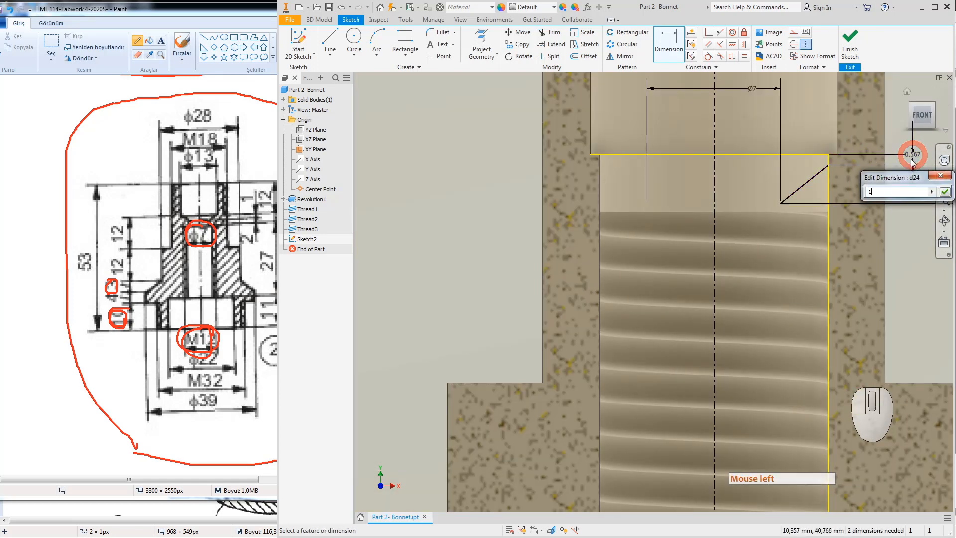
key(Return)
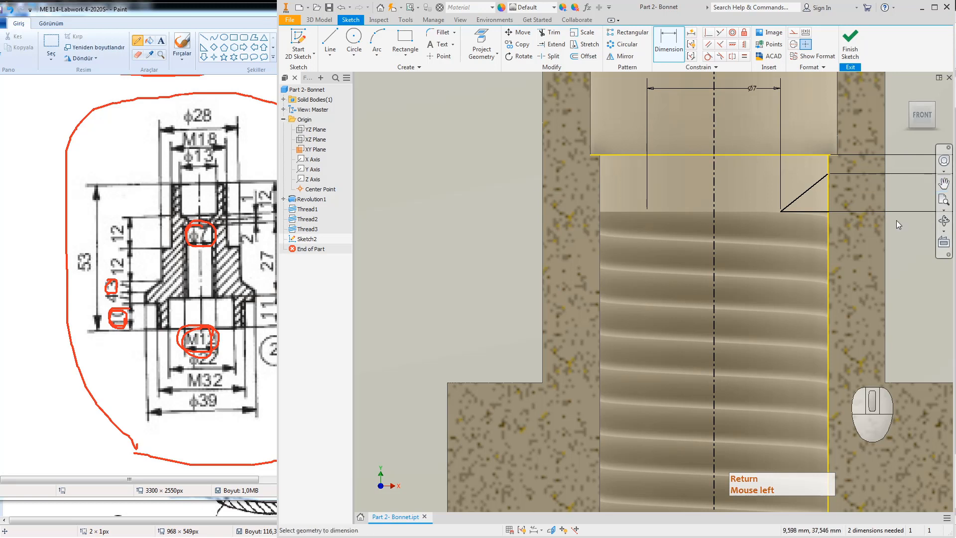
key(Escape)
key(Escape)
Step: Convert the projected bore wall edge and the projected shoulder edge to construction lines
click(828, 280)
right_click(827, 282)
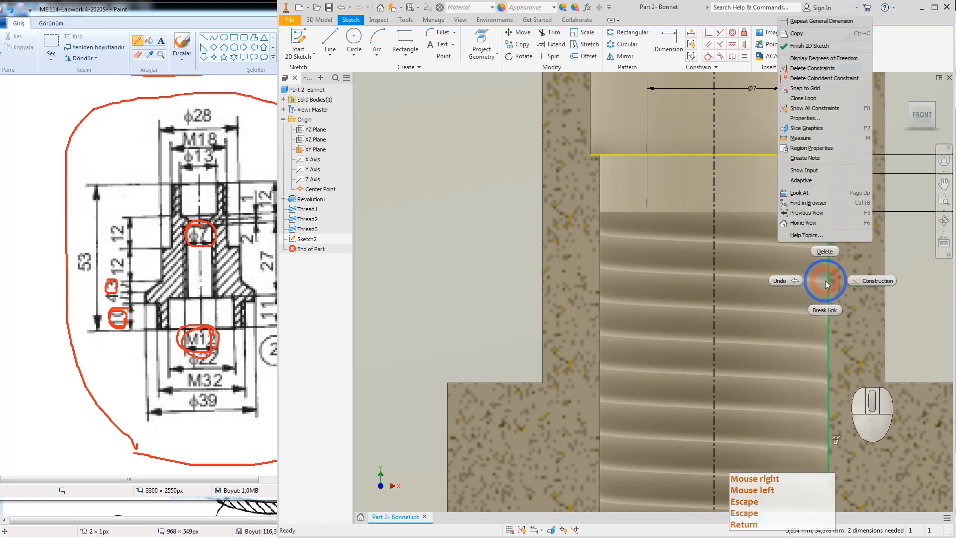
key(Escape)
click(739, 155)
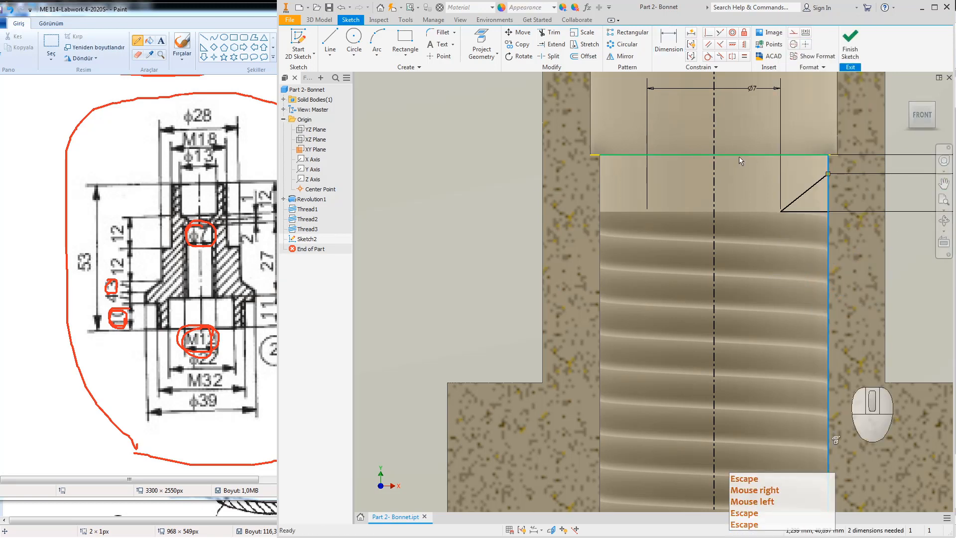
right_click(739, 156)
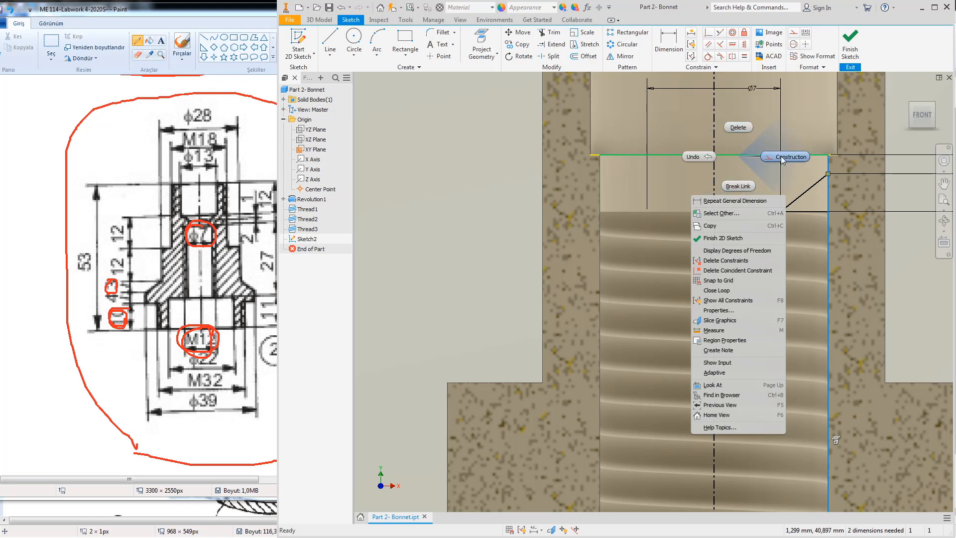
click(785, 157)
click(763, 155)
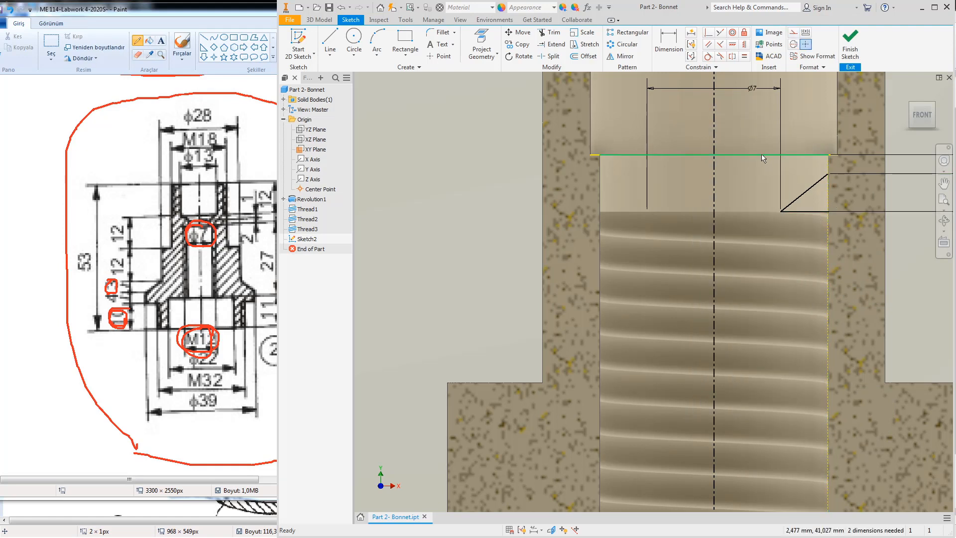
right_click(762, 155)
click(801, 155)
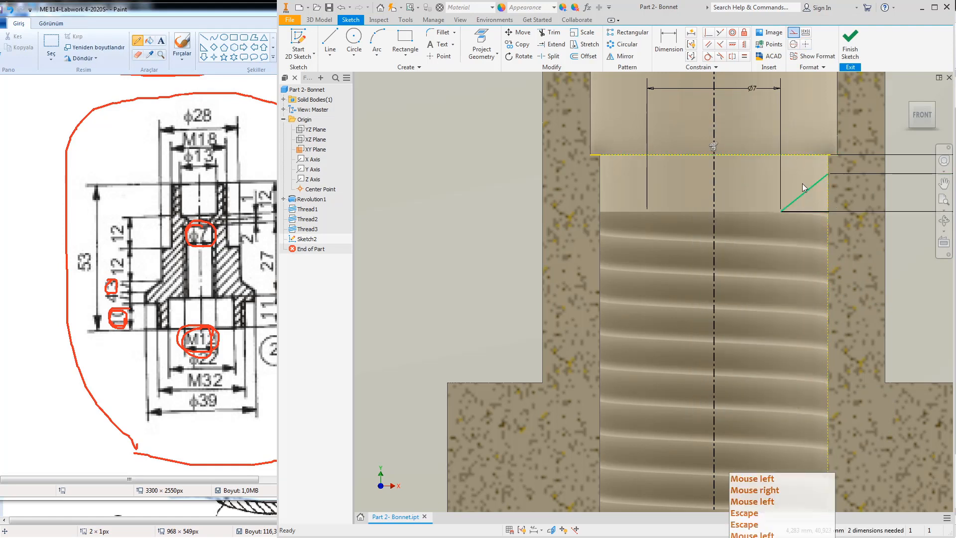
Step: Finish the sketch and revolve the triangular neck profile a full 360° about the bonnet's centre axis, joining it to the body
right_click(827, 274)
click(867, 274)
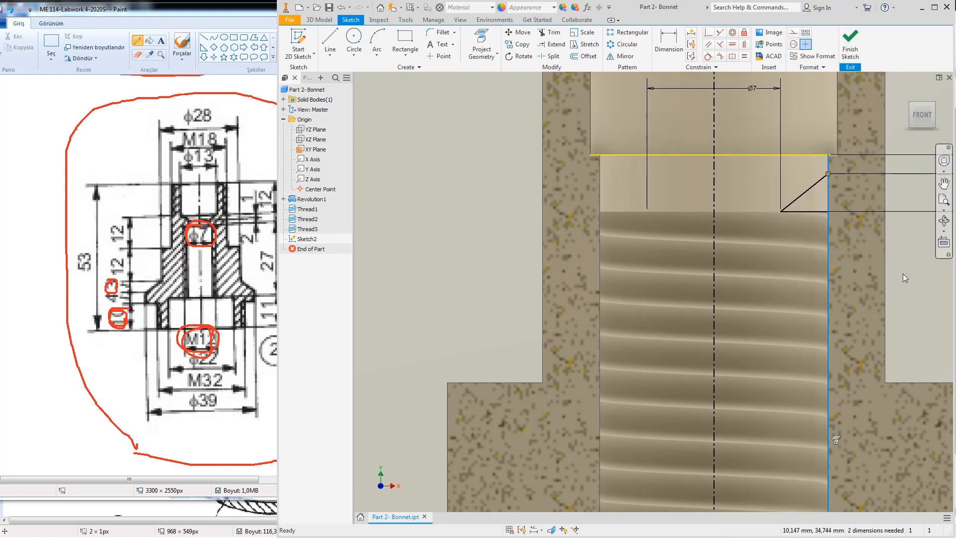
click(850, 65)
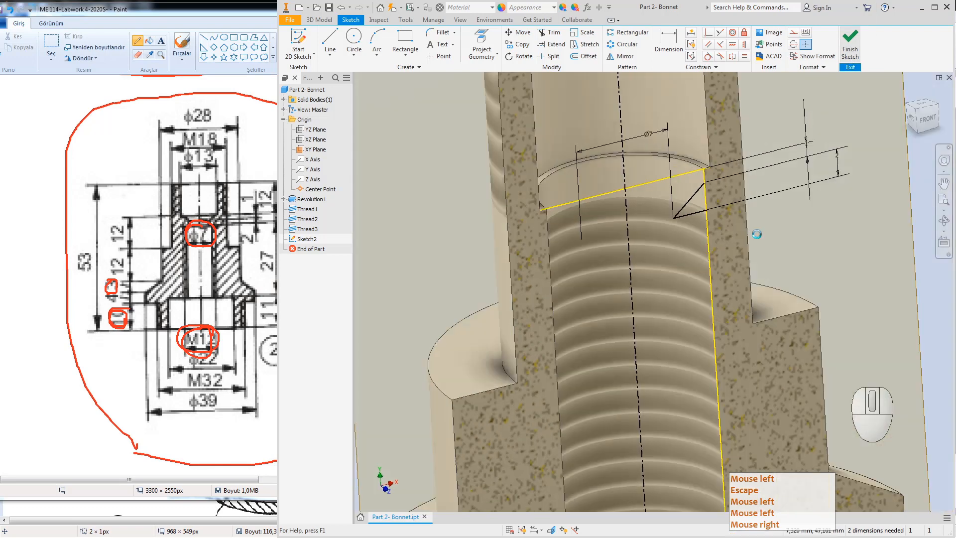
click(357, 40)
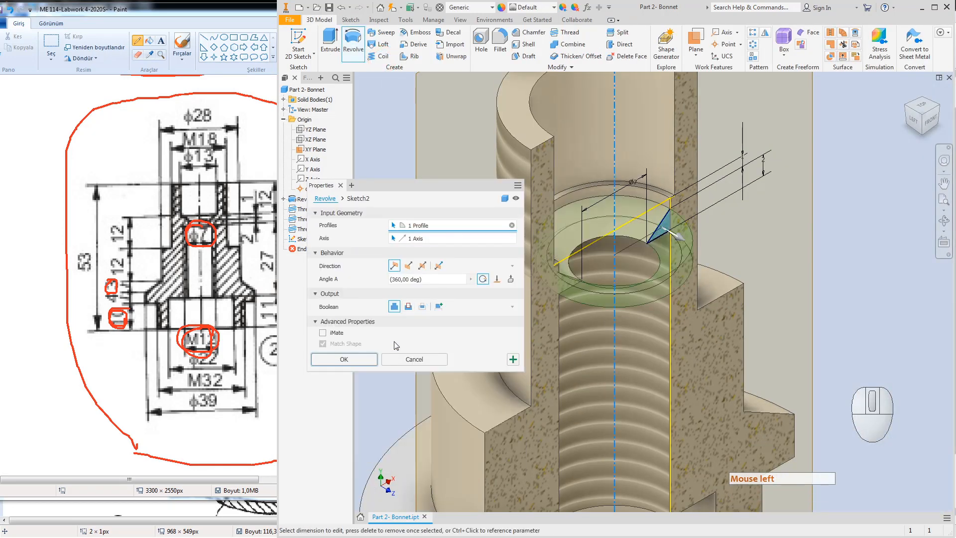
click(347, 361)
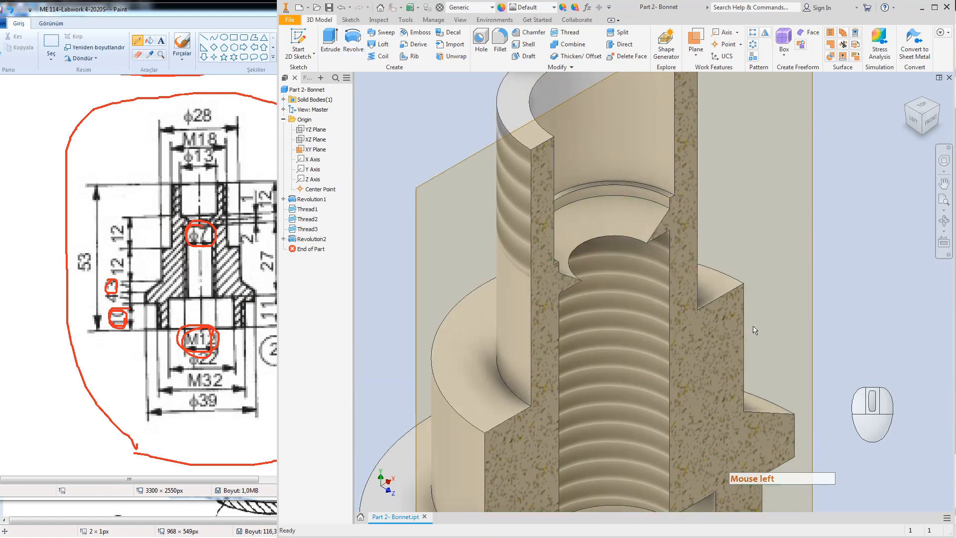
click(925, 117)
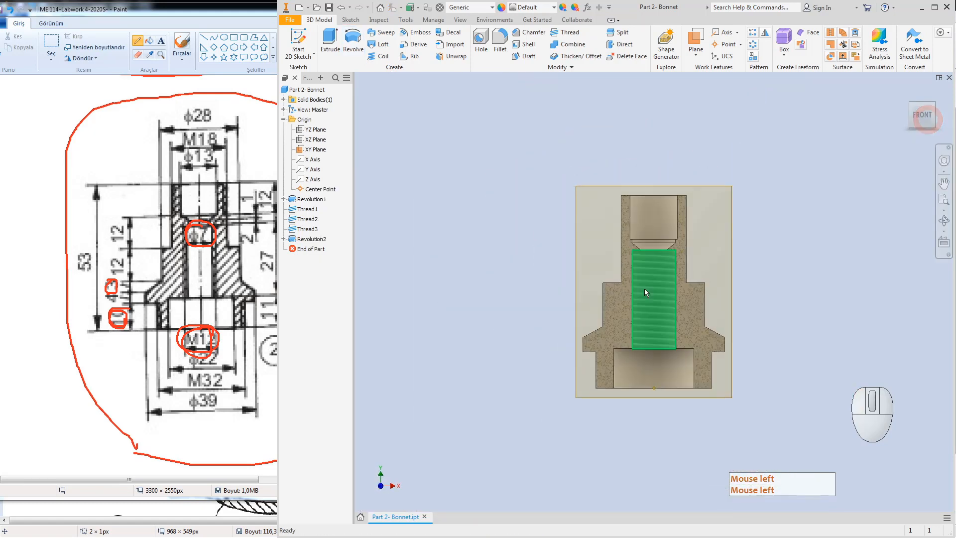
scroll(654, 258, up, 5)
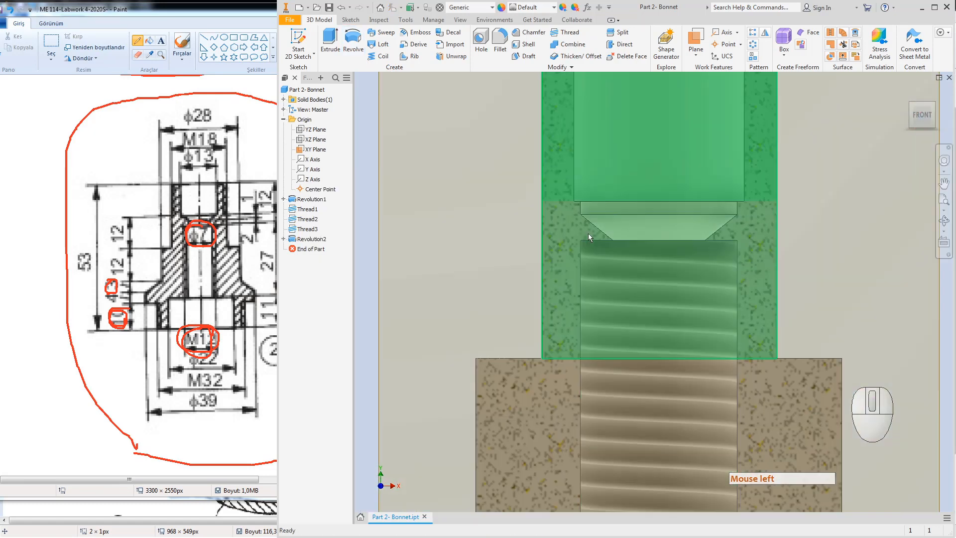
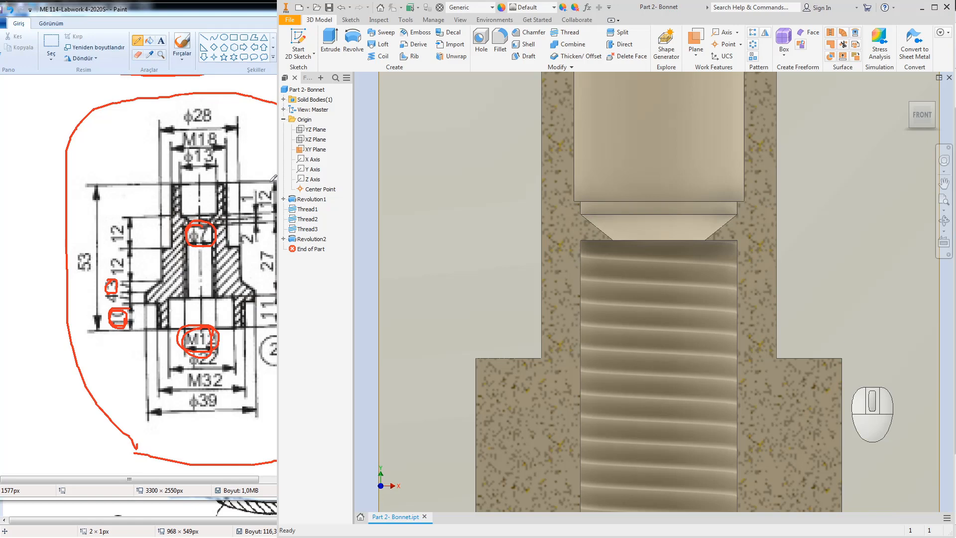
drag(315, 149, 329, 170)
click(329, 7)
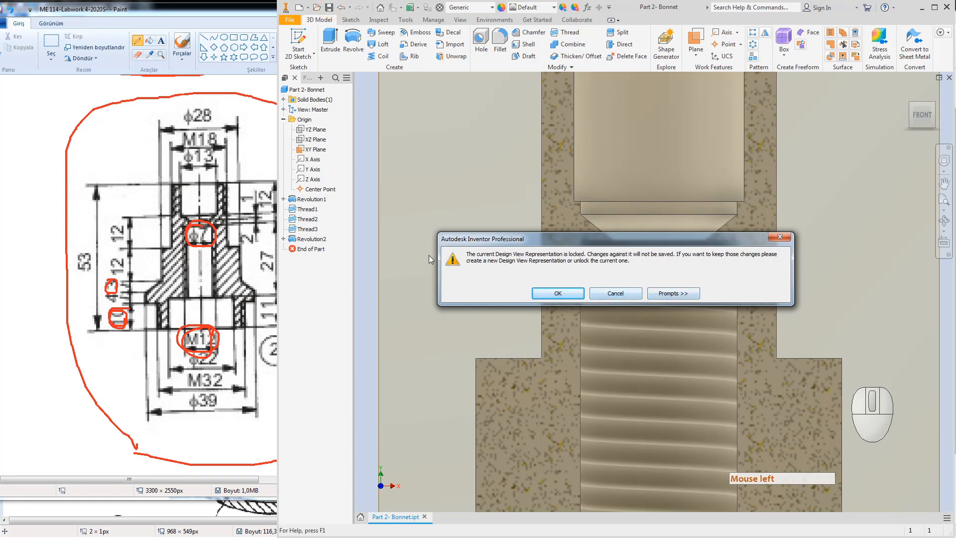
click(615, 293)
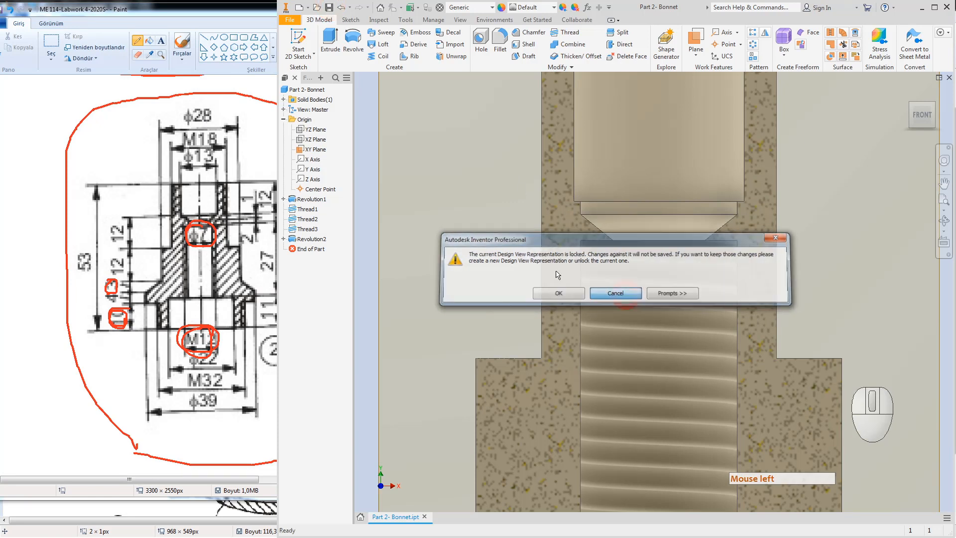
Step: Create a new design view representation while the bonnet's sectioned view is shown from the home orientation
click(284, 109)
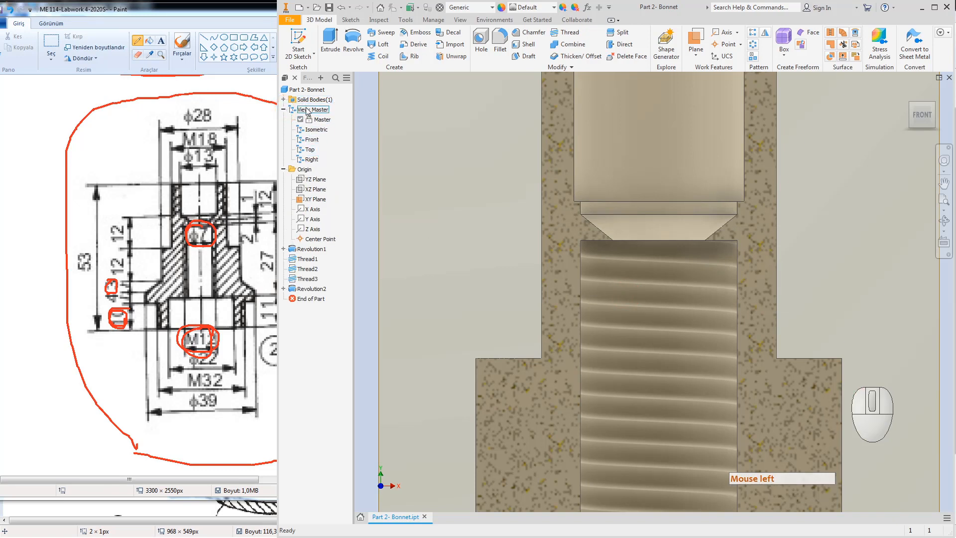
click(934, 111)
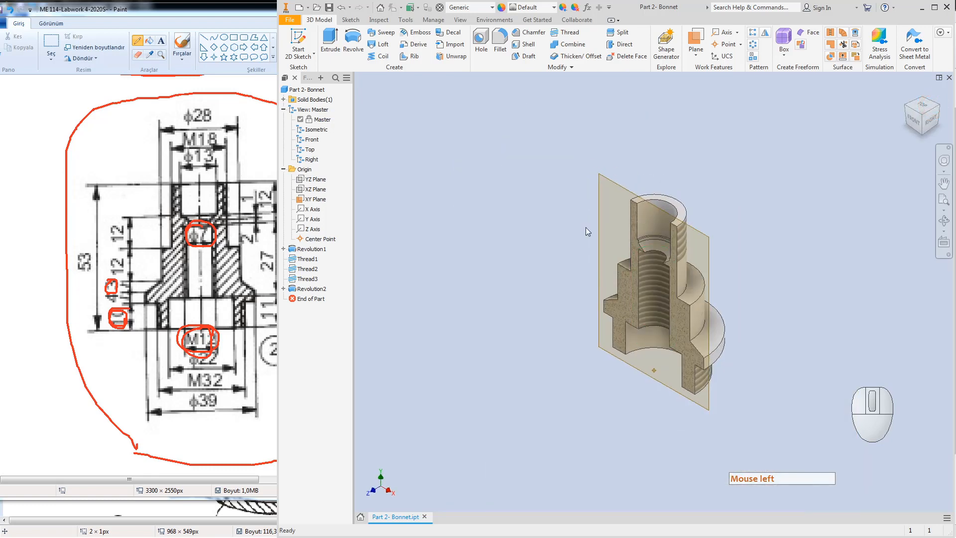
right_click(309, 113)
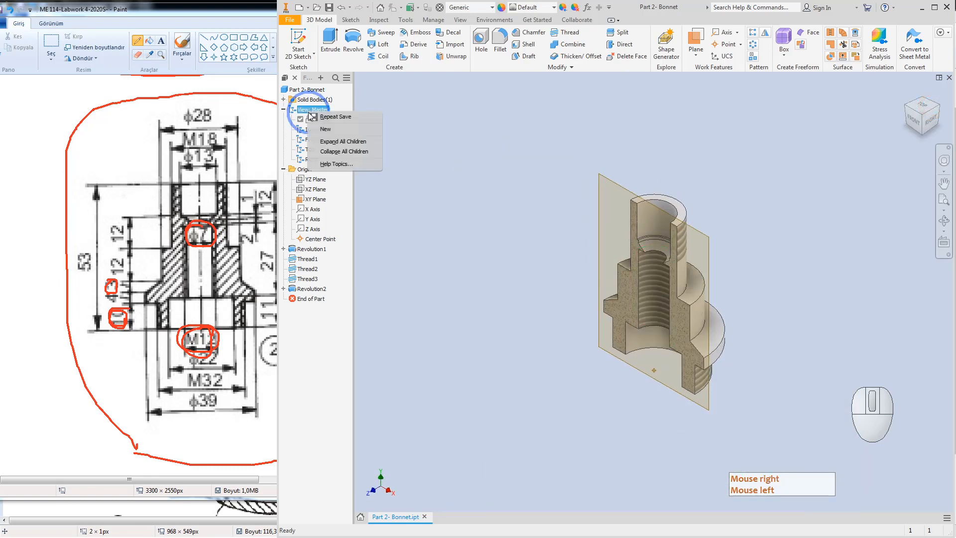
click(335, 131)
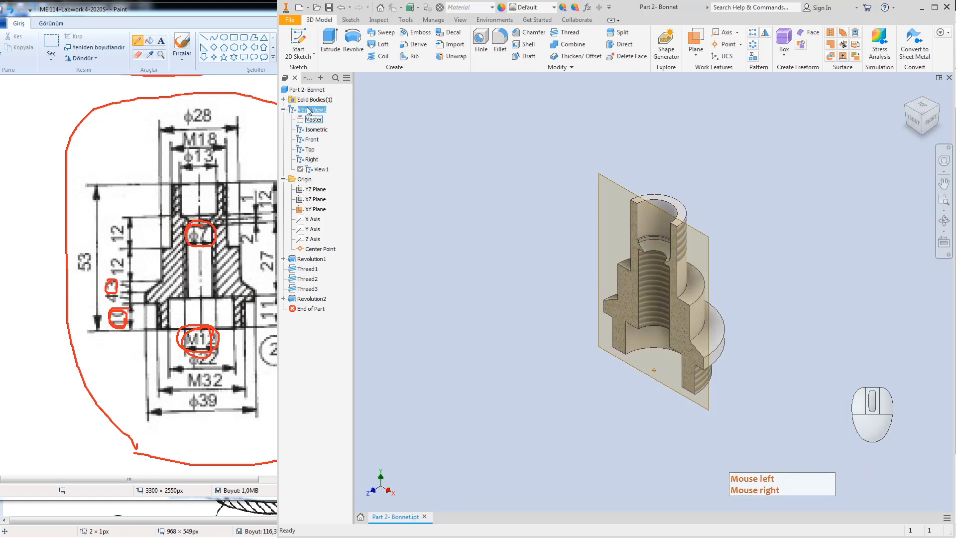
Step: Rename the new design view representation as Section and save the part
click(323, 171)
click(325, 172)
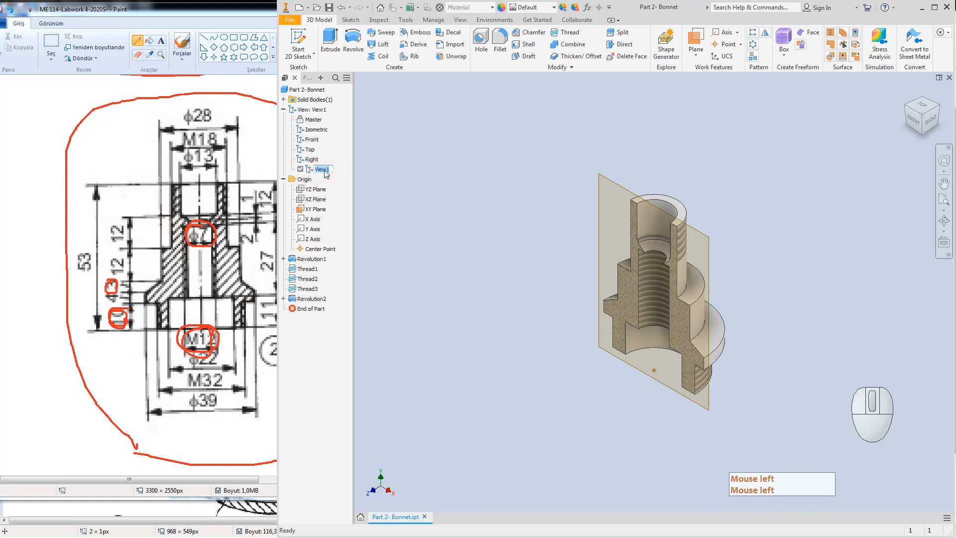
text(SECt)
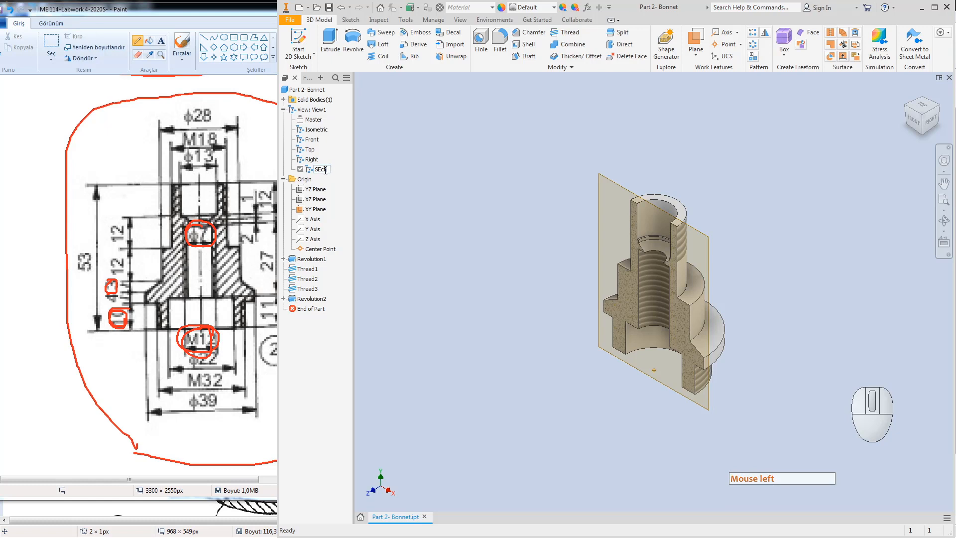
text(ion)
key(BackSpace)
key(BackSpace)
key(BackSpace)
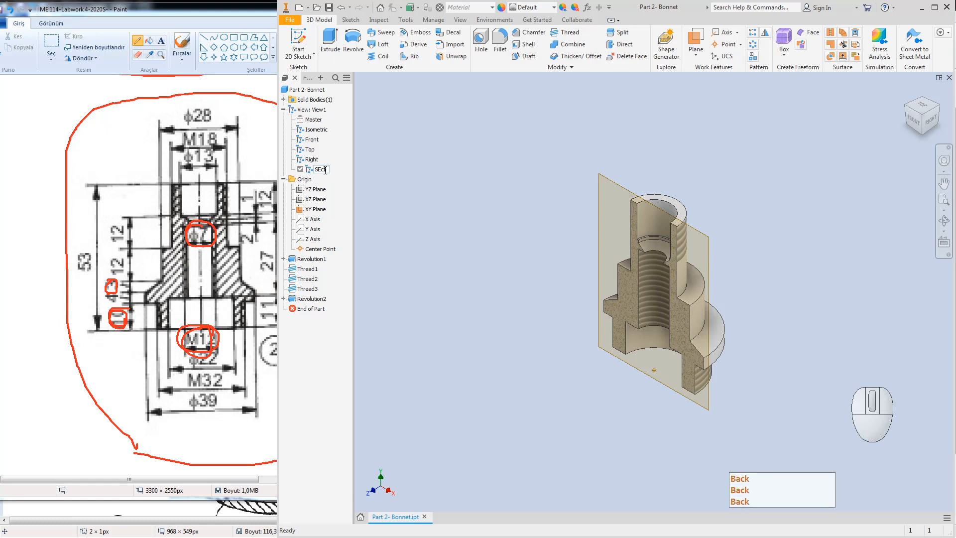
key(BackSpace)
key(BackSpace)
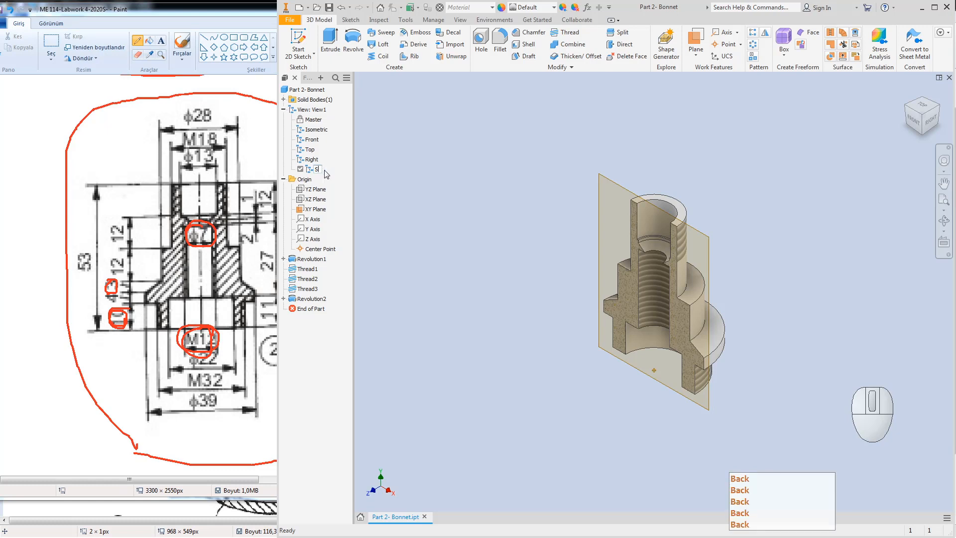
text(ection)
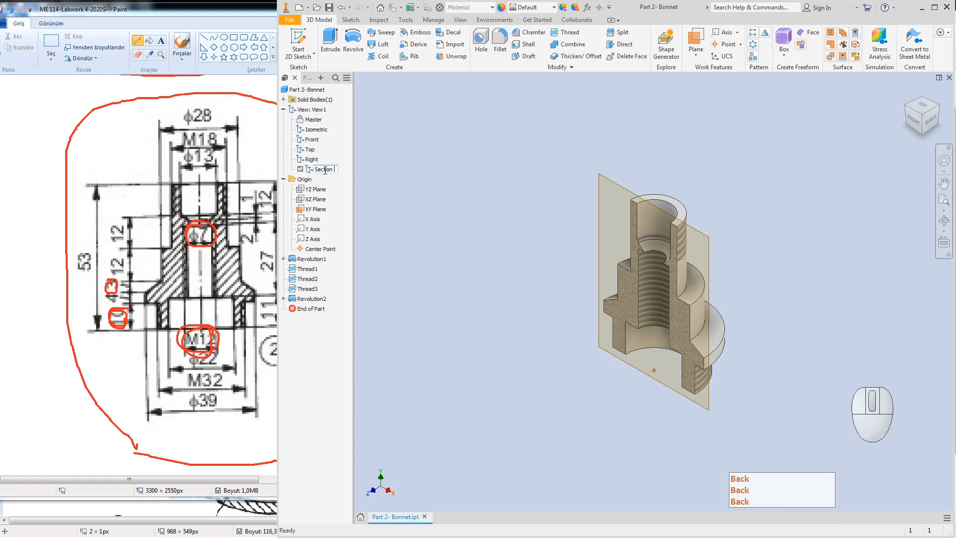
key(Return)
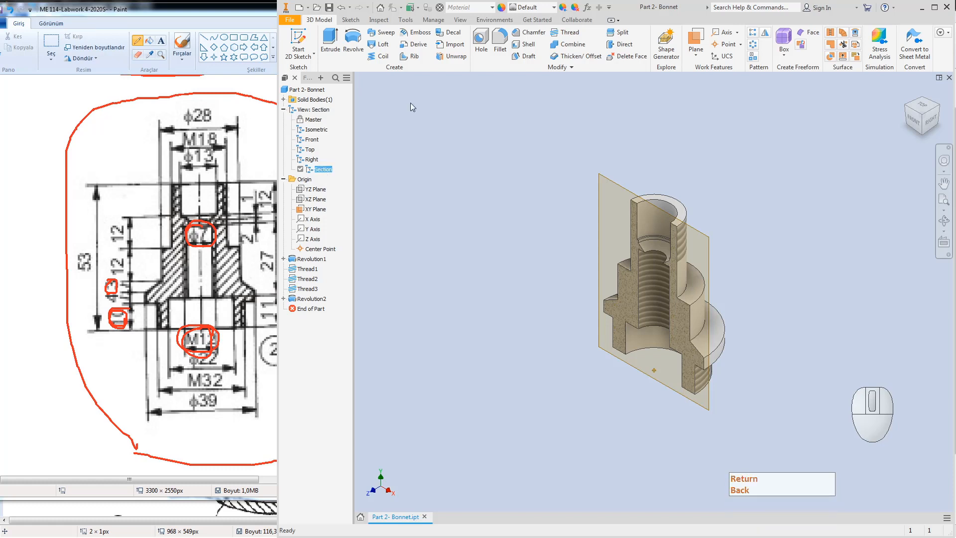
click(329, 7)
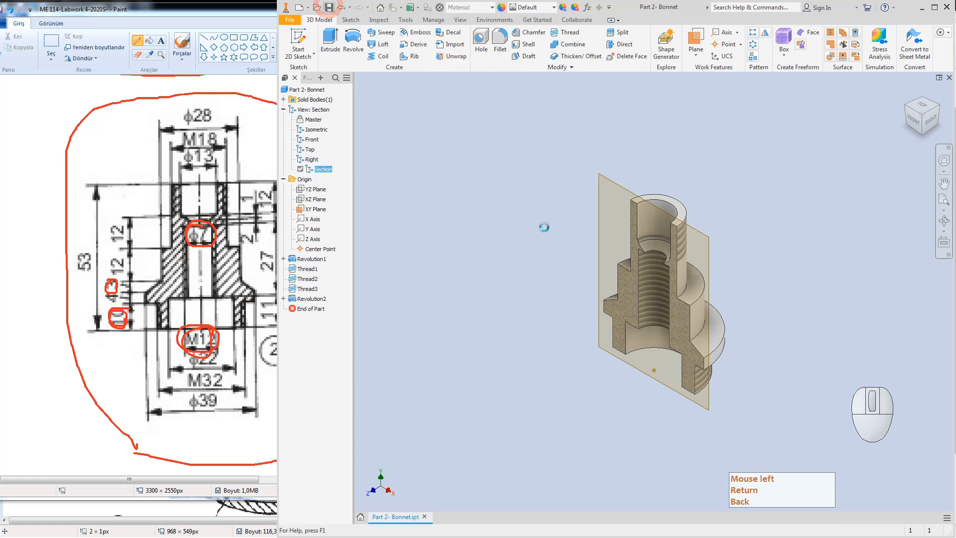
Step: Activate the Master view representation briefly, reactivate the Section view and save the part again
double_click(315, 119)
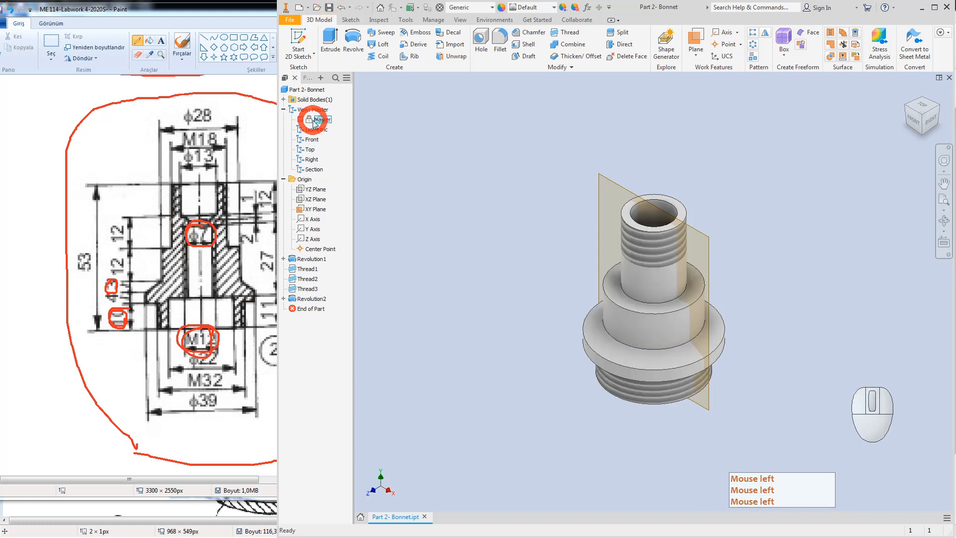
double_click(315, 169)
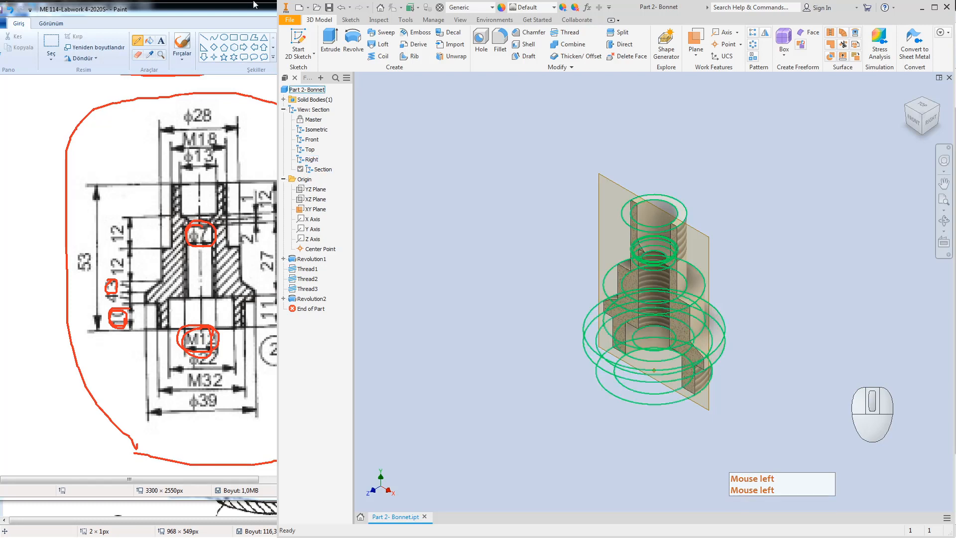
click(329, 7)
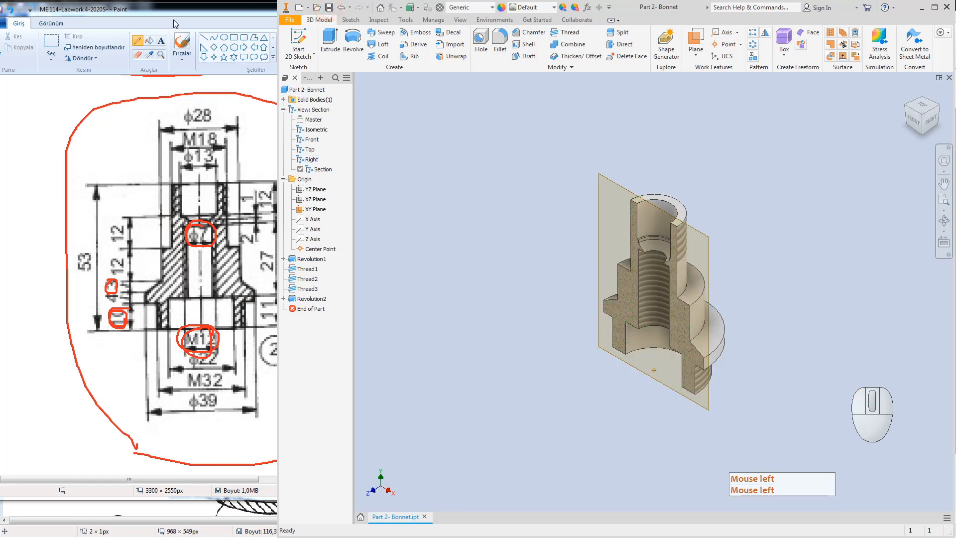
Step: Switch to Paint and locate the gland tightening nut (part 3) in the part drawings
click(175, 24)
drag(241, 479, 554, 478)
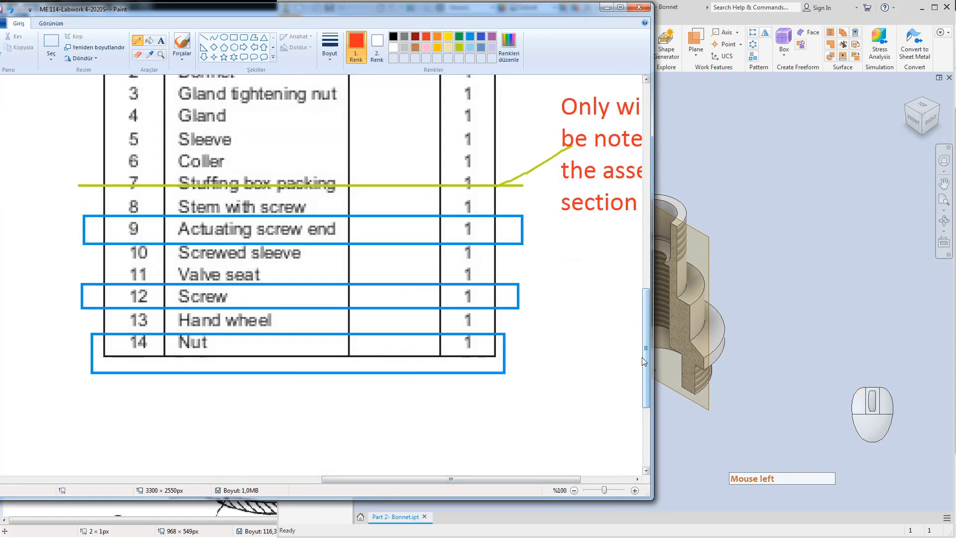
drag(644, 362, 631, 202)
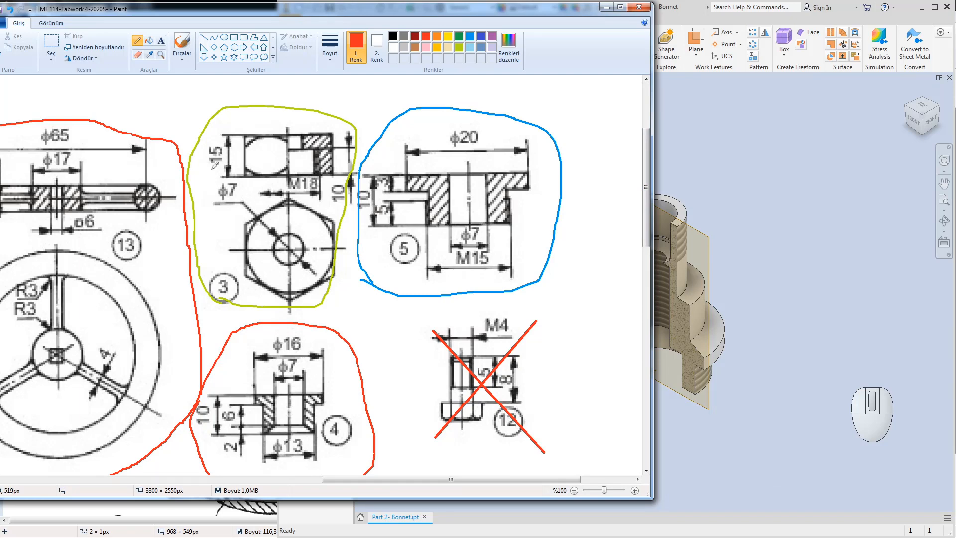
Step: Return to Inventor, close the bonnet and create a new part from the metric Standard (mm).ipt template
click(694, 10)
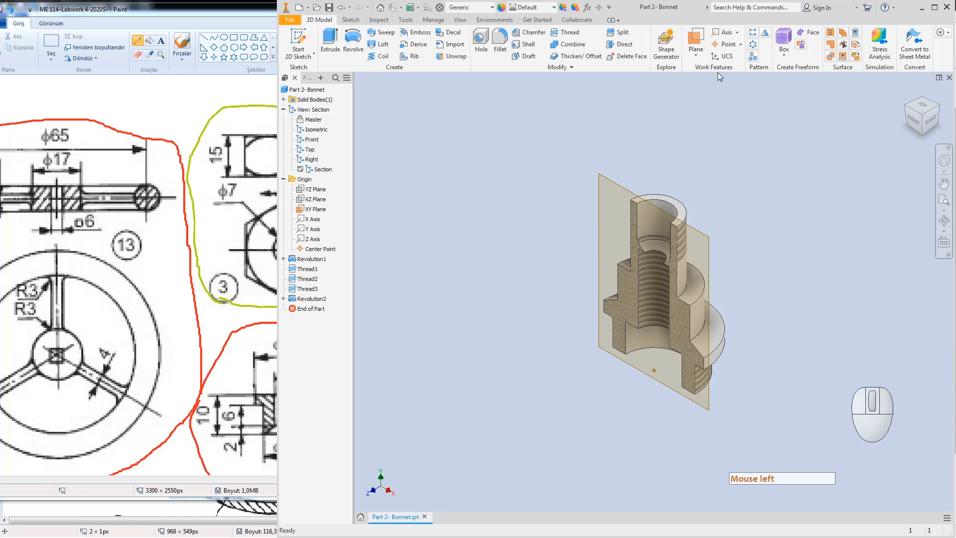
click(299, 8)
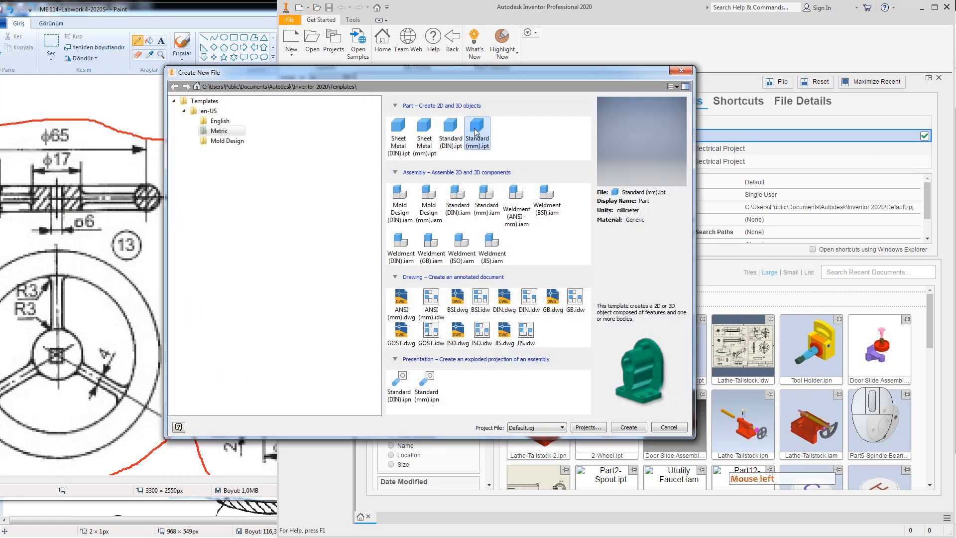
double_click(475, 132)
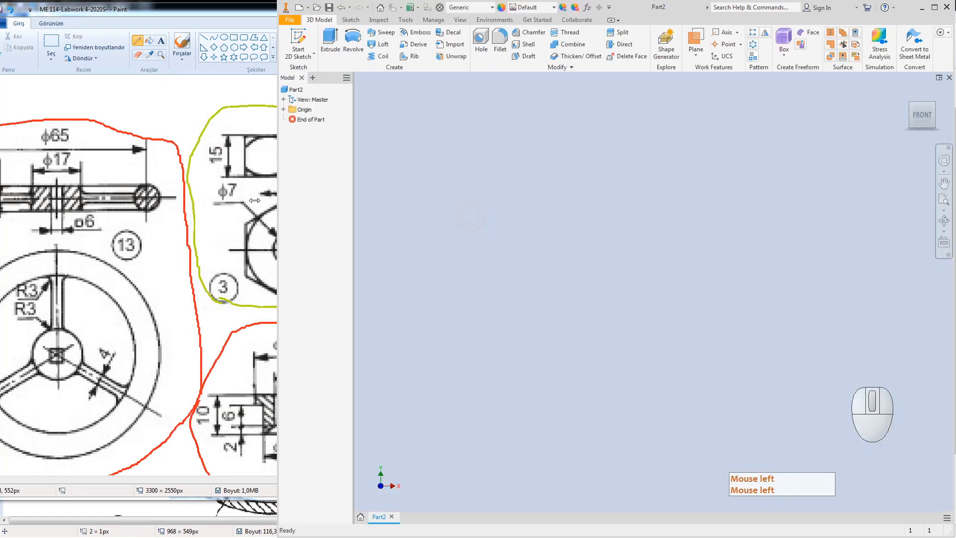
Step: Examine the gland tightening nut (3) and bonnet (2) drawings in Paint for their outer dimensions
click(224, 180)
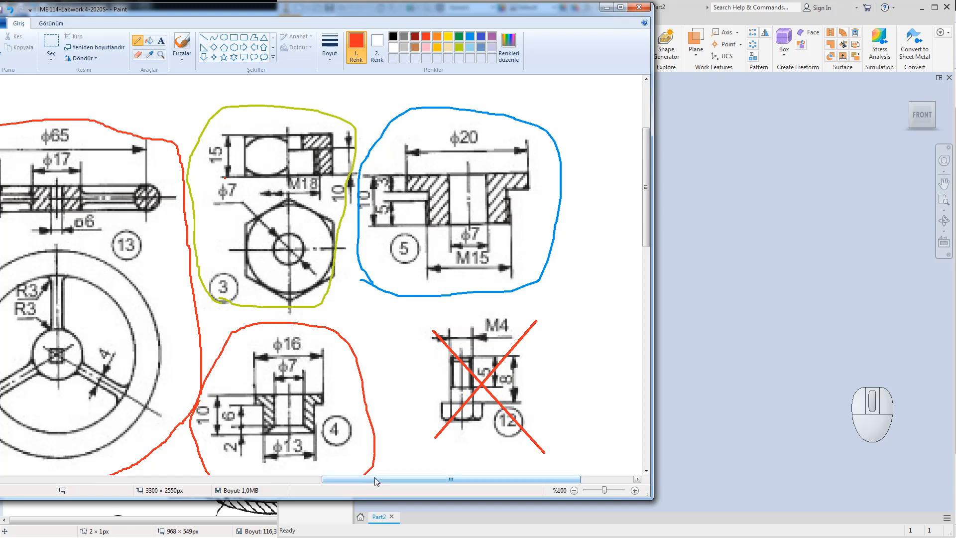
mouse_move(375, 479)
mouse_down()
mouse_move(277, 473)
mouse_move(100, 439)
mouse_up()
scroll(171, 384, down, 8)
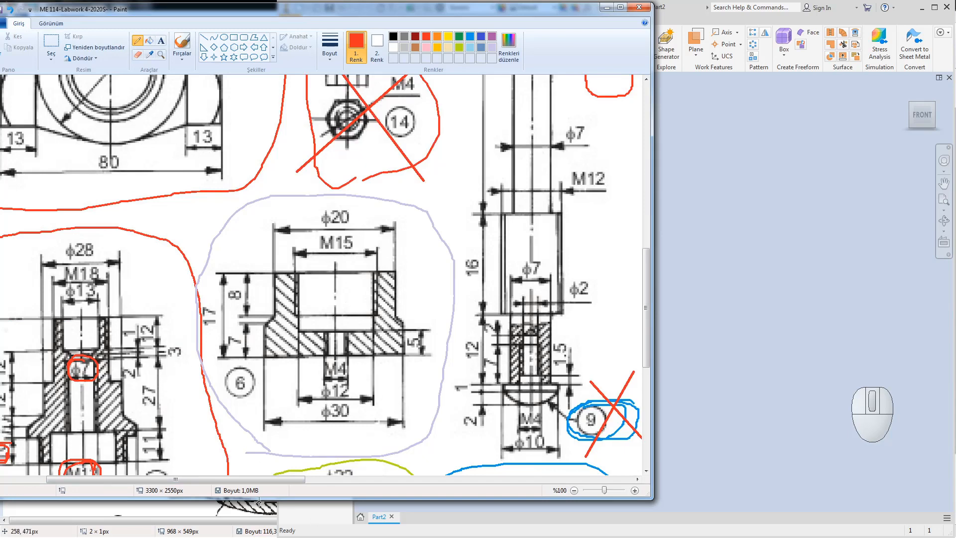
Step: On the valve assembly drawing in Paint, draw pencil lines from both outer edges of nut 3 down to the bonnet's wider section
click(181, 511)
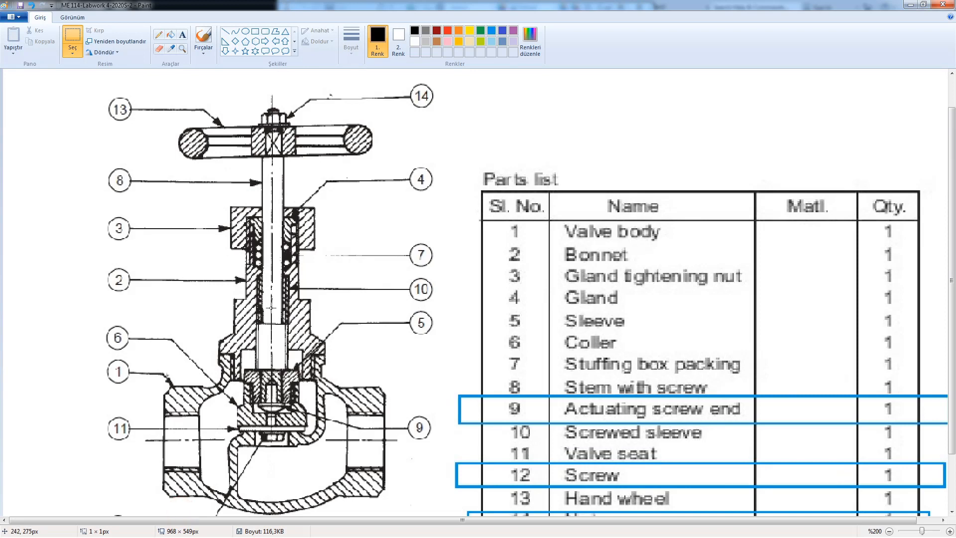
drag(233, 312, 233, 220)
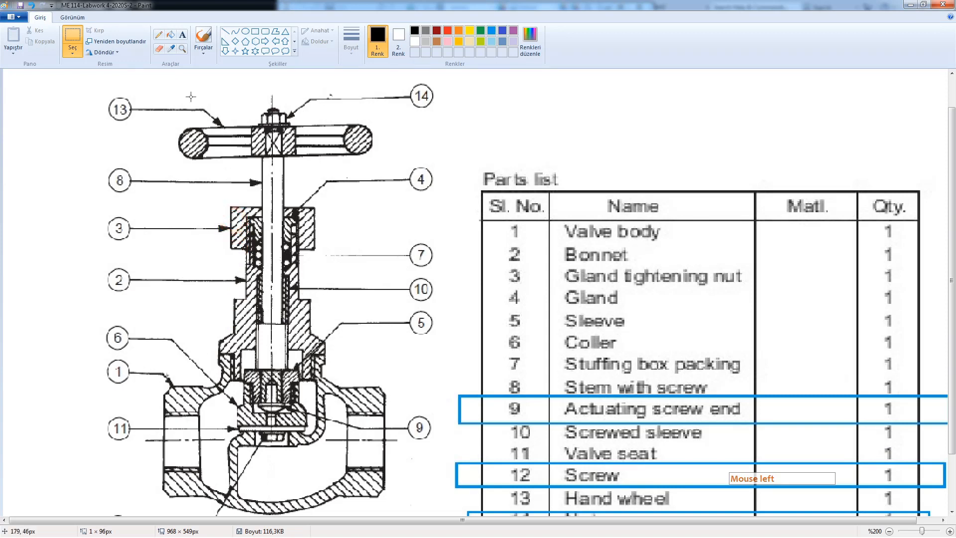
click(159, 36)
drag(232, 230, 234, 304)
drag(315, 242, 314, 316)
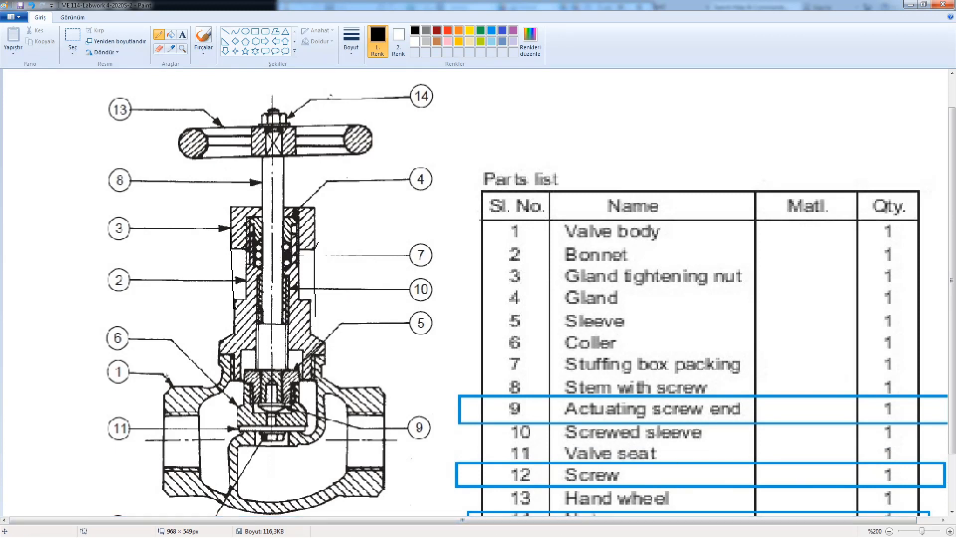
Step: Switch to Inventor and make the new part's origin centre point and XY plane visible
click(199, 537)
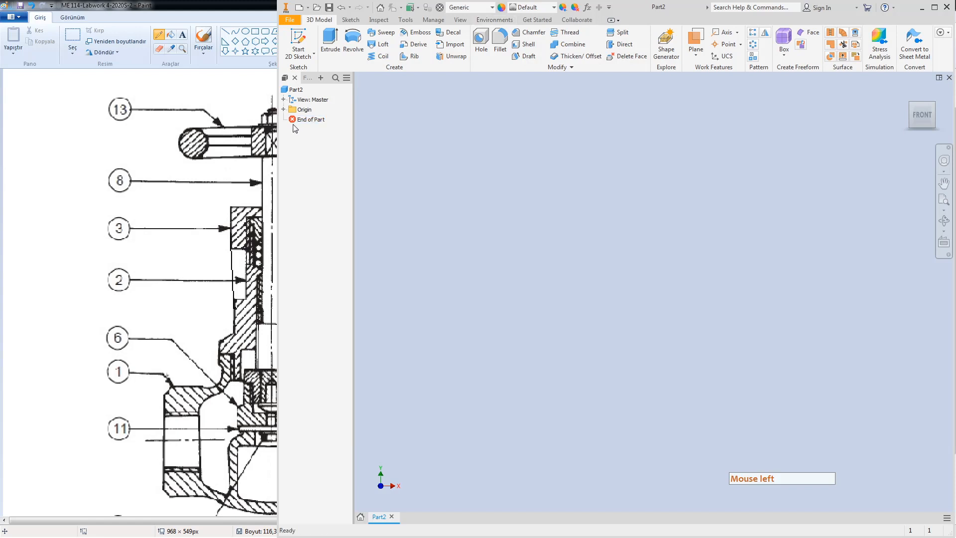
click(284, 109)
click(318, 180)
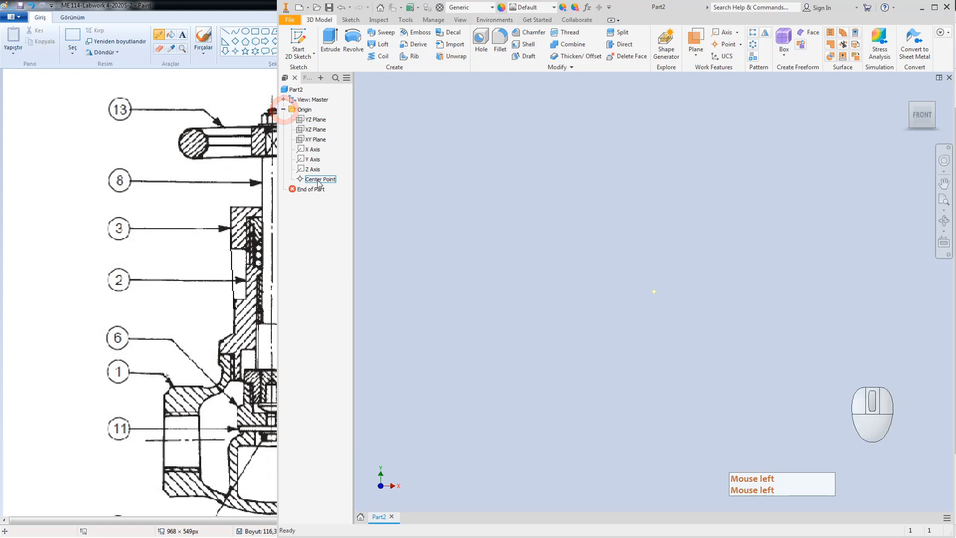
right_click(319, 182)
click(347, 232)
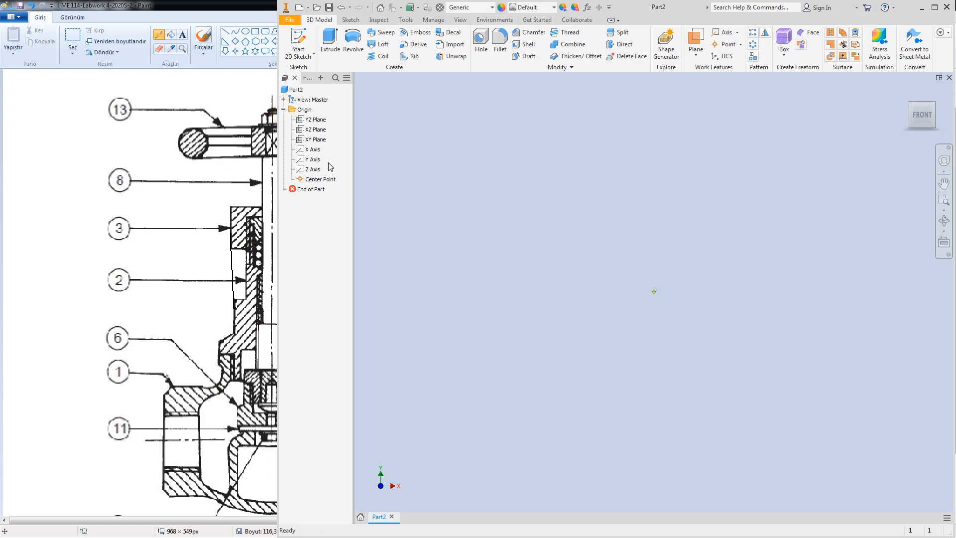
click(315, 140)
right_click(316, 139)
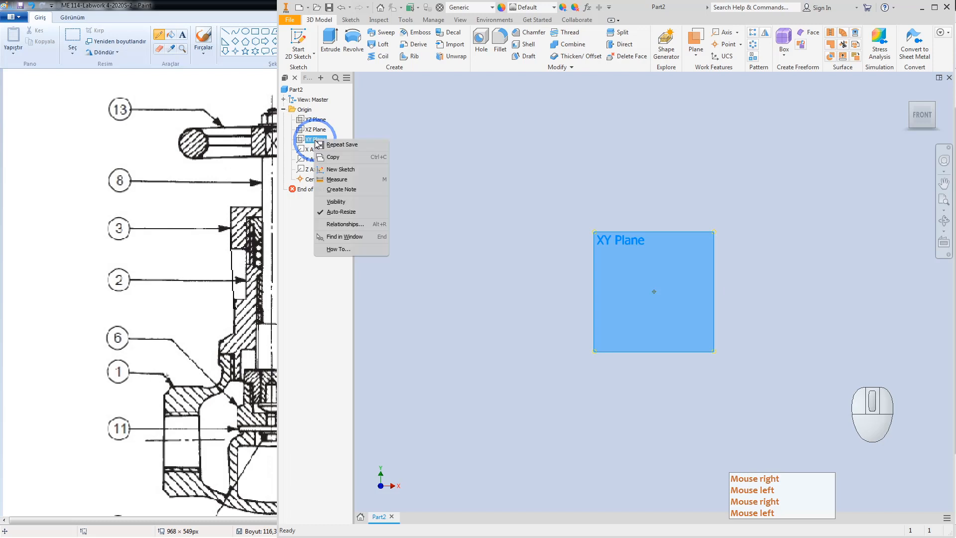
click(345, 203)
click(479, 203)
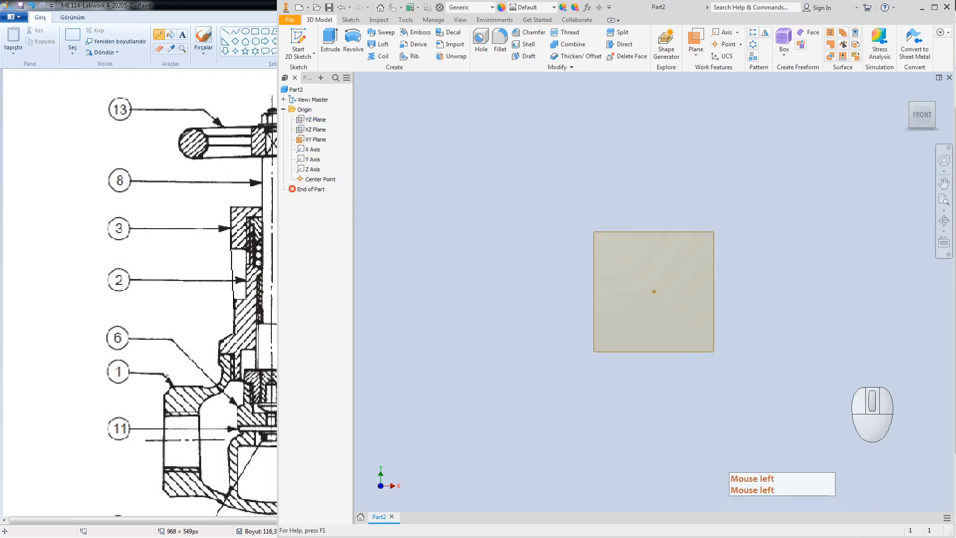
Step: Open the part drawings in Paint and place the gland tightening nut (3) drawing beside the Inventor model area
click(303, 536)
click(319, 498)
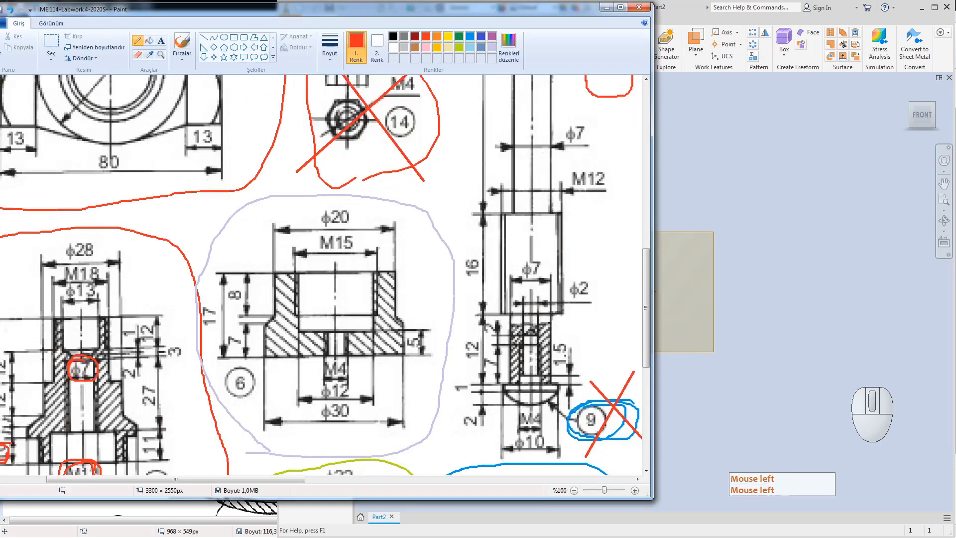
scroll(486, 217, up, 10)
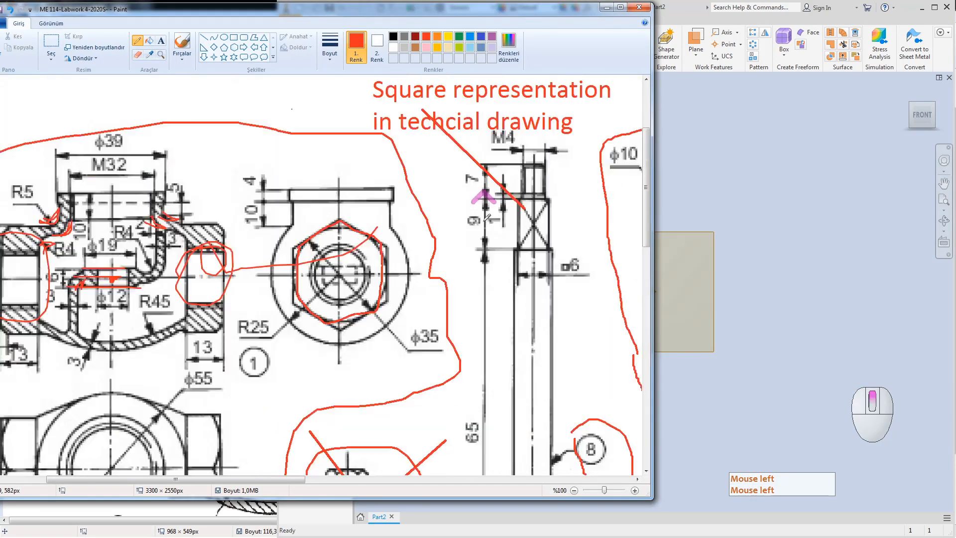
drag(301, 483, 555, 490)
click(681, 9)
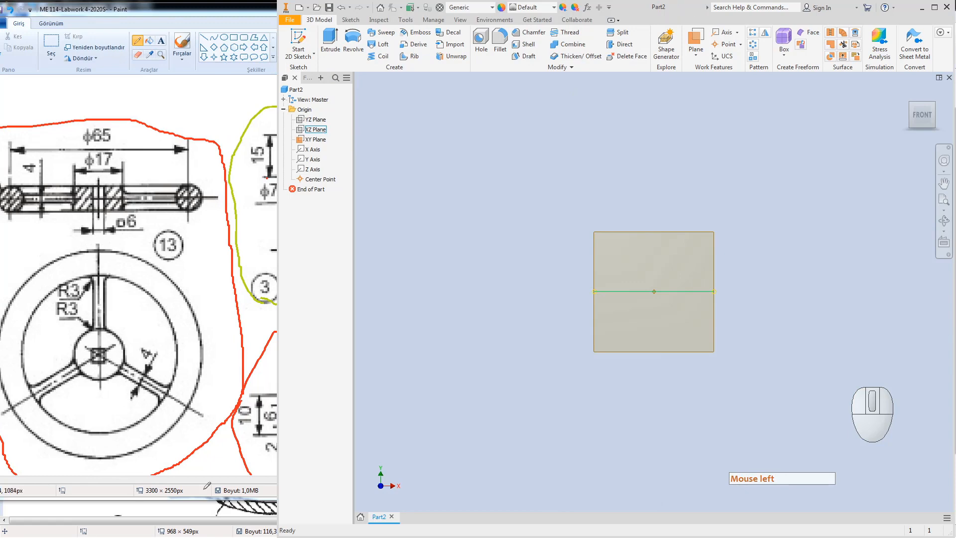
click(215, 481)
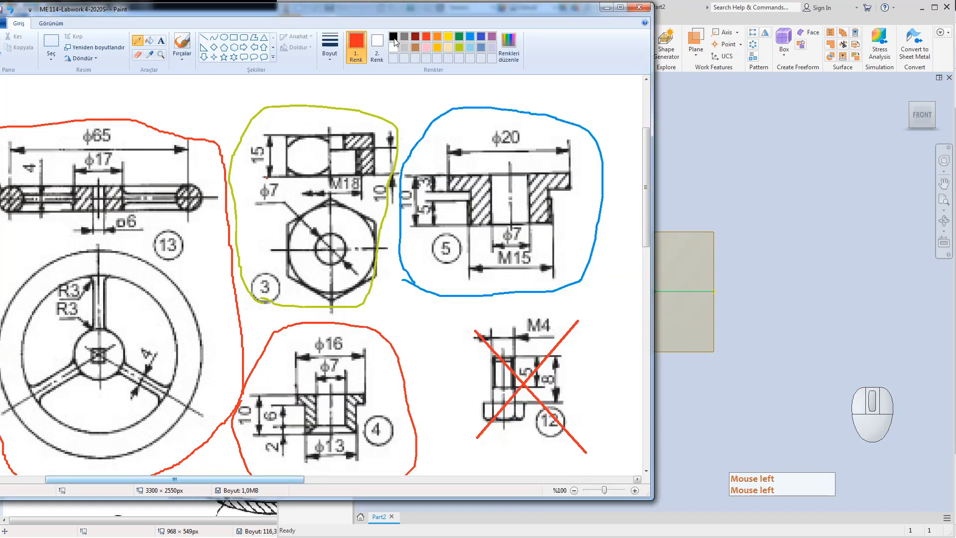
drag(394, 10, 183, 26)
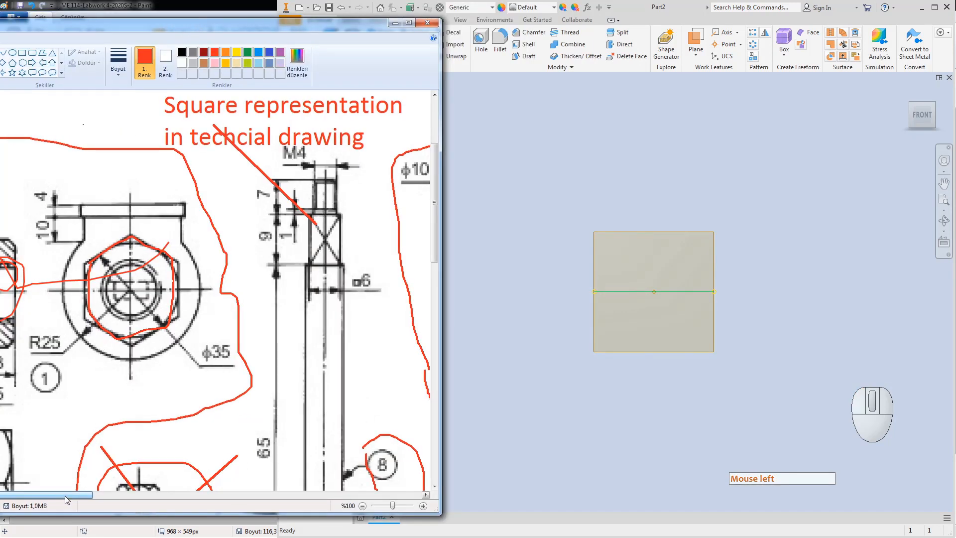
mouse_move(67, 499)
mouse_down()
mouse_move(266, 495)
mouse_move(291, 506)
mouse_up()
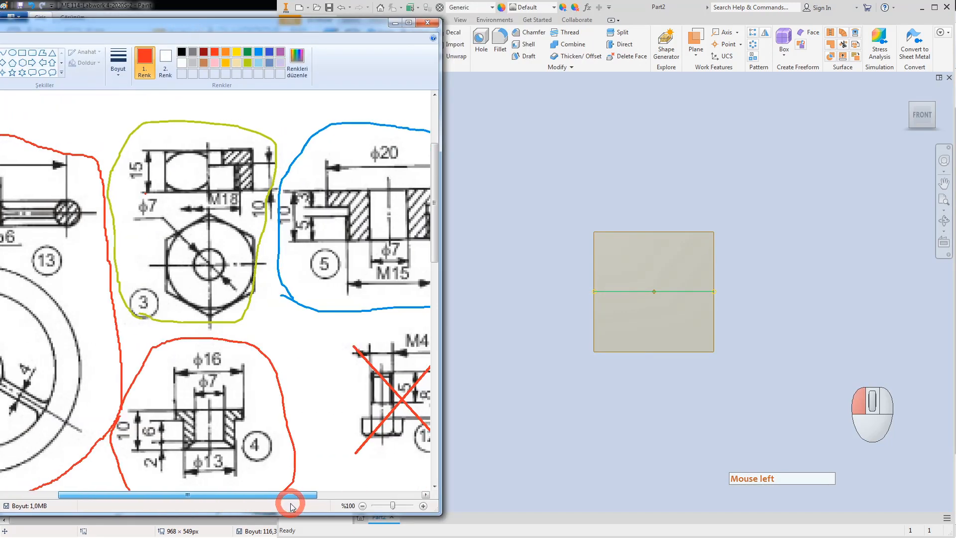
click(629, 158)
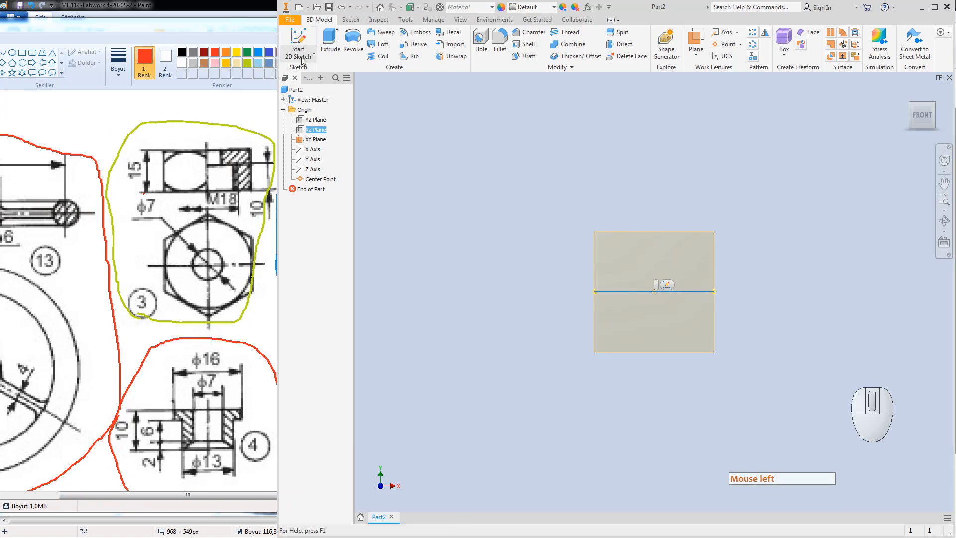
click(299, 39)
click(567, 256)
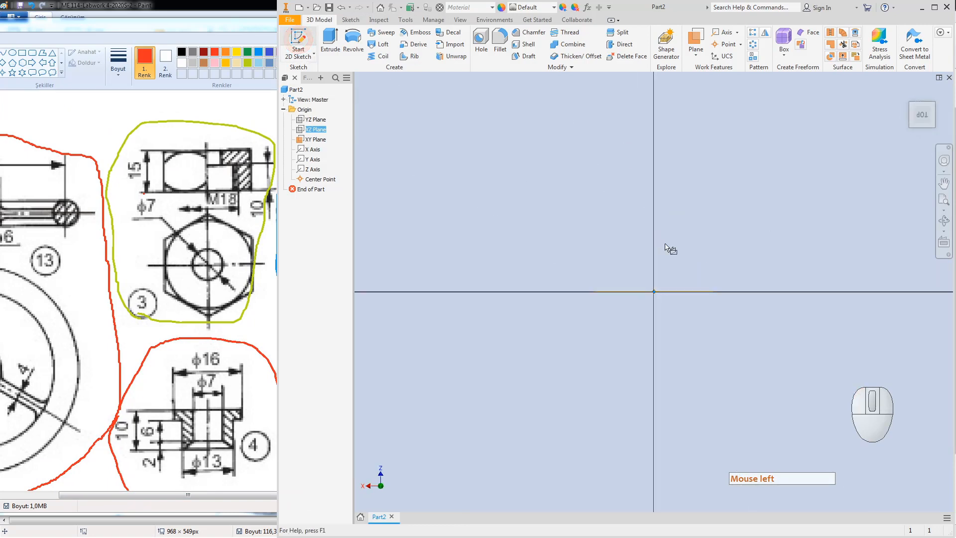
click(846, 49)
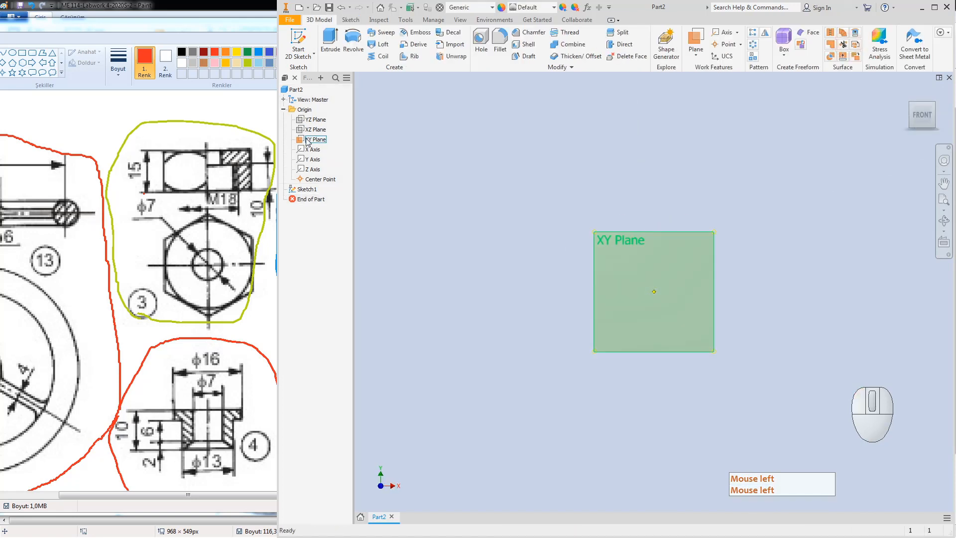
Step: Start a sketch on the XY plane and draw a six-sided polygon centred on the origin
click(298, 39)
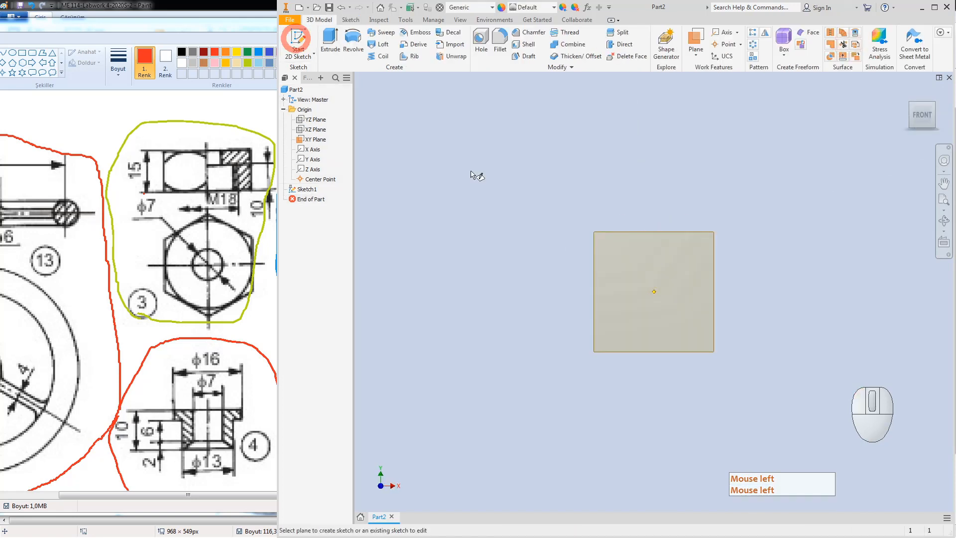
click(647, 232)
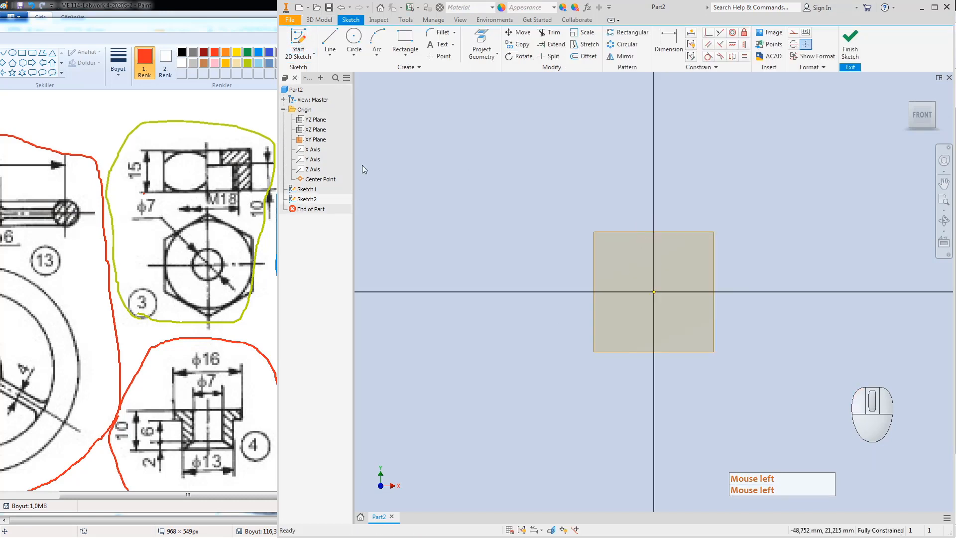
click(405, 50)
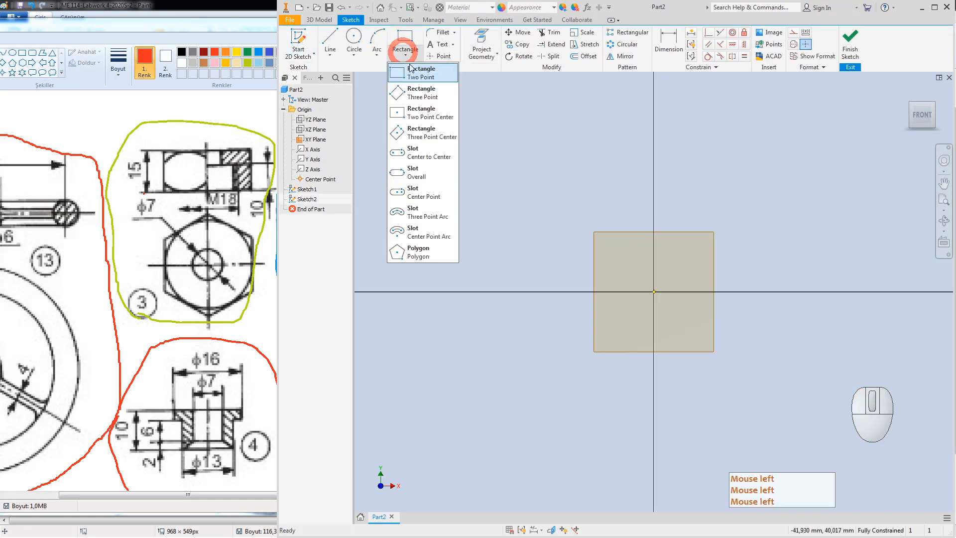
click(410, 253)
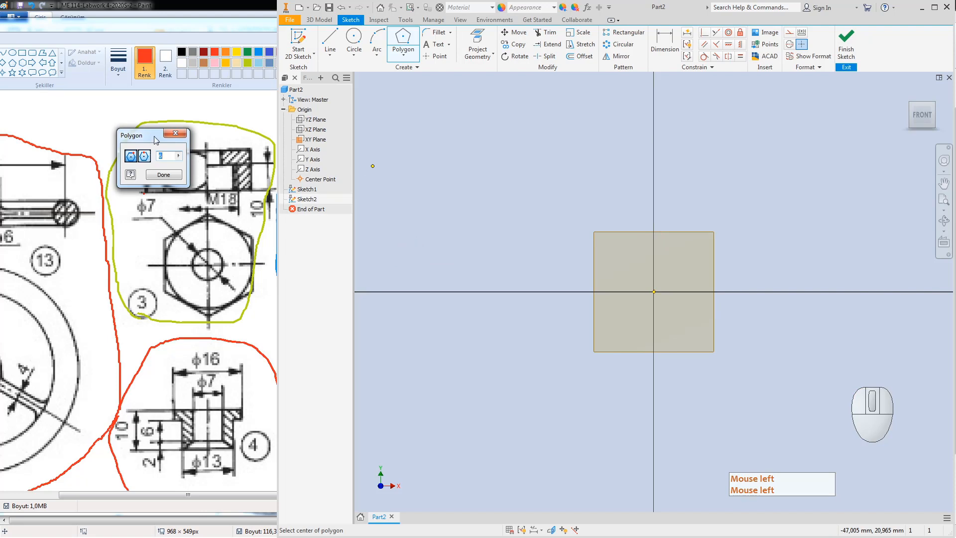
drag(156, 140, 462, 152)
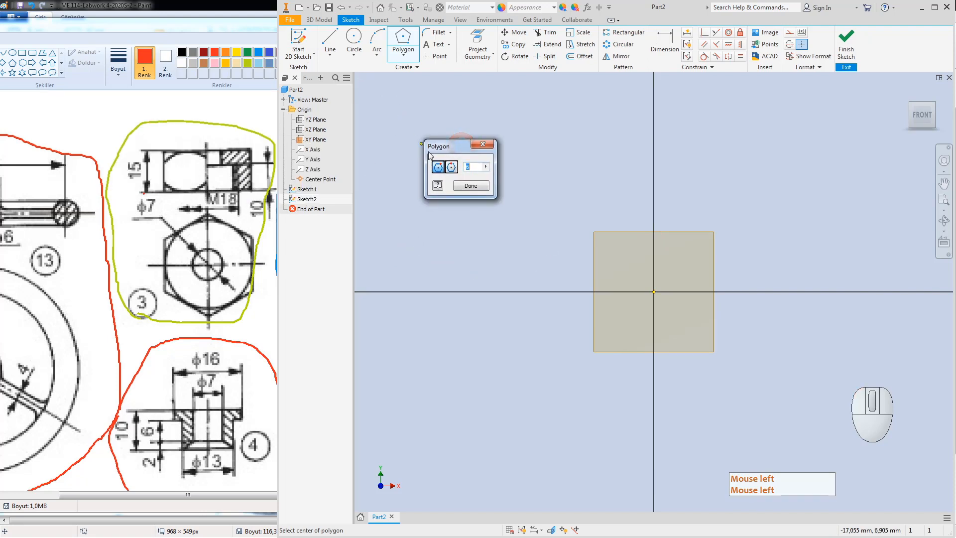
click(654, 291)
click(599, 337)
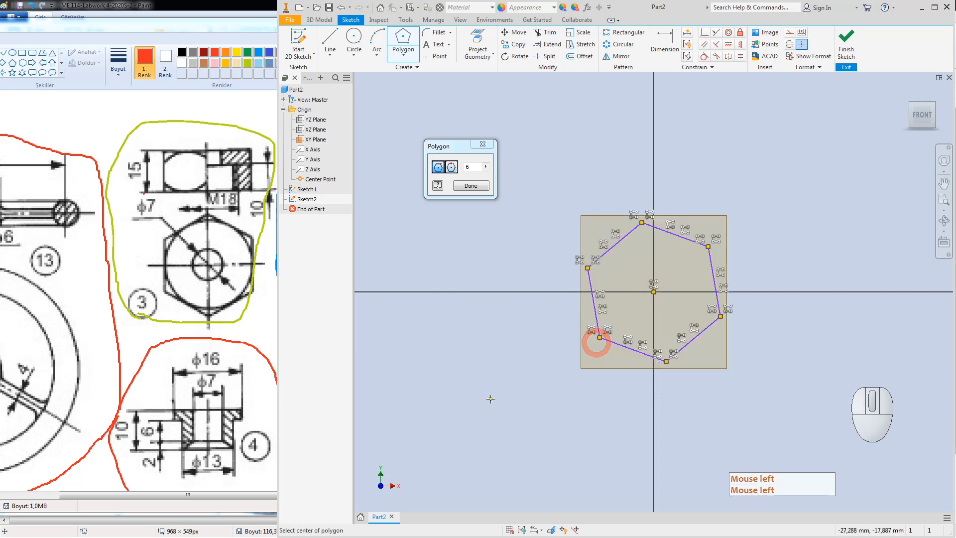
key(Escape)
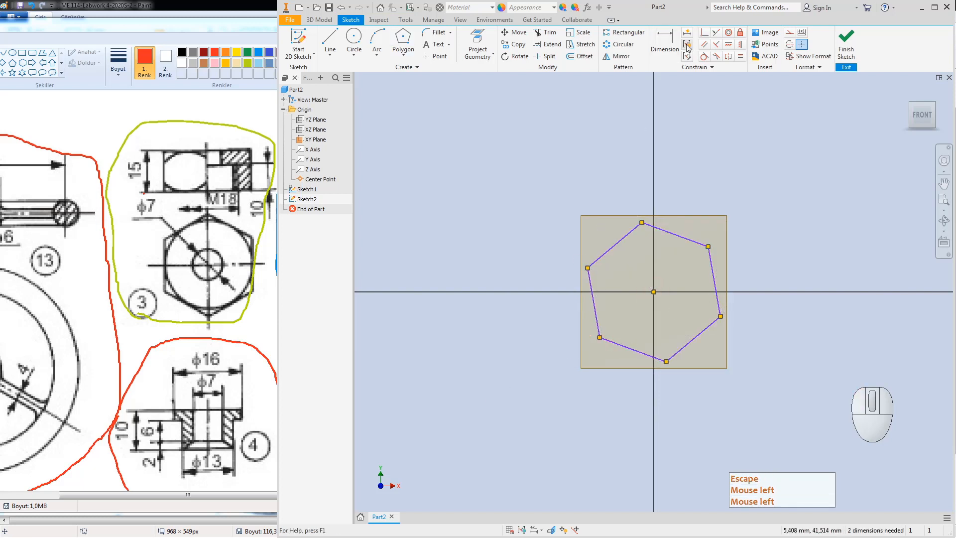
Step: Constrain one side of the hexagon to be vertical so a corner points straight up
click(738, 46)
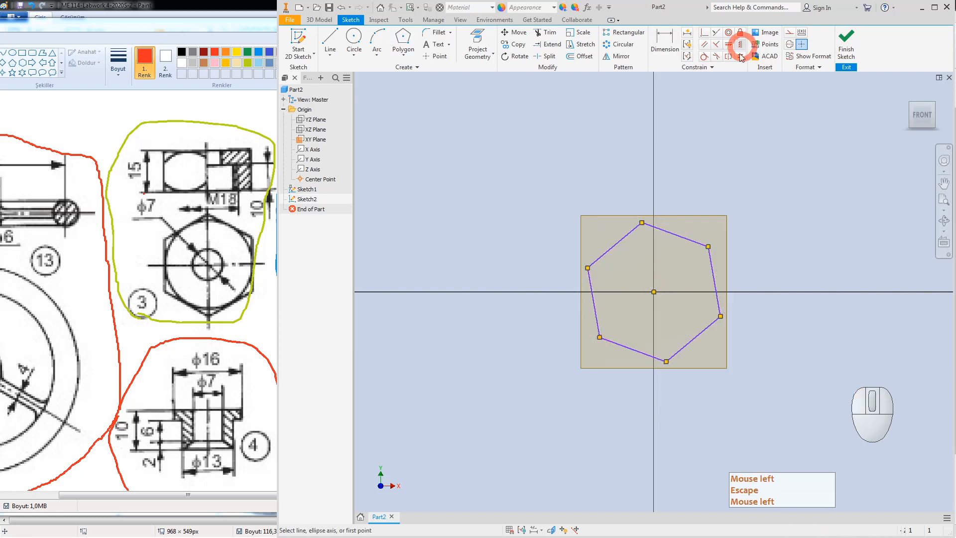
click(712, 269)
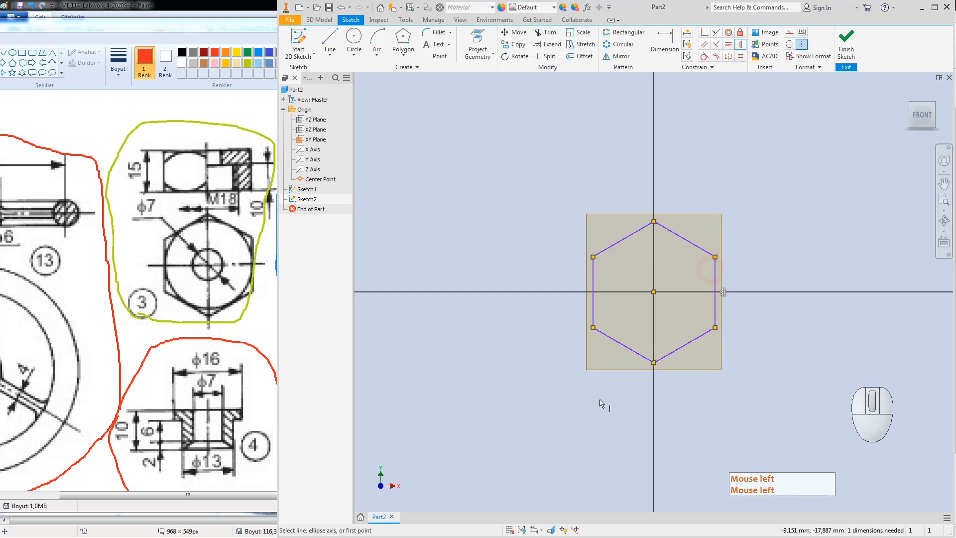
key(Escape)
Step: Draw a circle about 16.5 mm in diameter centred on the origin and make it tangent to the hexagon's vertical side
click(354, 36)
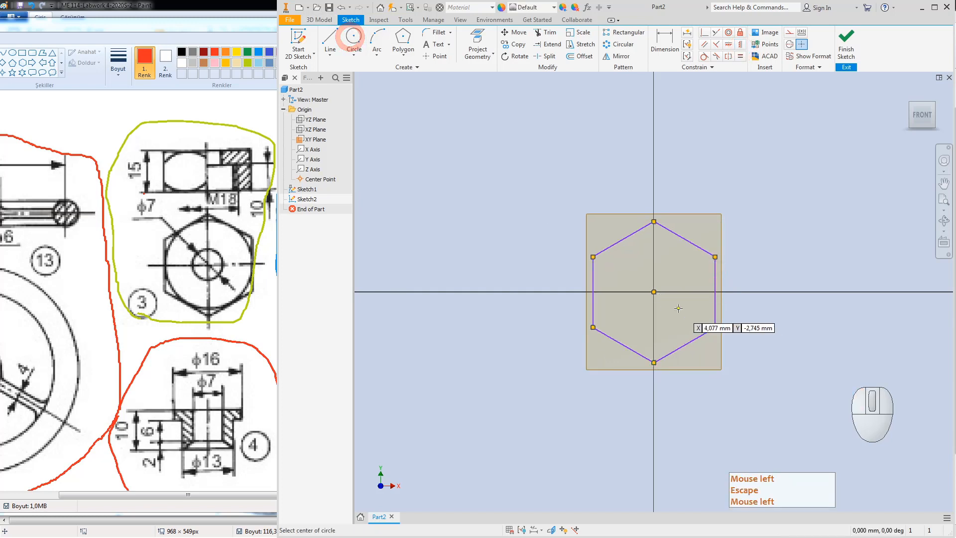
click(654, 292)
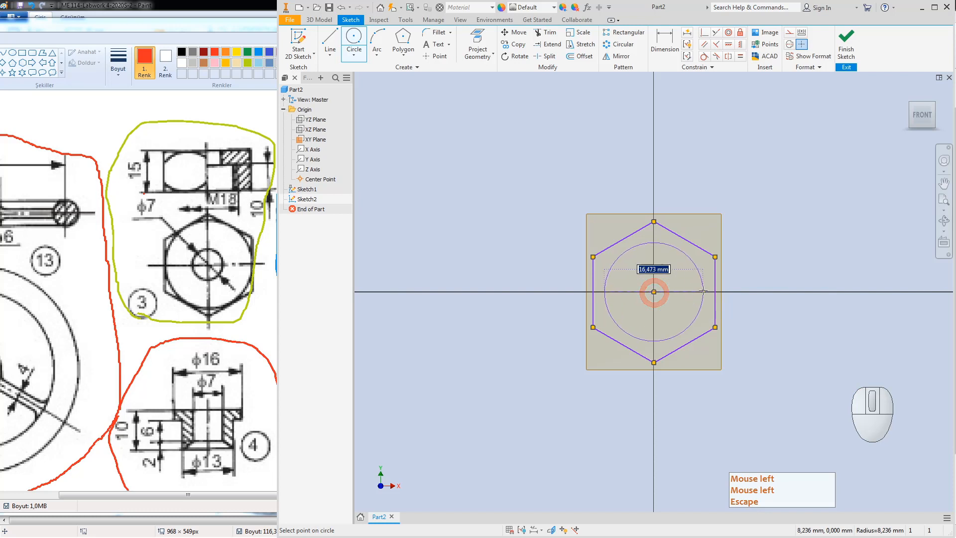
click(703, 292)
click(653, 221)
click(704, 57)
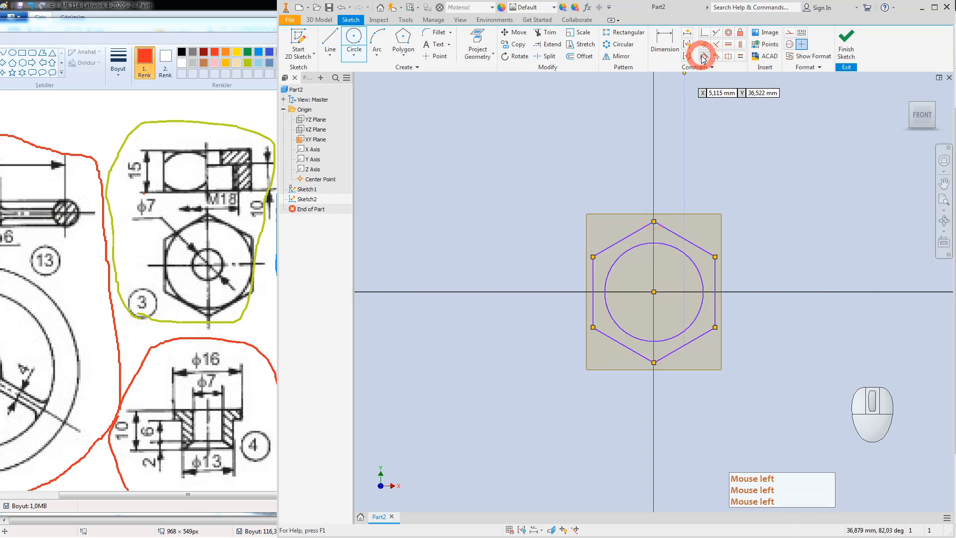
click(694, 262)
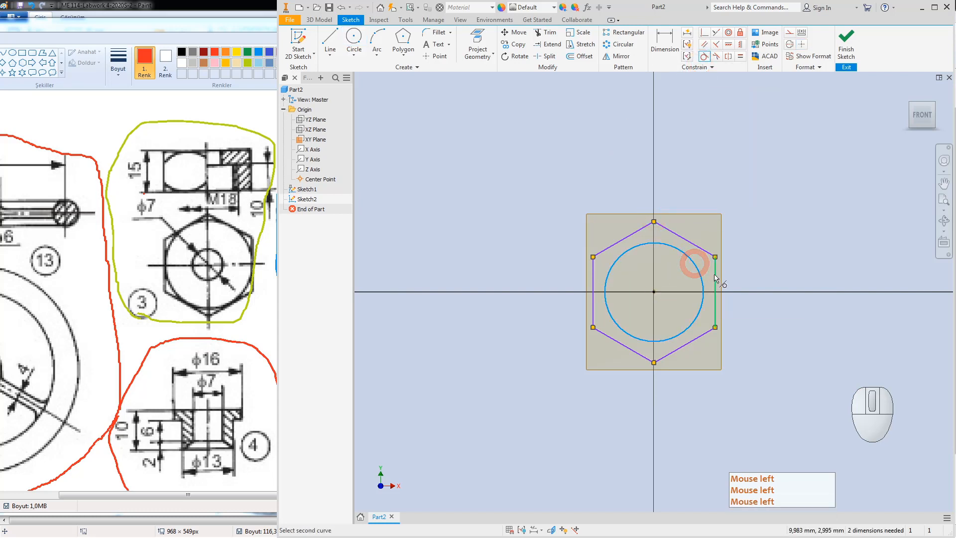
click(715, 279)
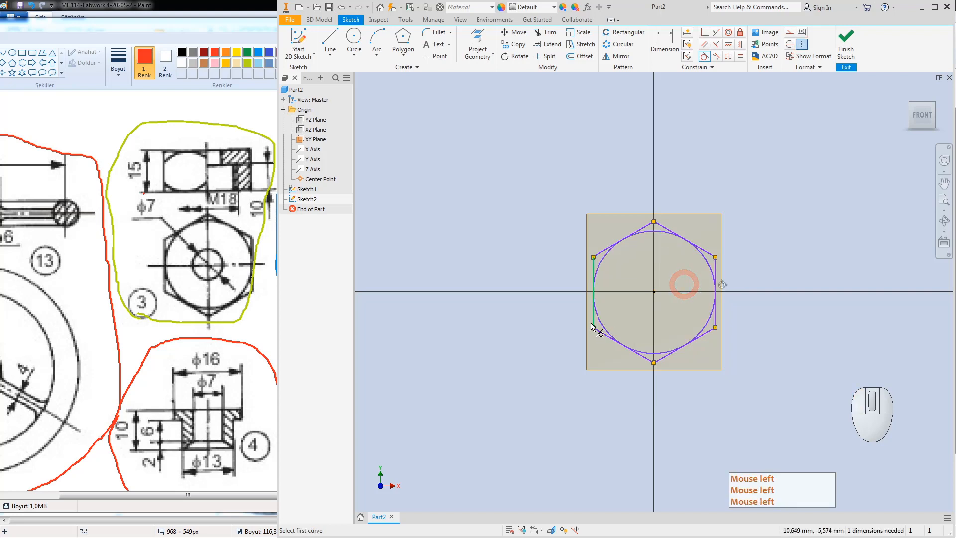
Step: Switch to Paint and place the bonnet (2) drawing beside the Inventor model area
click(129, 505)
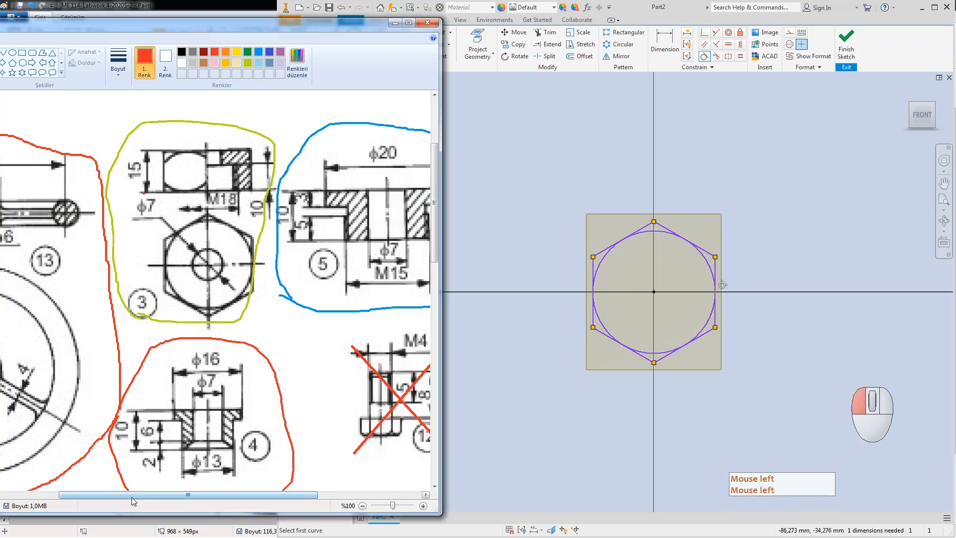
drag(140, 499, 31, 496)
drag(433, 242, 424, 438)
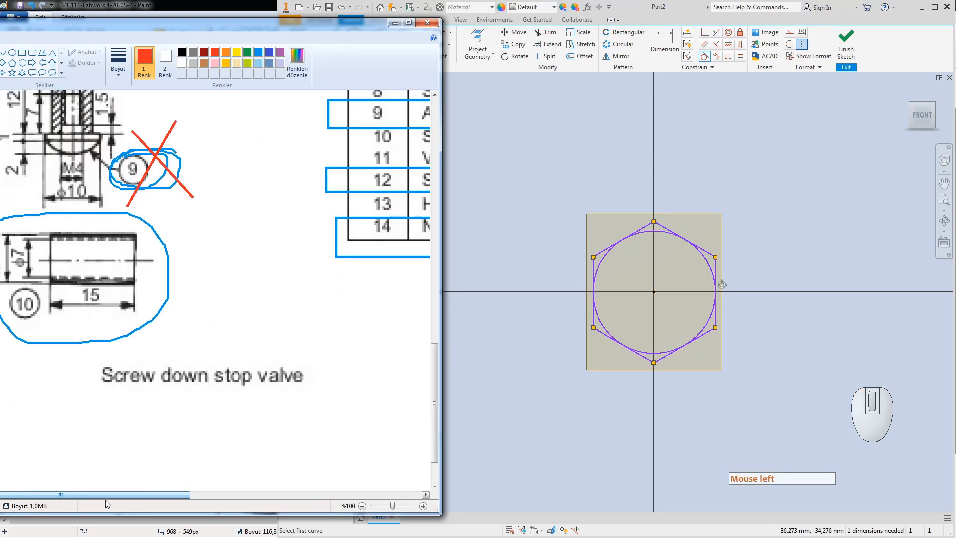
drag(115, 498, 1, 494)
click(1, 494)
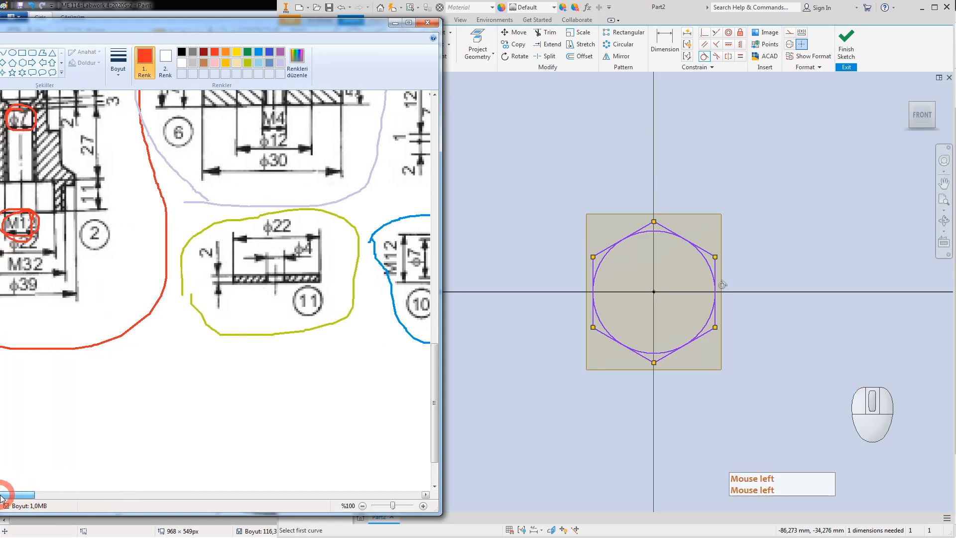
click(7, 495)
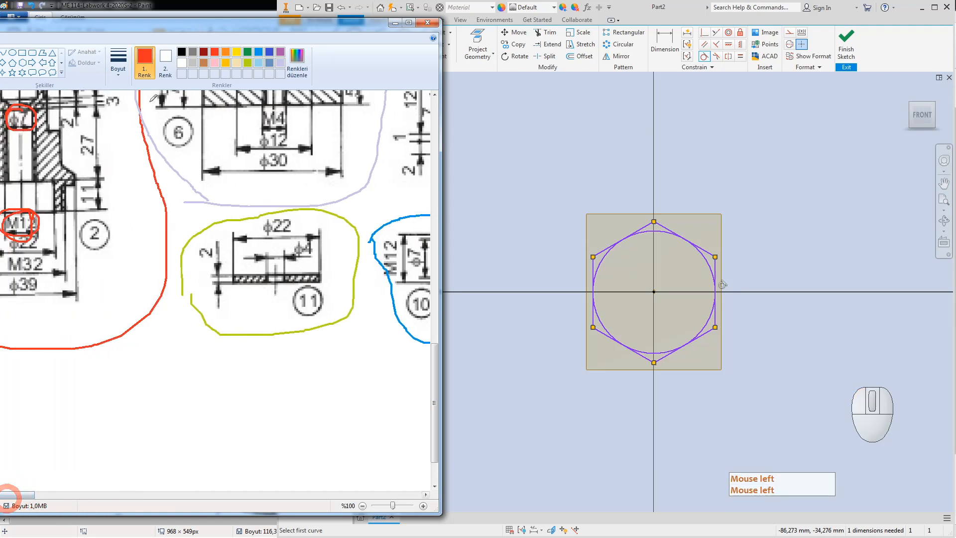
mouse_move(164, 24)
mouse_down()
mouse_move(256, 22)
mouse_move(324, 55)
mouse_up()
click(251, 195)
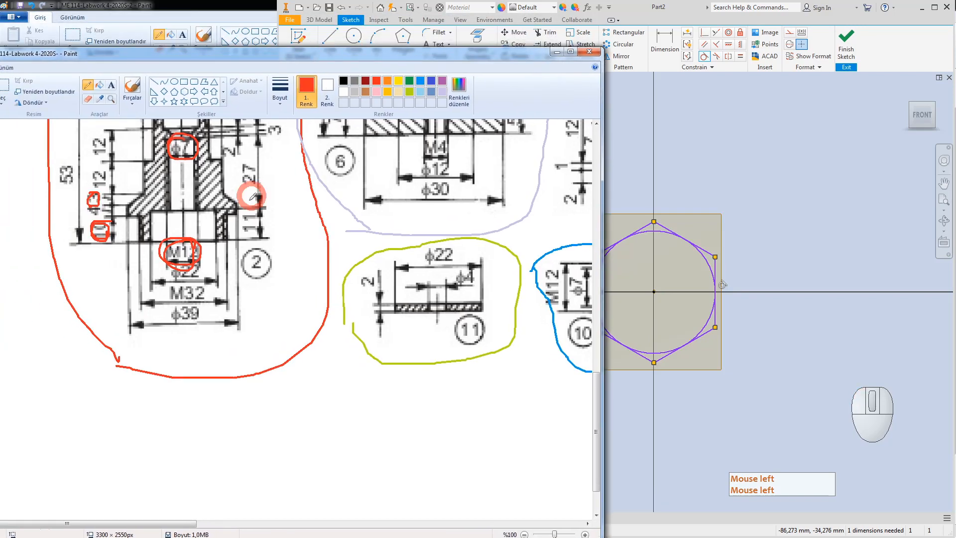
scroll(231, 253, up, 2)
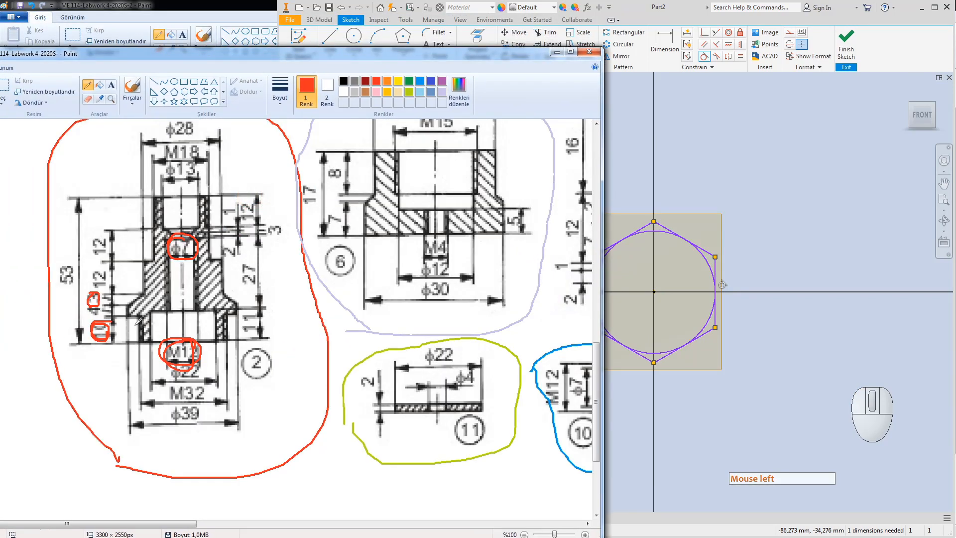
Step: Mark the bonnet's sloped shoulder and circle its ø28 dimension in red, and return to the Inventor sketch
drag(128, 307, 131, 293)
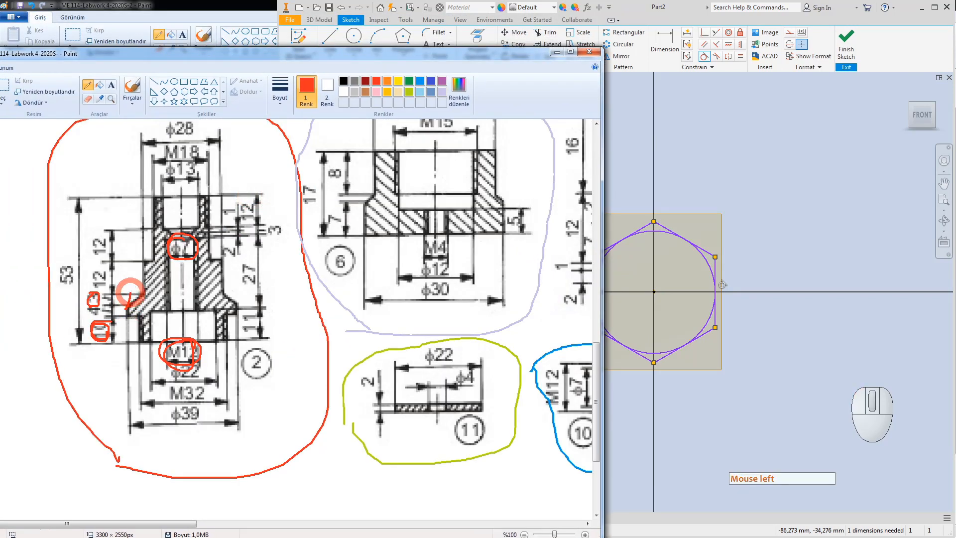
mouse_move(191, 123)
mouse_down()
mouse_move(174, 132)
mouse_move(198, 124)
mouse_move(191, 119)
mouse_up()
click(670, 11)
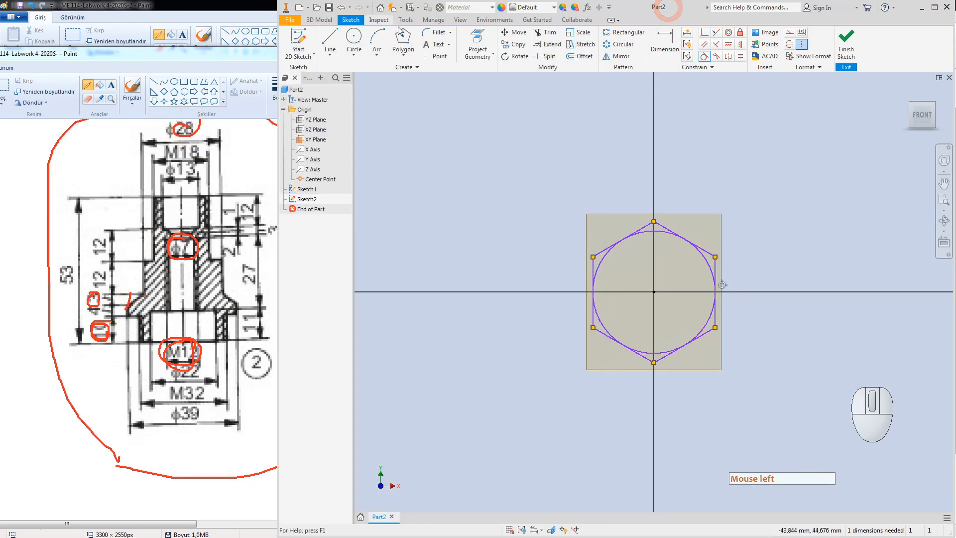
Step: Dimension the diameter of the circle inscribed in the hexagon and set it to 28 mm
click(659, 49)
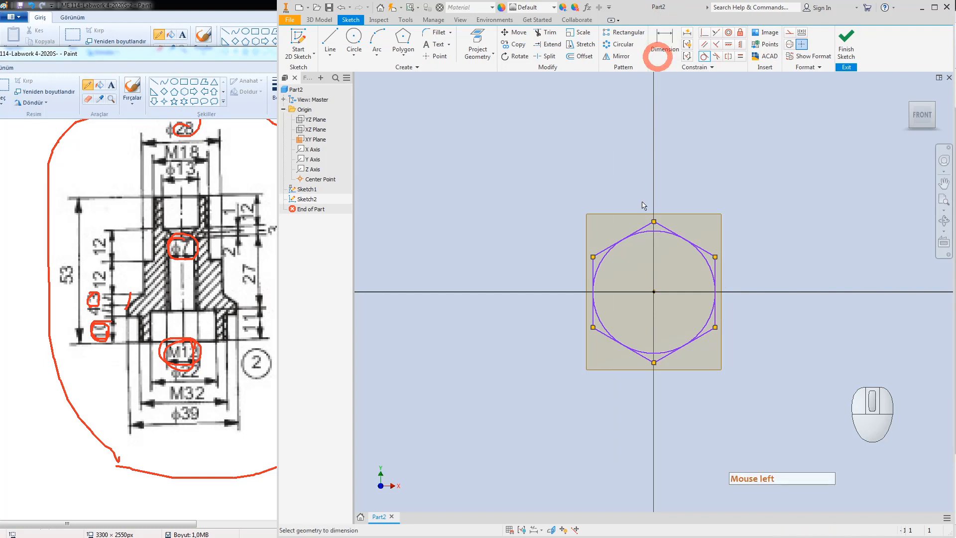
click(599, 267)
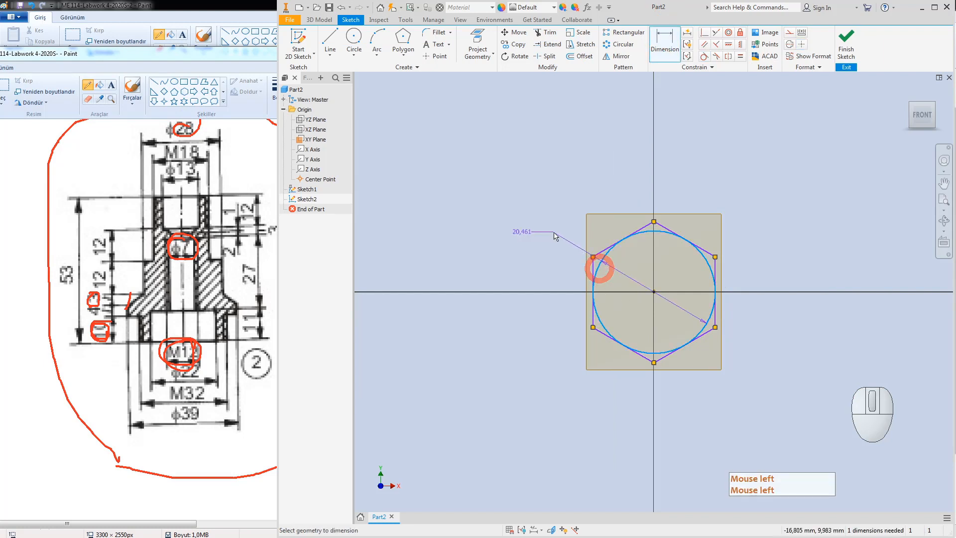
click(553, 232)
text(28)
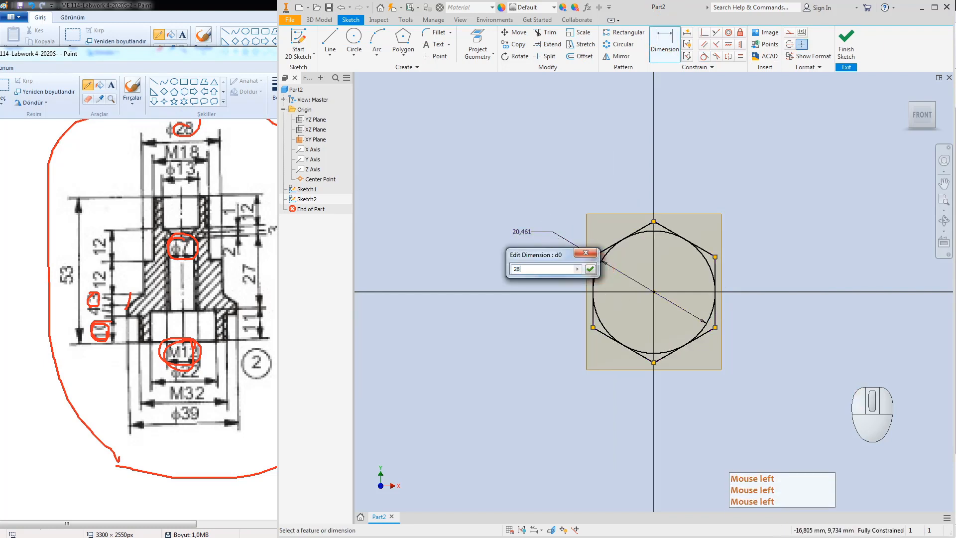
key(Return)
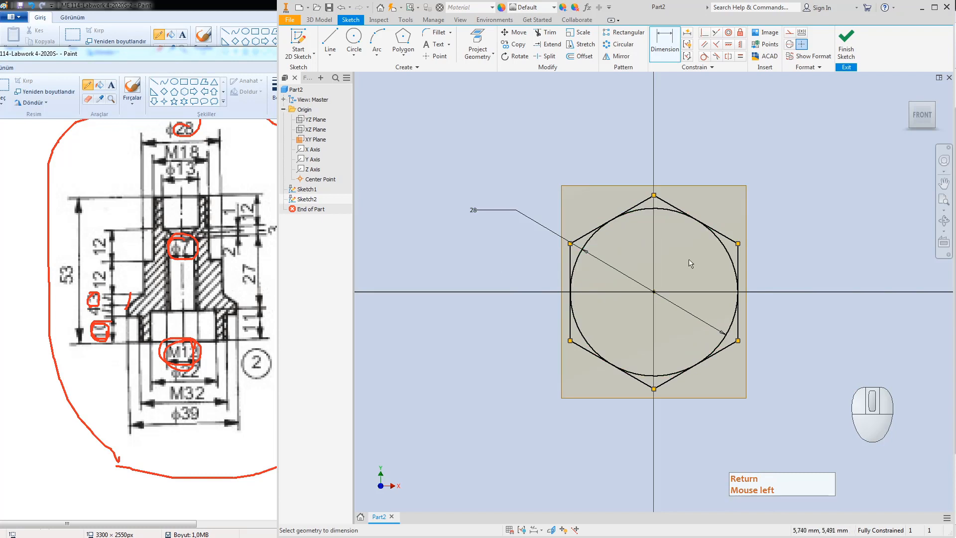
key(Escape)
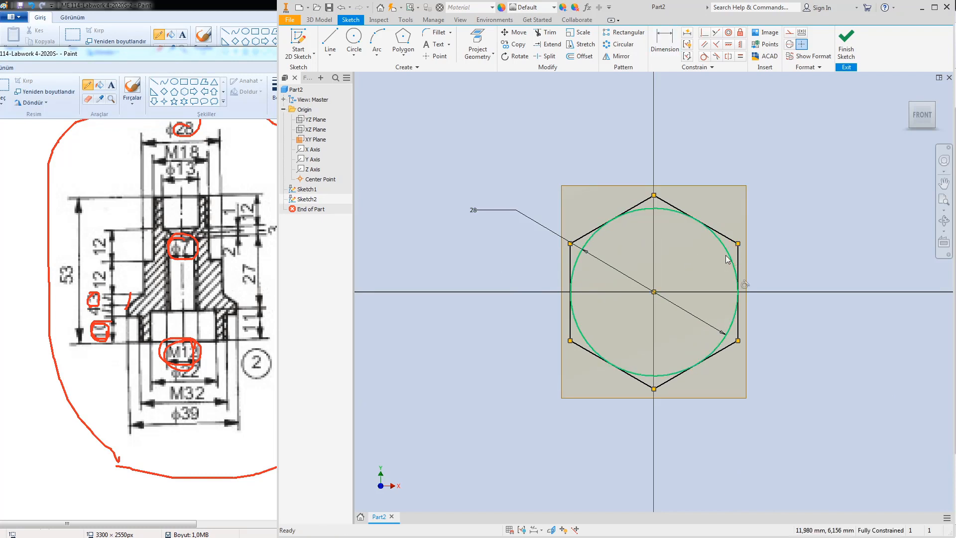
Step: Convert the 28 mm inscribed circle to construction geometry
right_click(725, 255)
click(757, 253)
click(811, 230)
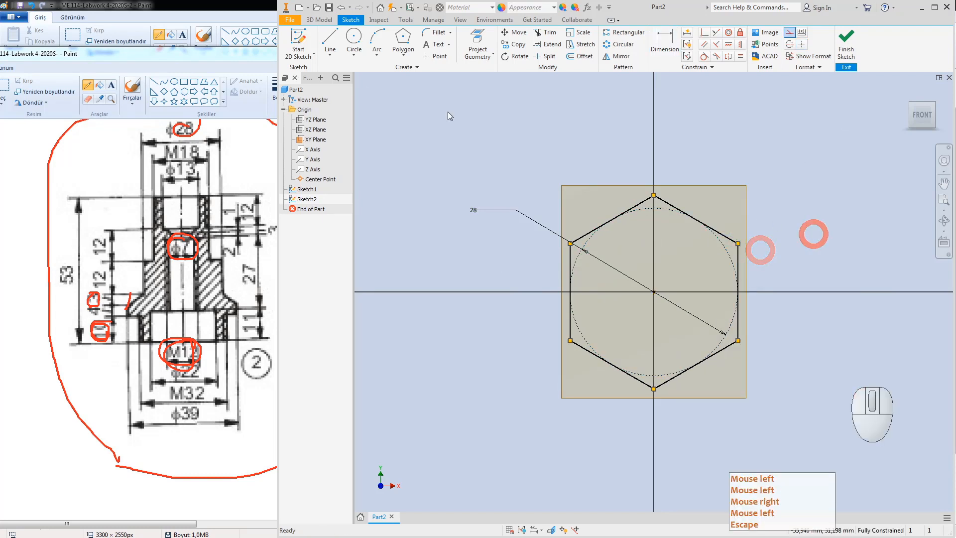
Step: Draw a small circle centred on the origin inside the hexagon for the nut's bore
click(353, 36)
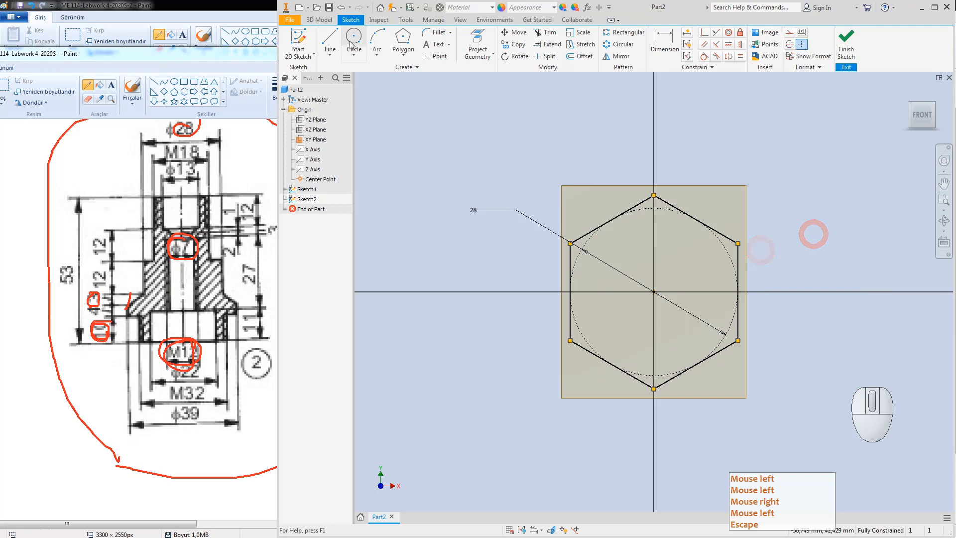
click(654, 292)
click(674, 302)
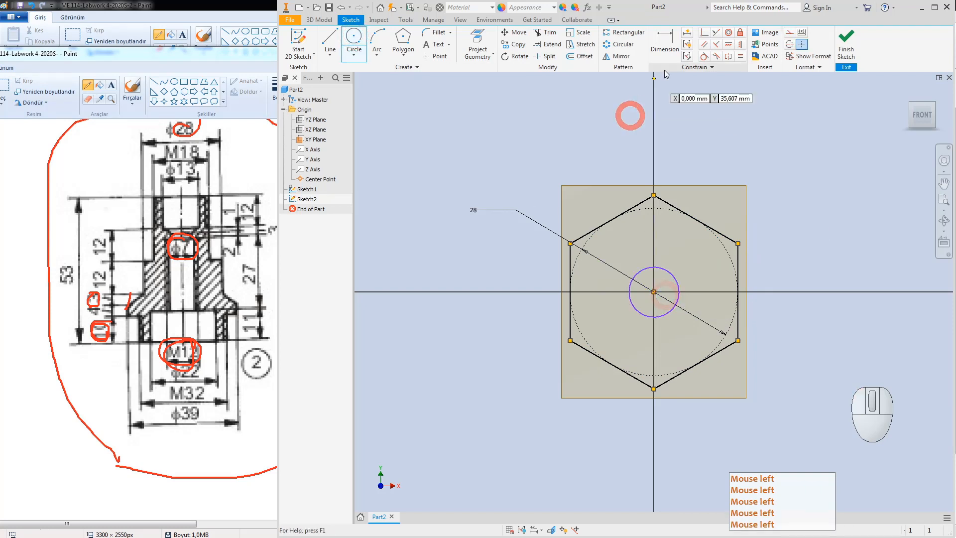
Step: Dimension the central circle inside the hexagon to a 7 mm diameter
click(665, 42)
click(633, 310)
click(609, 338)
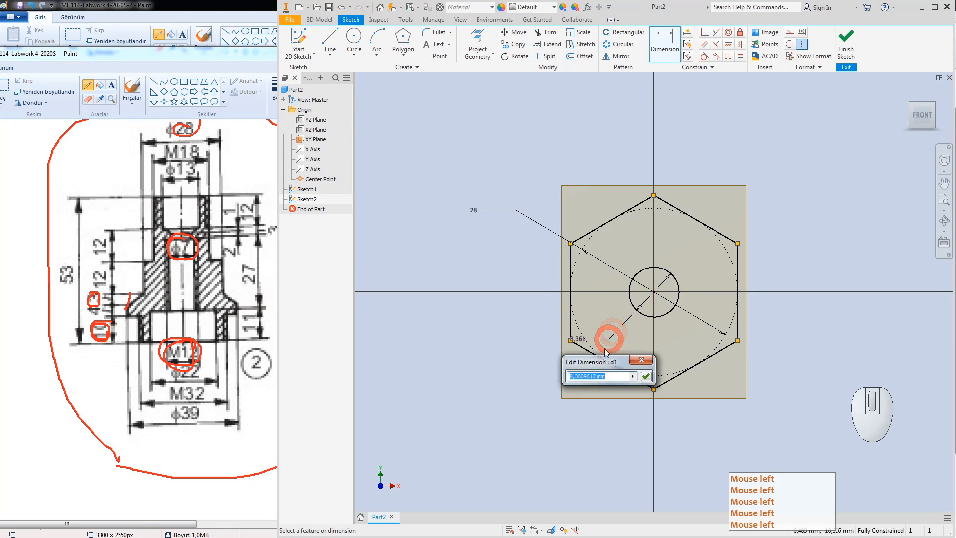
key(Return)
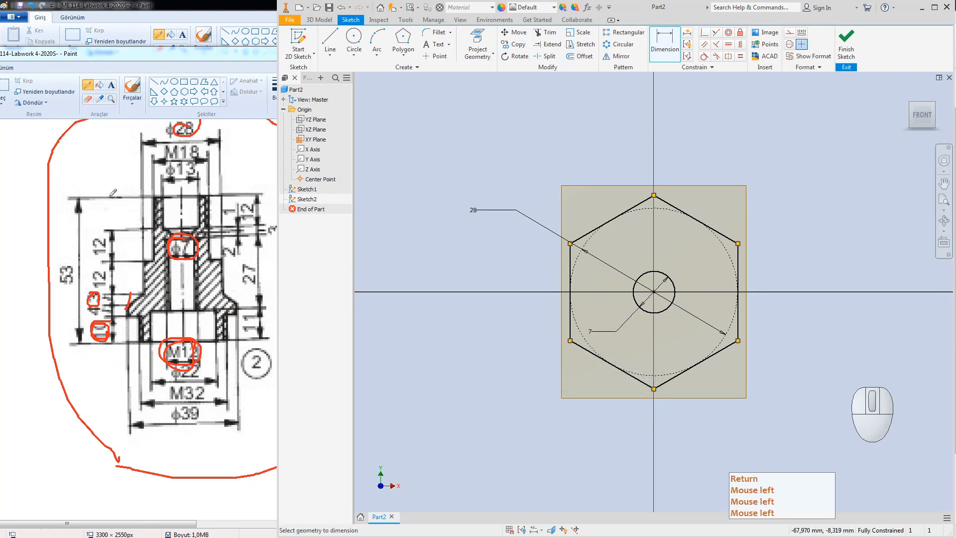
Step: Switch to Paint, bring part 3 of the drawing into view, and circle its φ7 and 15 dimensions in red
click(178, 57)
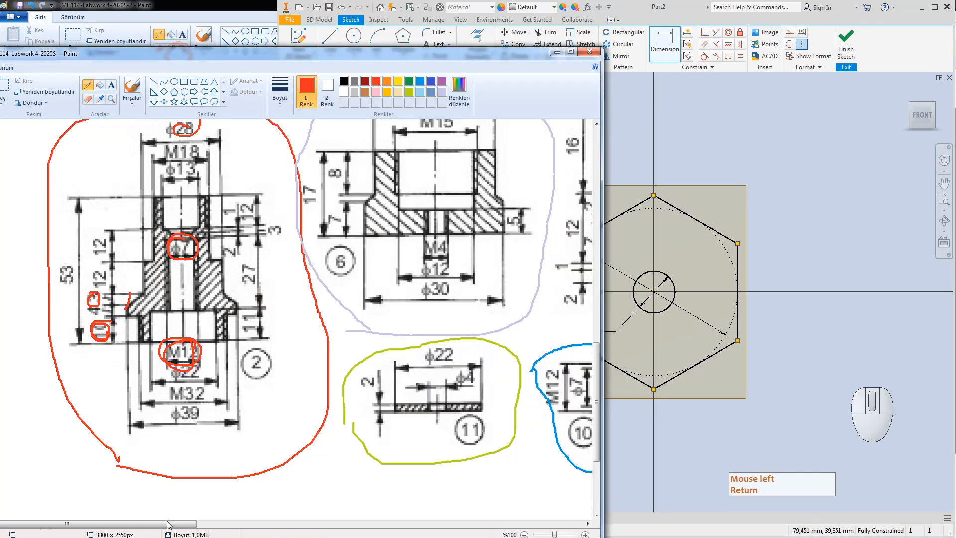
drag(168, 523, 472, 524)
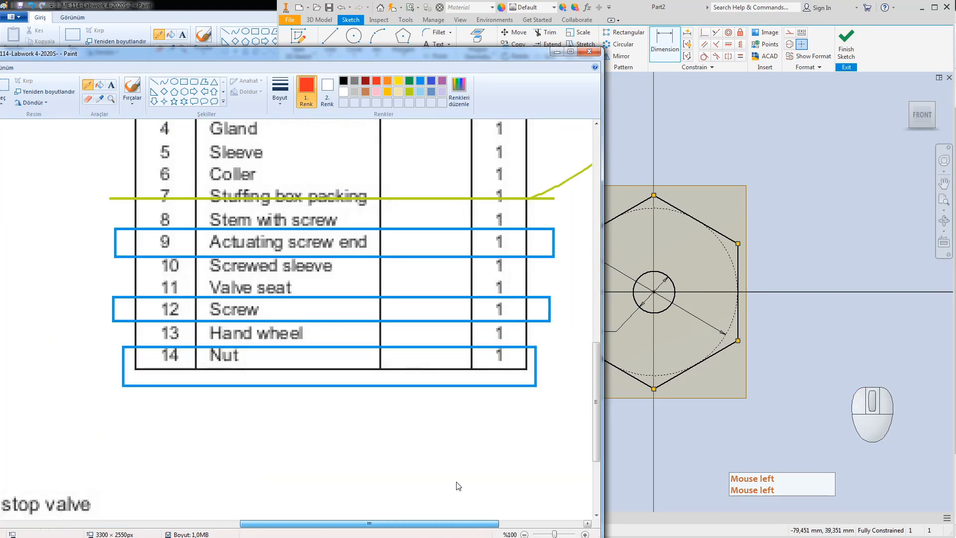
scroll(437, 381, up, 10)
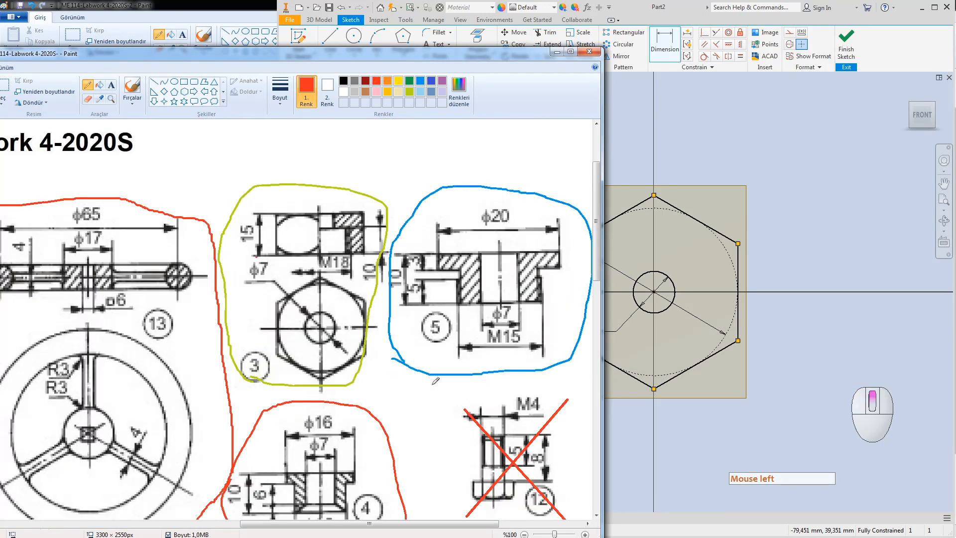
mouse_move(255, 256)
mouse_down()
mouse_move(271, 274)
mouse_move(243, 280)
mouse_move(254, 264)
mouse_move(252, 283)
mouse_up()
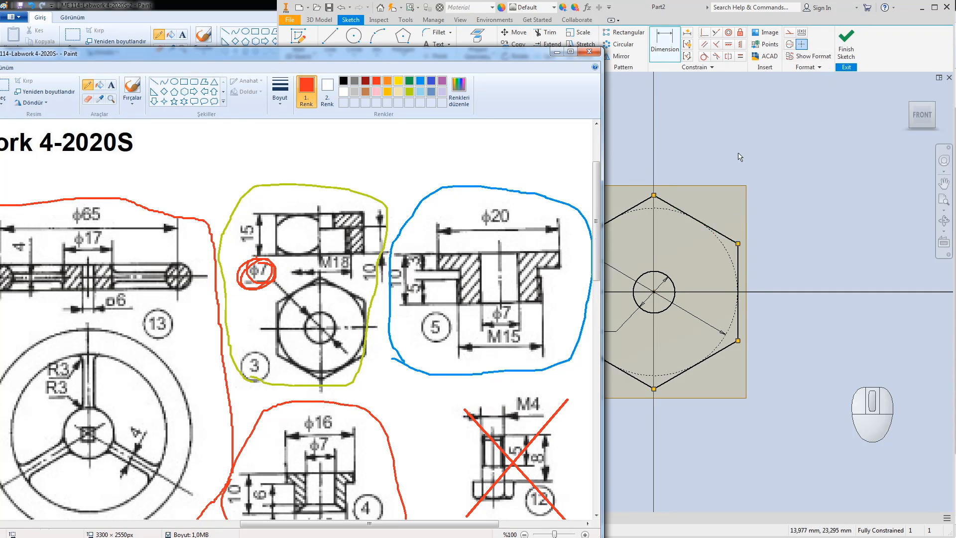
drag(244, 227, 244, 244)
Step: Switch back to Inventor, finish the sketch, and extrude the hexagonal profile around the circle by 15 mm
click(876, 45)
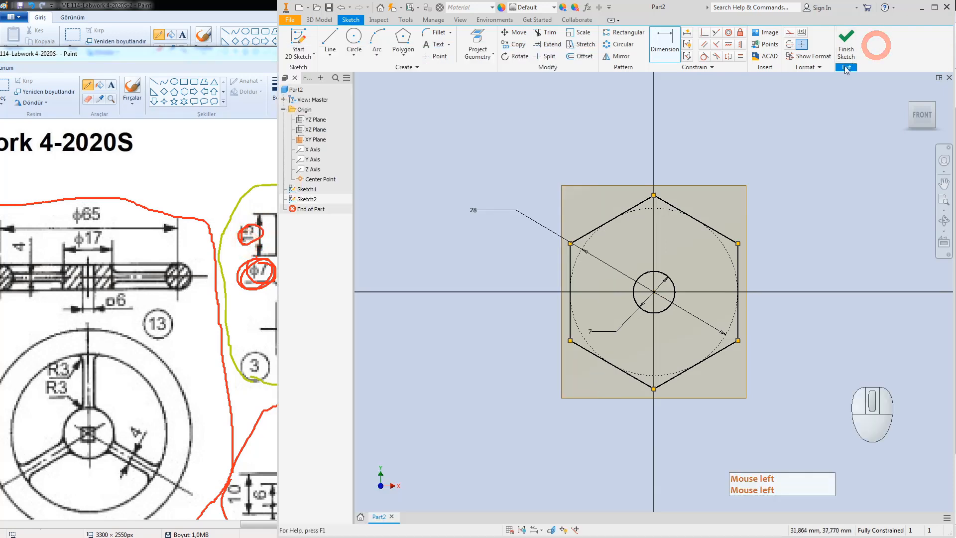
click(851, 40)
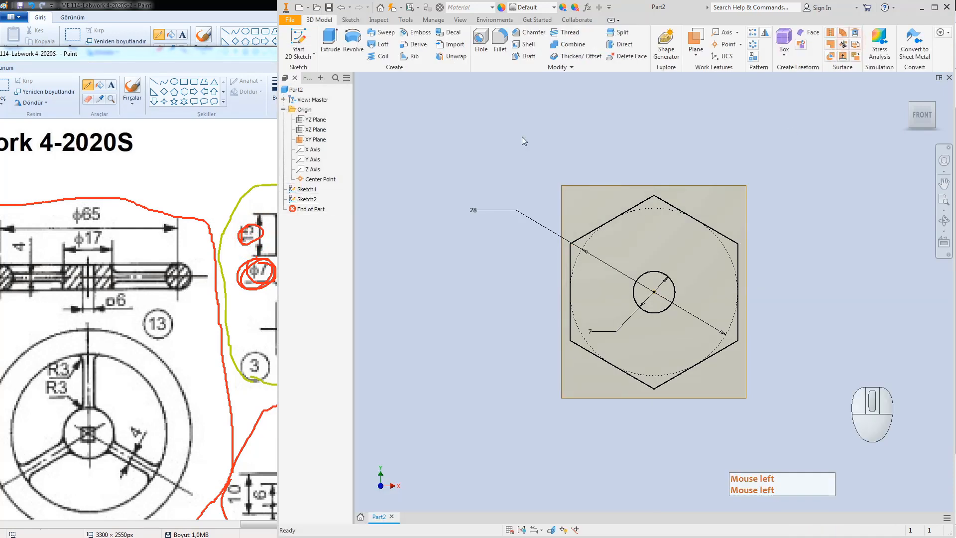
click(329, 35)
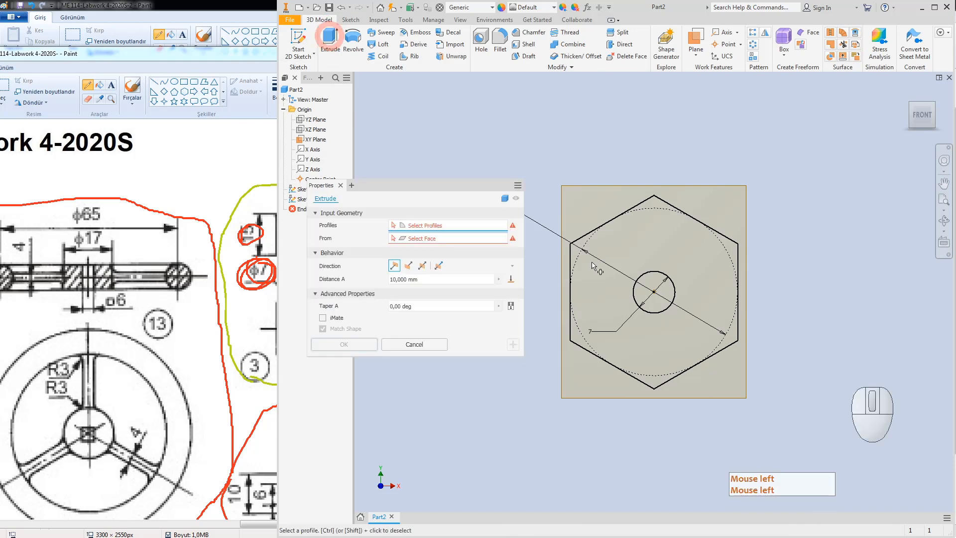
click(631, 241)
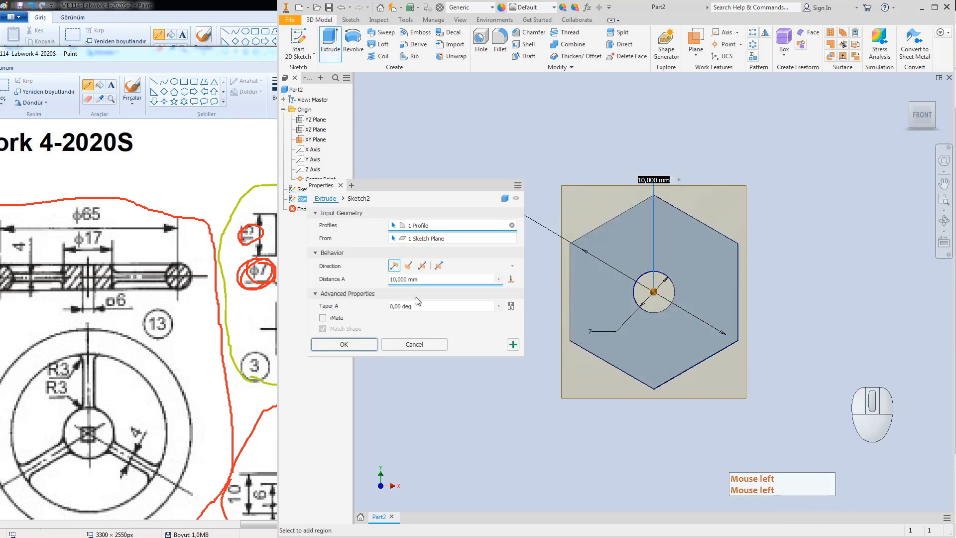
click(424, 279)
text(1)
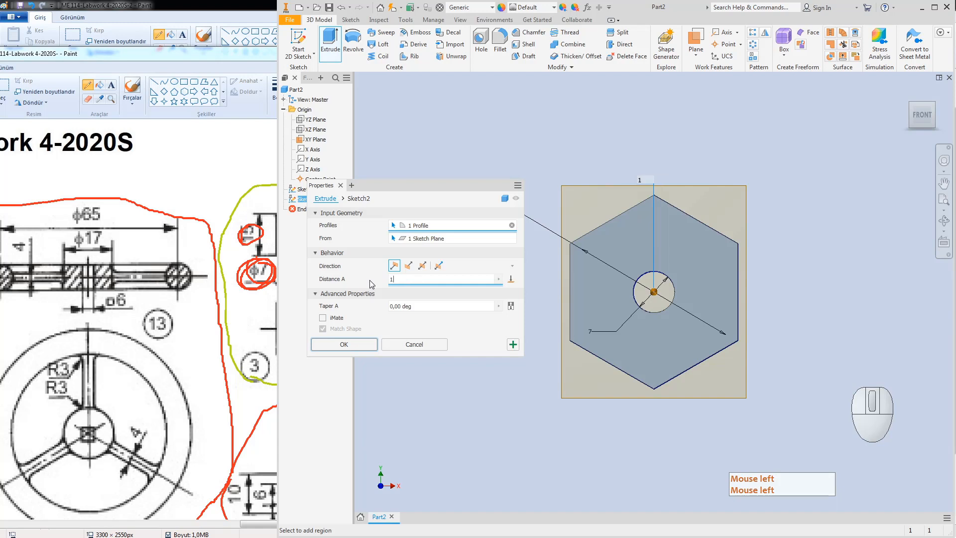
text(5)
key(Return)
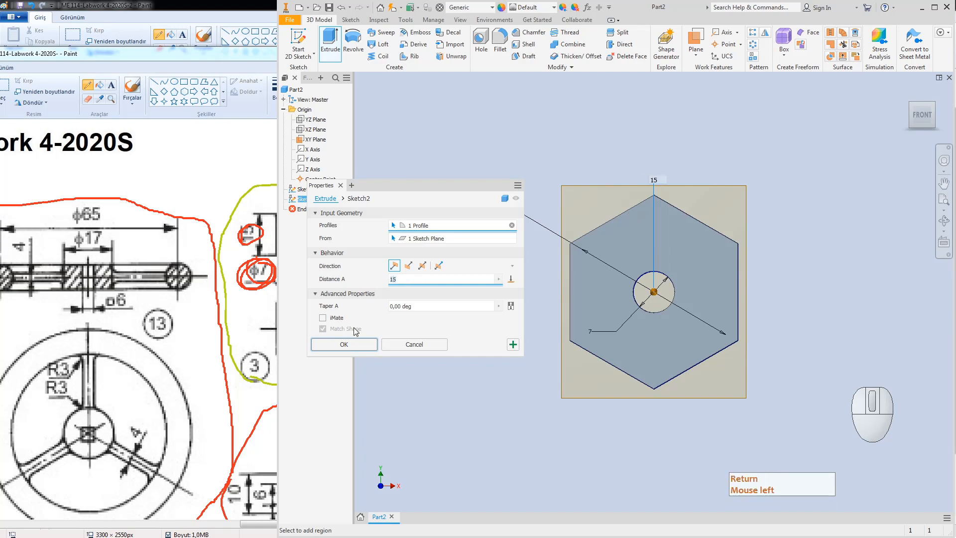
click(345, 343)
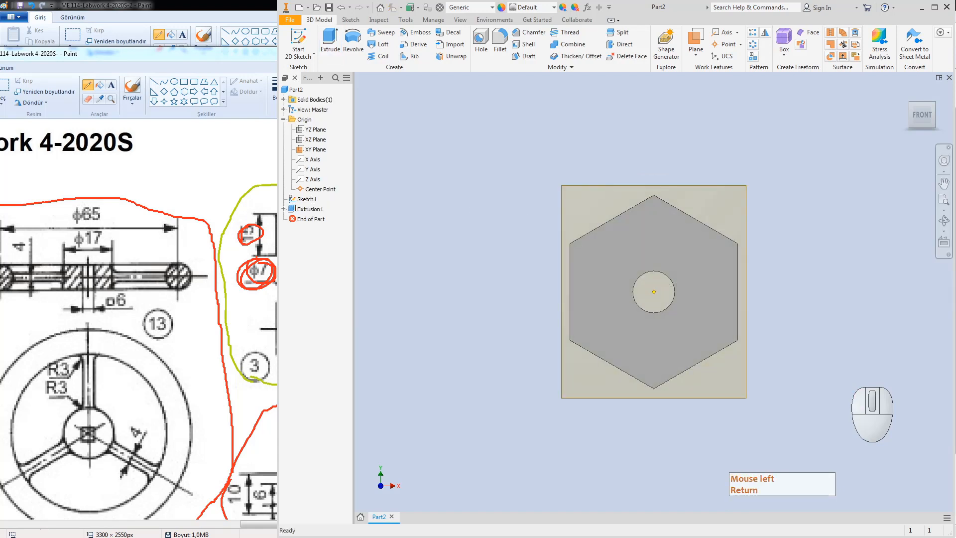
Step: Start a tapped hole on the nut's front hexagonal face and position it concentric with the 7 mm bore
click(913, 130)
click(911, 131)
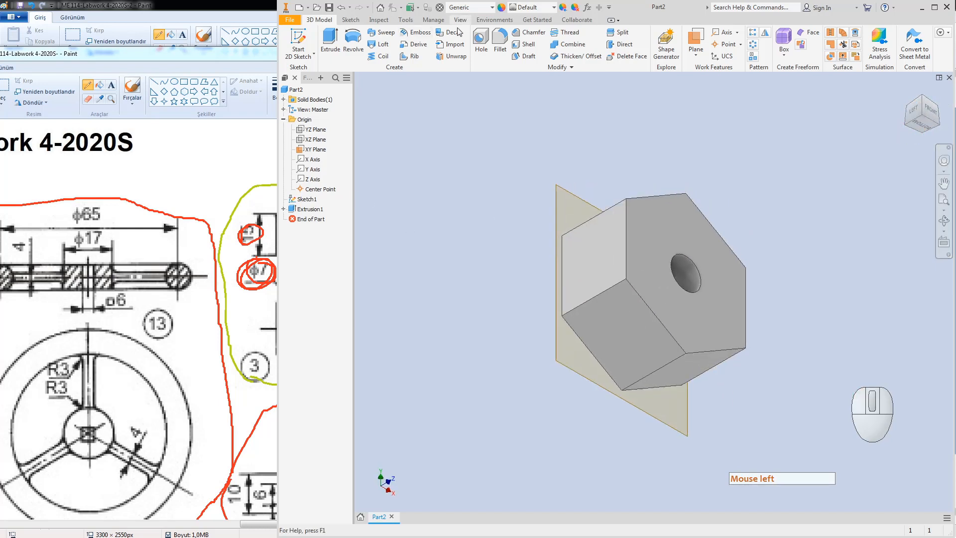
click(481, 41)
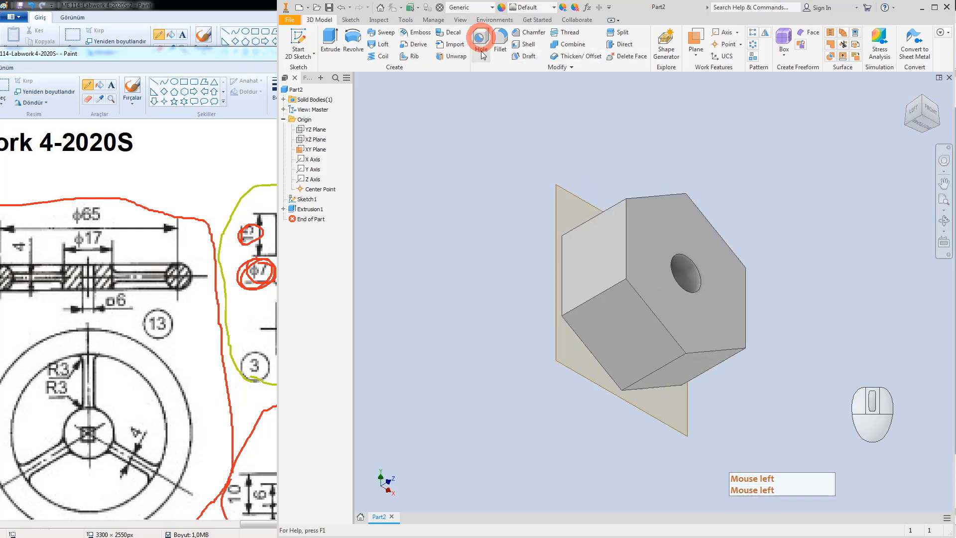
click(694, 251)
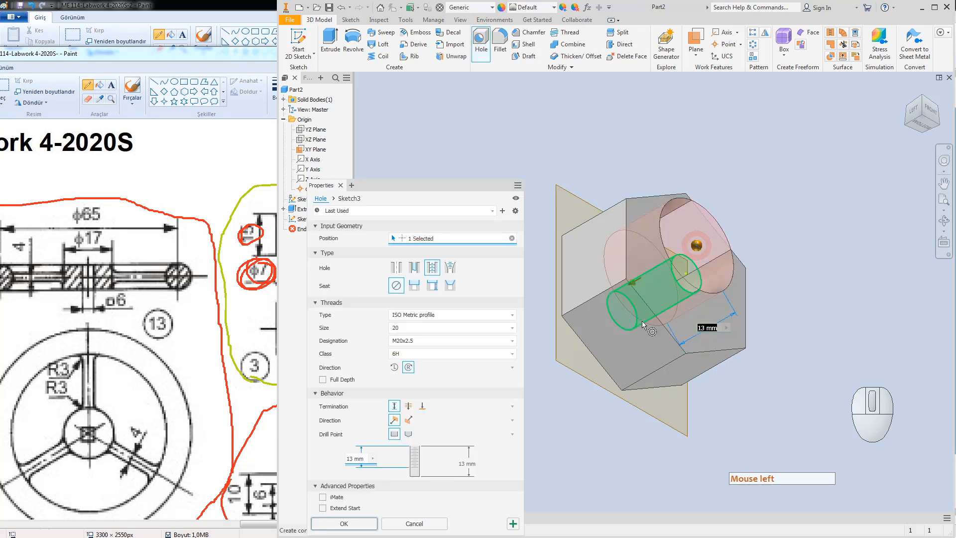
drag(696, 246, 686, 273)
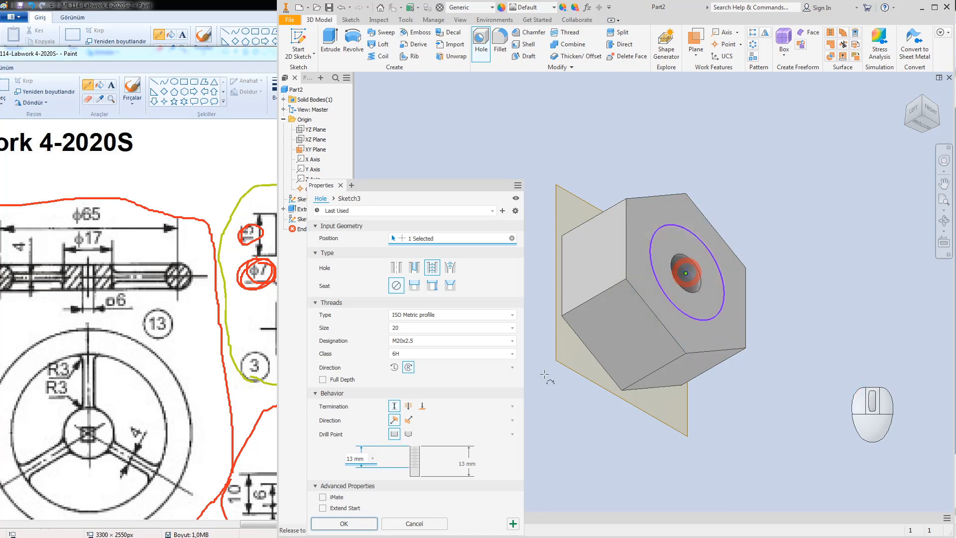
Step: Switch to Paint and circle the M18 and 10 dimensions of part 3 in red
click(181, 175)
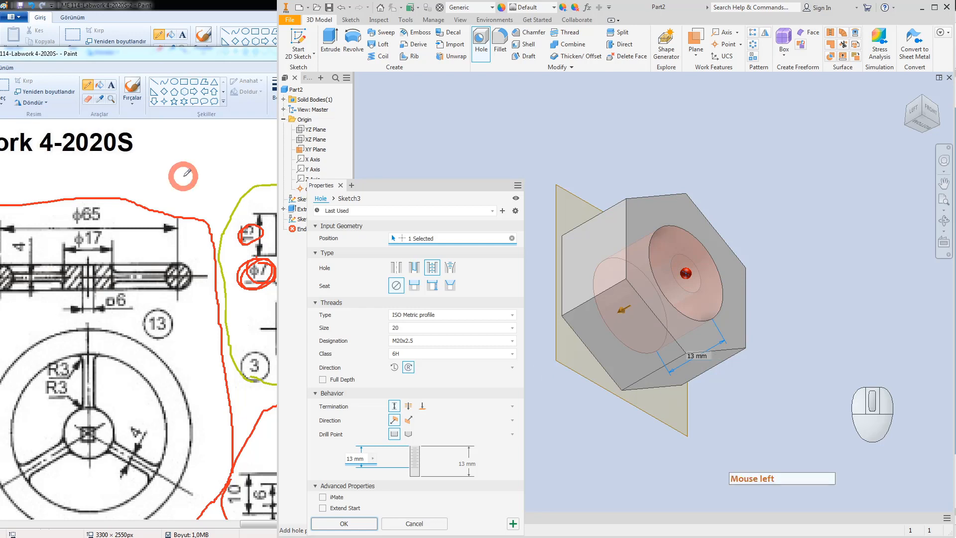
click(328, 249)
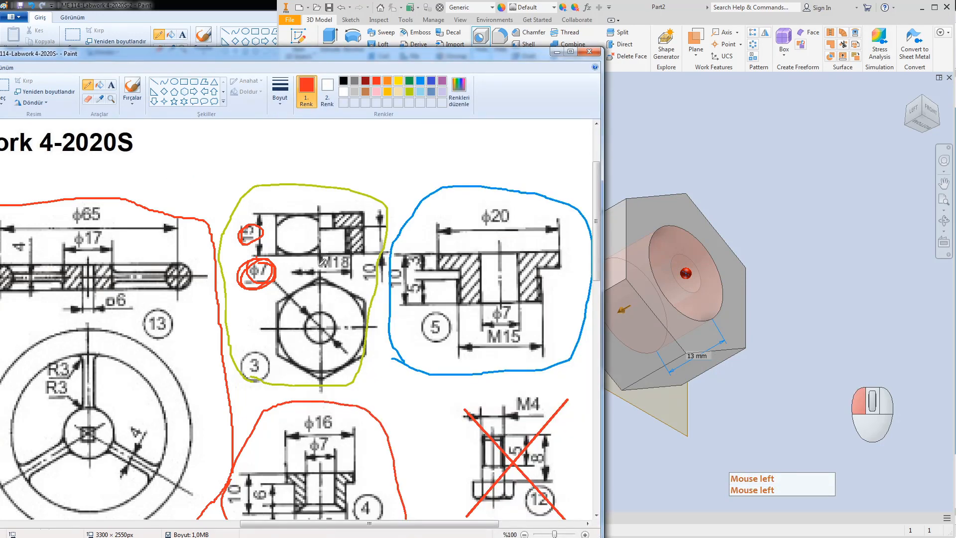
drag(349, 252, 329, 249)
mouse_move(383, 231)
mouse_down()
mouse_move(371, 271)
mouse_move(387, 243)
mouse_up()
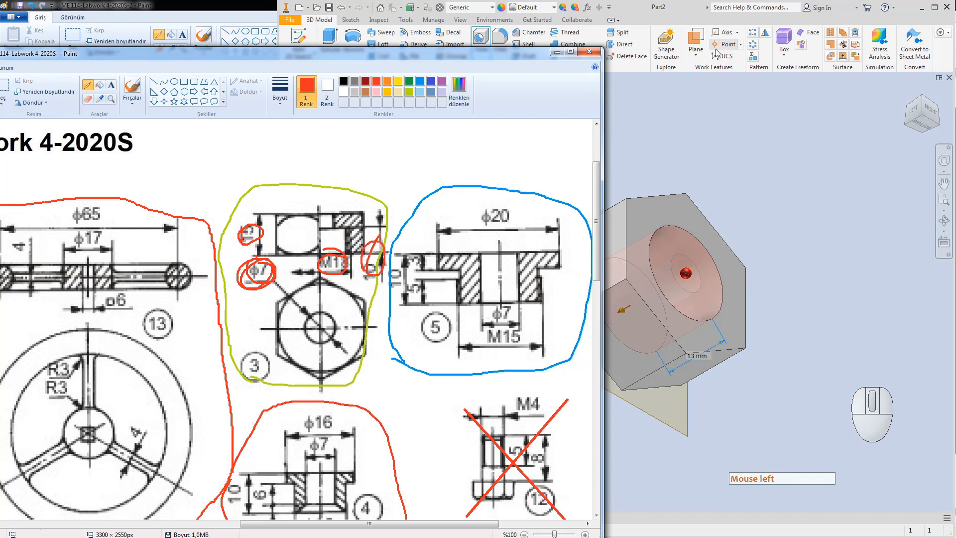
Step: Switch back to Inventor and set the hole's ISO metric thread size to 18 with a thread depth of 10 mm
click(681, 10)
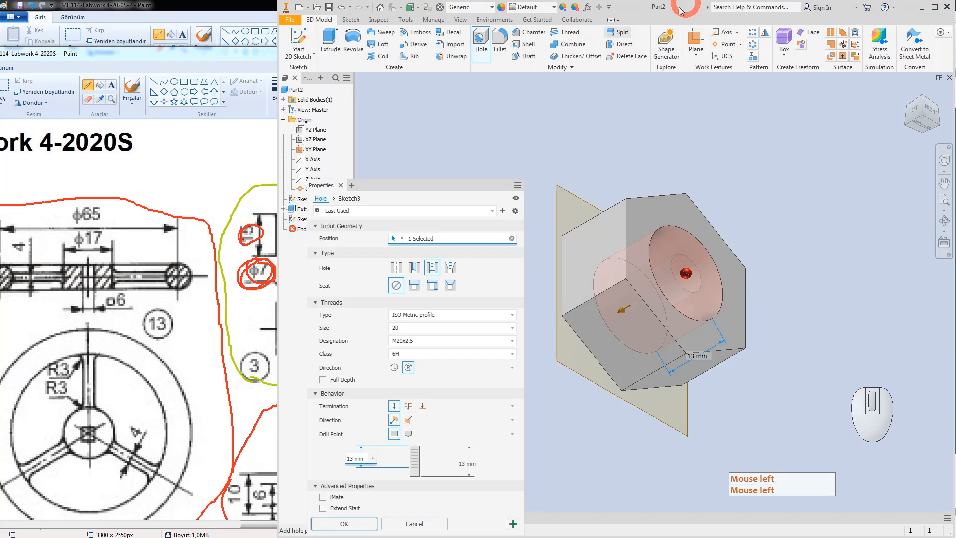
click(407, 330)
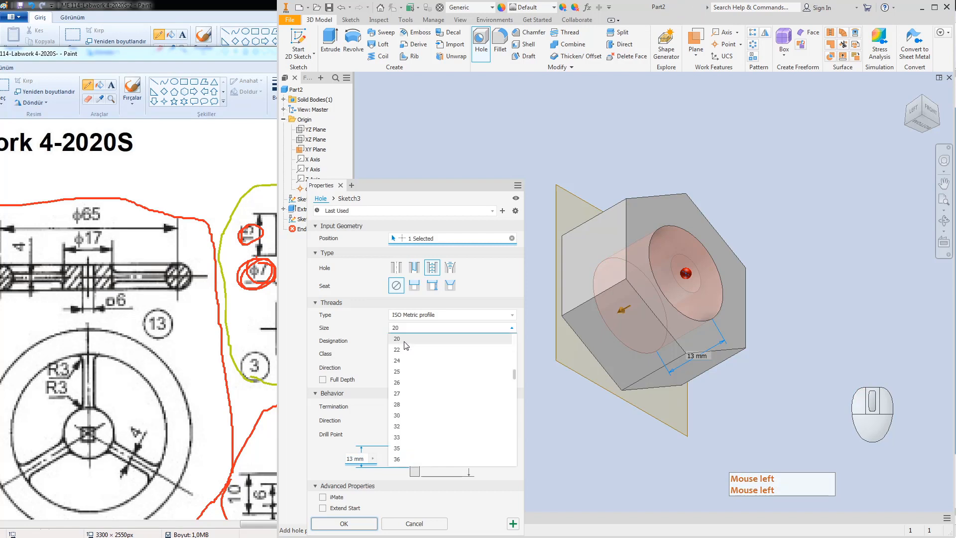
click(408, 362)
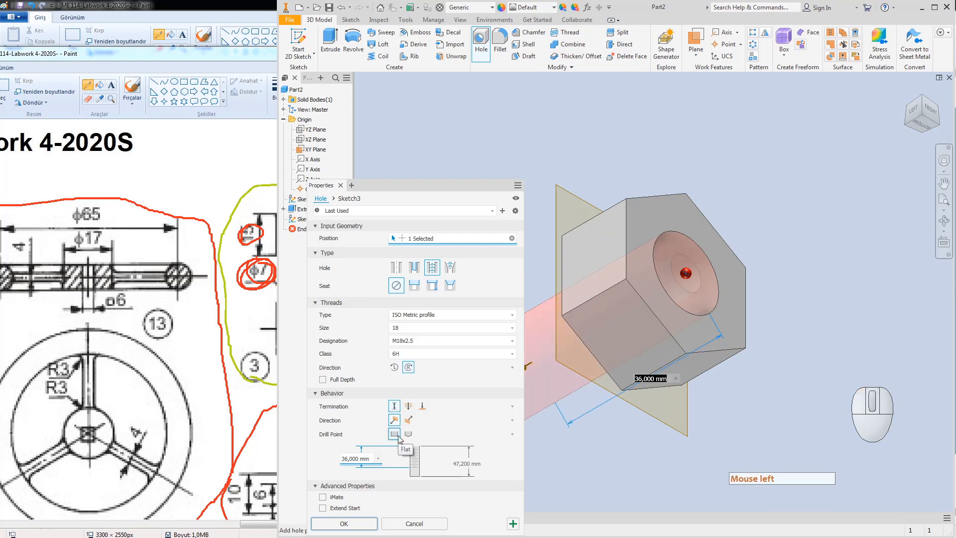
click(366, 460)
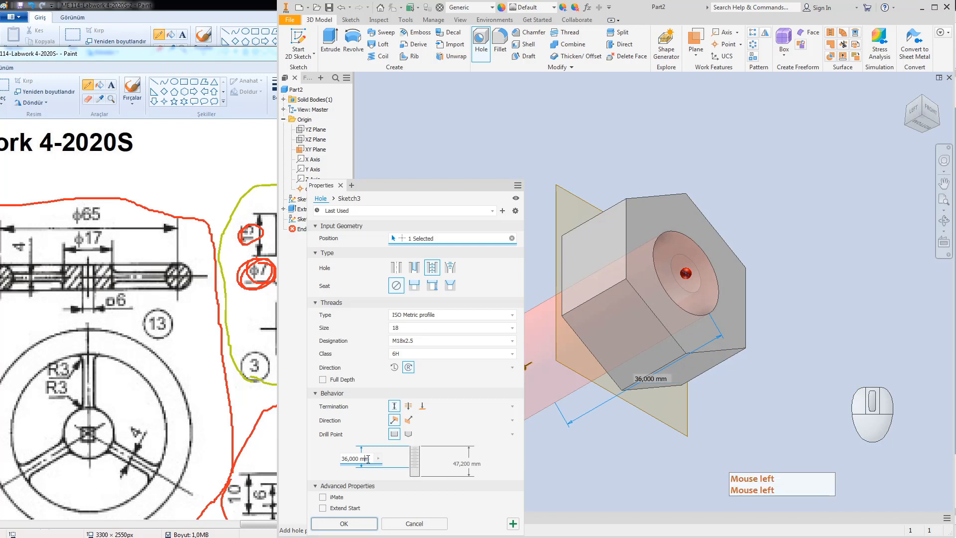
key(Delete)
key(Delete)
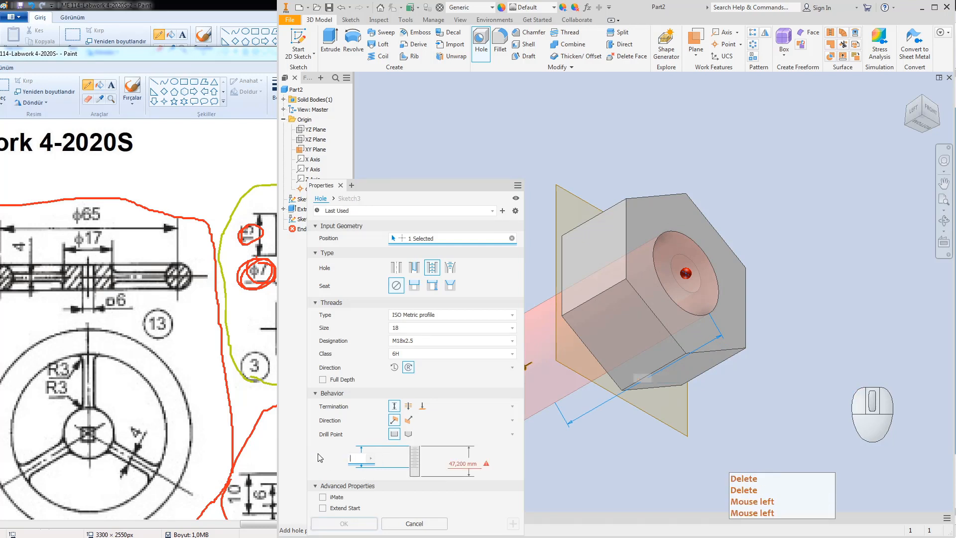
key(BackSpace)
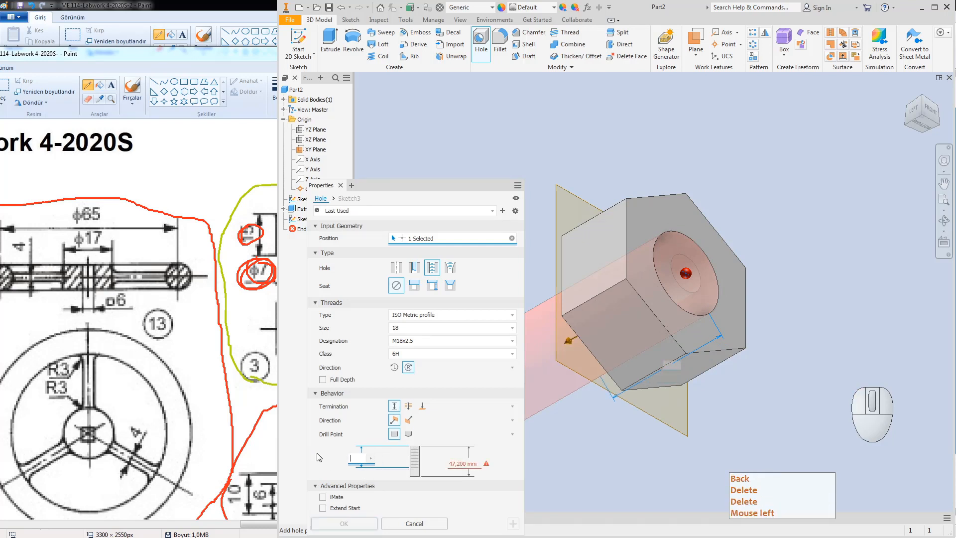
text(10)
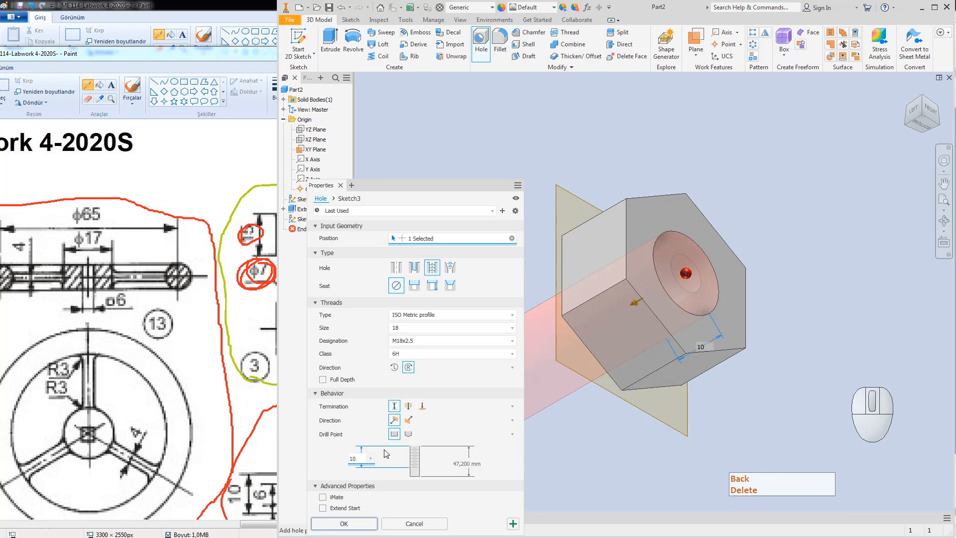
Step: Set the tapped hole's total depth to 10 mm and create the hole
click(458, 463)
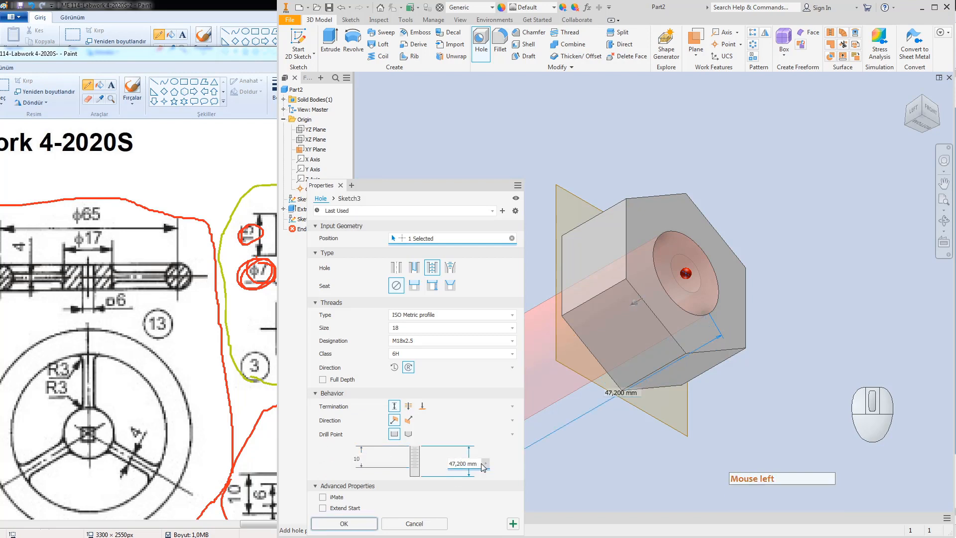
click(479, 466)
click(480, 466)
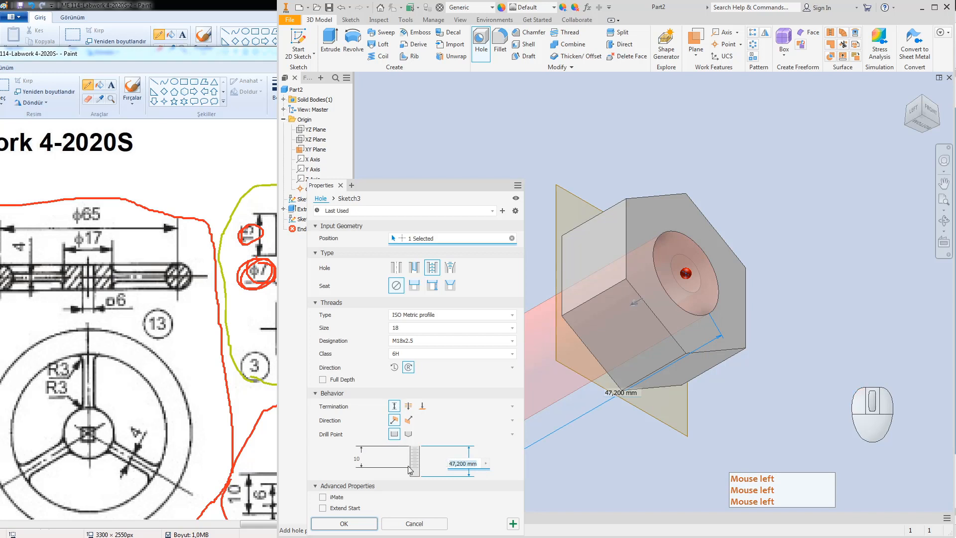
text(10)
key(Return)
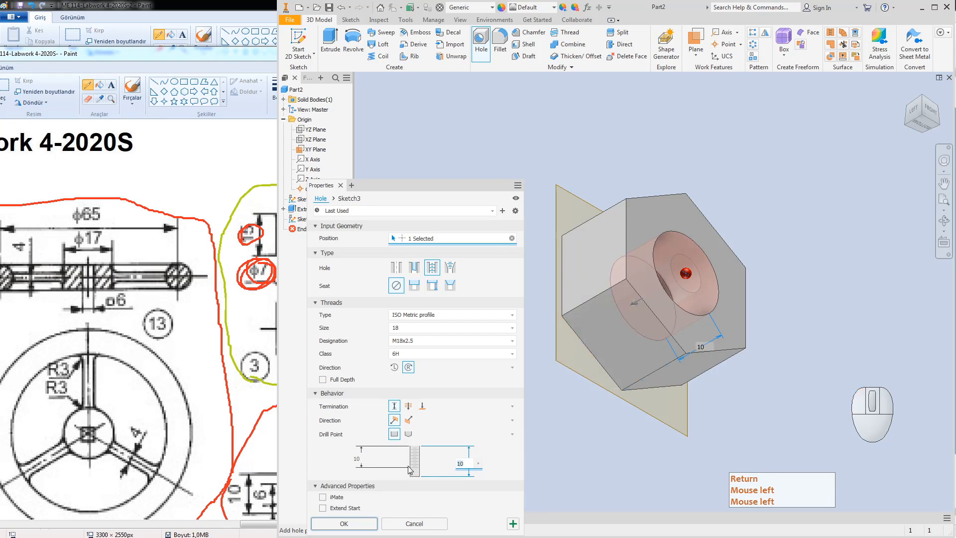
click(344, 523)
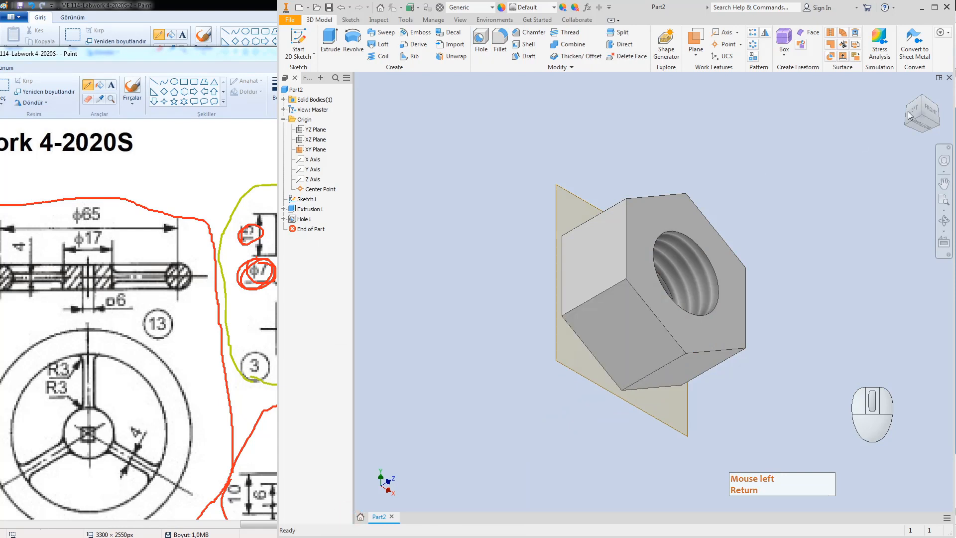
Step: Examine the nut from the front and the top
click(921, 97)
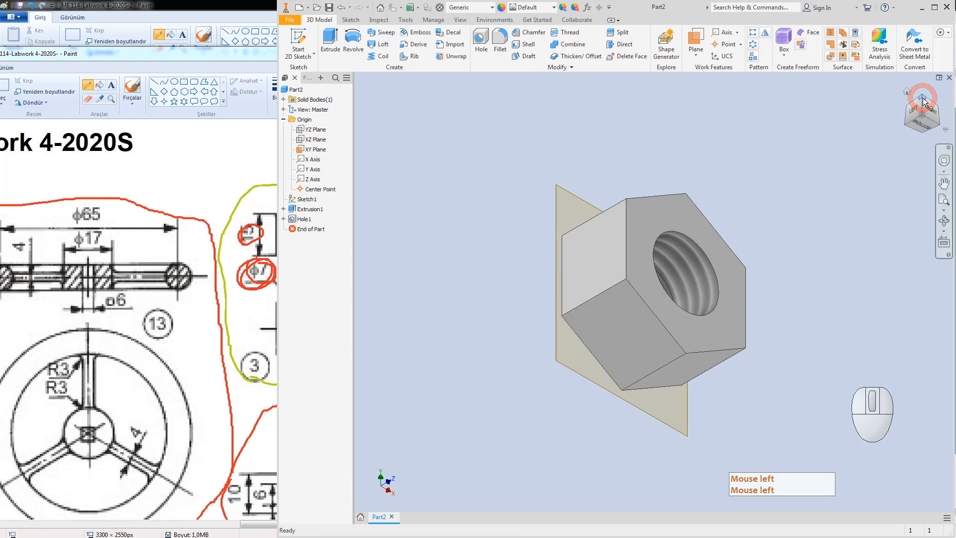
click(920, 101)
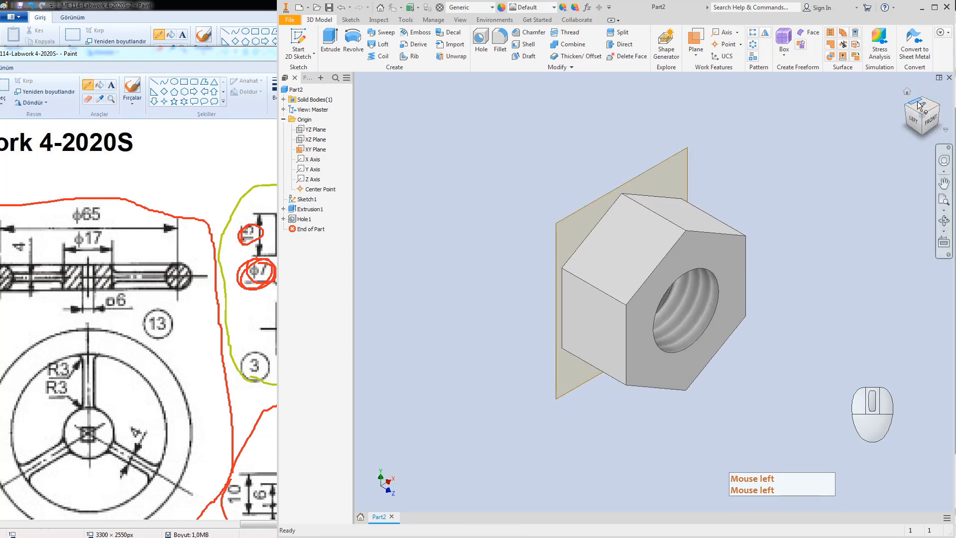
click(931, 123)
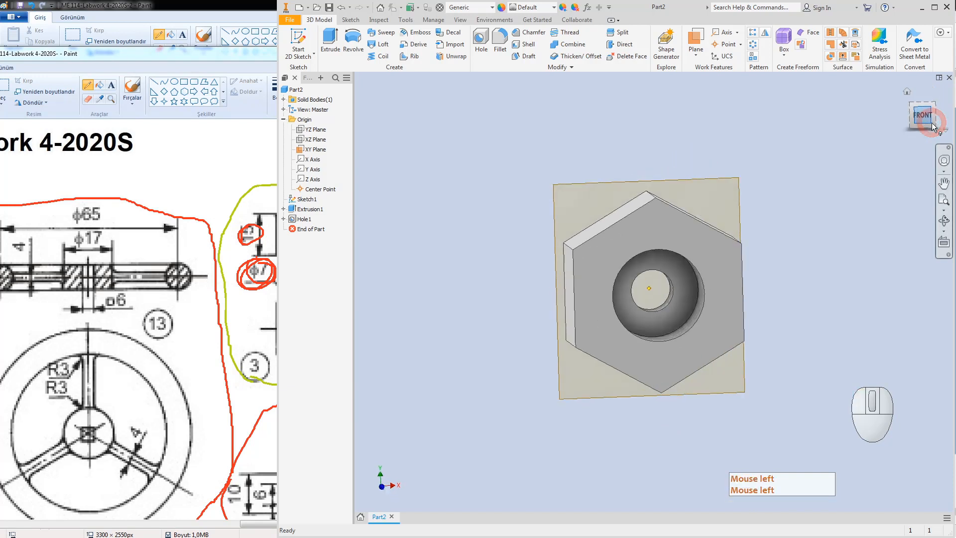
click(925, 101)
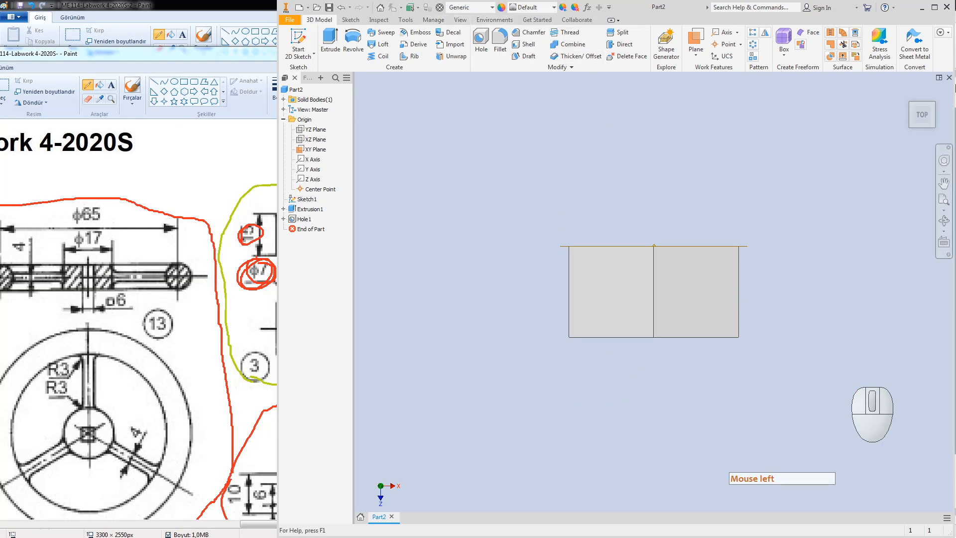
Step: Cut the nut with a half section view on the XZ plane at 0 mm offset and view the cut face squarely
click(931, 104)
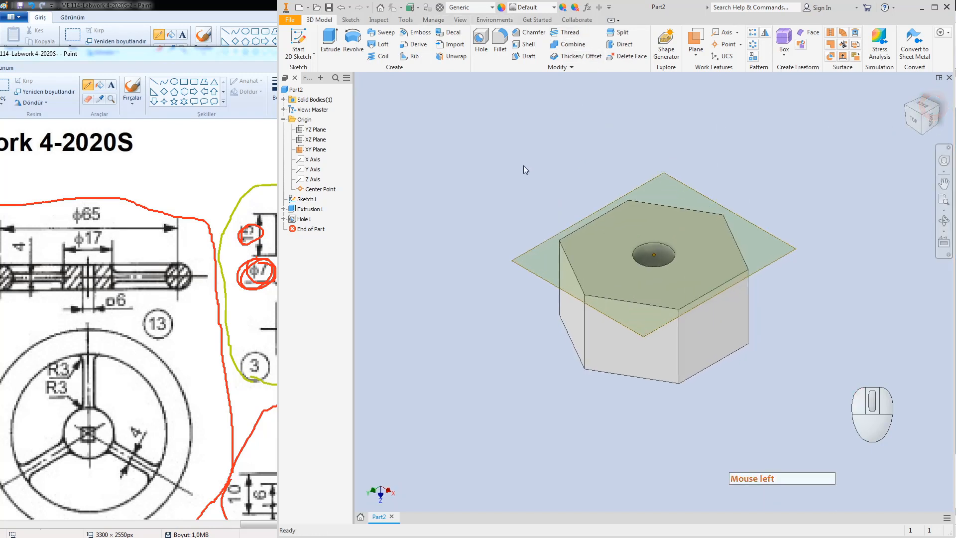
click(307, 139)
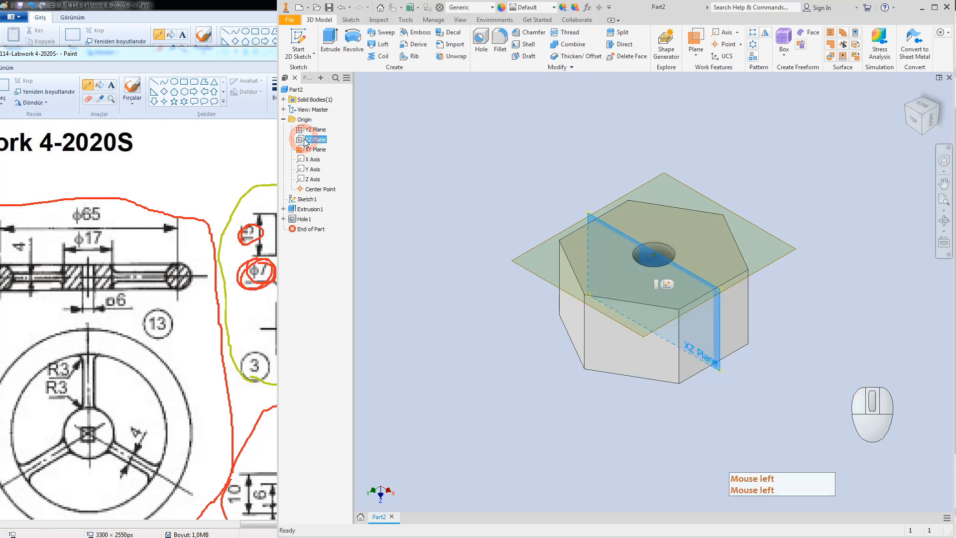
click(317, 130)
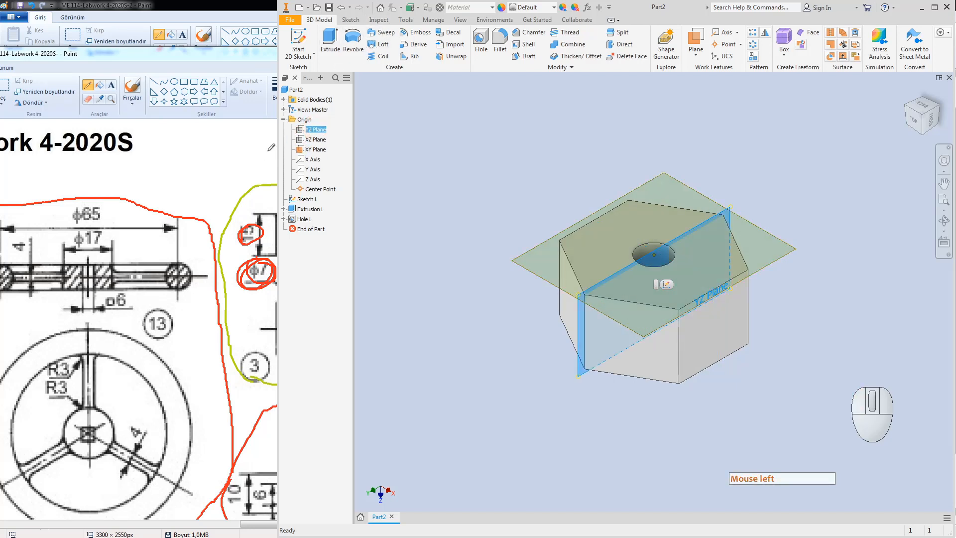
click(253, 64)
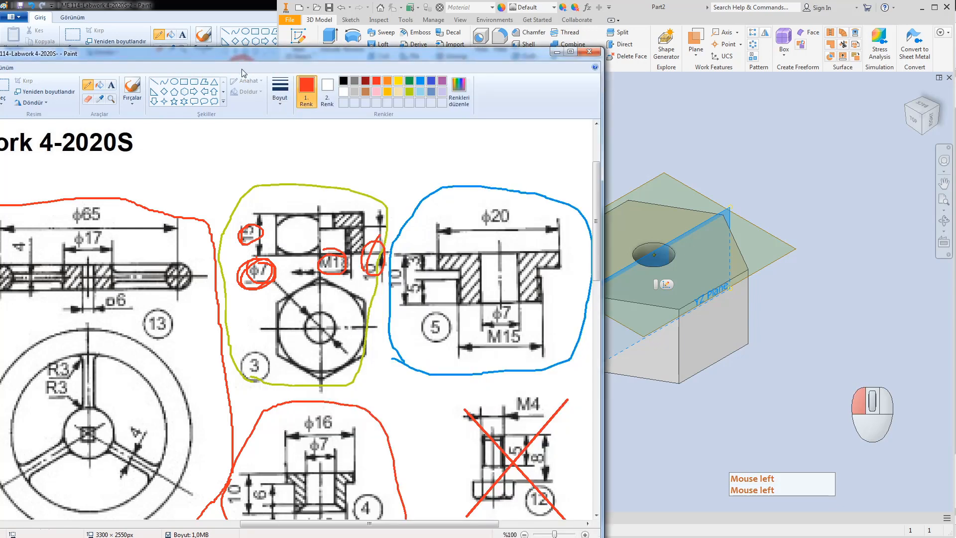
click(657, 5)
click(318, 139)
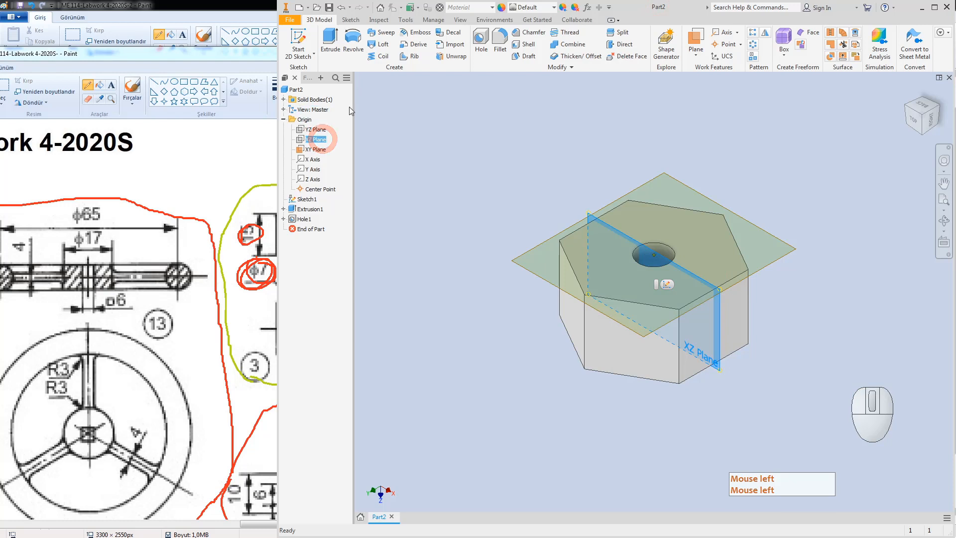
click(464, 22)
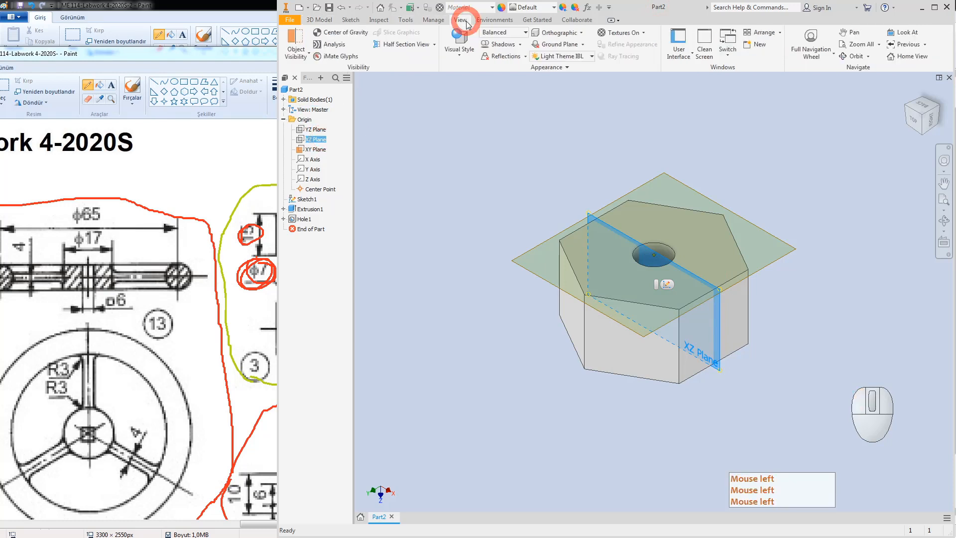
click(394, 44)
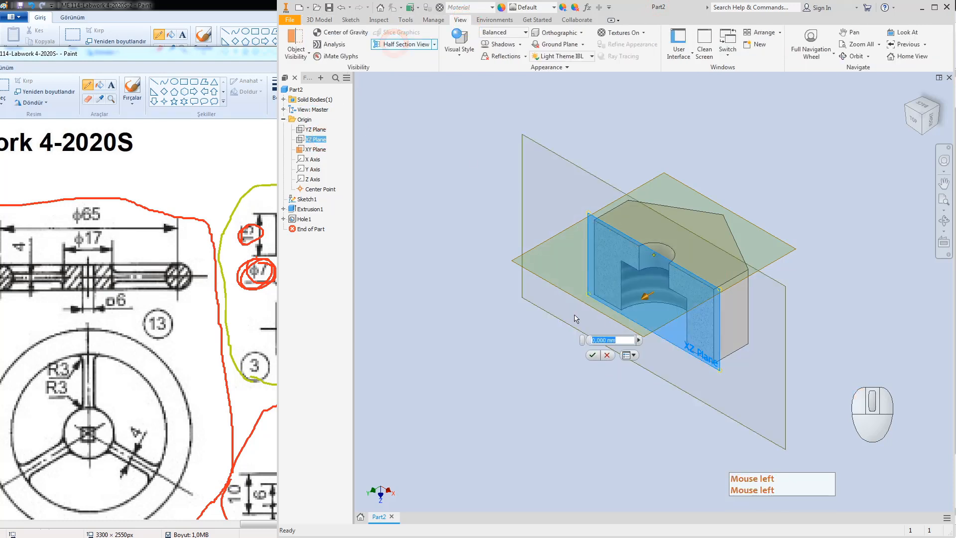
click(593, 355)
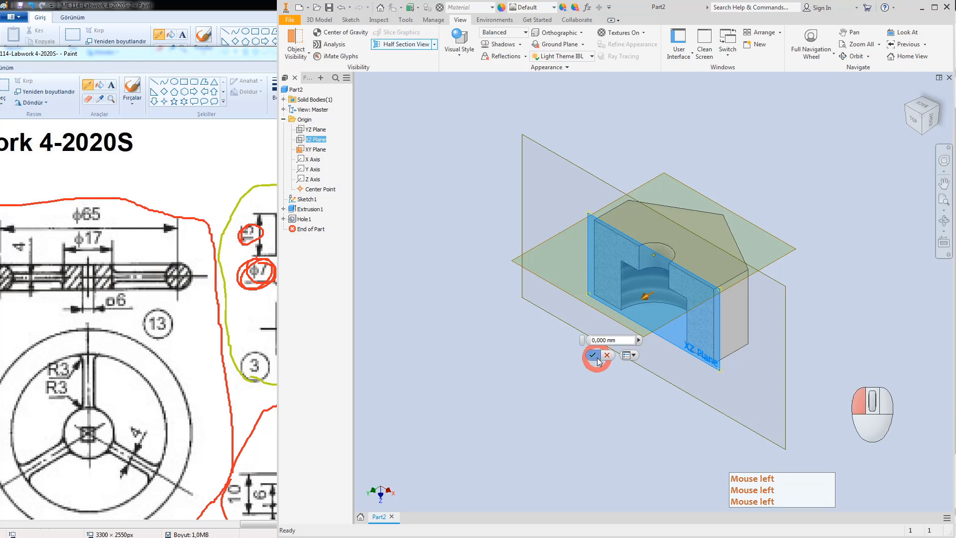
click(914, 118)
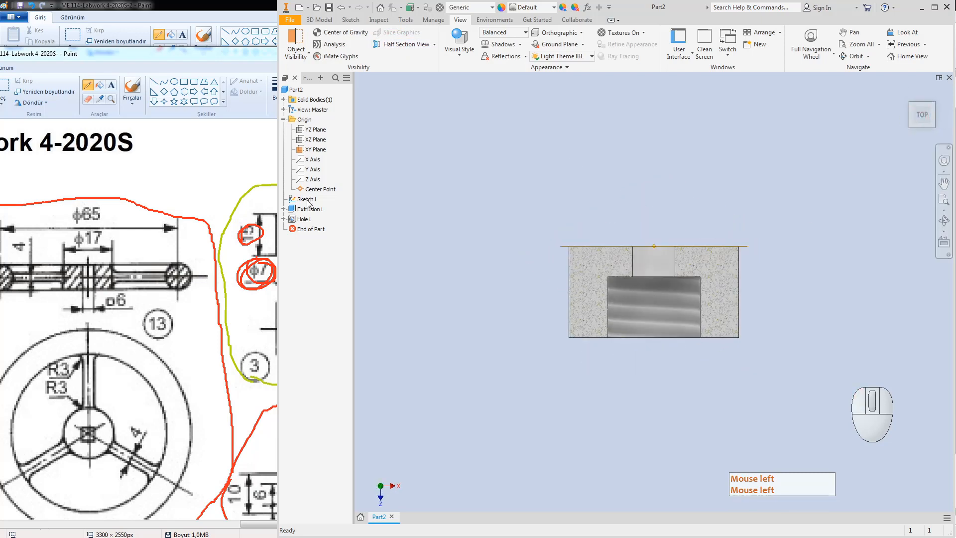
Step: Switch to Paint, underline Gland tightening nut in red in the parts list, and return to Inventor with its window enlarged
click(206, 161)
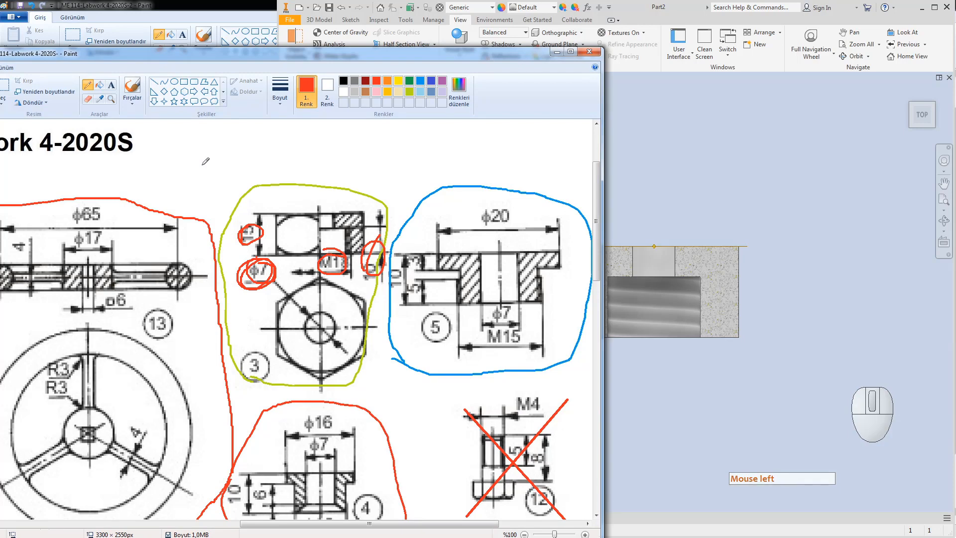
click(686, 9)
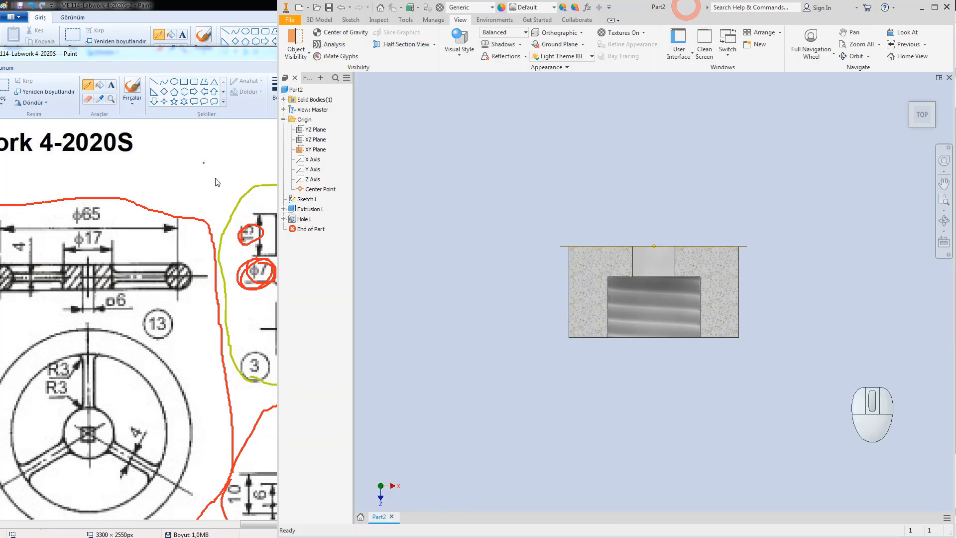
click(160, 156)
scroll(327, 283, down, 5)
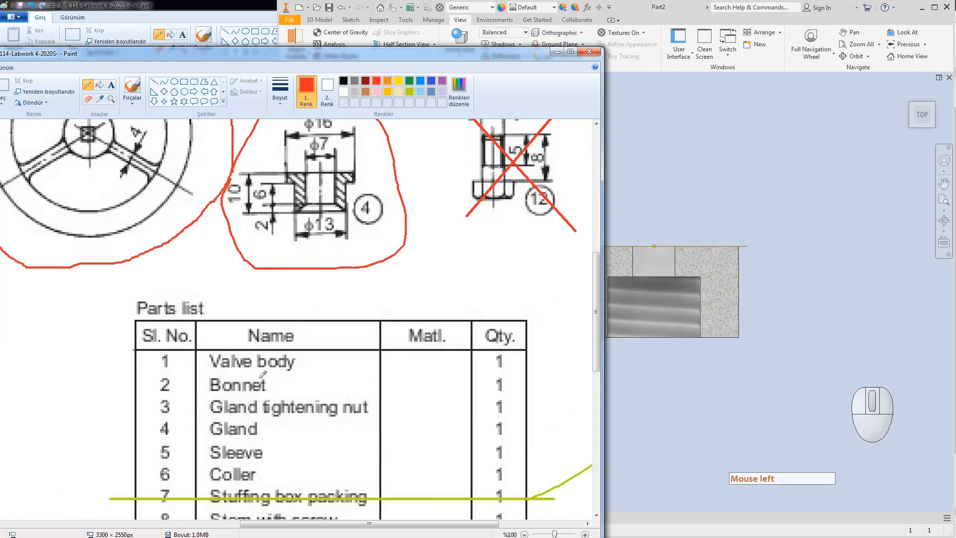
drag(220, 412, 368, 411)
click(649, 8)
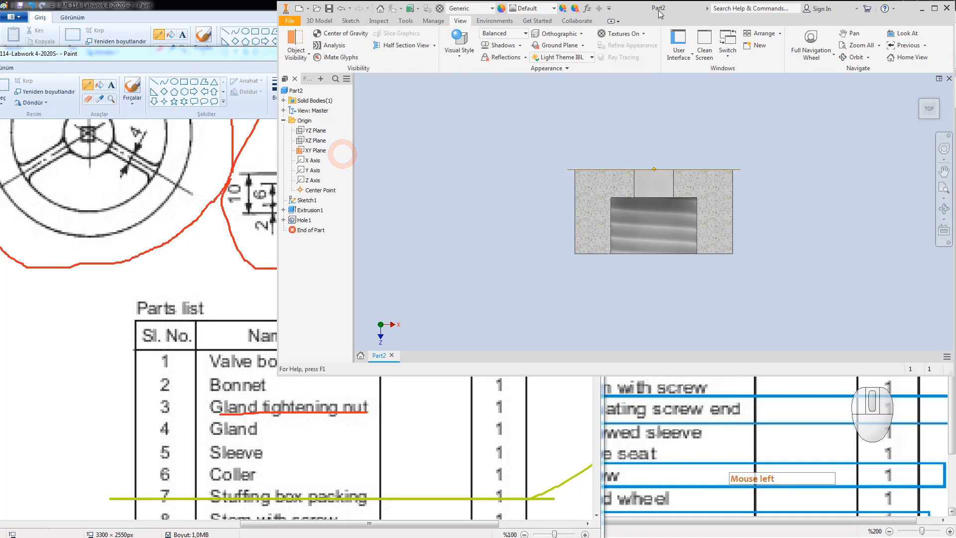
drag(593, 375, 559, 496)
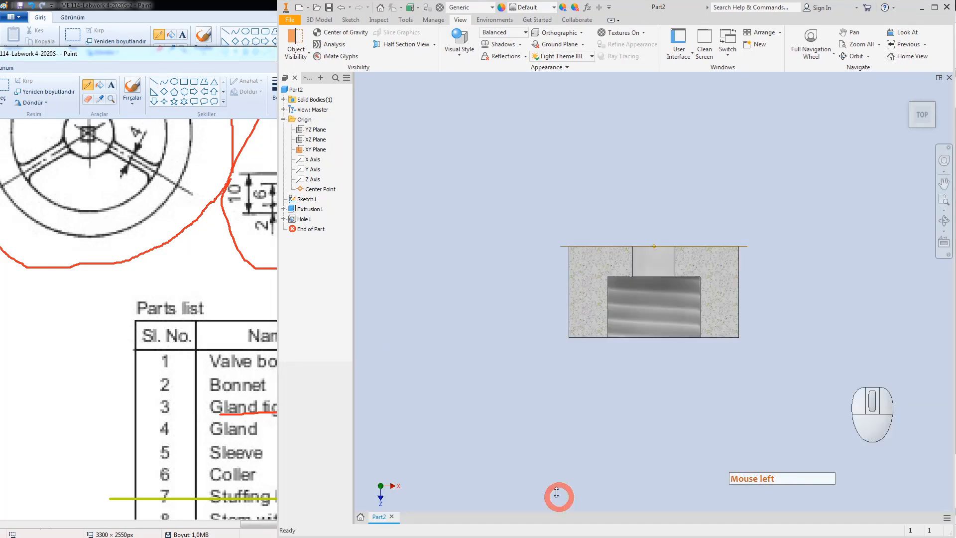
Step: Create a new design view representation for the sectioned nut and name it Section
click(328, 8)
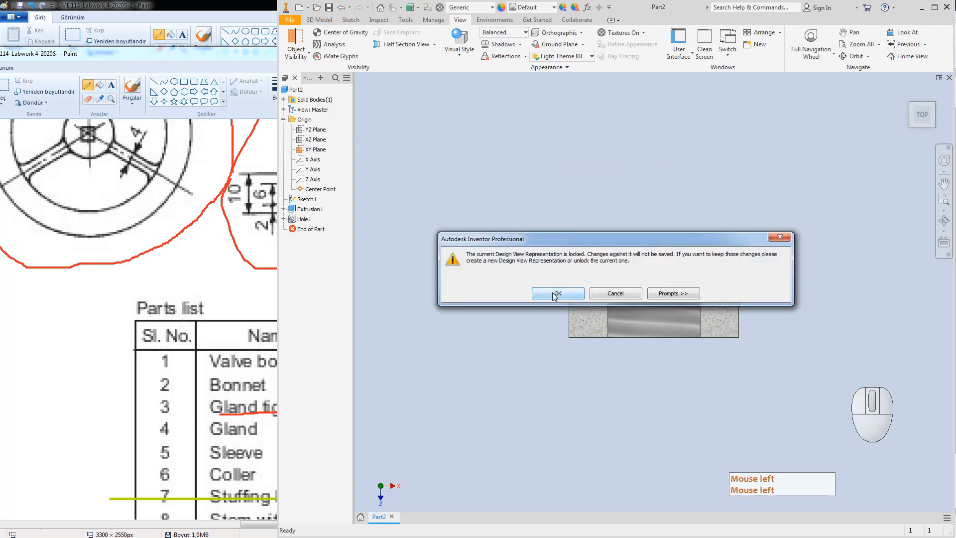
click(625, 293)
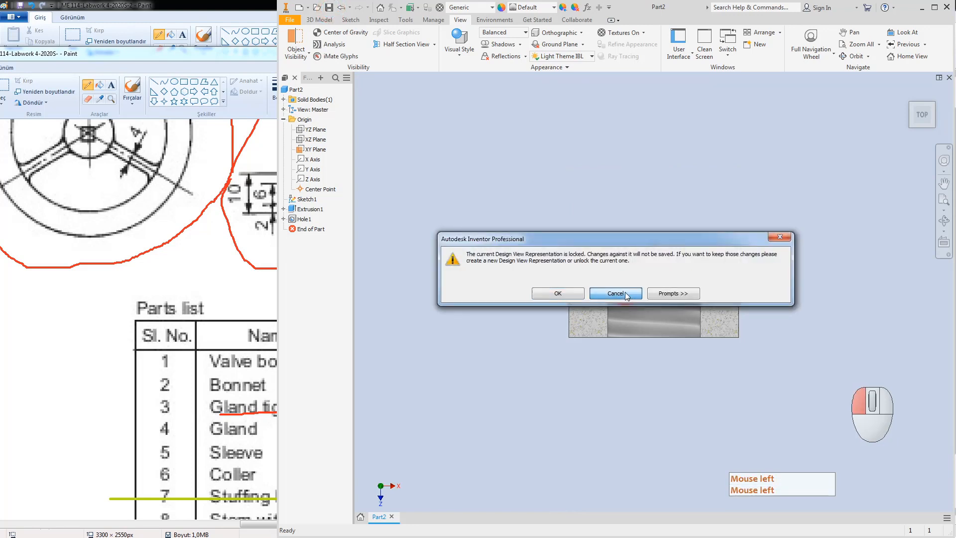
click(284, 110)
right_click(308, 110)
click(331, 126)
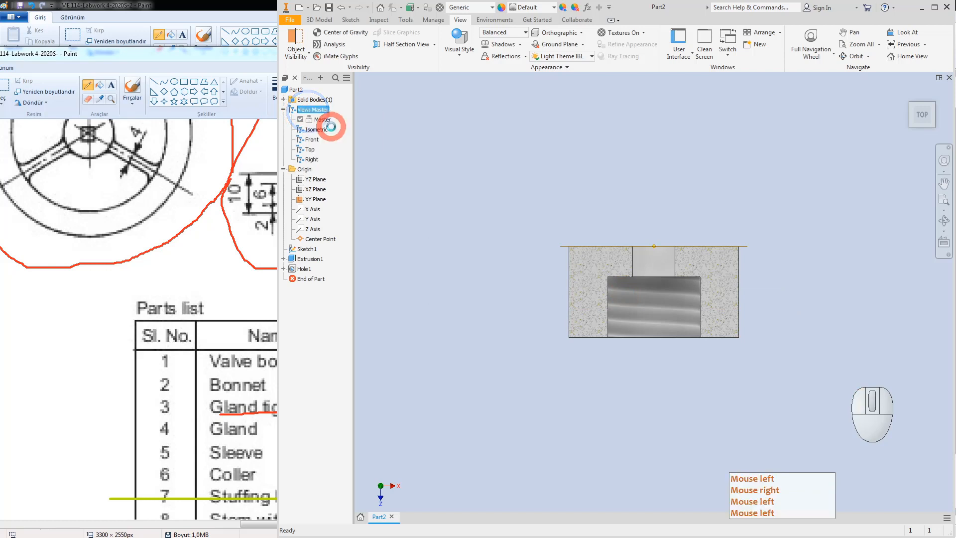
click(324, 169)
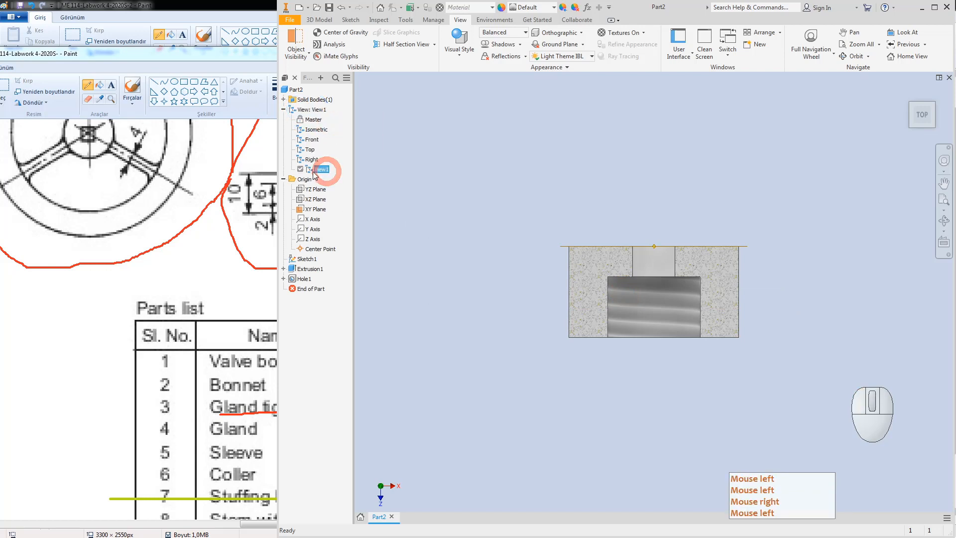
text(S)
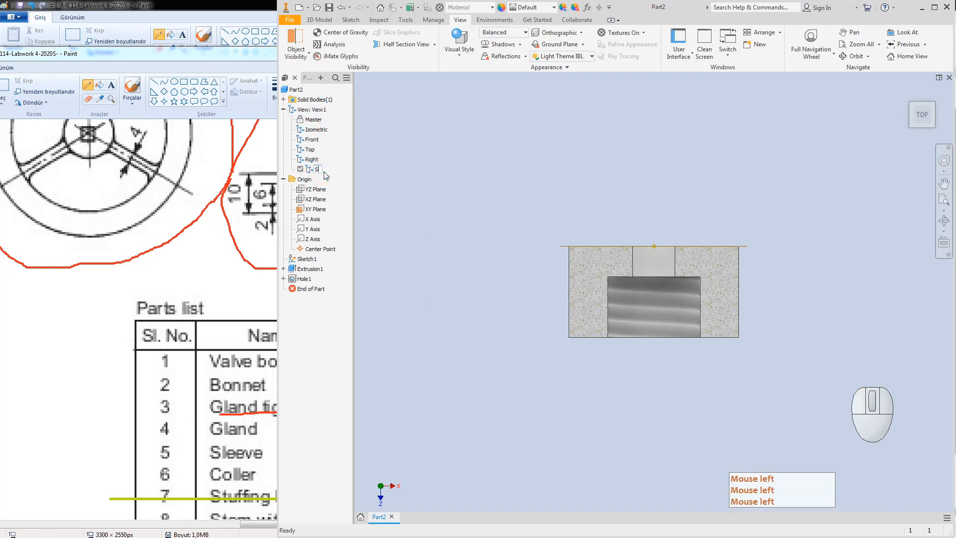
text(ection)
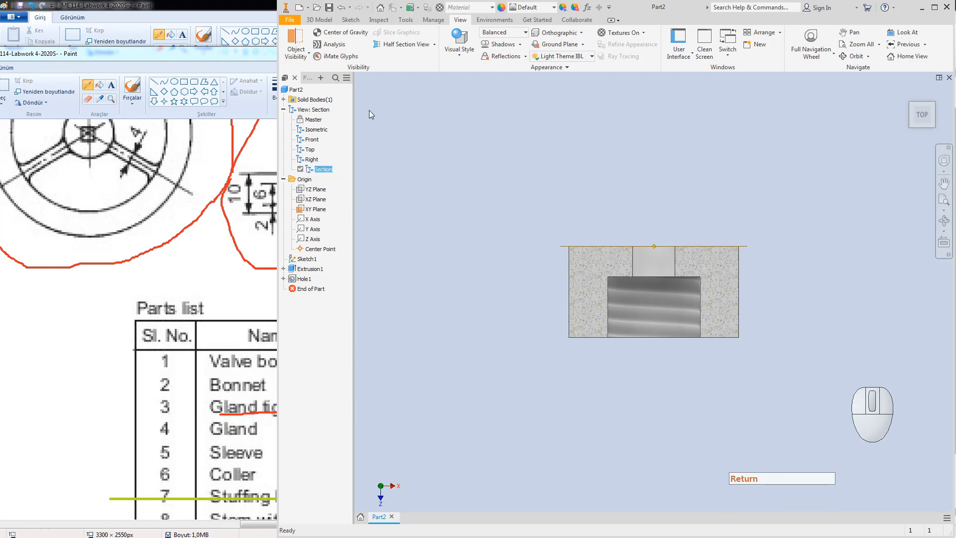
click(438, 175)
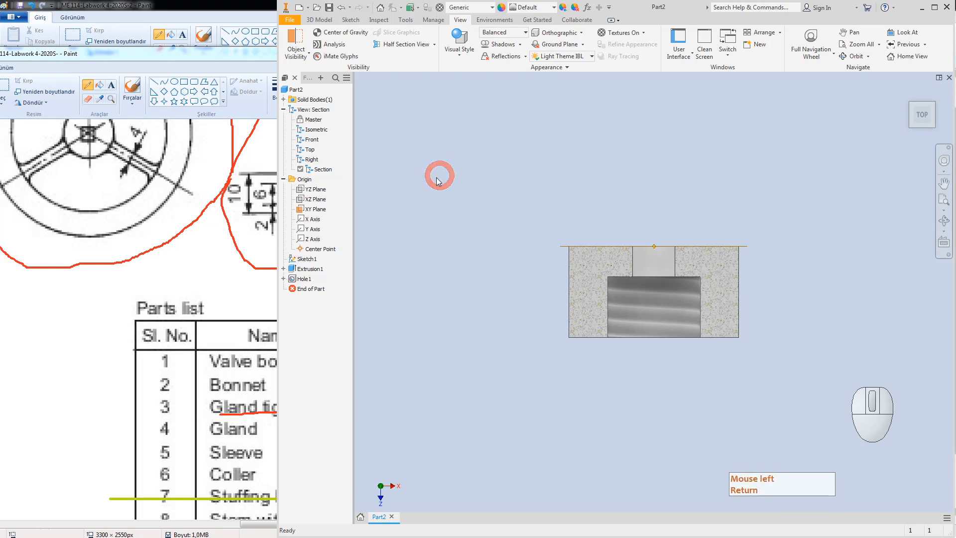
Step: Save the nut in the Stop Down Valve folder as Part 3- Gland Tightening Nut
click(329, 7)
click(595, 238)
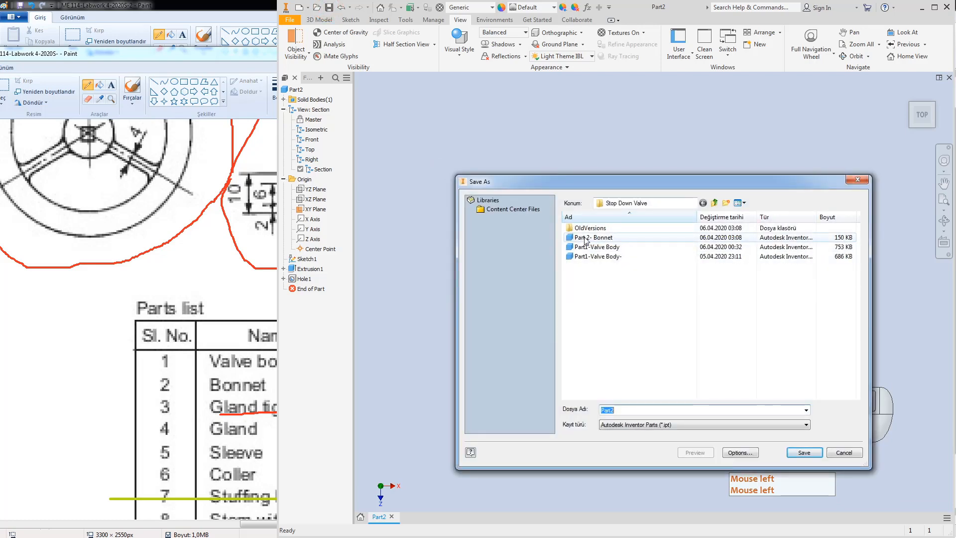
double_click(617, 410)
key(Right)
key(Left)
key(Left)
key(Left)
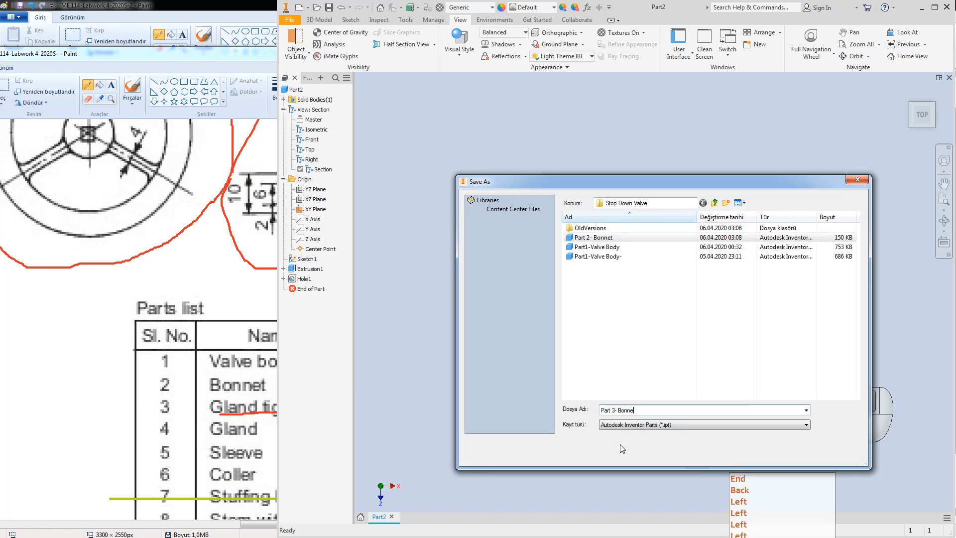
key(BackSpace)
key(BackSpace)
key(BackSpace)
key(BackSpace)
key(BackSpace)
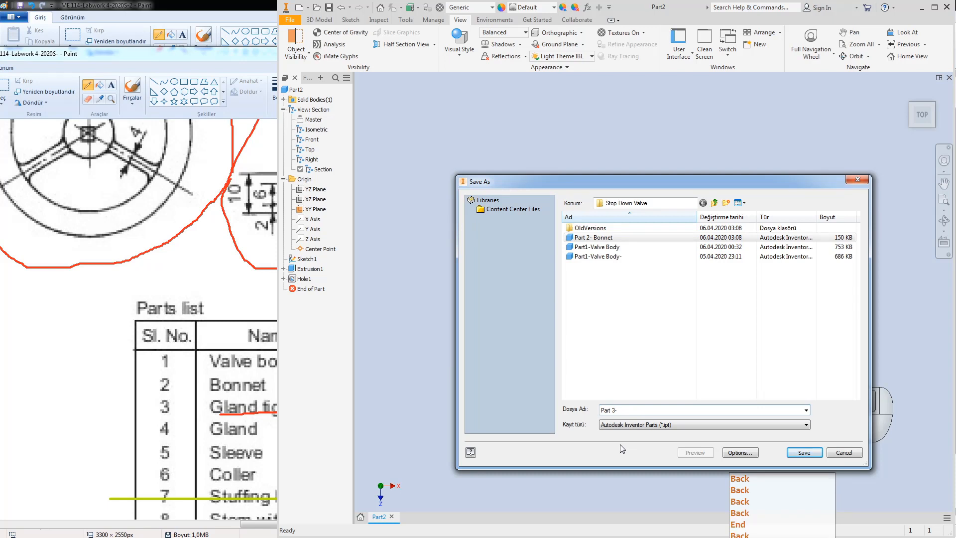
text(Gland Tighte)
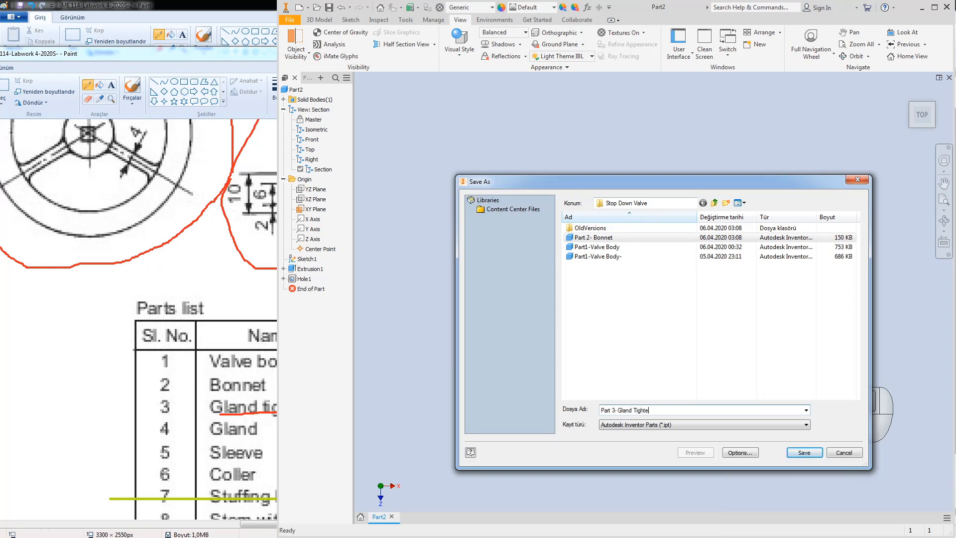
text(ning Nut)
key(Return)
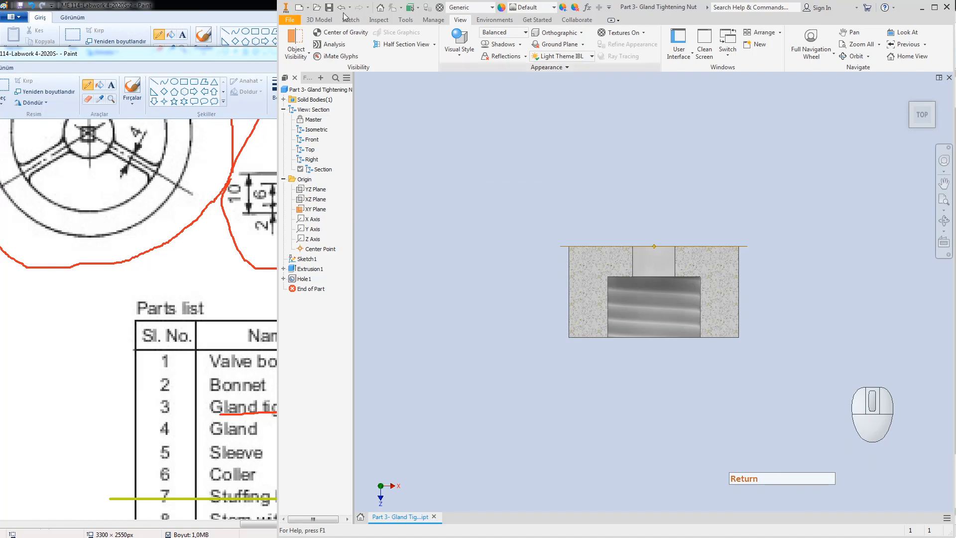
Step: Close the nut part and the home page, and open the metric templates for creating a new file
click(948, 78)
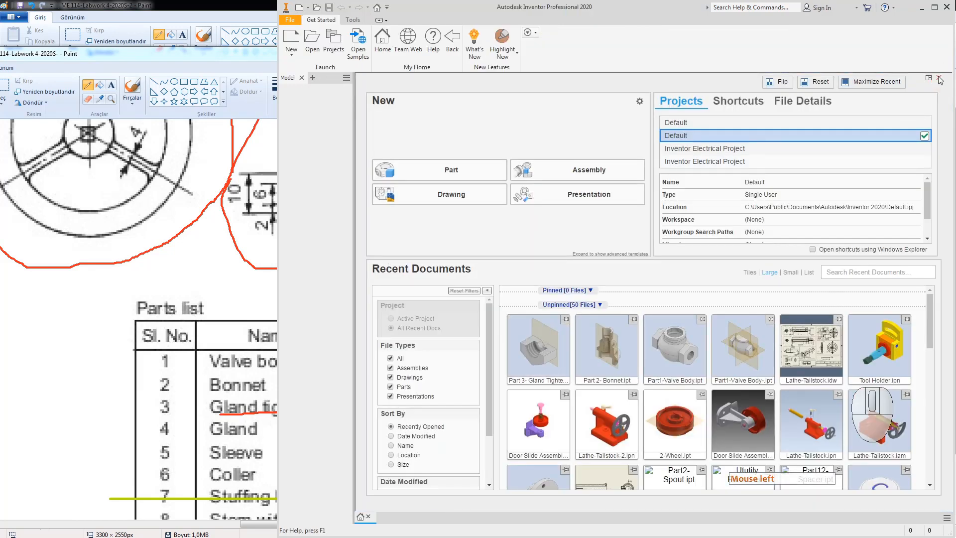
click(940, 80)
click(290, 37)
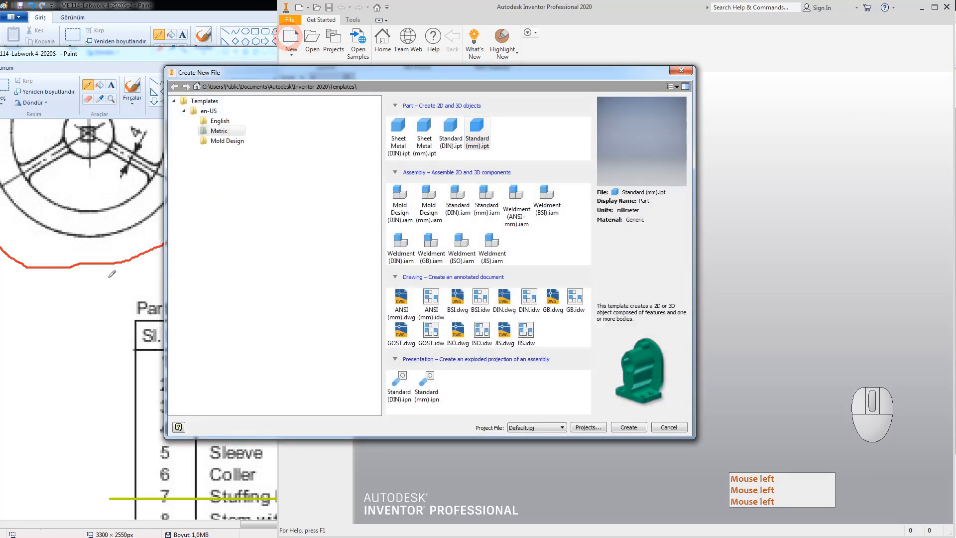
Step: Switch to Paint, underline Gland in the parts list and circle the part 4 drawing in red
click(105, 319)
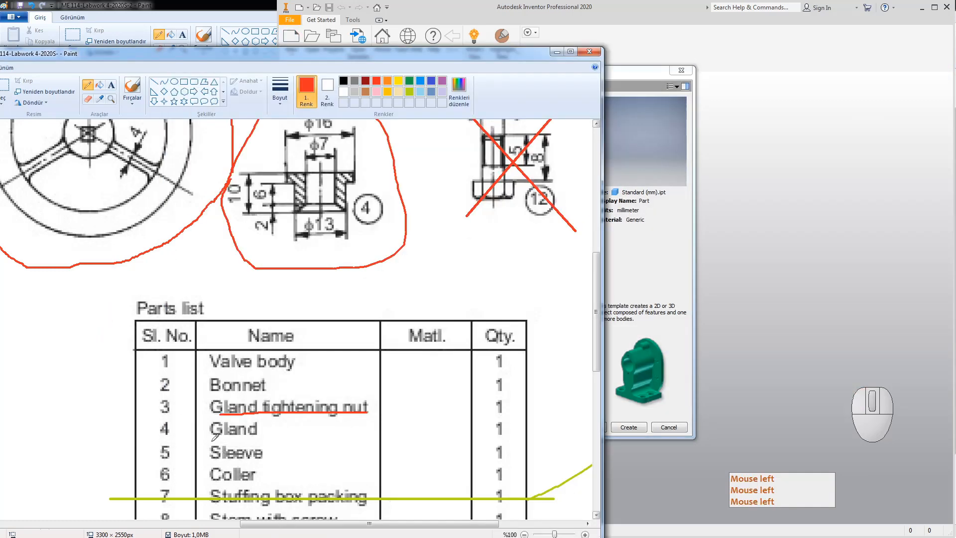
click(263, 432)
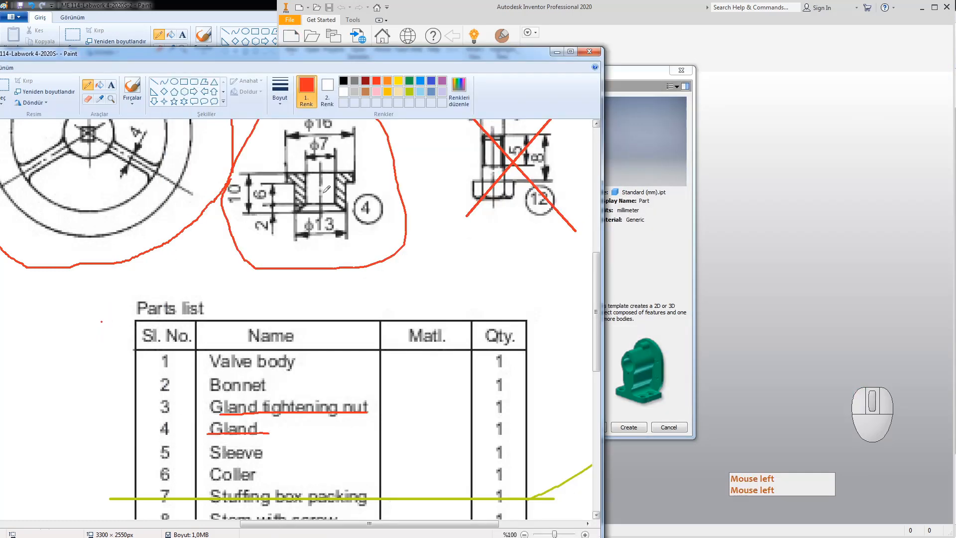
drag(595, 285, 595, 265)
mouse_move(363, 174)
mouse_down()
mouse_move(234, 174)
mouse_move(228, 278)
mouse_move(386, 301)
mouse_move(411, 213)
mouse_move(288, 148)
mouse_up()
Step: Move the new-file dialog aside and, back in Paint, trace part 4's right-hand section profile and its axis in red
drag(629, 77, 699, 91)
click(194, 290)
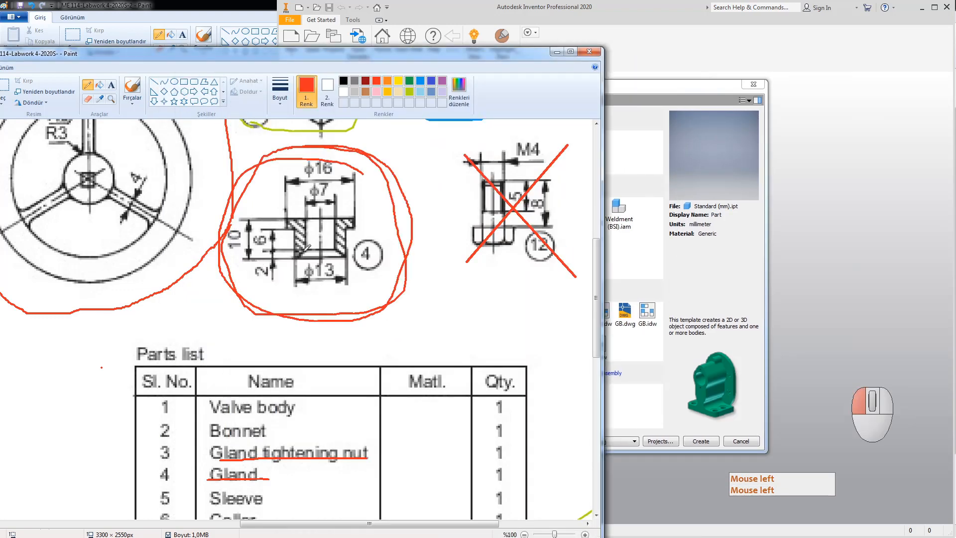
click(337, 218)
mouse_move(338, 240)
mouse_down()
mouse_move(338, 253)
mouse_move(343, 217)
mouse_move(324, 221)
mouse_move(326, 289)
mouse_move(323, 204)
mouse_move(326, 269)
mouse_up()
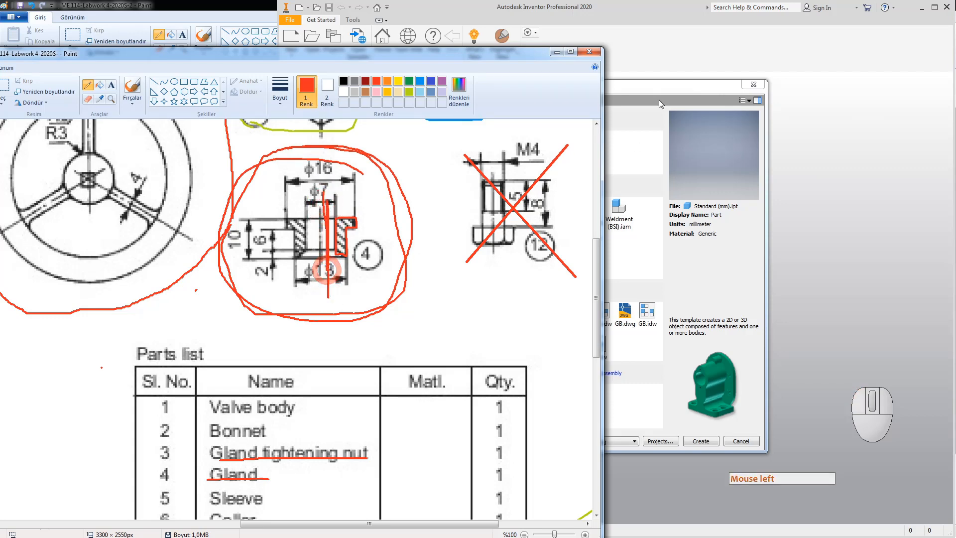
Step: Switch to Inventor, create a part from Standard (mm).ipt, and bring the whole part 4 drawing into view in Paint beside it
click(660, 89)
double_click(544, 144)
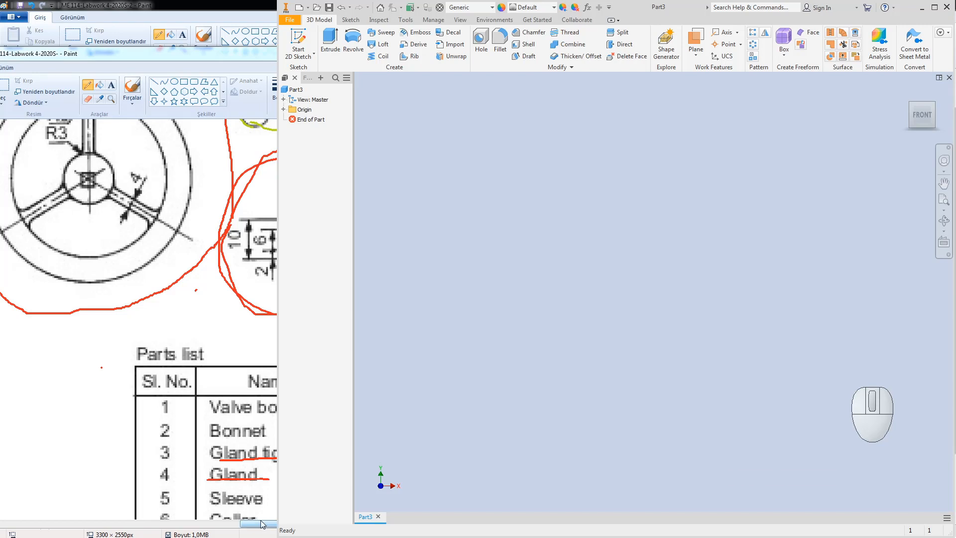
drag(263, 524, 324, 524)
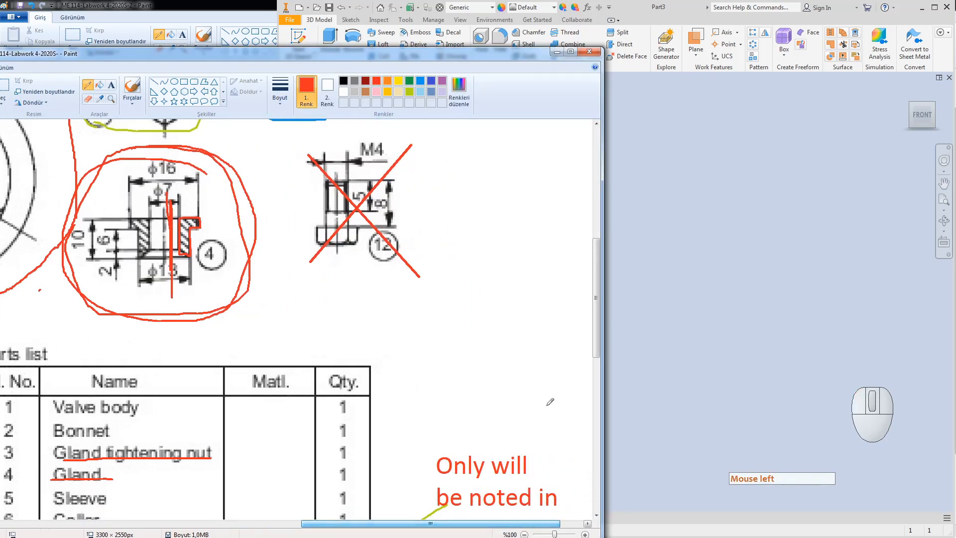
click(673, 294)
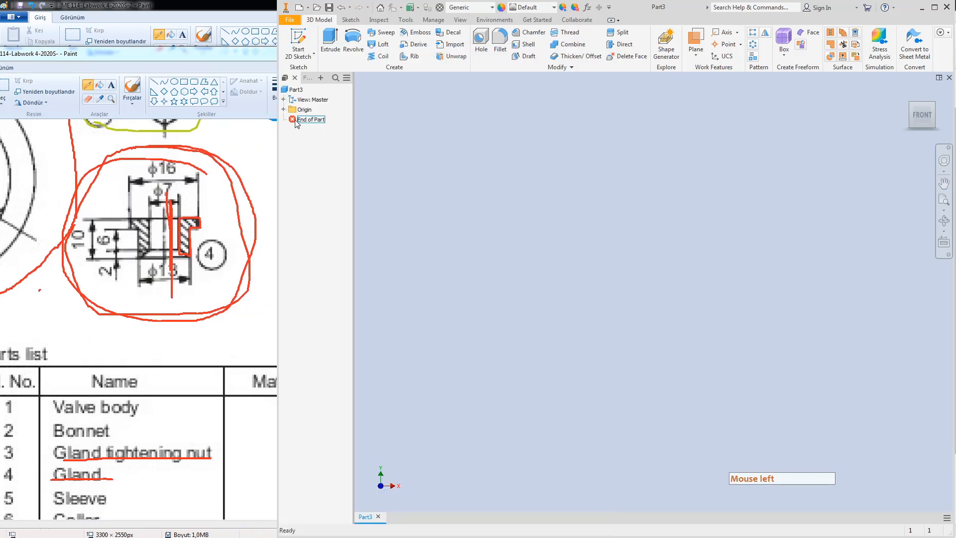
Step: Make the origin's centre point and XY plane visible, and start a 2D sketch on the XY plane
click(283, 109)
right_click(315, 179)
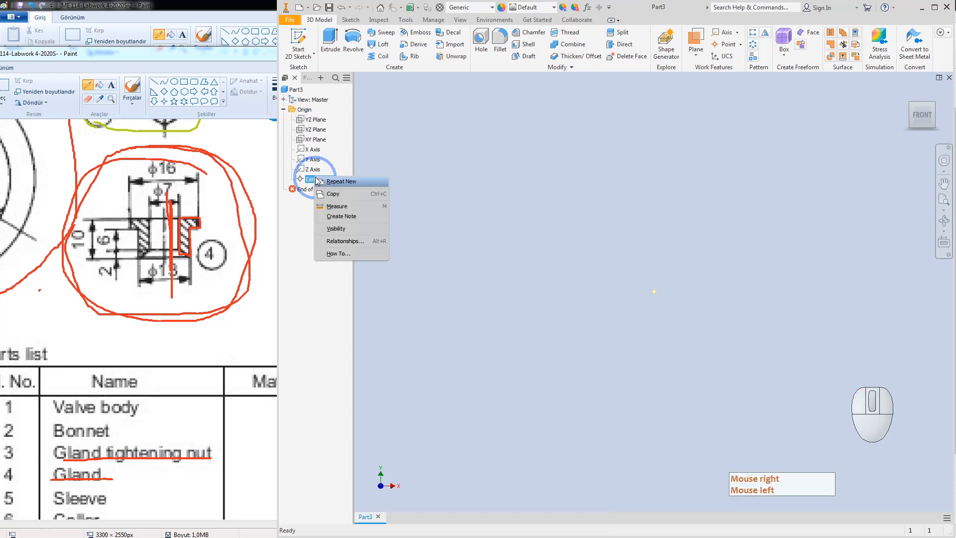
click(336, 228)
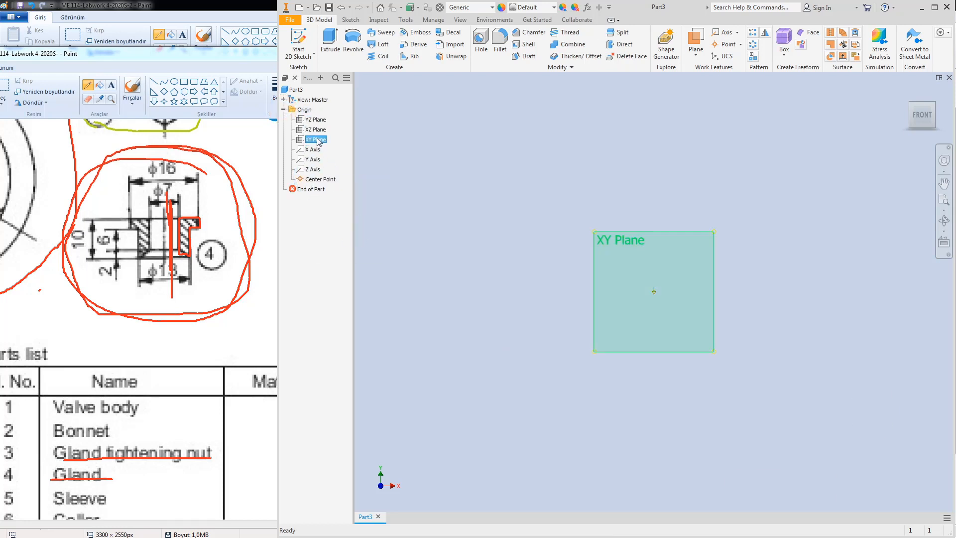
right_click(317, 140)
click(336, 199)
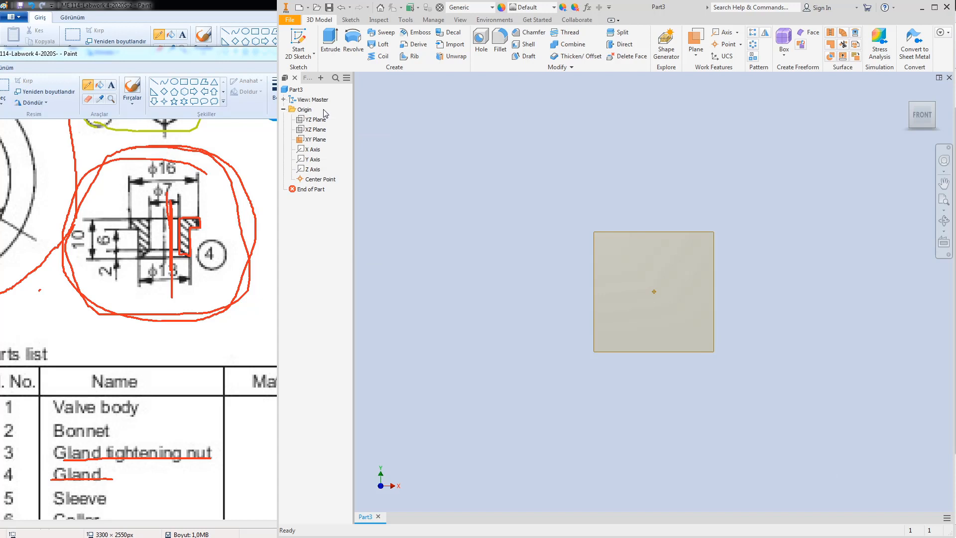
click(300, 45)
click(645, 234)
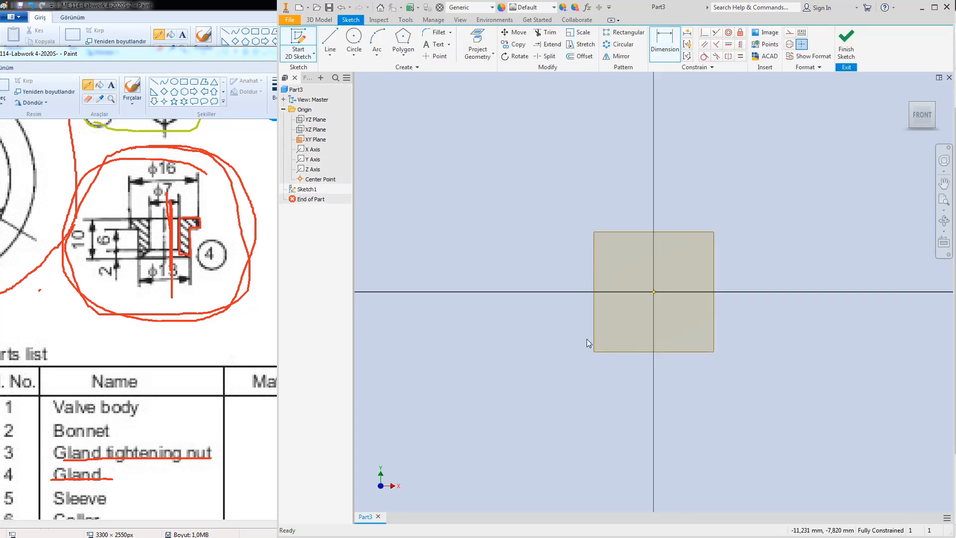
Step: Draw a vertical line upward from the origin and convert it to a centerline
click(330, 42)
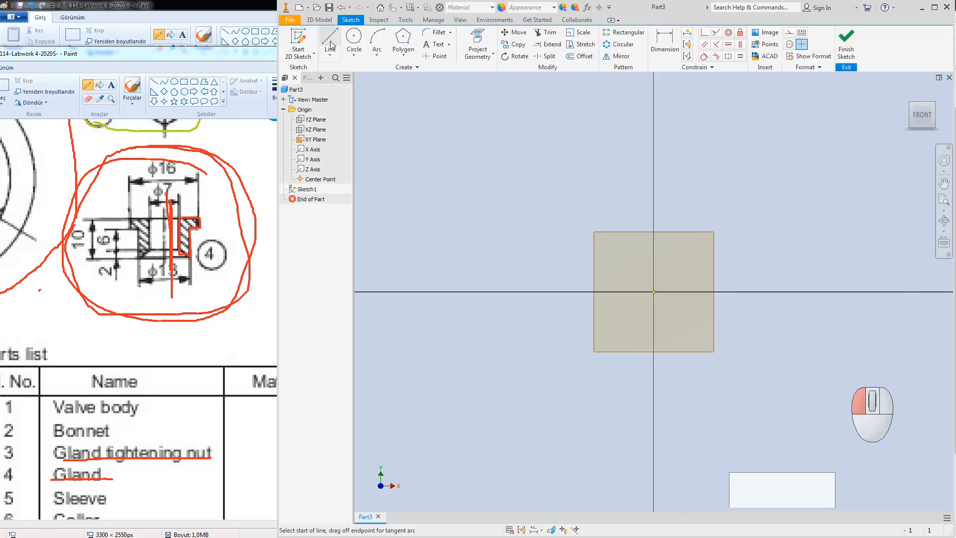
click(654, 291)
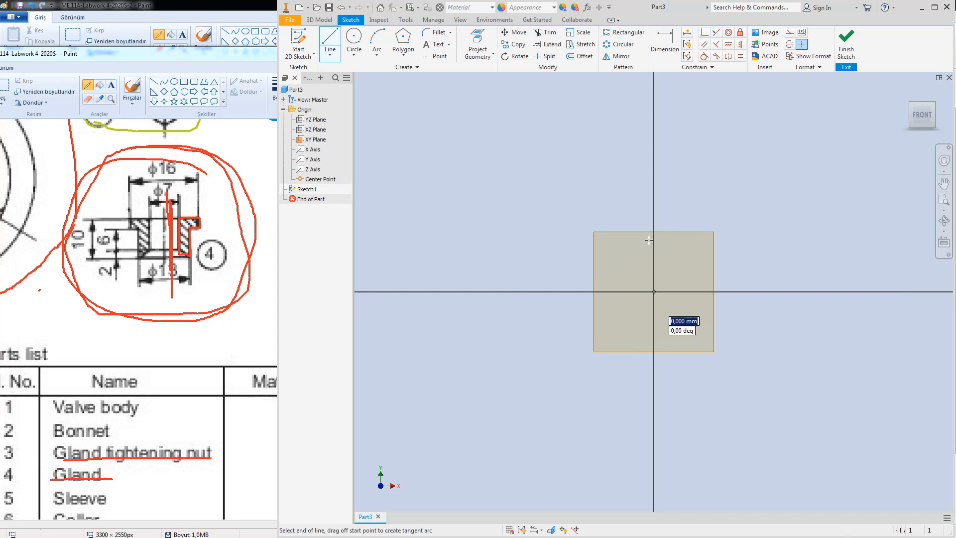
click(653, 192)
key(Escape)
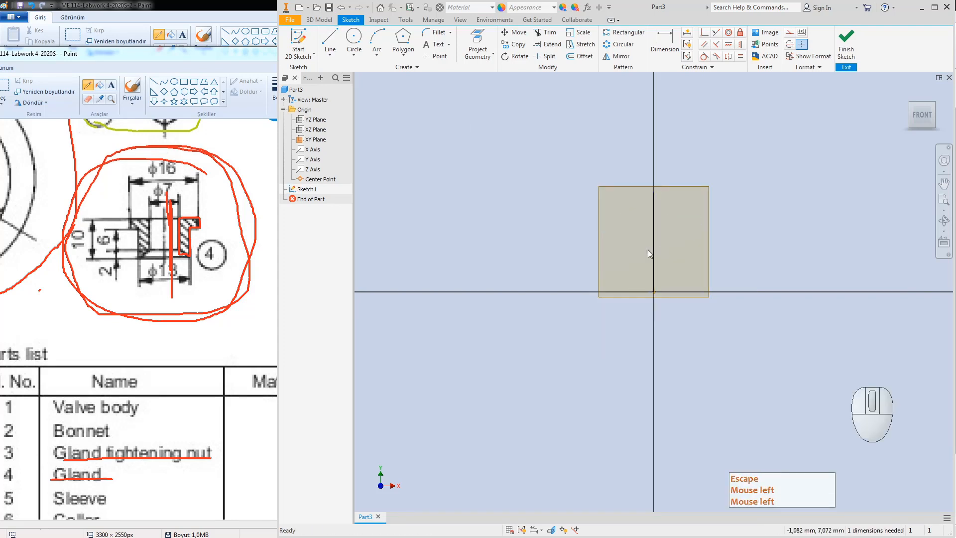
click(653, 248)
right_click(651, 248)
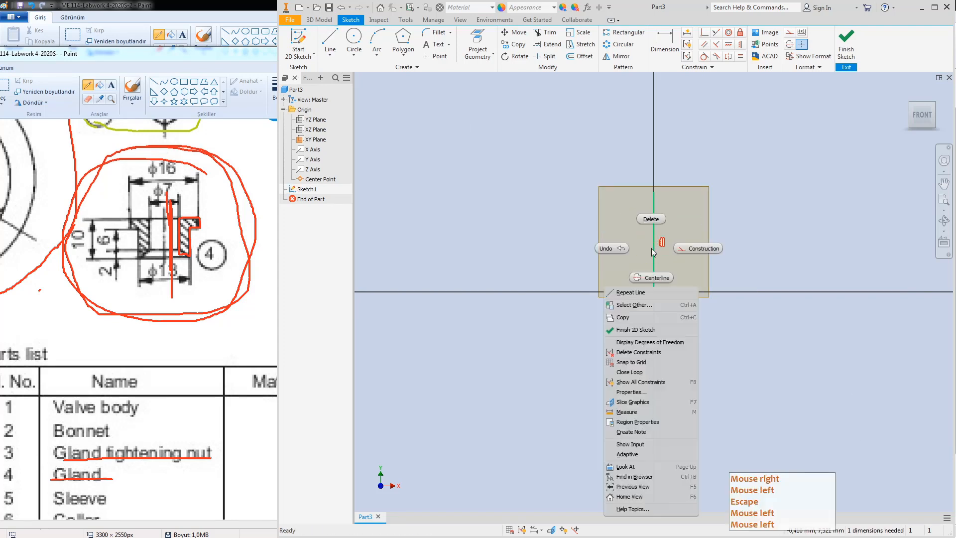
click(653, 278)
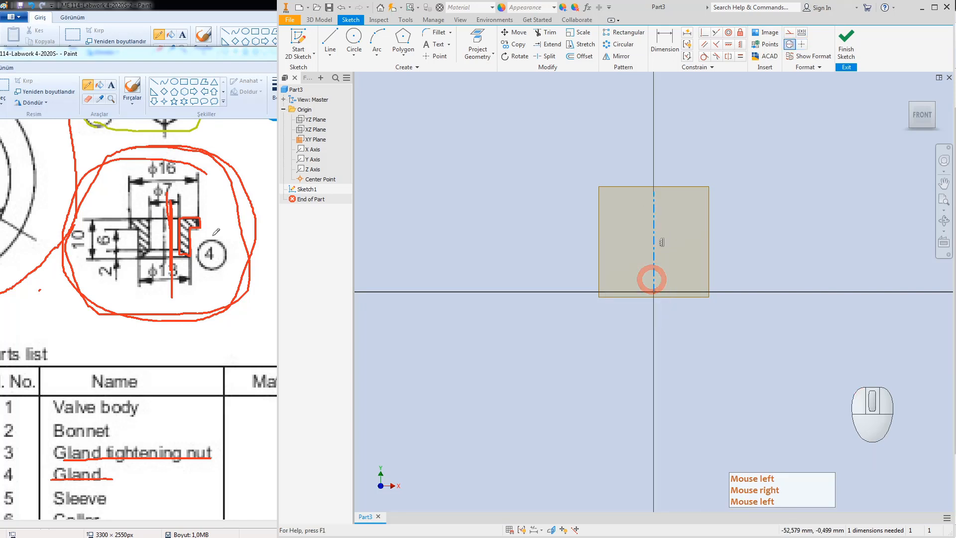
Step: Circle the φ16 dimension in Paint, undo that mark and the red axis line over part 4, and return to Inventor
mouse_move(149, 165)
mouse_down()
mouse_move(166, 173)
mouse_move(156, 177)
mouse_up()
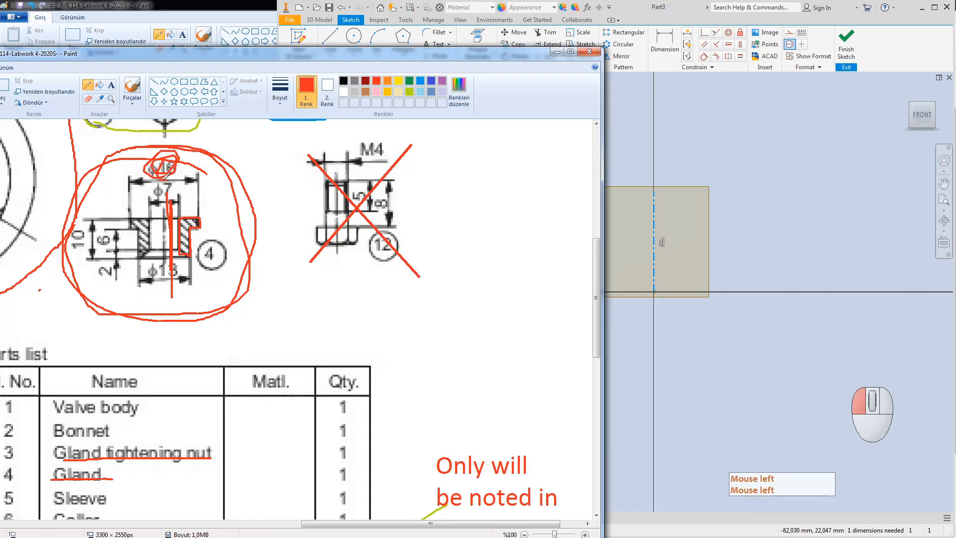
key(ctrl+z)
key(ctrl+z)
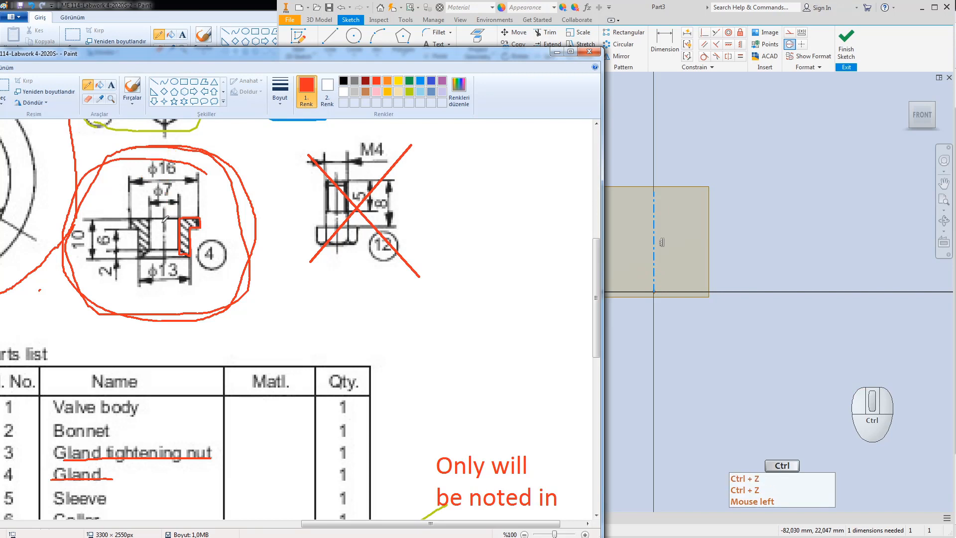
click(734, 179)
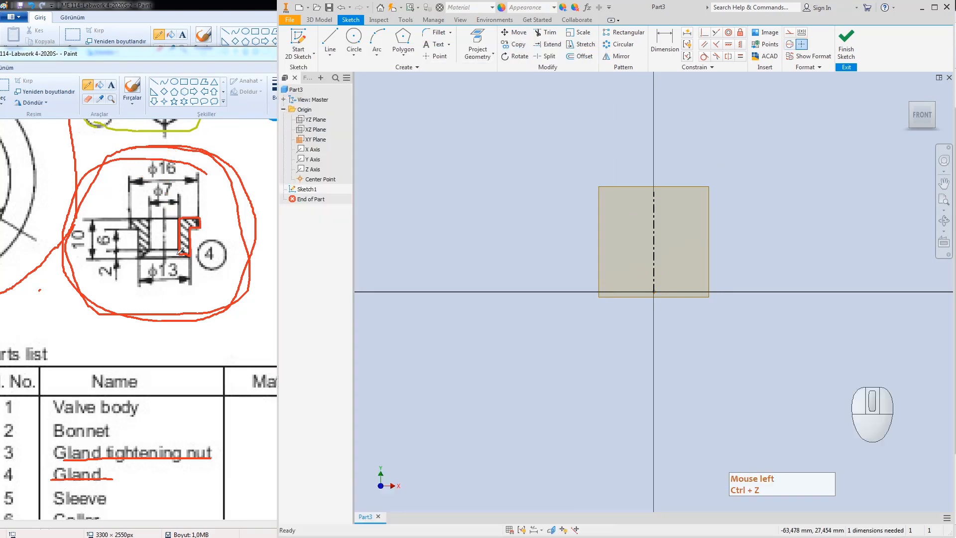
Step: Draw a horizontal construction line about 10 mm long from the centerline near its upper end, and move it slightly down
click(331, 38)
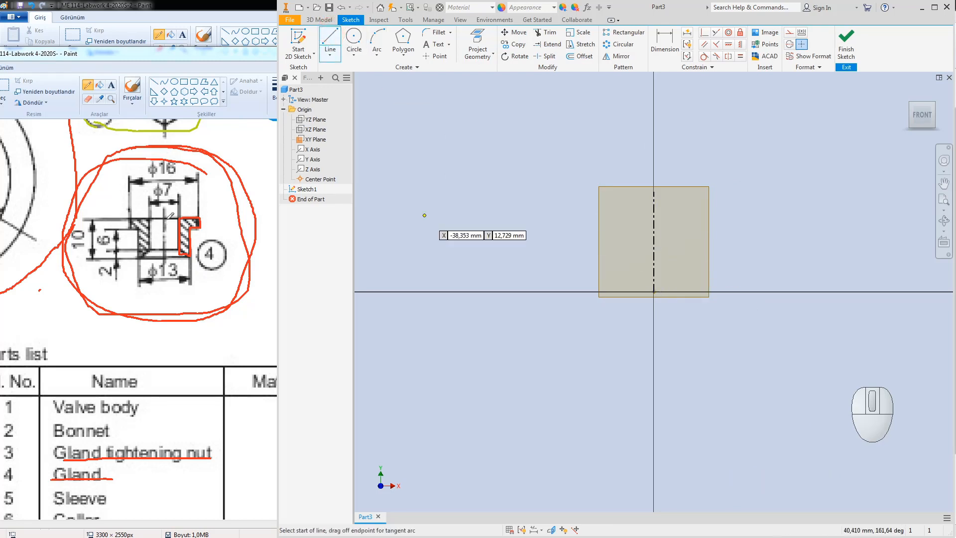
click(653, 197)
click(713, 198)
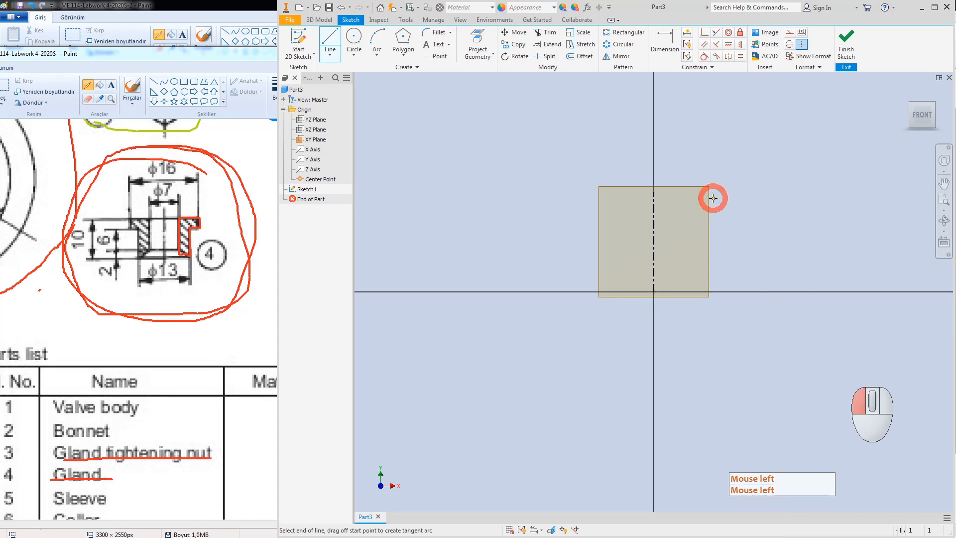
key(Escape)
click(683, 199)
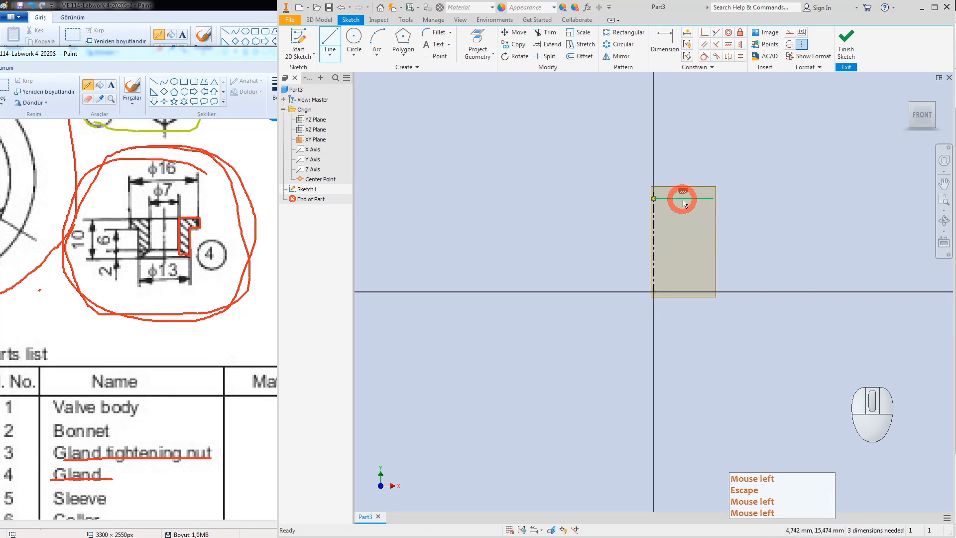
right_click(683, 199)
click(719, 198)
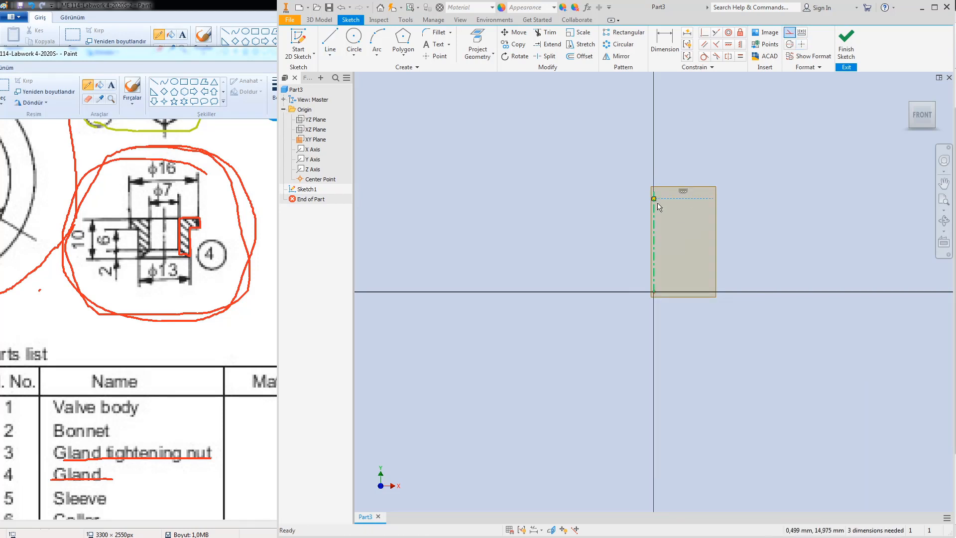
drag(654, 198, 670, 211)
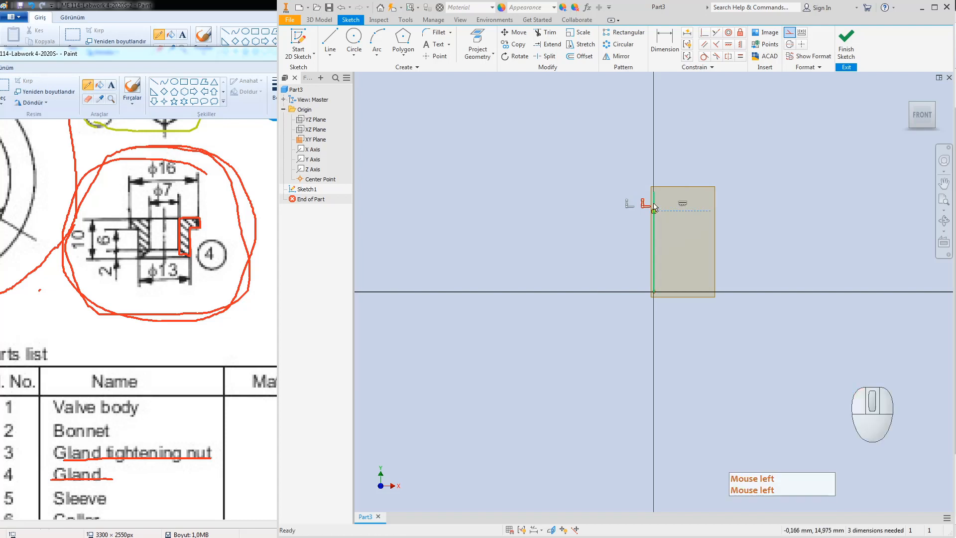
key(Escape)
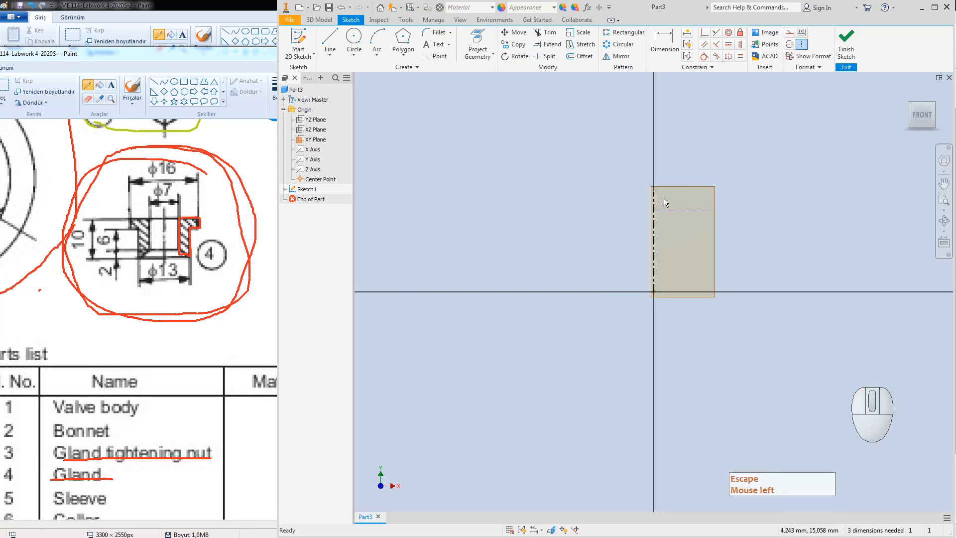
Step: Draw the gland's closed half-section from the construction line's free end, with a slanted lower edge reaching the horizontal axis and an outward upper flange
click(331, 41)
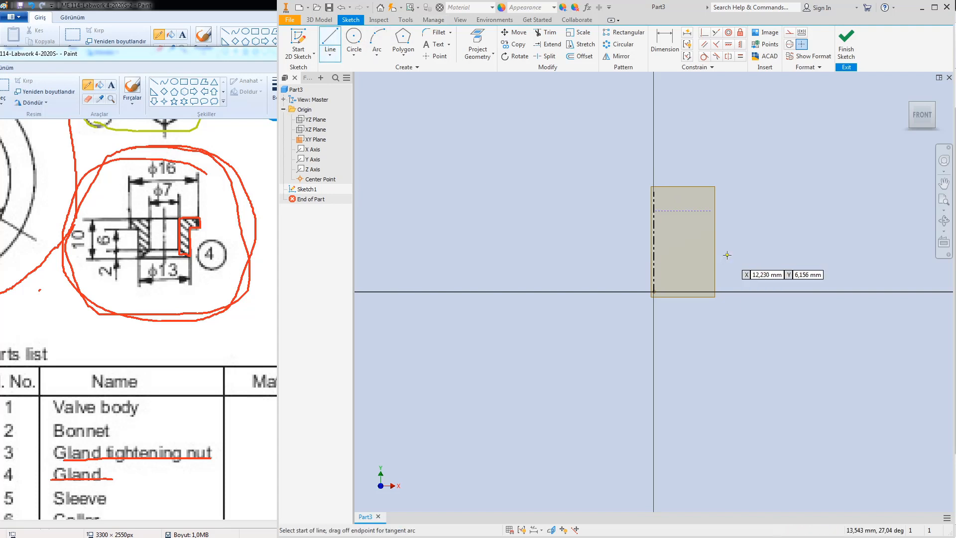
click(713, 211)
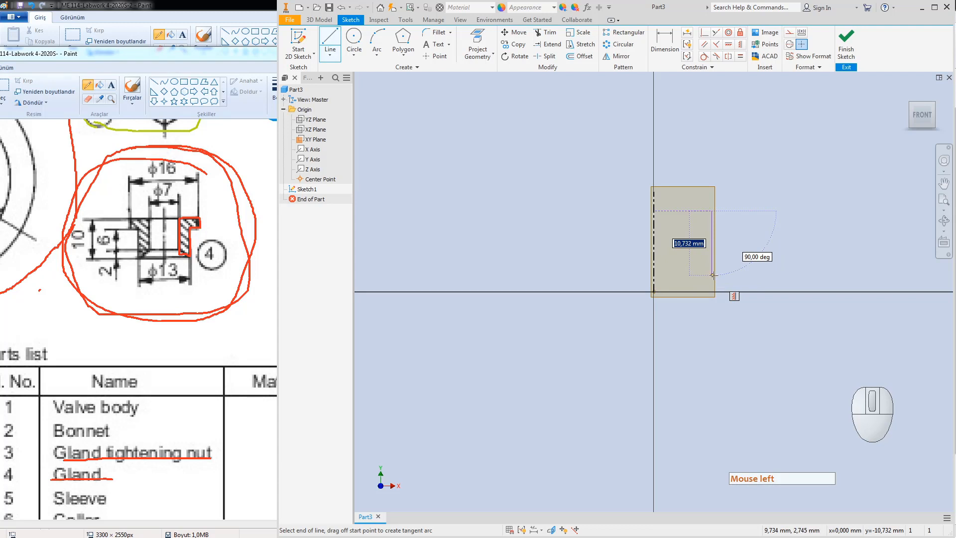
click(713, 274)
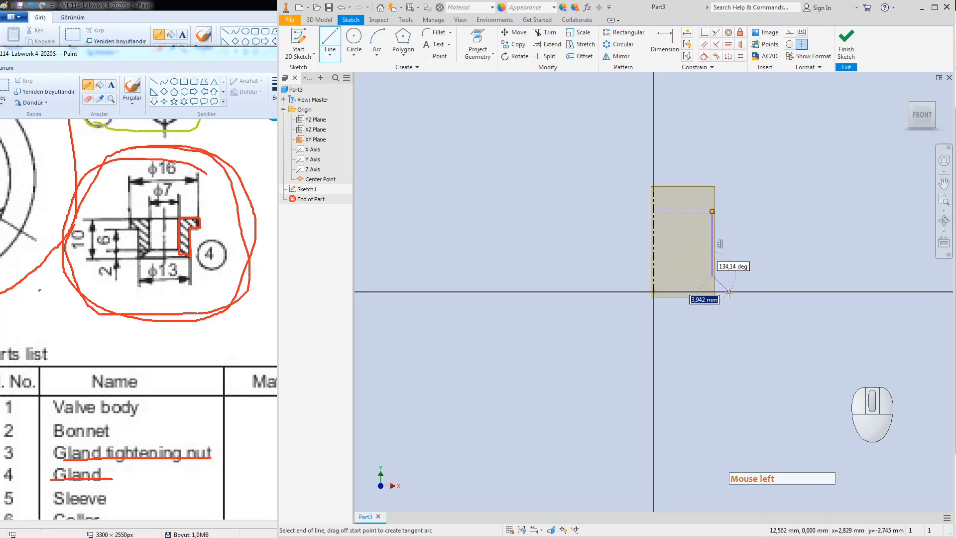
click(730, 293)
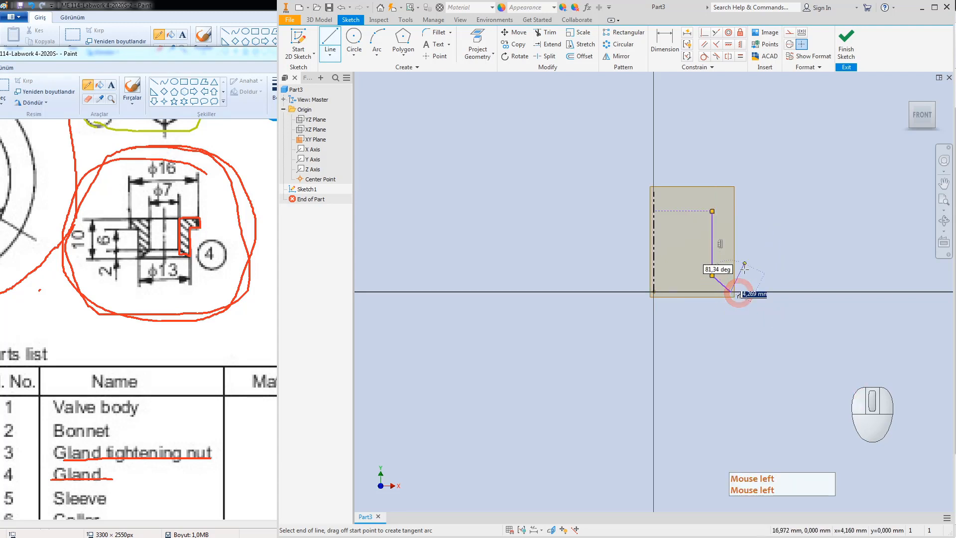
click(730, 231)
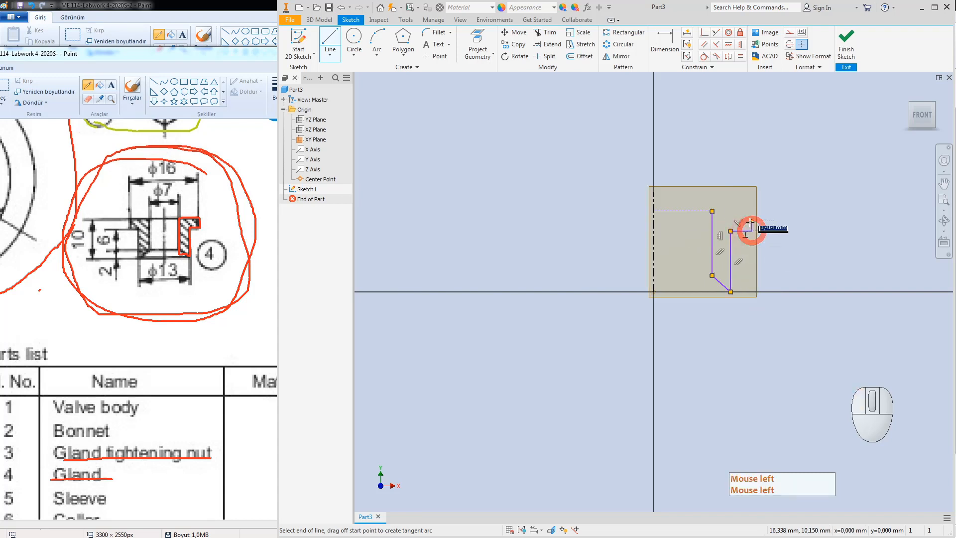
click(751, 207)
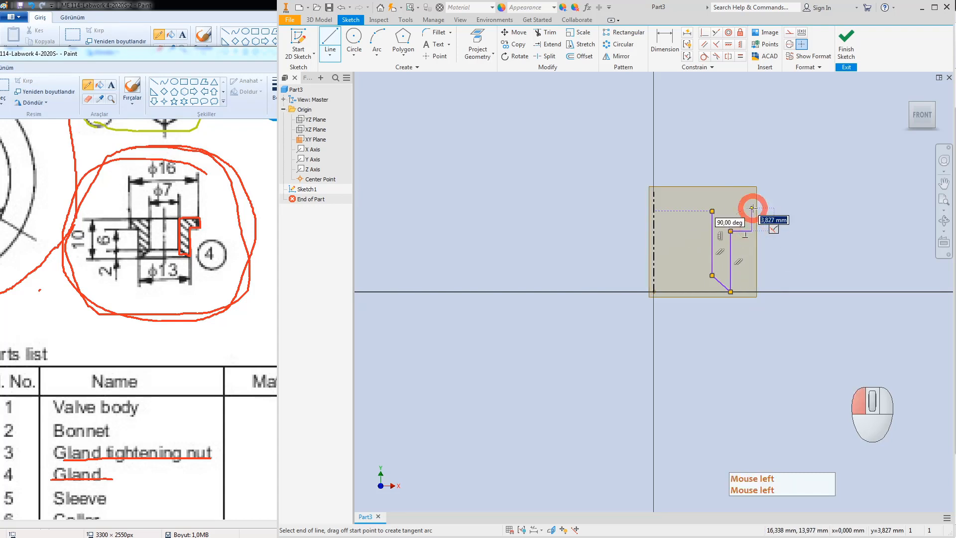
click(712, 210)
key(Escape)
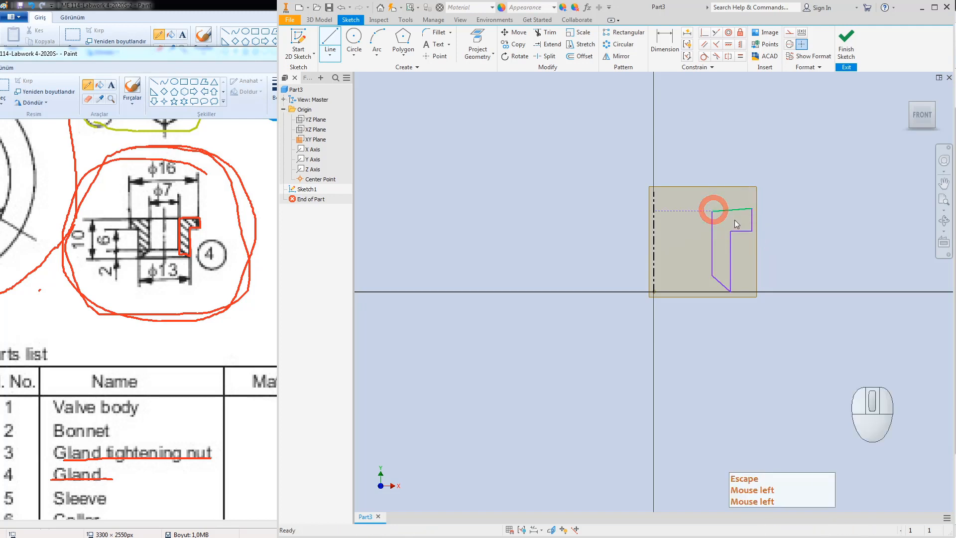
Step: Apply a horizontal constraint to the top edge of the gland profile
click(733, 209)
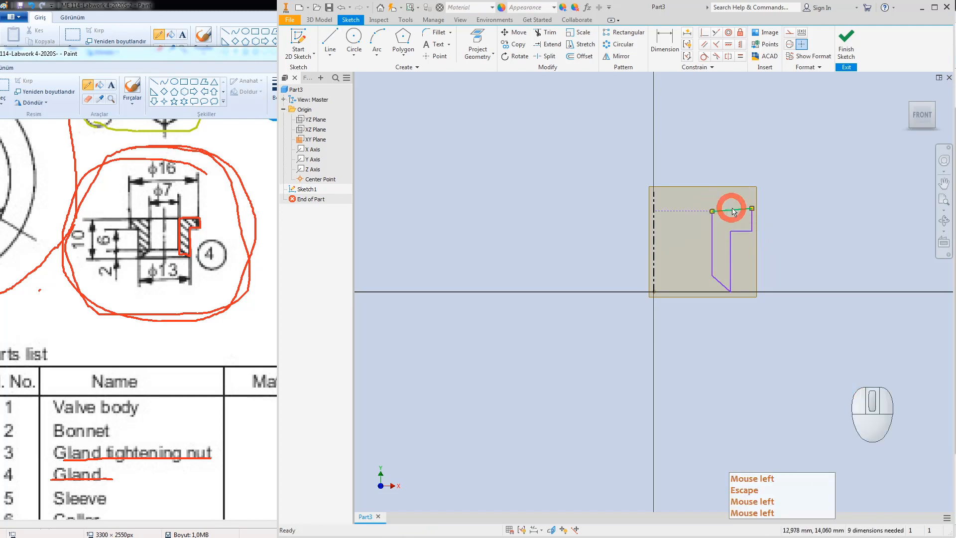
click(728, 44)
key(Escape)
key(Escape)
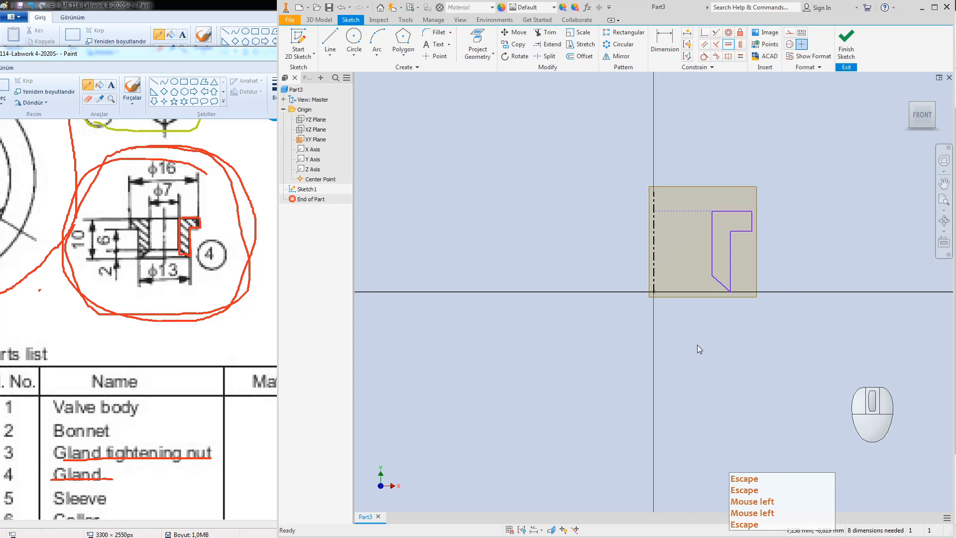
Step: Dimension the profile's inner vertical edge about the centerline as a 7 mm diameter
click(664, 42)
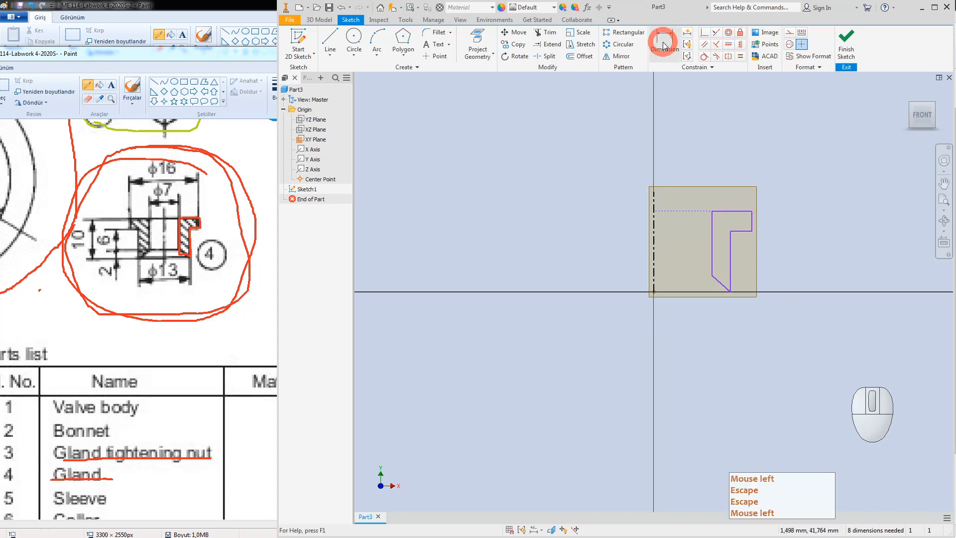
click(712, 252)
click(654, 254)
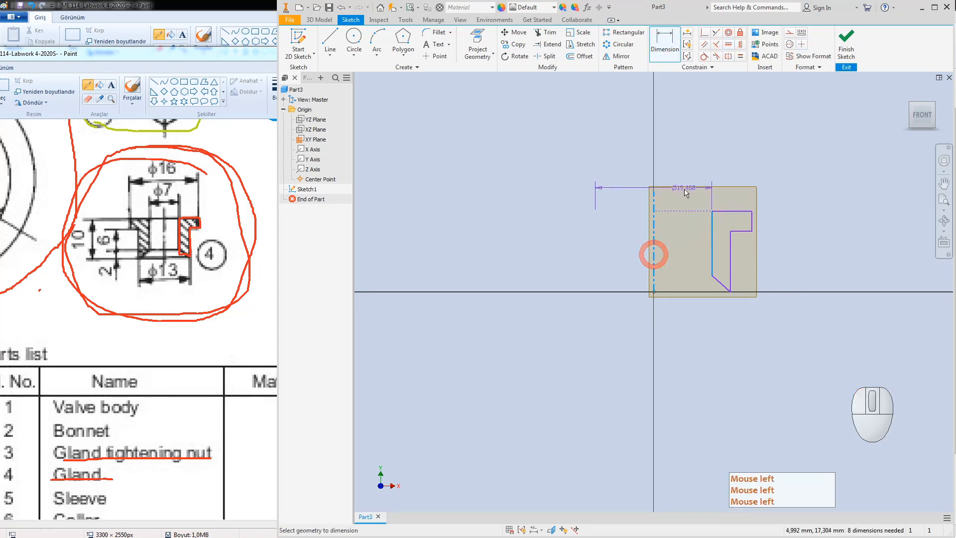
click(683, 182)
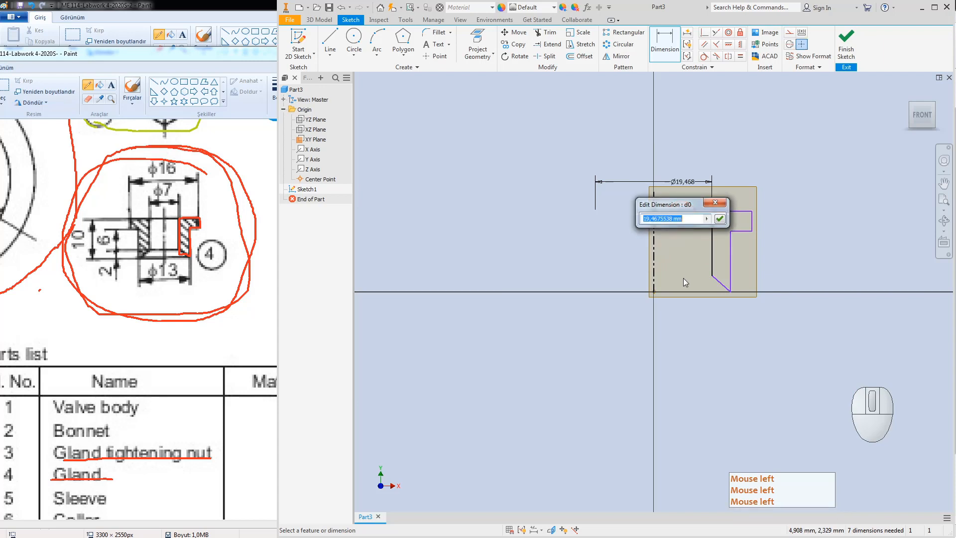
text(7)
key(Return)
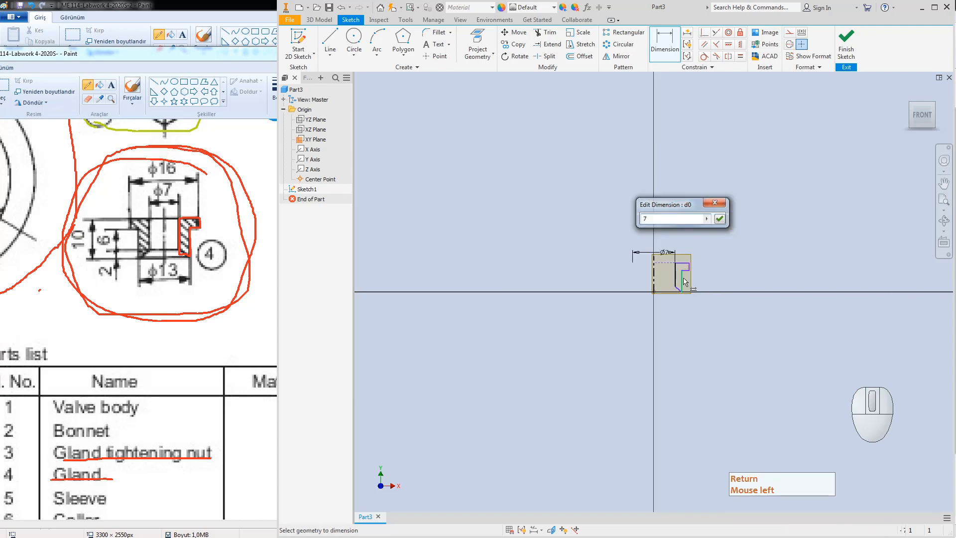
Step: Dimension the gland profile's overall height from its top edge to its lowest corner as 10 mm
scroll(676, 317, down, 5)
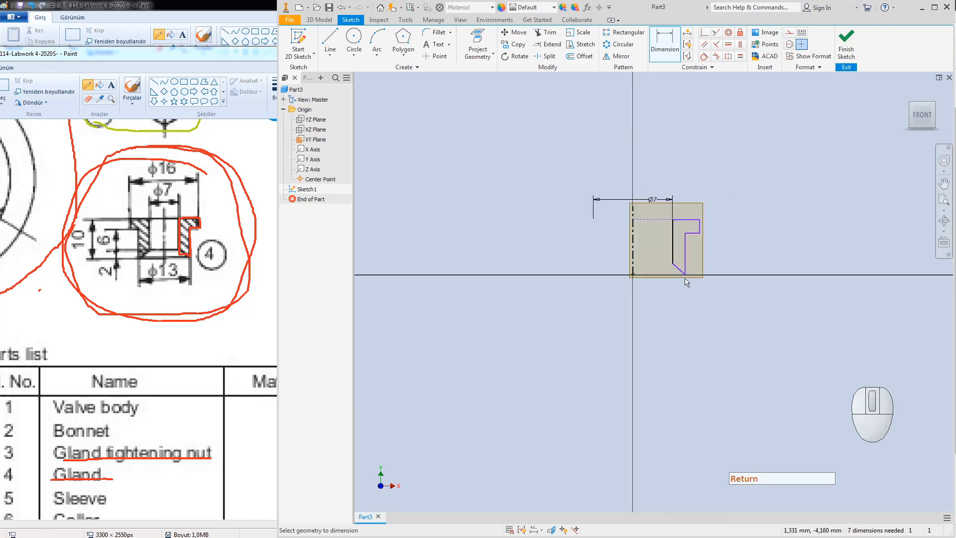
click(663, 40)
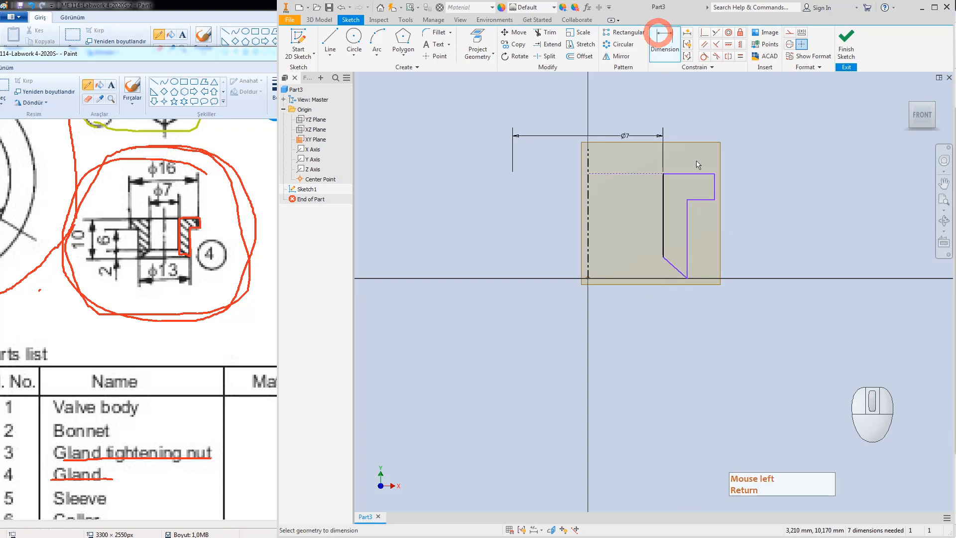
click(690, 175)
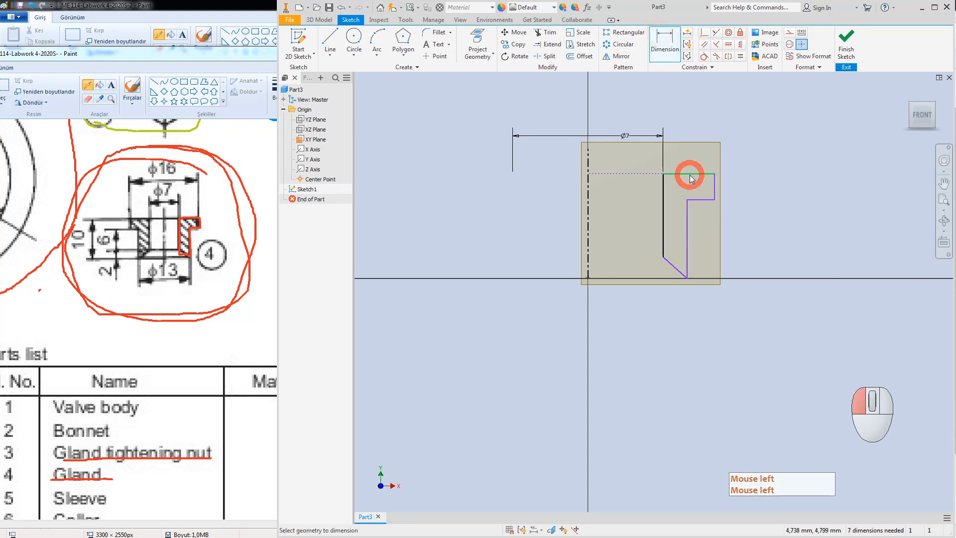
click(689, 278)
click(804, 216)
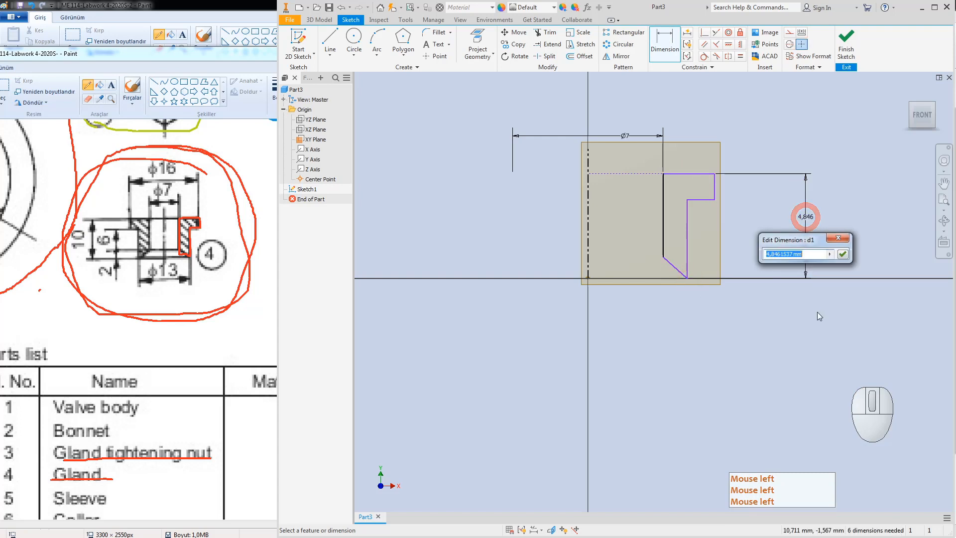
text(10)
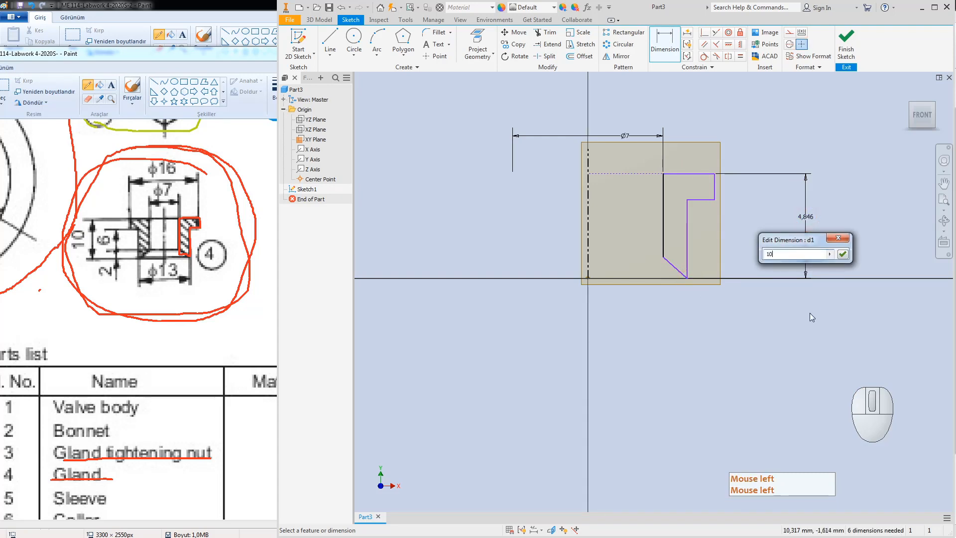
key(Return)
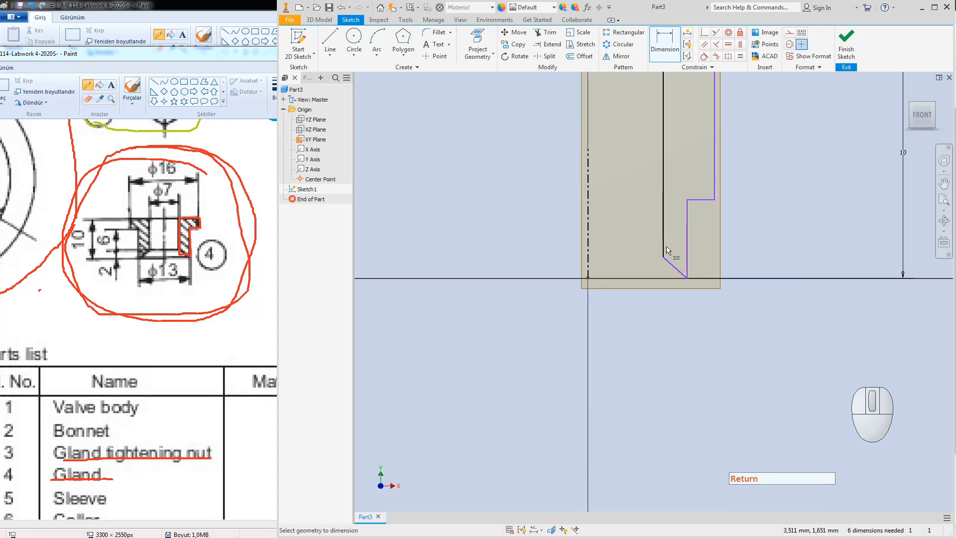
scroll(694, 303, down, 5)
scroll(695, 284, down, 3)
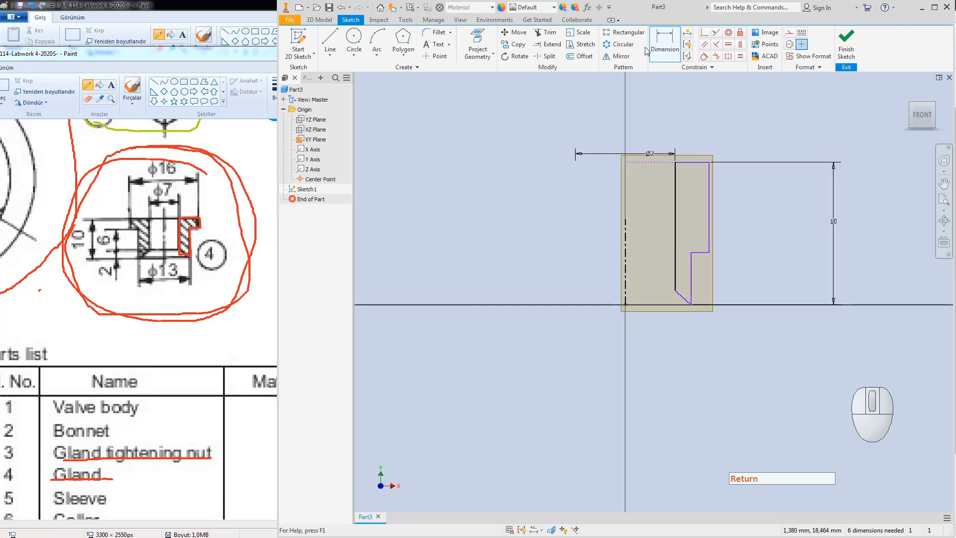
Step: Draw a horizontal line from the profile's lowest corner to the origin at the base of the centerline
click(671, 37)
click(704, 34)
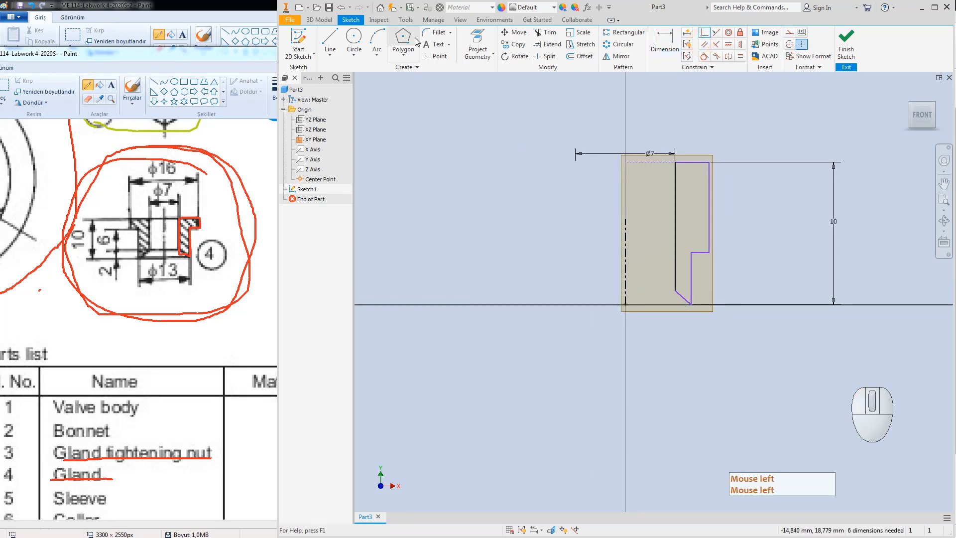
key(l)
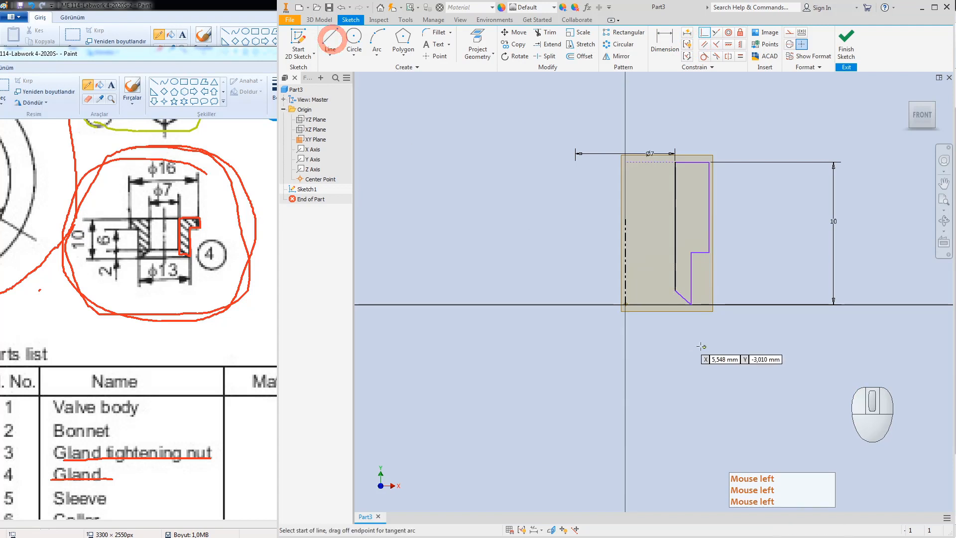
click(690, 304)
click(625, 304)
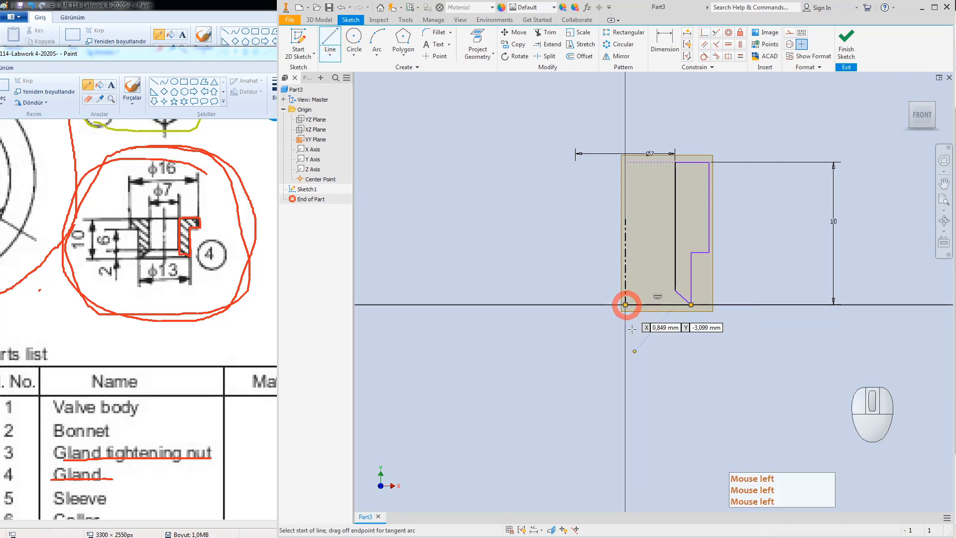
key(Escape)
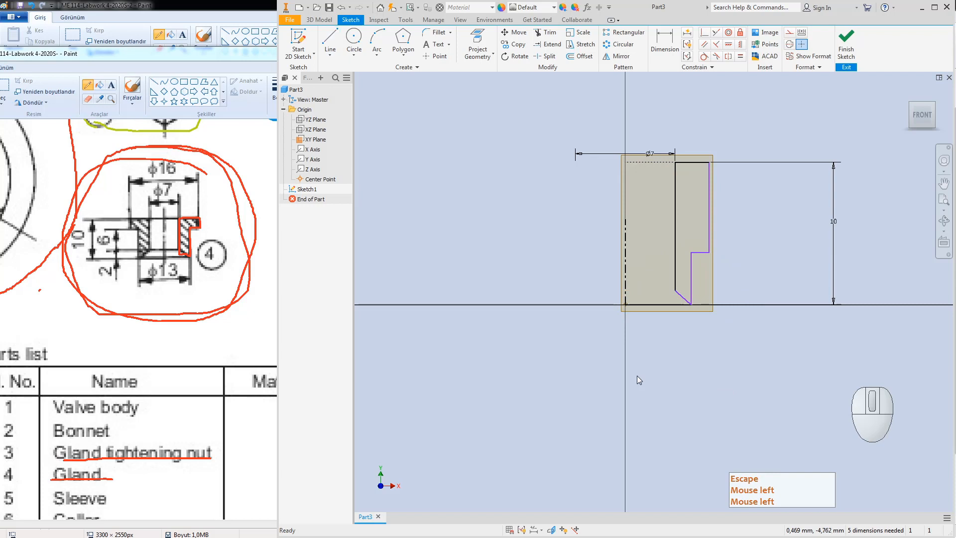
Step: Convert the horizontal base line to construction geometry and extend the centerline's upper end above the profile
mouse_move(691, 304)
mouse_down()
mouse_move(704, 305)
mouse_move(692, 305)
mouse_up()
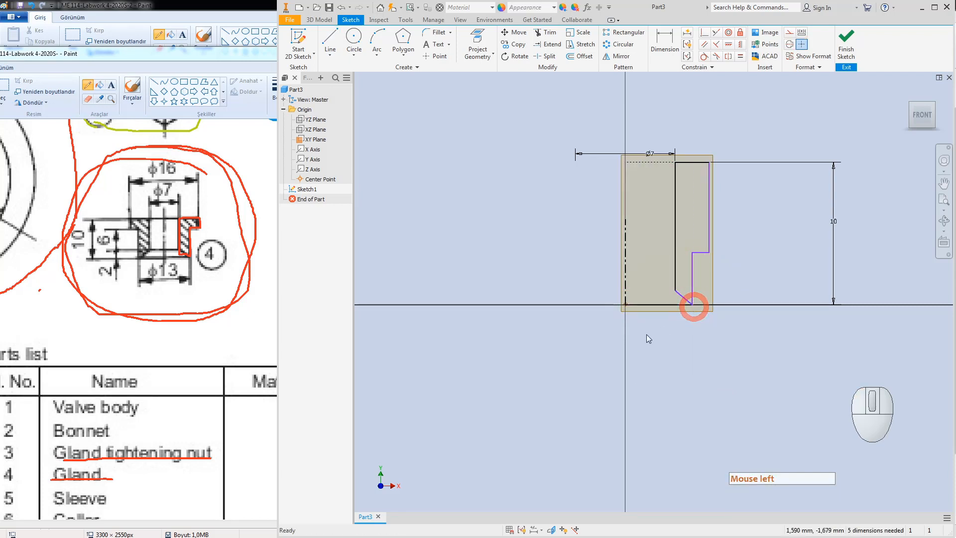
click(646, 305)
right_click(644, 305)
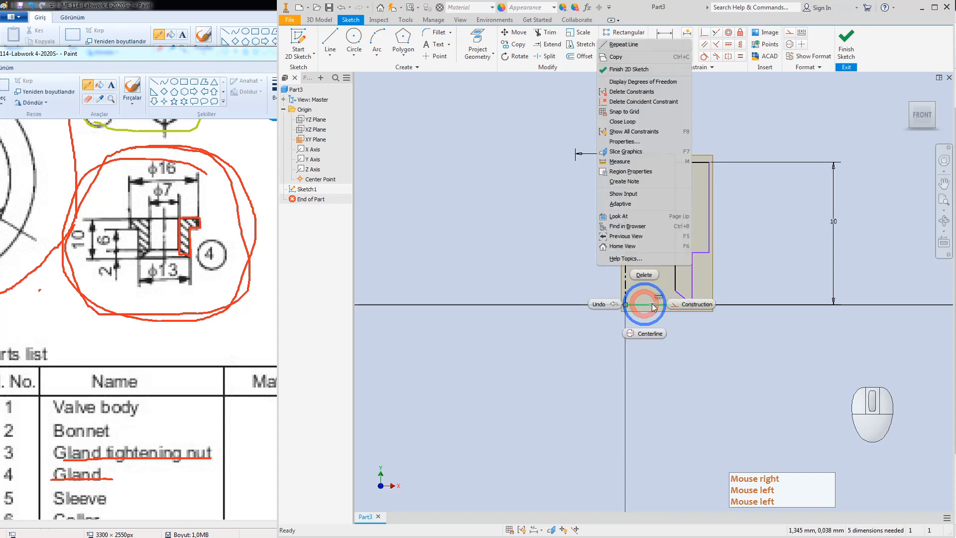
click(682, 305)
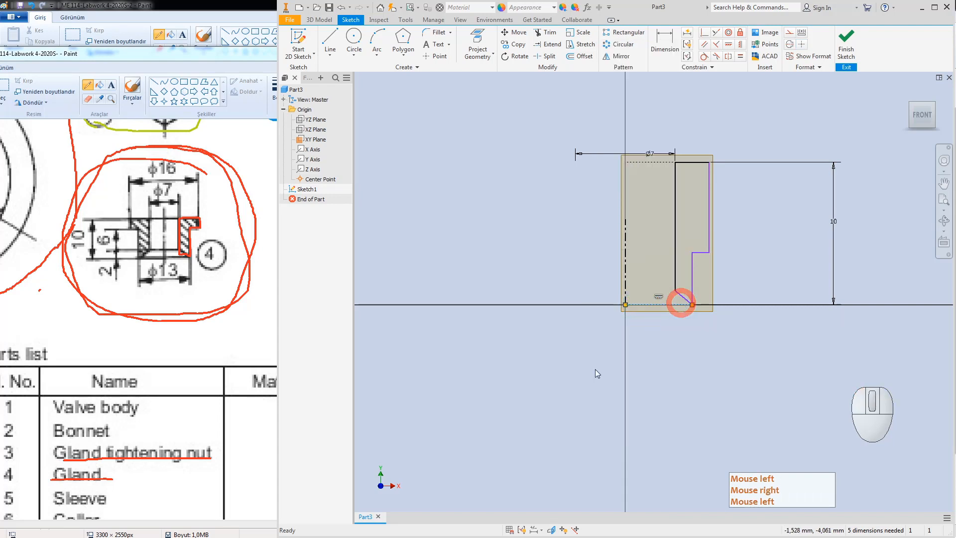
drag(625, 220, 623, 111)
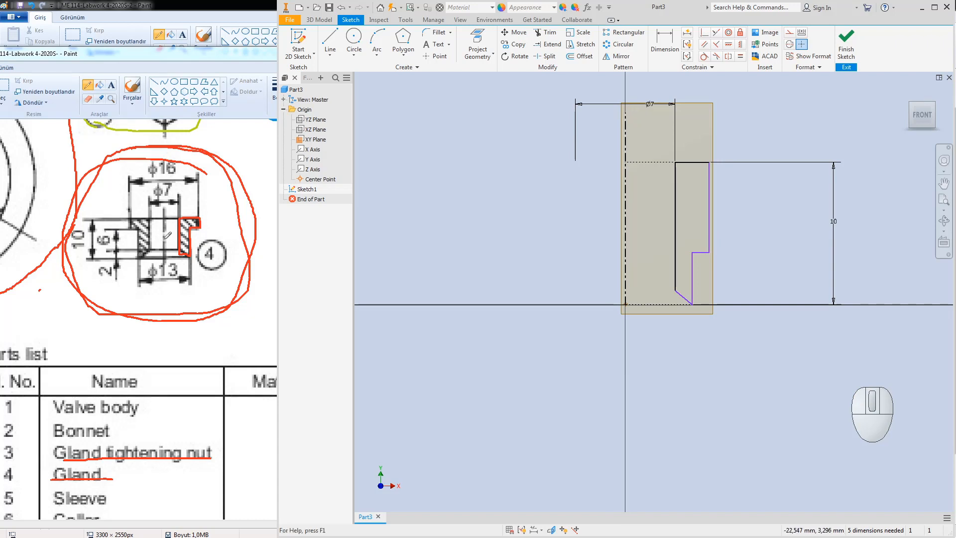
Step: Dimension the outer vertical edge below the flange with a height of 6 mm
click(658, 32)
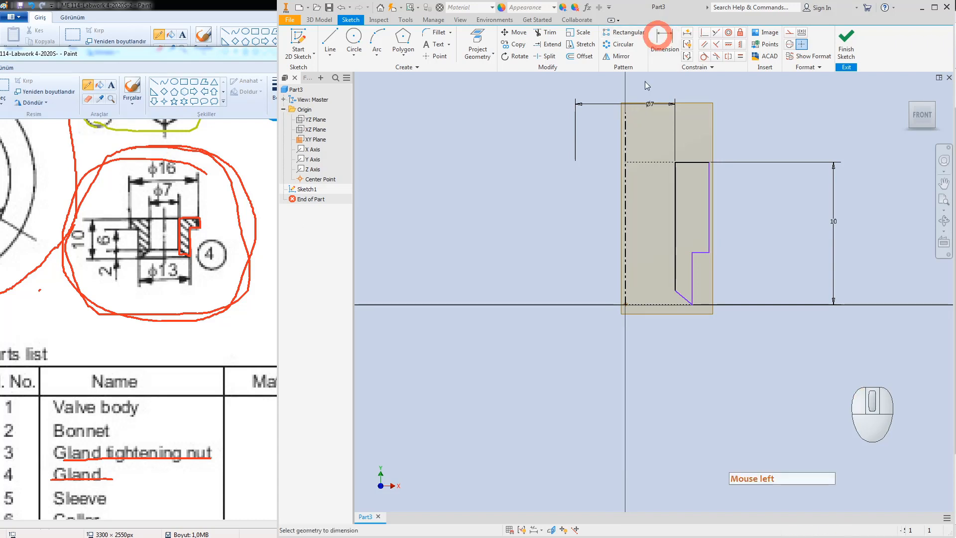
click(692, 277)
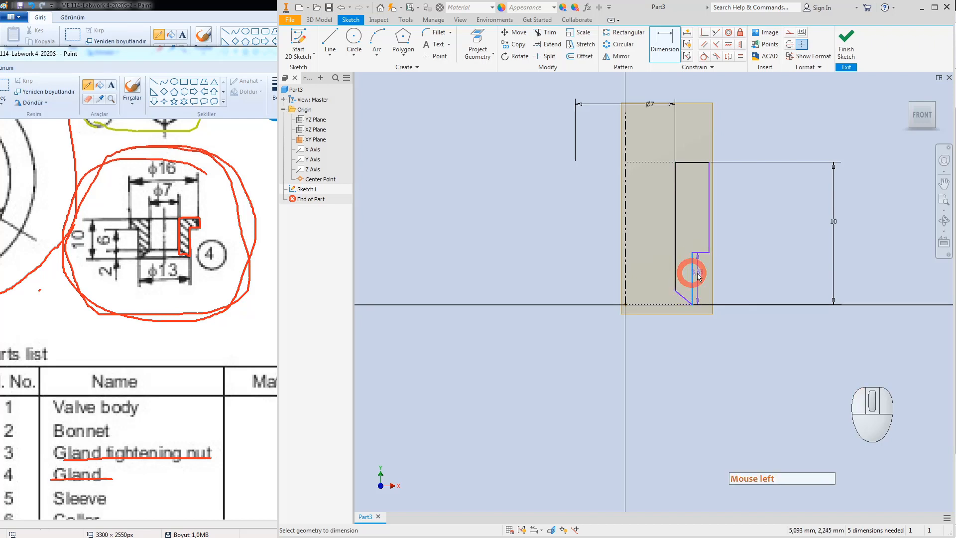
click(762, 273)
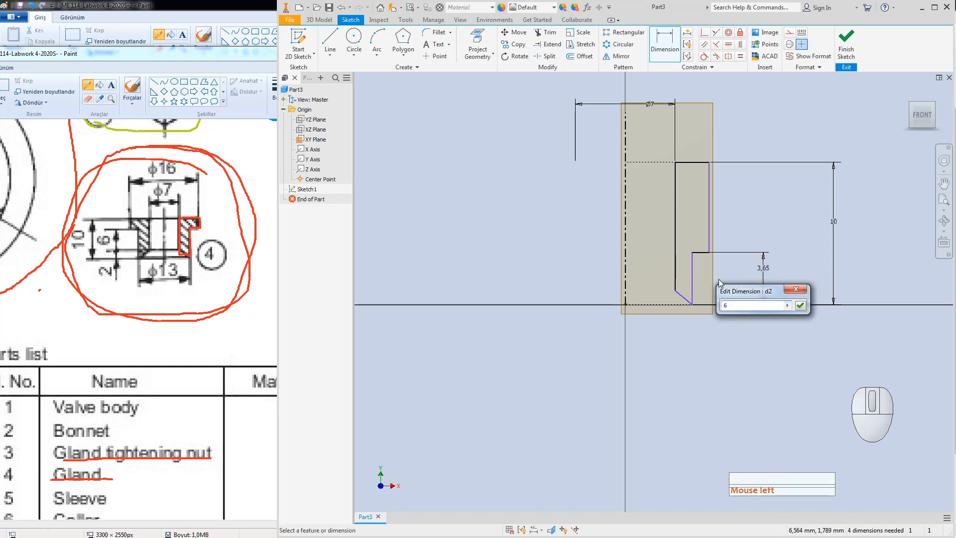
key(Return)
key(Escape)
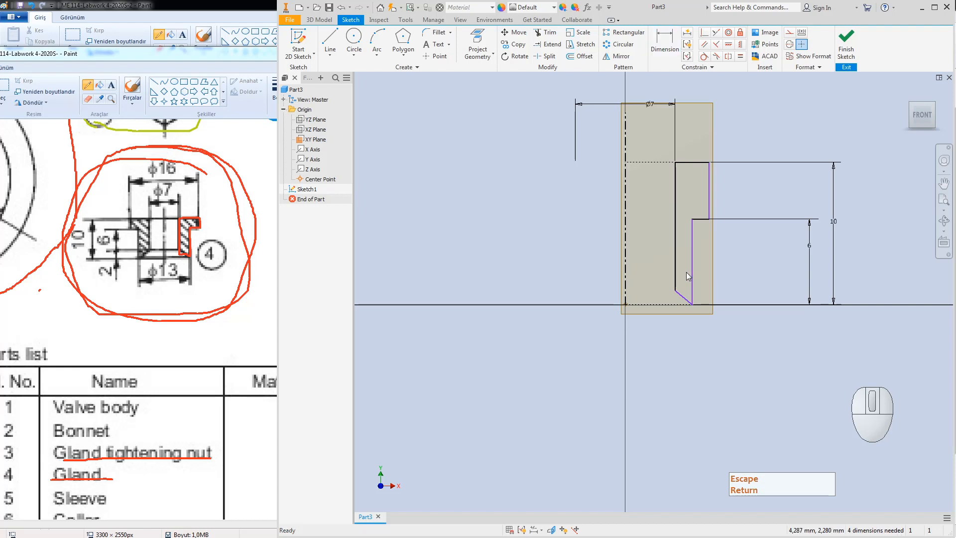
Step: Set the height of the outer vertical edge below the flange to 8 mm
double_click(807, 249)
text(8)
key(Return)
key(Escape)
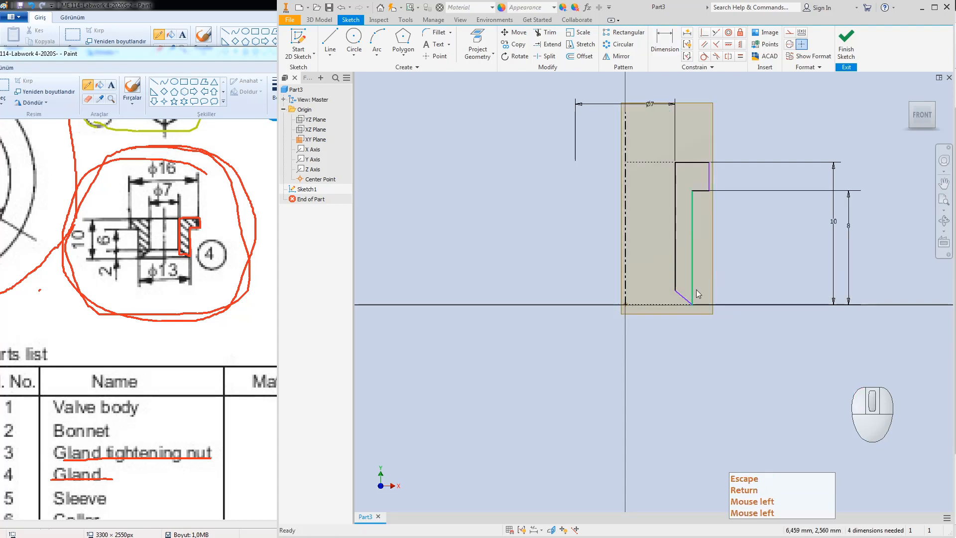
Step: Dimension the vertical height of the slanted lower edge as 2 mm
key(Escape)
click(682, 298)
click(736, 290)
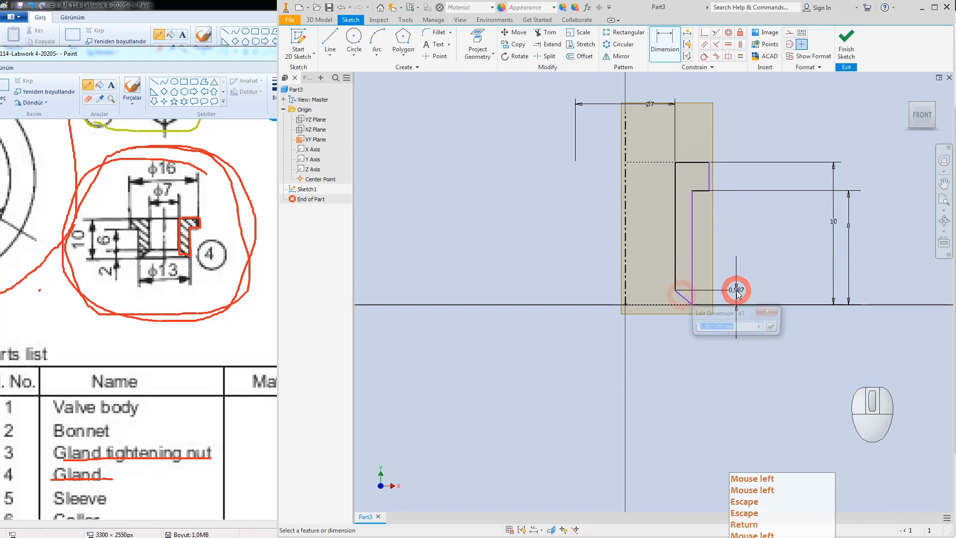
text(2)
key(Return)
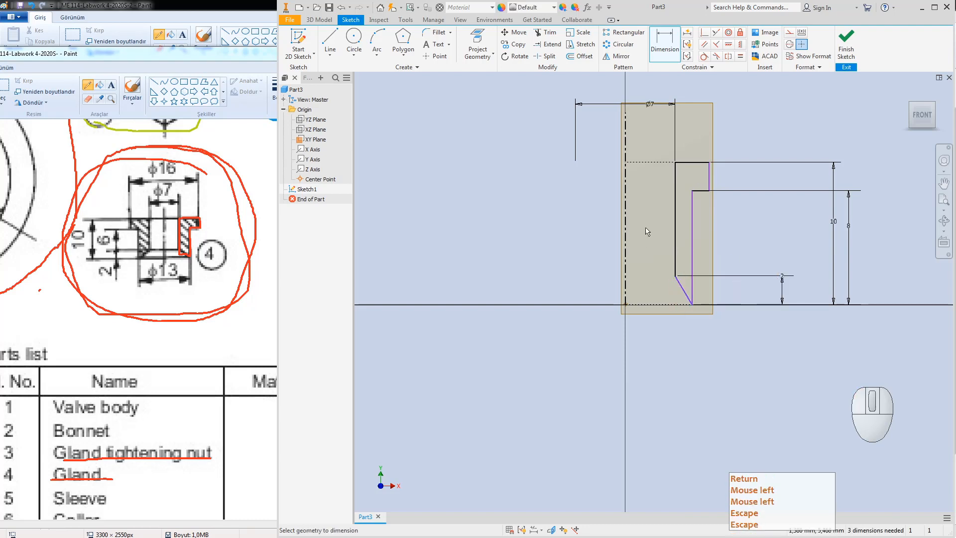
Step: Dimension the flange's outer edge about the centerline as a 16 mm diameter
click(664, 43)
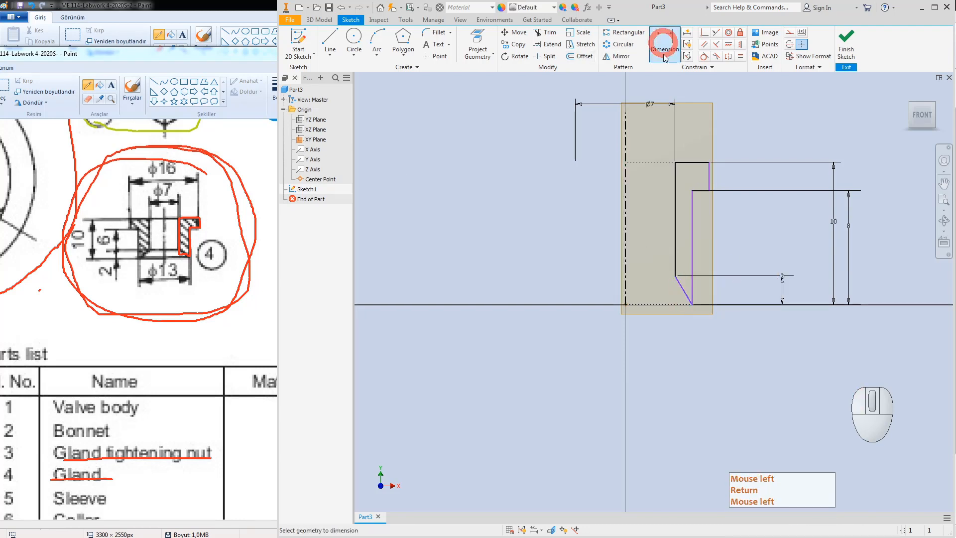
click(710, 185)
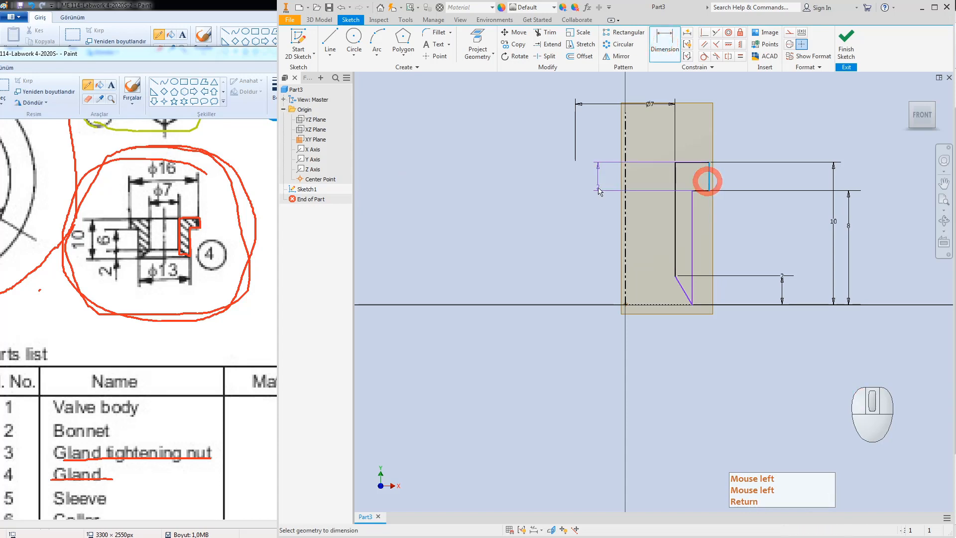
click(626, 187)
click(634, 84)
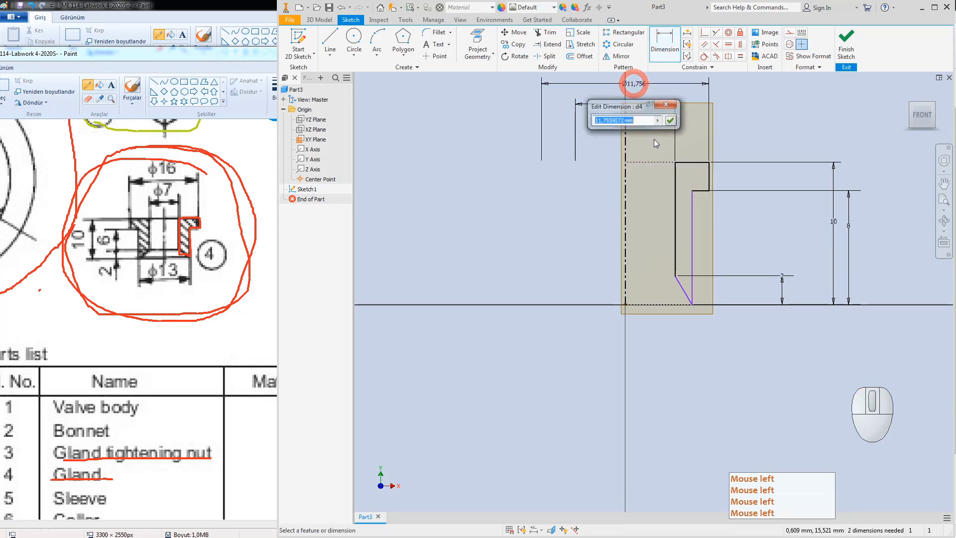
text(16)
key(Return)
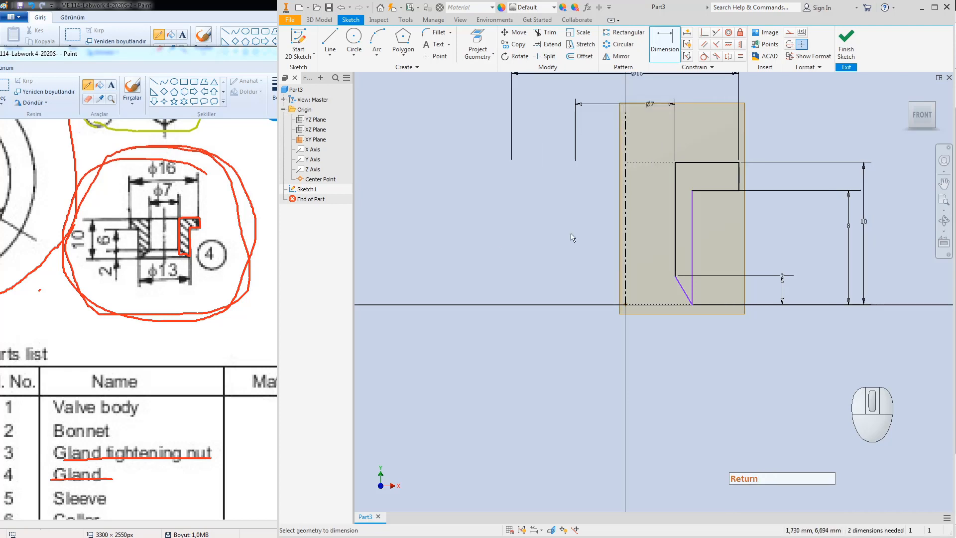
Step: Dimension the outer vertical edge below the flange about the centerline as a 13 mm diameter
click(692, 248)
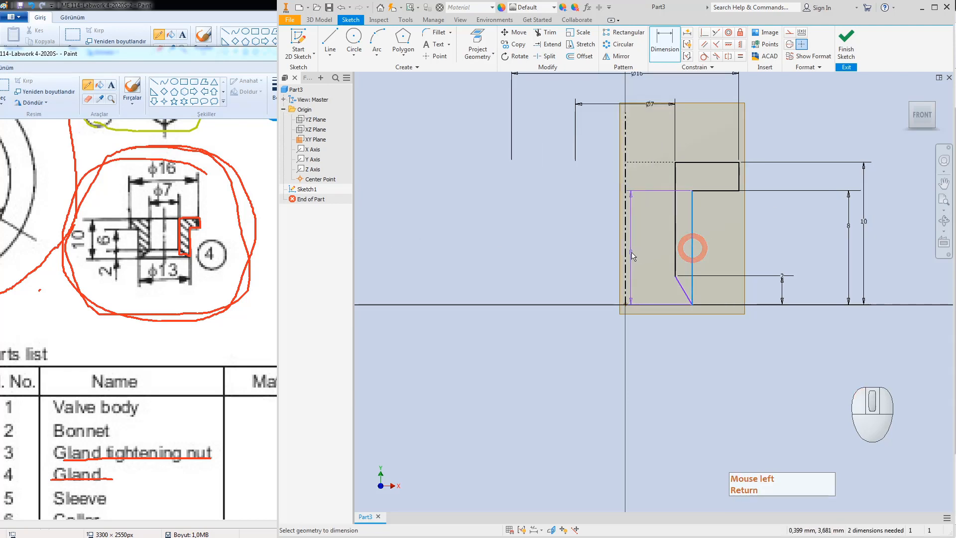
click(626, 252)
click(671, 340)
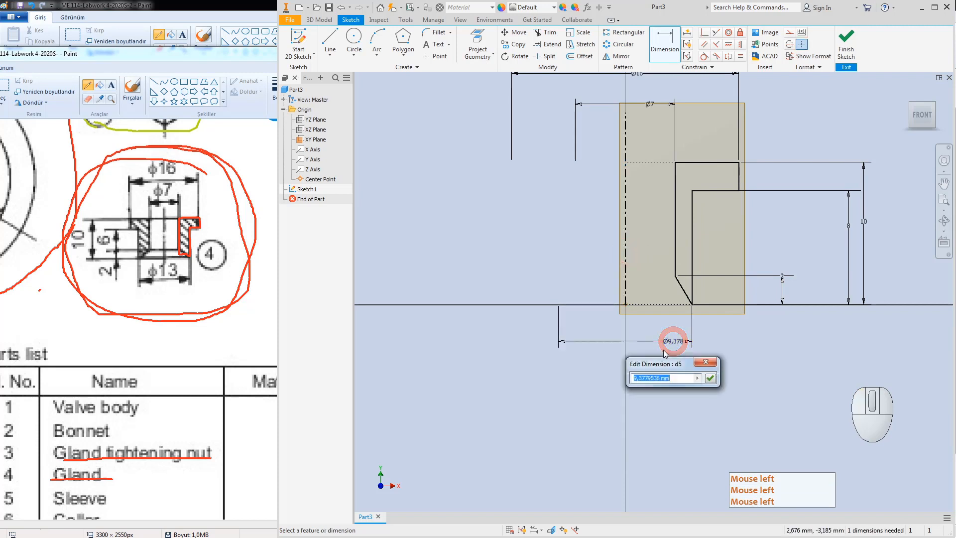
key(Return)
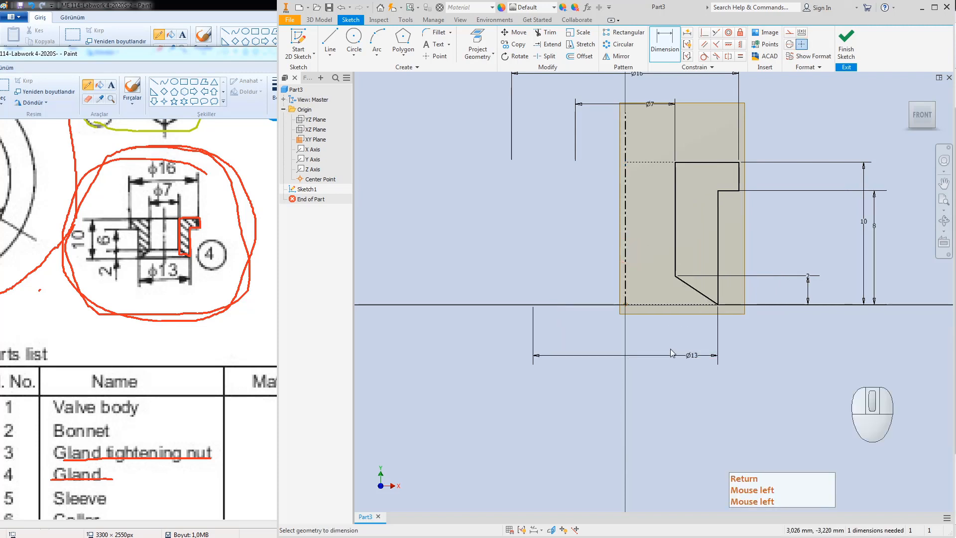
Step: Finish the sketch and revolve the gland profile a full 360 degrees about the centerline
click(845, 42)
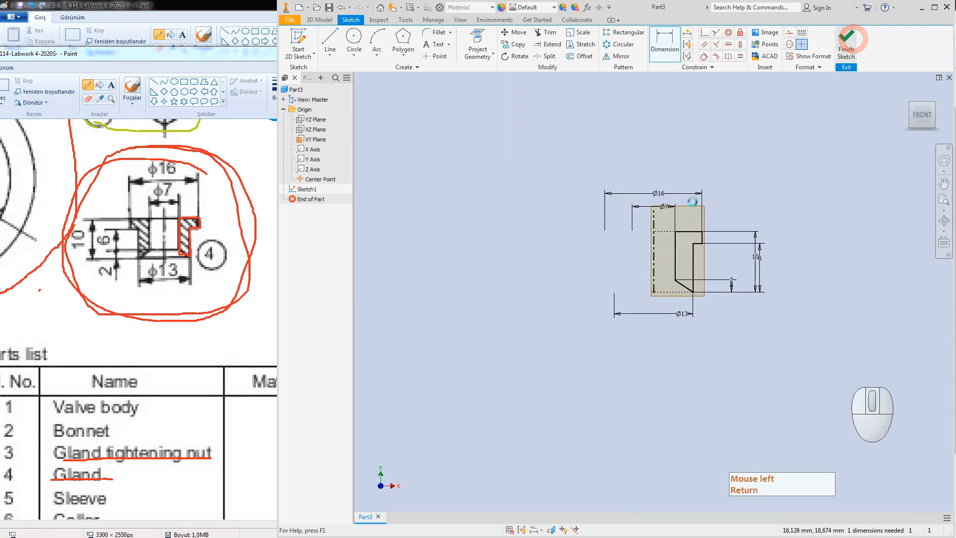
click(348, 56)
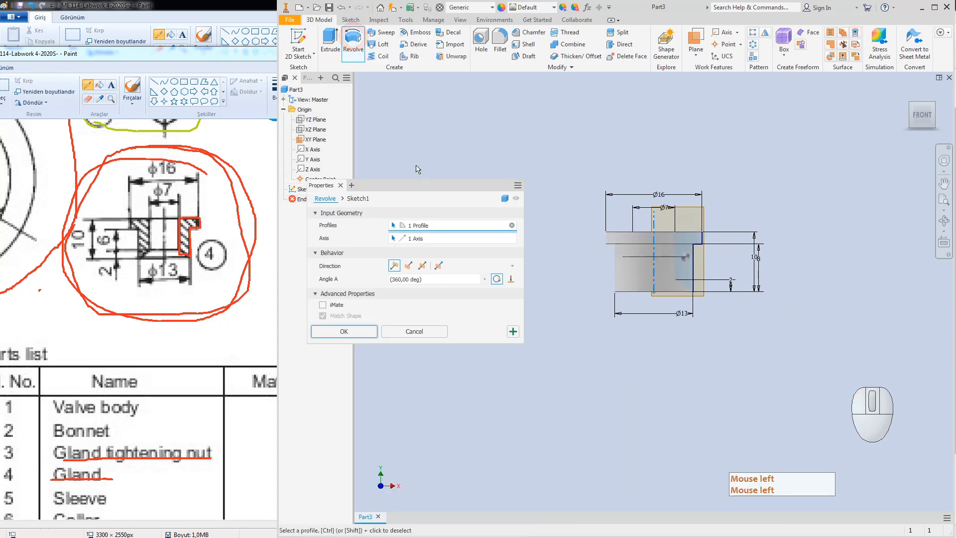
click(350, 335)
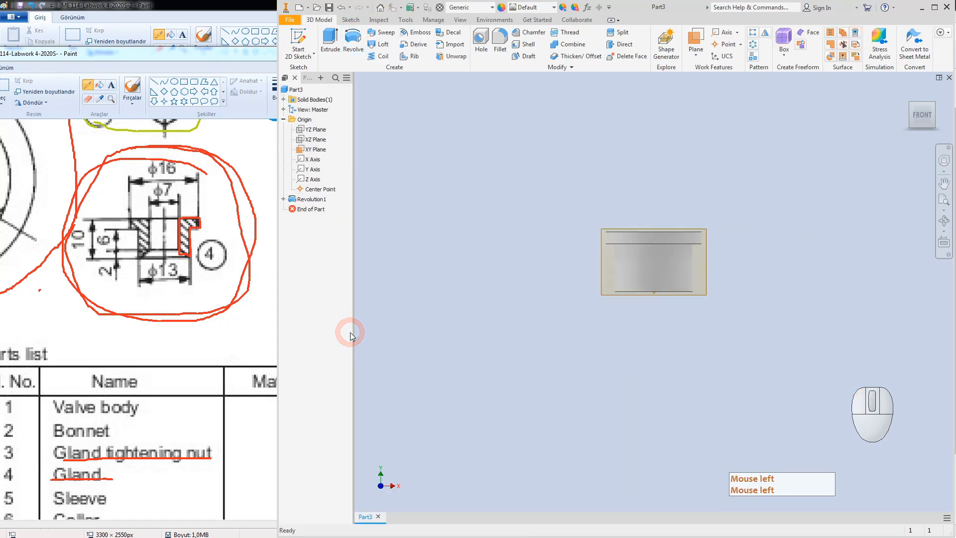
Step: Save the finished gland in the Stop Down Valve folder as "Part 4- Gland"
click(932, 127)
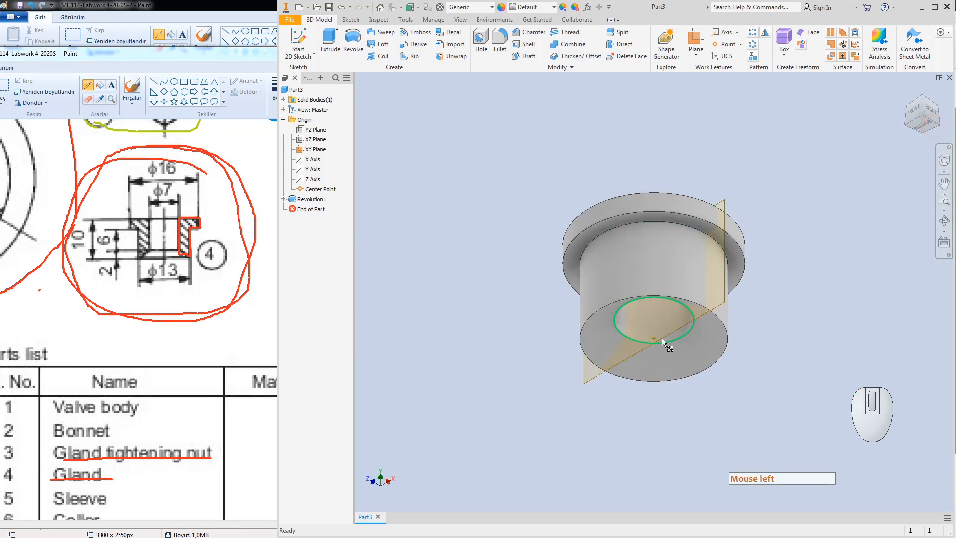
click(923, 99)
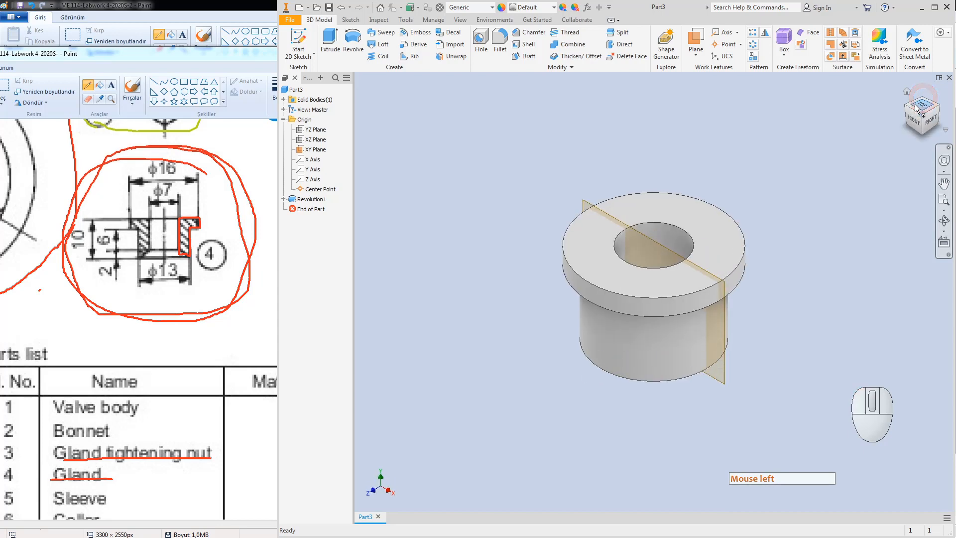
click(327, 8)
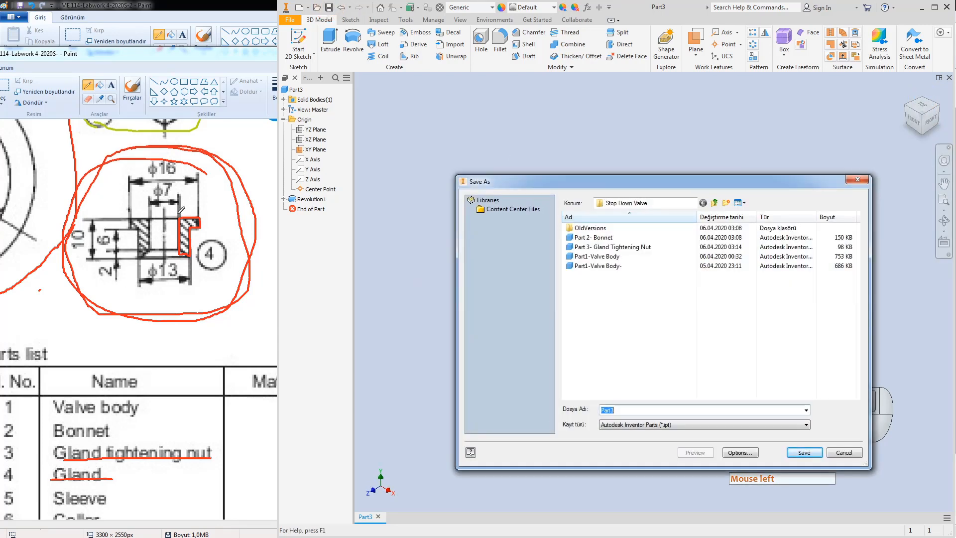
click(625, 409)
key(BackSpace)
text(4-)
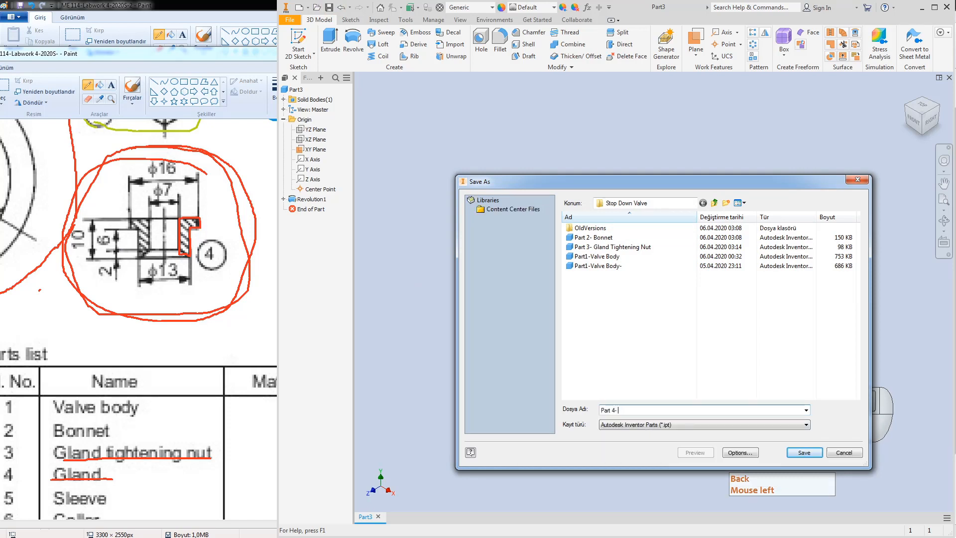
text( Glanbd)
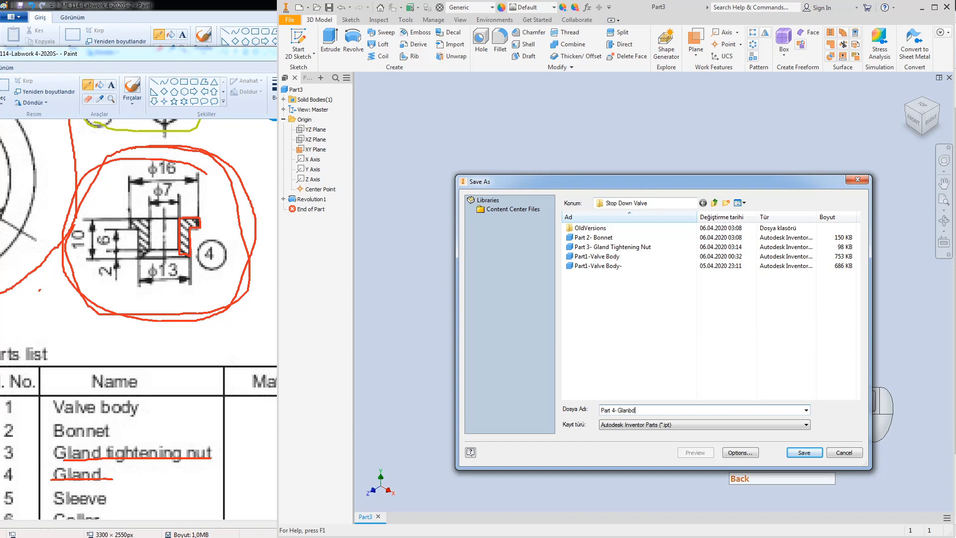
key(BackSpace)
key(BackSpace)
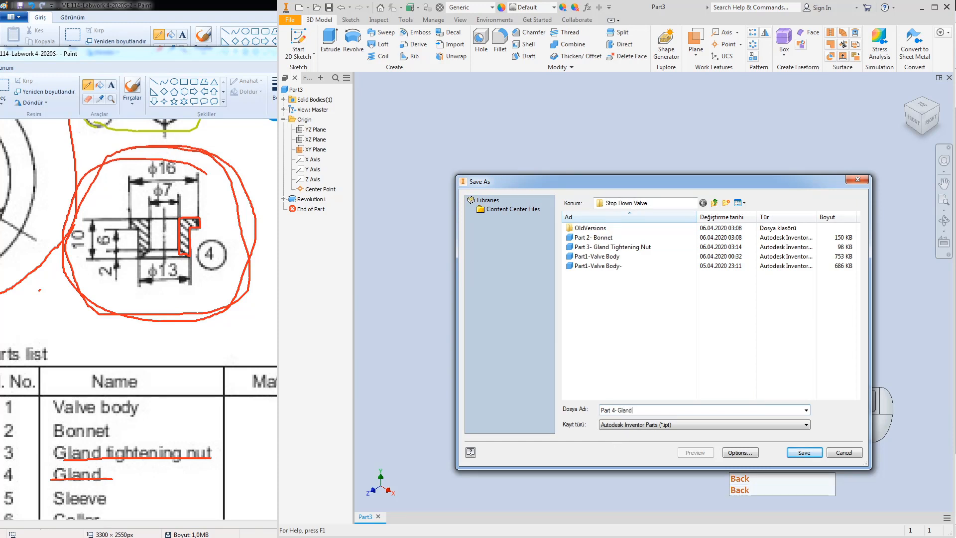
key(Return)
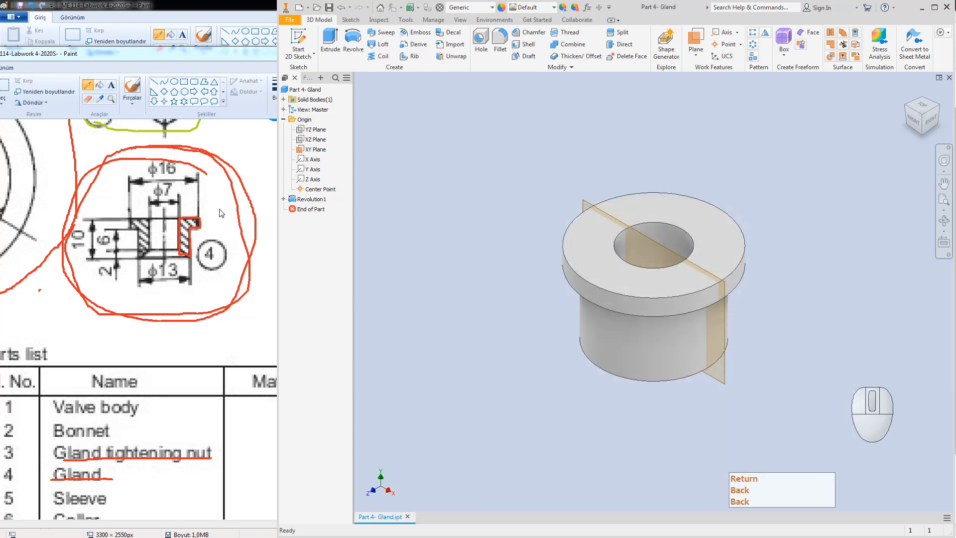
Step: Close the gland file and create a new part from the metric Standard (mm).ipt template
click(949, 77)
click(291, 37)
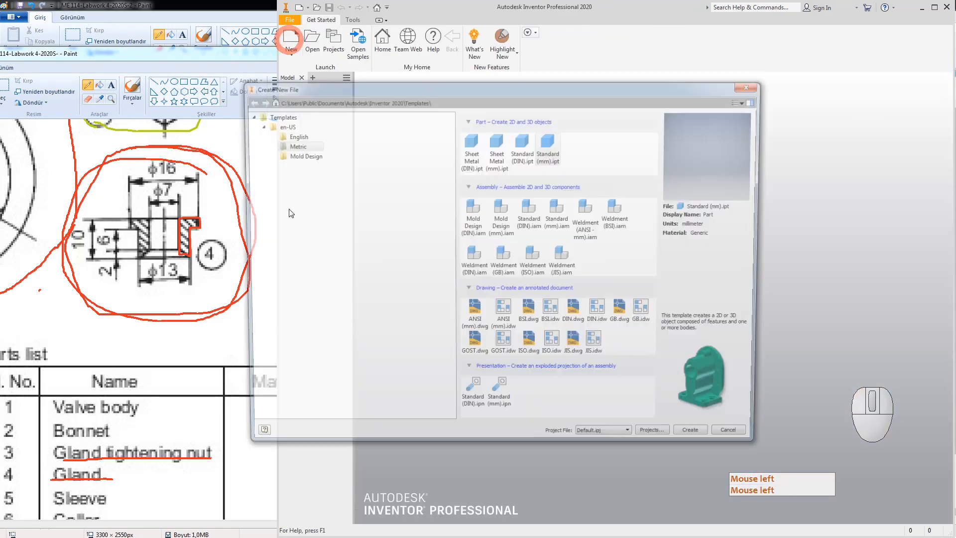
double_click(553, 148)
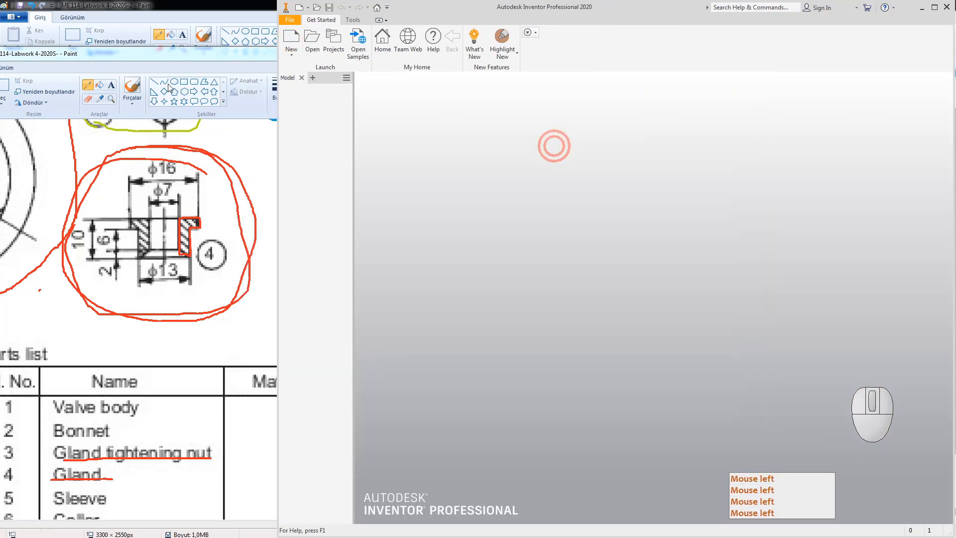
Step: Switch to the Paint drawing, find part 5 (Sleeve), and circle its threaded M15 section in red
click(170, 82)
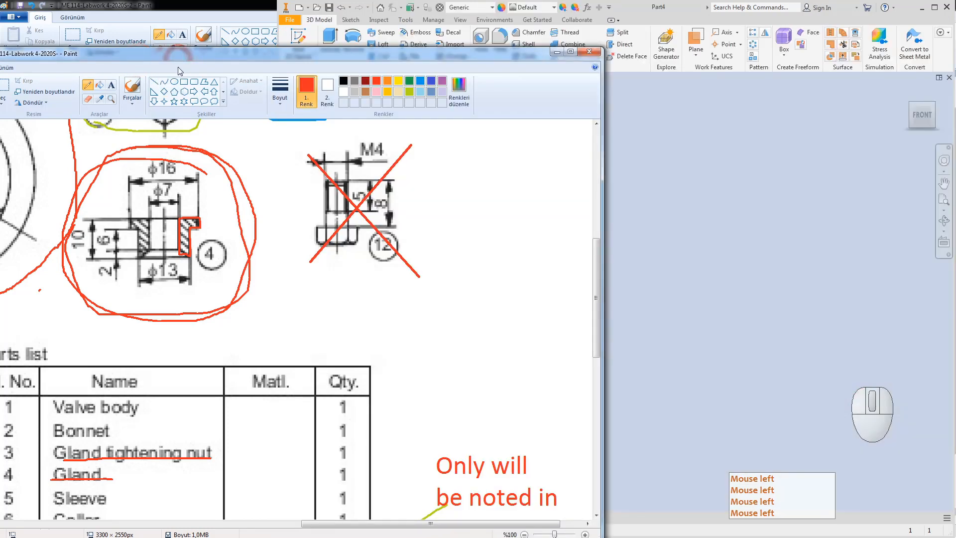
scroll(523, 246, up, 4)
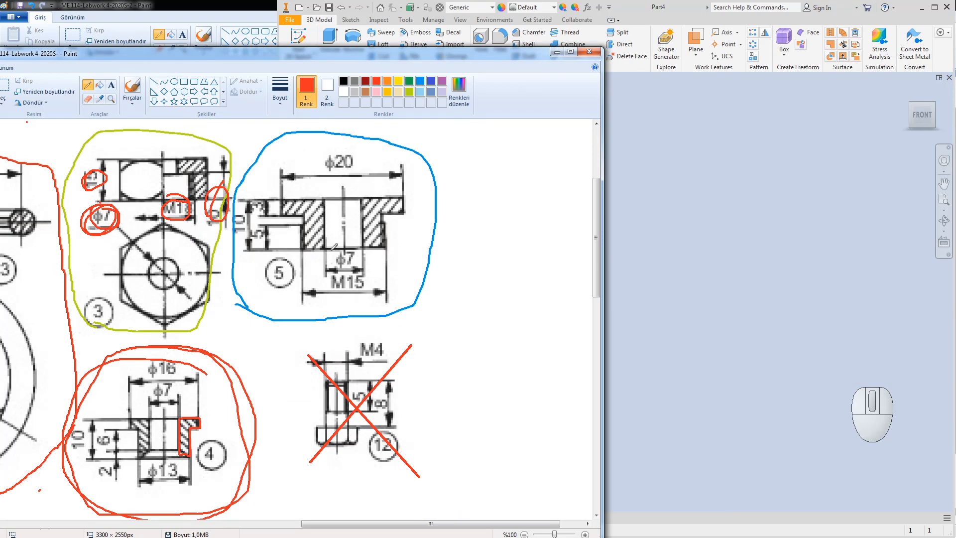
scroll(375, 264, down, 4)
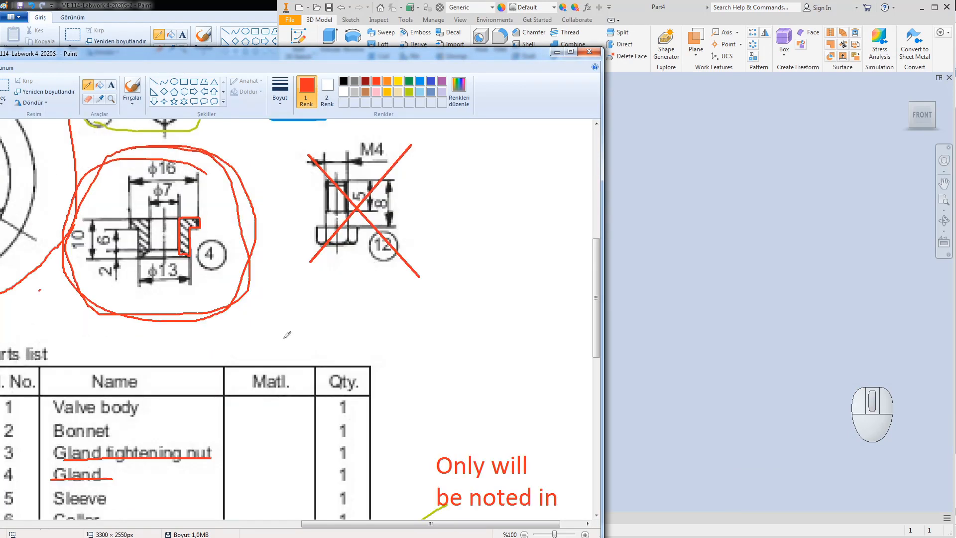
click(17, 503)
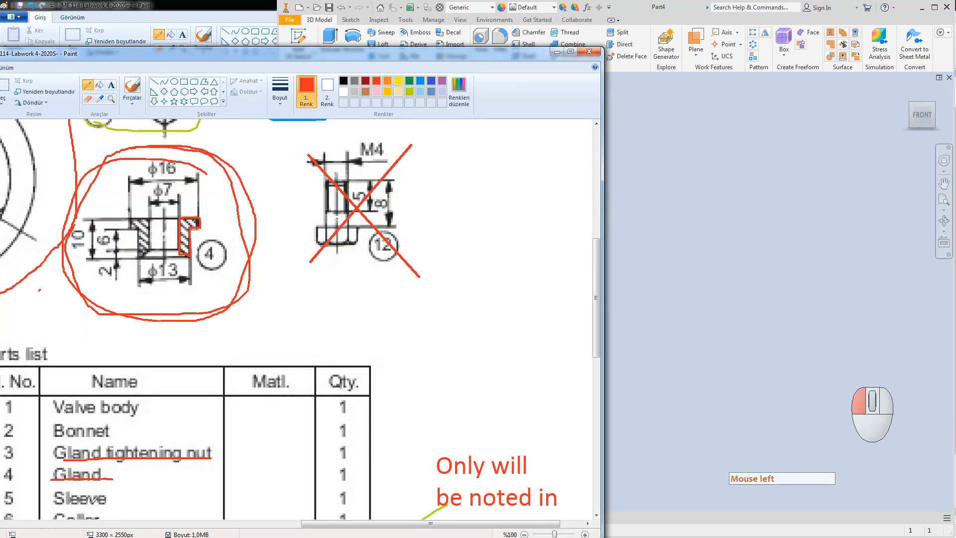
scroll(322, 340, up, 6)
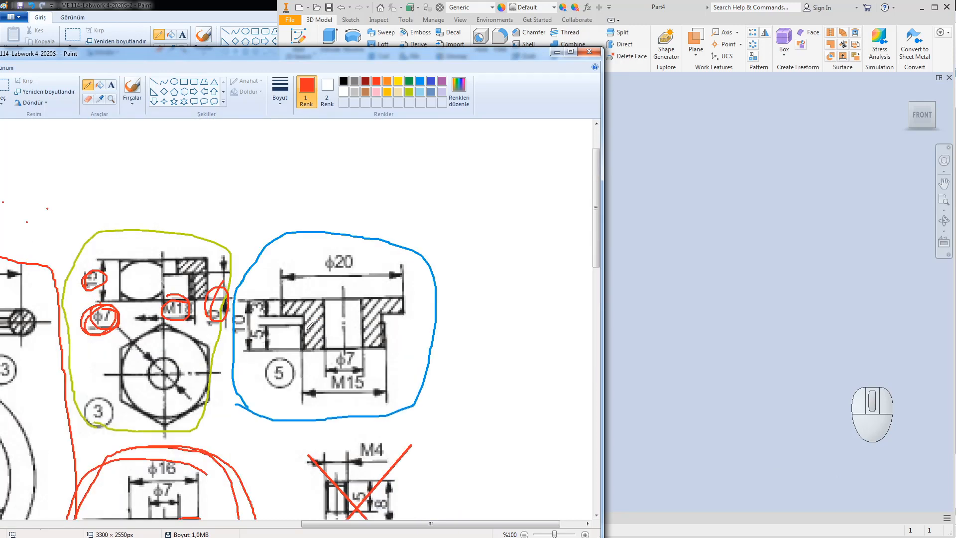
mouse_move(310, 326)
mouse_down()
mouse_move(298, 335)
mouse_move(309, 339)
mouse_move(305, 330)
mouse_move(309, 351)
mouse_move(297, 333)
mouse_up()
Step: Return to Inventor and make the origin's center point and XY plane visible in the new part
click(670, 215)
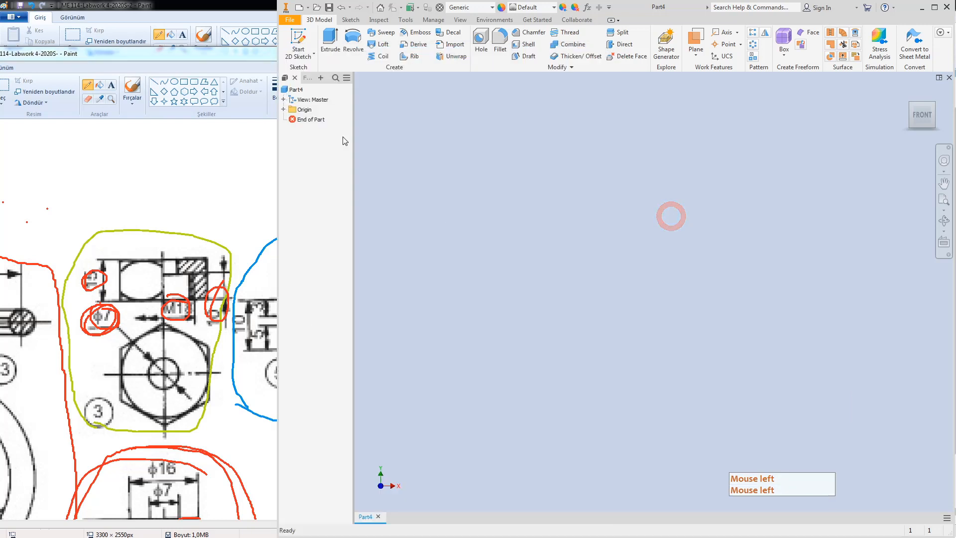
click(283, 110)
right_click(314, 179)
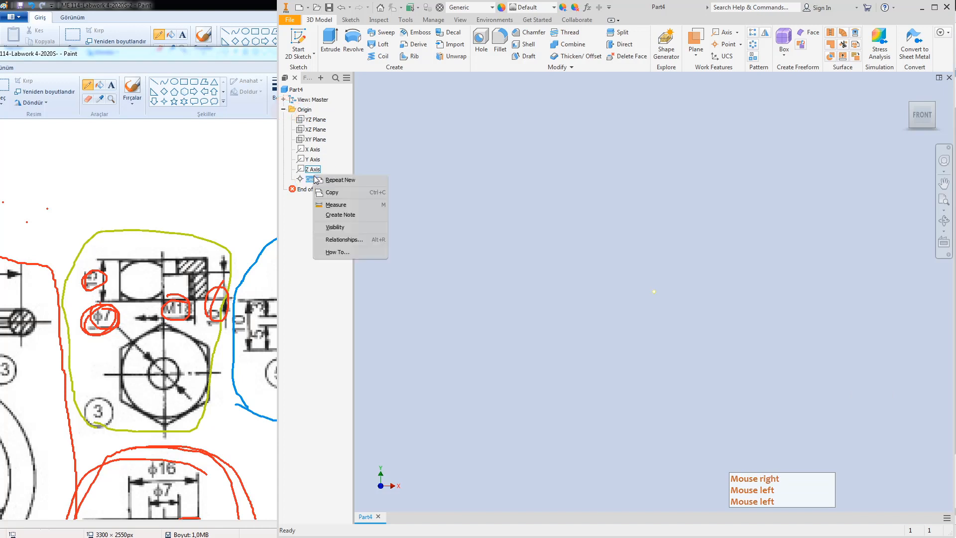
click(340, 227)
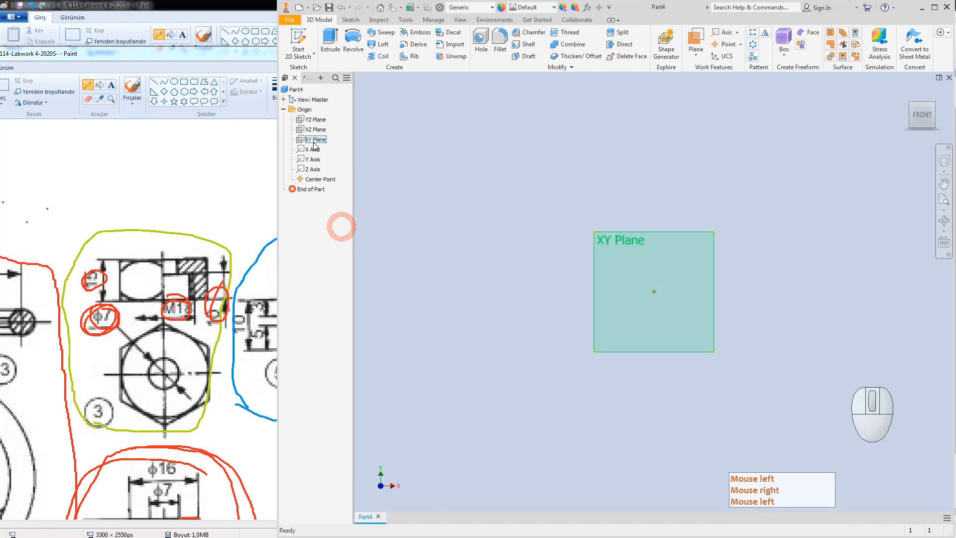
right_click(314, 140)
click(333, 202)
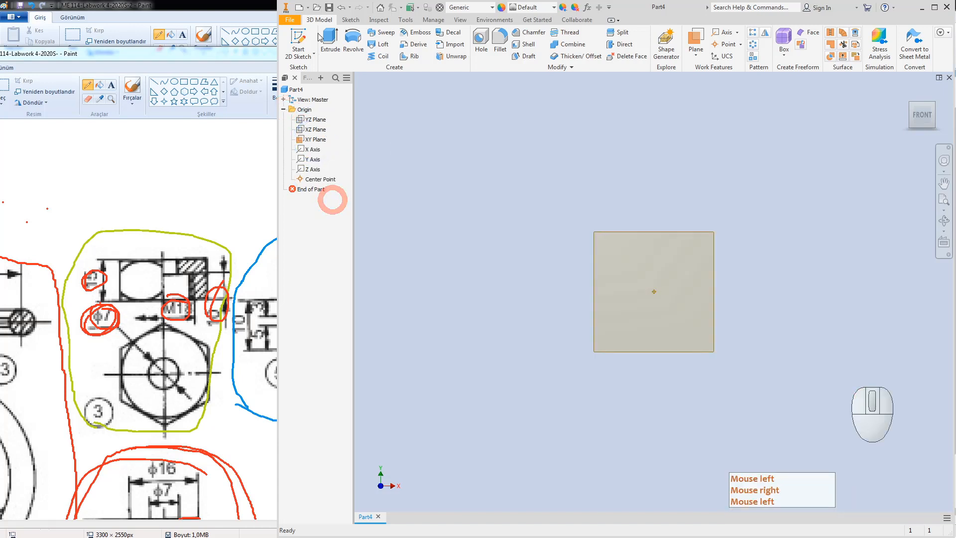
Step: Start a sketch on the XY plane and draw a vertical line about 14.6 mm long upward from the origin
click(298, 40)
click(622, 237)
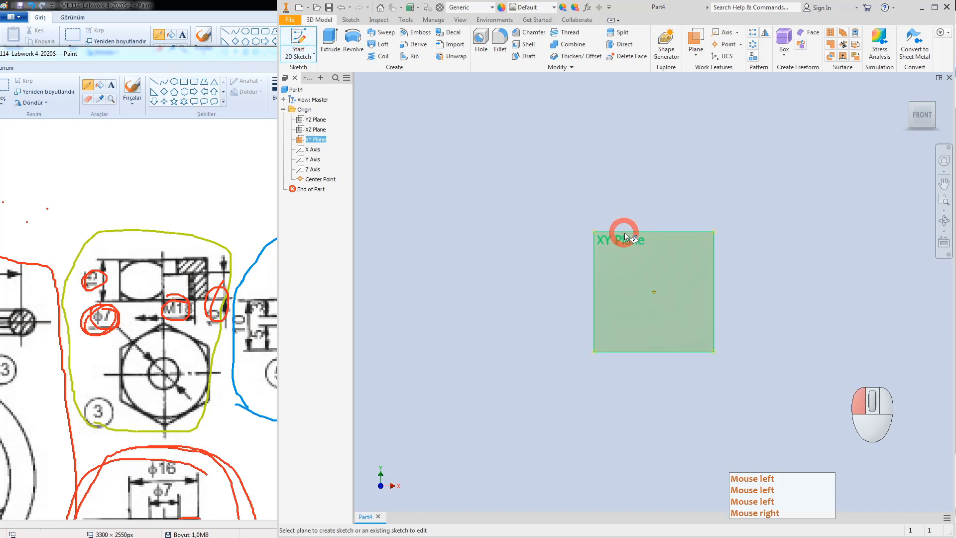
click(330, 45)
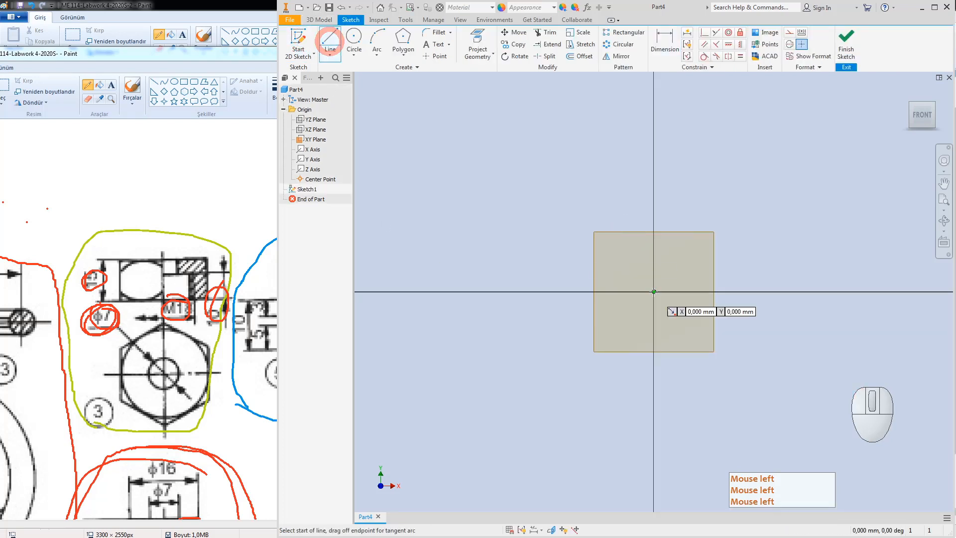
click(653, 291)
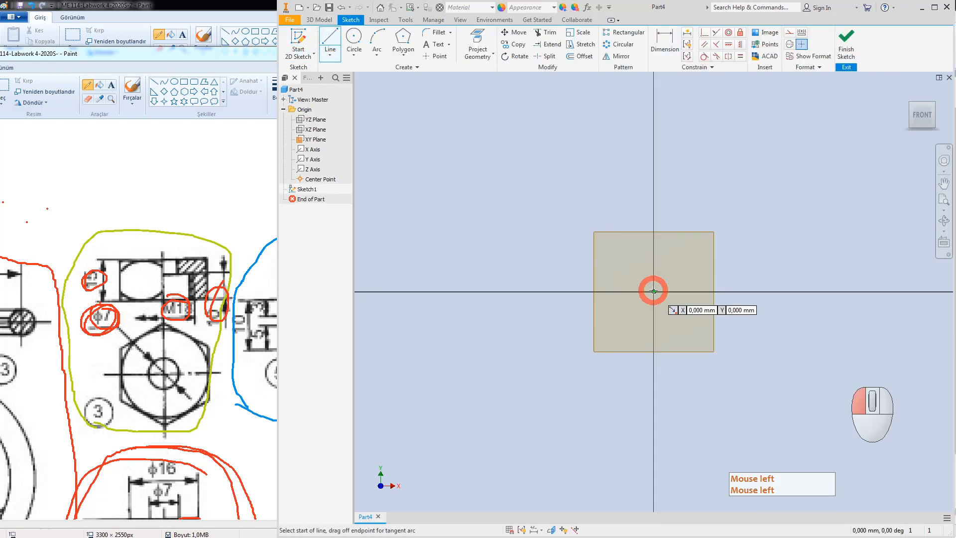
click(653, 204)
Step: Reposition the Paint drawing so that the sleeve (part 5) can be read beside the Inventor sketch
click(227, 217)
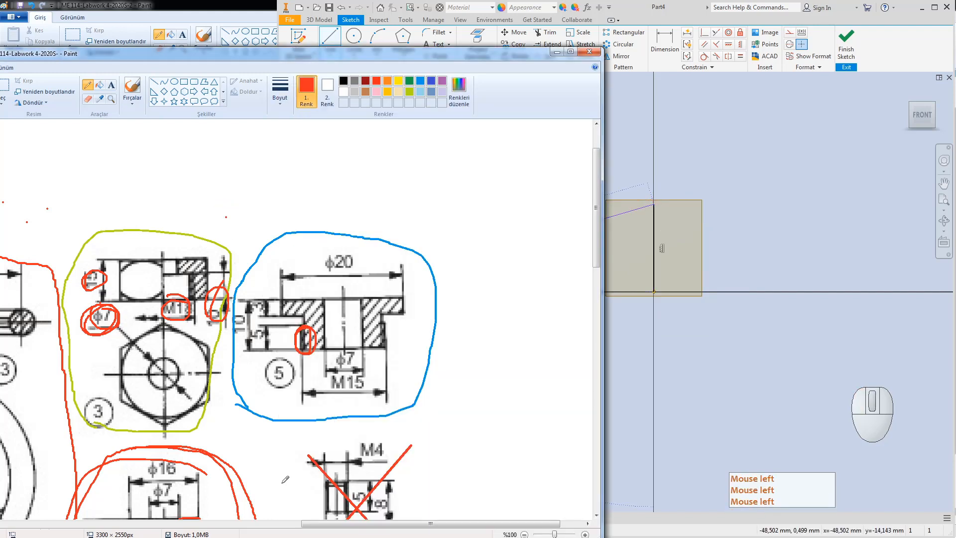
drag(352, 522, 428, 523)
drag(356, 55, 225, 47)
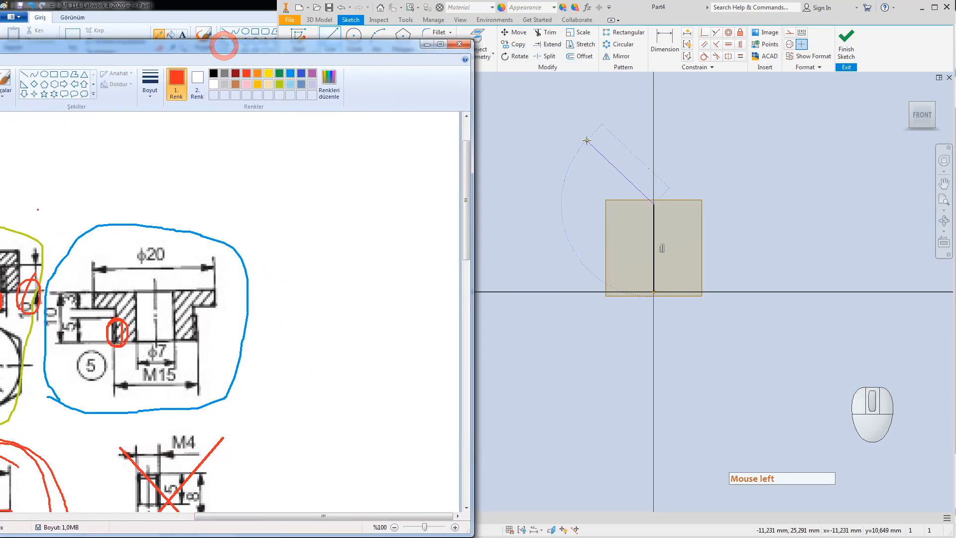
click(579, 148)
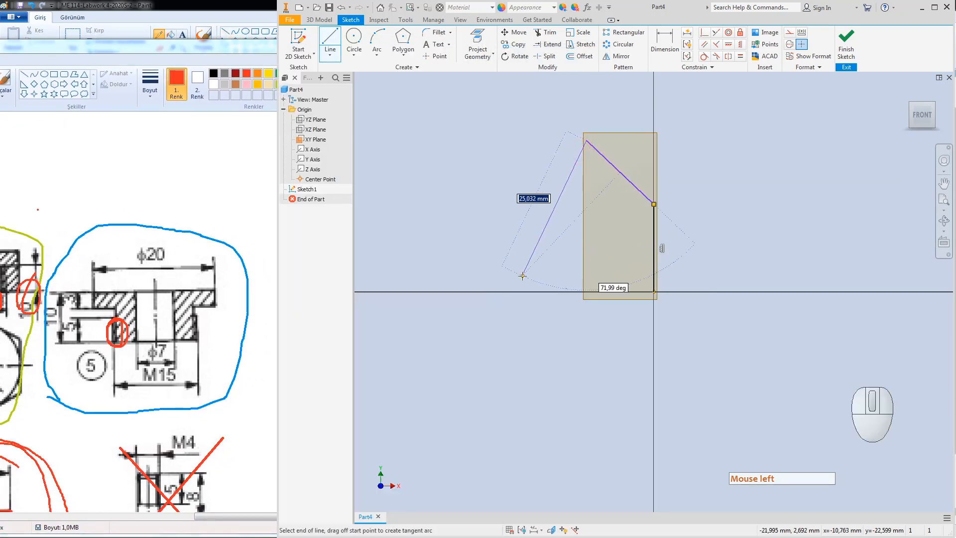
key(Escape)
key(Escape)
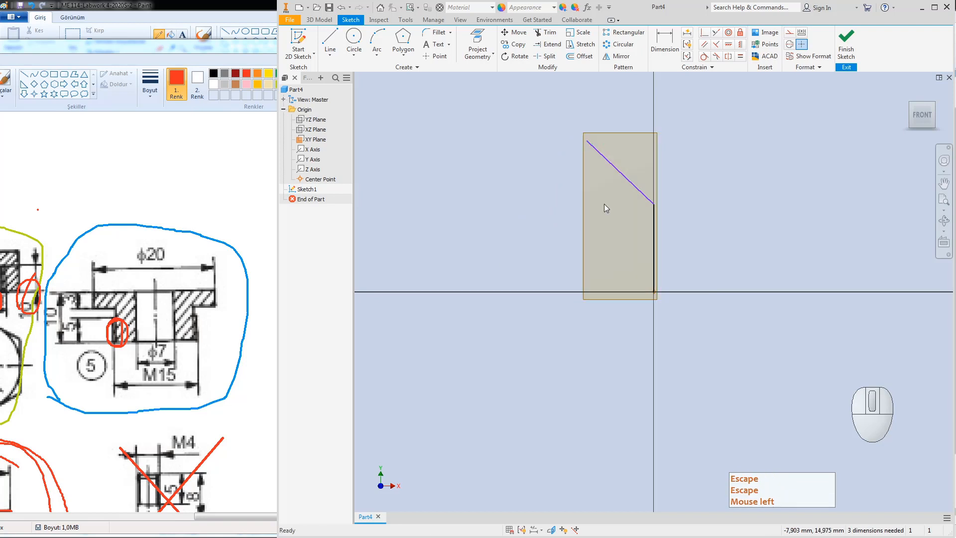
click(635, 186)
key(Delete)
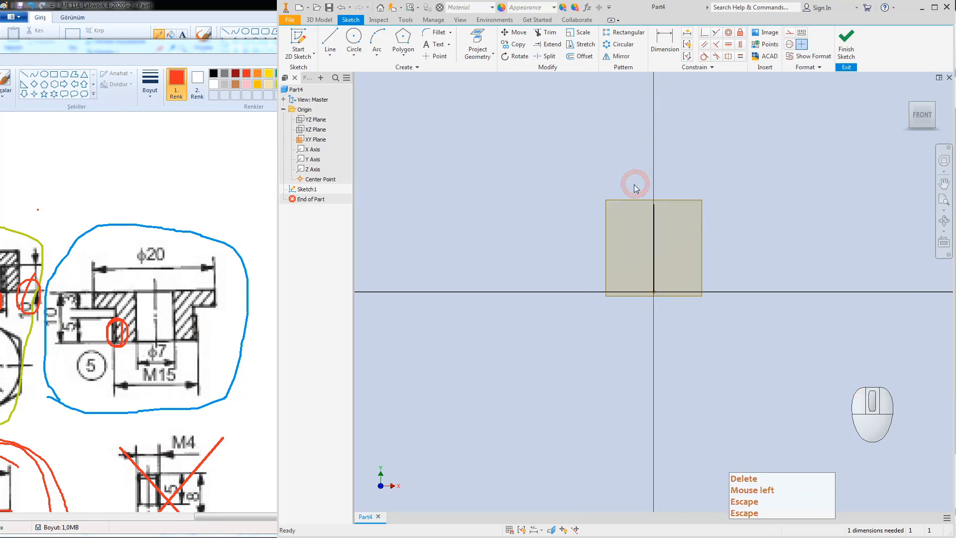
Step: Convert the vertical line to a centerline and add a horizontal construction line about 7.7 mm long from the origin
right_click(653, 236)
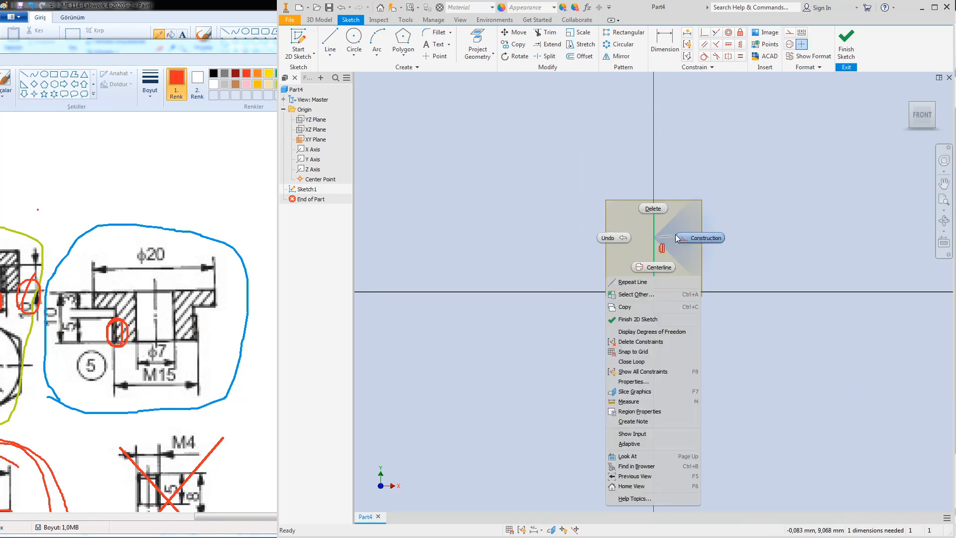
click(658, 268)
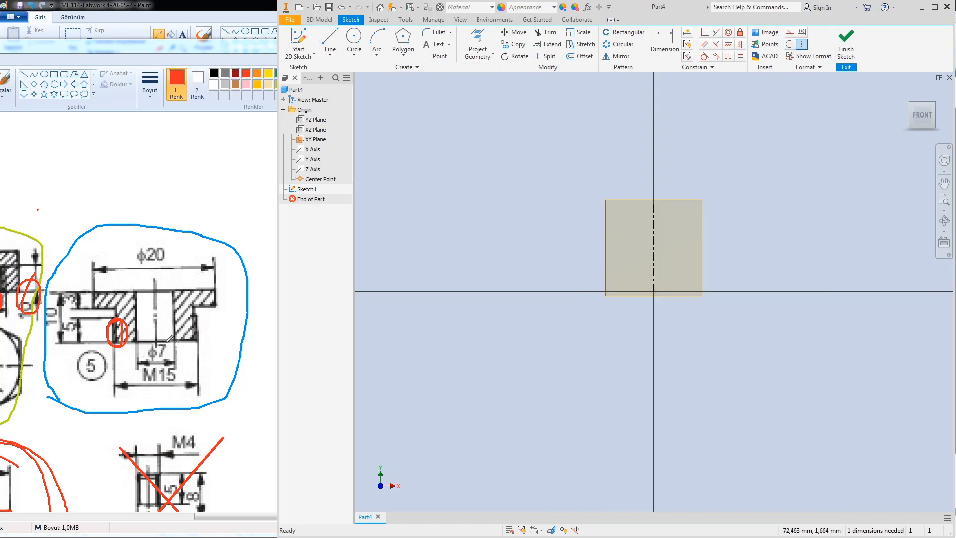
click(330, 40)
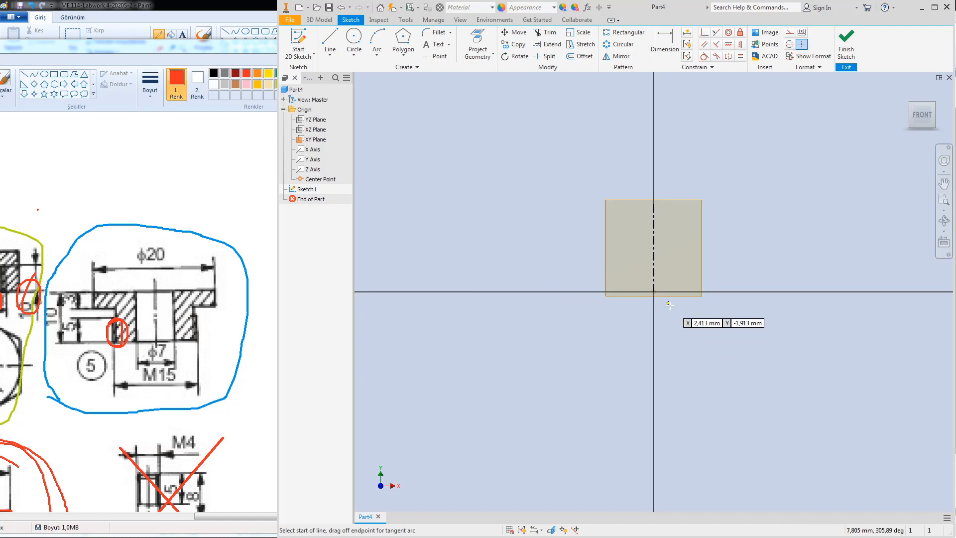
click(653, 292)
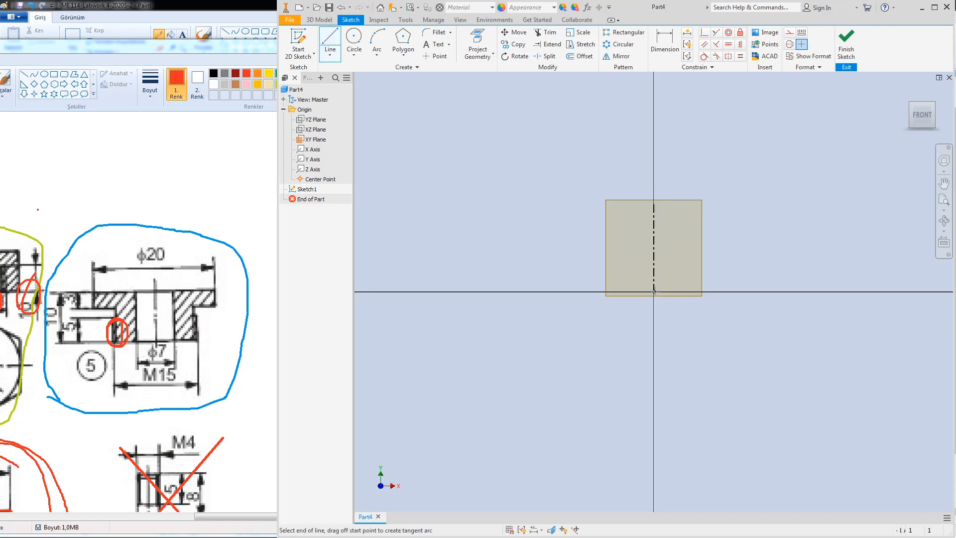
click(700, 291)
key(Escape)
key(Escape)
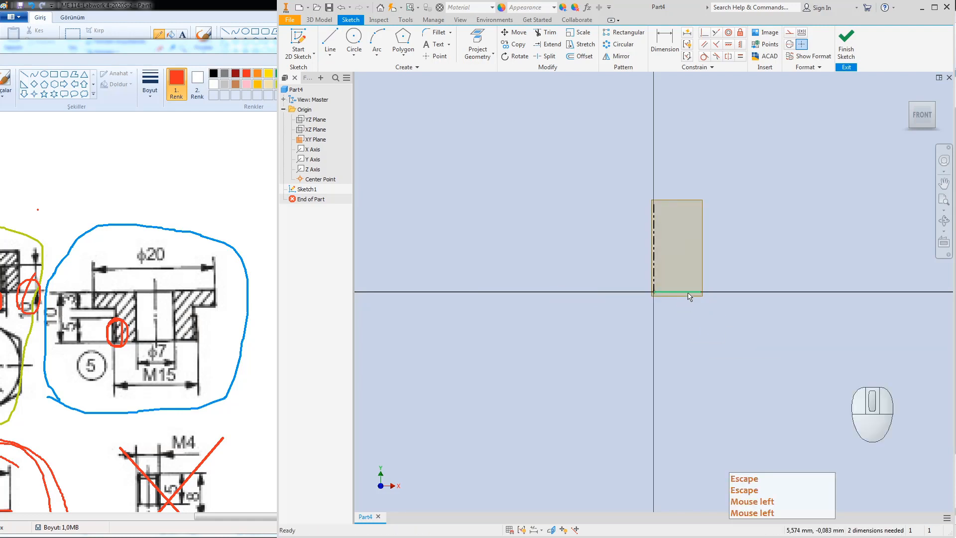
right_click(688, 296)
click(728, 294)
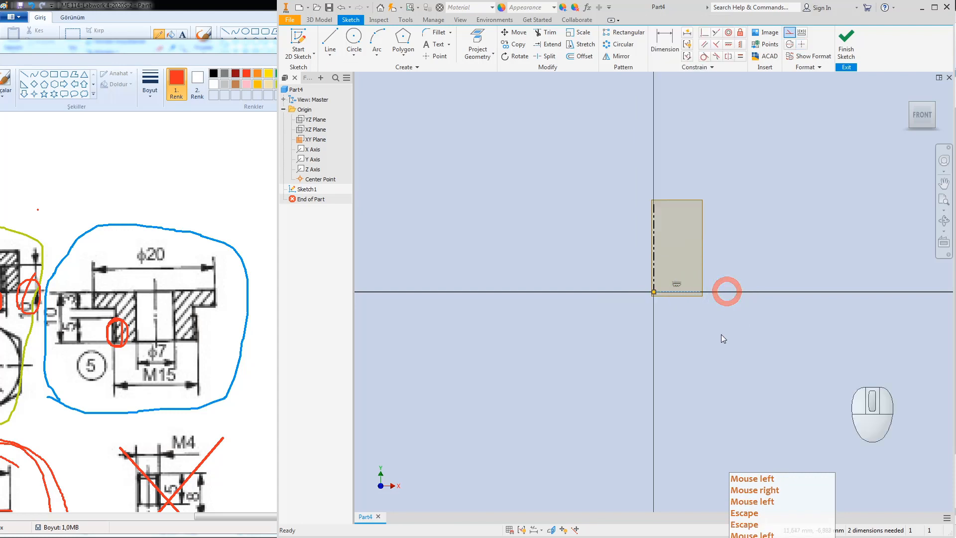
Step: Draw connected lines from the construction line's end: about 7.2 mm across, 7.3 mm up, 5.6 mm outward, 3.3 mm up, 9.7 mm back, then down past the baseline
click(328, 40)
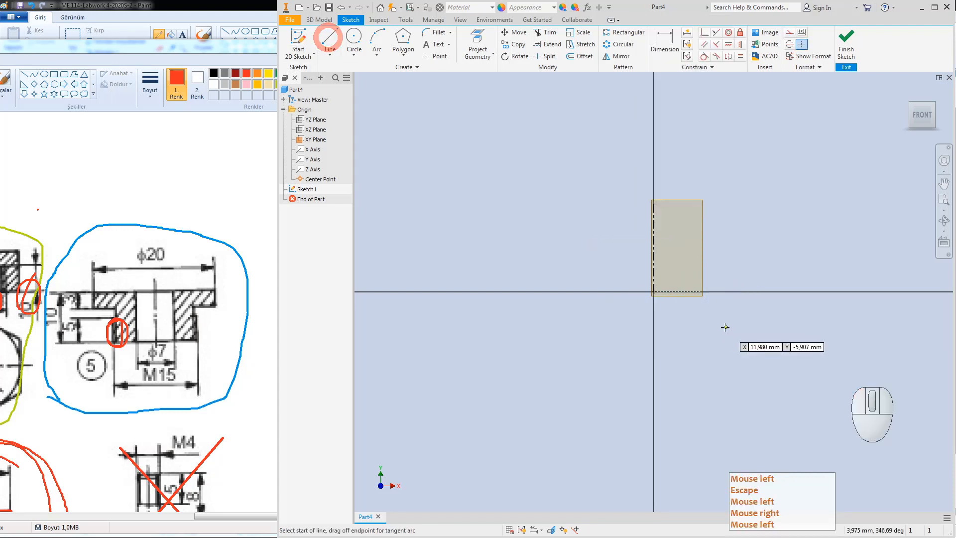
click(702, 292)
click(744, 292)
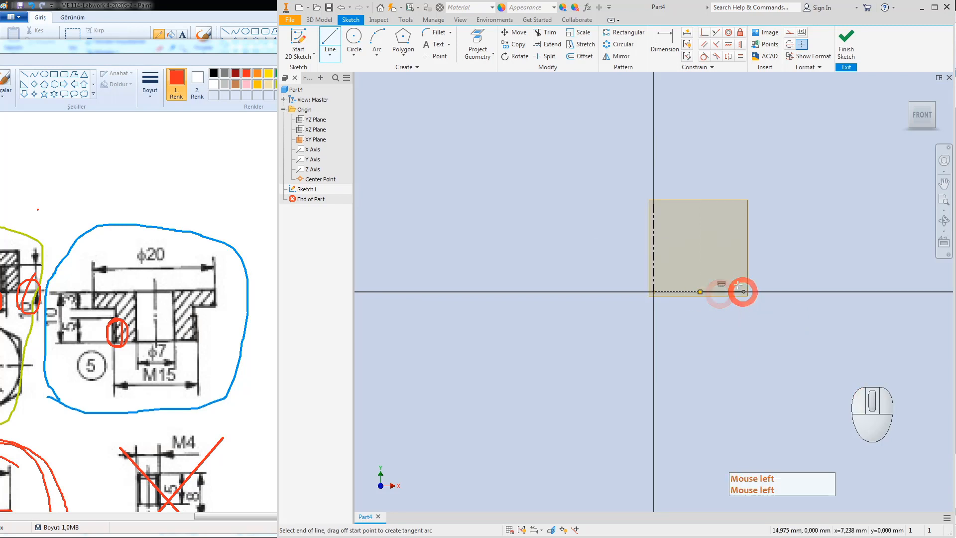
click(745, 247)
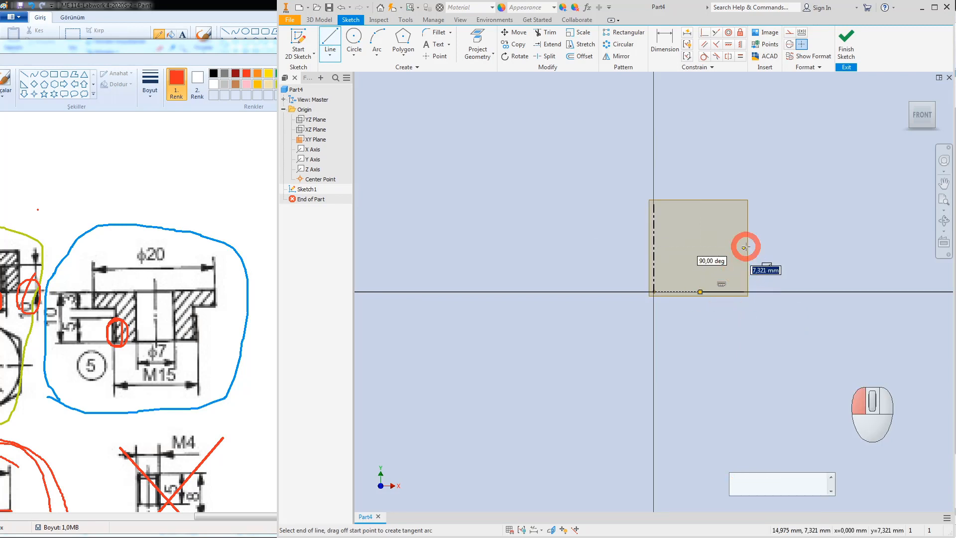
click(778, 248)
click(775, 227)
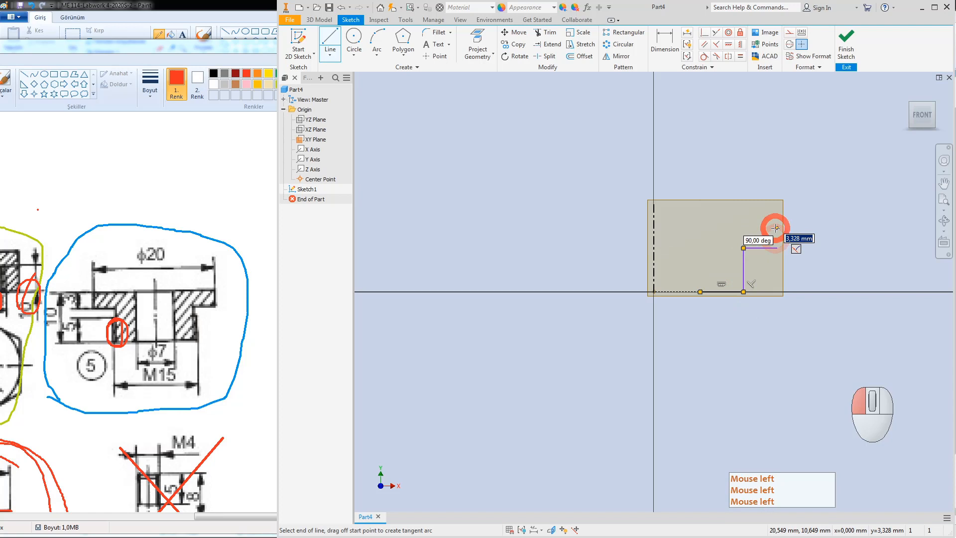
click(718, 227)
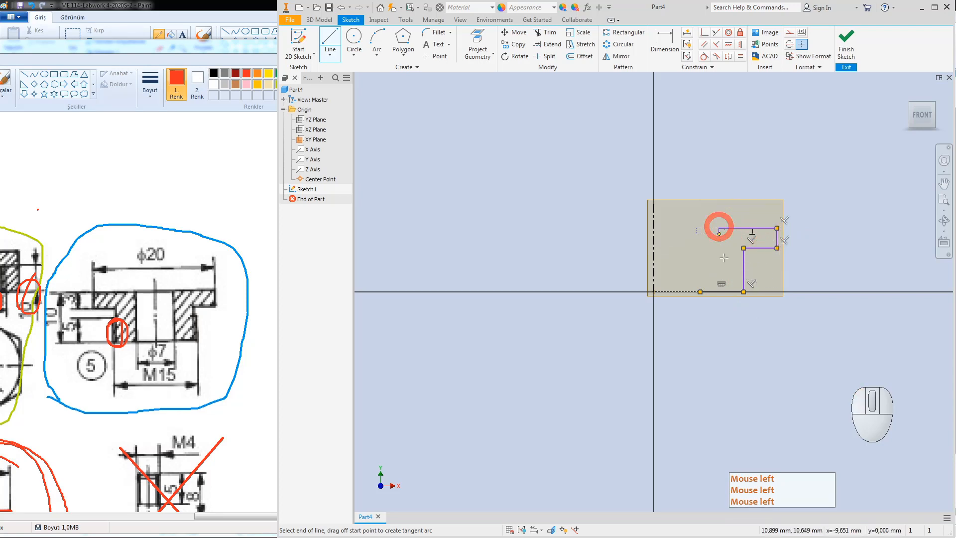
click(718, 322)
key(Escape)
key(Escape)
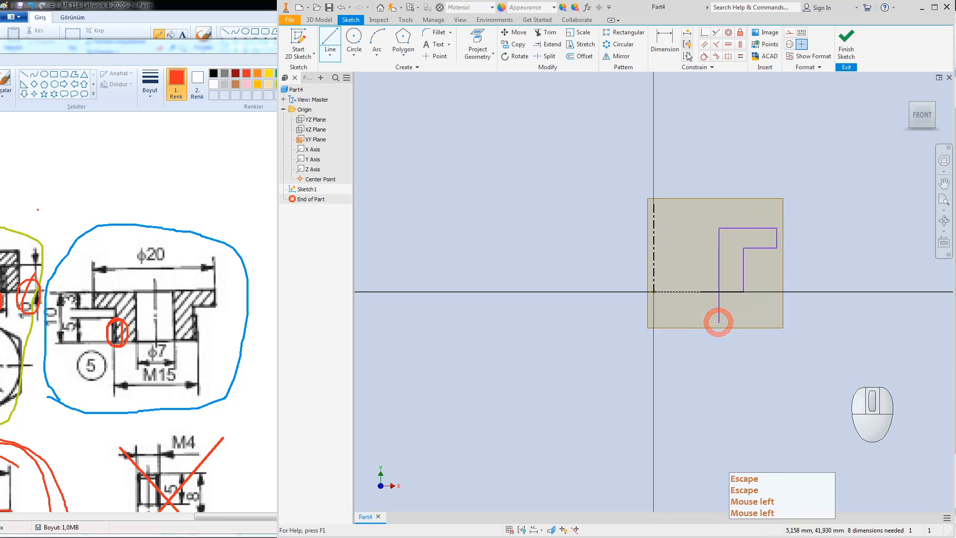
Step: Make the profile's inner vertical line coincident with the outer endpoint of the horizontal construction line
click(703, 33)
click(719, 256)
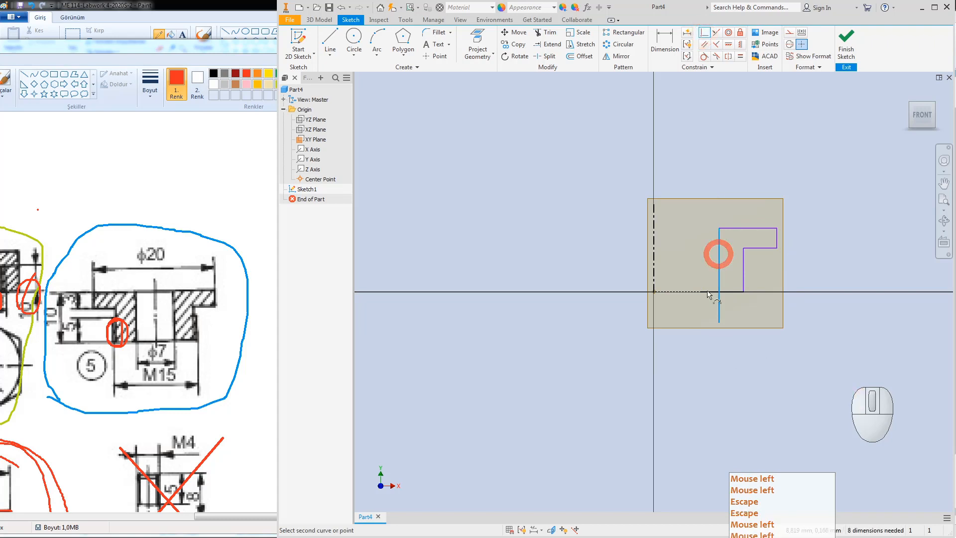
click(703, 292)
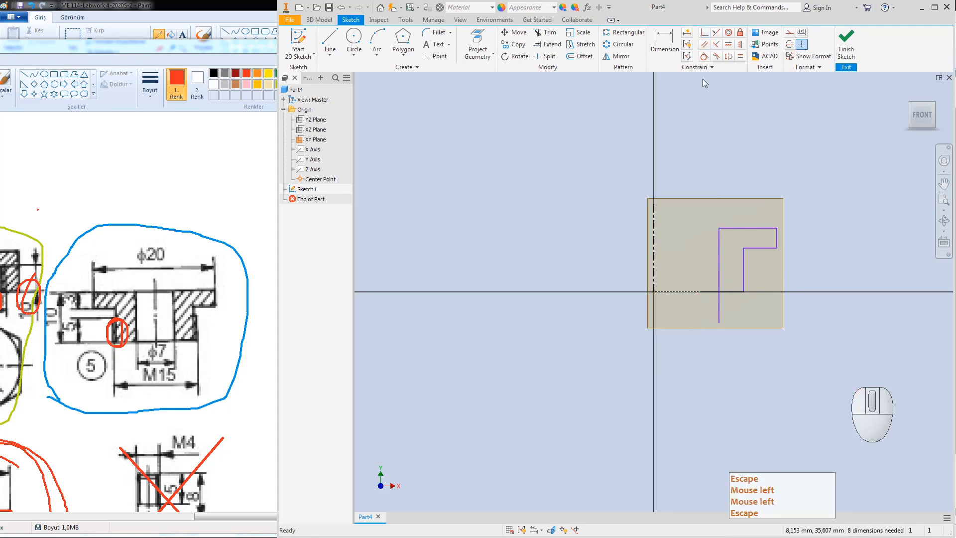
click(719, 277)
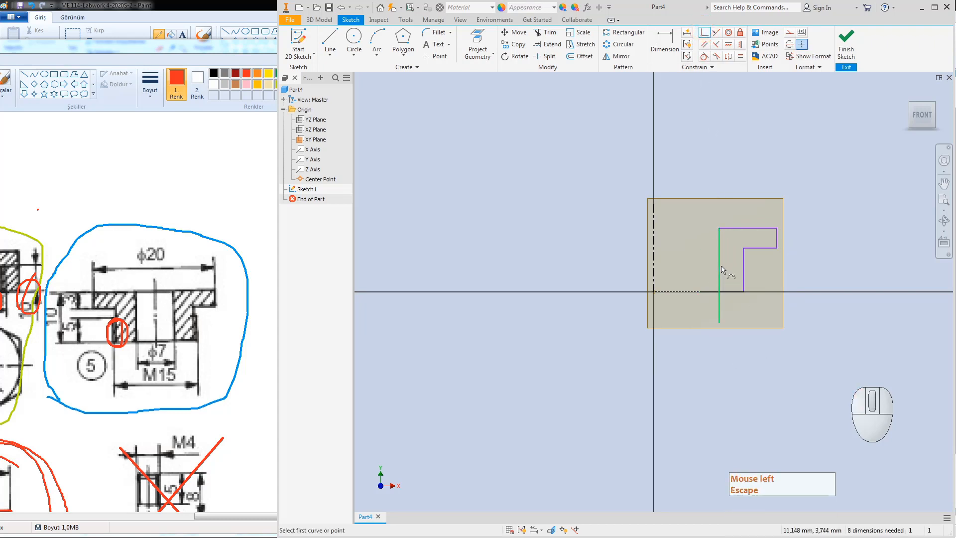
click(699, 292)
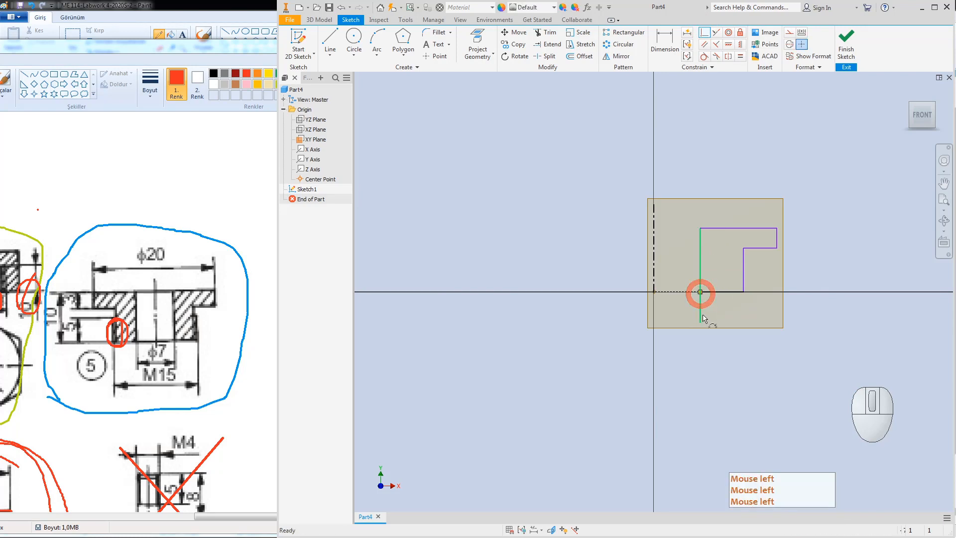
key(Escape)
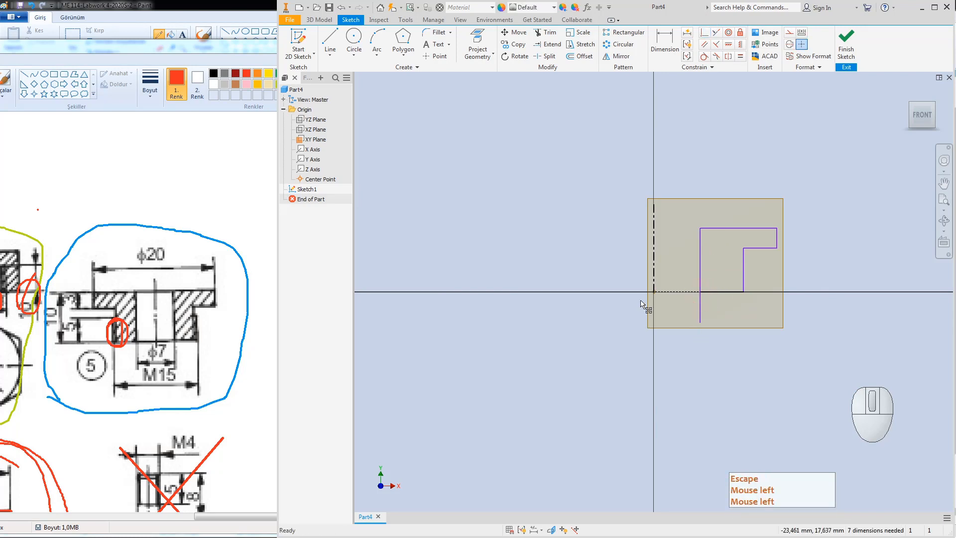
Step: Trim the part of the inner vertical line that extends below the baseline to close the profile
click(546, 32)
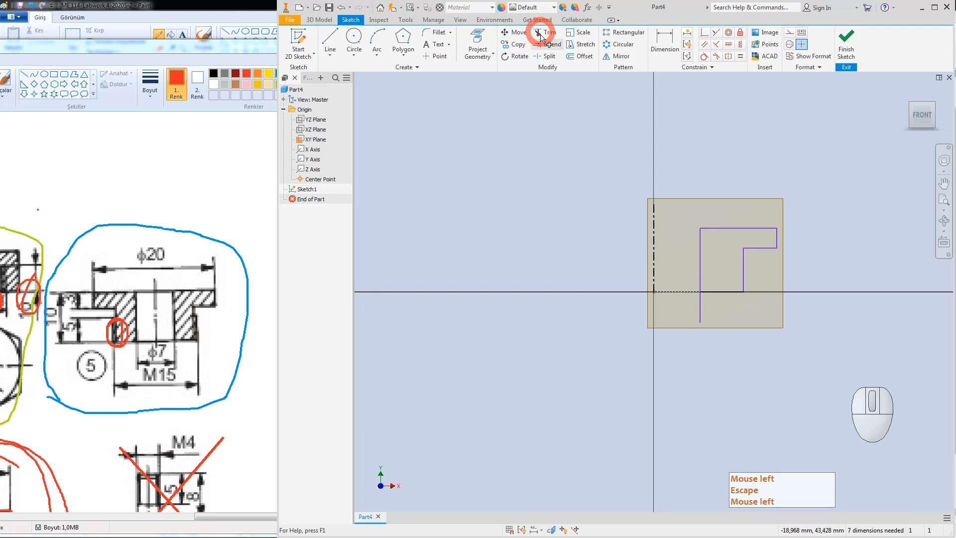
click(701, 314)
click(699, 314)
Step: Dimension the flange's outer edge from the centerline as a 20 mm diameter
click(660, 41)
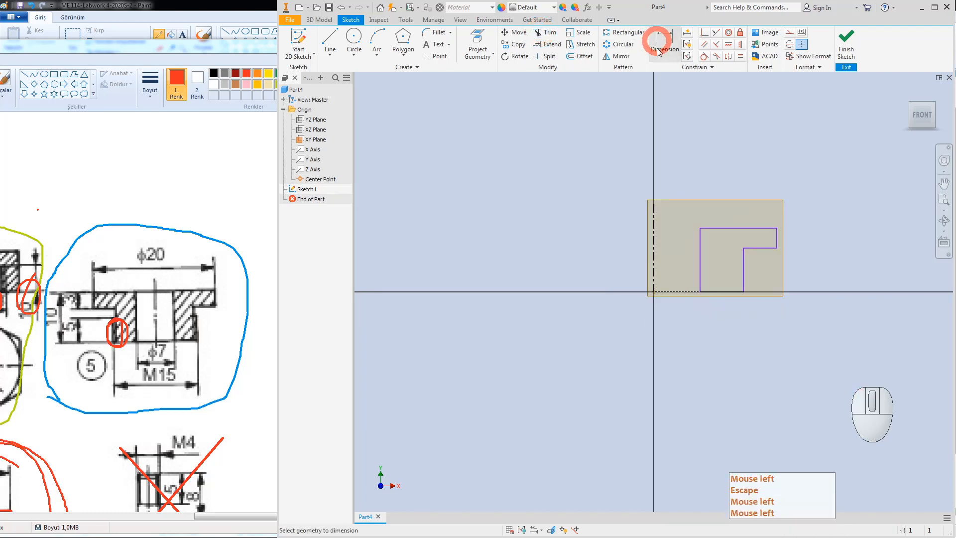
click(777, 243)
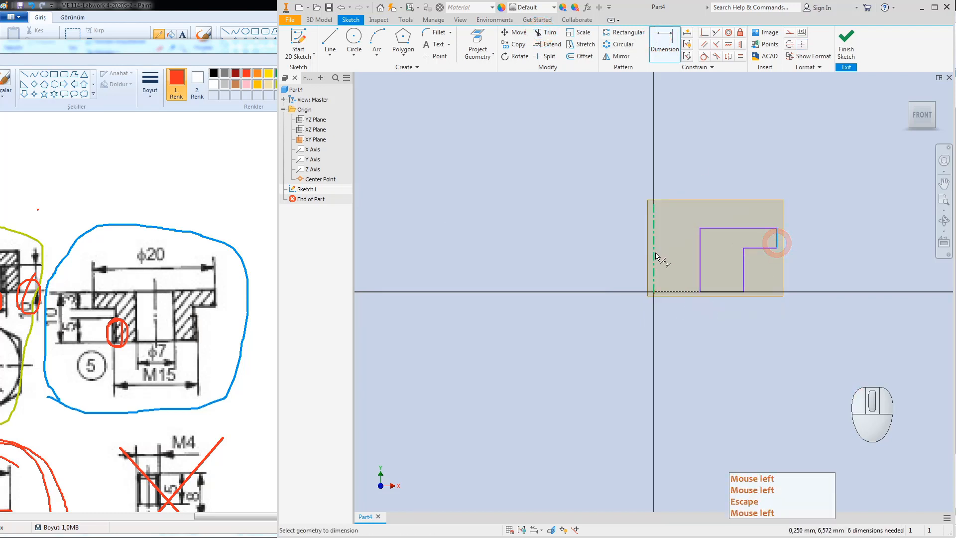
click(655, 250)
click(704, 184)
text(20)
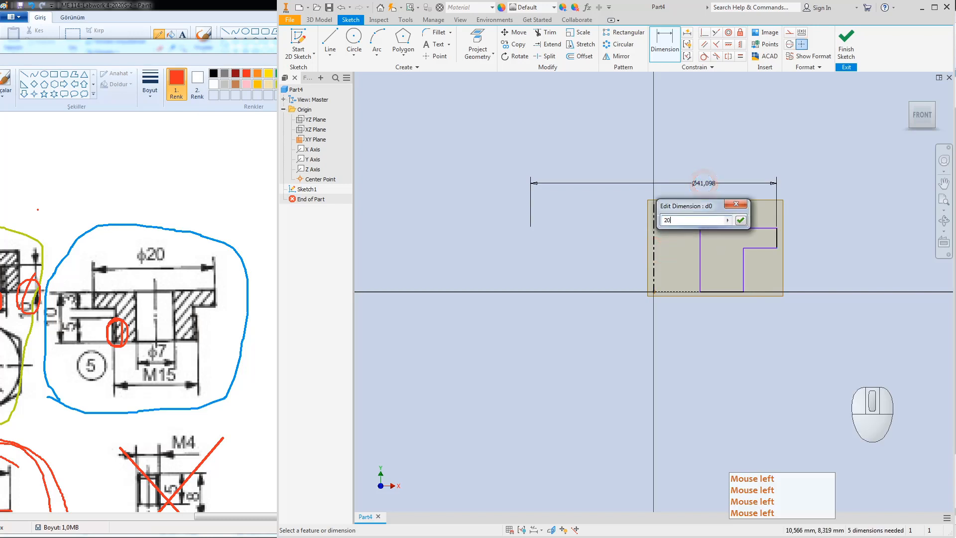
key(Return)
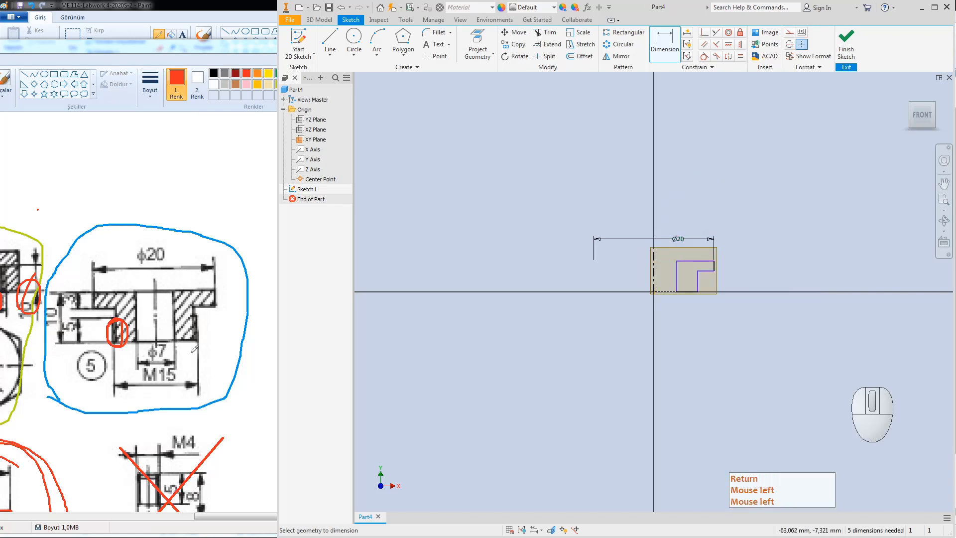
Step: Dimension the profile's overall height as 10 mm and the flange thickness as 3 mm
click(702, 261)
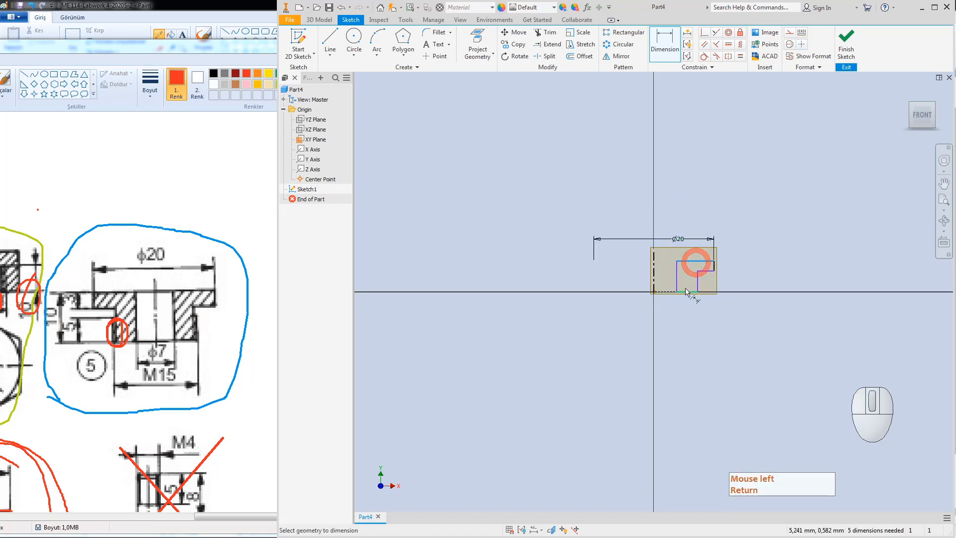
click(686, 291)
click(755, 280)
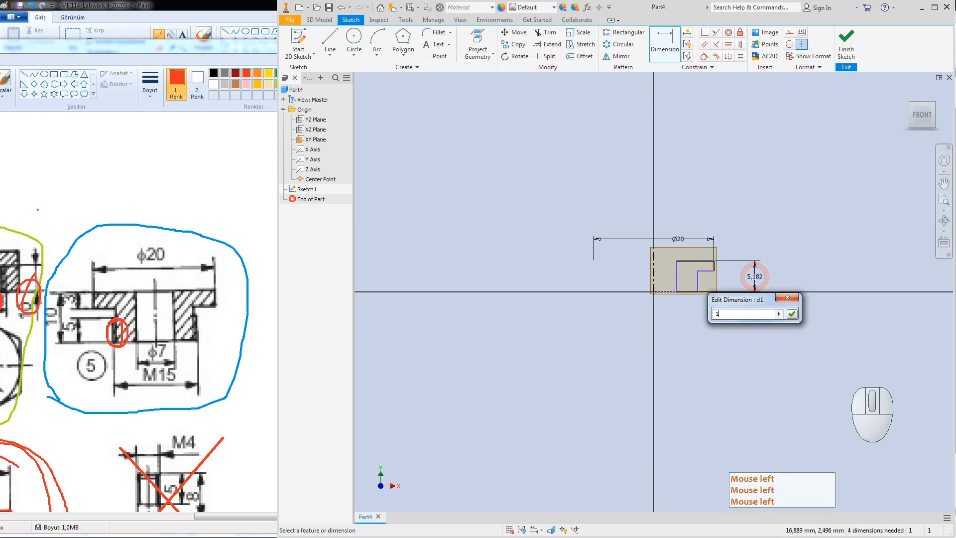
key(Return)
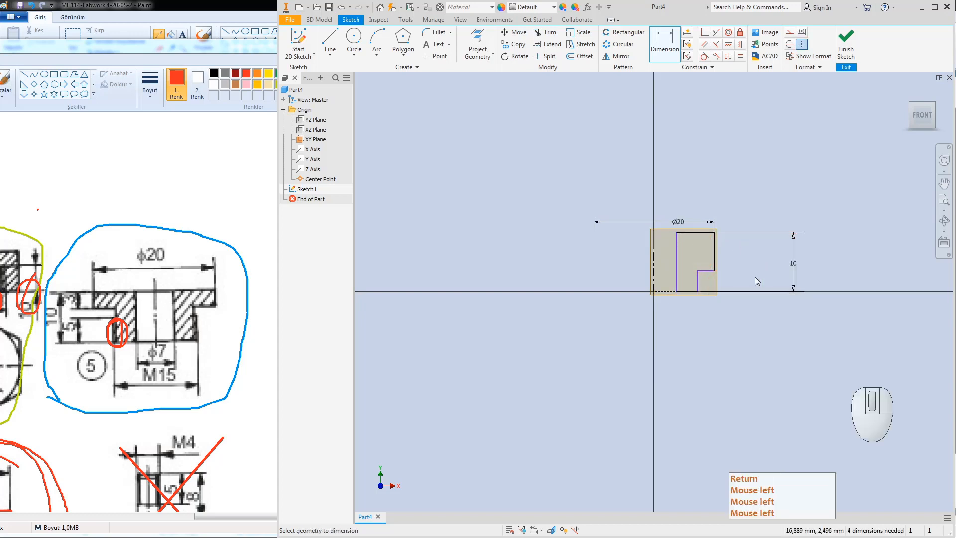
click(713, 260)
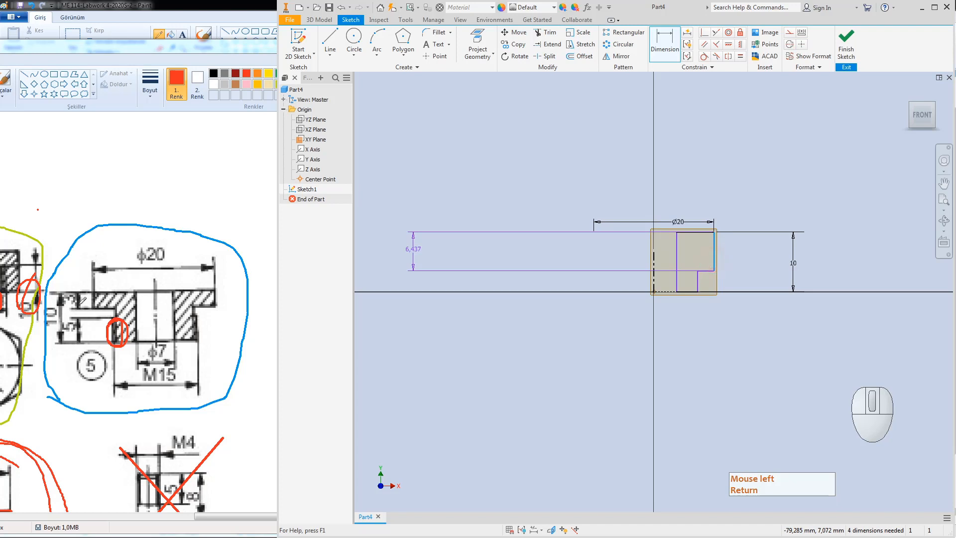
click(736, 255)
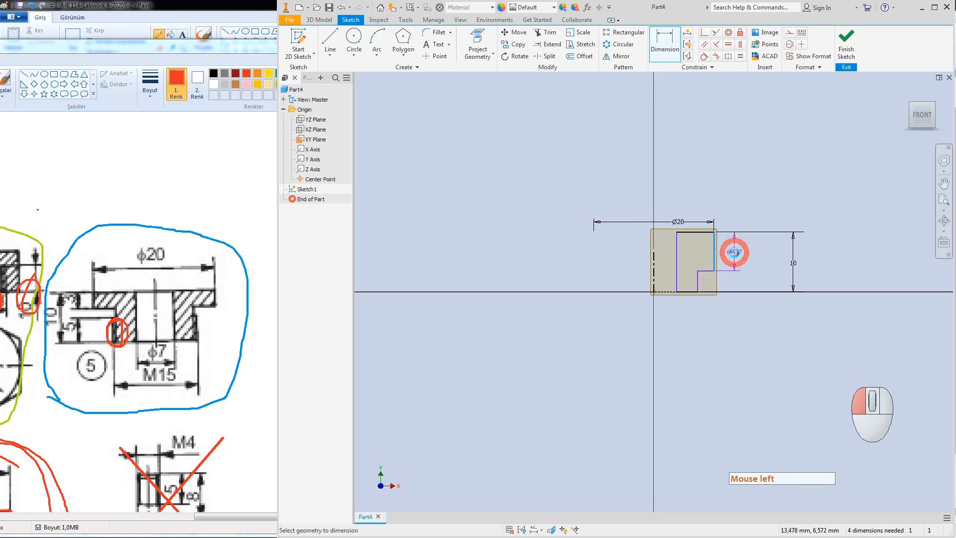
text(3)
key(Return)
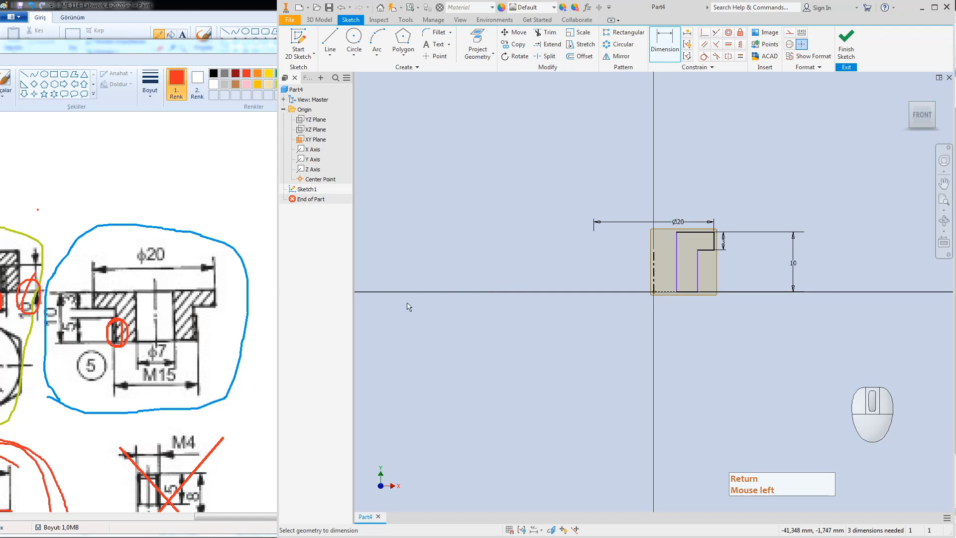
Step: Dimension the profile's inner edge from the centerline as a 7 mm bore diameter
click(677, 279)
click(653, 277)
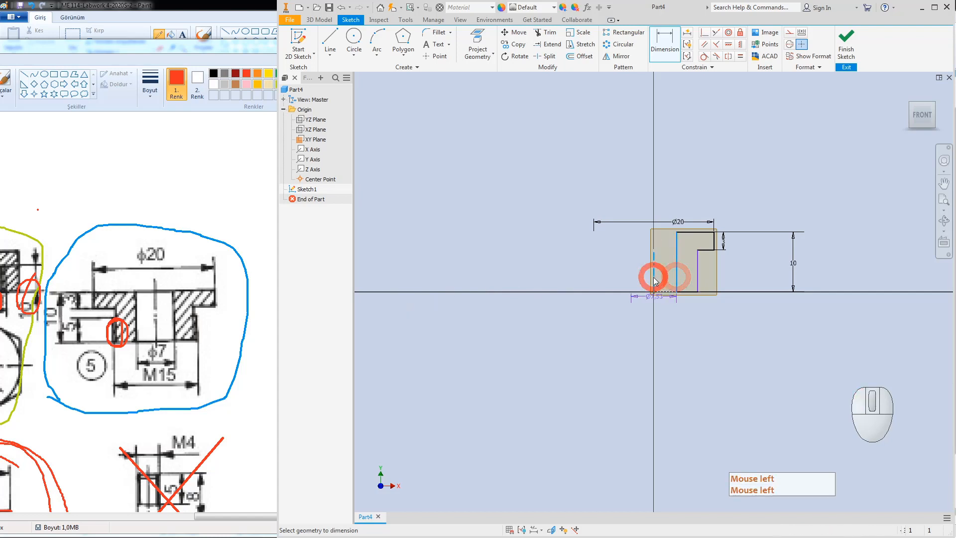
click(656, 309)
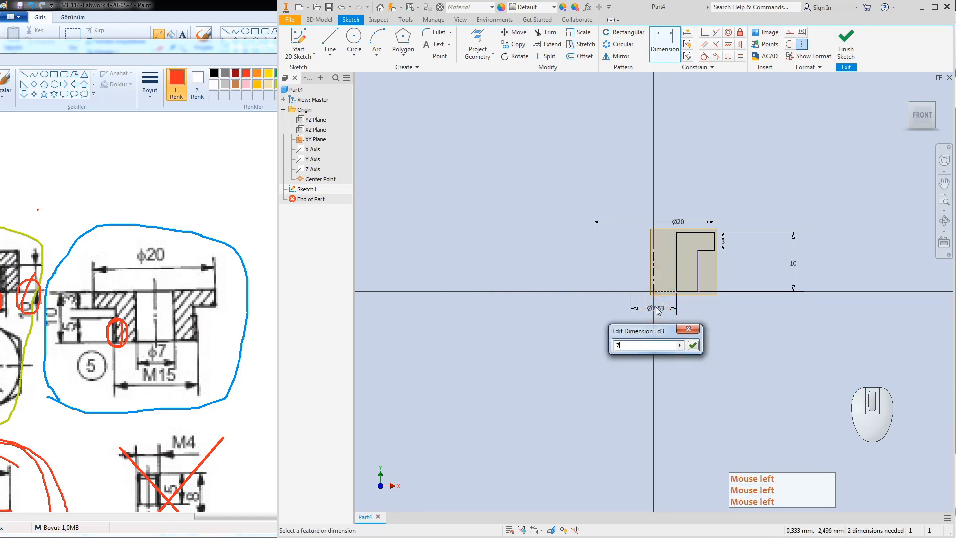
key(Return)
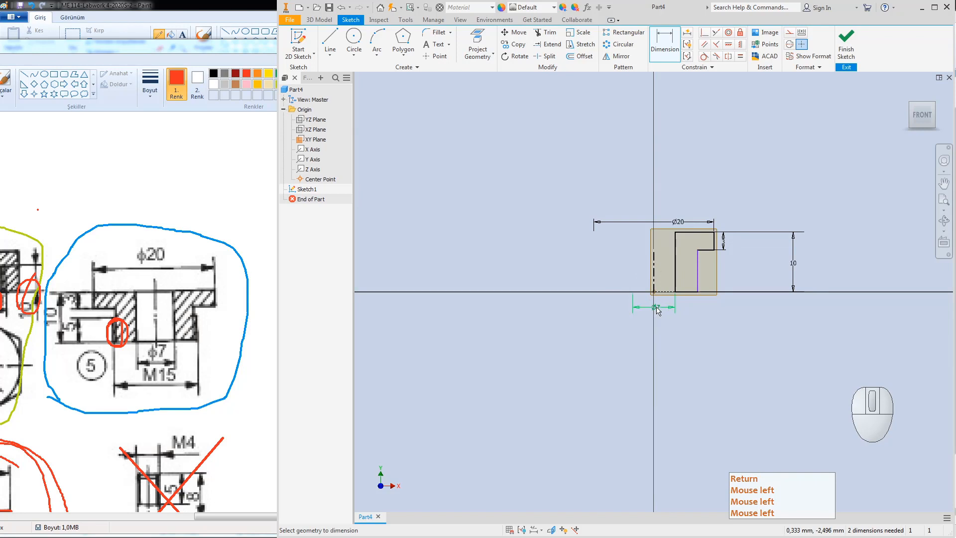
Step: Dimension the outer edge of the lower section from the centerline as a 15 mm diameter
click(699, 282)
click(654, 284)
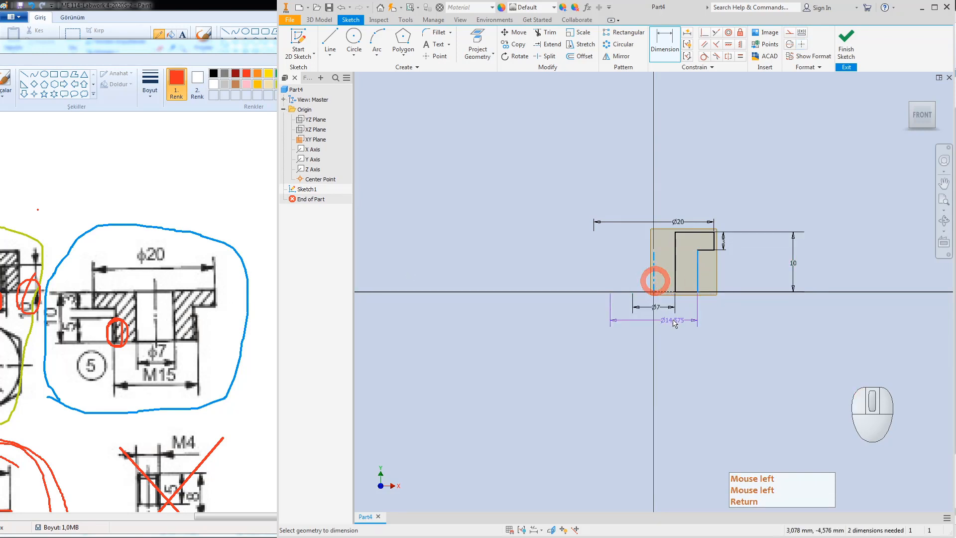
click(668, 328)
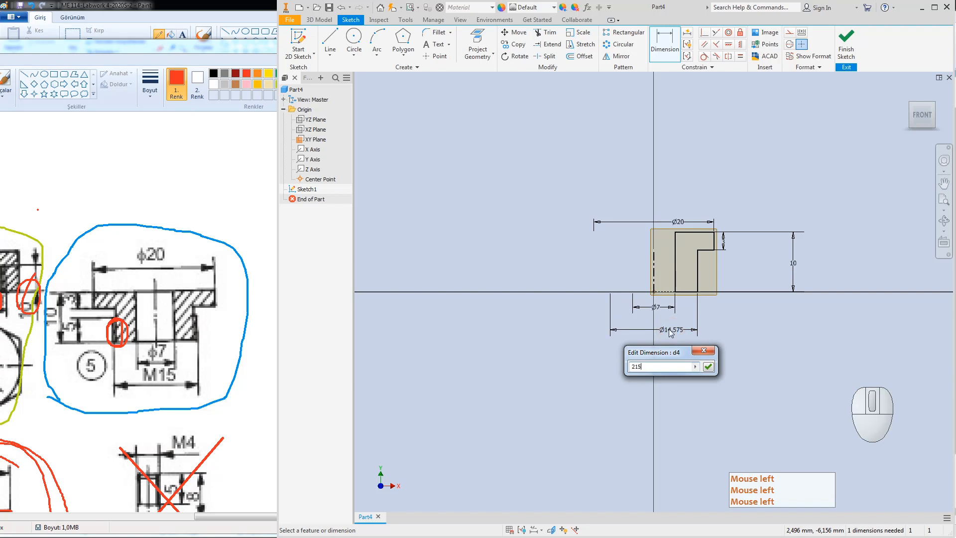
text(215)
key(BackSpace)
key(BackSpace)
key(BackSpace)
text(1)
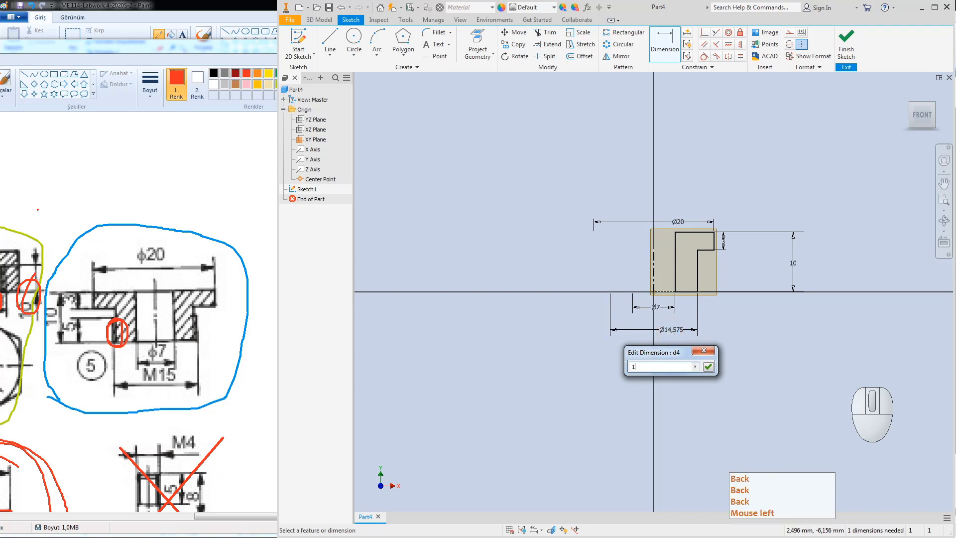
text(5)
key(Return)
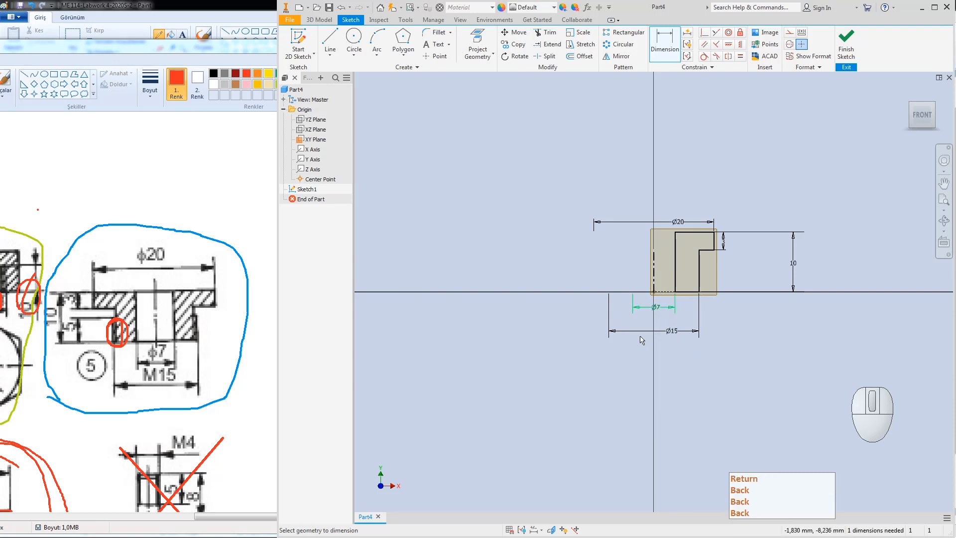
Step: Finish the sketch and revolve the profile 360 degrees about the centerline
click(846, 43)
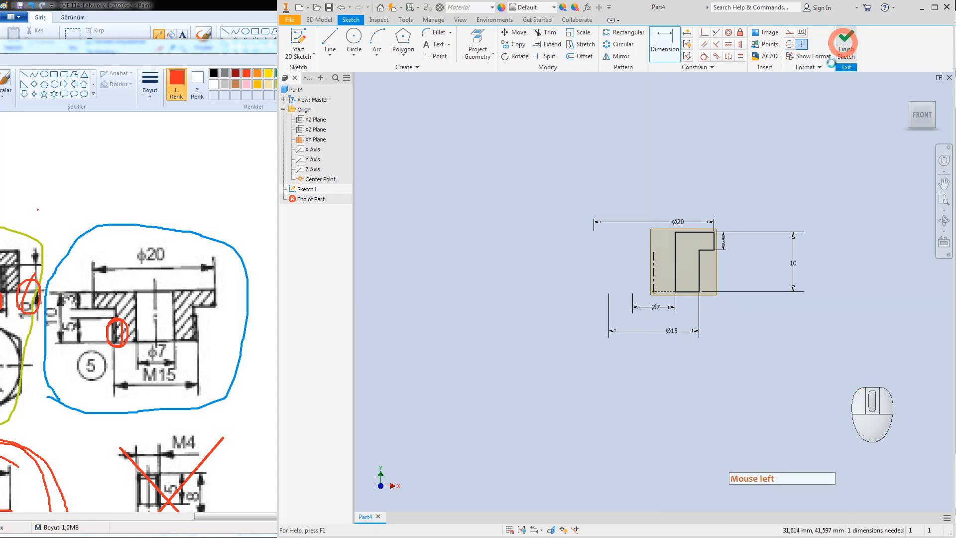
click(352, 41)
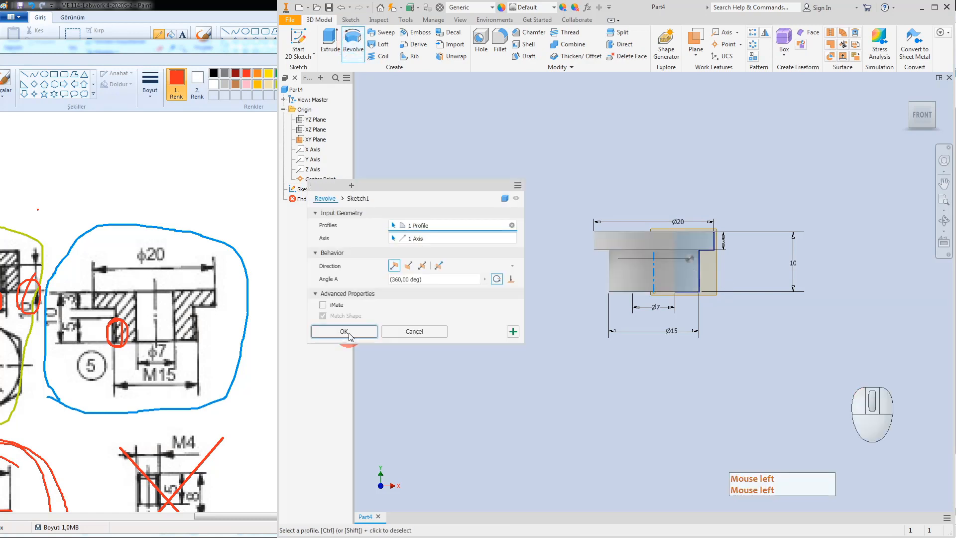
click(344, 332)
Step: Switch to Paint to mark the upper end of the sleeve's 5 mm thread length in red, and return to Inventor
click(72, 314)
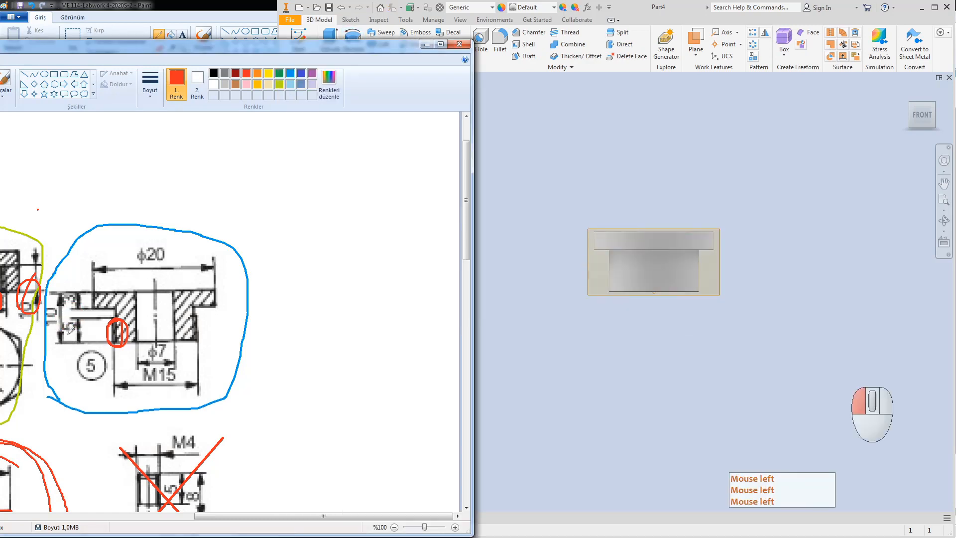
click(619, 327)
click(652, 301)
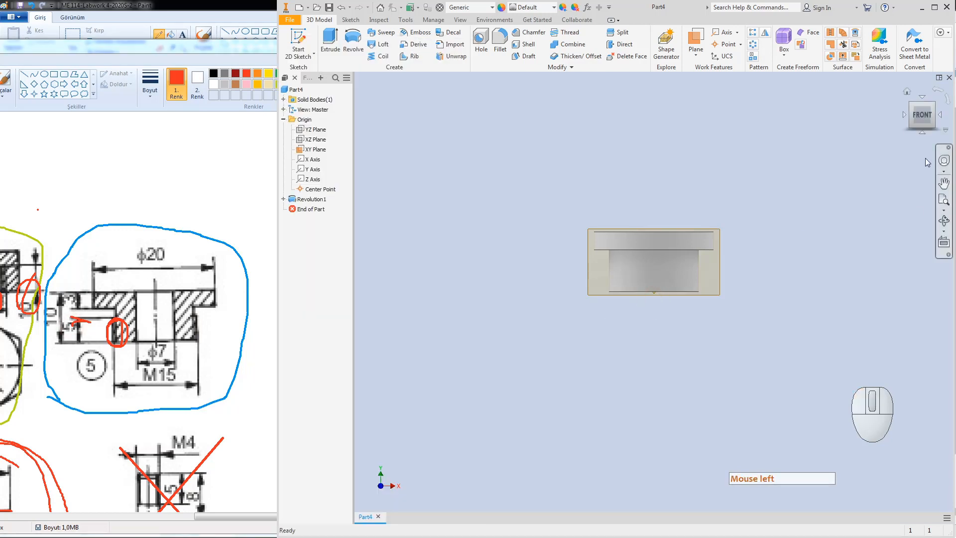
Step: Thread the sleeve's lower outer cylindrical face to a depth of 5 mm using the ISO Metric profile type
click(932, 127)
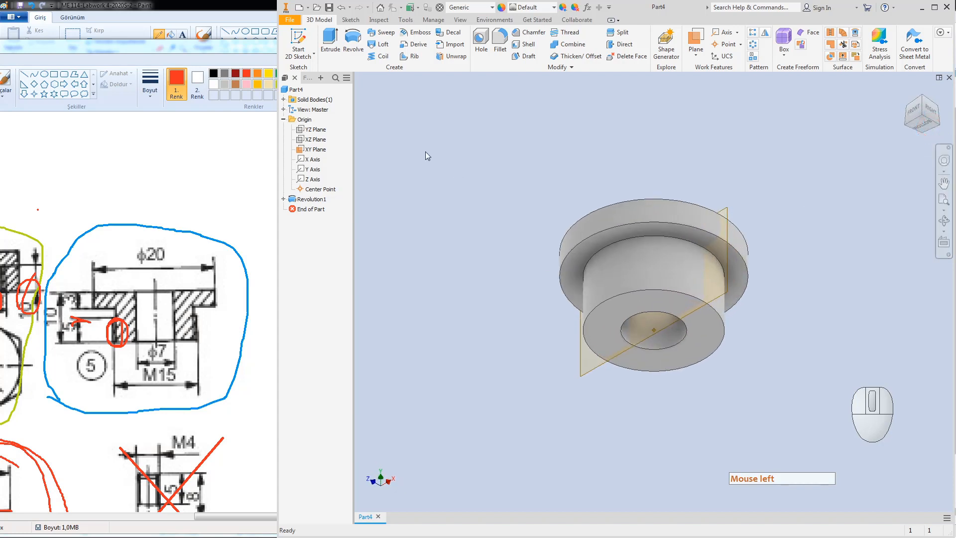
click(559, 34)
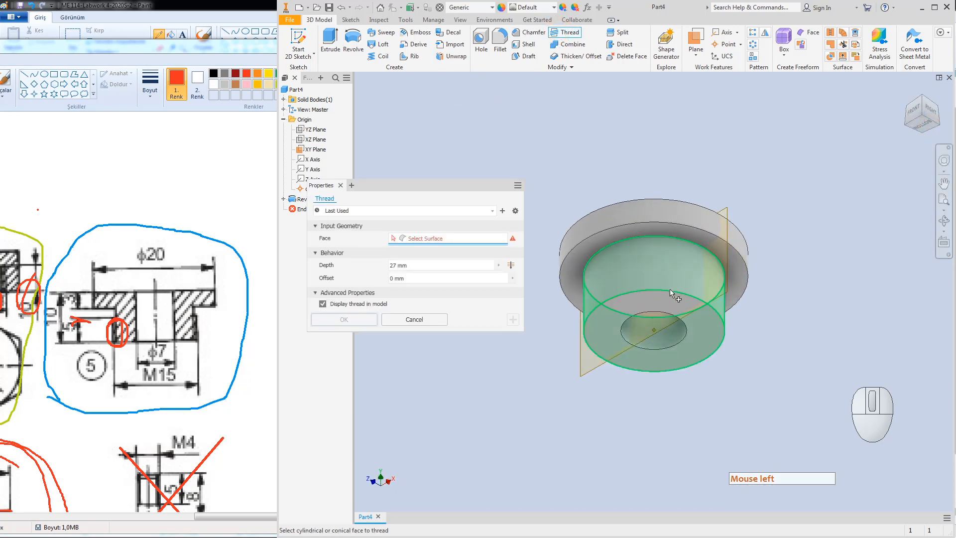
click(686, 304)
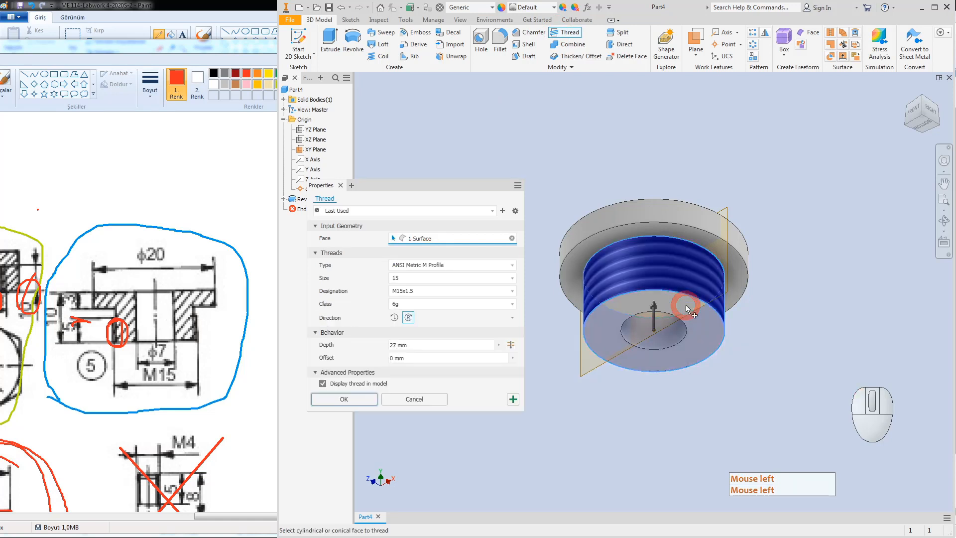
click(410, 343)
click(408, 346)
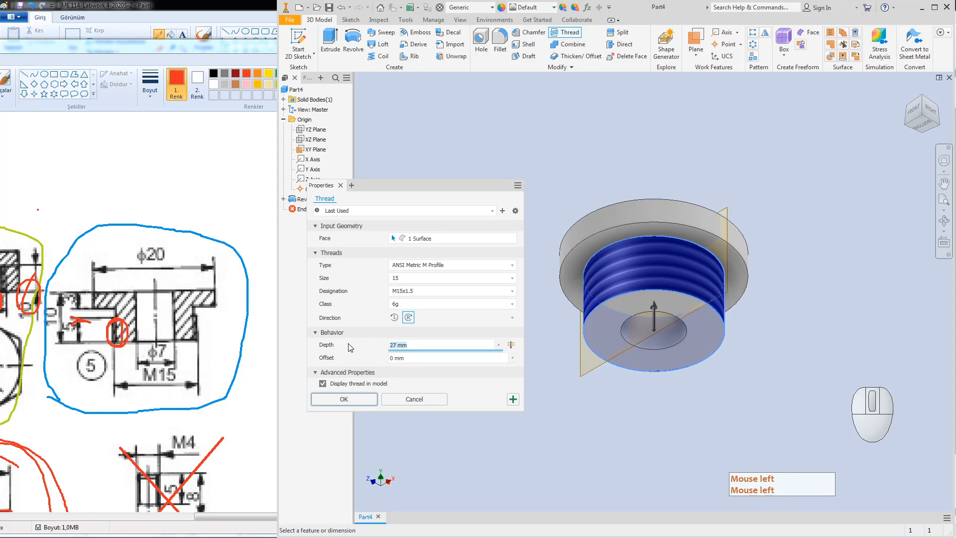
text(5)
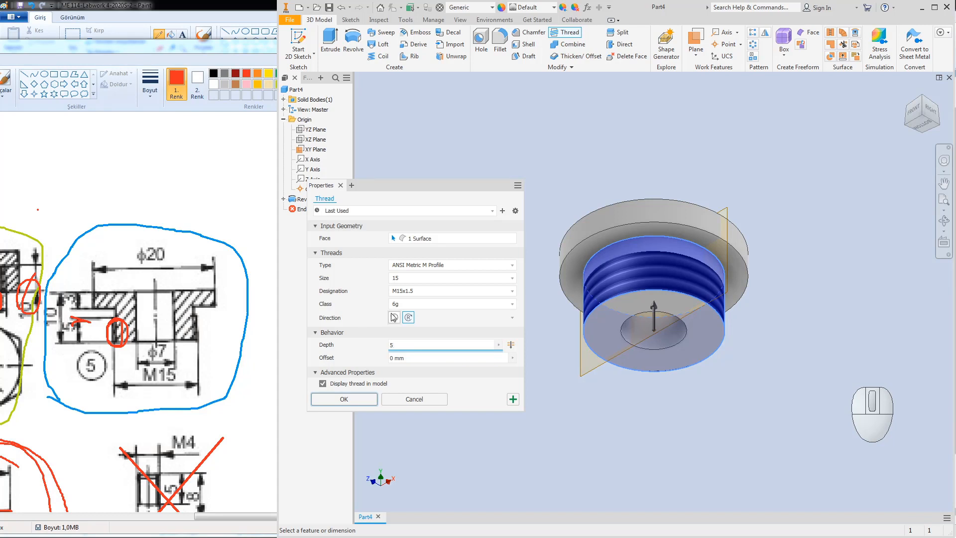
click(408, 268)
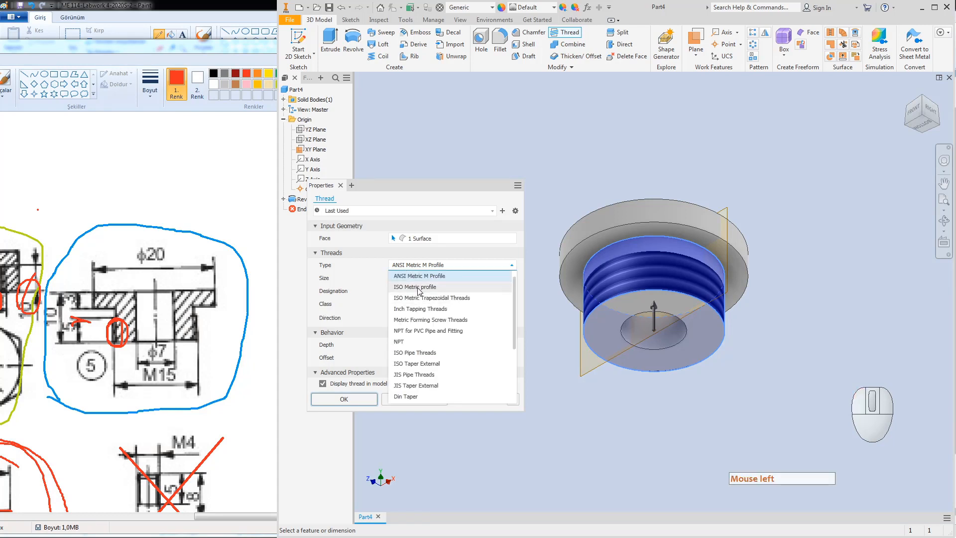
click(418, 288)
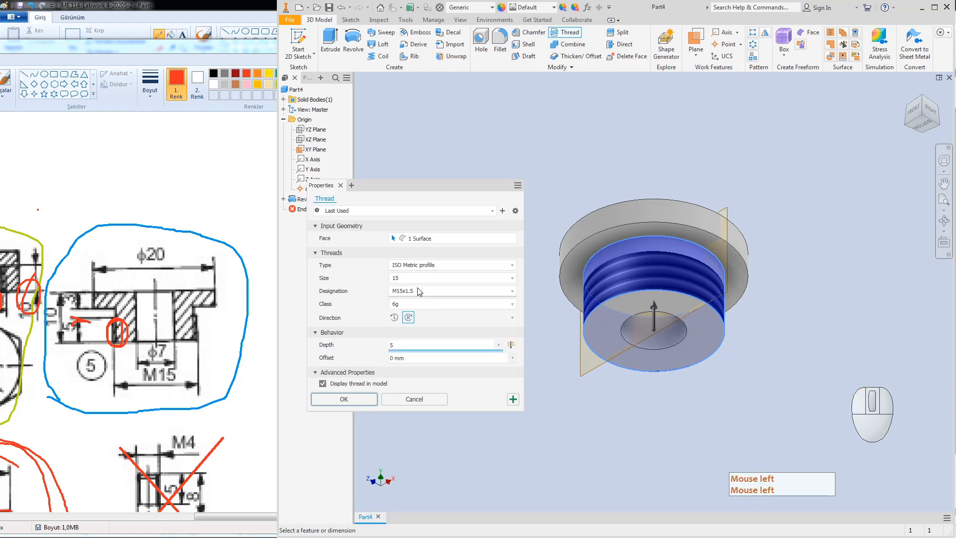
click(351, 400)
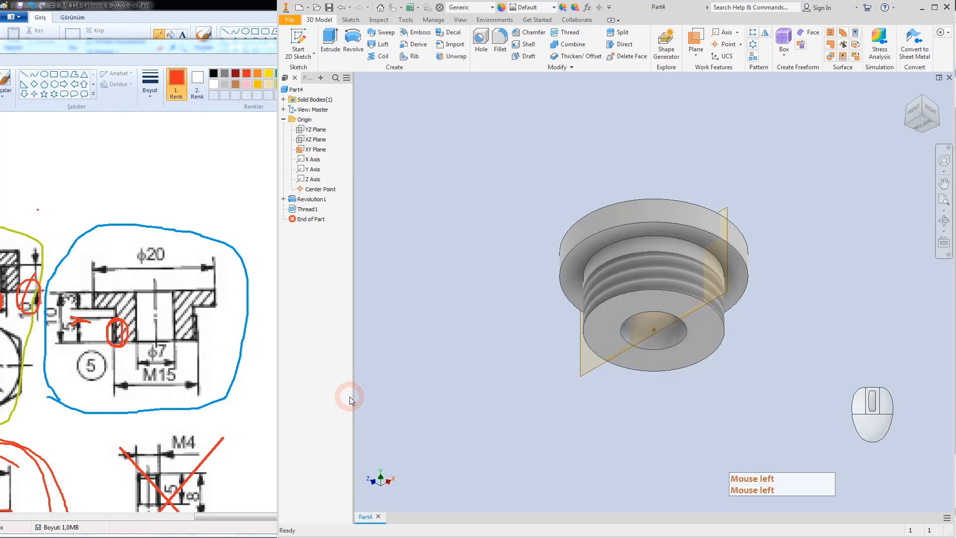
Step: Save the part as "Part 5- Sleve" in the Stop Down Valve folder
click(329, 7)
click(626, 408)
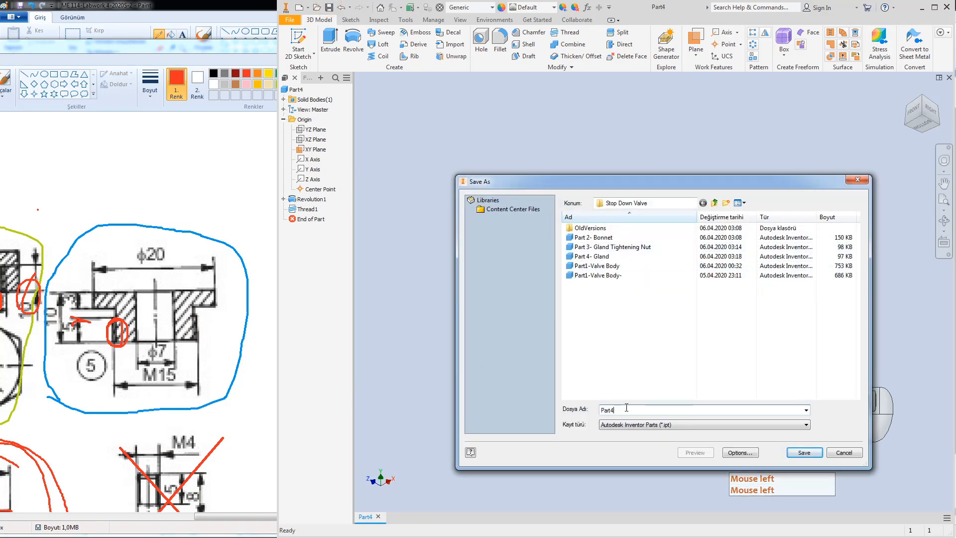
key(BackSpace)
key(BackSpace)
key(BackSpace)
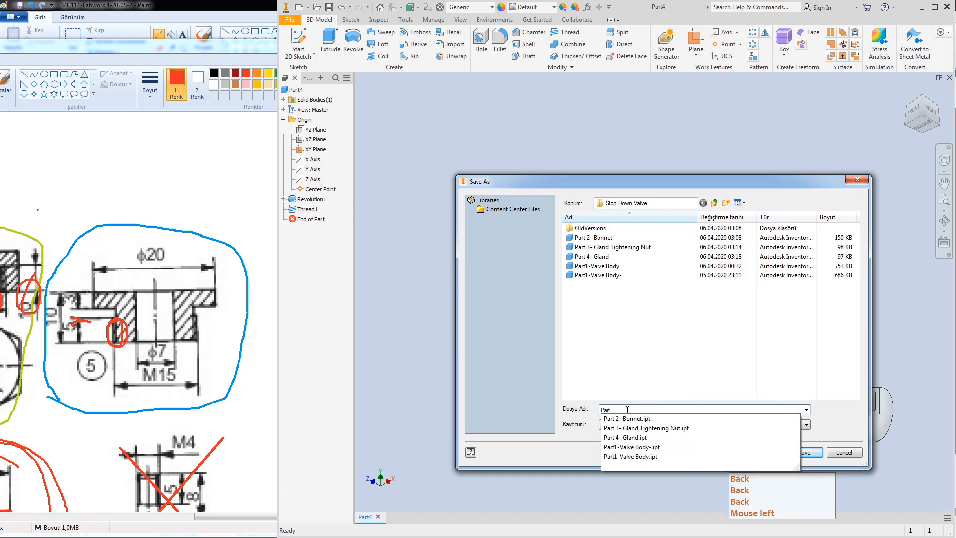
text(5- S)
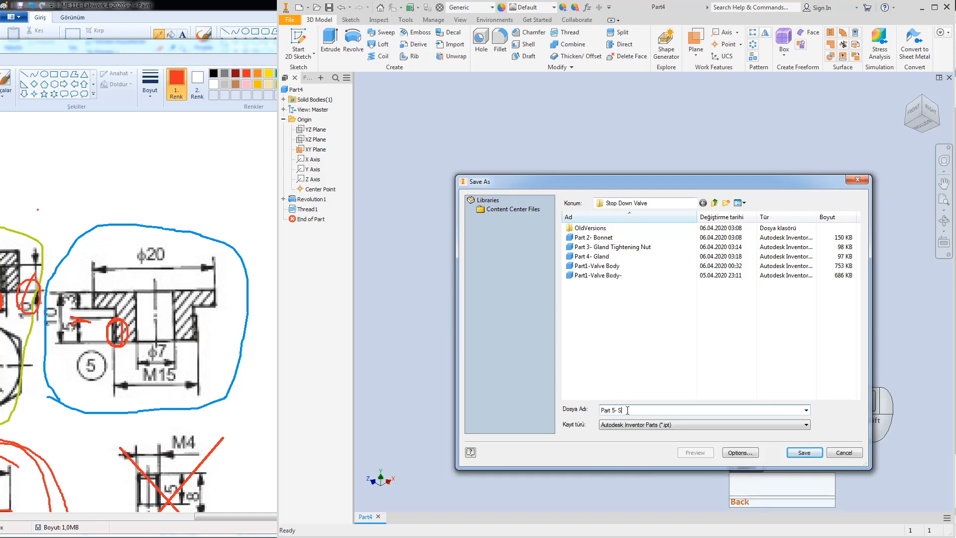
text(teck)
key(Return)
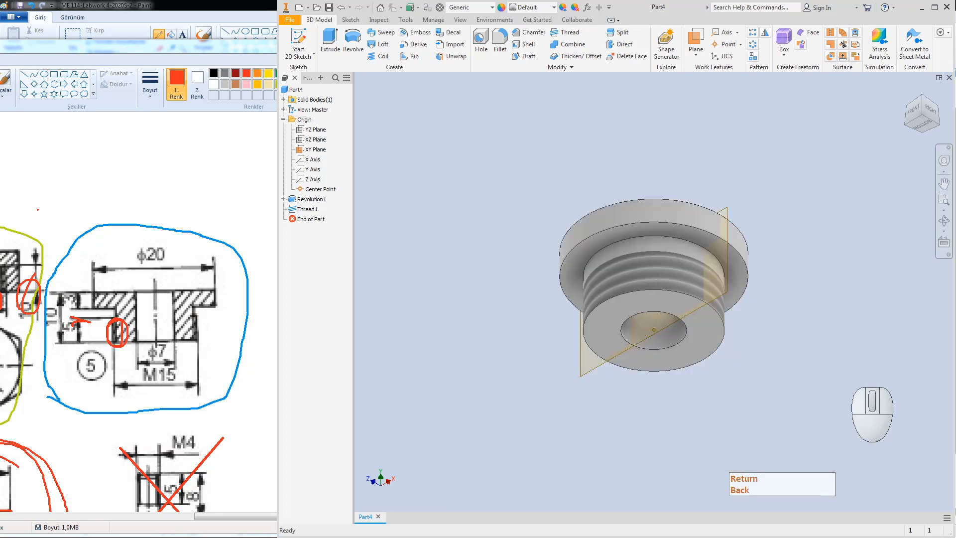
Step: Switch to Paint, bring the drawing of part 6 into view, and return to Inventor
click(176, 178)
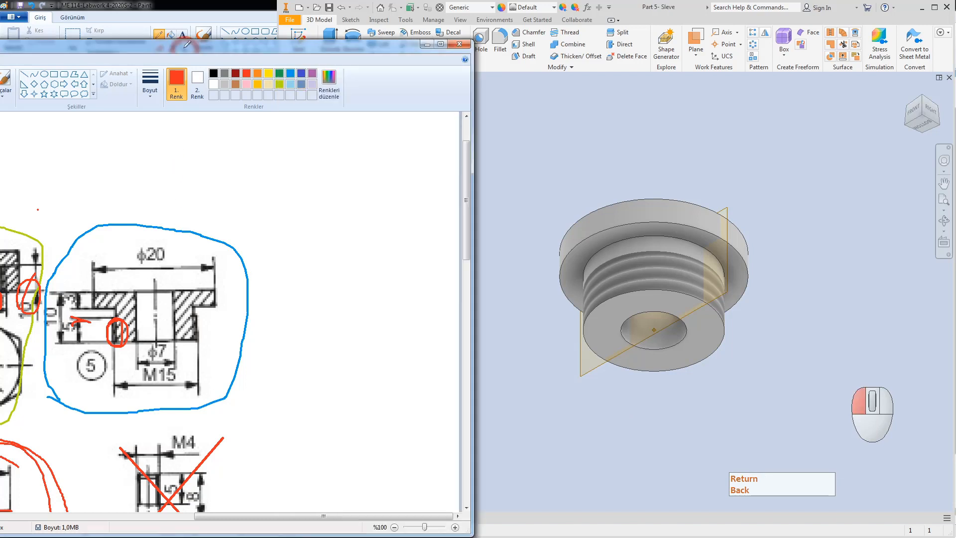
drag(464, 229, 466, 333)
scroll(397, 328, down, 5)
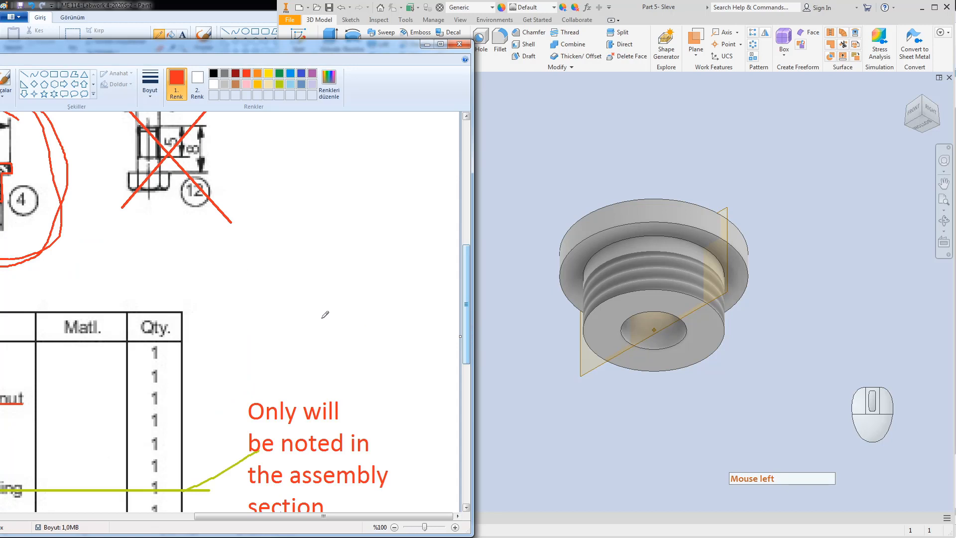
scroll(325, 314, down, 2)
mouse_move(273, 517)
mouse_down()
mouse_move(186, 504)
mouse_move(178, 506)
mouse_move(198, 516)
mouse_move(166, 514)
mouse_move(1, 485)
mouse_up()
scroll(170, 436, down, 6)
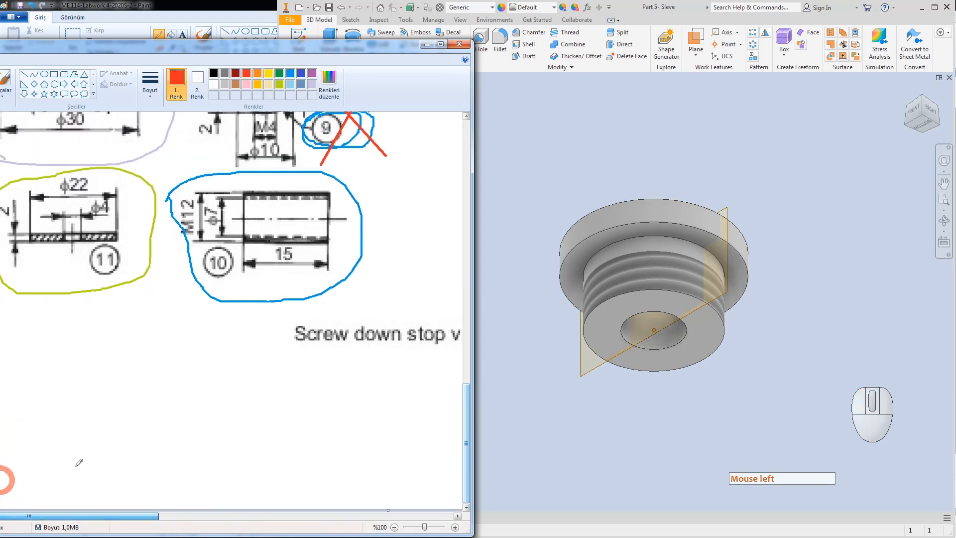
scroll(78, 423, up, 3)
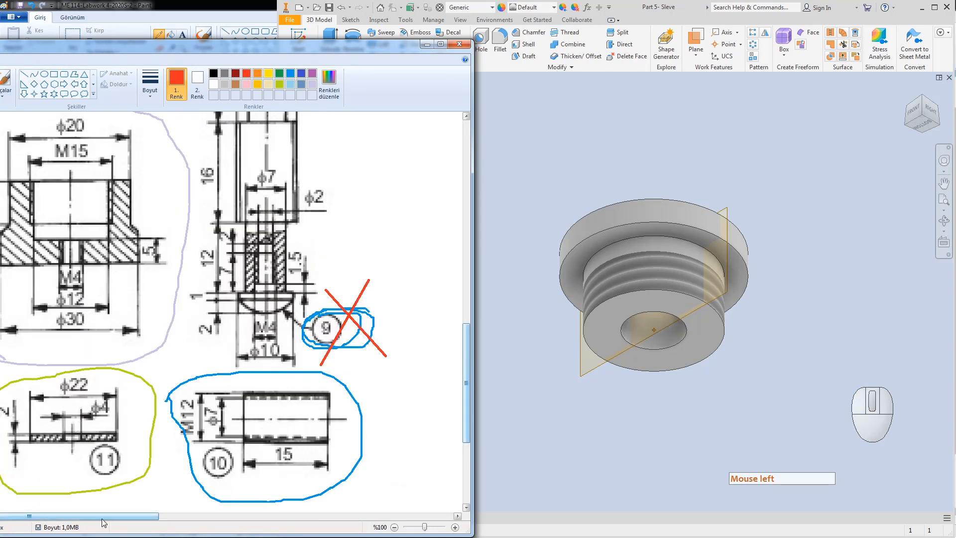
drag(103, 522, 52, 511)
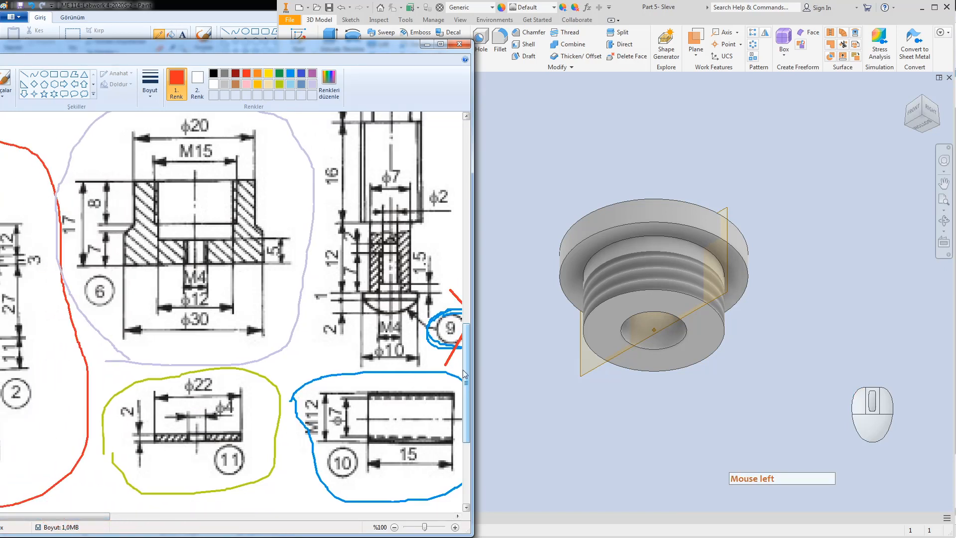
drag(464, 373, 464, 361)
click(603, 167)
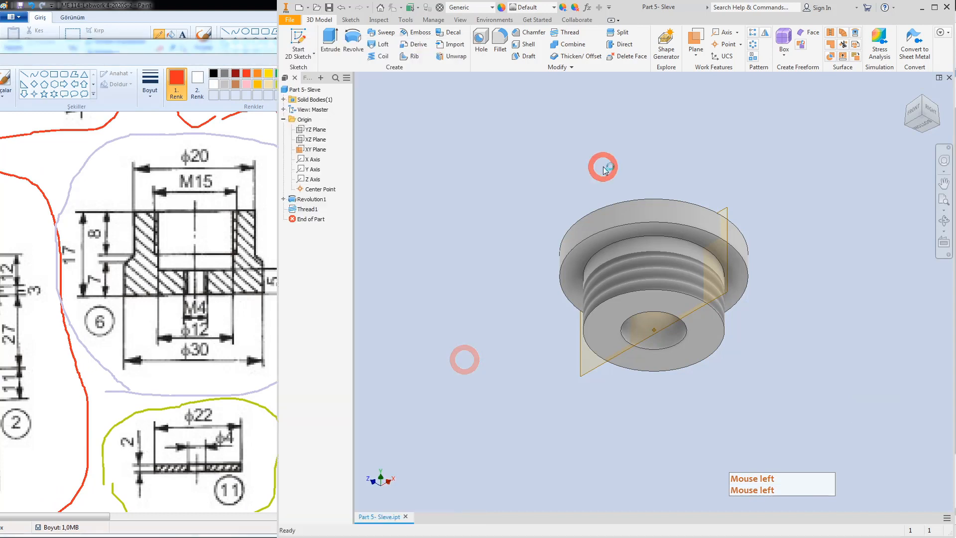
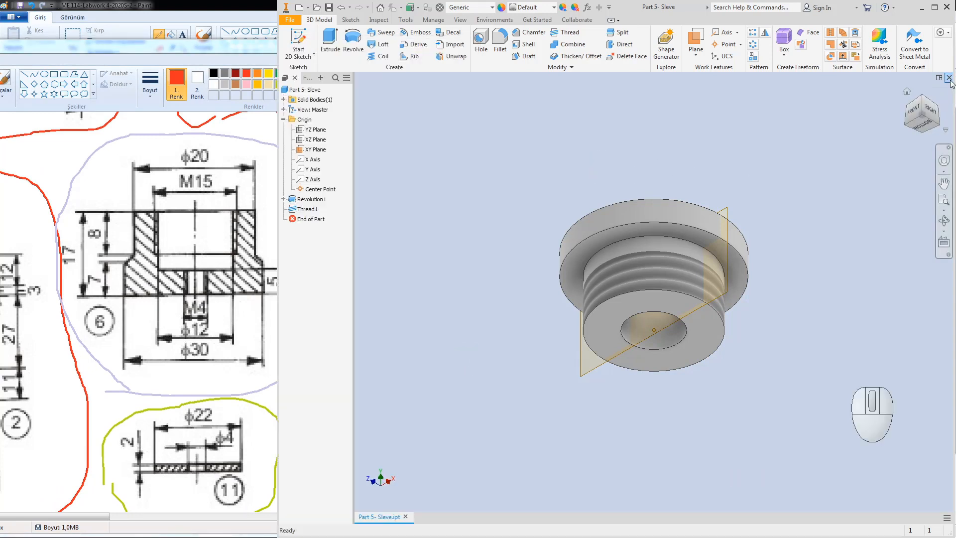
Step: Close the sleeve part and create a new part file
click(949, 80)
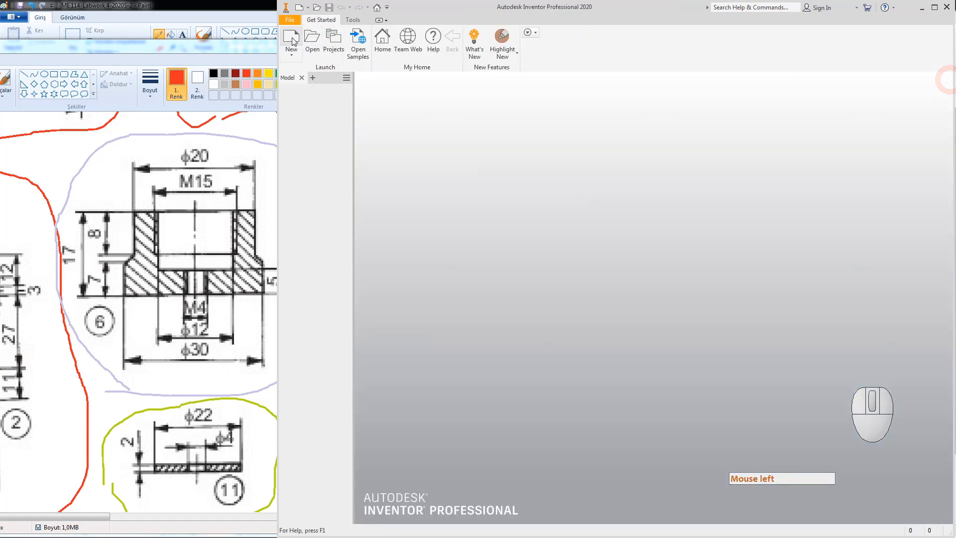
click(288, 44)
click(547, 144)
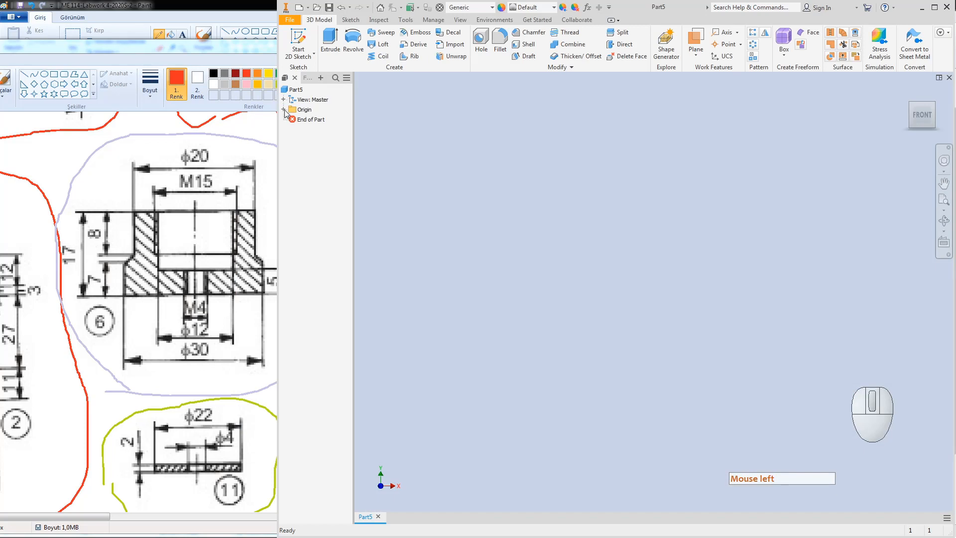
Step: Make the origin's center point and XY plane visible
click(284, 109)
right_click(319, 179)
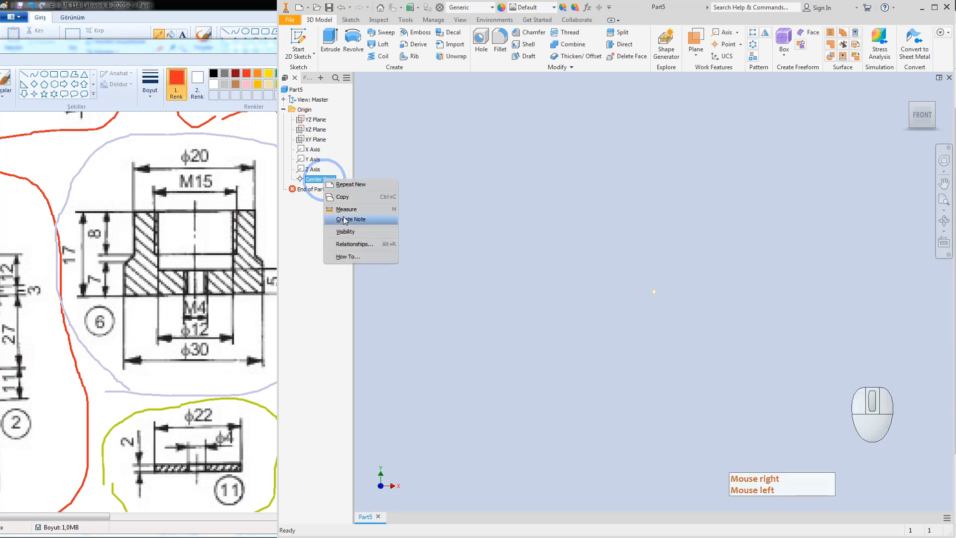
click(347, 231)
right_click(310, 140)
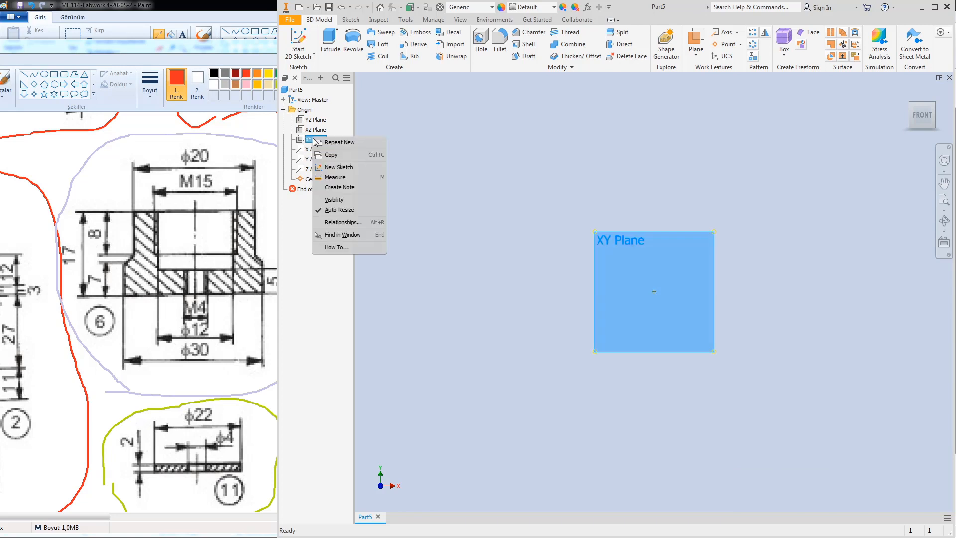
click(341, 199)
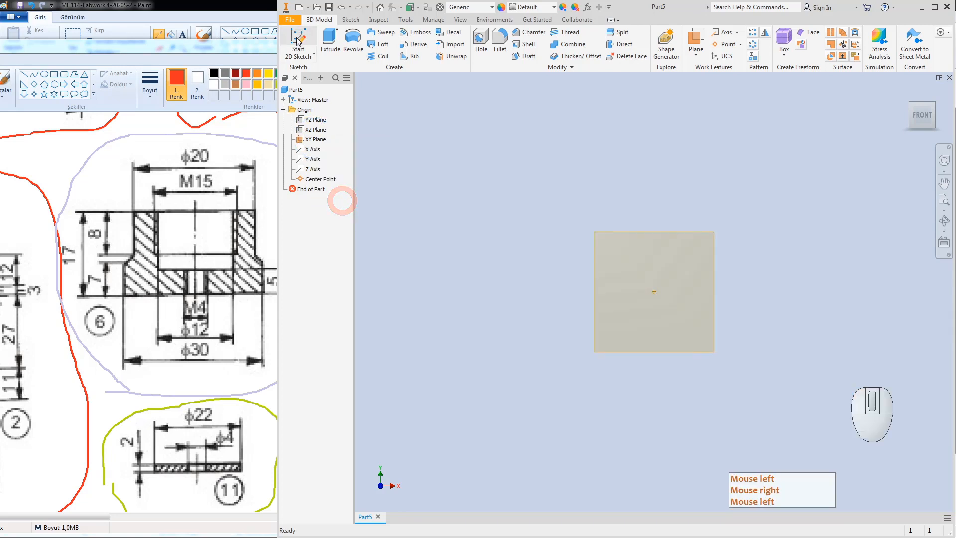
Step: Start a sketch on the XY plane, draw a vertical line about 25 mm up from the origin, and make it a centerline
click(298, 40)
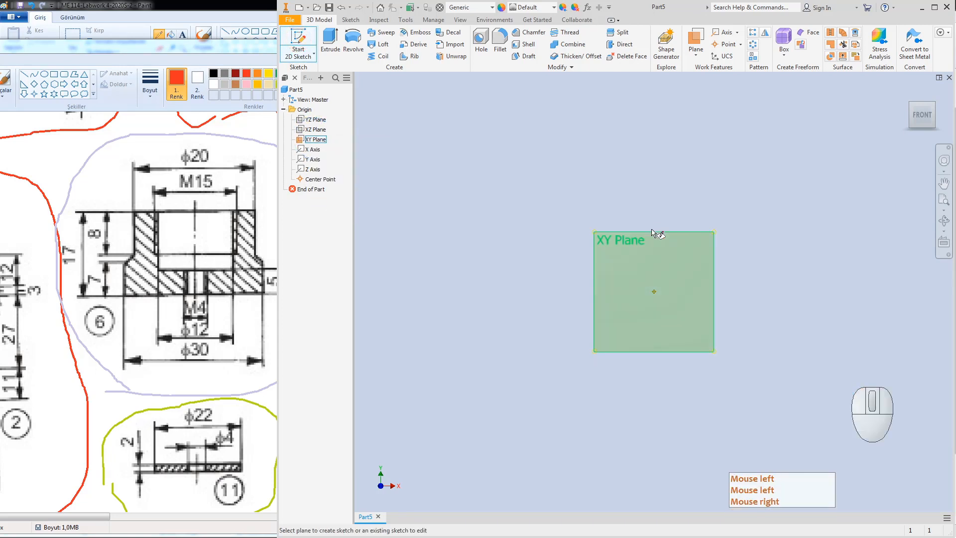
click(657, 244)
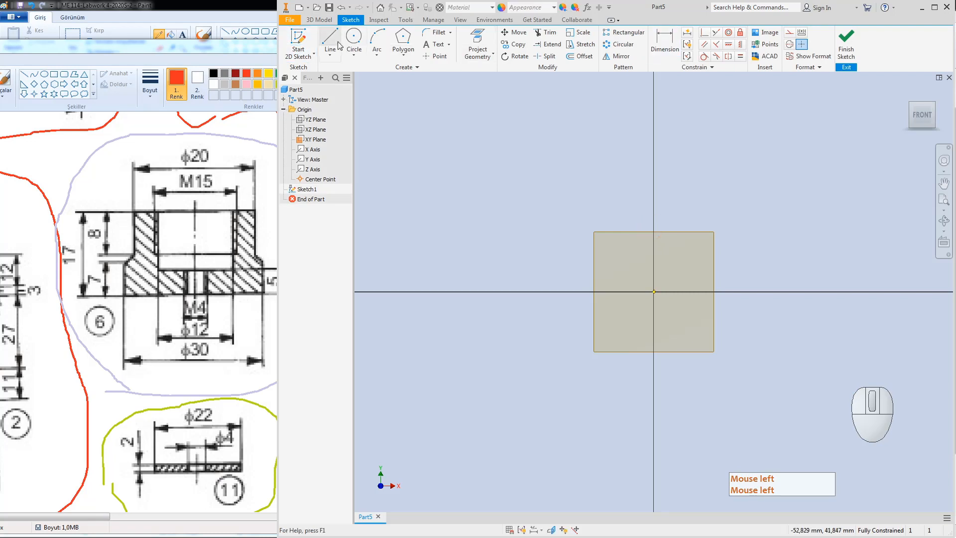
click(327, 38)
click(653, 292)
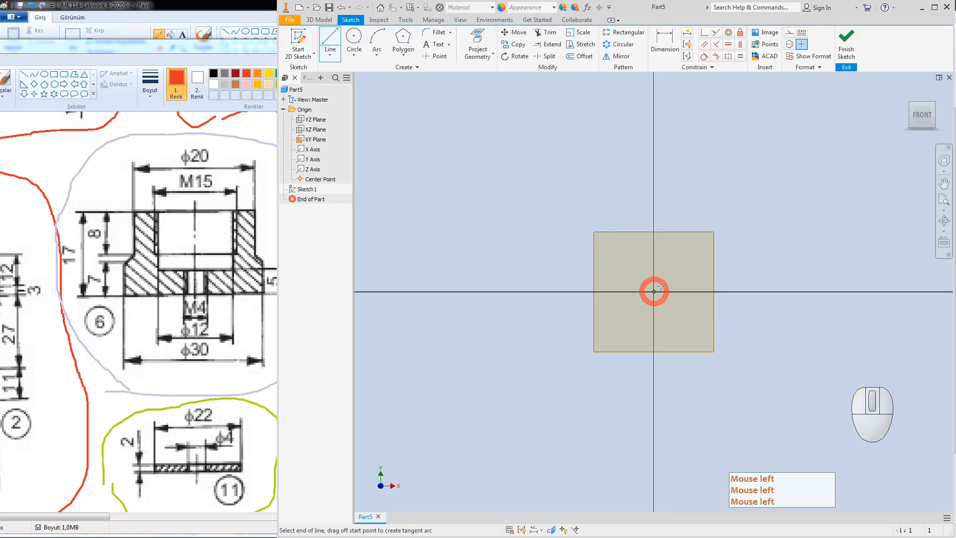
click(653, 141)
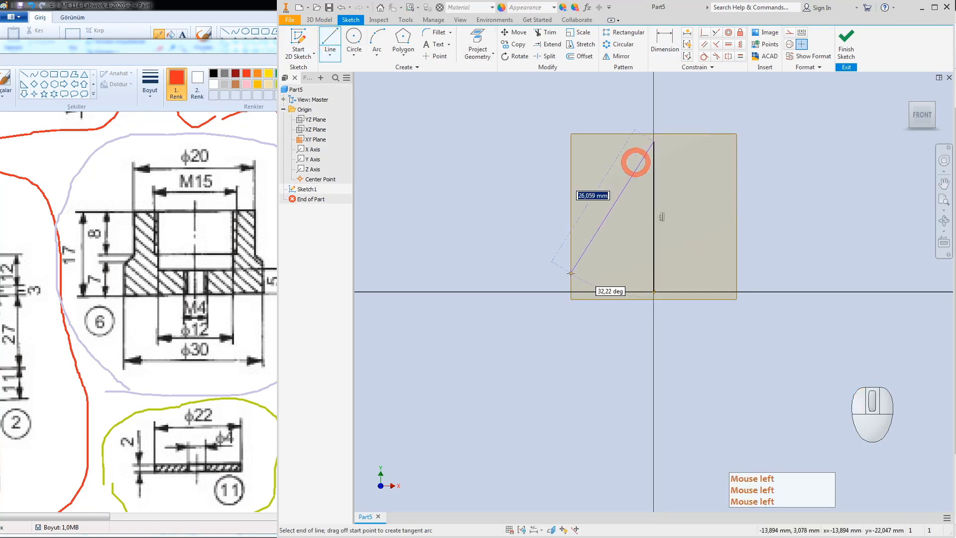
key(Escape)
click(651, 177)
right_click(654, 178)
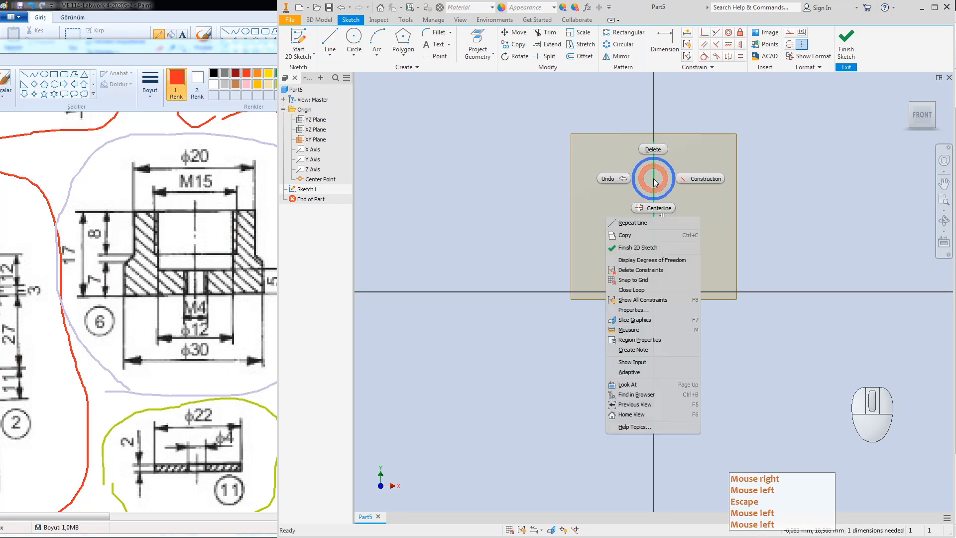
click(659, 214)
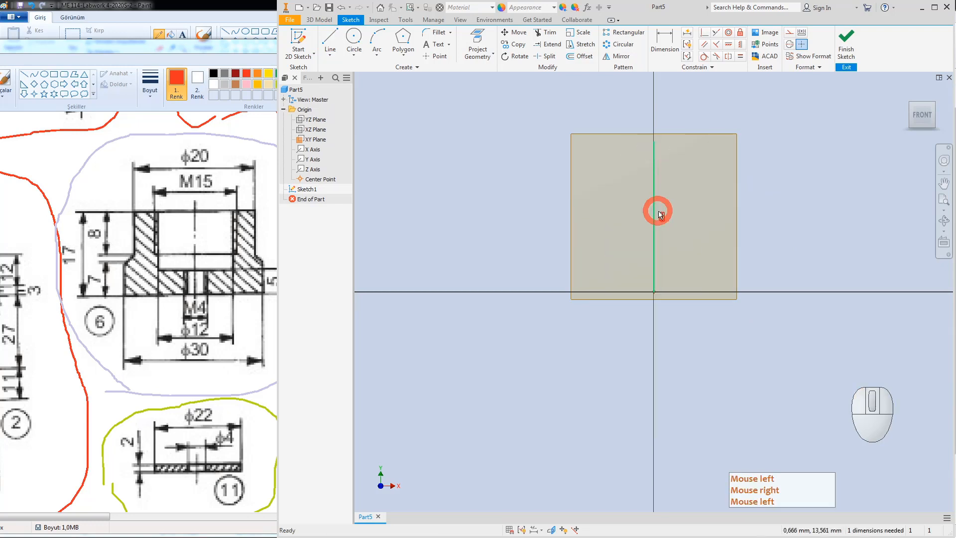
Step: Switch to Paint and mark part 6's lower edge, M15 thread walls and M4 hole in red
click(198, 291)
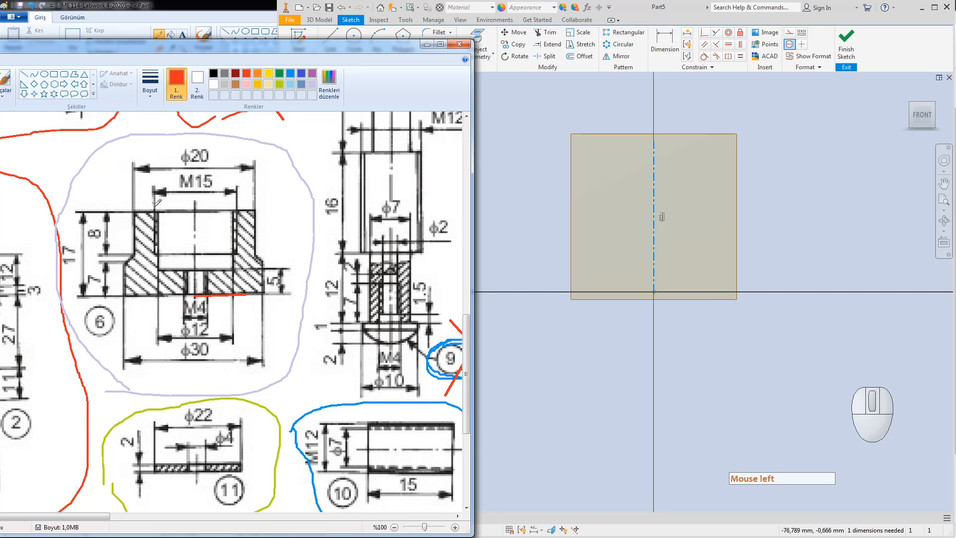
mouse_move(160, 188)
mouse_down()
mouse_move(148, 224)
mouse_move(162, 261)
mouse_move(171, 188)
mouse_up()
mouse_move(234, 191)
mouse_down()
mouse_move(222, 219)
mouse_move(233, 265)
mouse_move(241, 195)
mouse_move(233, 195)
mouse_up()
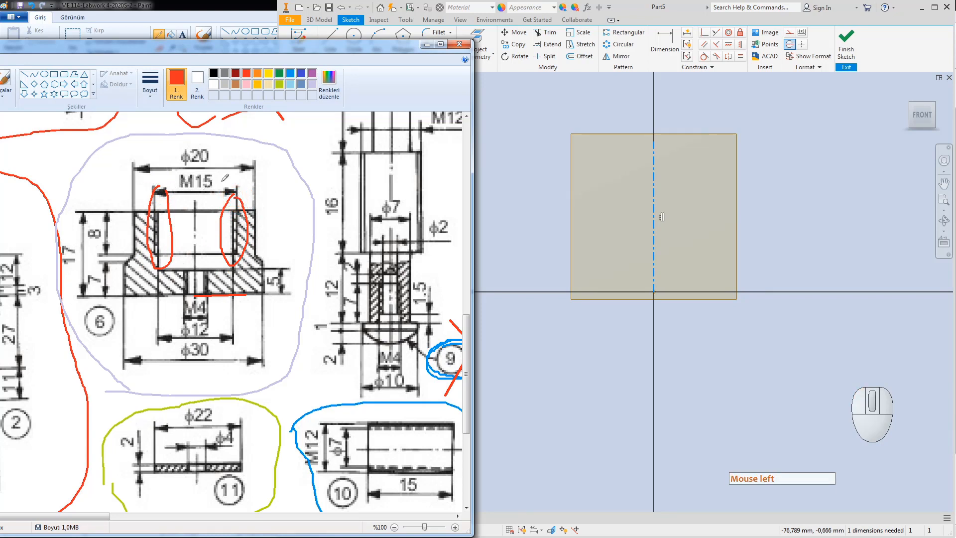
mouse_move(198, 262)
mouse_down()
mouse_move(185, 296)
mouse_move(215, 272)
mouse_move(188, 285)
mouse_move(218, 284)
mouse_up()
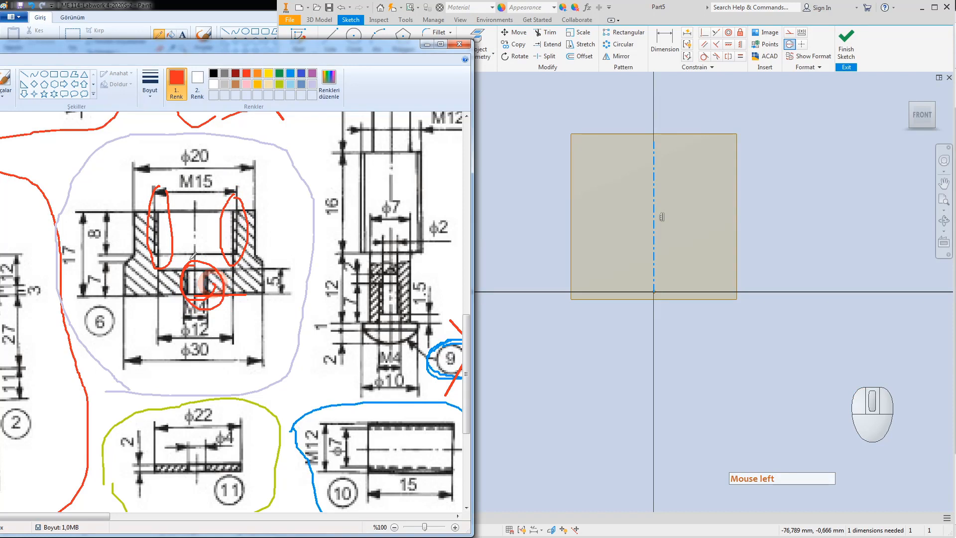
Step: Undo the red marks drawn on part 6
key(ctrl+z)
key(ctrl+z)
key(ctrl+z)
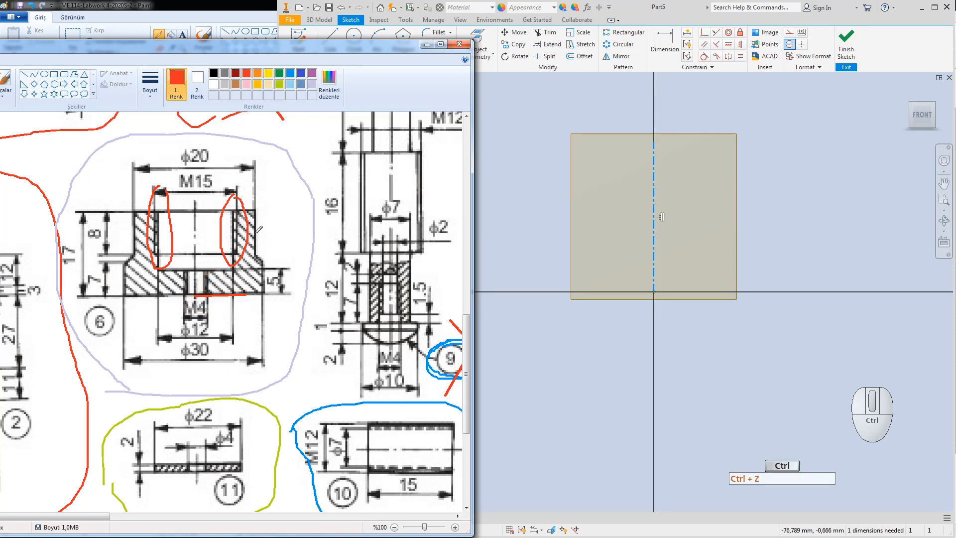
key(ctrl+z)
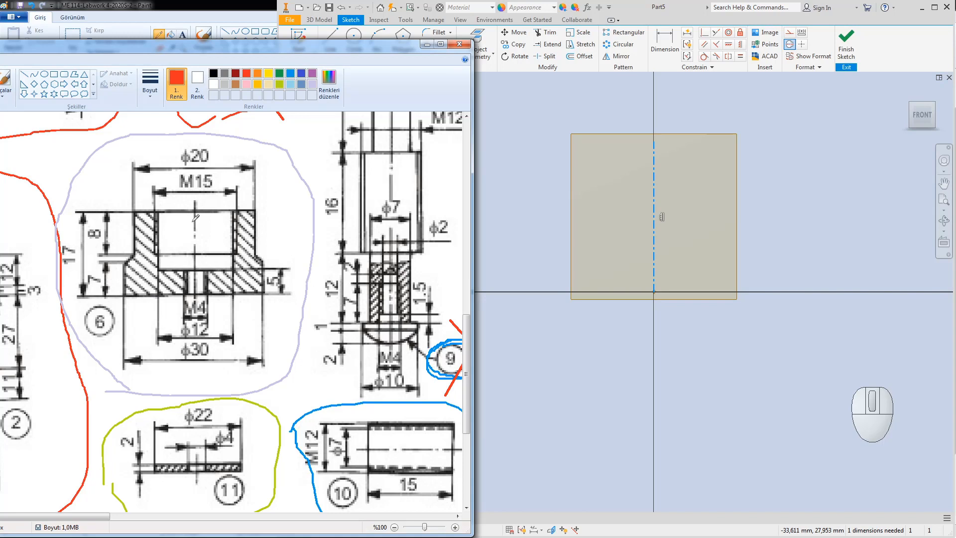
Step: Trace part 6's outer contour and center axis in red on the drawing, and circle its height dimensions
mouse_move(195, 206)
mouse_down()
mouse_move(194, 289)
mouse_move(260, 291)
mouse_move(251, 267)
mouse_up()
mouse_move(193, 296)
mouse_down()
mouse_move(133, 292)
mouse_move(122, 279)
mouse_move(134, 214)
mouse_move(195, 208)
mouse_up()
mouse_move(89, 208)
mouse_down()
mouse_move(67, 258)
mouse_move(103, 289)
mouse_move(99, 210)
mouse_move(78, 215)
mouse_up()
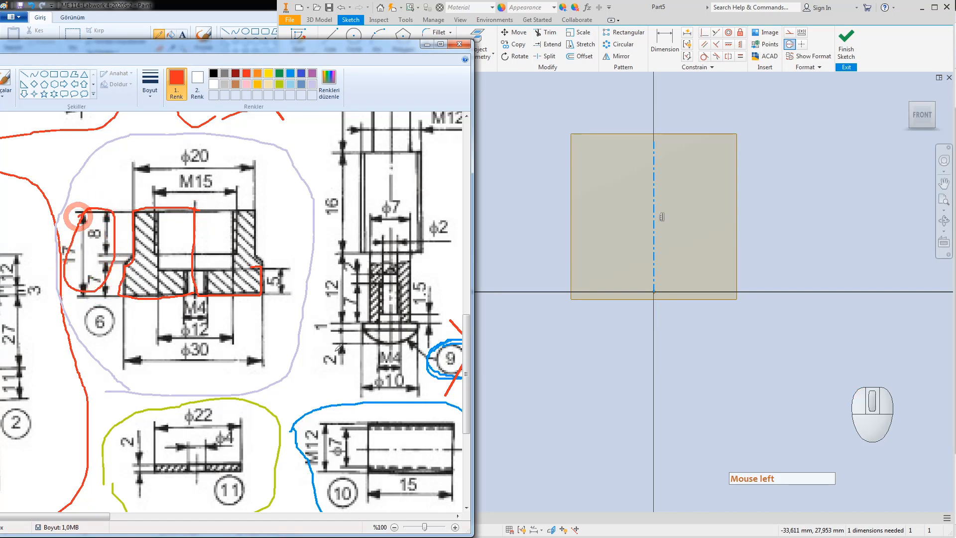
Step: Switch to Inventor and draw a closed stepped half-profile with a slanted shoulder beside the centerline, about 15 mm wide and 20 mm high
click(657, 6)
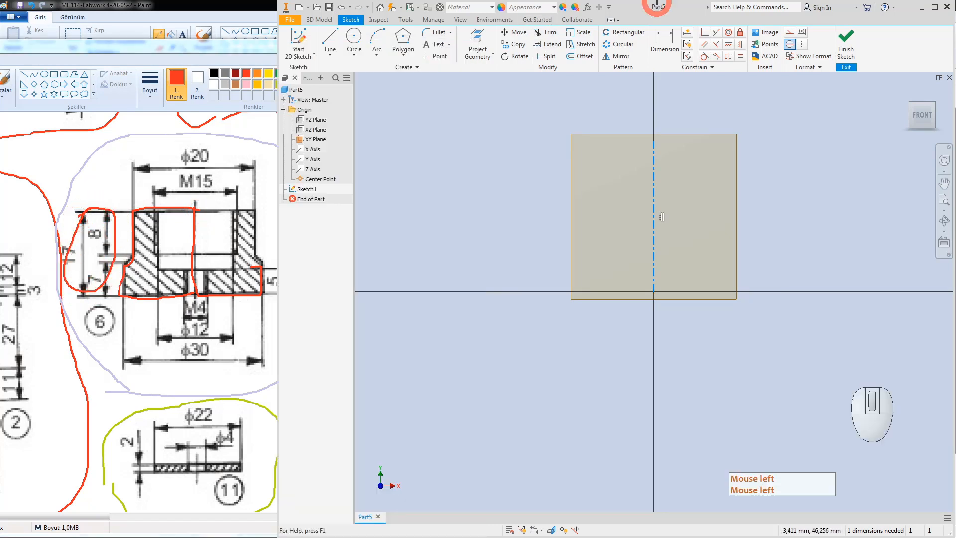
click(329, 39)
click(640, 292)
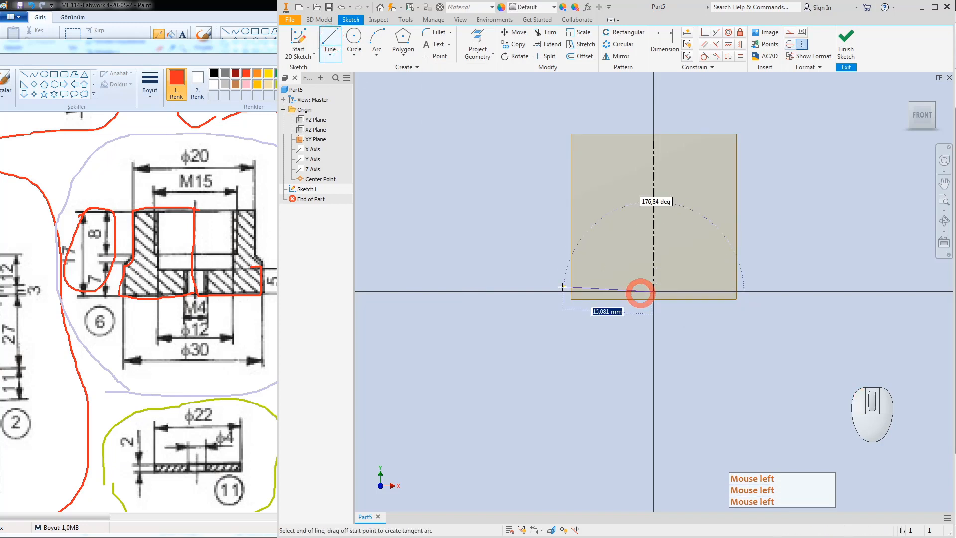
click(562, 292)
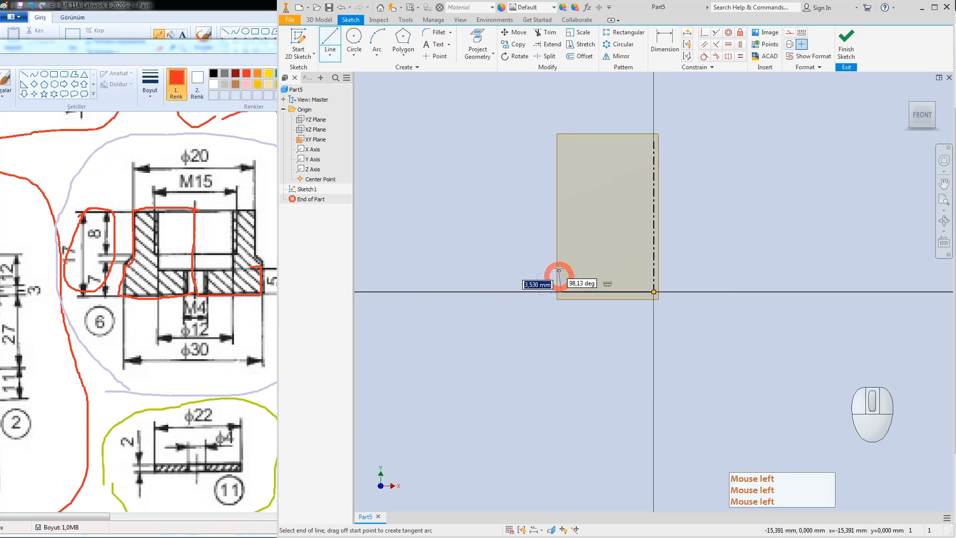
click(561, 242)
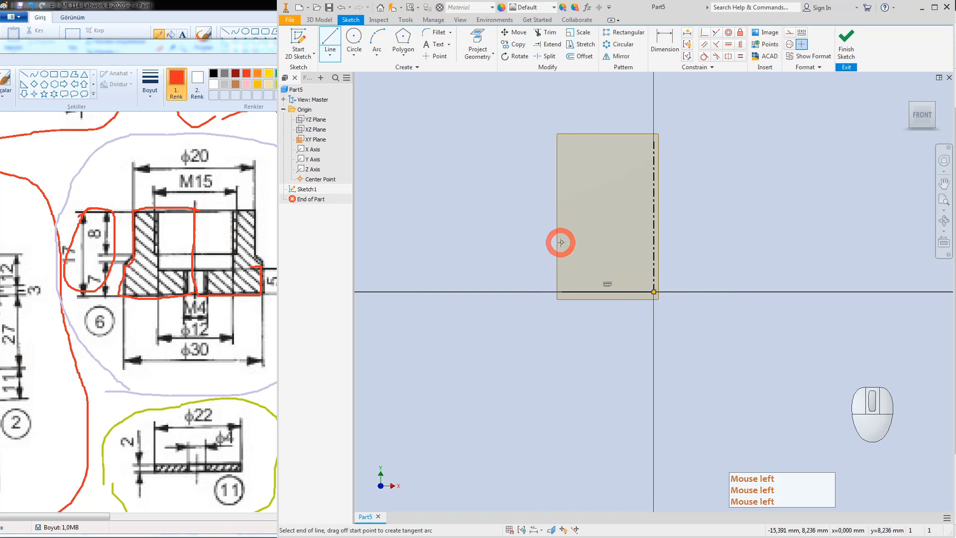
click(583, 219)
click(583, 168)
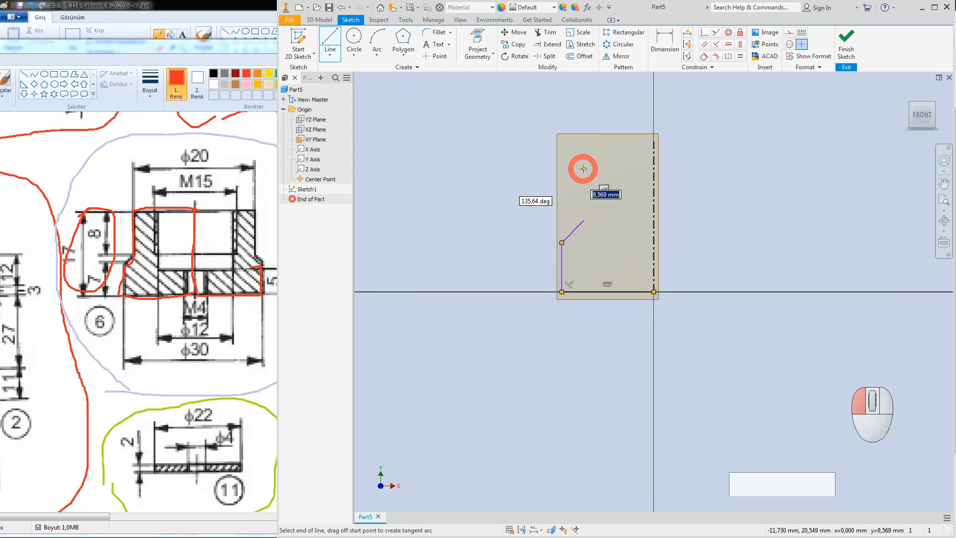
double_click(653, 168)
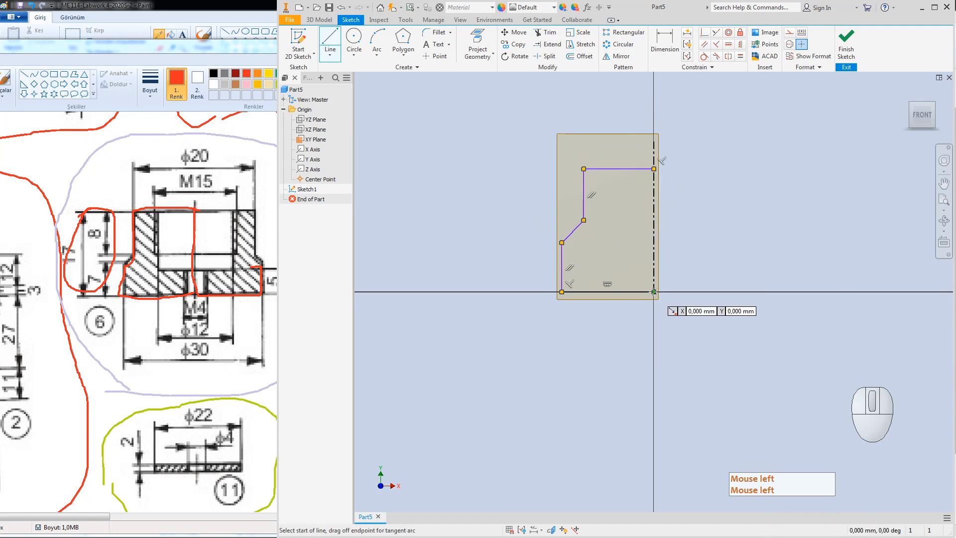
click(653, 292)
click(654, 169)
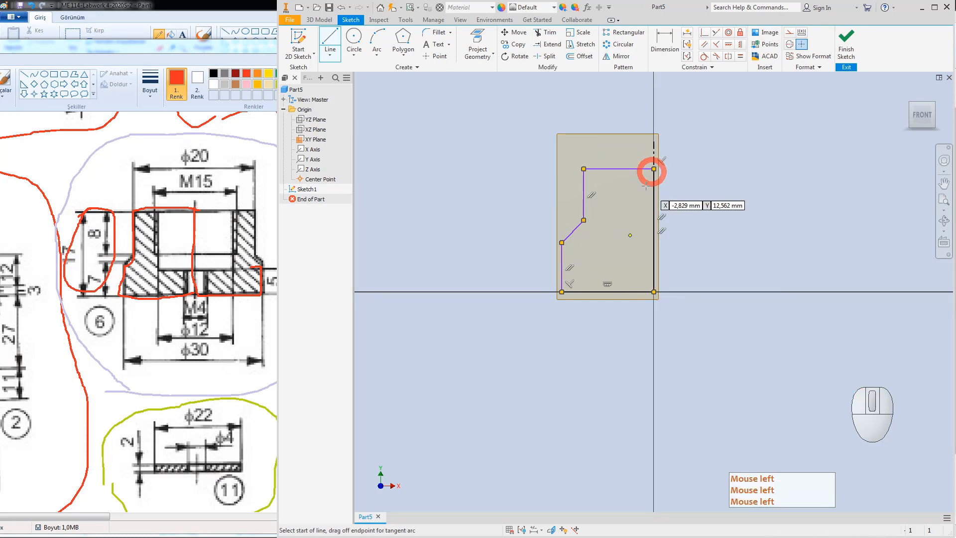
key(Escape)
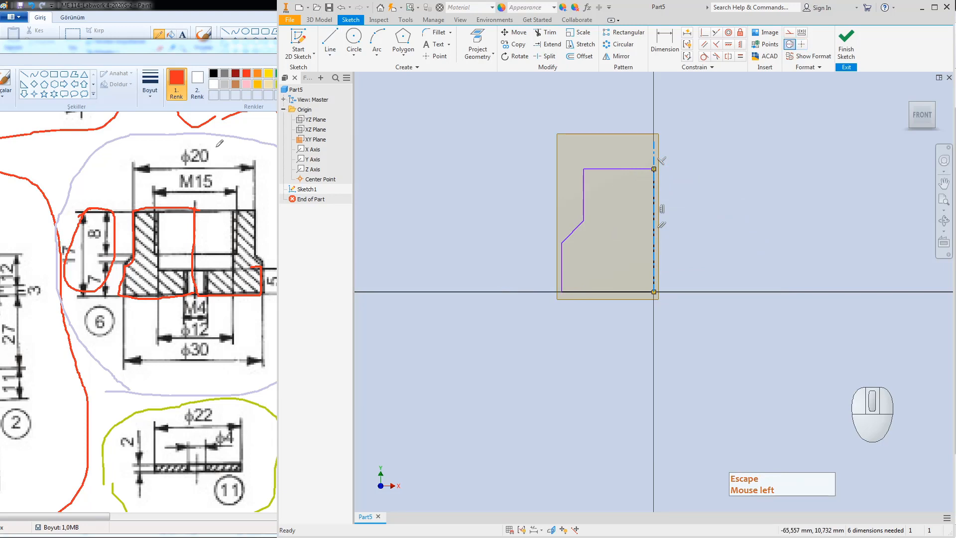
click(661, 32)
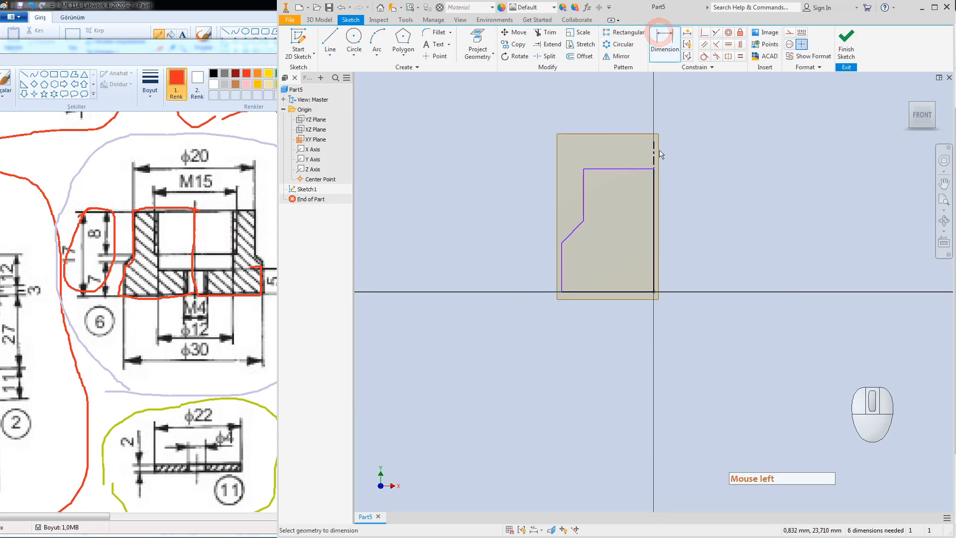
click(655, 151)
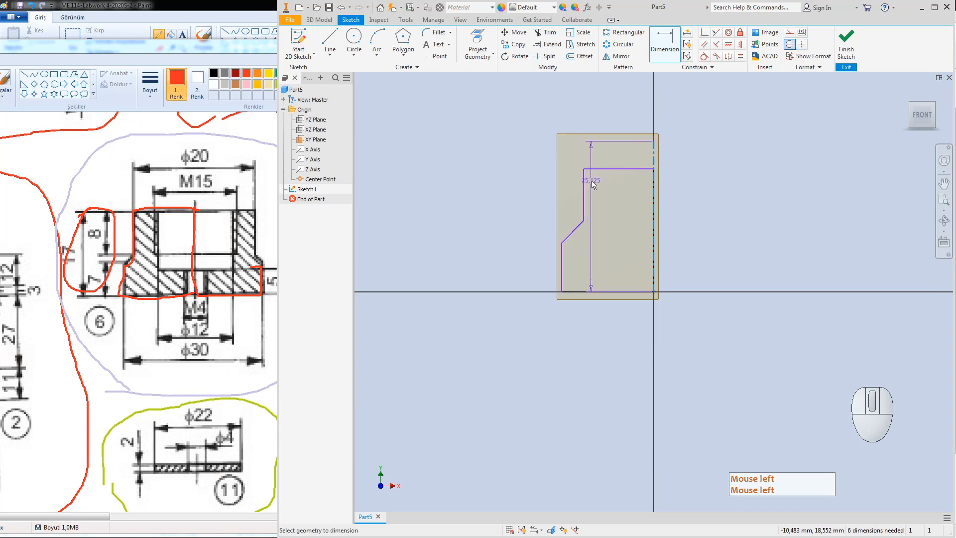
key(Escape)
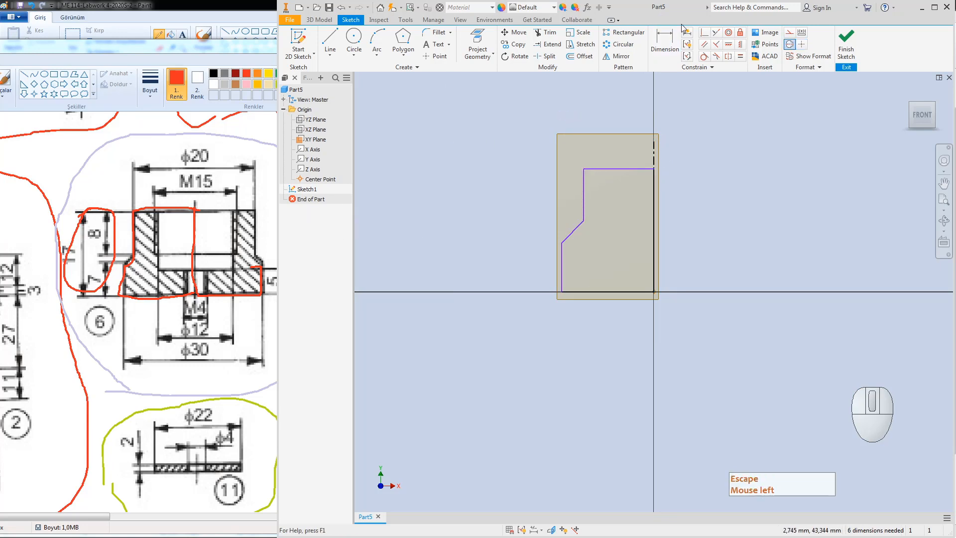
Step: Dimension the profile's lower outer wall from the centerline as a 30 mm diameter
click(660, 32)
click(654, 162)
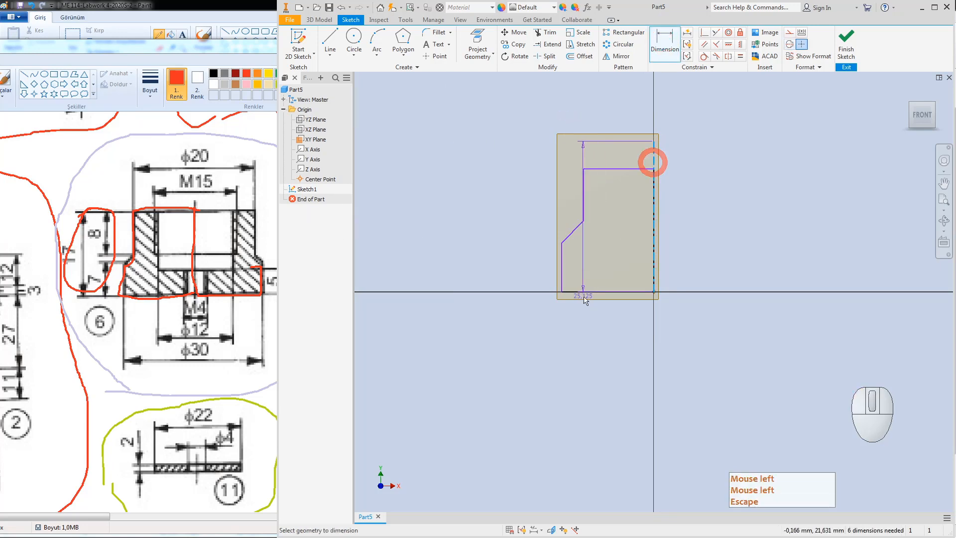
click(560, 277)
click(620, 334)
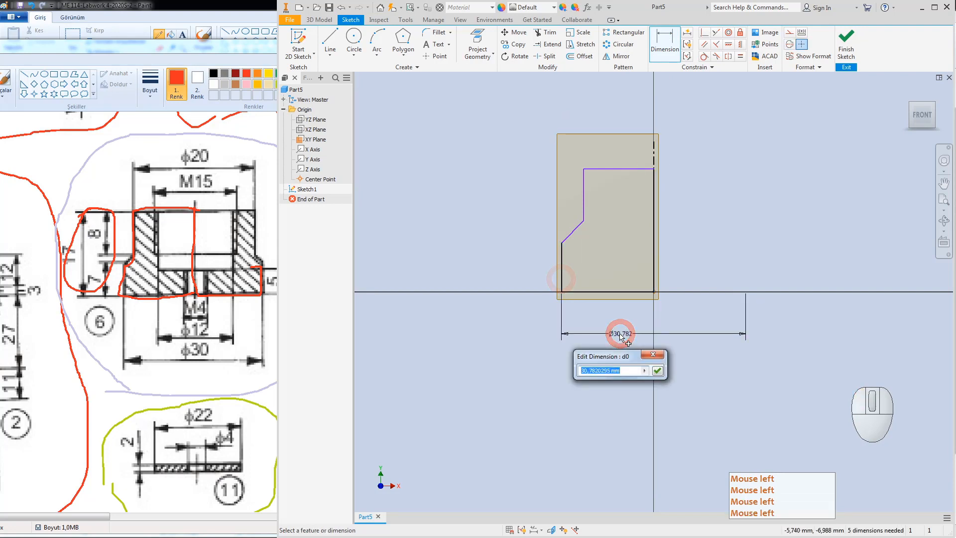
text(30)
key(Return)
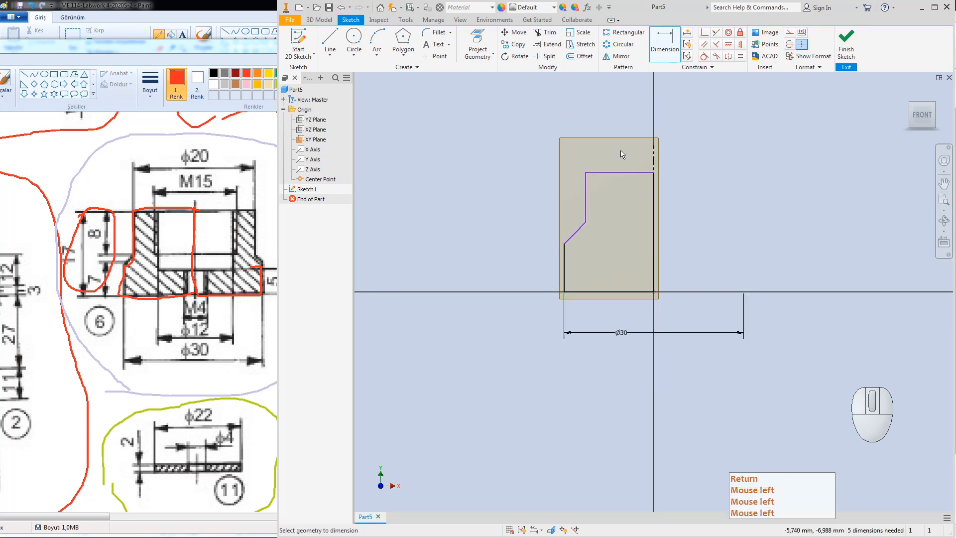
Step: Dimension the profile's overall height between its upper and lower edges as 17 mm
click(667, 32)
click(625, 173)
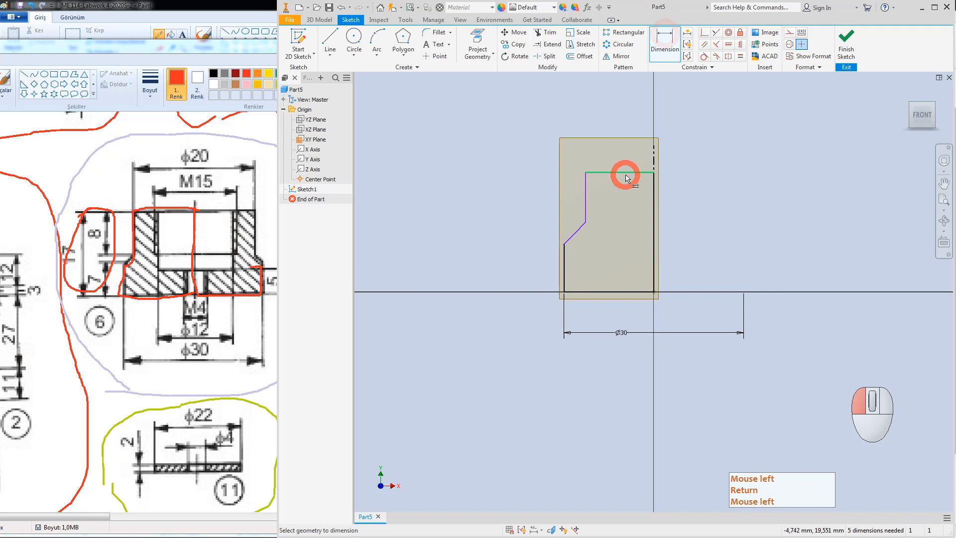
click(633, 291)
click(493, 232)
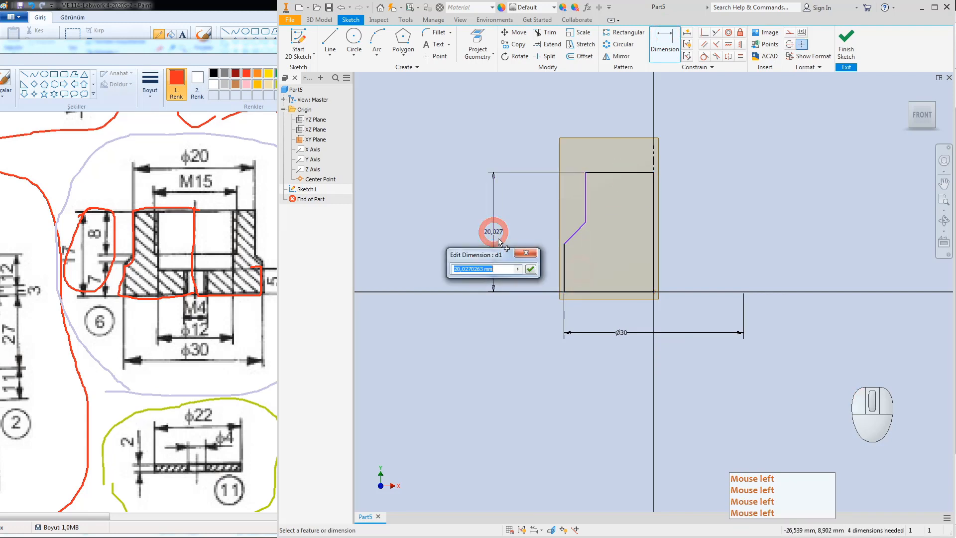
text(17)
key(Return)
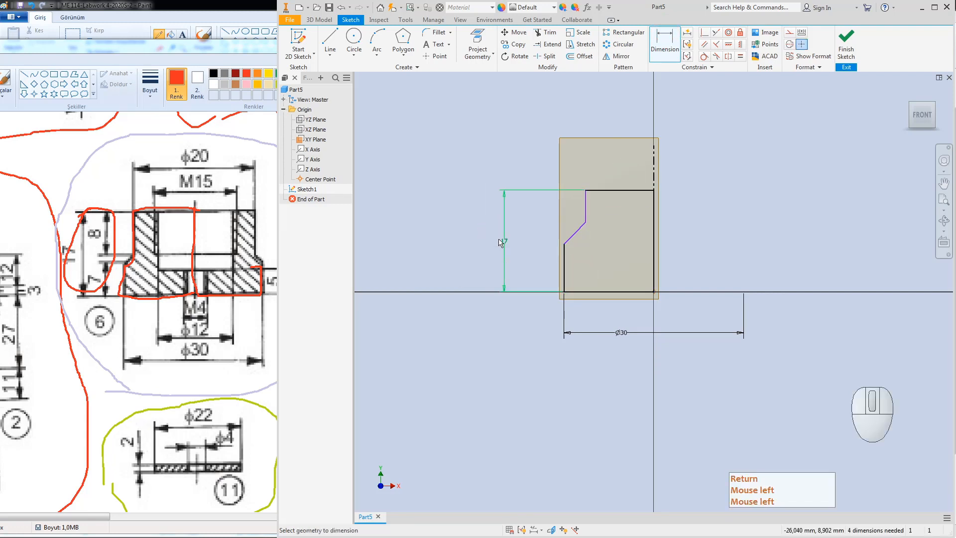
Step: Dimension the upper outer wall's height as 8 mm and the lower outer wall's height as 7 mm
click(585, 207)
click(546, 208)
text(8)
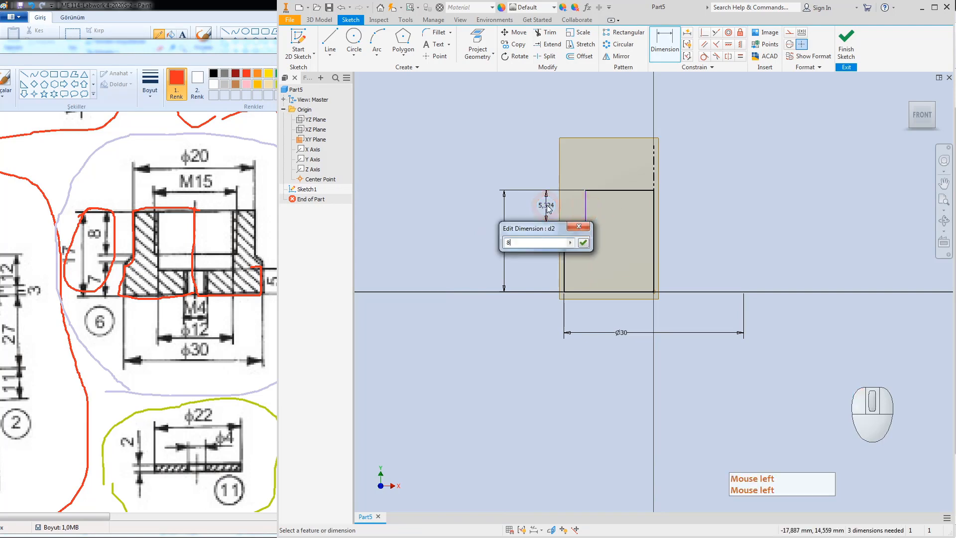
key(Return)
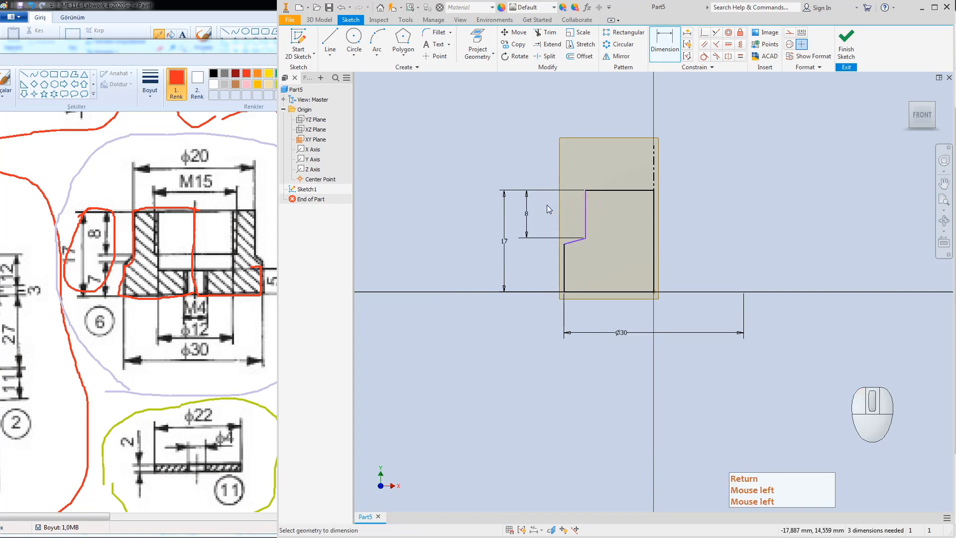
click(564, 275)
click(524, 273)
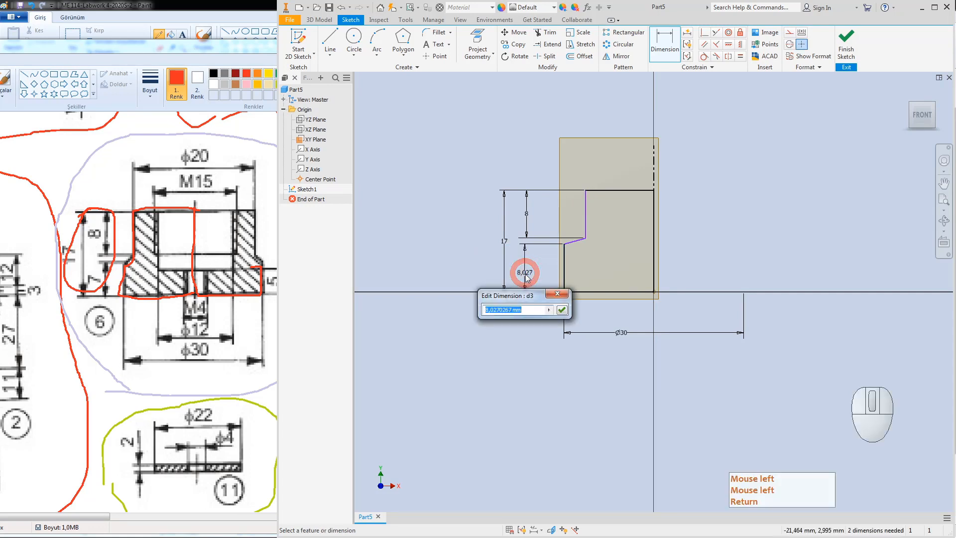
text(7)
key(Return)
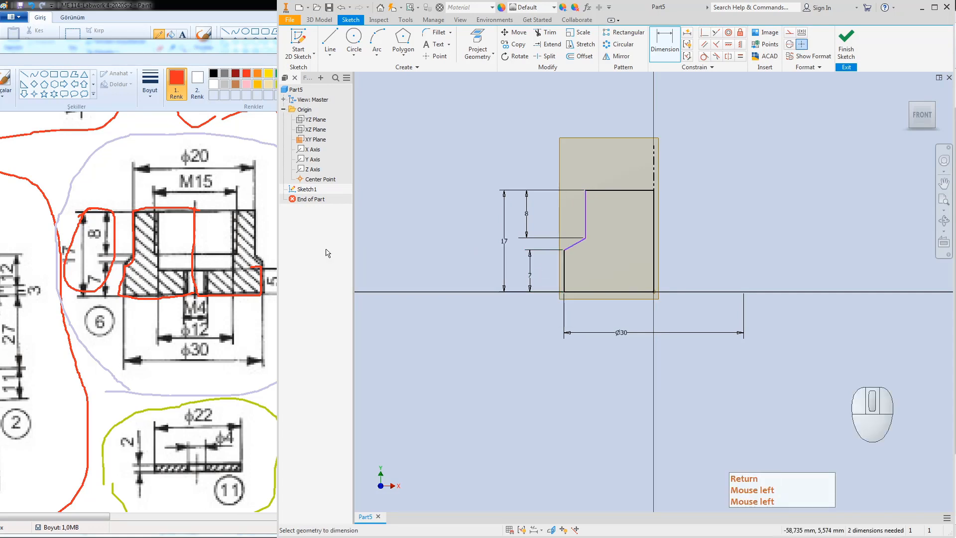
Step: Dimension the profile's upper outer wall from the centerline as a 20 mm diameter
click(586, 211)
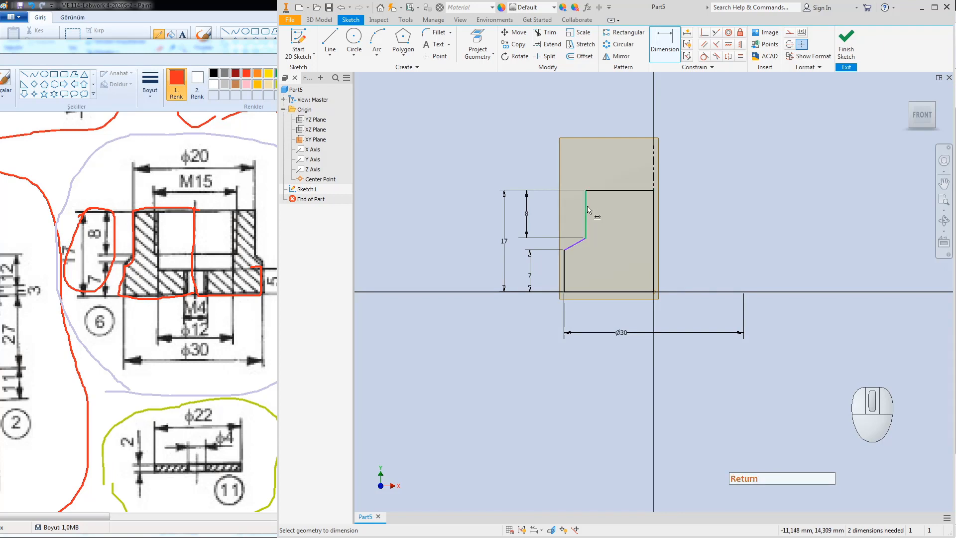
click(653, 172)
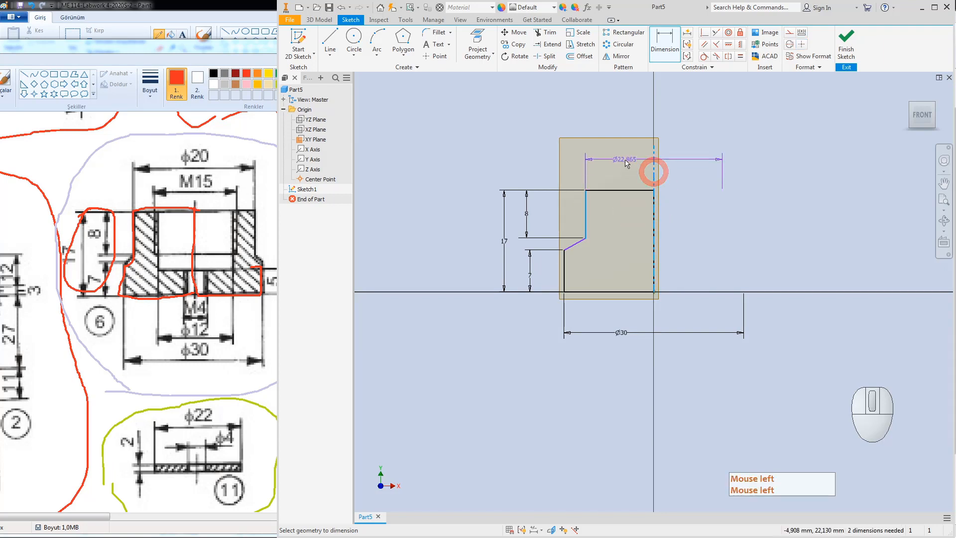
click(624, 156)
text(32)
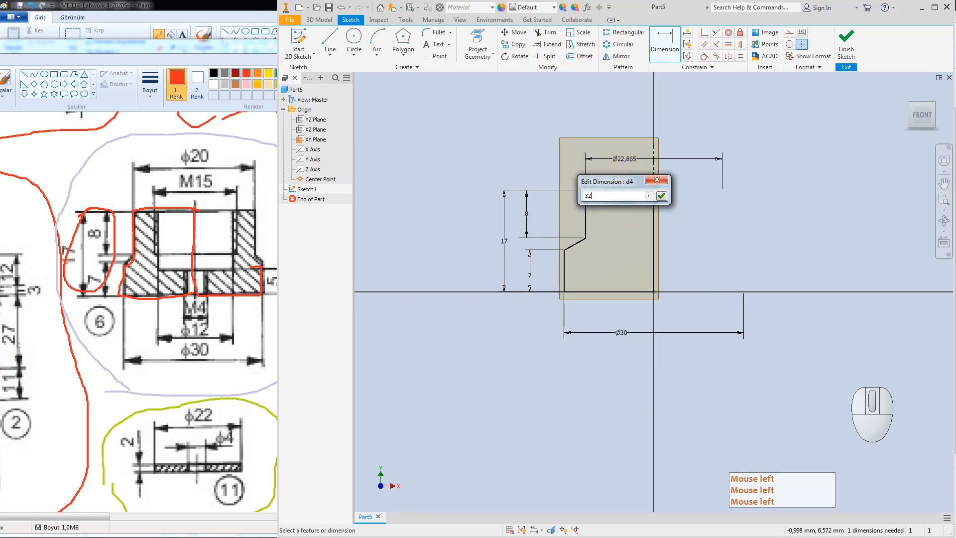
key(BackSpace)
key(BackSpace)
key(BackSpace)
text(20)
key(Return)
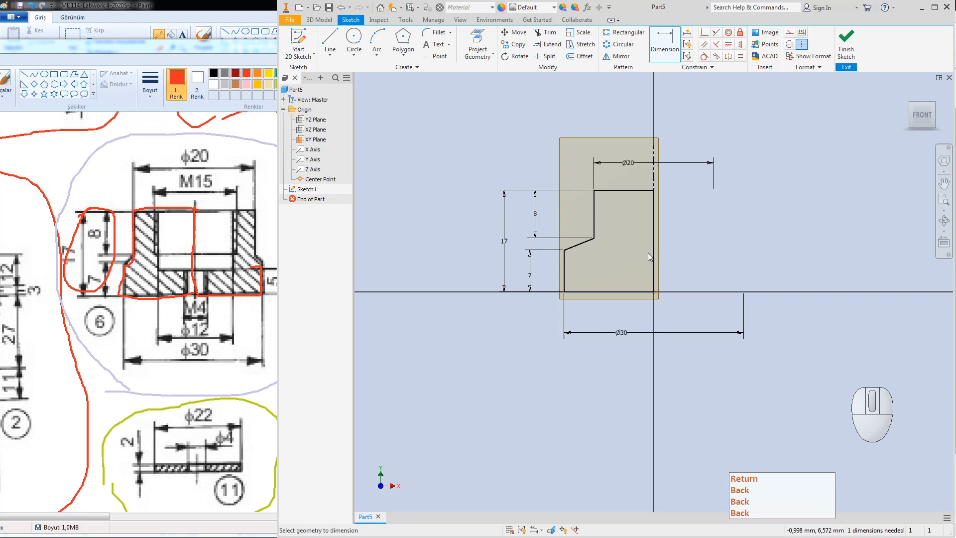
Step: Finish the sketch and revolve the profile a full 360 degrees about the centerline
click(845, 36)
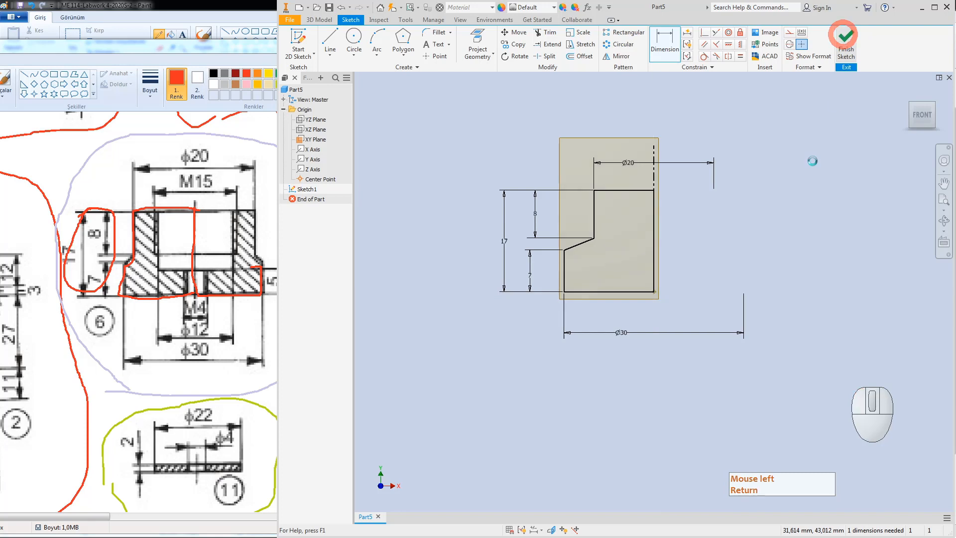
click(932, 111)
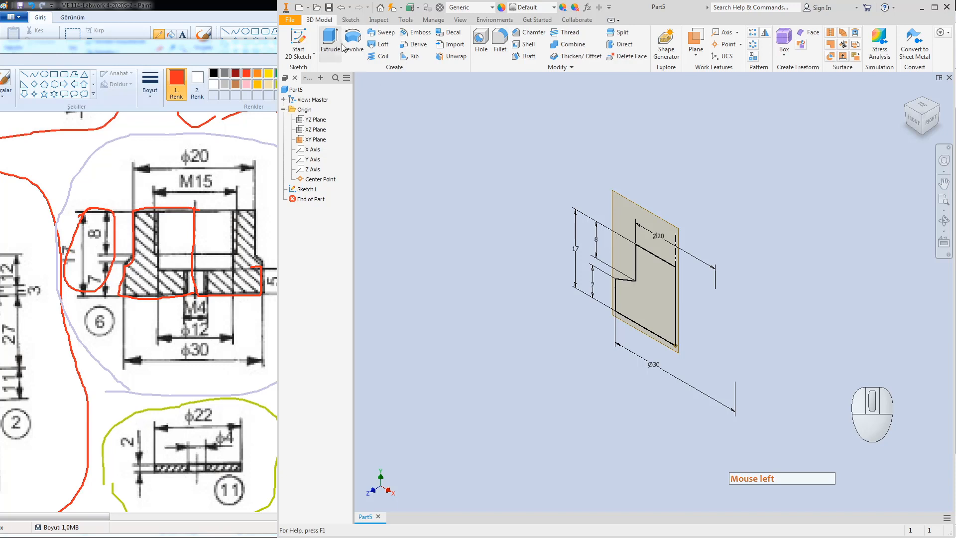
click(359, 40)
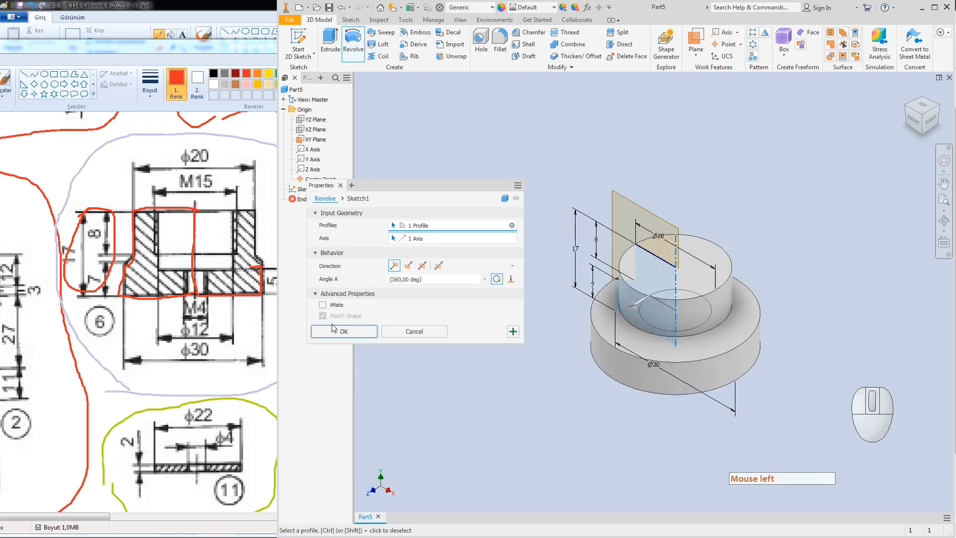
click(343, 332)
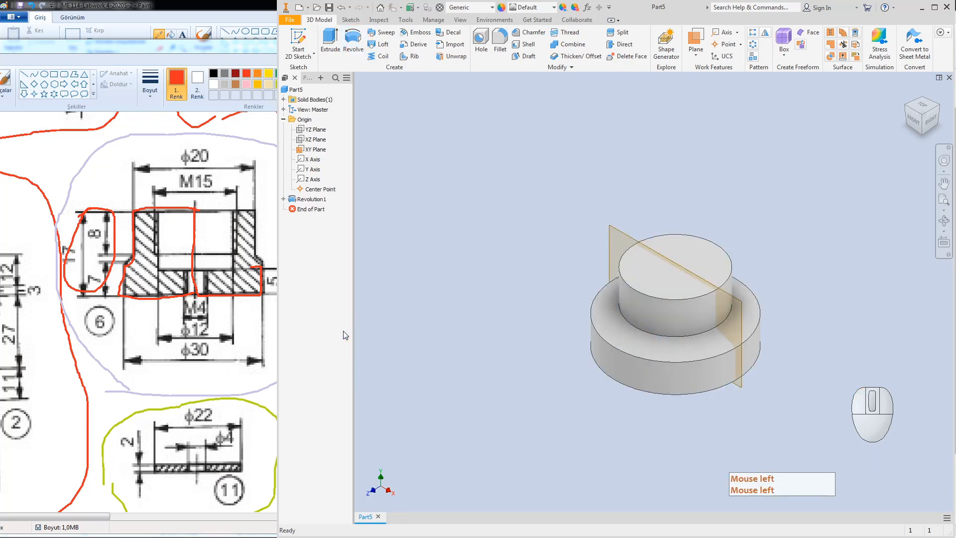
Step: Reopen the revolved body's sketch to review its profile and dimensions, and return to the isometric view of the model
click(908, 119)
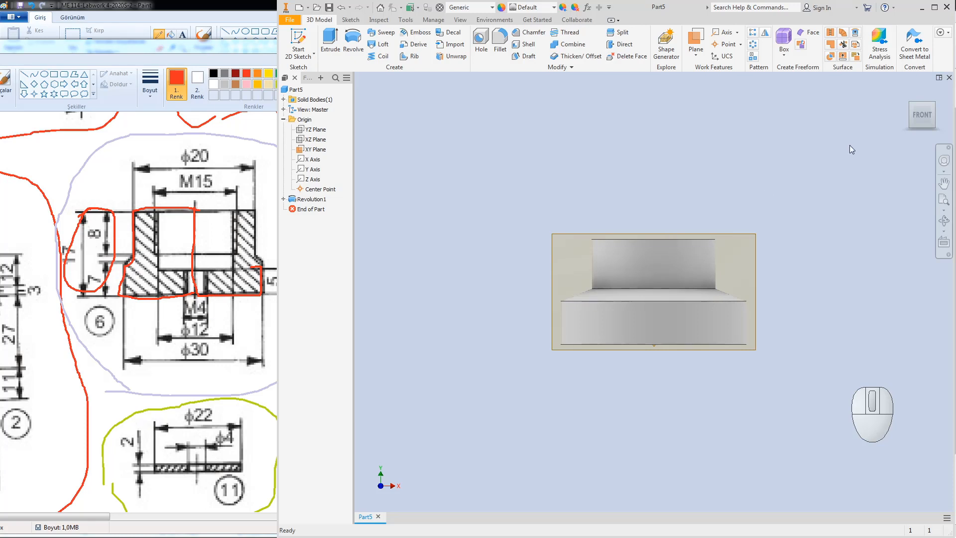
click(283, 198)
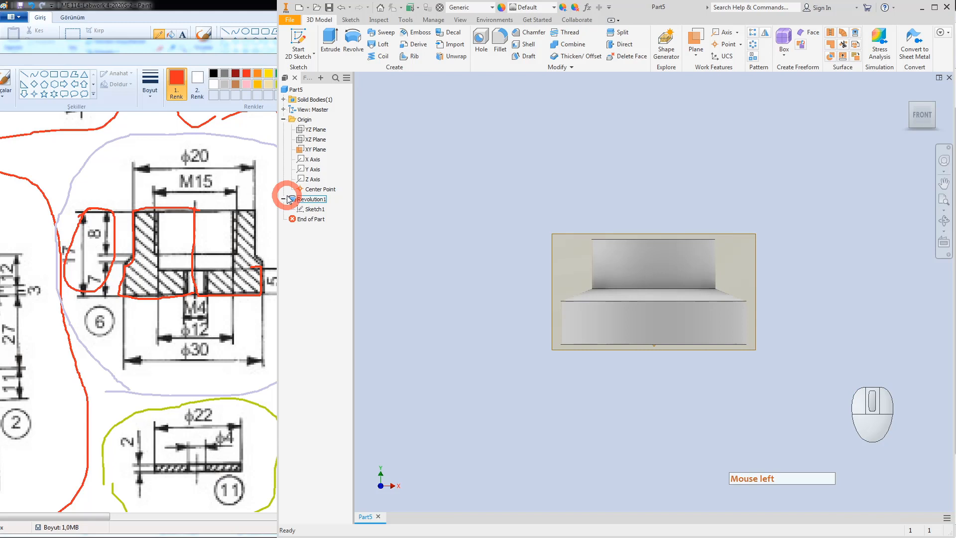
double_click(310, 209)
click(497, 330)
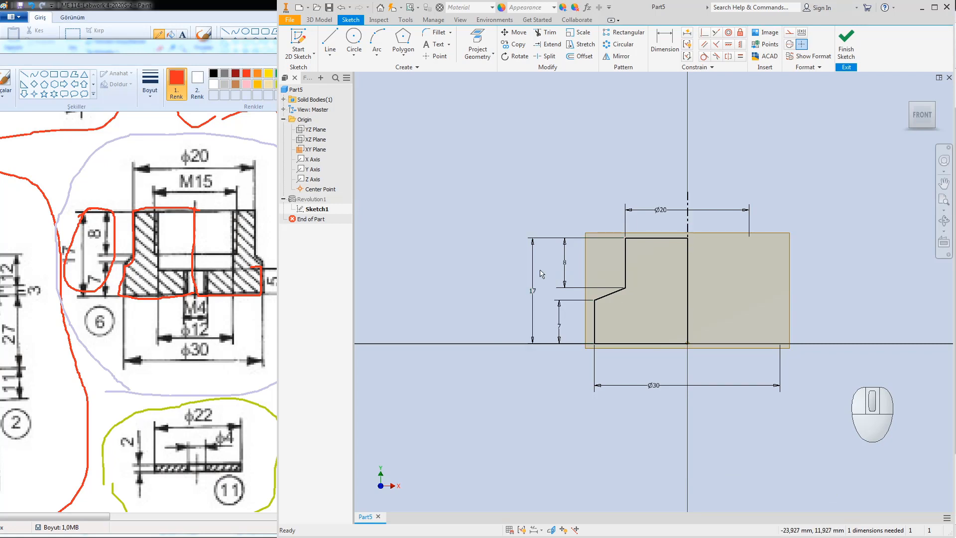
click(845, 41)
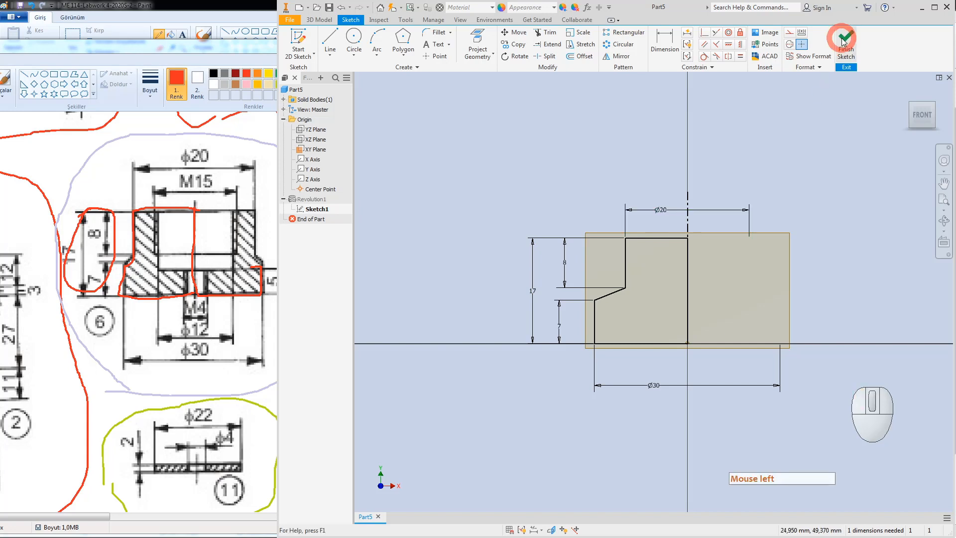
click(932, 104)
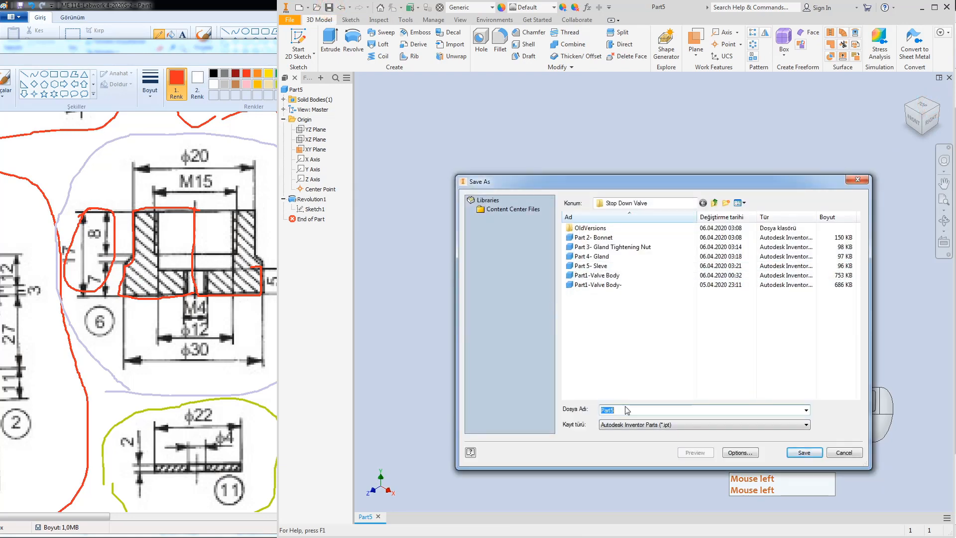
Step: Enter Part 6 as the start of the file name for saving in the Stop Down Valve folder
click(628, 413)
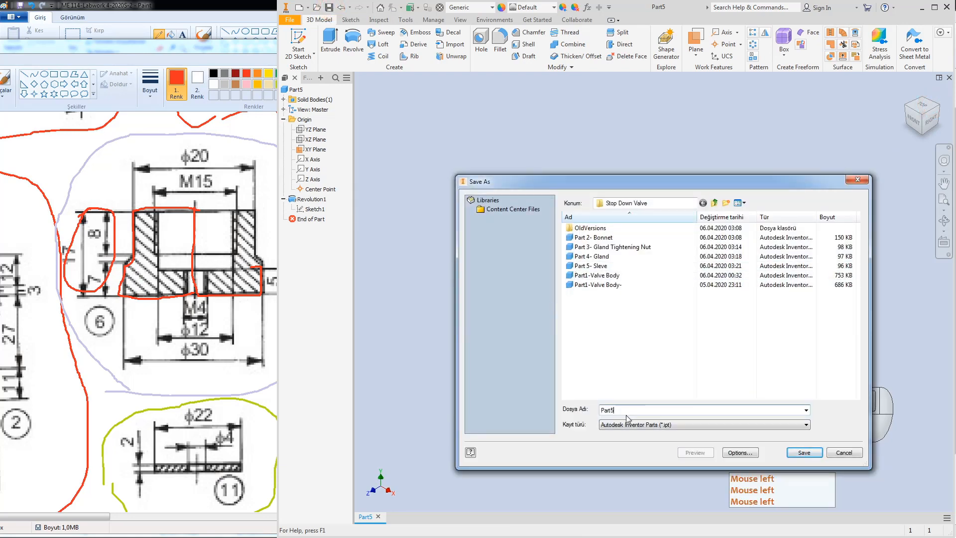
key(BackSpace)
text(6)
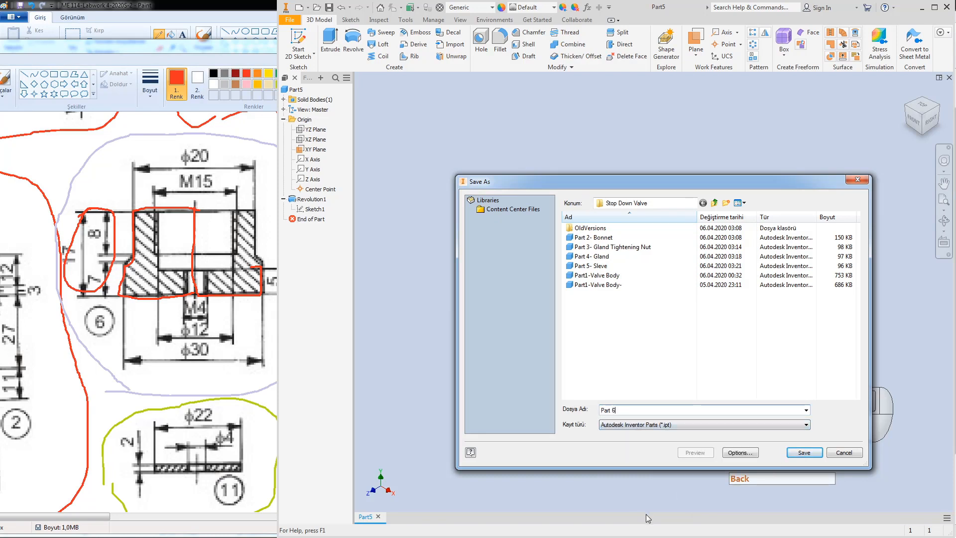
Step: Switch to the assembly drawing in Paint, look up part 6's name in the parts list, and return to Inventor's save dialog
key(alt+Tab)
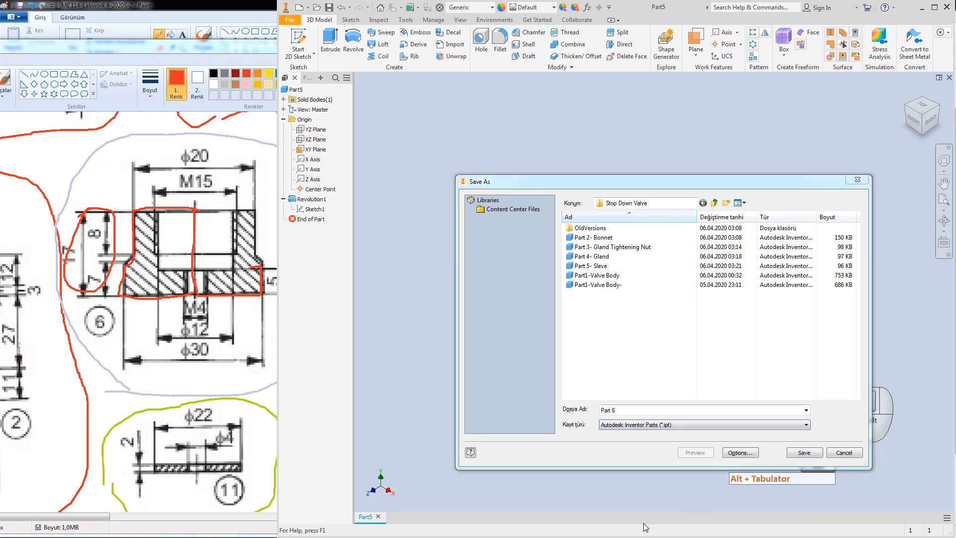
key(alt+Tab)
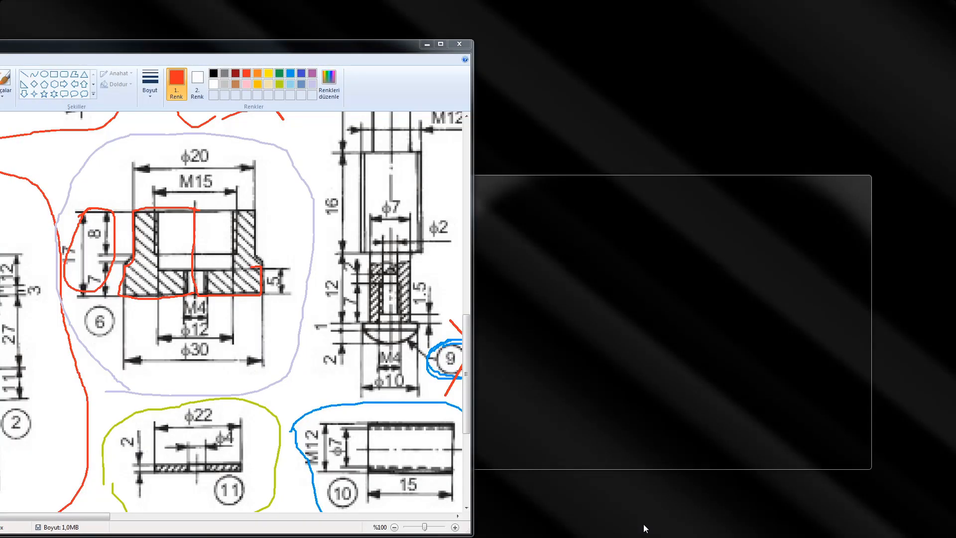
key(alt+Tab)
key(alt+Tab)
key(alt+Tab)
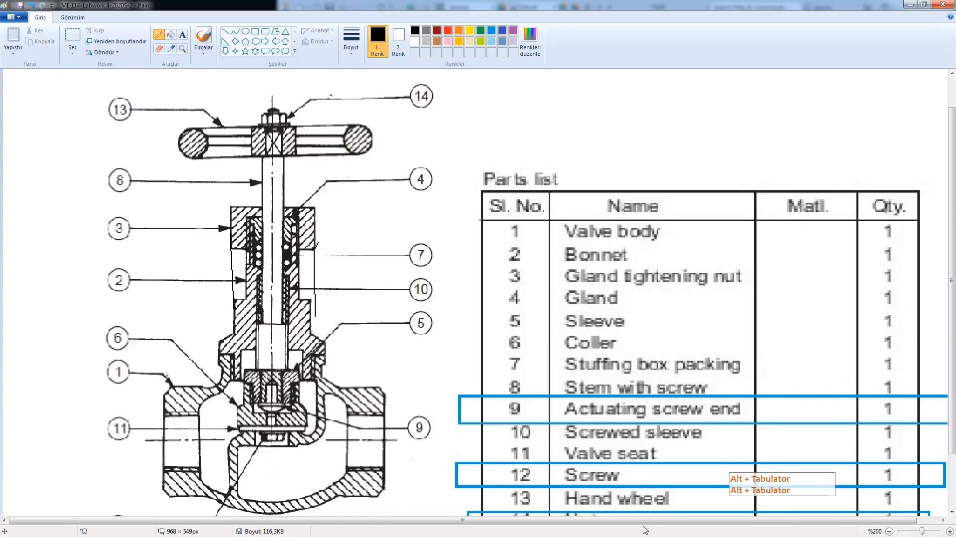
key(alt+Tab)
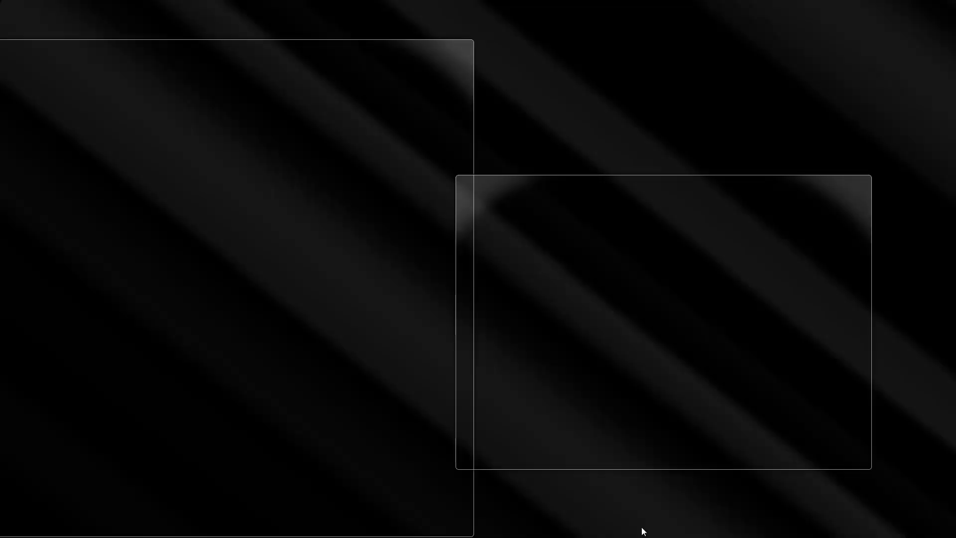
key(alt+Tab)
key(alt+Tab)
key(alt+Tab)
key(alt+Tab)
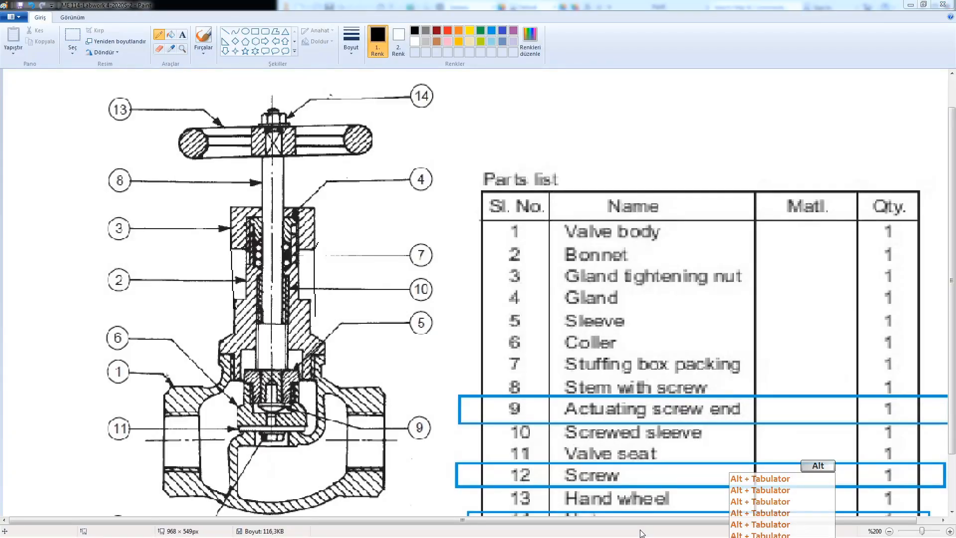
key(alt+Tab)
key(alt+Tab)
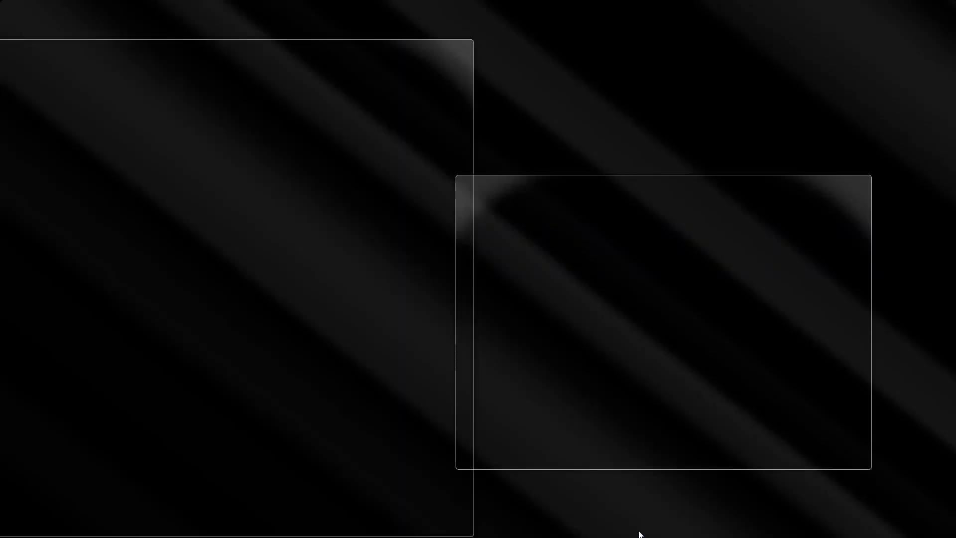
key(alt+Tab)
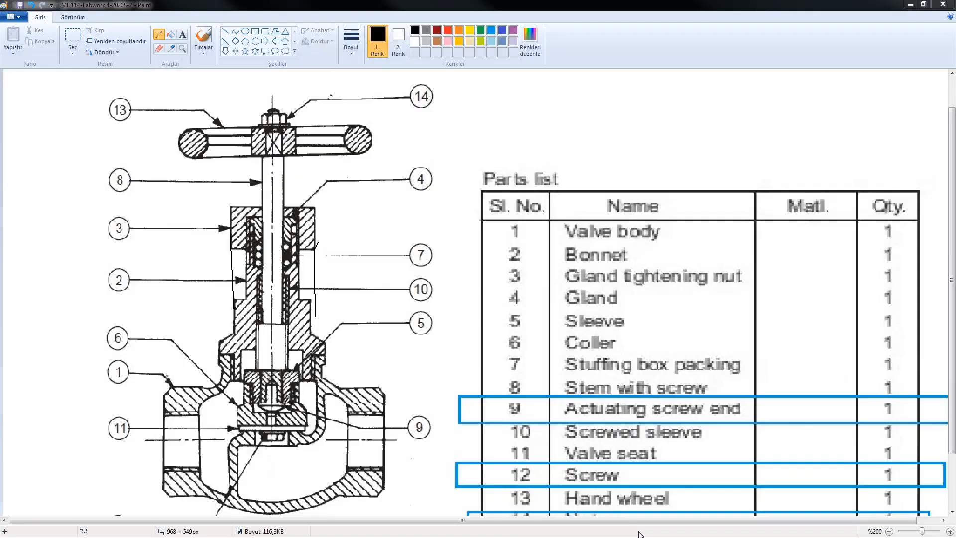
key(alt+Tab)
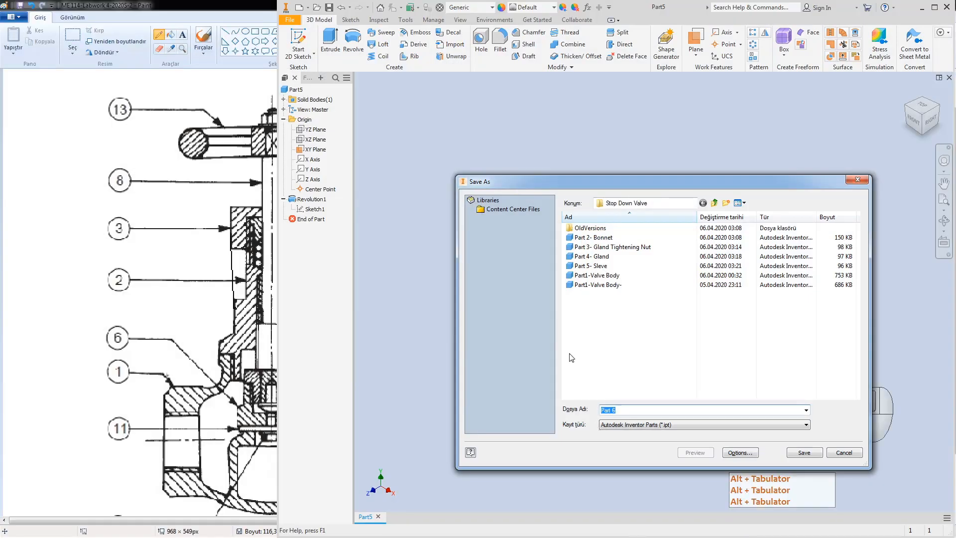
Step: Complete the file name as "Part 6- Collar" and save the part
click(631, 410)
click(629, 413)
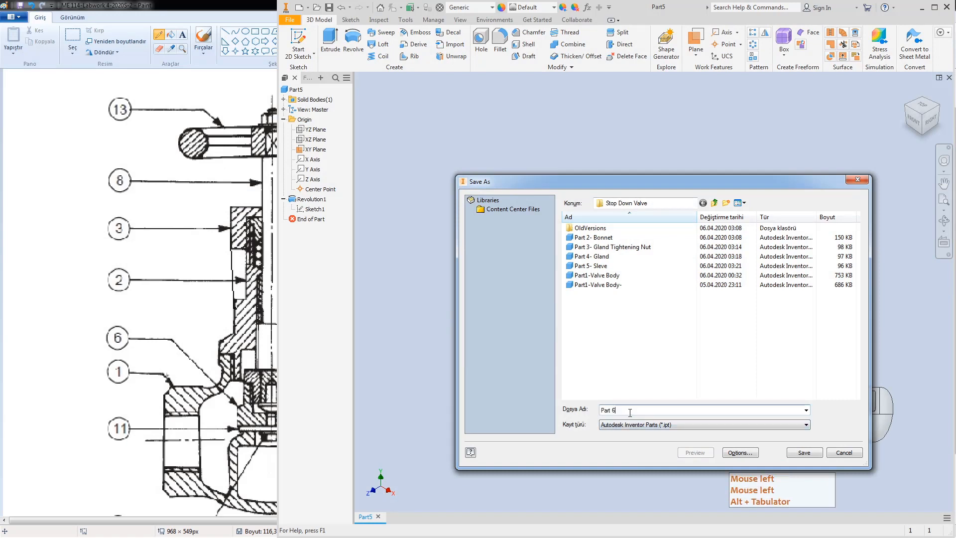
text(-)
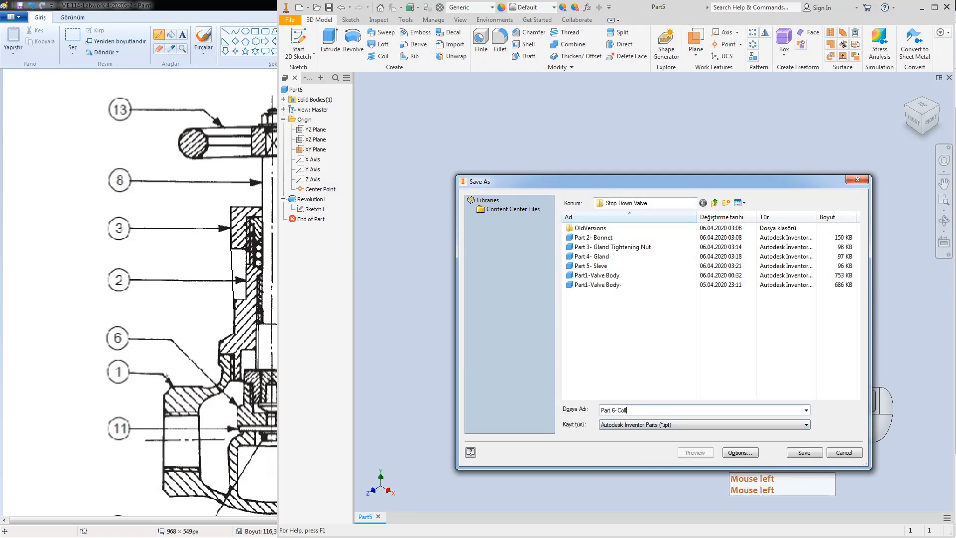
text( Collar)
key(Return)
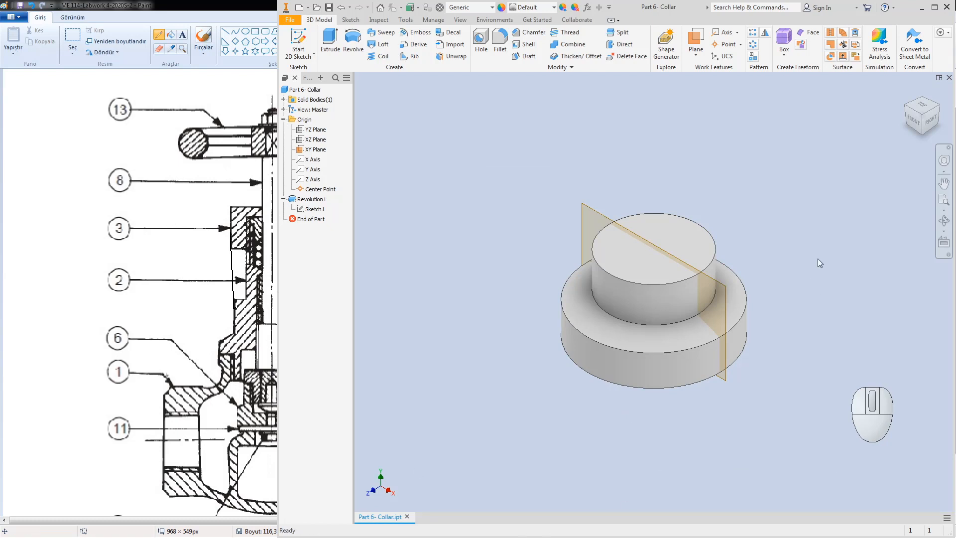
Step: With part 6's drawing in view, place an ISO Metric threaded hole near the center of the upper cylinder's top face and set its size to 15
click(872, 414)
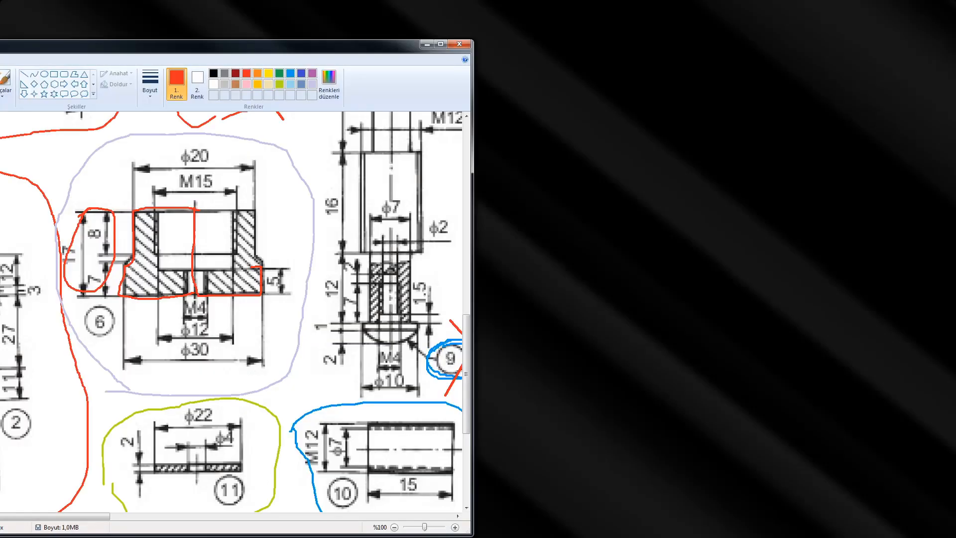
click(478, 537)
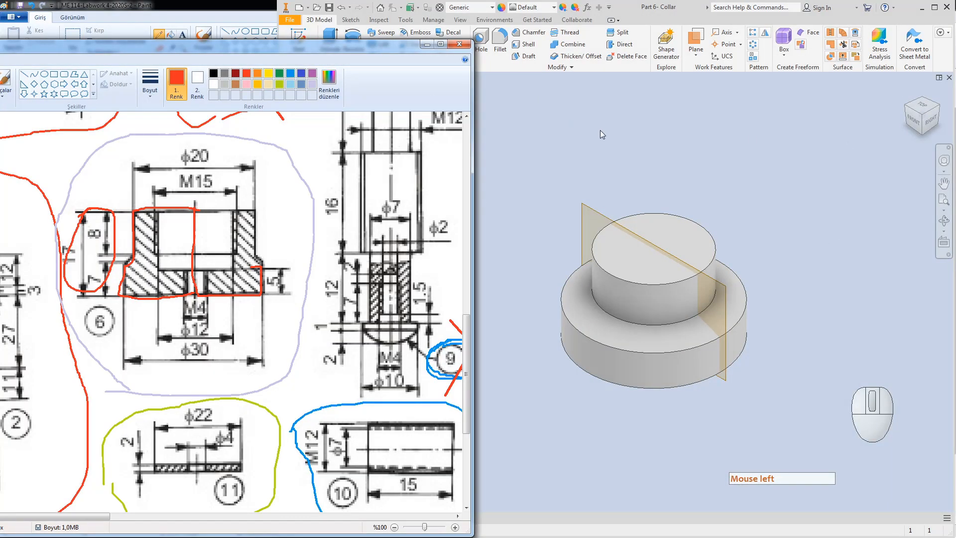
click(481, 38)
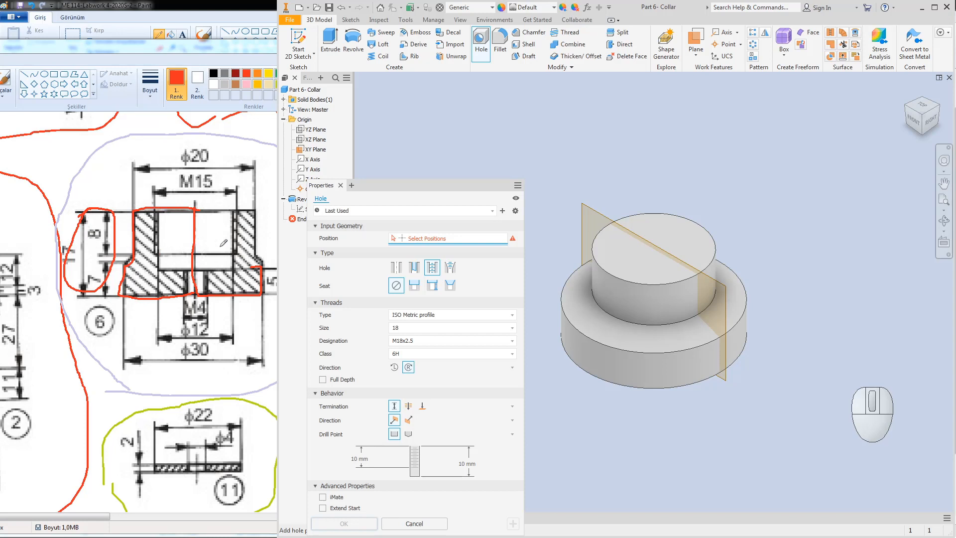
click(641, 248)
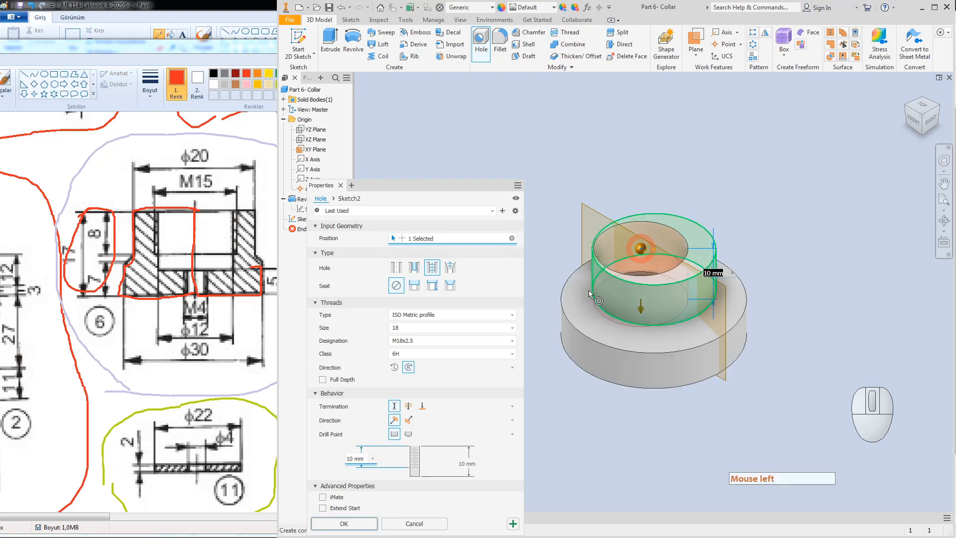
drag(640, 249, 656, 248)
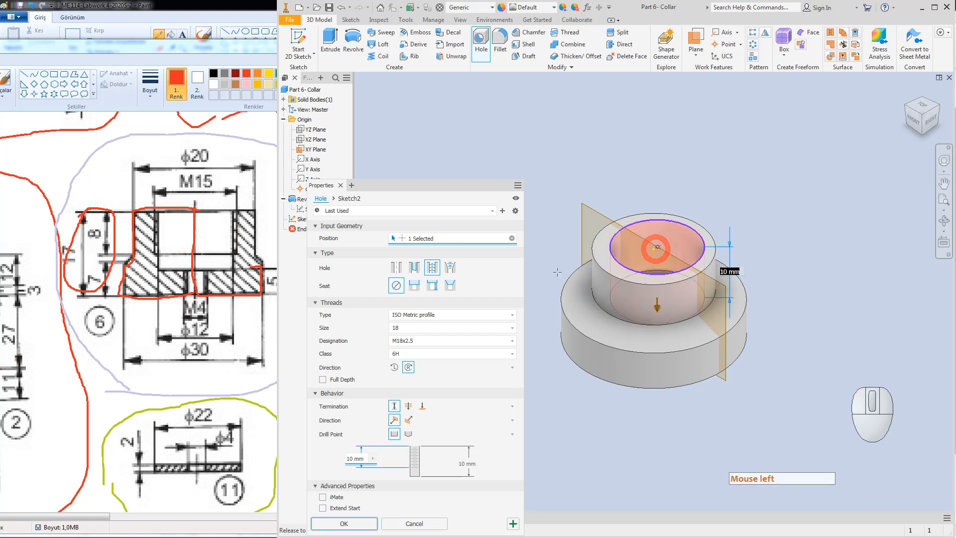
click(412, 331)
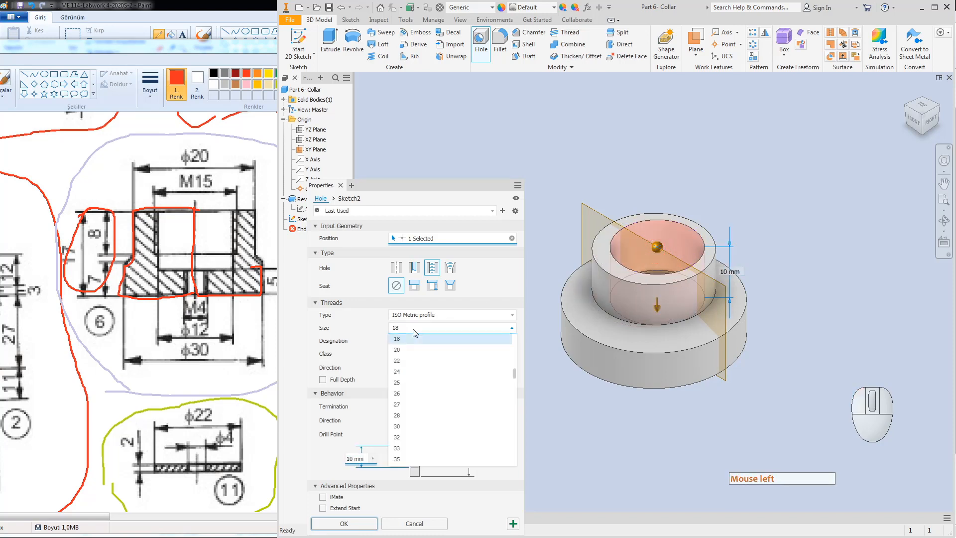
scroll(415, 344, up, 2)
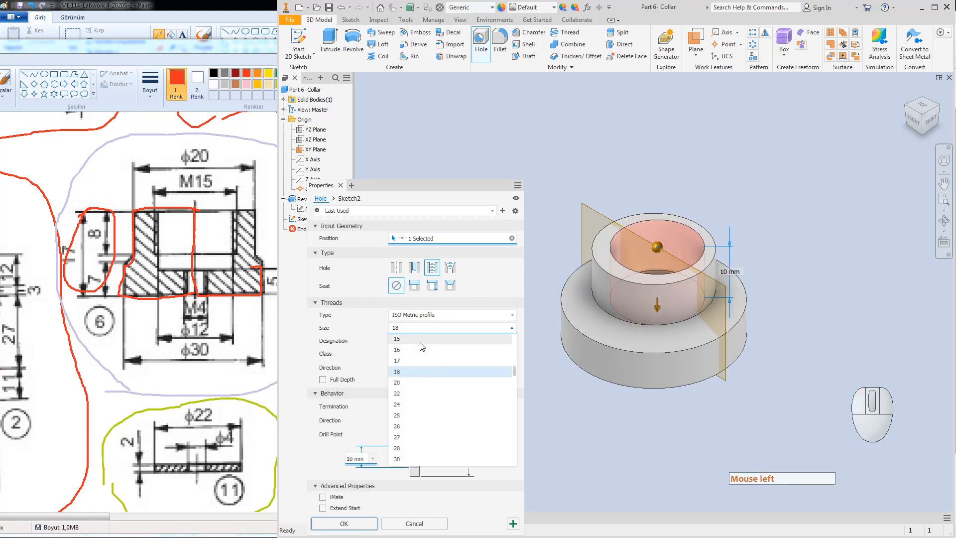
click(419, 347)
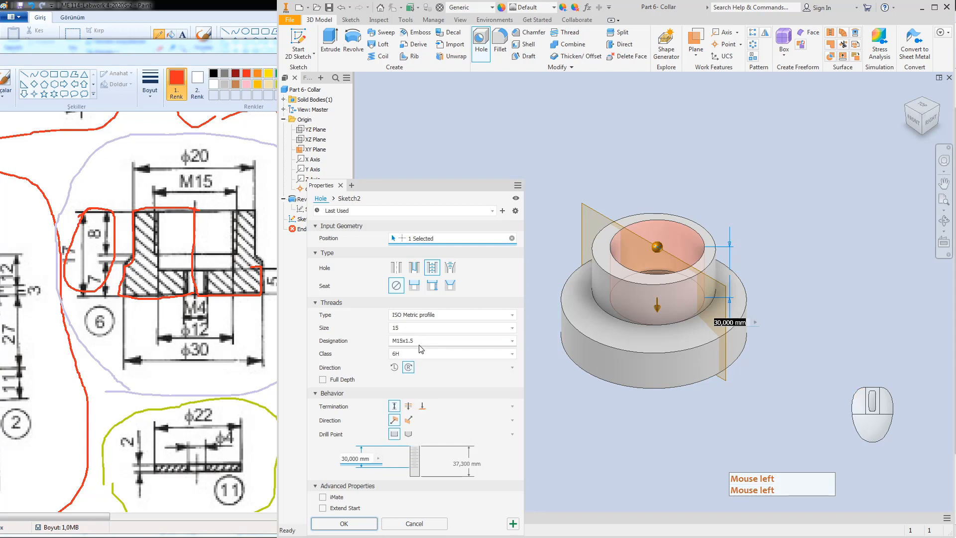
Step: Set the M15x1.5 hole's thread depth to 8 mm
click(372, 460)
drag(371, 458, 296, 450)
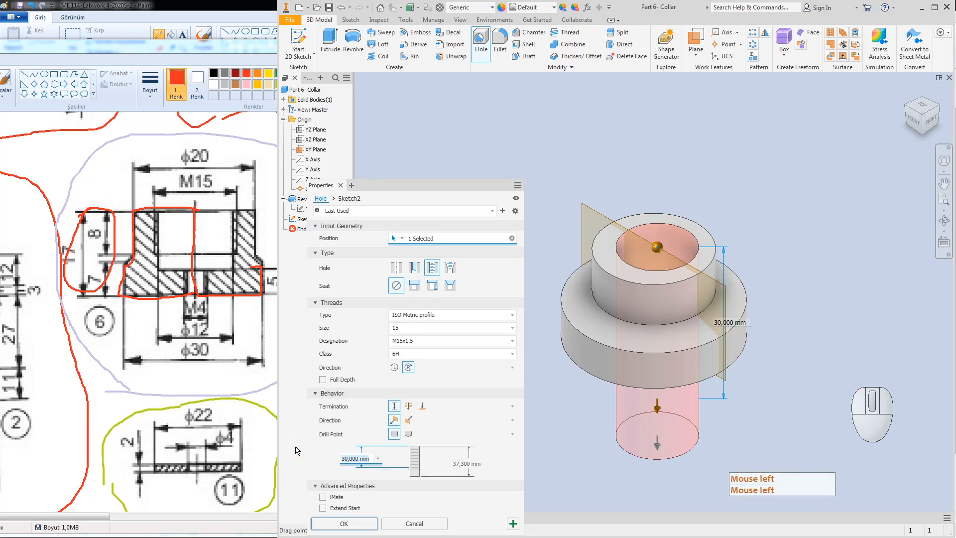
text(12)
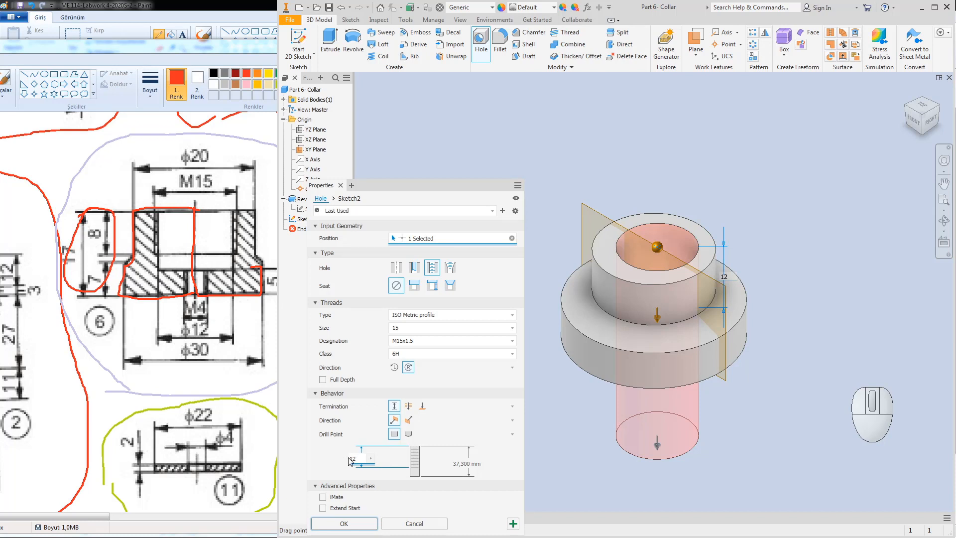
key(BackSpace)
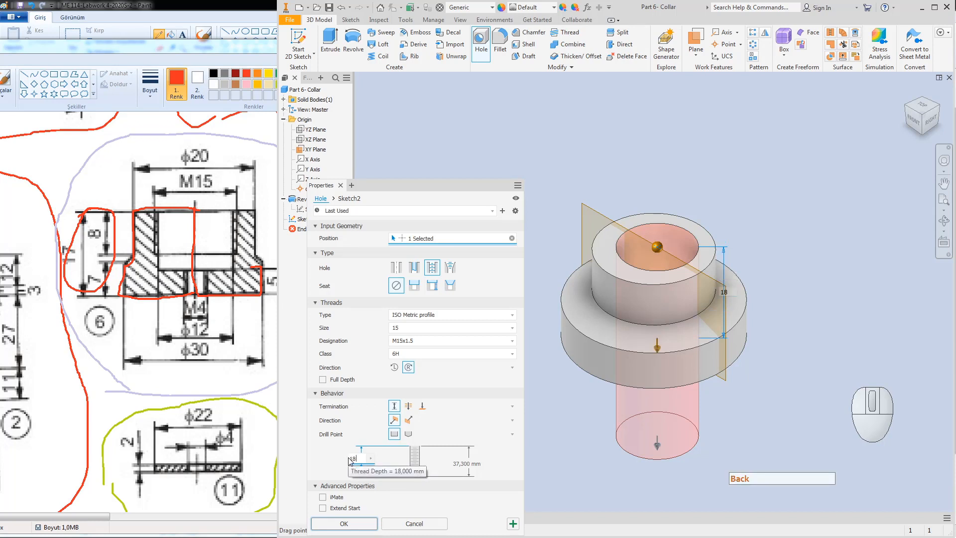
key(BackSpace)
key(BackSpace)
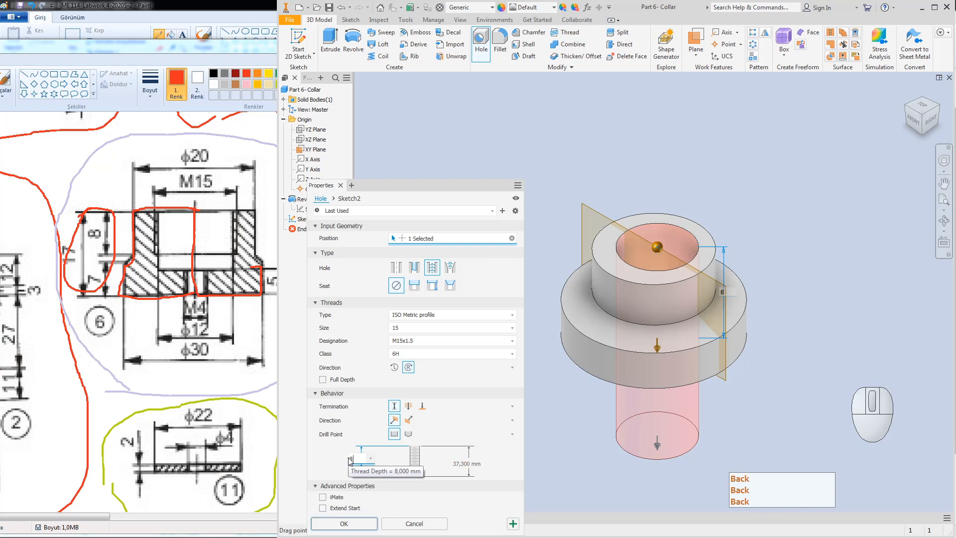
text(8)
Step: Set the threaded hole's total depth to 12 mm and create the hole
click(461, 464)
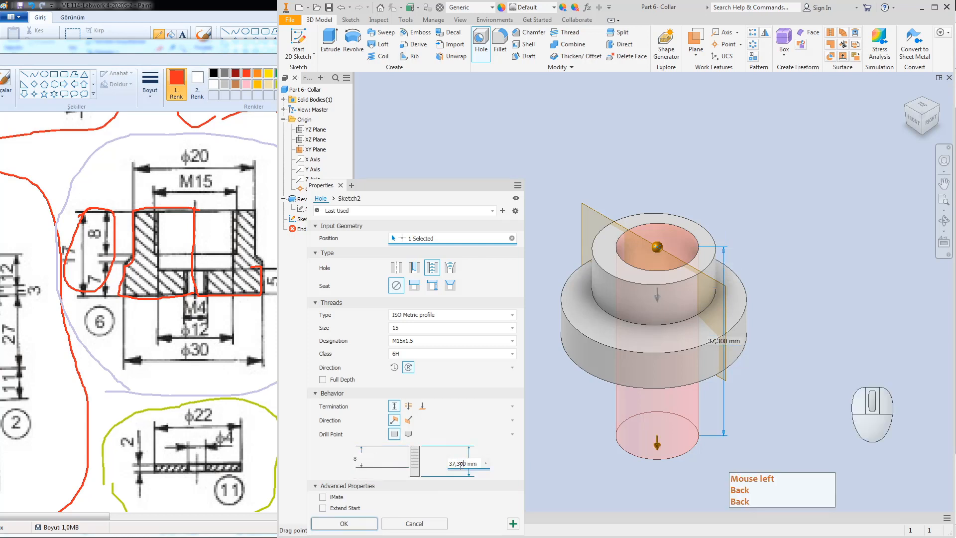
key(ctrl+a)
key(BackSpace)
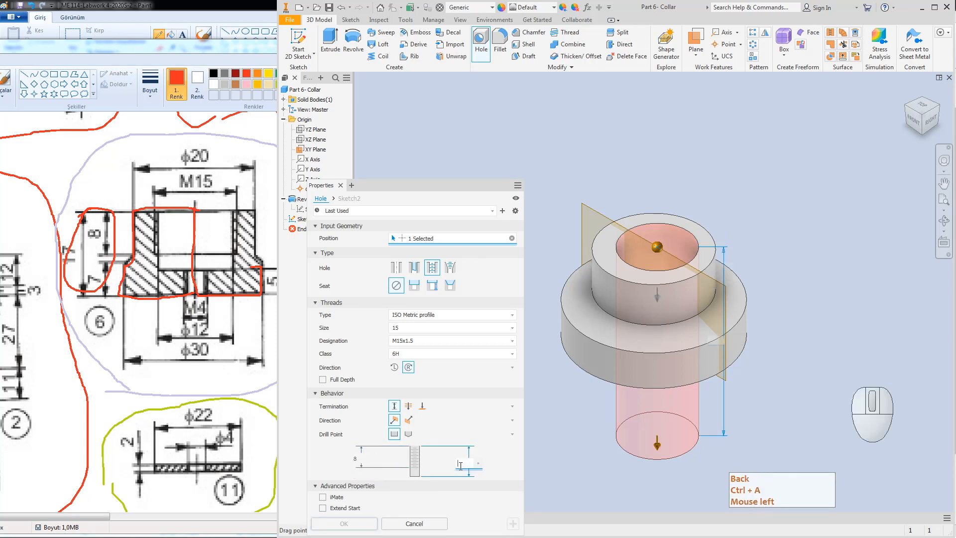
text(12)
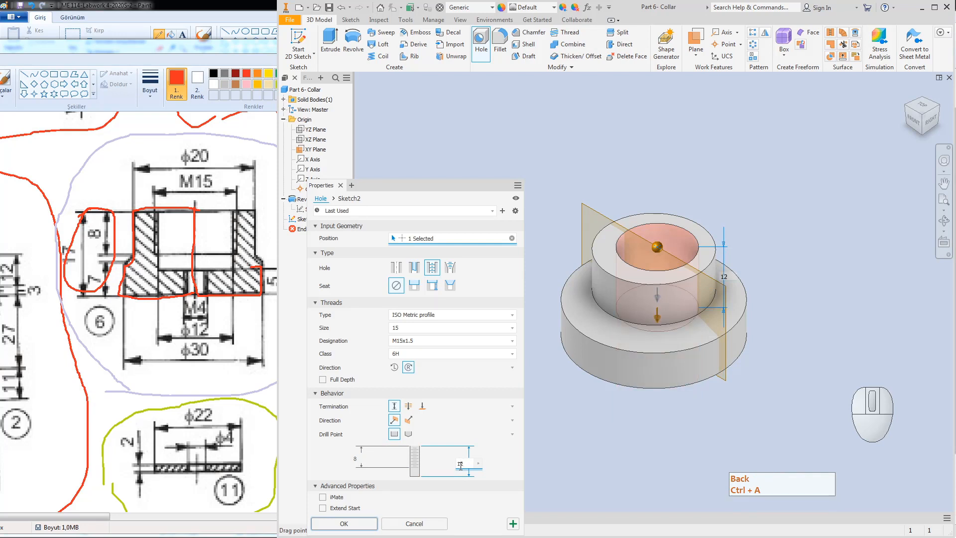
key(Return)
click(358, 526)
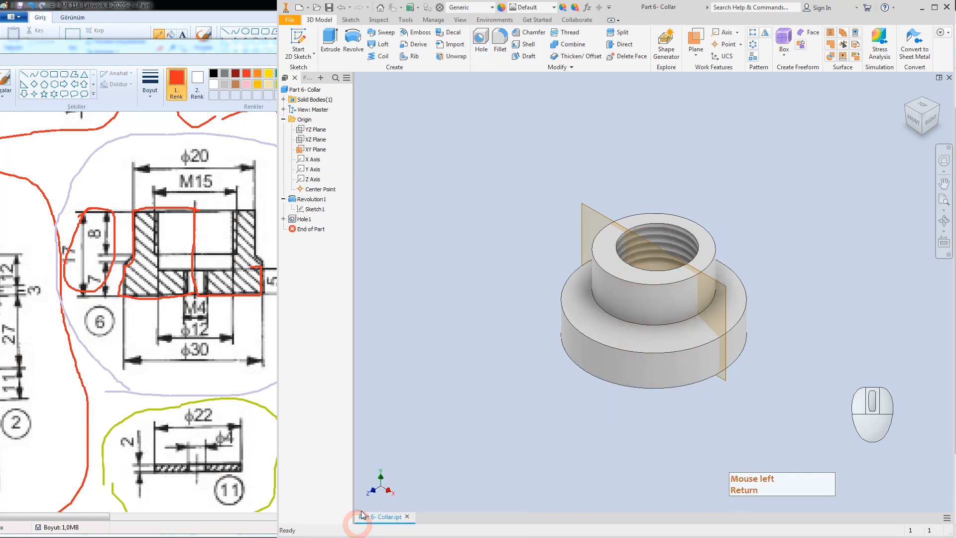
Step: Edit the hole's position sketch to align its center point with the sketch origin, and finish the sketch
click(283, 219)
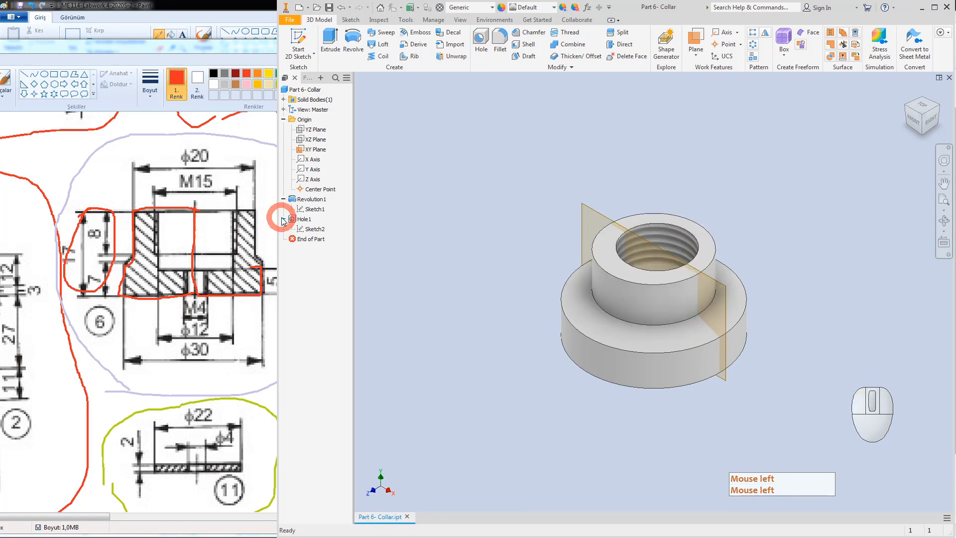
click(305, 229)
double_click(305, 229)
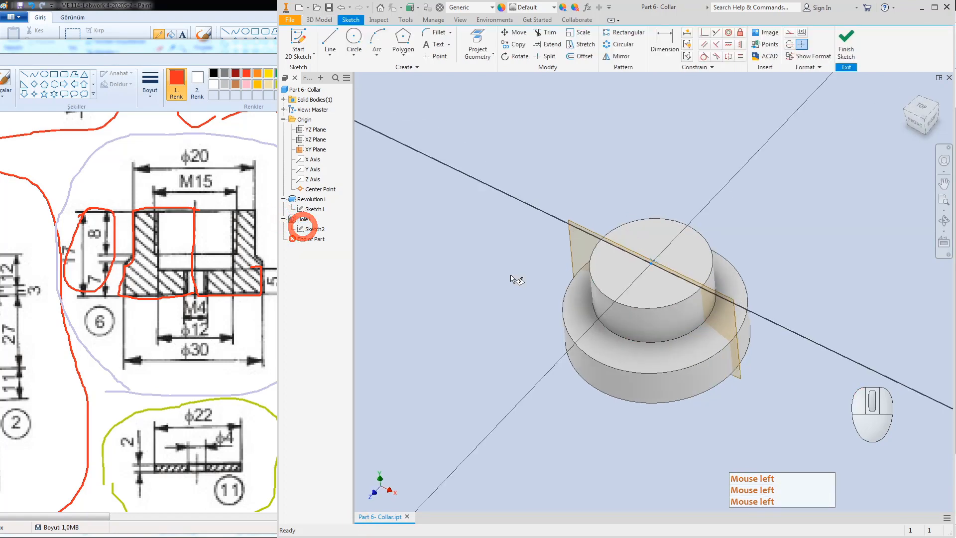
scroll(649, 299, down, 3)
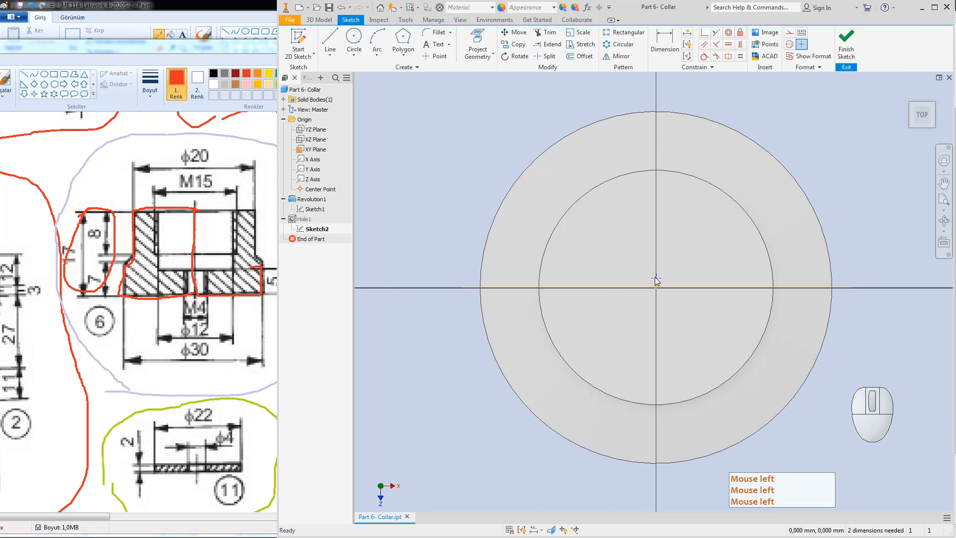
click(656, 287)
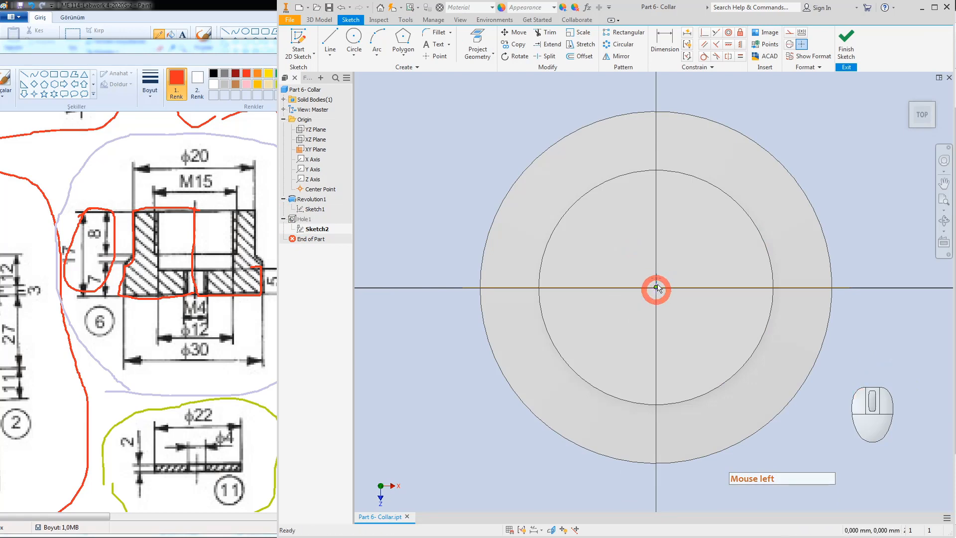
click(845, 44)
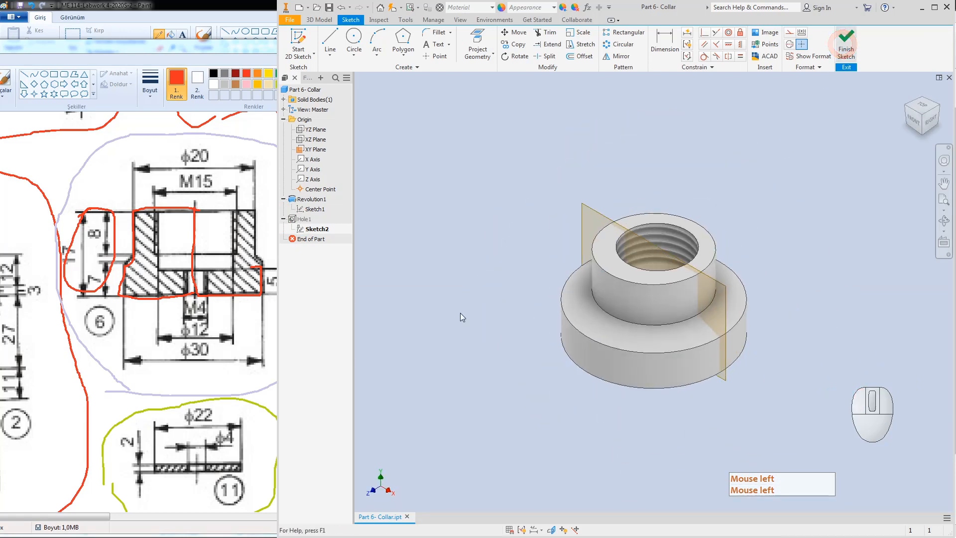
click(487, 246)
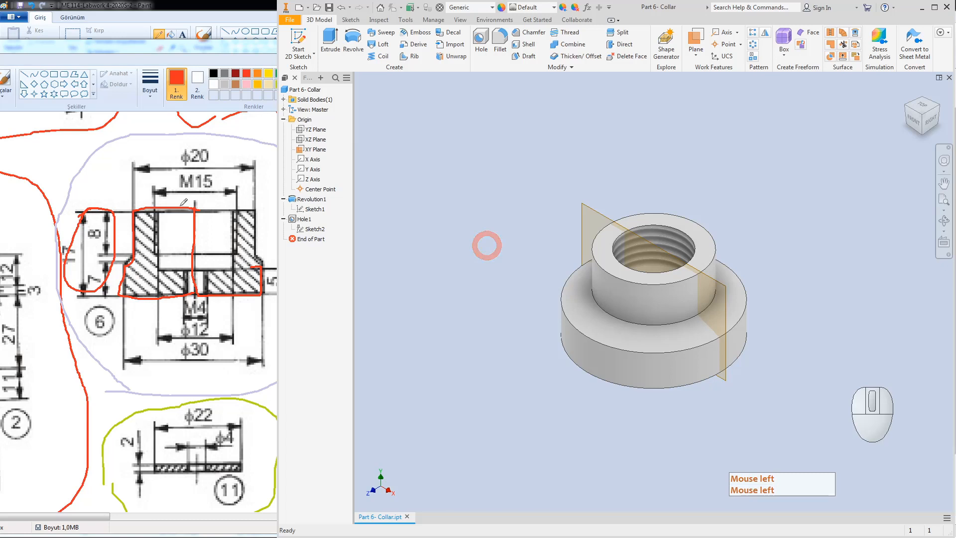
Step: Place an ISO Metric threaded hole at the origin center point on the collar's bottom face and set its size to 4
click(283, 219)
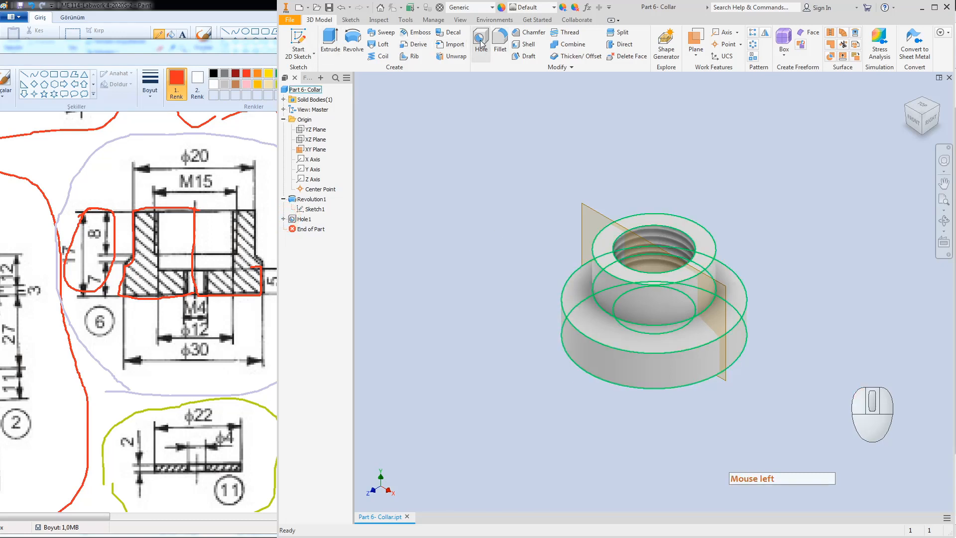
click(924, 140)
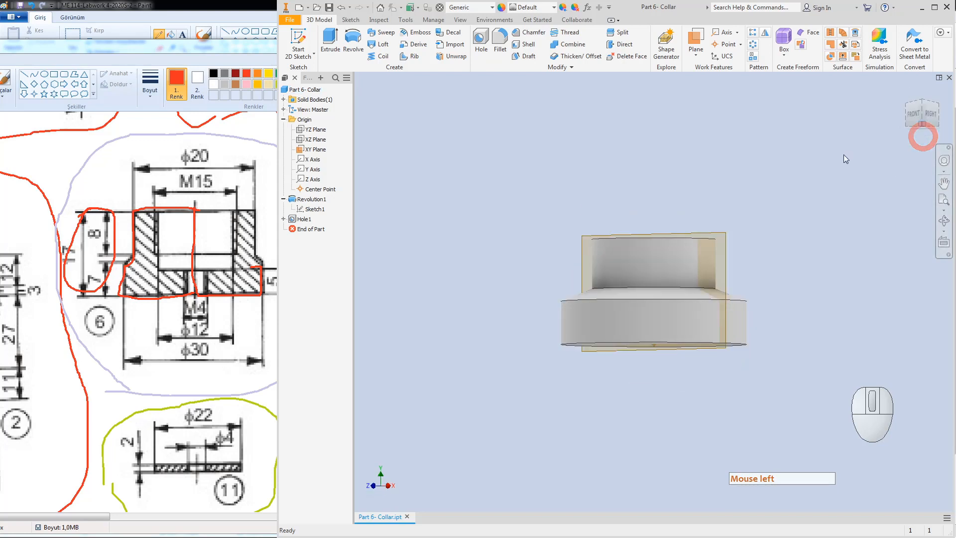
click(479, 45)
click(511, 189)
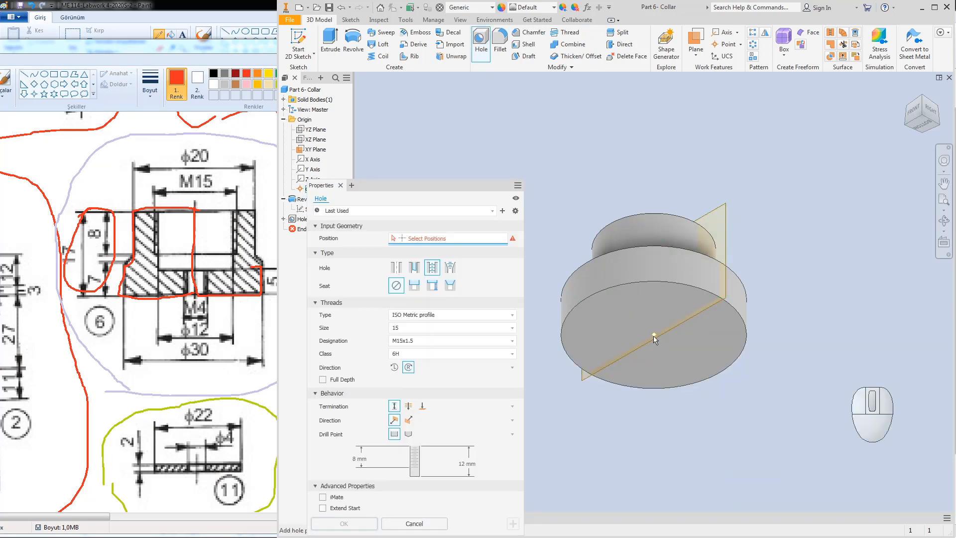
click(653, 335)
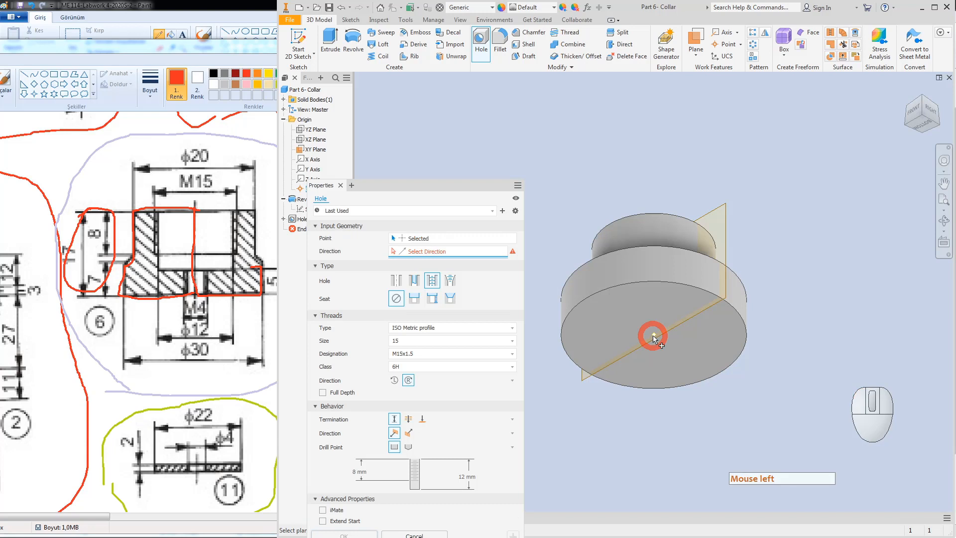
click(610, 313)
click(575, 349)
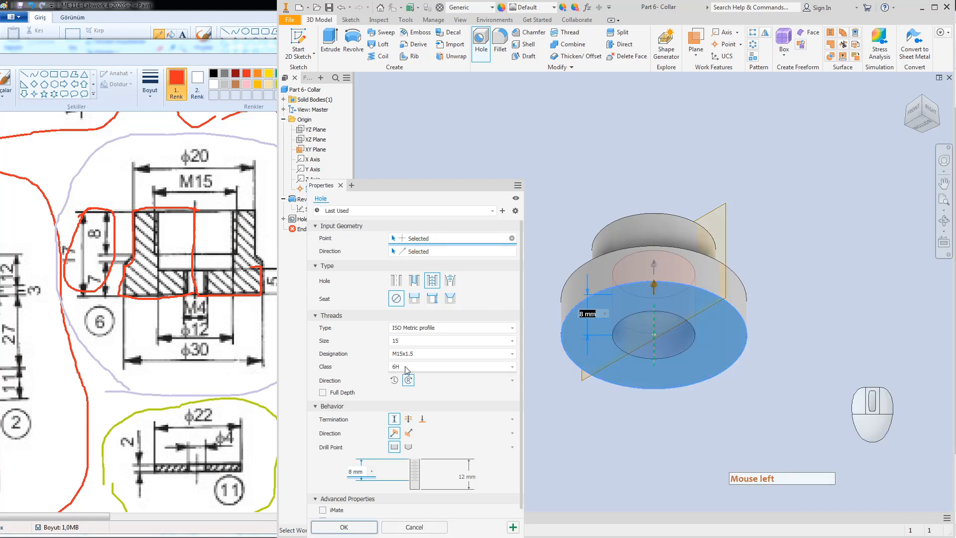
click(411, 343)
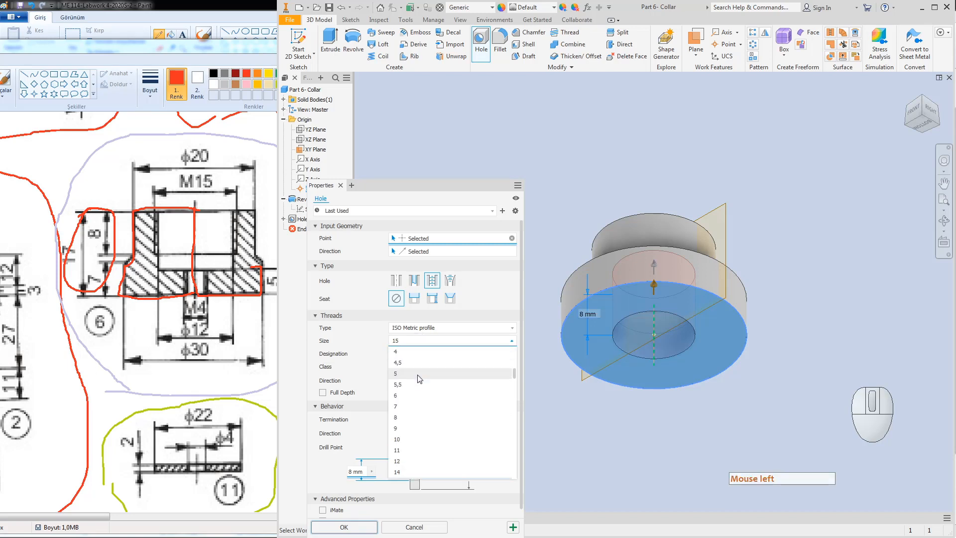
click(409, 351)
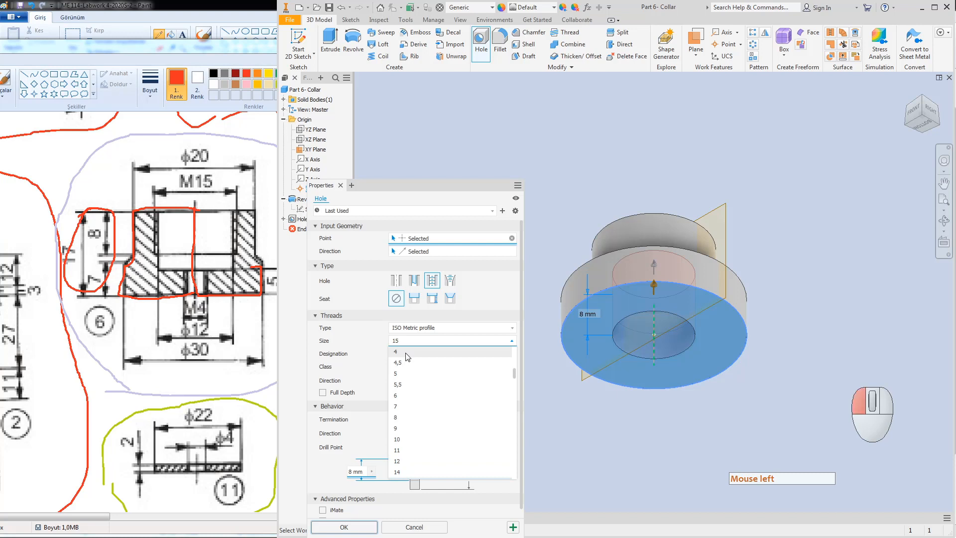
Step: Set the M4x0.7 hole's thread depth to 5 mm
click(366, 472)
click(321, 470)
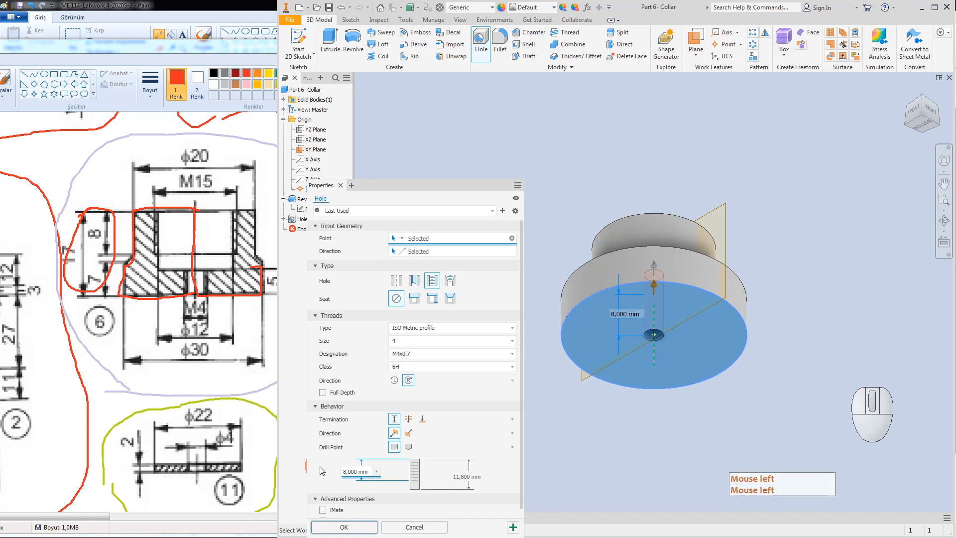
key(BackSpace)
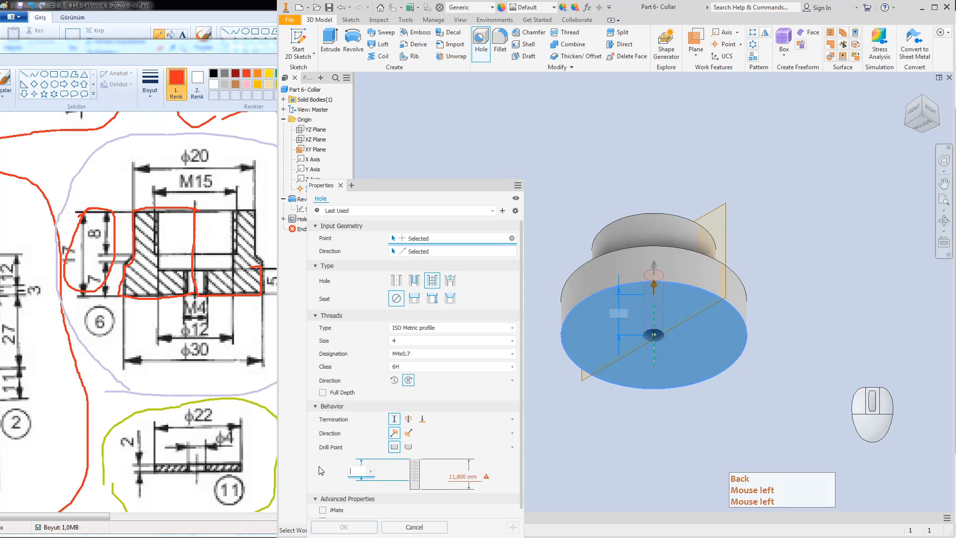
text(5)
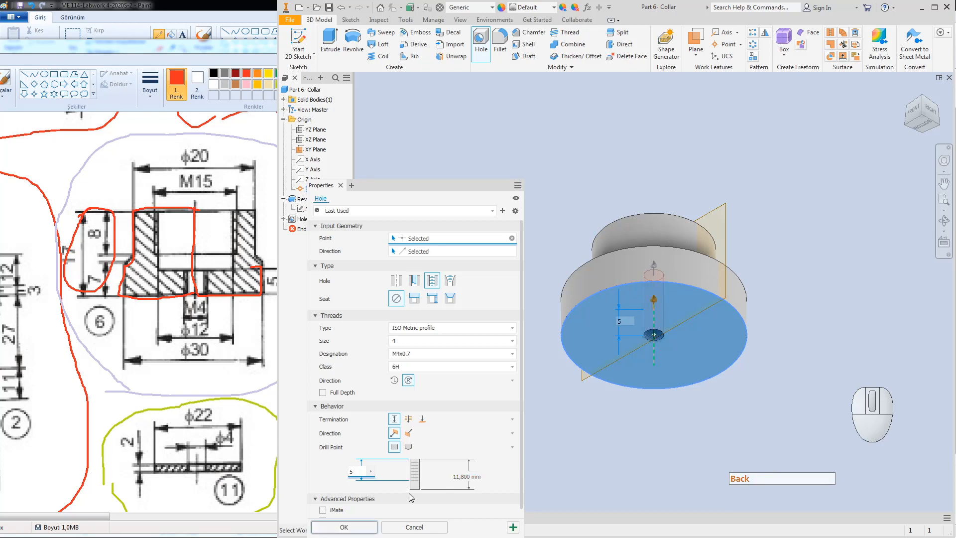
Step: Set the M4 hole's total depth to 5 mm and create the hole
click(461, 476)
click(461, 476)
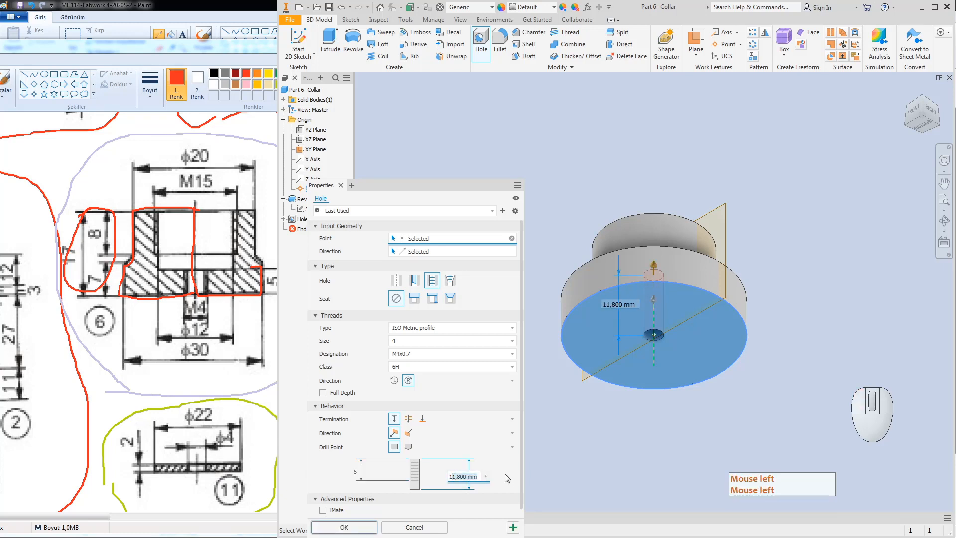
text(1)
key(BackSpace)
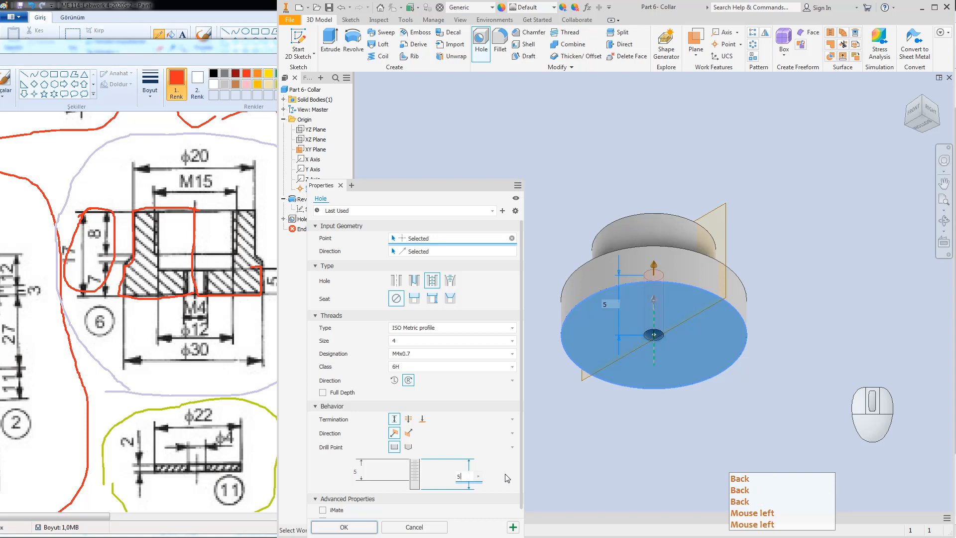
text(5)
key(Return)
click(375, 530)
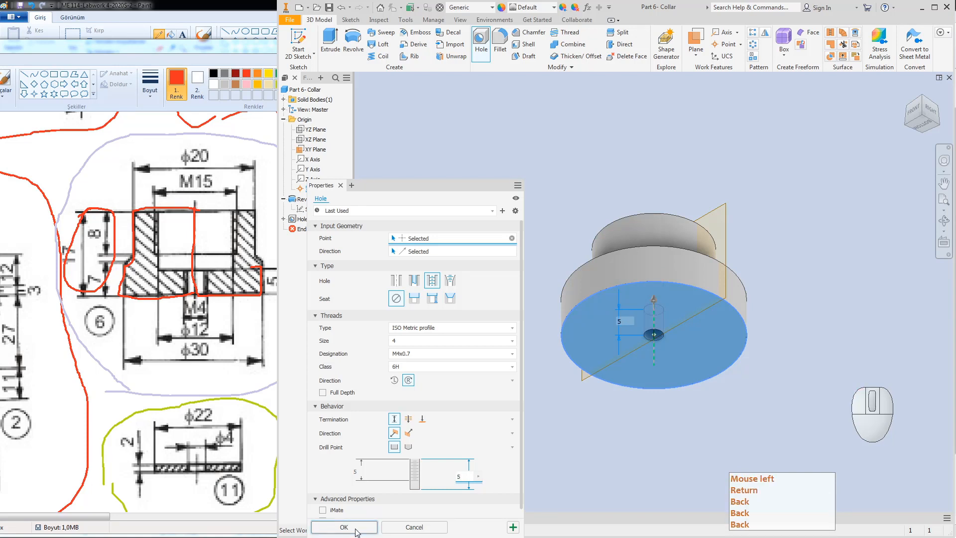
Step: Cut the collar open with a half section view on the XY plane and face it from the front
click(284, 109)
click(460, 20)
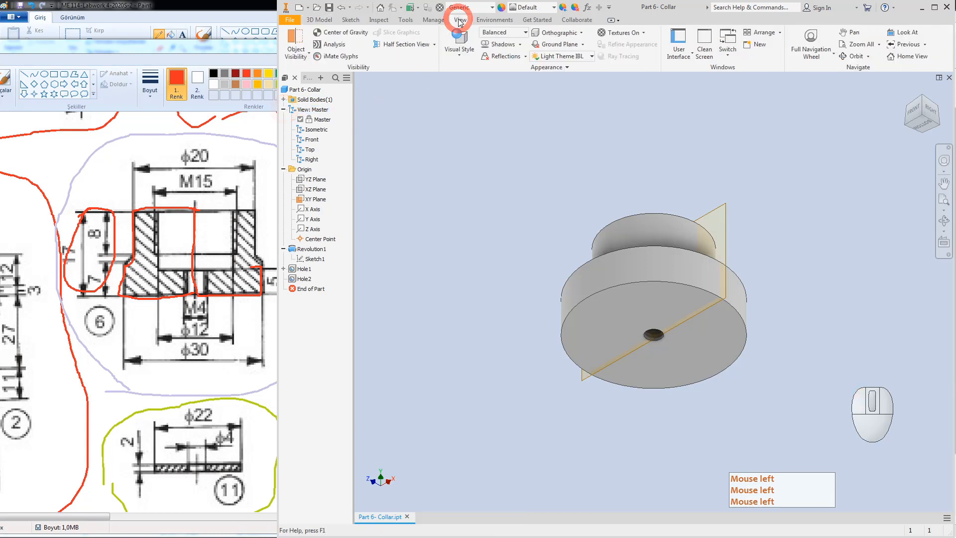
click(399, 44)
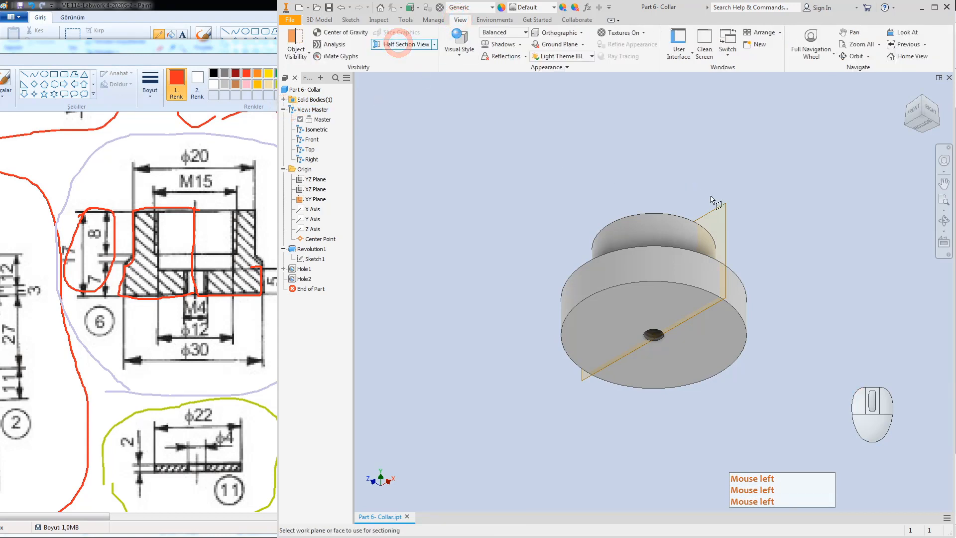
click(722, 209)
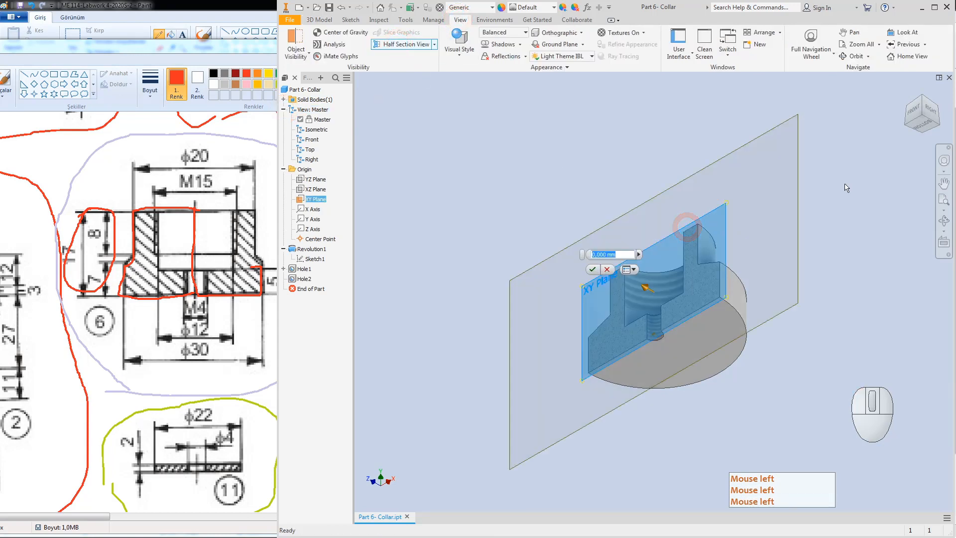
click(591, 269)
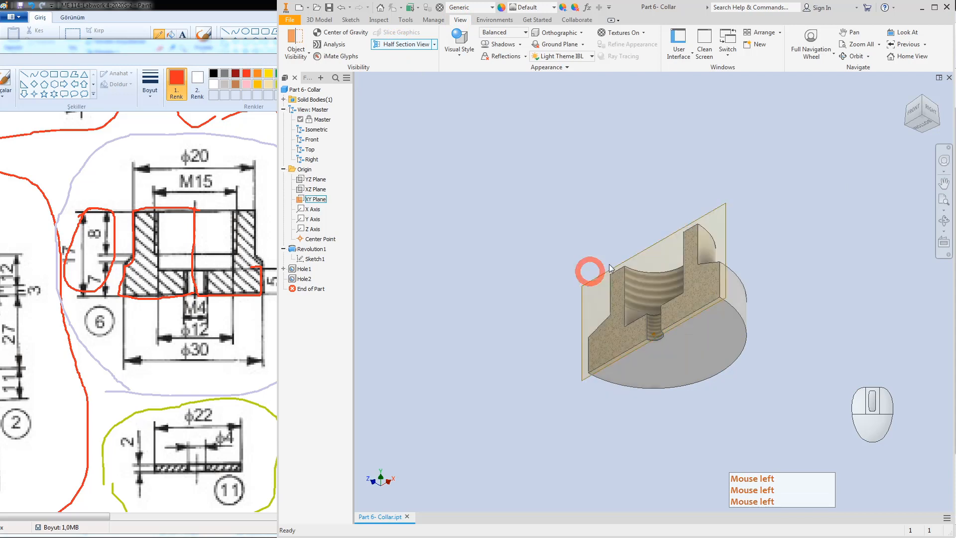
click(913, 111)
Step: Create a new view representation from the sectioned front view and name it Section
right_click(314, 111)
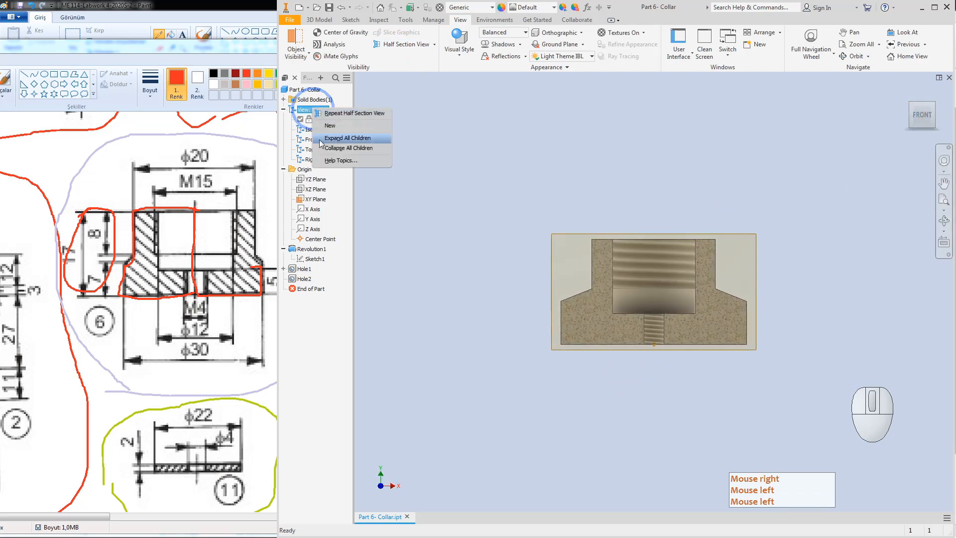
click(329, 128)
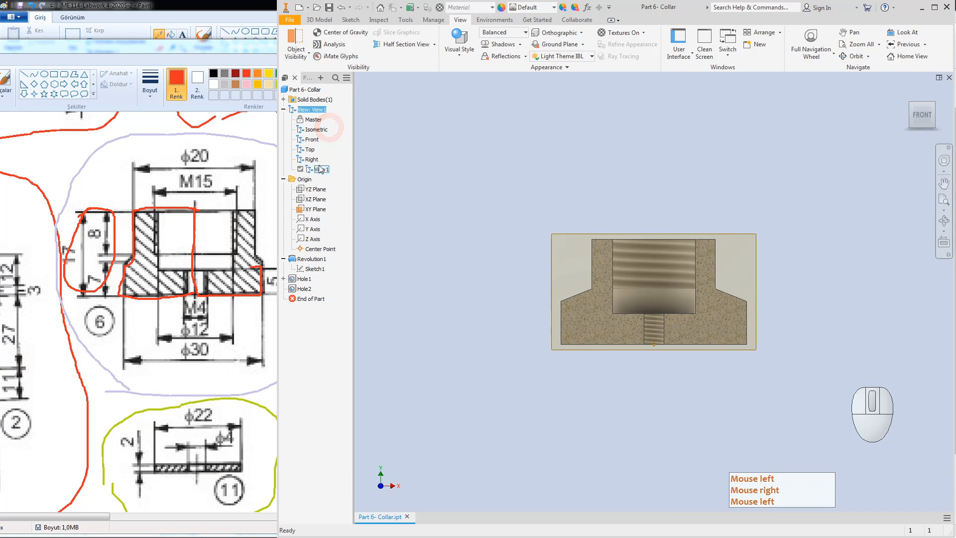
click(321, 170)
click(321, 169)
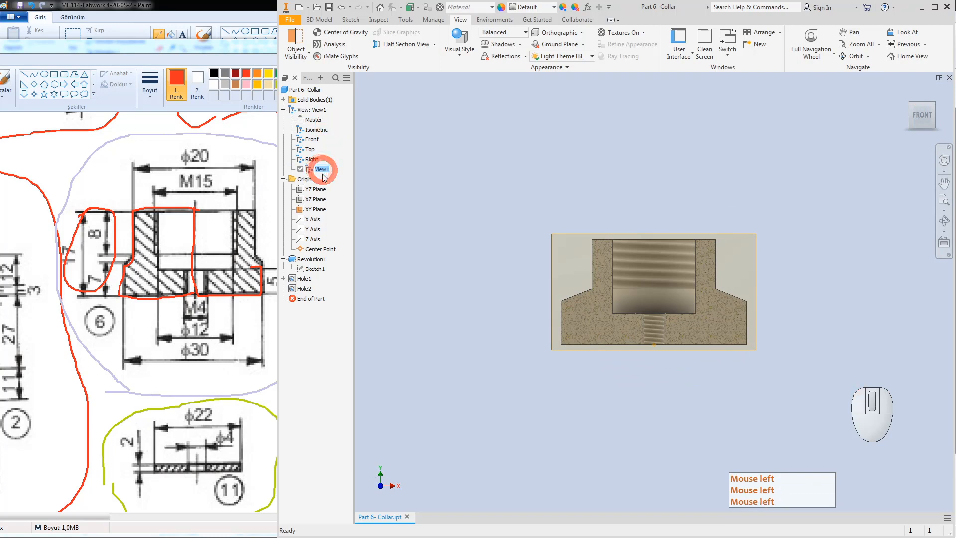
text(Sel)
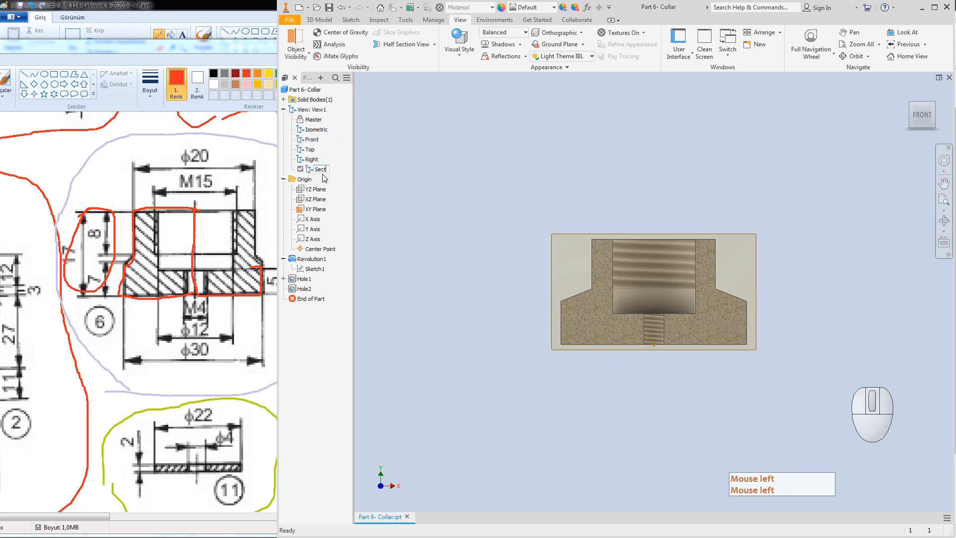
text(tion)
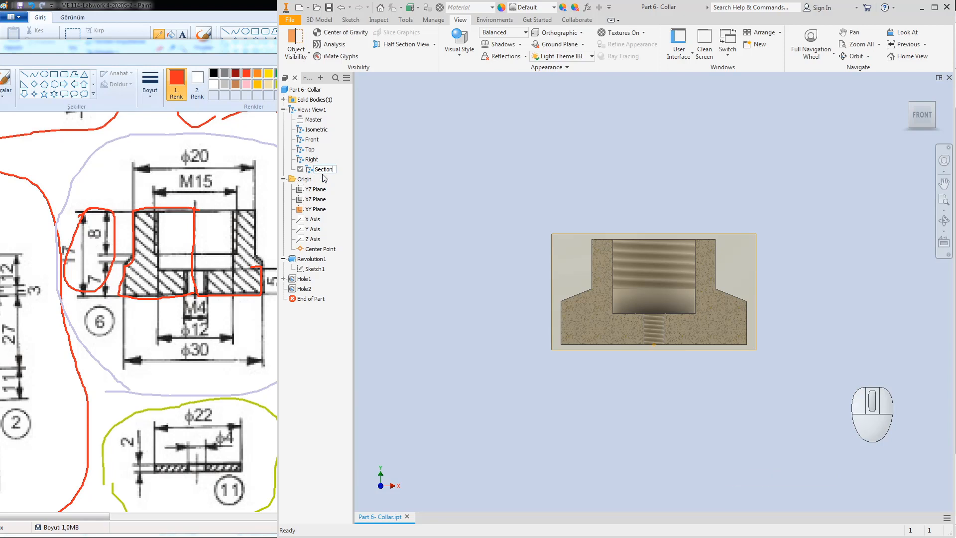
key(Return)
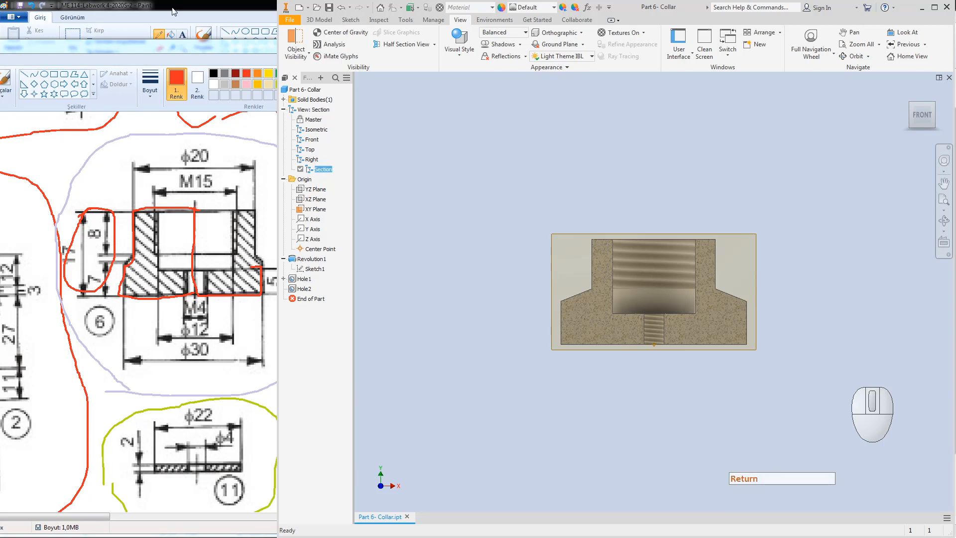
Step: Save the finished collar part and close its file
click(329, 8)
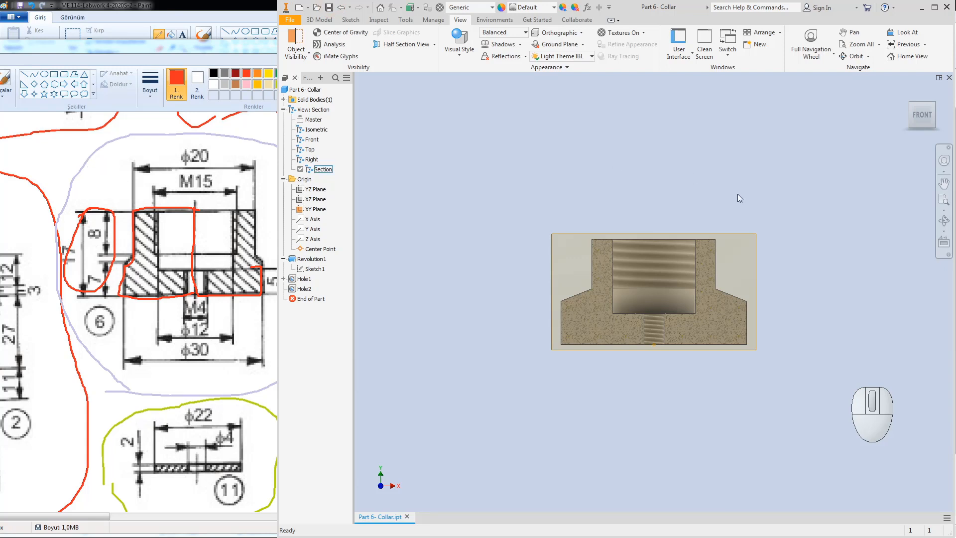
click(949, 79)
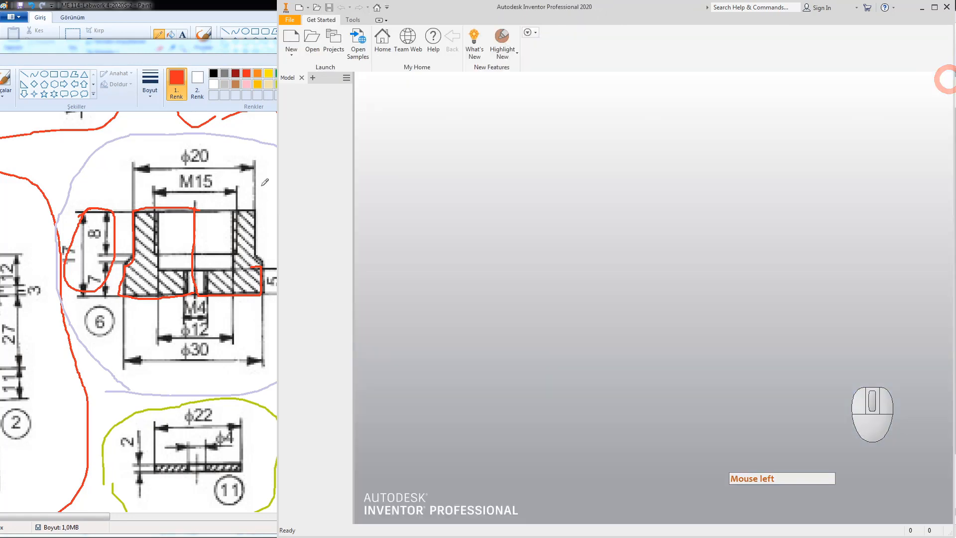
Step: Switch to the Labwork 4 drawing in Paint, maximize it, and underline Stuffing box packing in the parts list in red
click(234, 129)
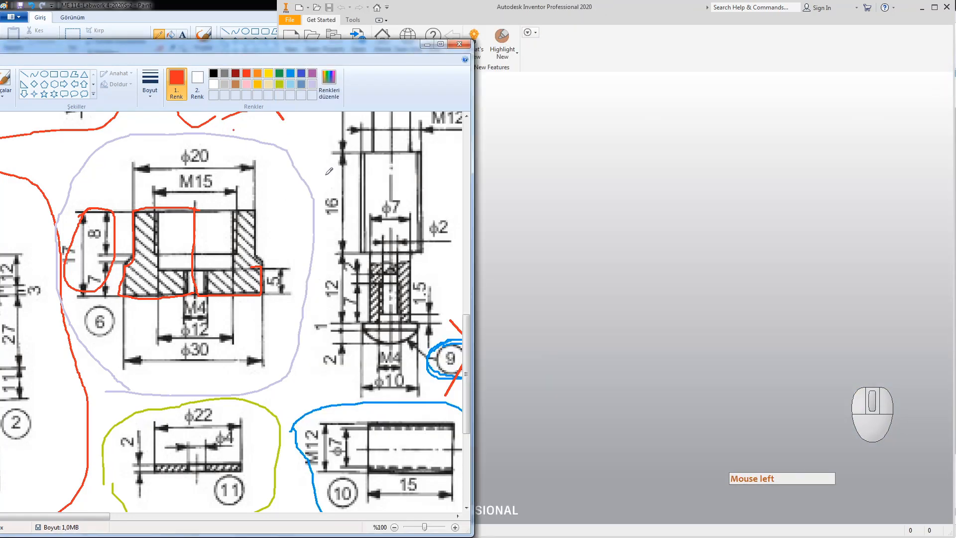
drag(318, 49, 508, 27)
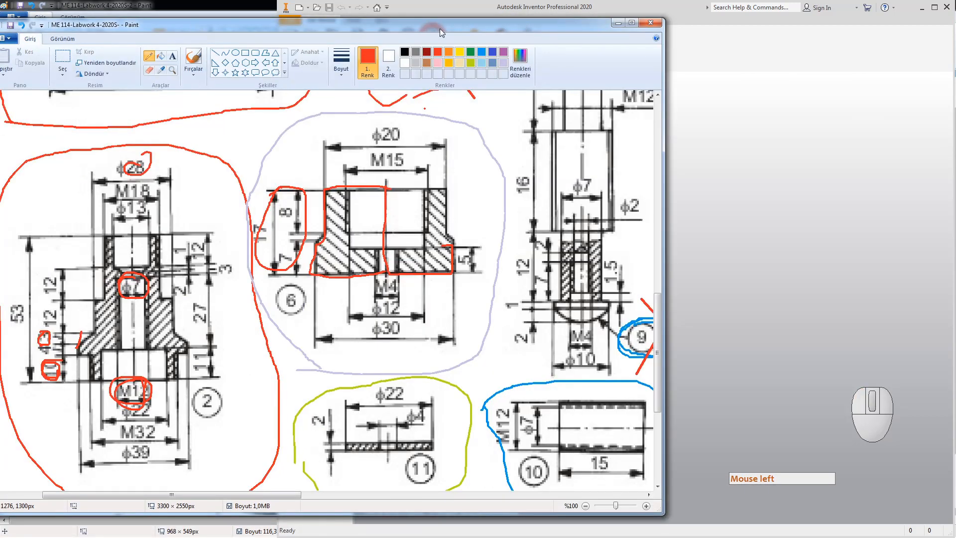
double_click(440, 27)
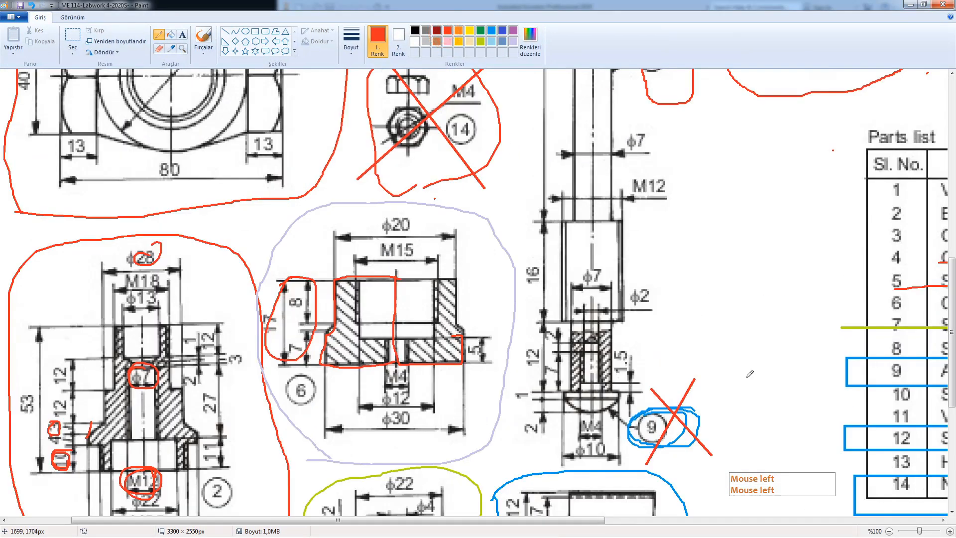
mouse_move(398, 520)
mouse_down()
mouse_move(559, 523)
mouse_move(571, 488)
mouse_up()
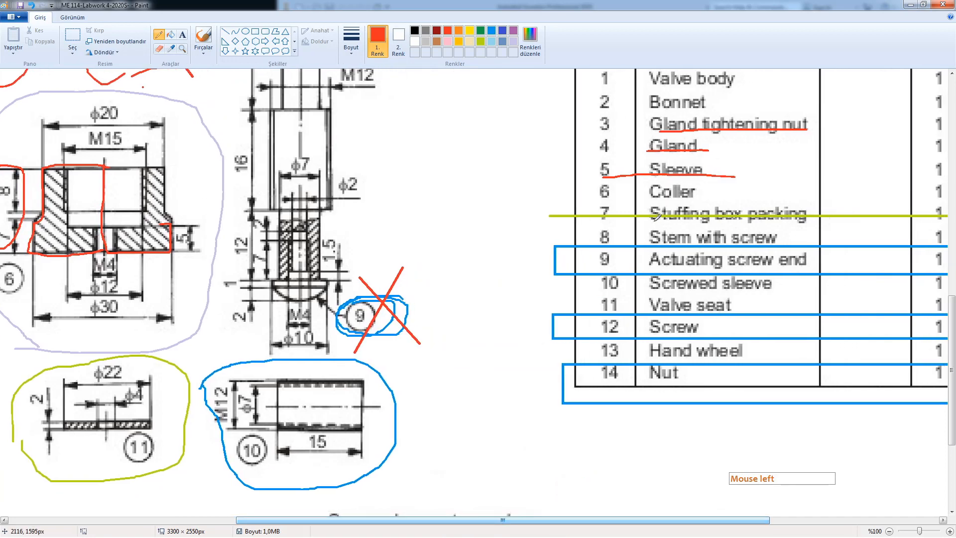
drag(654, 222, 799, 225)
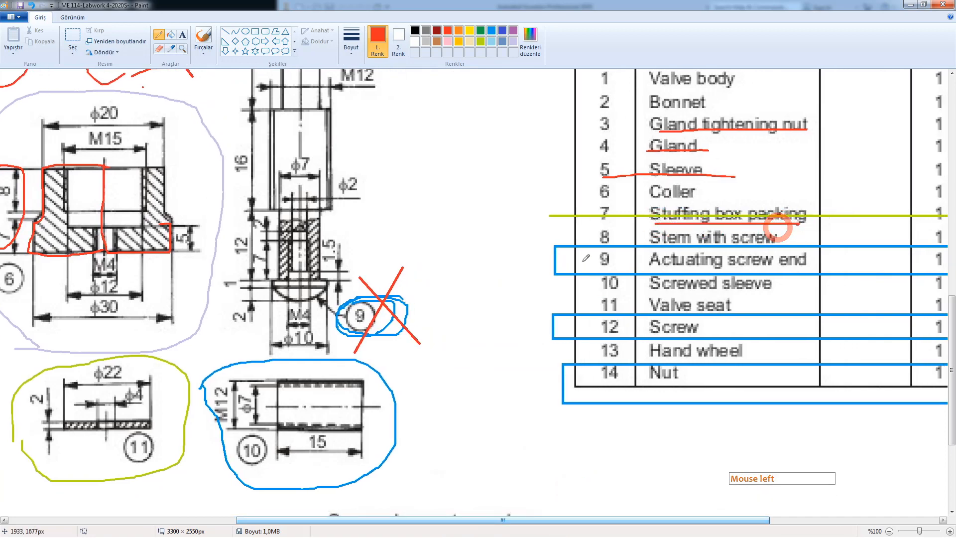
Step: Examine the full length of part 8, the stem with screw, in the drawing
scroll(410, 273, up, 5)
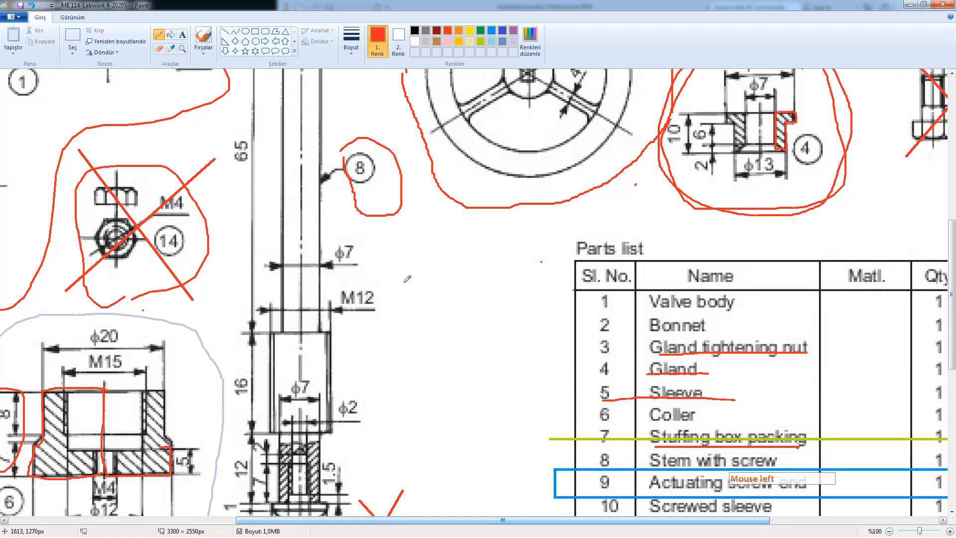
scroll(407, 279, up, 6)
scroll(407, 279, down, 2)
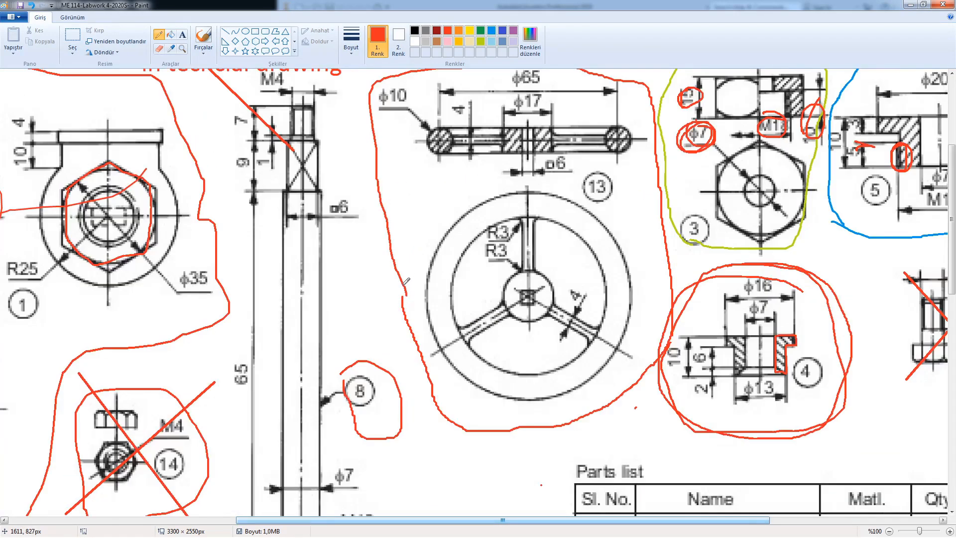
scroll(406, 281, up, 2)
scroll(398, 298, down, 7)
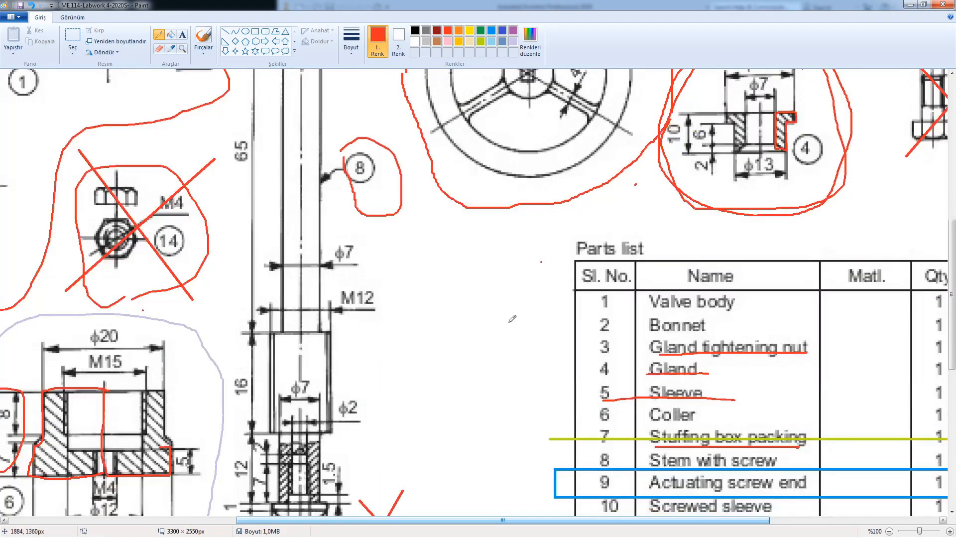
scroll(638, 375, down, 3)
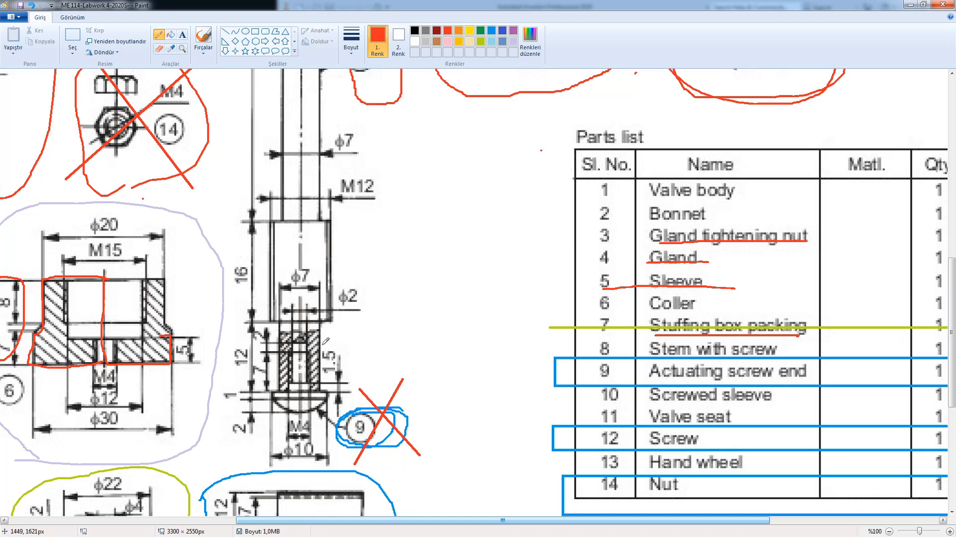
scroll(333, 329, up, 5)
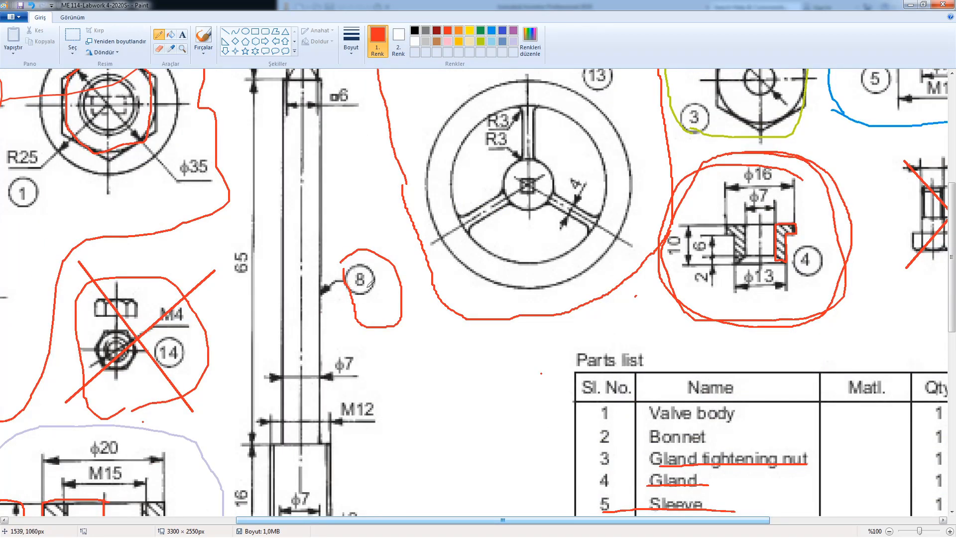
Step: Mark the actuating screw end, part 9, in red on the stem drawing and beside its row in the parts list
scroll(369, 285, down, 5)
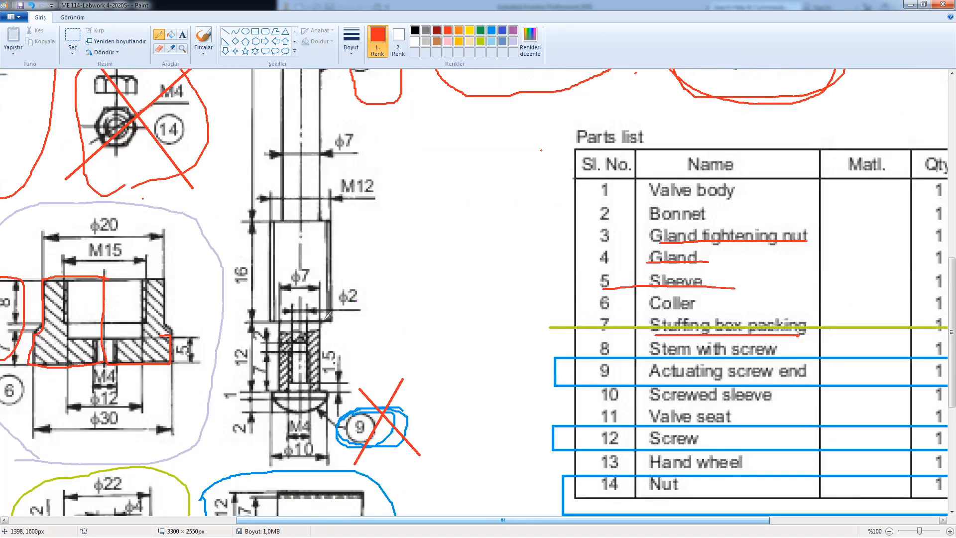
mouse_move(301, 339)
mouse_down()
mouse_move(263, 398)
mouse_move(292, 419)
mouse_move(321, 398)
mouse_move(294, 334)
mouse_move(259, 403)
mouse_move(308, 426)
mouse_move(323, 367)
mouse_move(298, 332)
mouse_move(257, 379)
mouse_move(259, 423)
mouse_move(300, 427)
mouse_up()
mouse_move(384, 401)
mouse_down()
mouse_move(343, 428)
mouse_move(394, 444)
mouse_move(350, 409)
mouse_up()
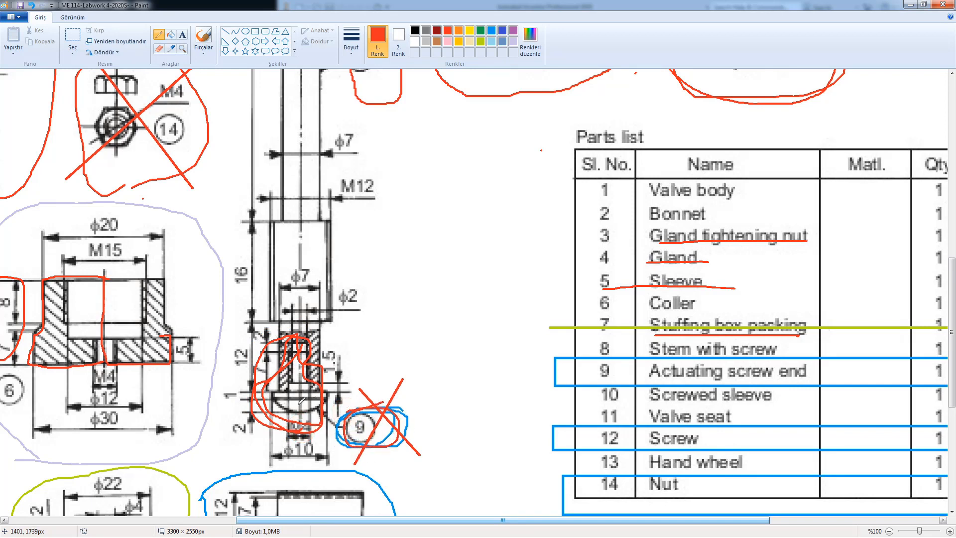
drag(534, 371, 565, 371)
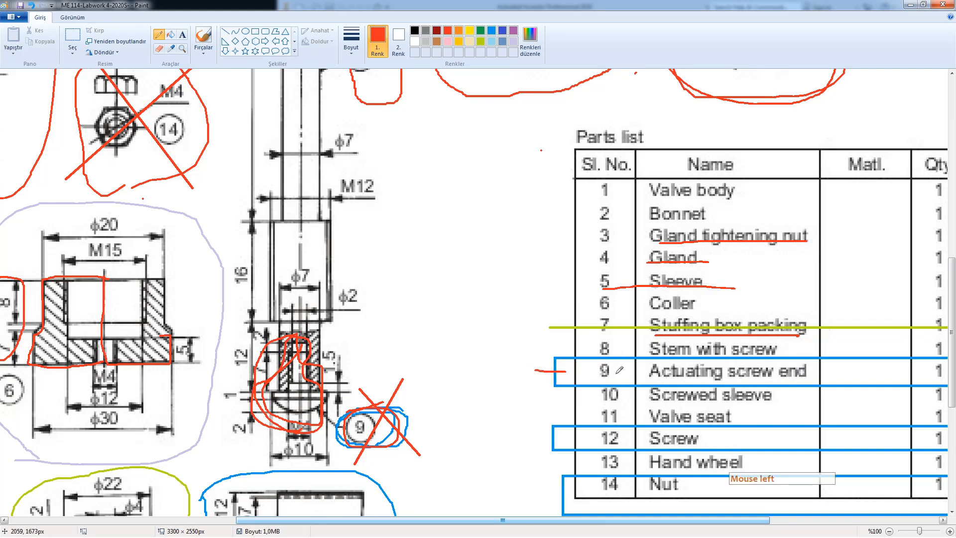
mouse_move(299, 366)
mouse_down()
mouse_move(304, 339)
mouse_move(263, 393)
mouse_move(274, 429)
mouse_move(329, 393)
mouse_move(295, 365)
mouse_move(292, 345)
mouse_up()
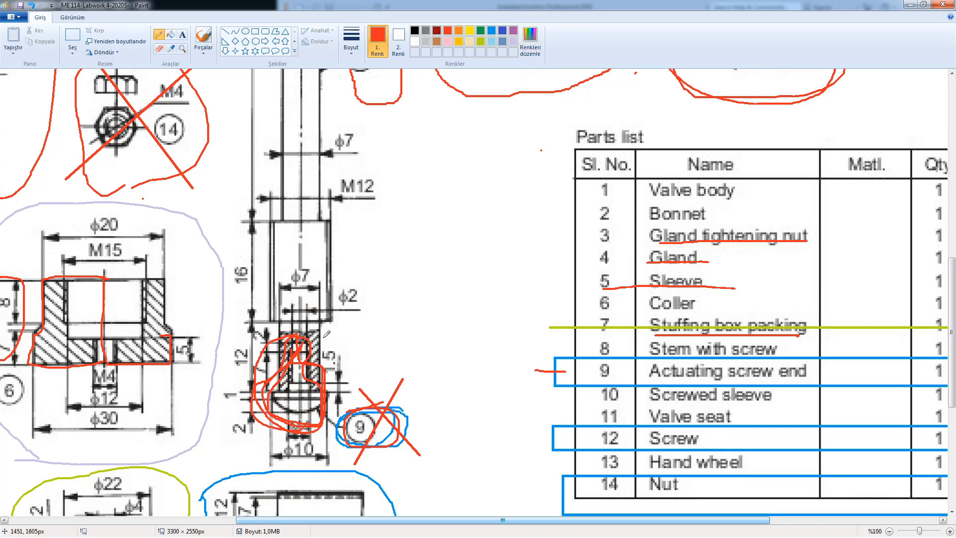
Step: Undo the red marks on the actuating screw end and the parts list, including the Stuffing box packing underline
key(ctrl+z)
key(ctrl+z)
key(ctrl+z)
key(ctrl+z)
key(ctrl+z)
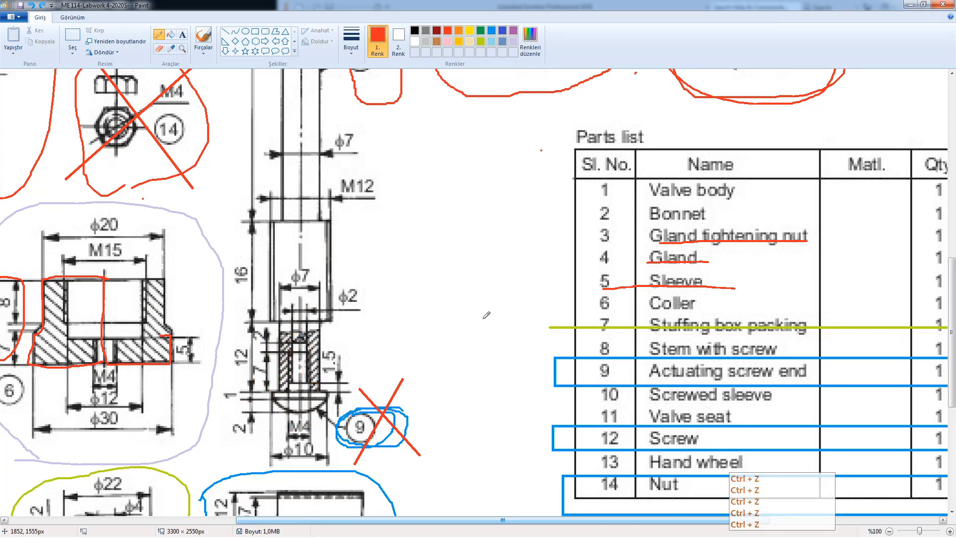
Step: Circle the stem's lower-end dimensions φ7, 12, M4, 7 and 2 in red and mark both ends of the 12 length
mouse_move(949, 316)
mouse_down()
mouse_move(951, 187)
mouse_move(951, 308)
mouse_up()
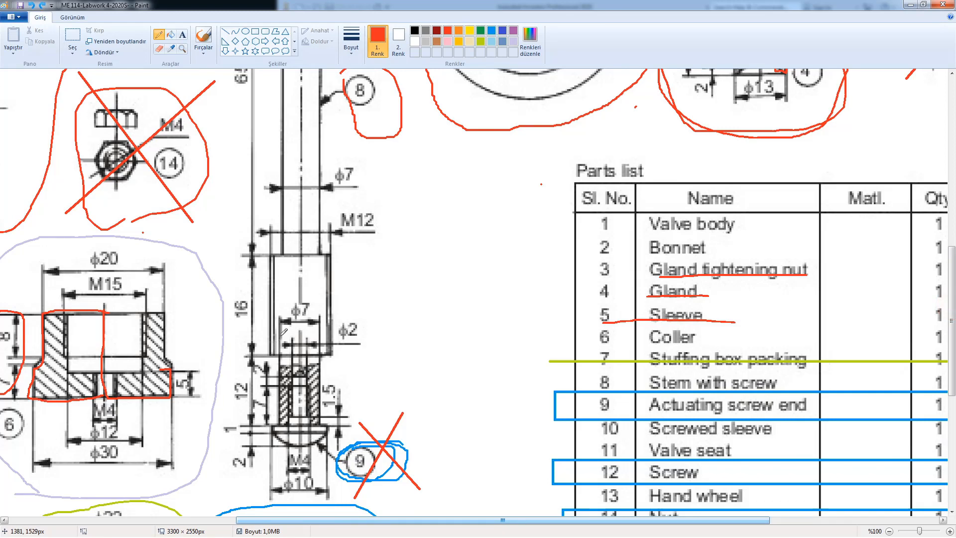
mouse_move(315, 295)
mouse_down()
mouse_move(288, 313)
mouse_move(321, 312)
mouse_move(291, 299)
mouse_move(319, 313)
mouse_move(294, 305)
mouse_move(299, 321)
mouse_move(318, 311)
mouse_up()
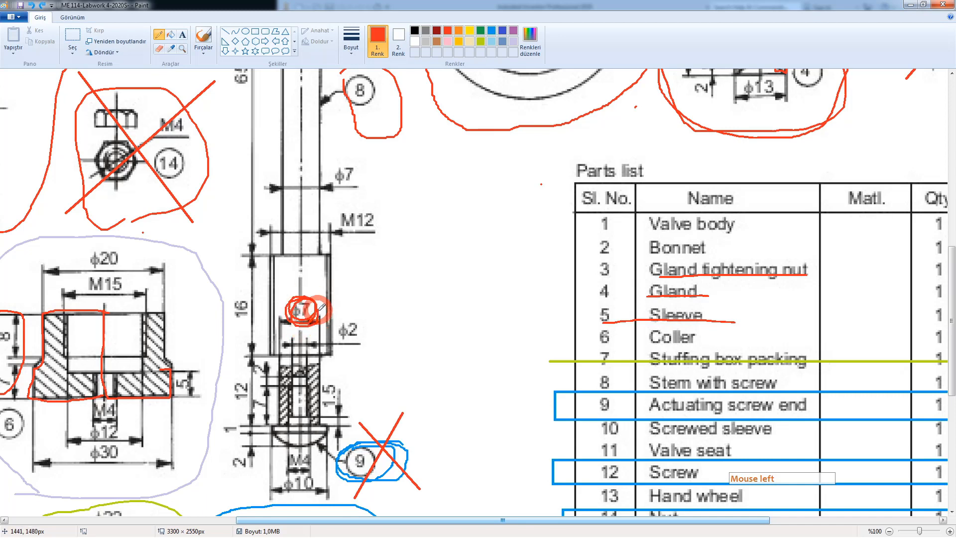
drag(281, 424, 234, 424)
drag(282, 353, 237, 354)
mouse_move(235, 400)
mouse_down()
mouse_move(251, 400)
mouse_move(242, 377)
mouse_up()
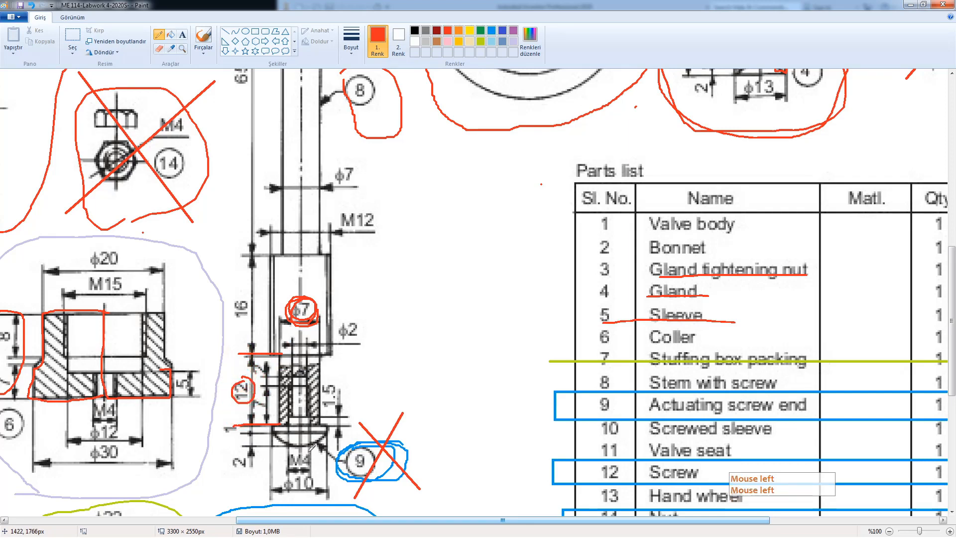
mouse_move(312, 447)
mouse_down()
mouse_move(285, 455)
mouse_move(317, 451)
mouse_up()
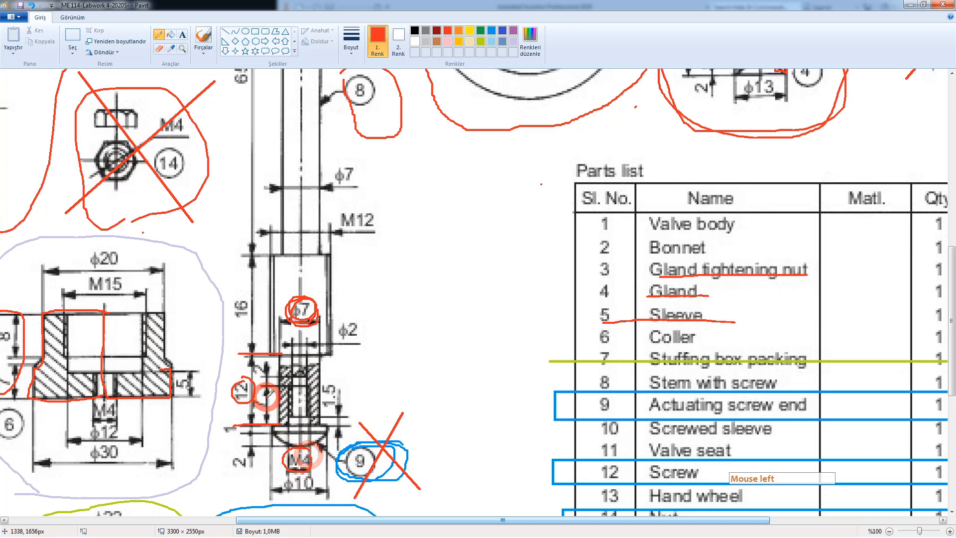
mouse_move(267, 397)
mouse_down()
mouse_move(252, 407)
mouse_move(269, 406)
mouse_move(251, 399)
mouse_move(267, 408)
mouse_move(274, 362)
mouse_move(258, 367)
mouse_move(269, 395)
mouse_up()
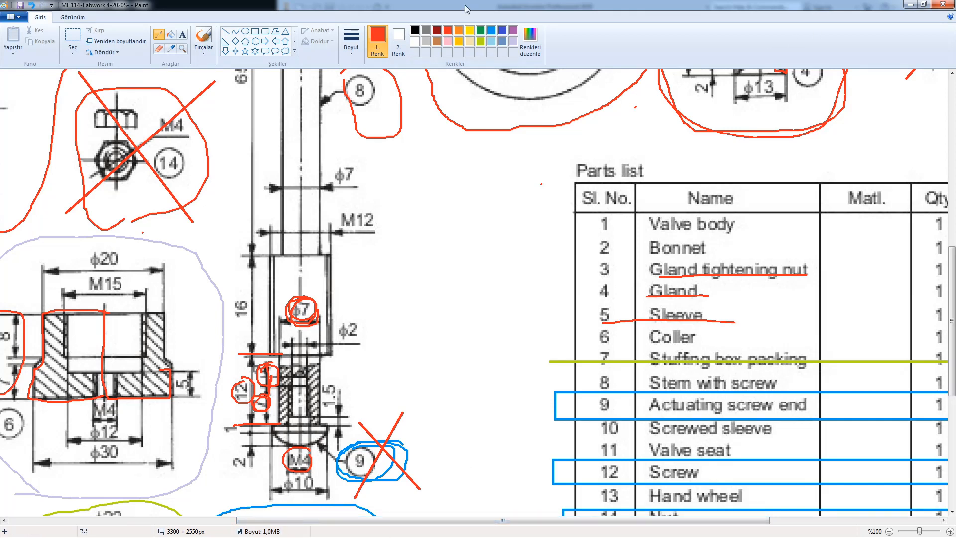
Step: Move the Paint drawing aside, switch to Autodesk Inventor beside it, and start creating a new file
mouse_move(466, 9)
mouse_down()
mouse_move(225, 25)
mouse_move(241, 29)
mouse_up()
click(708, 149)
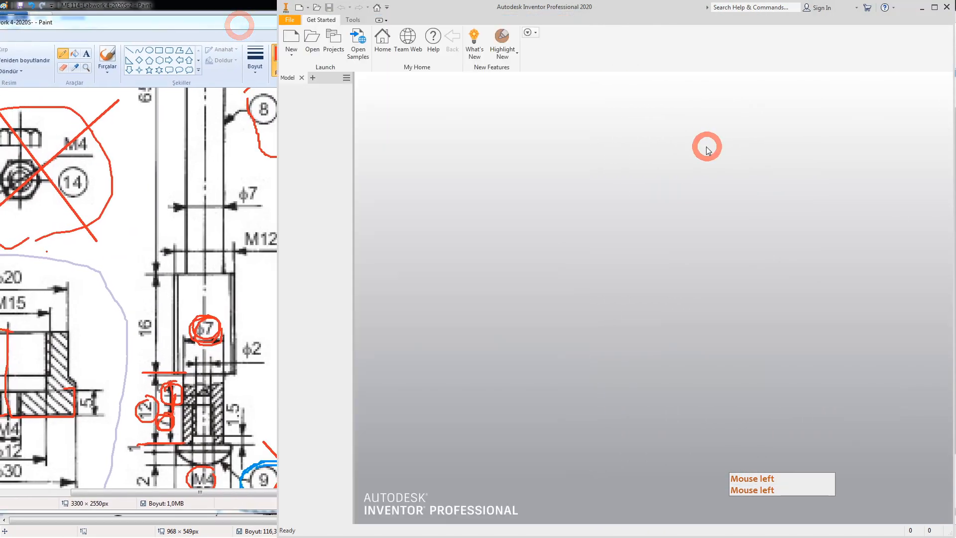
click(291, 36)
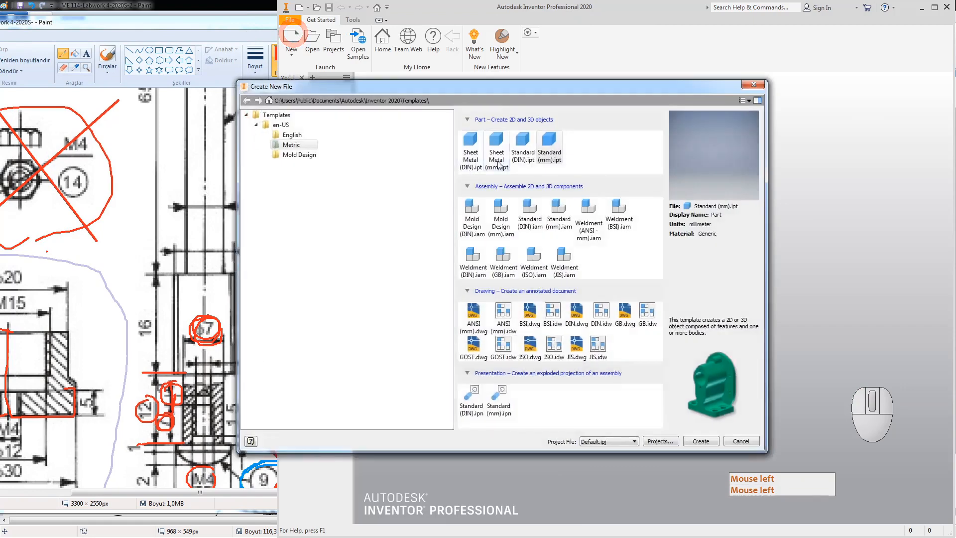
Step: Create a part from the Standard (mm).ipt template and mark the starting point at the 12 mm section's base on the Paint drawing
double_click(550, 147)
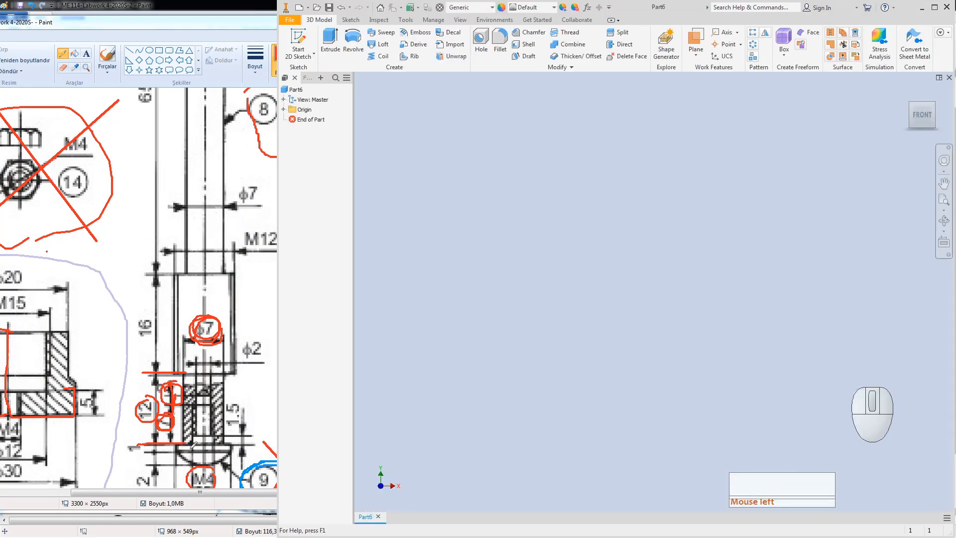
click(209, 440)
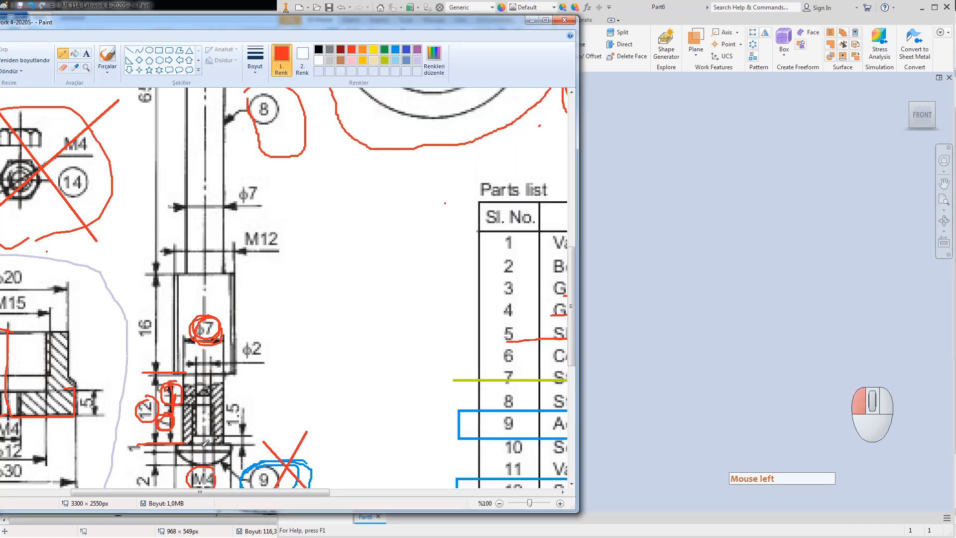
click(209, 441)
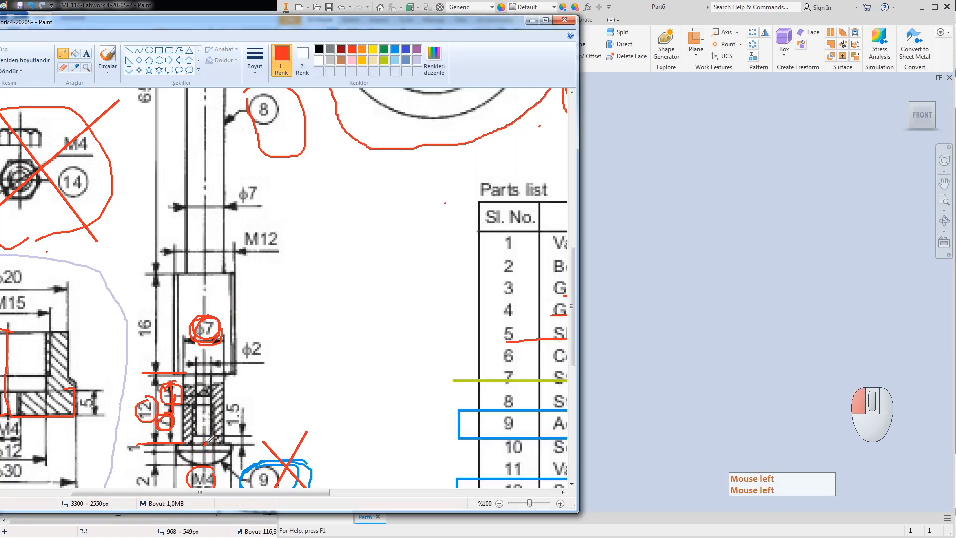
click(671, 233)
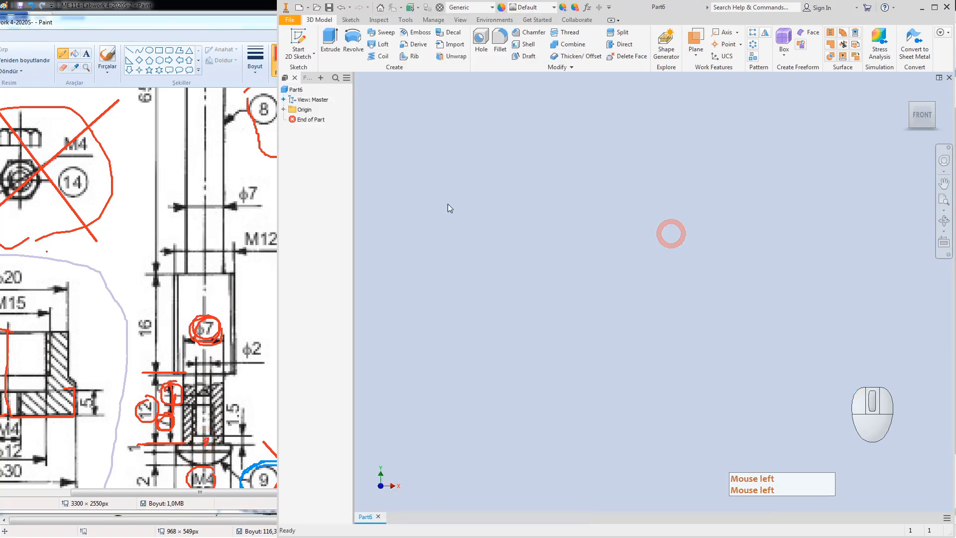
Step: Make the origin's Center Point and XY Plane visible in the new part
click(283, 109)
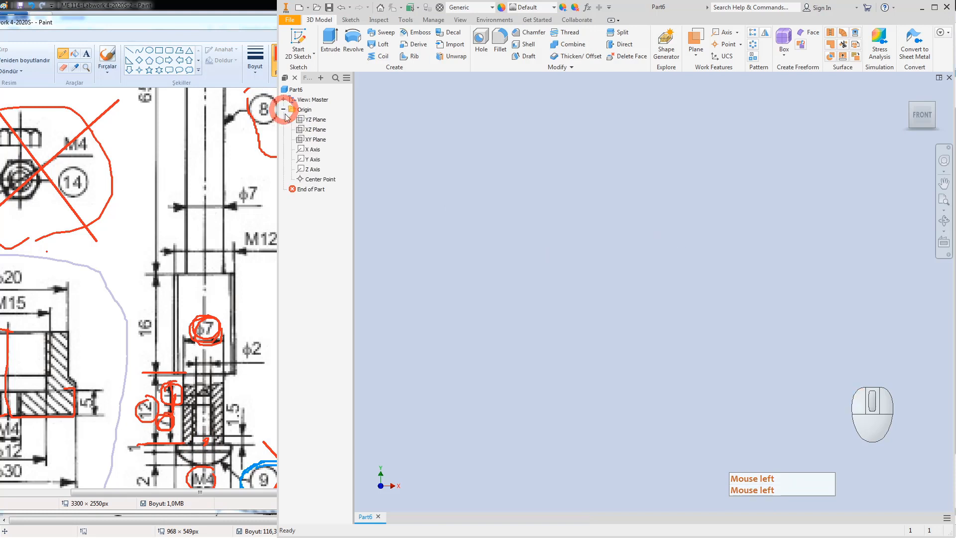
click(314, 180)
right_click(314, 180)
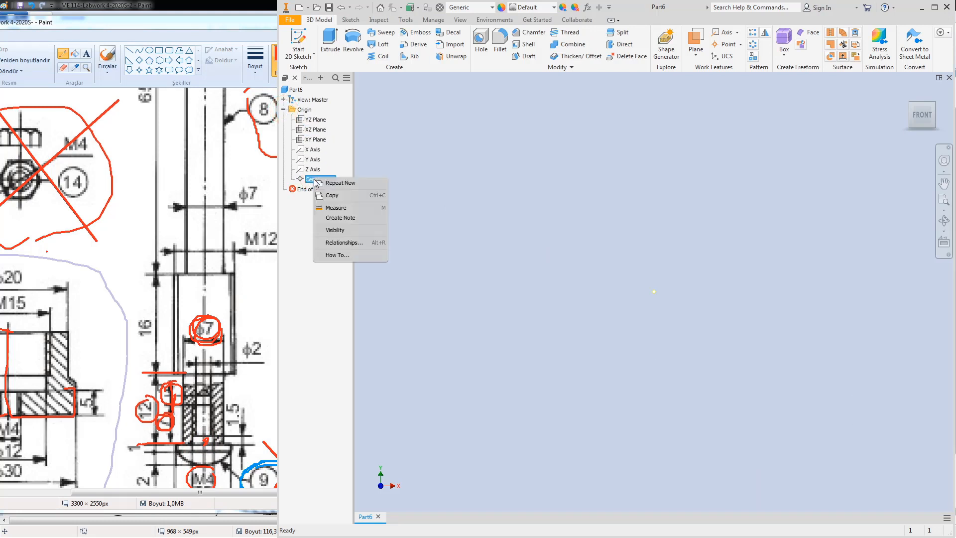
click(343, 230)
click(314, 139)
right_click(314, 140)
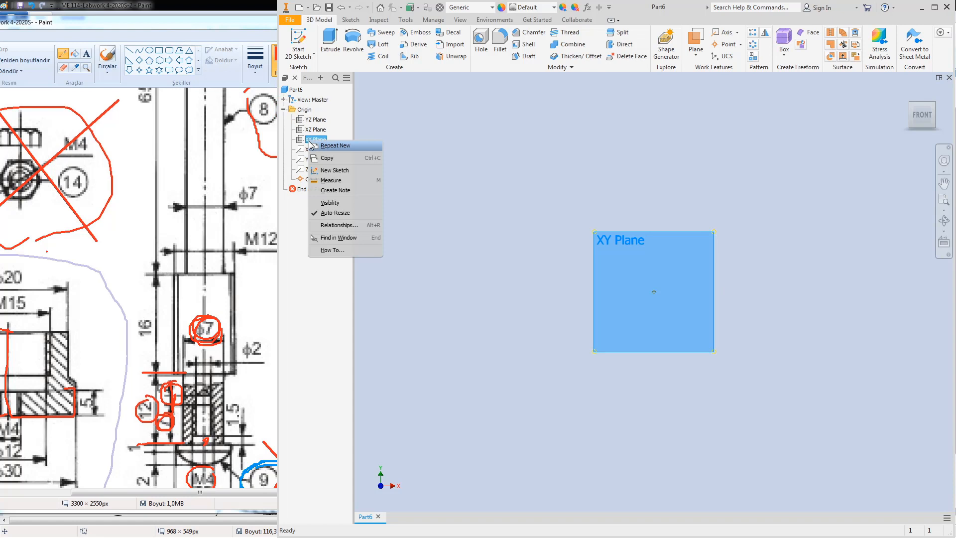
click(328, 208)
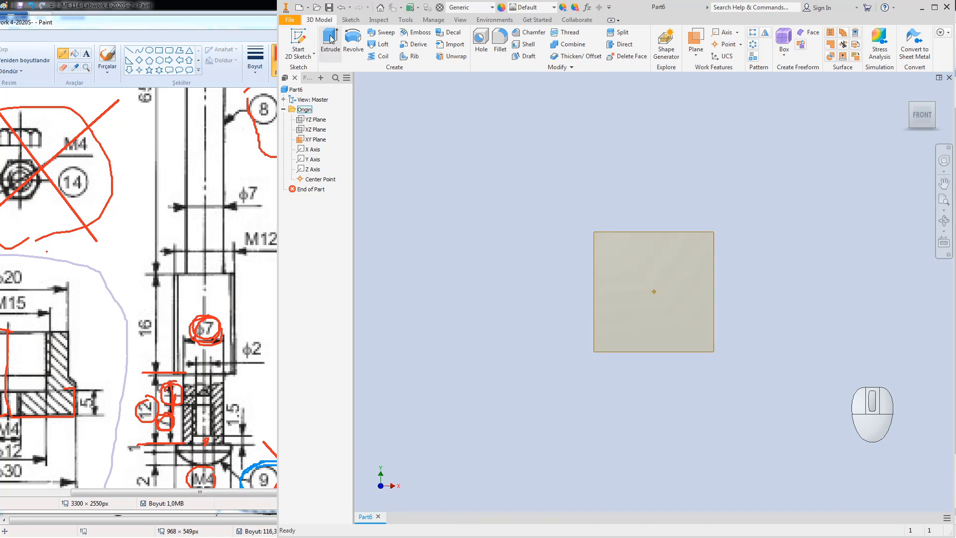
Step: Start a sketch on the XY Plane and draw a circle about 21.4 mm in diameter centred on the origin
click(299, 40)
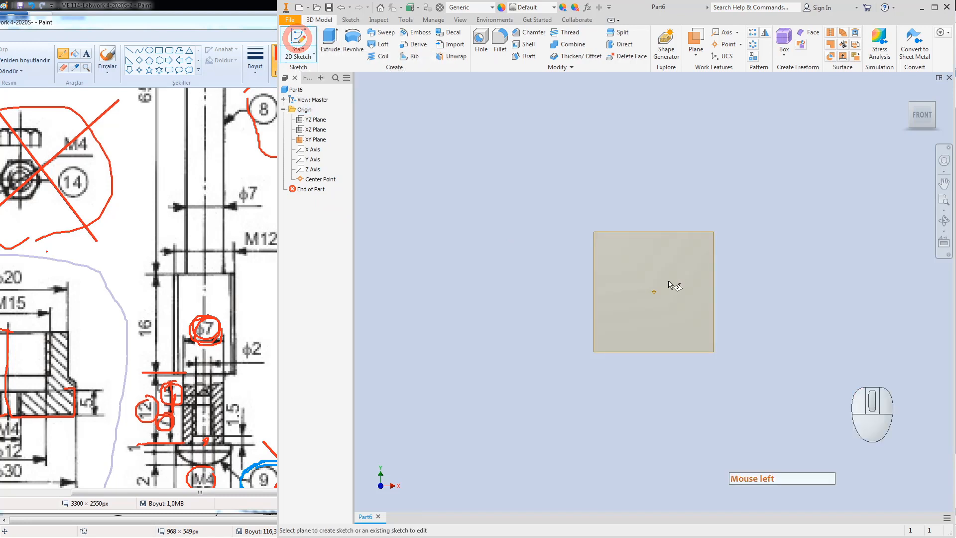
click(646, 233)
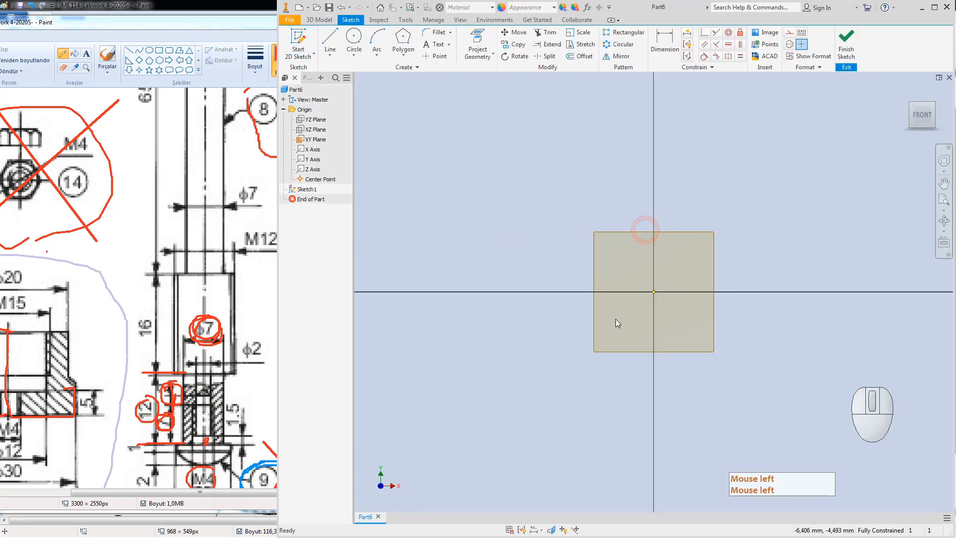
click(353, 39)
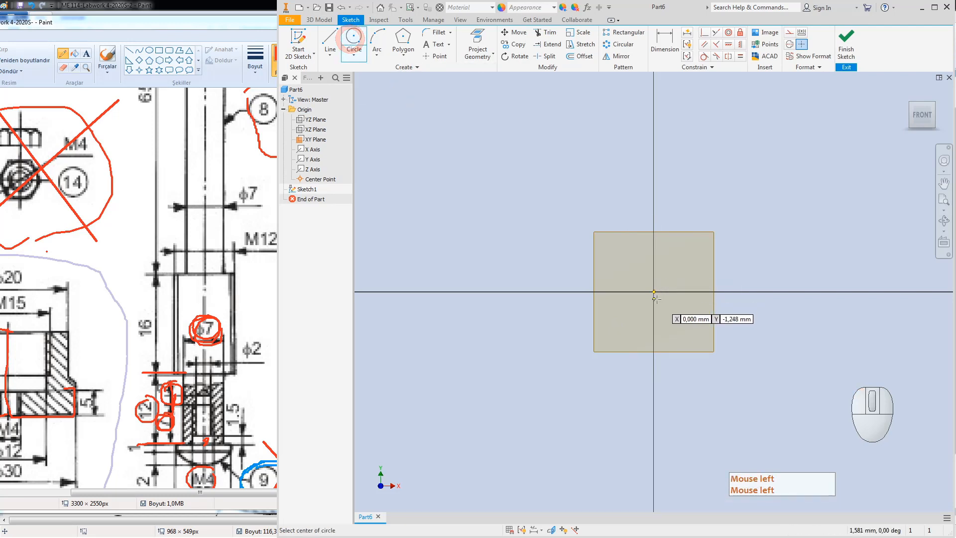
click(654, 292)
click(682, 329)
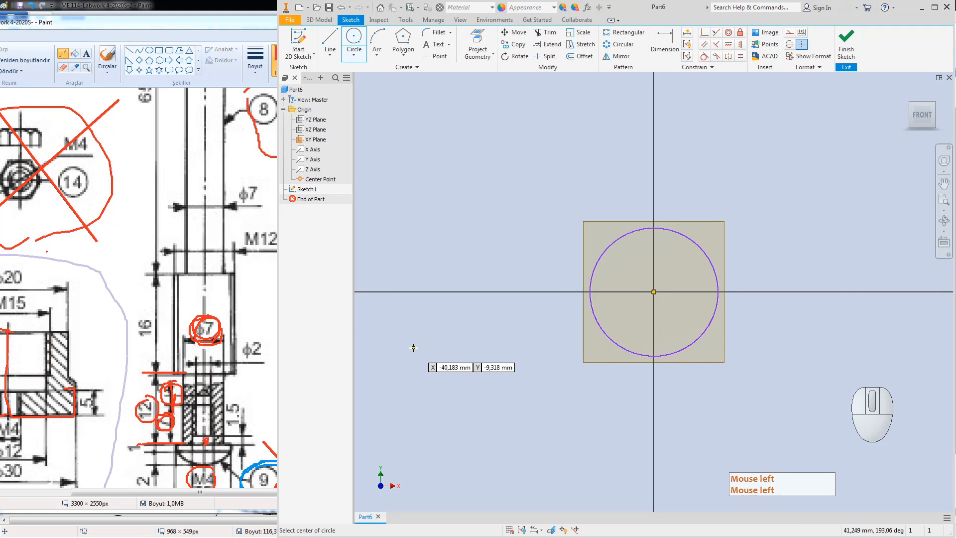
key(Escape)
click(593, 165)
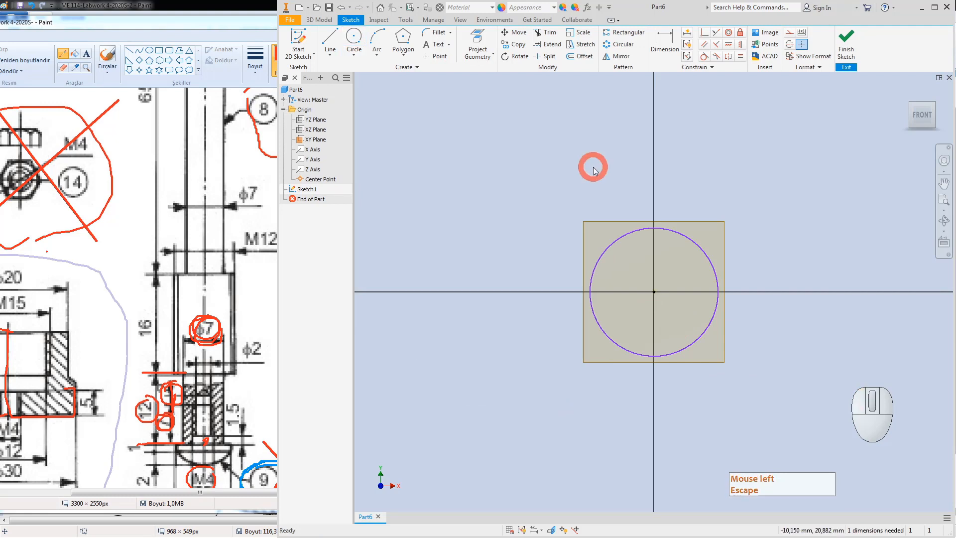
Step: Dimension the circle's diameter as 7 mm and finish the sketch
click(652, 50)
click(616, 240)
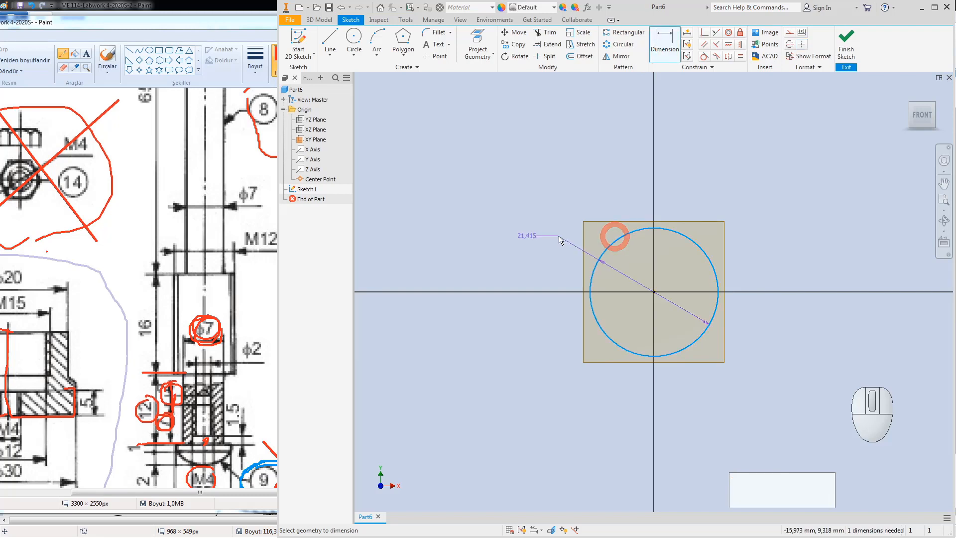
click(557, 237)
text(7)
key(Return)
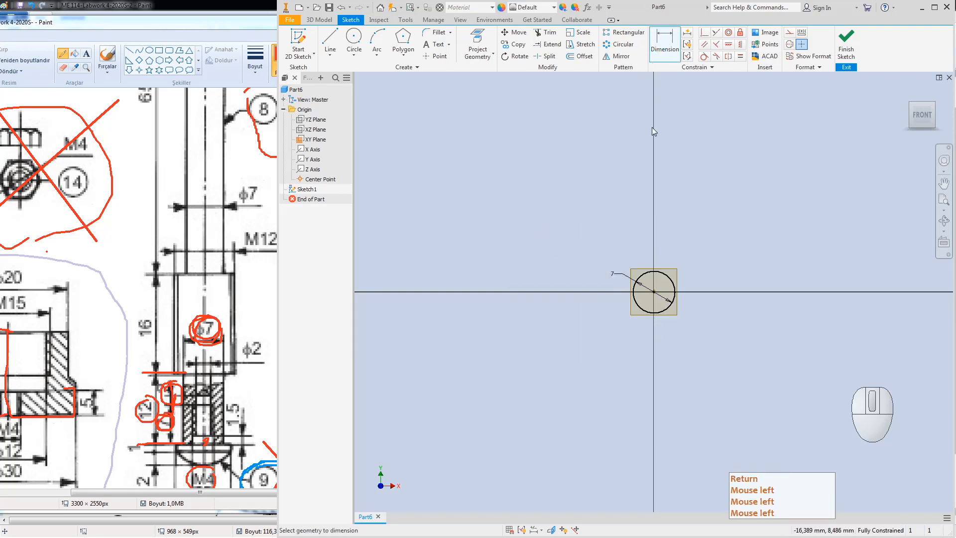
click(846, 39)
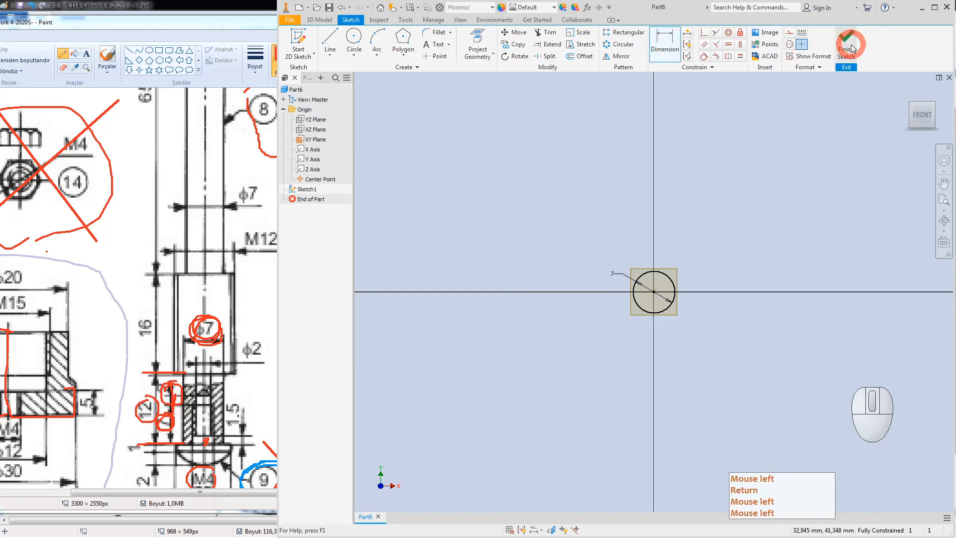
Step: Extrude the 7 mm circle 12 mm in the flipped direction, behind the XY Plane
click(932, 104)
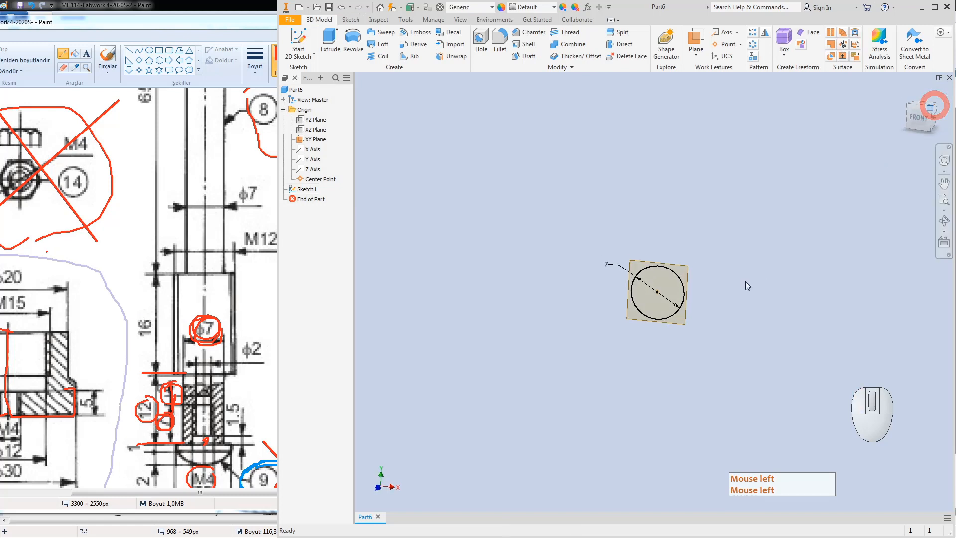
scroll(737, 263, up, 2)
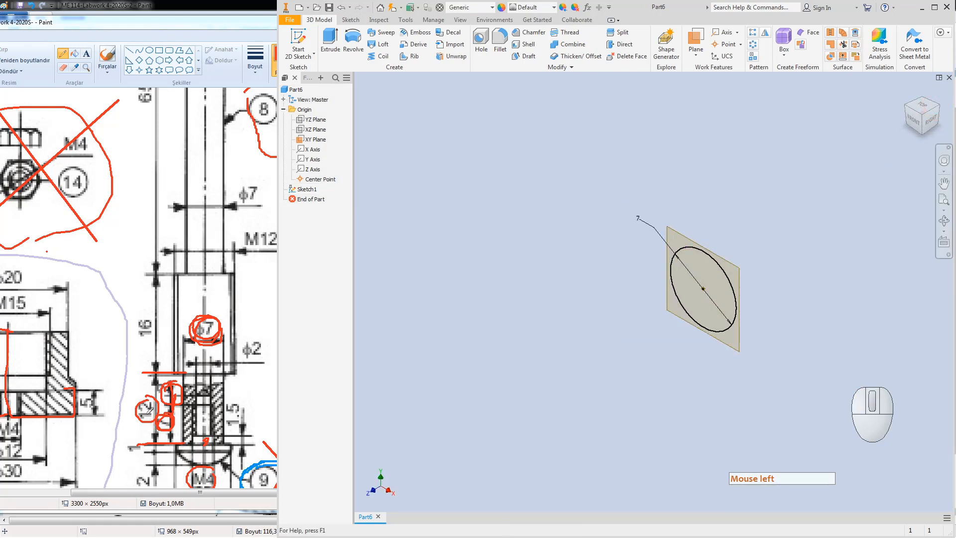
click(330, 37)
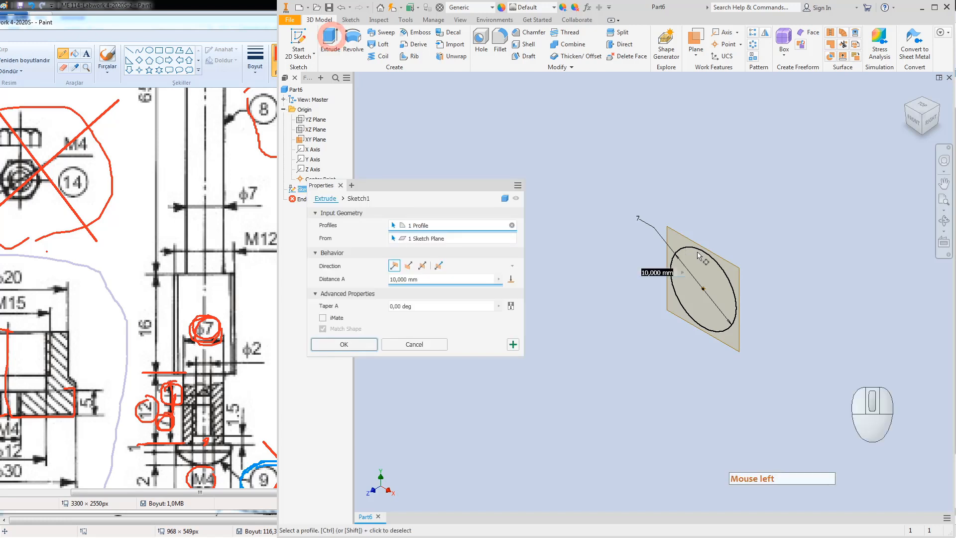
click(409, 265)
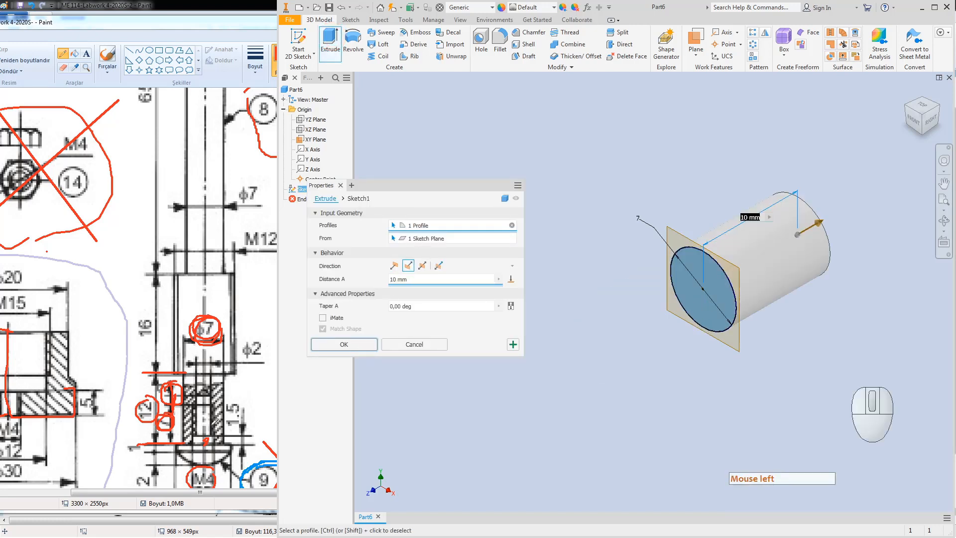
drag(413, 279, 363, 281)
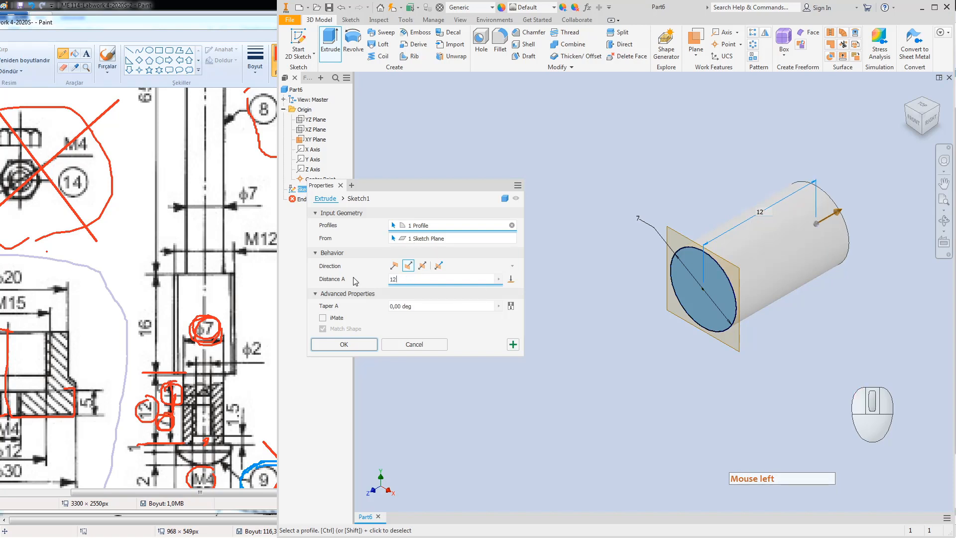
key(Return)
click(343, 344)
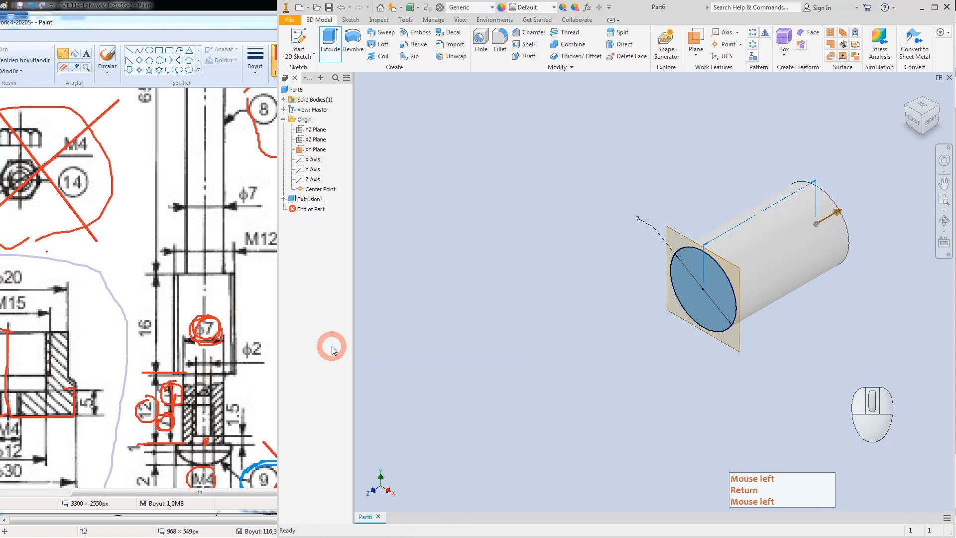
click(453, 162)
Step: Place a tapped M4x0.7 hole at the centre of the cylinder's end face on the XY Plane, with an angled drill point
click(481, 38)
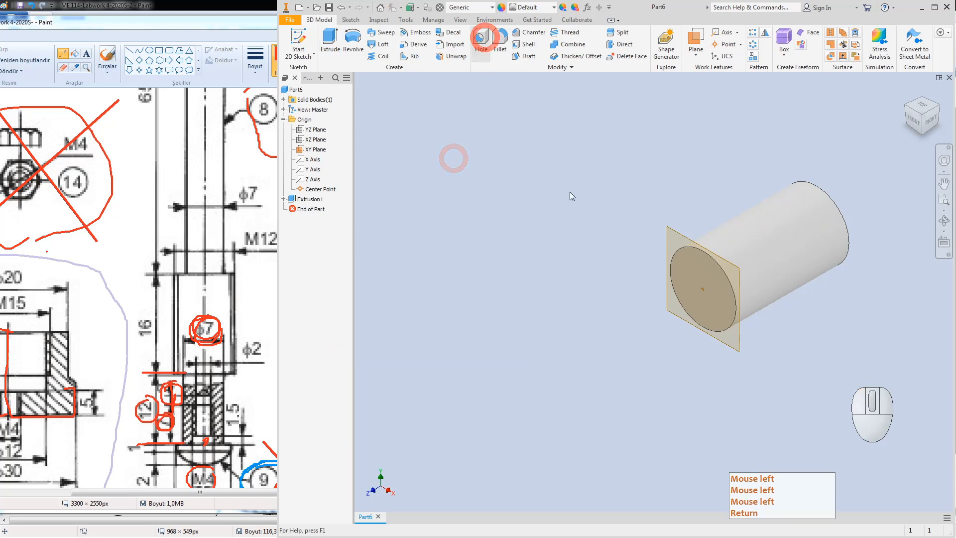
click(703, 288)
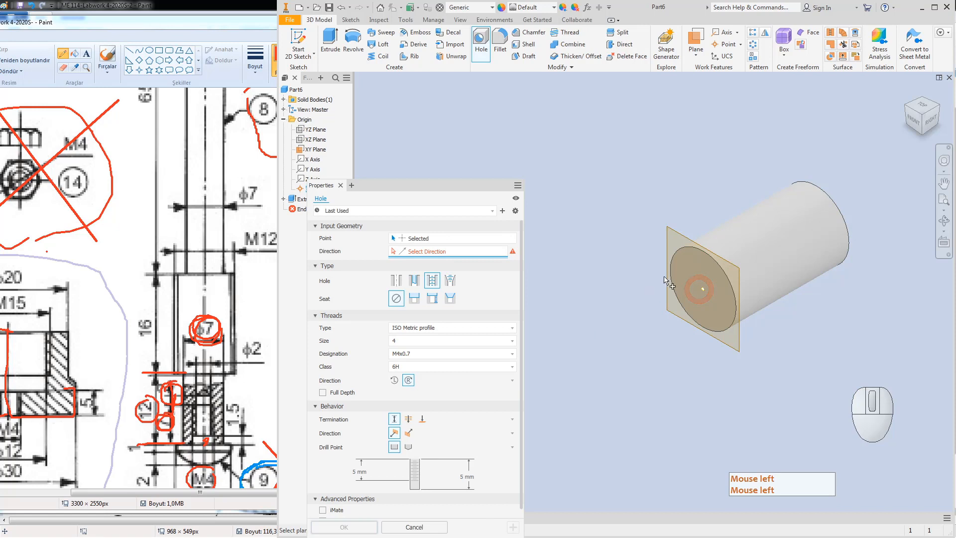
click(690, 265)
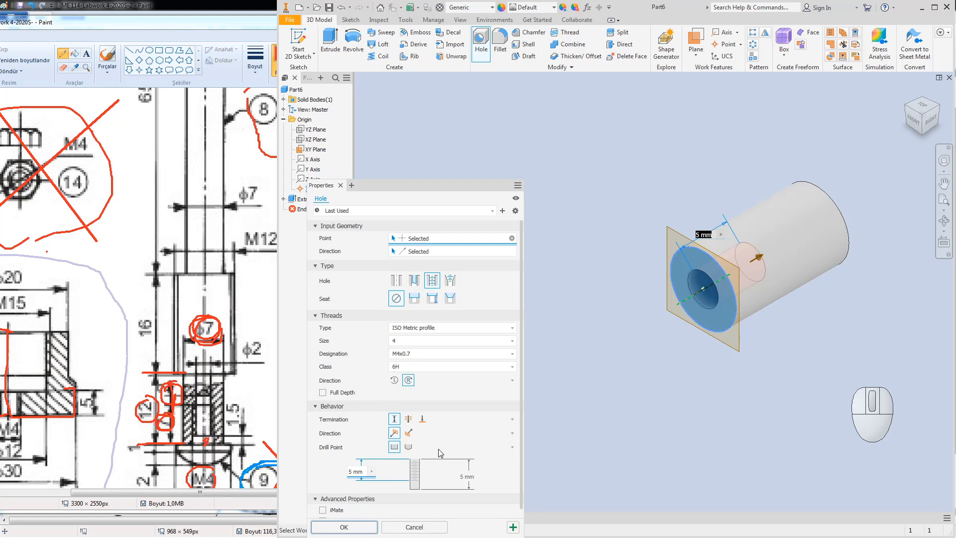
click(409, 446)
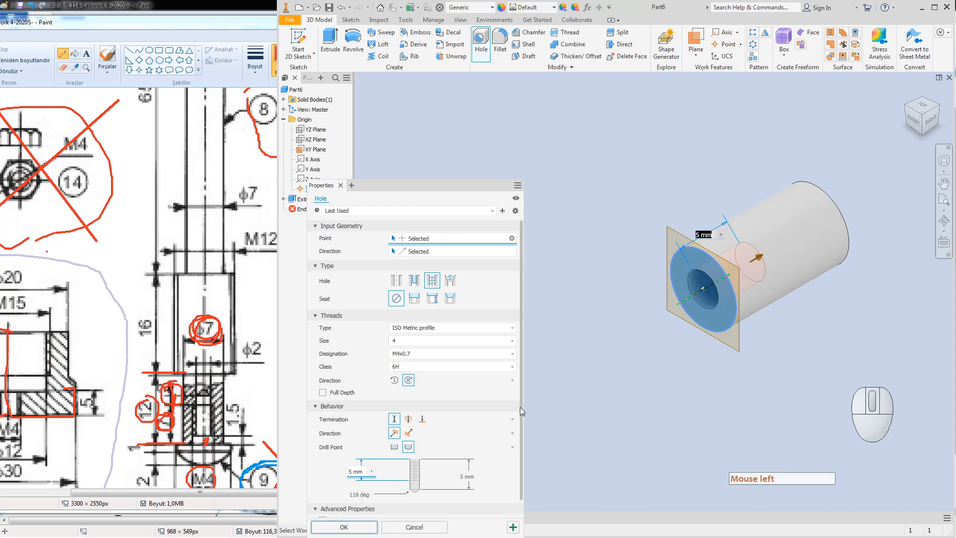
drag(520, 407, 521, 426)
Step: Switch to Paint and mark the conical tip of the M4 hole on the reference drawing
click(209, 381)
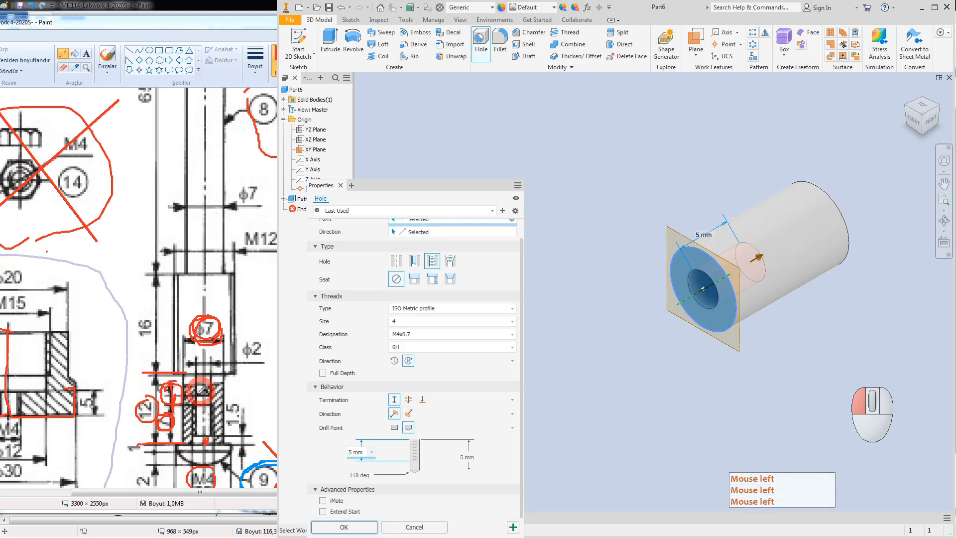
drag(207, 383, 196, 396)
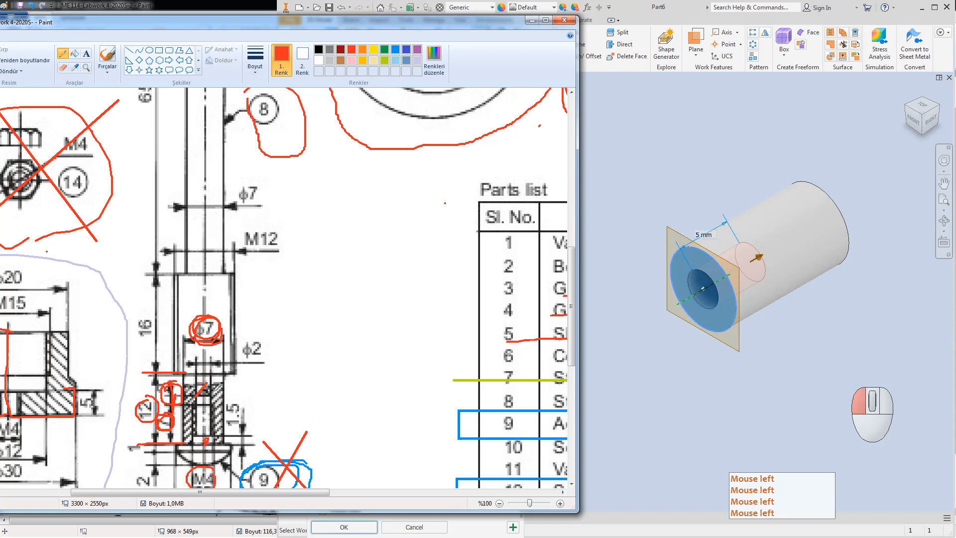
click(646, 15)
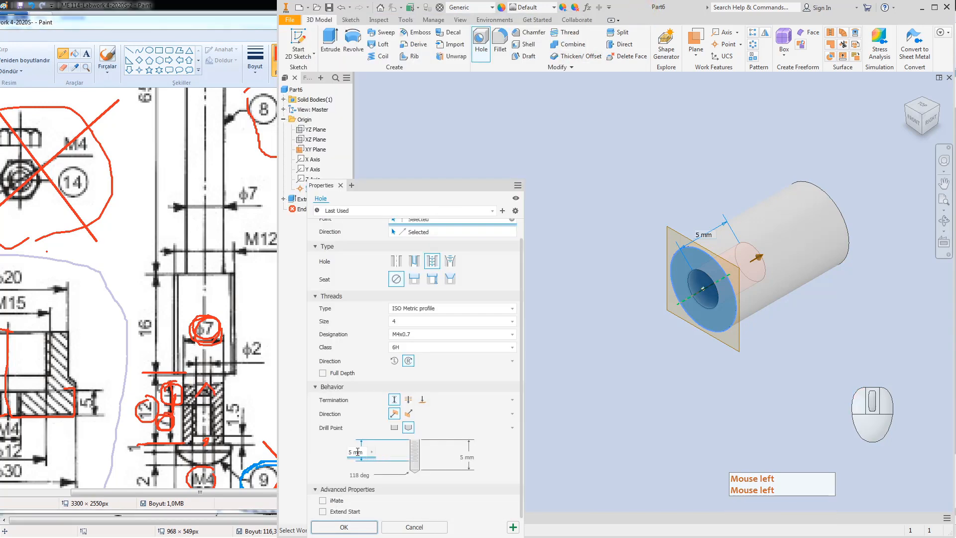
Step: Set the tapped hole's thread depth to 7 mm and its drill depth to 9 mm, and create it
click(311, 450)
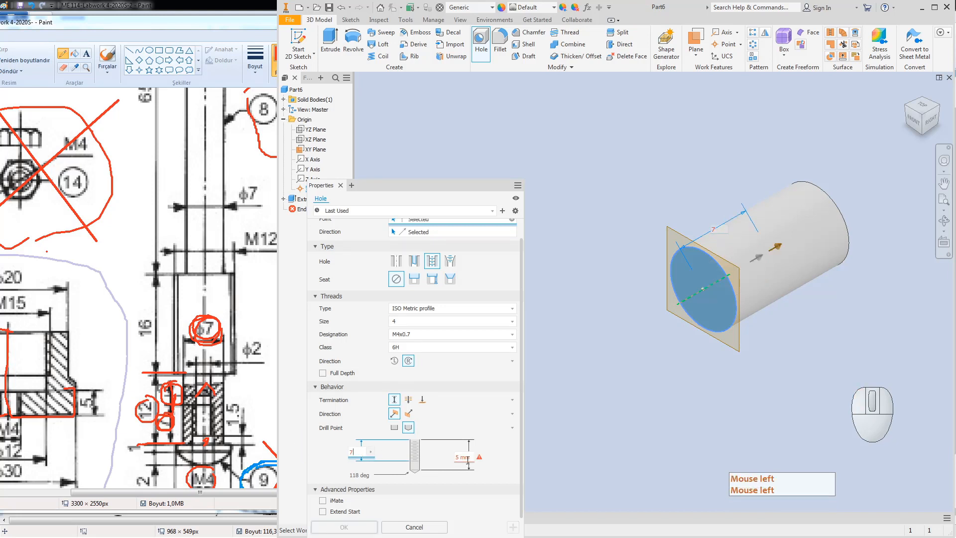
click(468, 458)
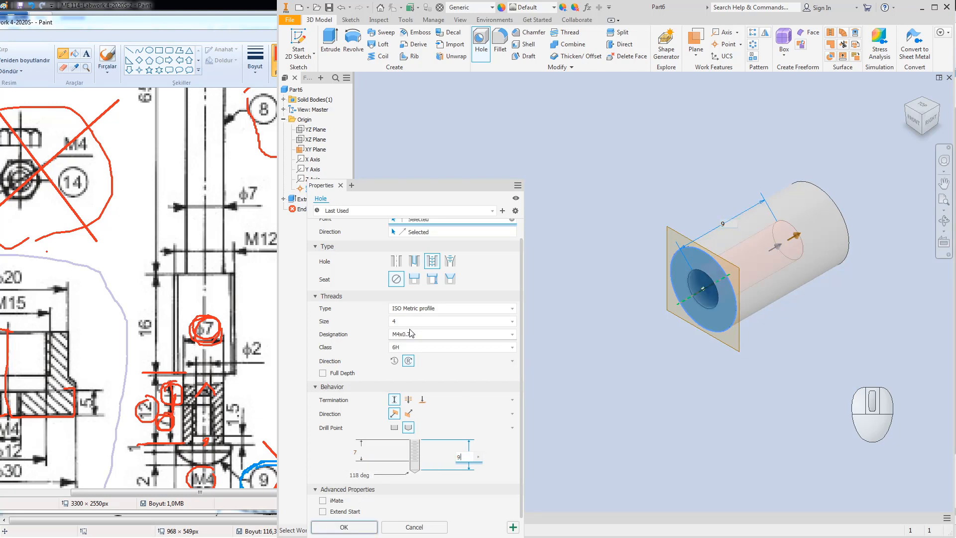
click(343, 527)
click(586, 245)
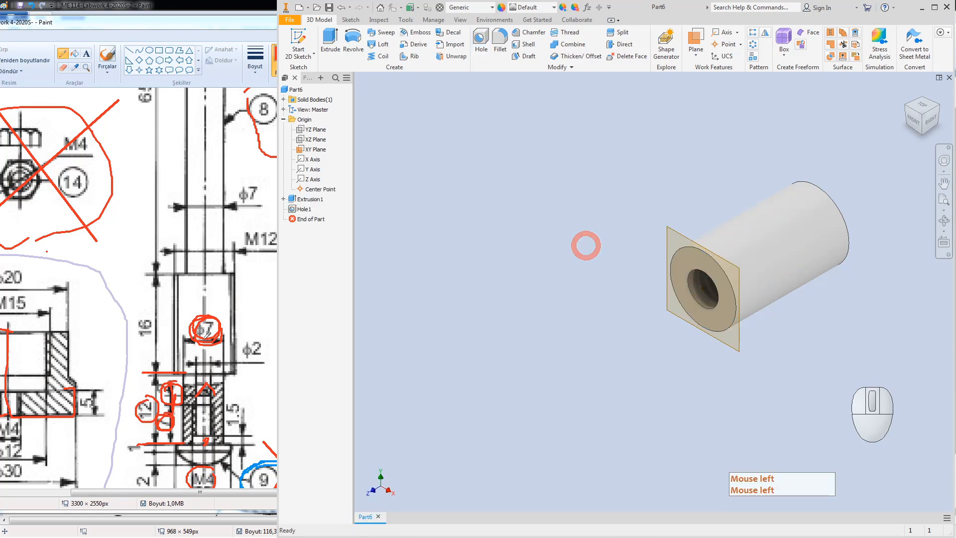
Step: In the Paint drawing, circle the threaded section above the 12 mm end along with its M12 and 16 dimensions, and return to Inventor
mouse_move(177, 268)
mouse_down()
mouse_move(148, 338)
mouse_move(213, 383)
mouse_move(242, 256)
mouse_up()
drag(160, 267, 142, 304)
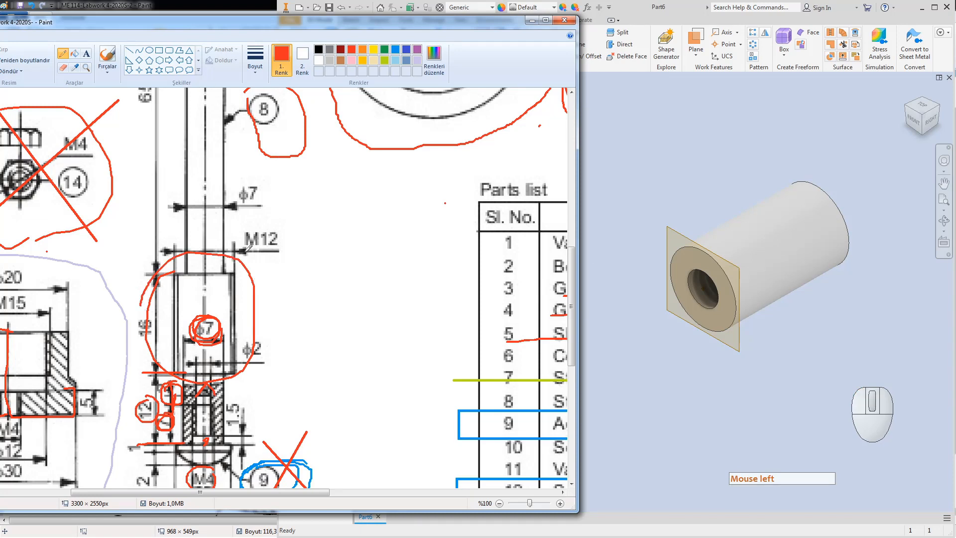
mouse_move(247, 237)
mouse_down()
mouse_move(247, 245)
mouse_move(288, 234)
mouse_move(240, 232)
mouse_move(238, 243)
mouse_up()
mouse_move(164, 299)
mouse_down()
mouse_move(127, 327)
mouse_move(162, 321)
mouse_move(135, 311)
mouse_up()
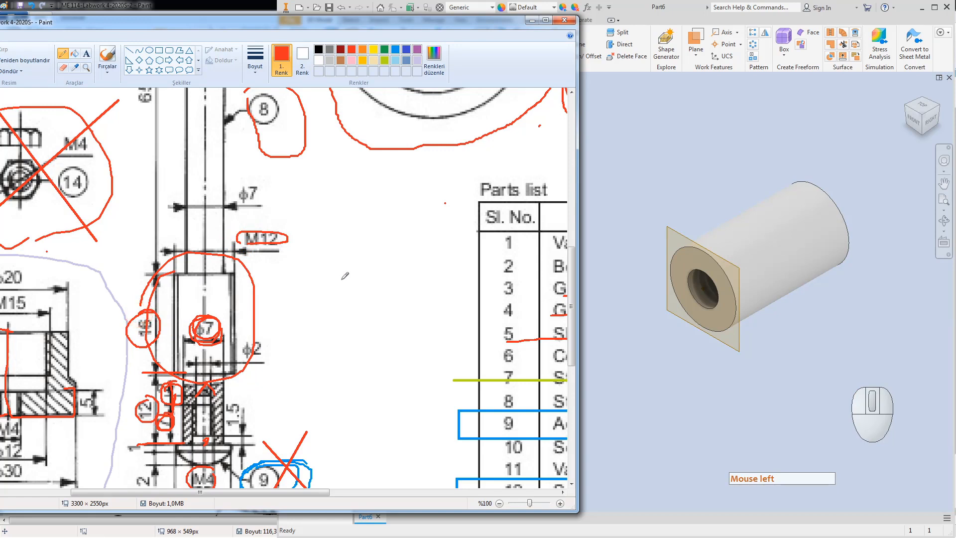
click(653, 185)
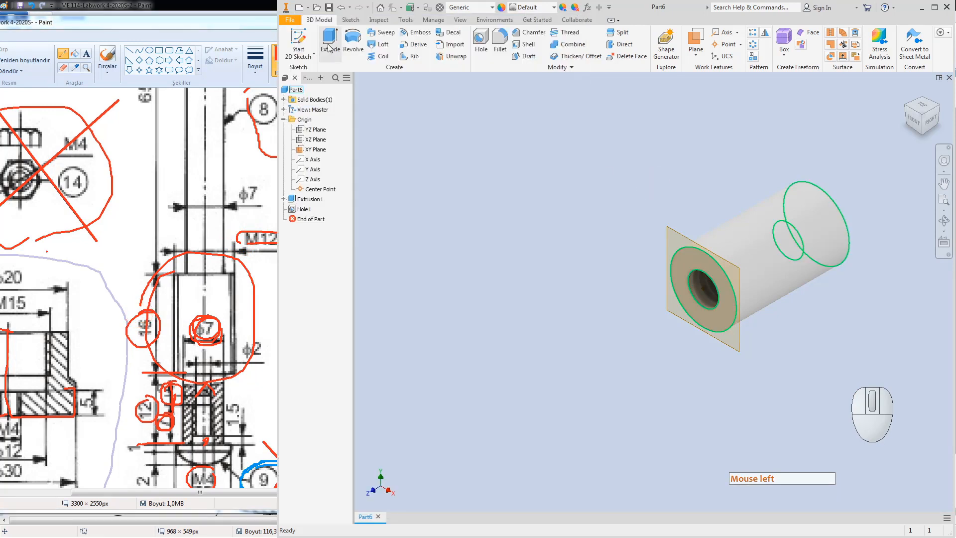
Step: Sketch a circle about 11.5 mm in diameter, centred on the origin, on the cylinder's end face opposite the tapped hole
click(937, 107)
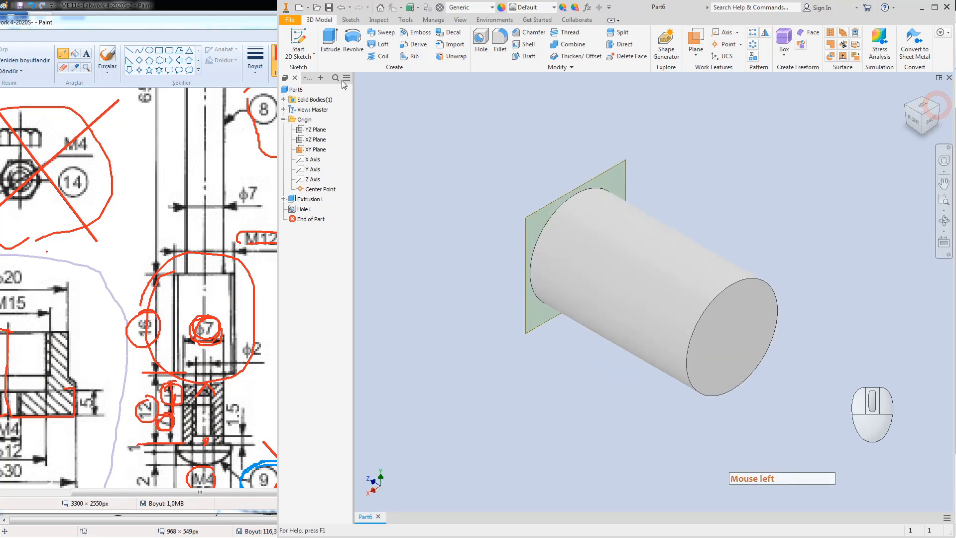
click(299, 41)
click(716, 350)
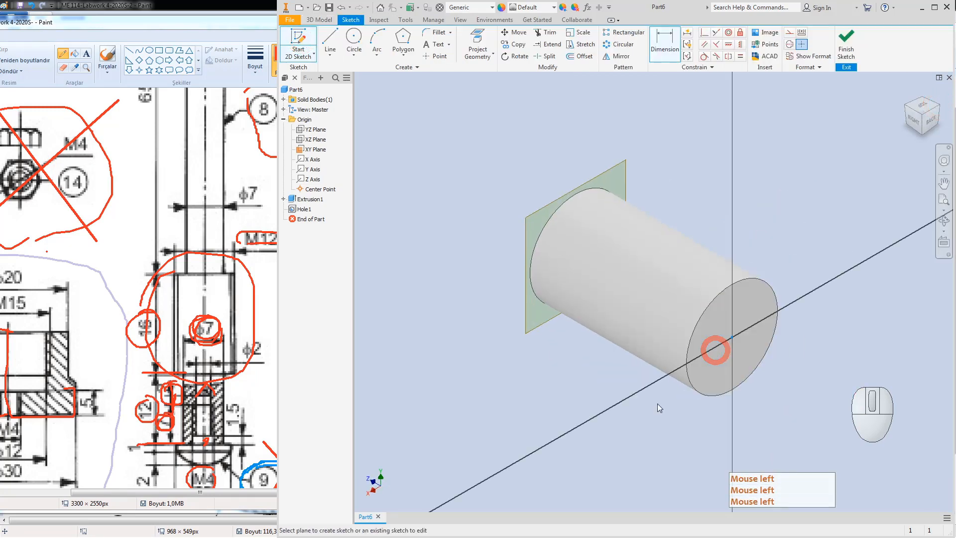
click(353, 37)
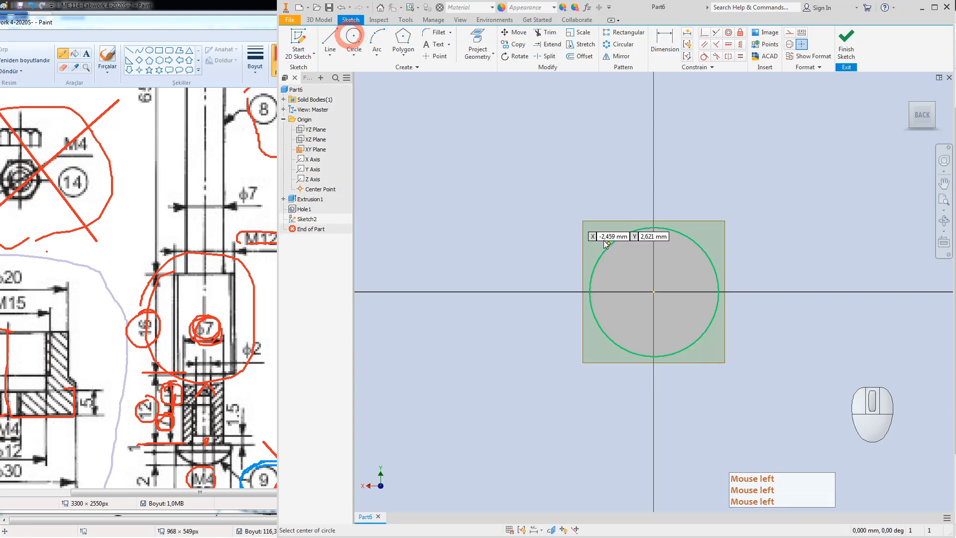
click(654, 291)
click(757, 312)
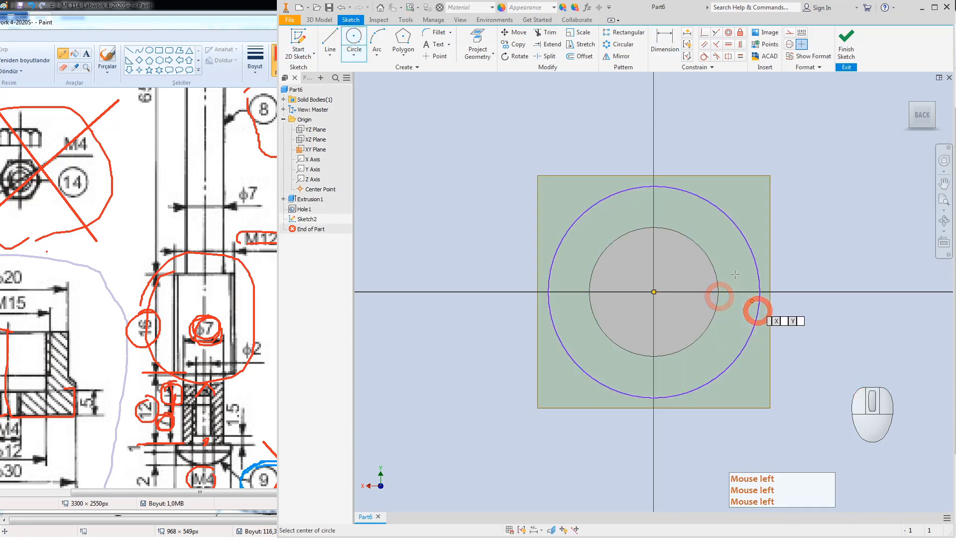
Step: Dimension the new circle's diameter as 12 mm and finish the sketch
click(664, 41)
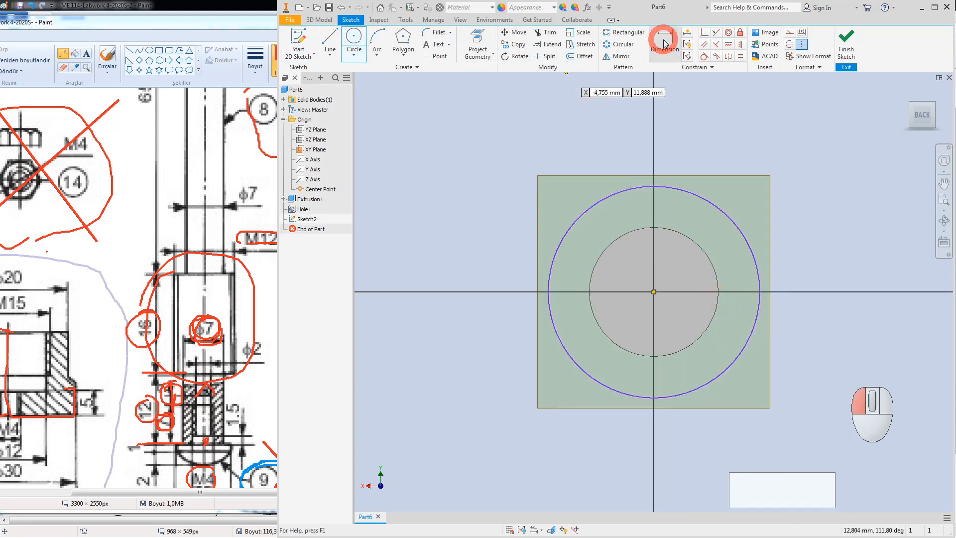
click(597, 212)
click(524, 198)
text(1)
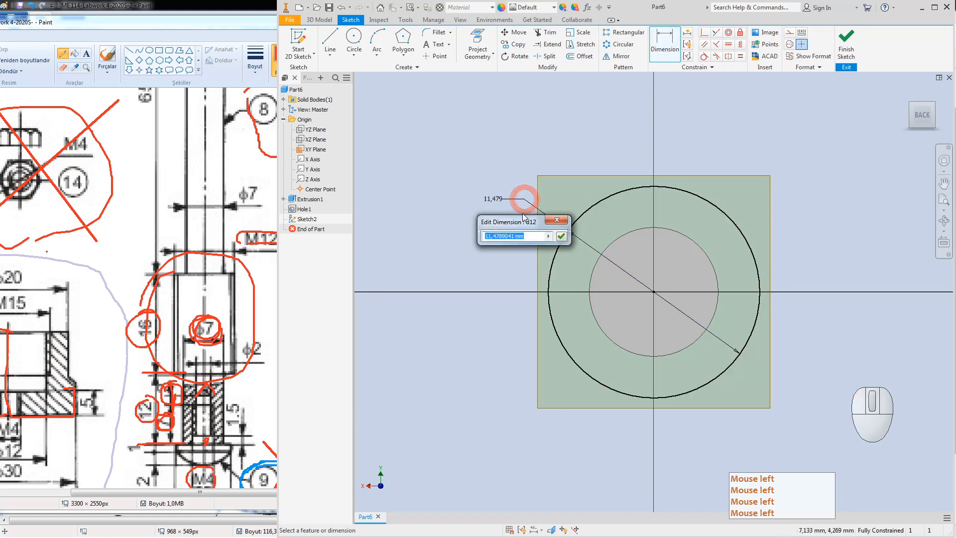
text(2)
key(Return)
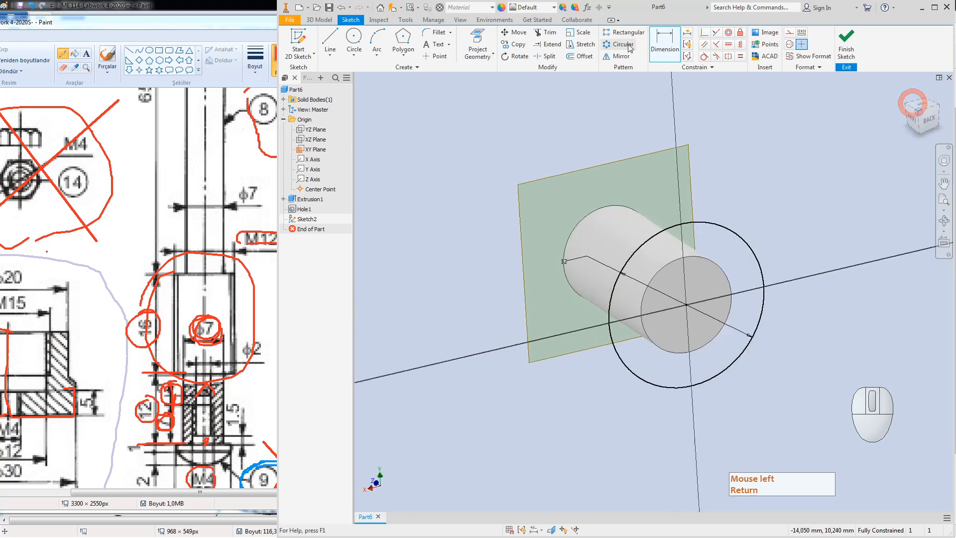
click(846, 42)
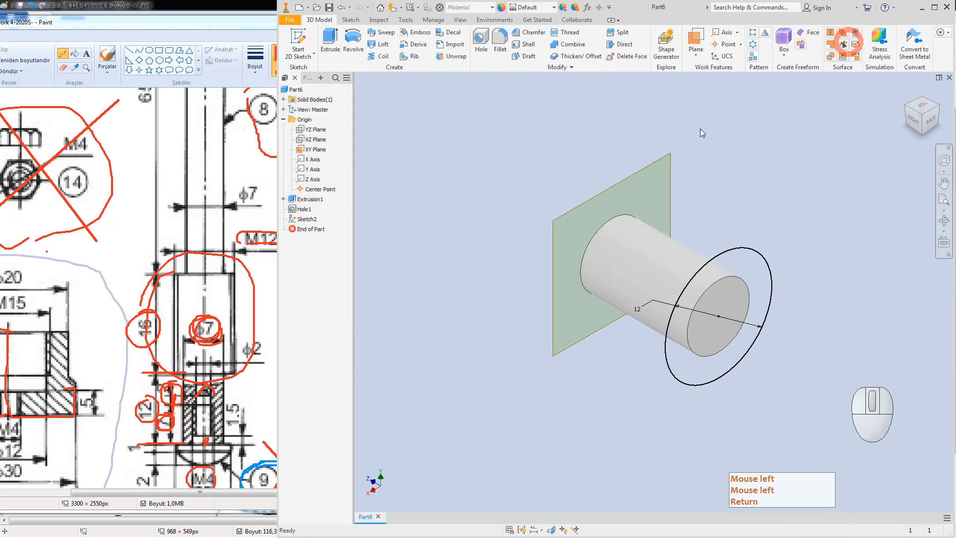
Step: Extrude the 12 mm circle 16 mm outward from the end face, joined to the existing cylinder
click(330, 40)
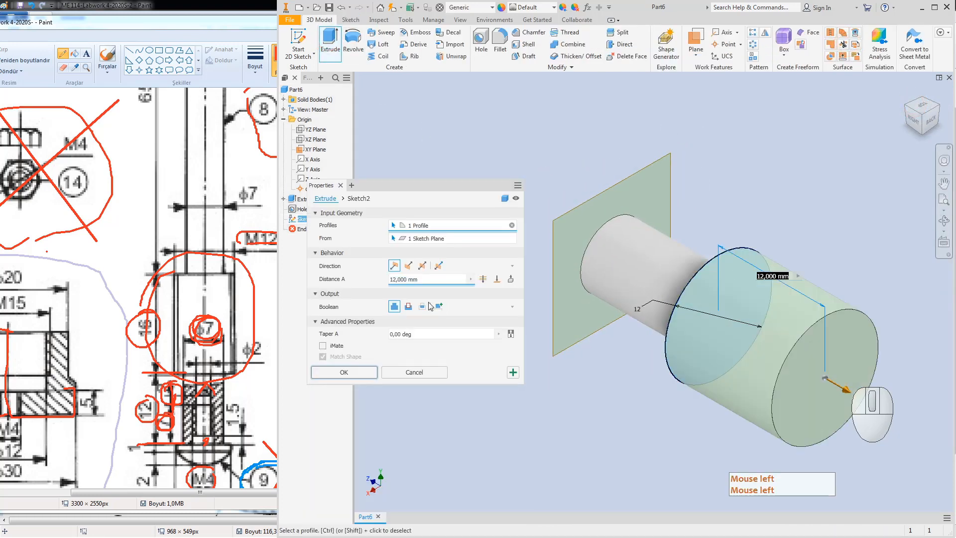
click(427, 279)
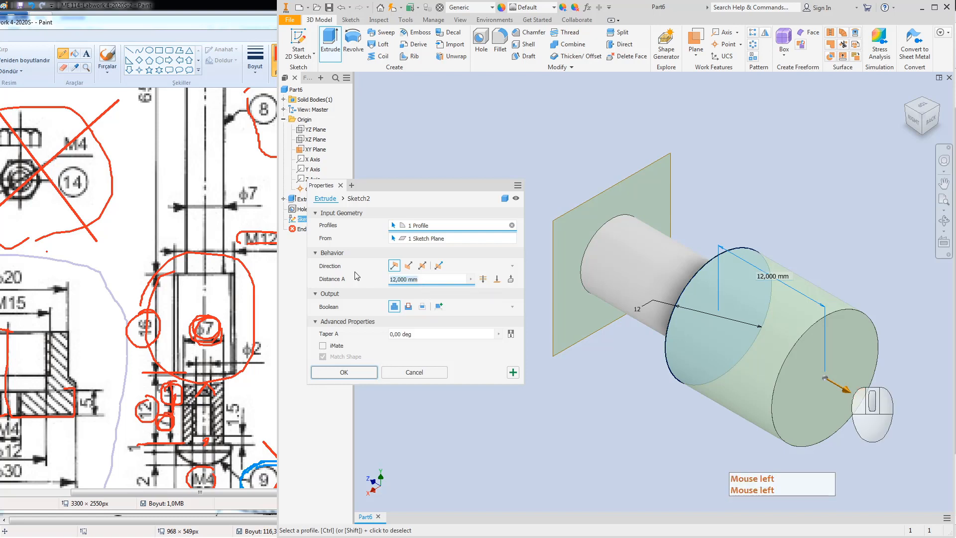
text(16)
key(Return)
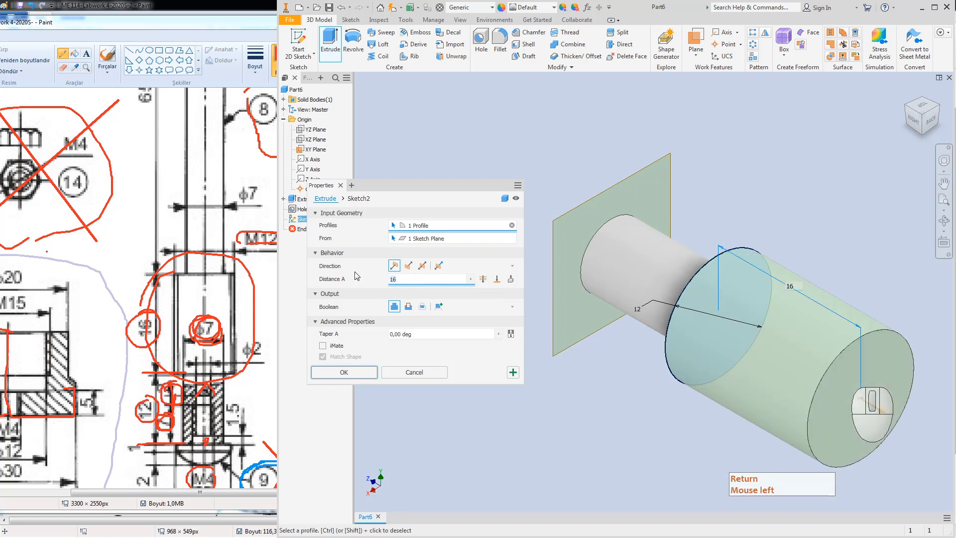
click(354, 371)
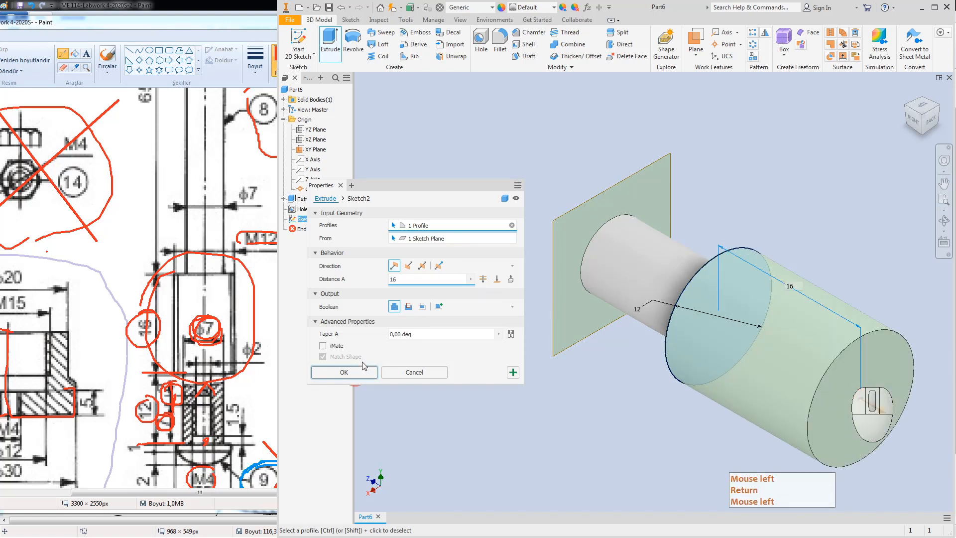
Step: Add an ISO Metric profile M12x1.75 thread over the full length of the 12 mm cylinder
click(569, 32)
click(771, 277)
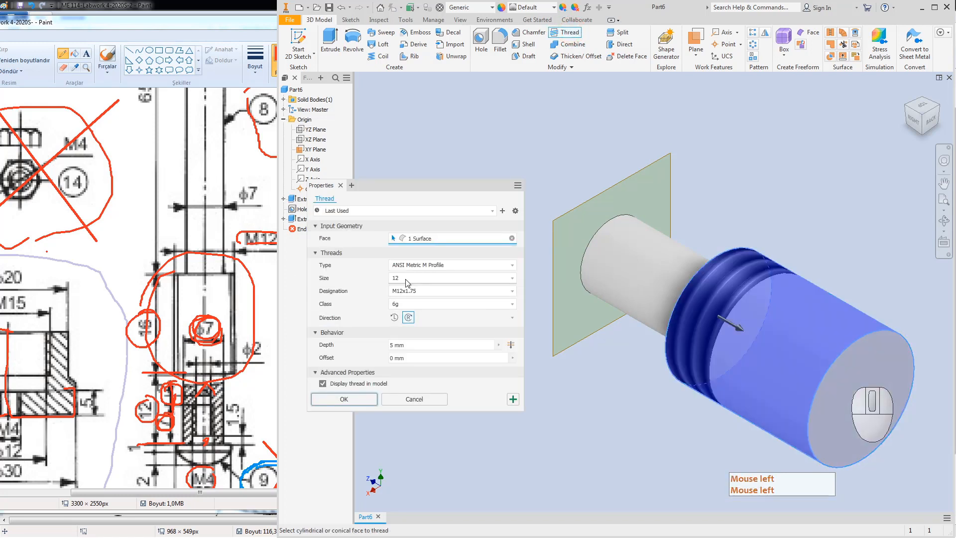
click(409, 265)
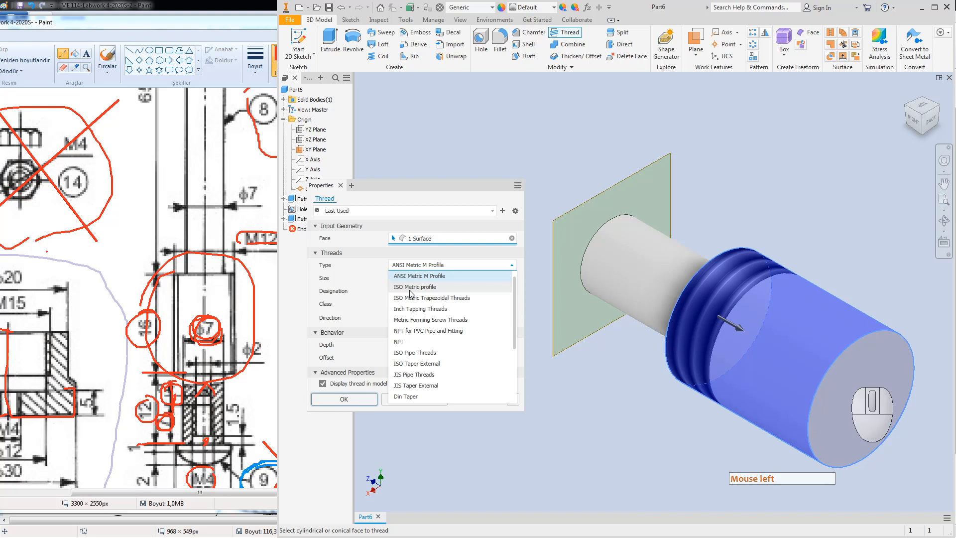
click(410, 288)
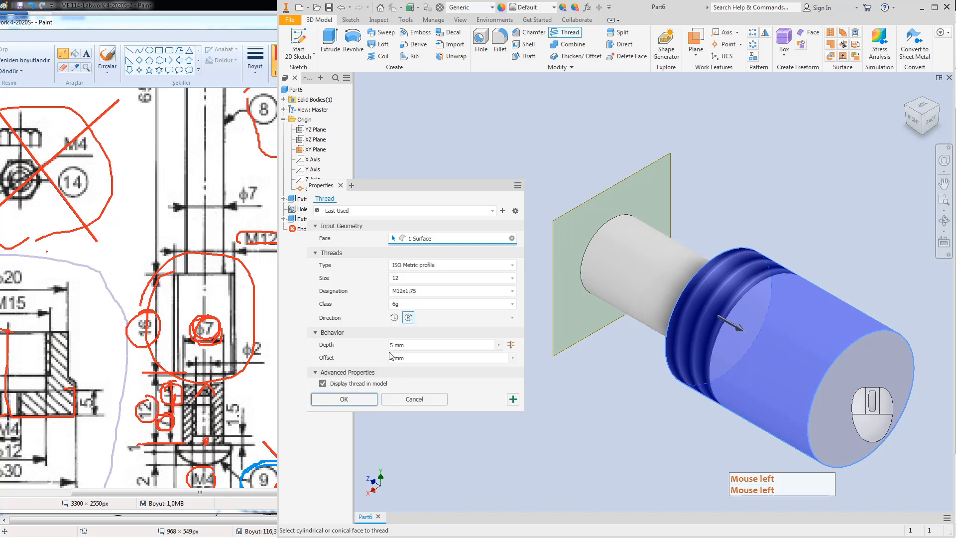
click(511, 344)
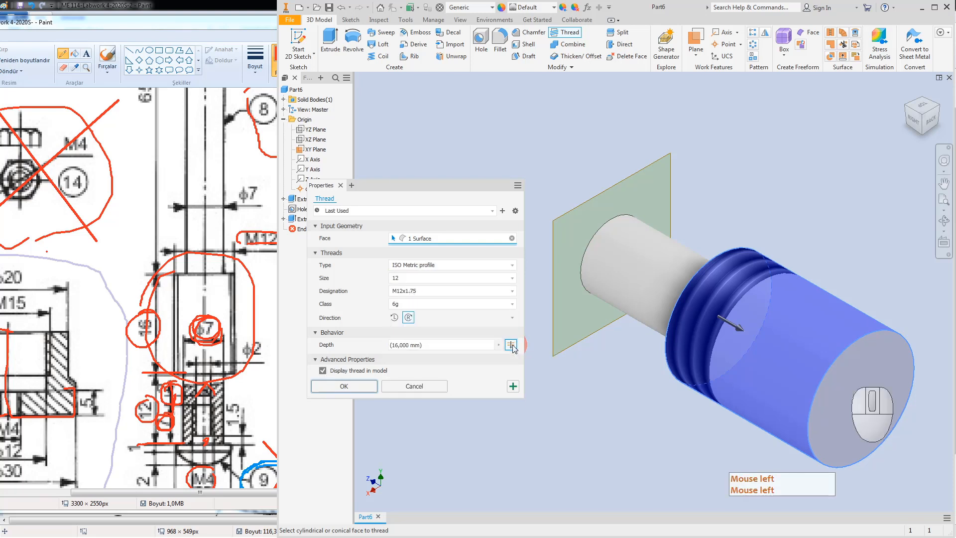
click(346, 385)
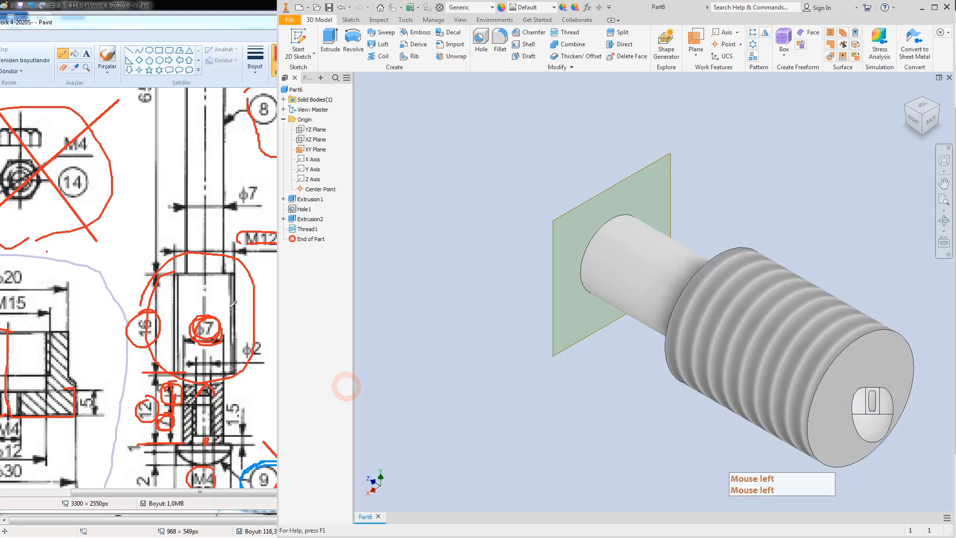
Step: Switch to Paint, circle the ϕ7 and 65 dimensions of part 8's shaft, and return to Inventor
click(209, 292)
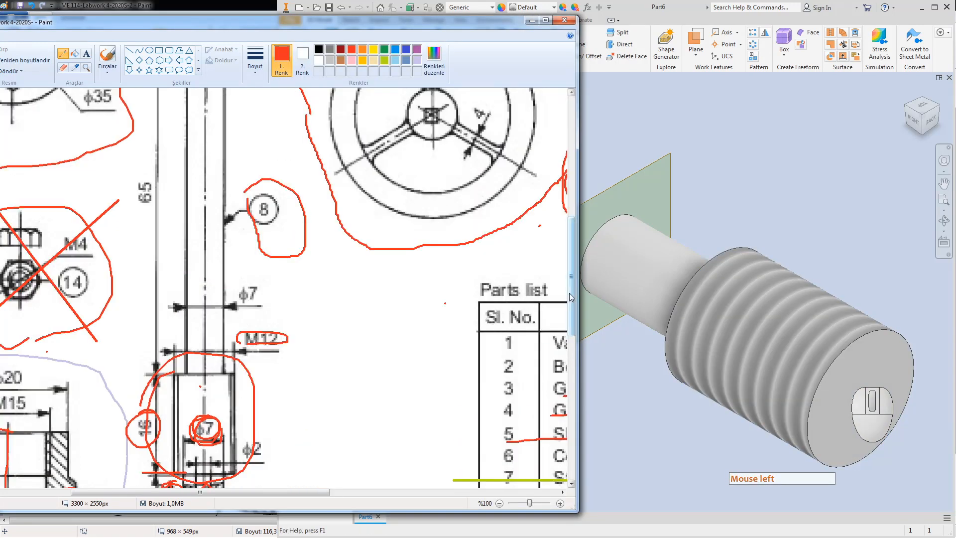
drag(570, 290, 571, 293)
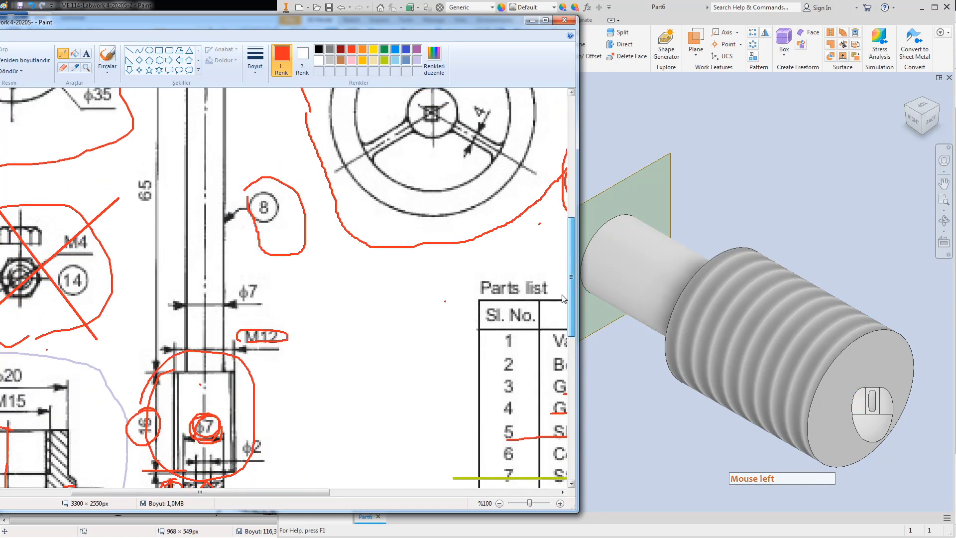
click(236, 286)
mouse_move(236, 286)
mouse_down()
mouse_move(268, 293)
mouse_move(234, 286)
mouse_up()
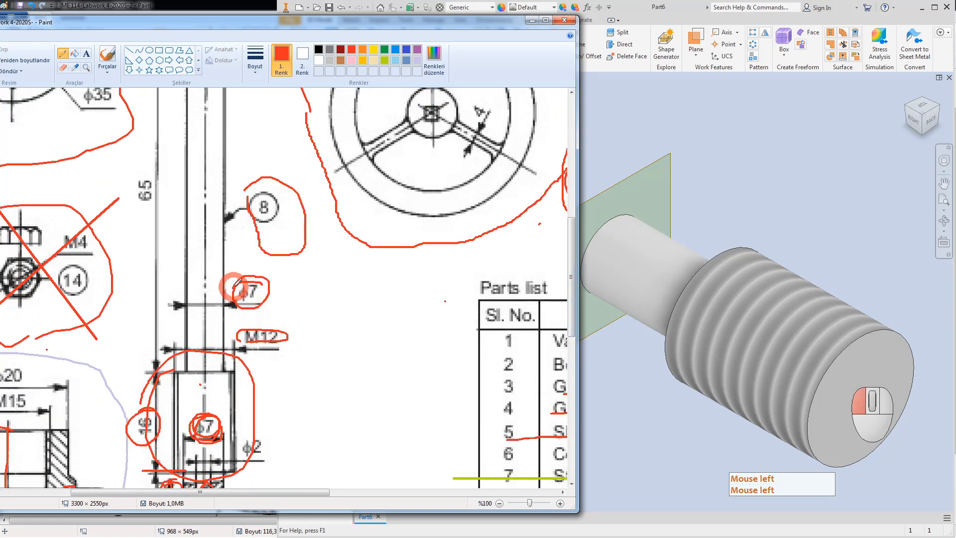
mouse_move(148, 175)
mouse_down()
mouse_move(139, 216)
mouse_move(152, 173)
mouse_up()
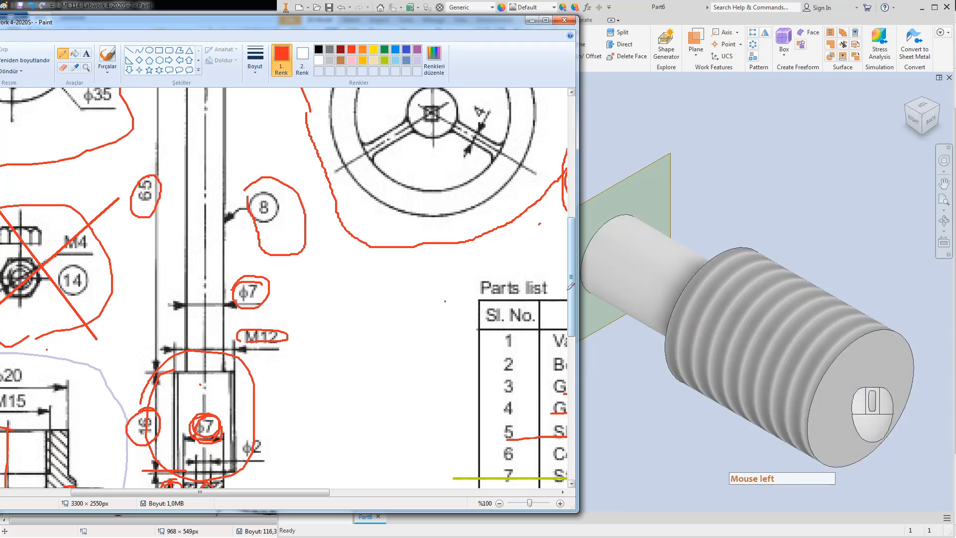
drag(570, 296, 559, 243)
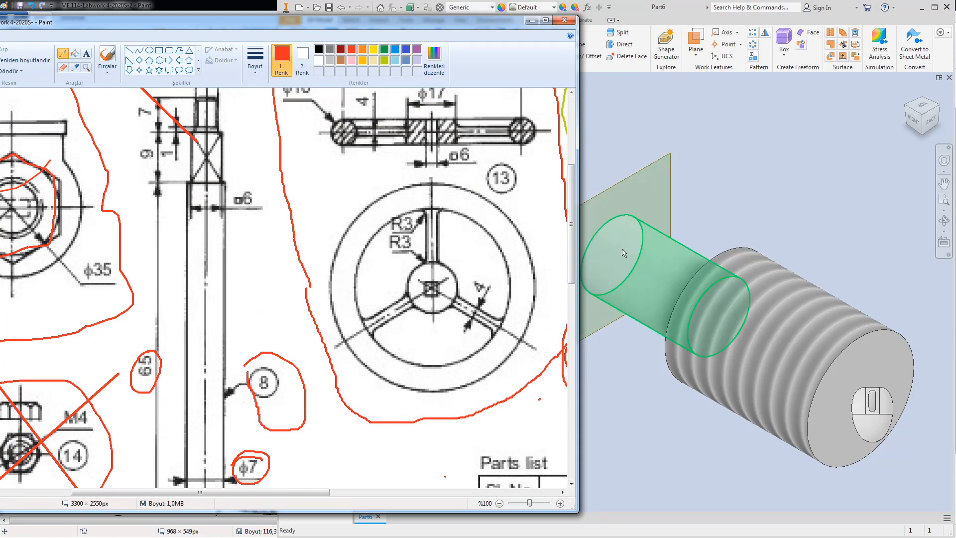
drag(575, 251, 572, 288)
click(783, 192)
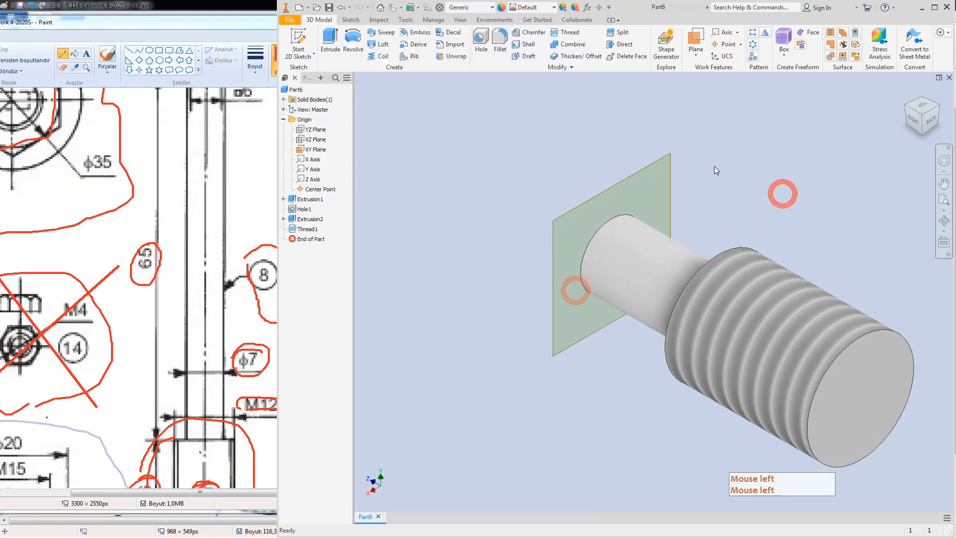
Step: Sketch a circle about 6.3 mm in diameter at the centre of the threaded section's free end face
click(295, 42)
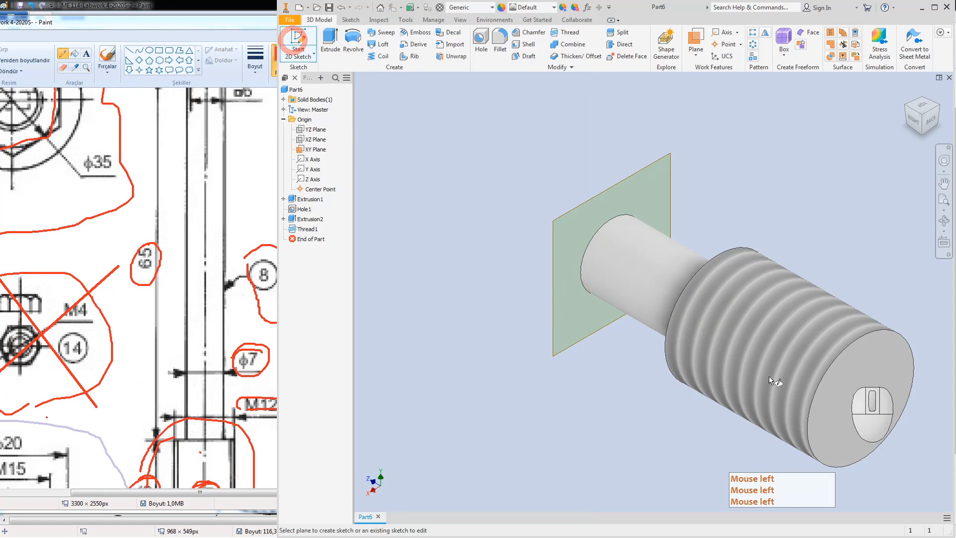
click(837, 369)
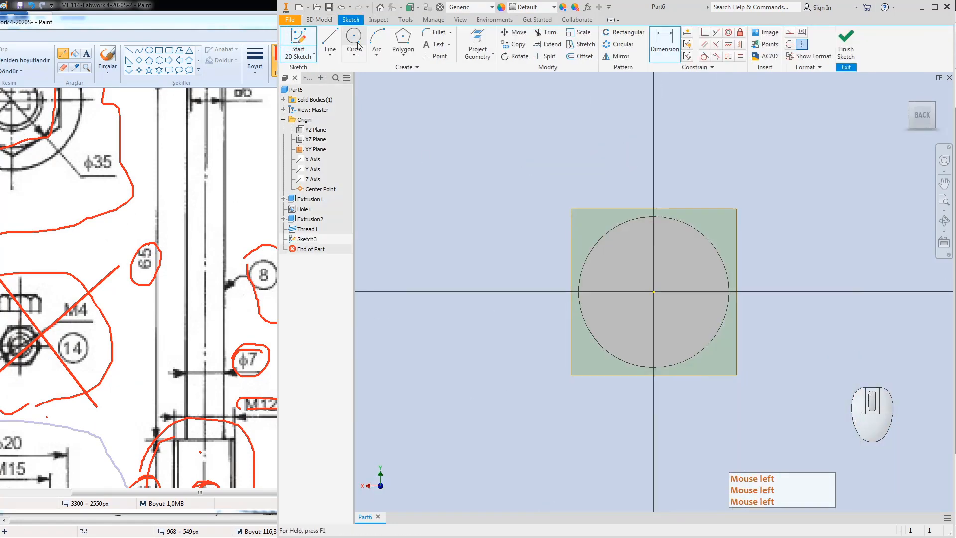
click(354, 37)
click(654, 292)
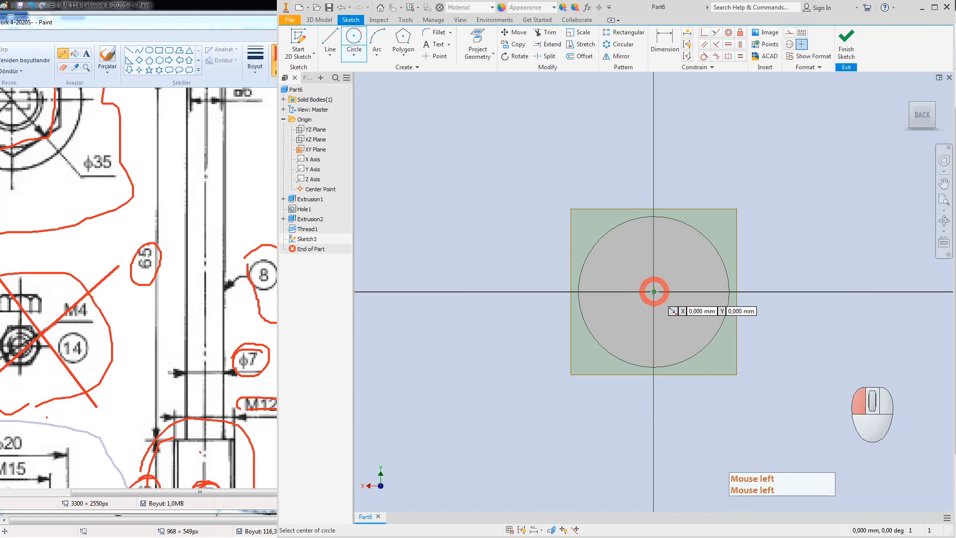
click(628, 322)
click(571, 369)
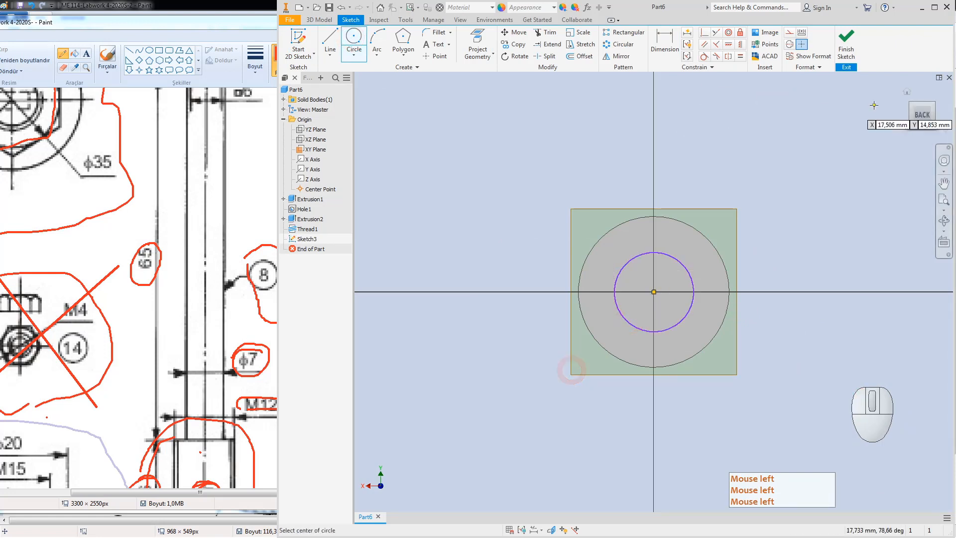
Step: Dimension the shaft circle's diameter as 7 mm and finish the sketch
click(914, 108)
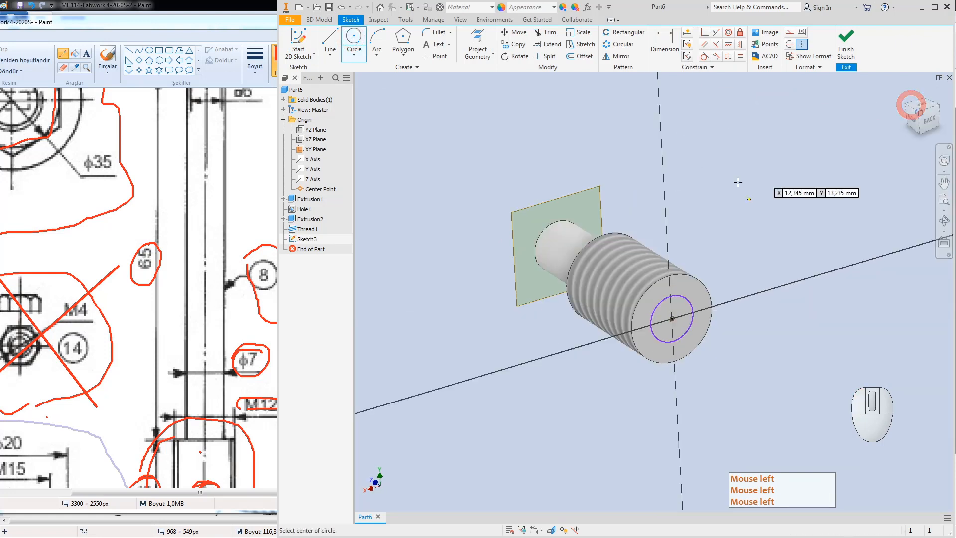
click(664, 44)
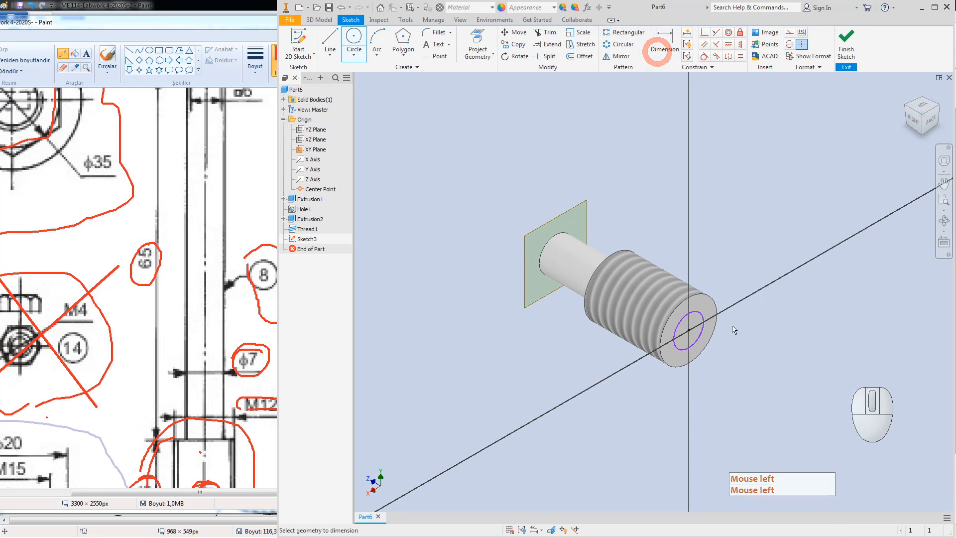
click(704, 314)
click(714, 249)
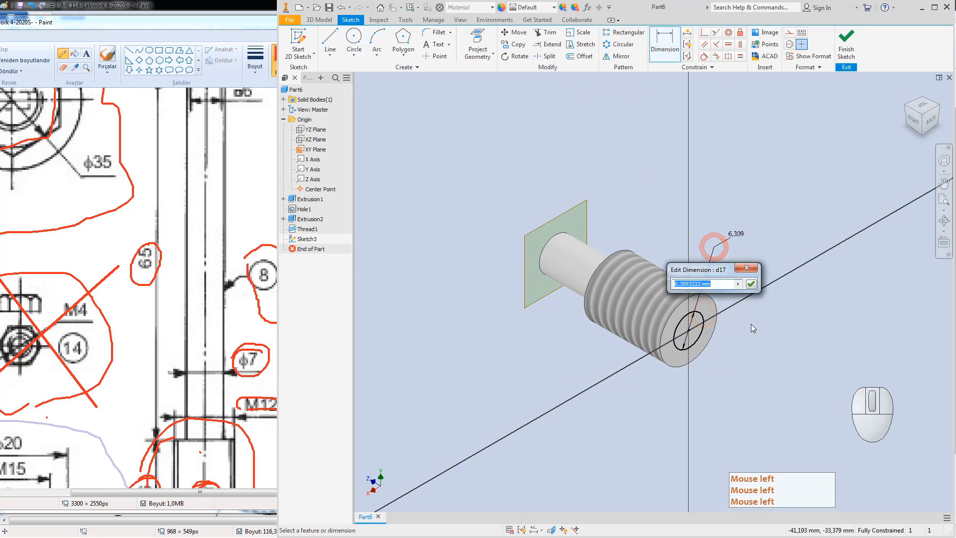
text(7)
key(Return)
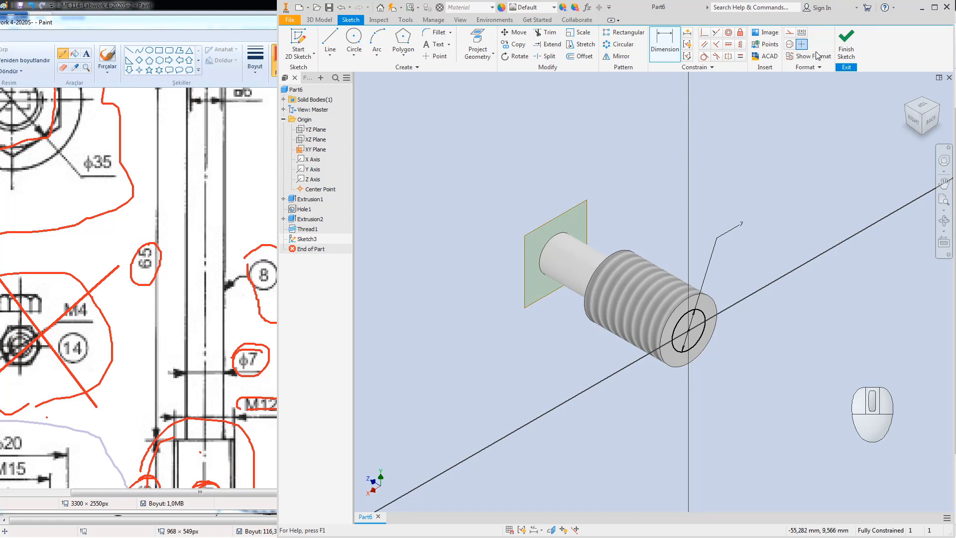
click(848, 43)
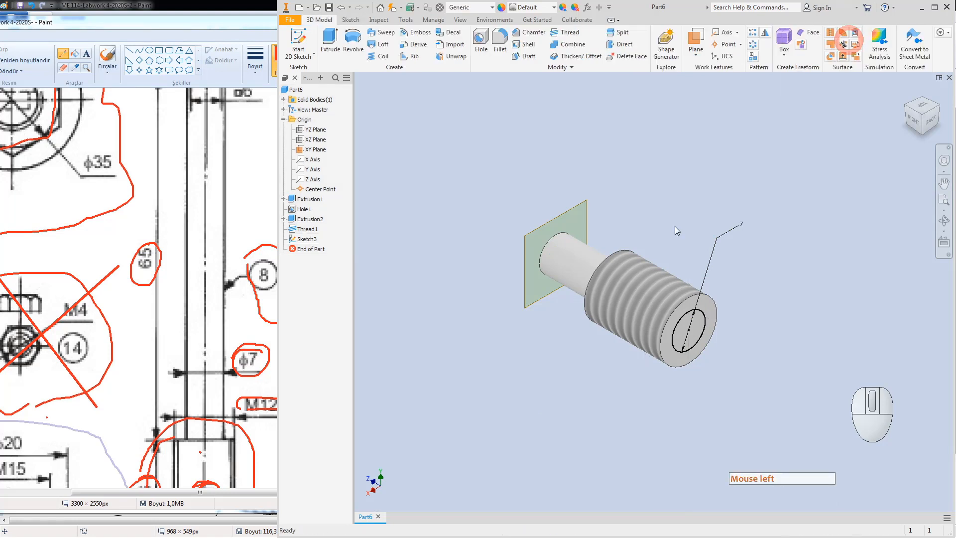
Step: Extrude the 7 mm circle outward by 65 mm from the threaded section, joined to the body
click(330, 39)
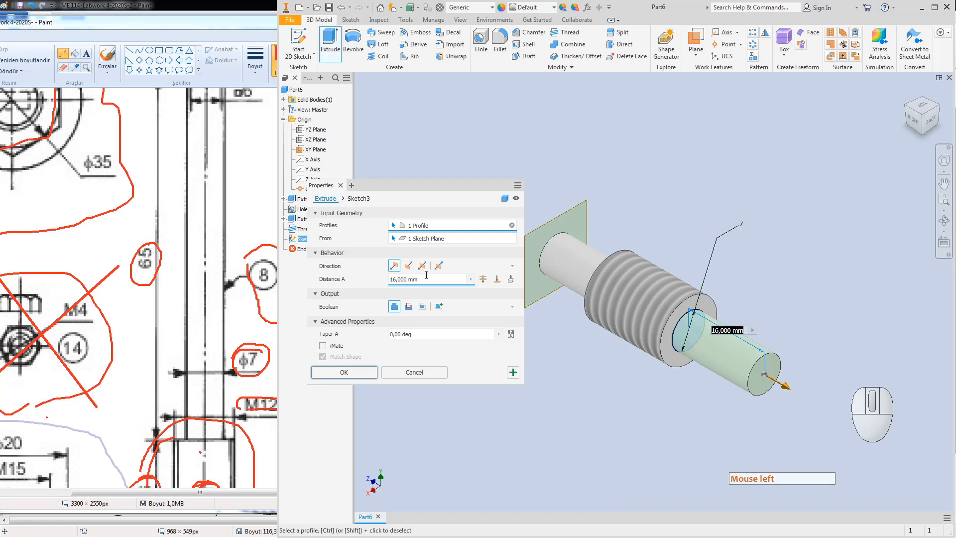
click(422, 279)
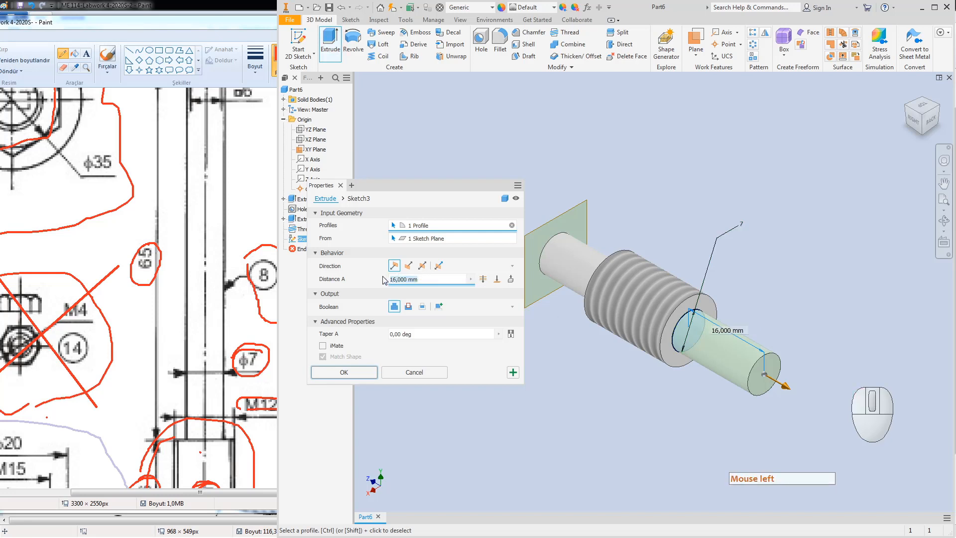
key(Return)
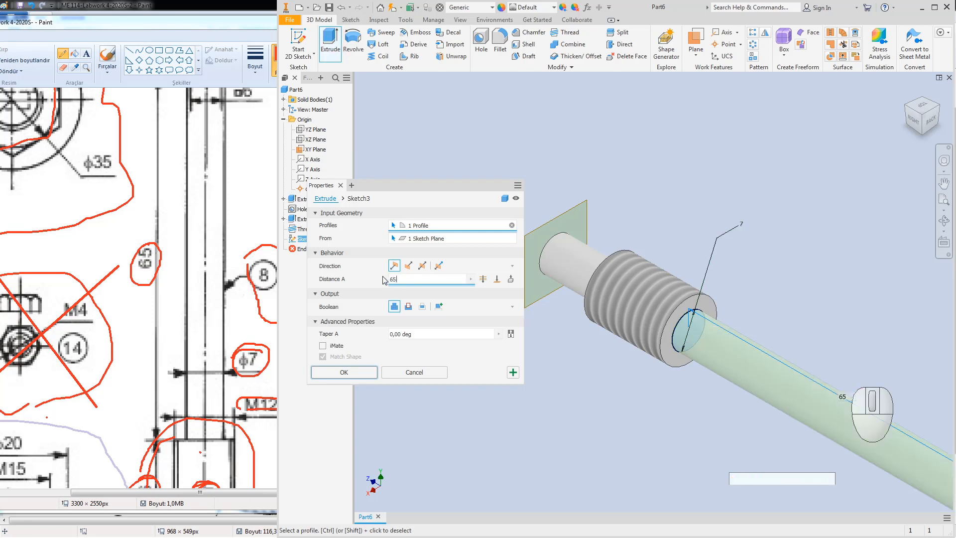
click(343, 372)
scroll(755, 279, down, 5)
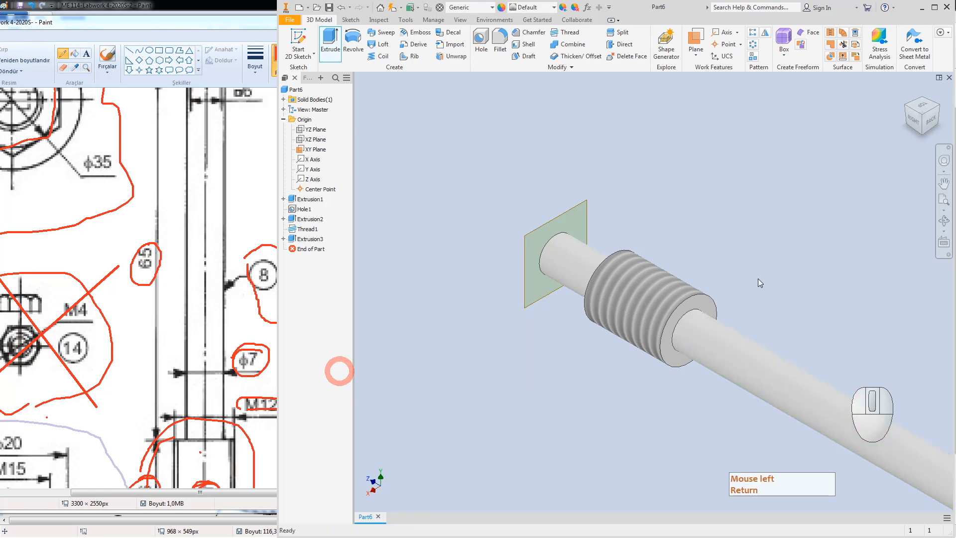
middle_drag(774, 294, 654, 276)
Step: Switch to Paint, circle the square section above part 8's 65 mm shaft, and undo the markings
click(259, 328)
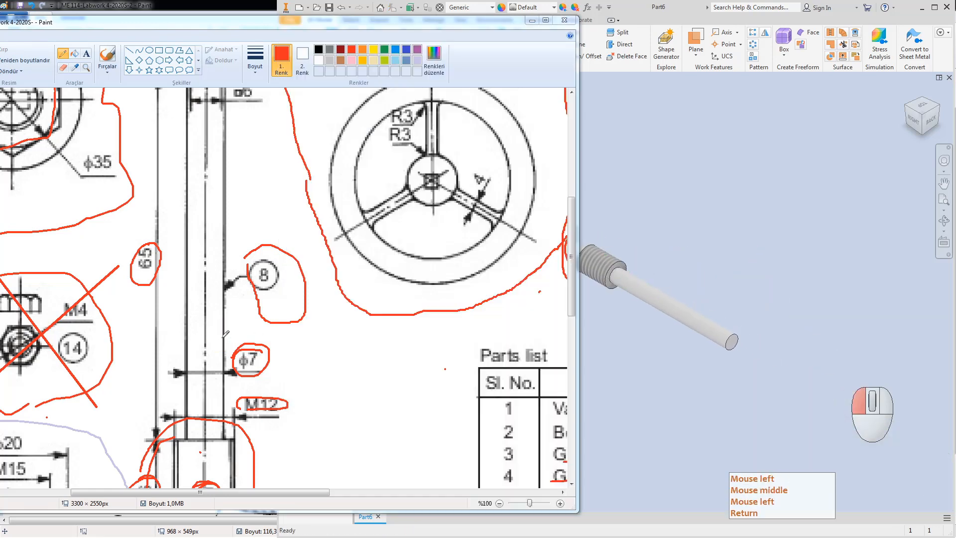
drag(569, 294, 570, 251)
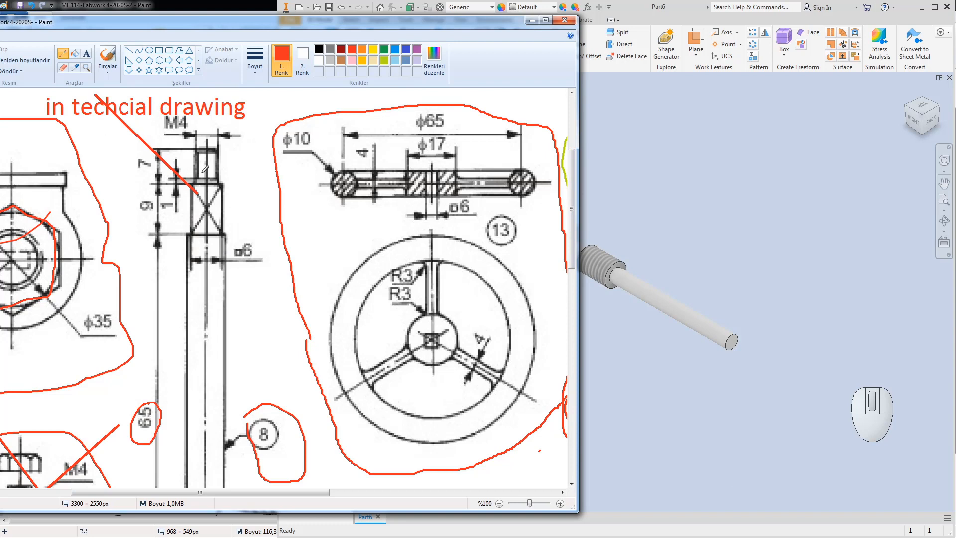
mouse_move(192, 177)
mouse_down()
mouse_move(238, 180)
mouse_move(249, 219)
mouse_move(219, 233)
mouse_move(169, 209)
mouse_move(194, 179)
mouse_move(234, 187)
mouse_move(241, 228)
mouse_move(172, 230)
mouse_move(187, 192)
mouse_move(204, 207)
mouse_move(192, 226)
mouse_move(209, 219)
mouse_move(221, 234)
mouse_up()
key(ctrl+z)
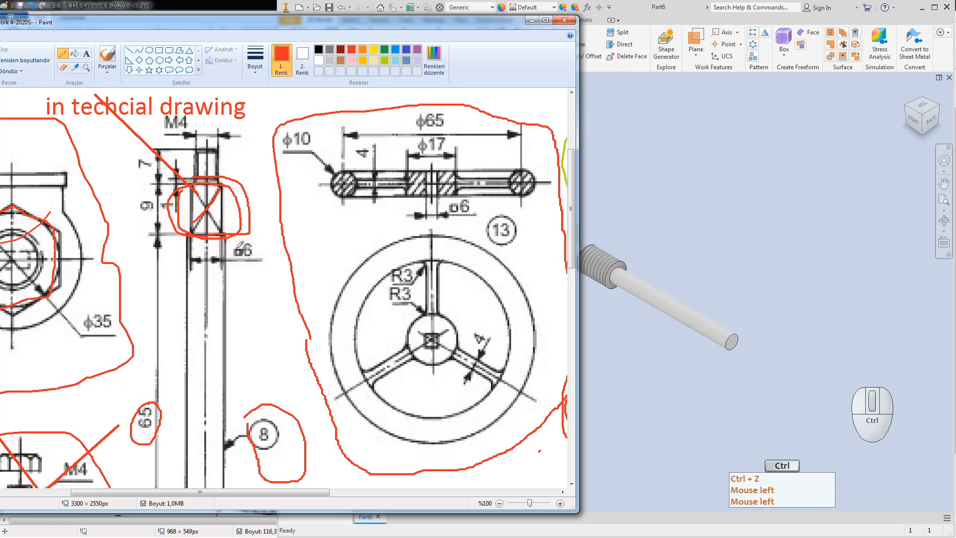
key(ctrl+z)
key(ctrl+z)
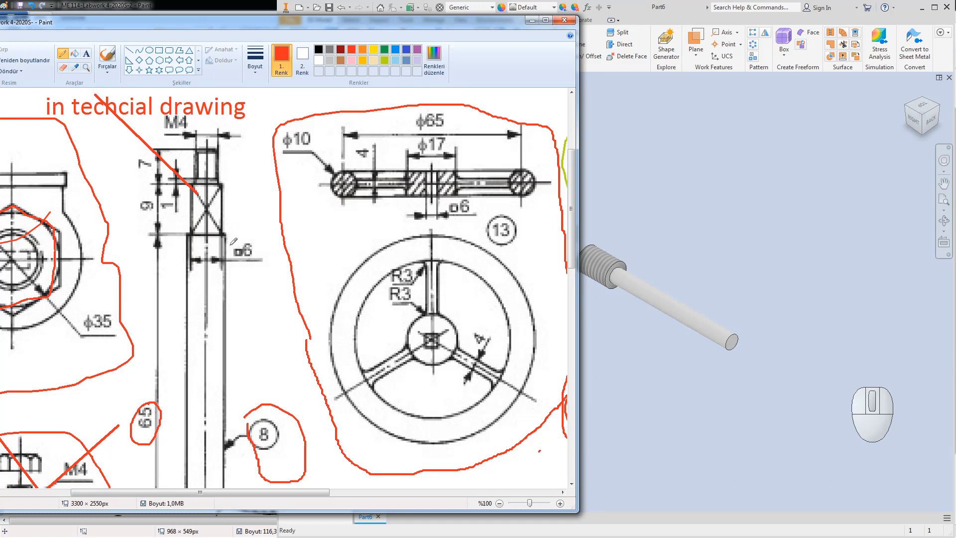
Step: Mark part 8's square section and circle its □6 and 9 dimensions in the drawing, and return to Inventor
mouse_move(231, 244)
mouse_down()
mouse_move(258, 231)
mouse_move(261, 264)
mouse_move(238, 255)
mouse_move(258, 230)
mouse_move(260, 264)
mouse_move(235, 249)
mouse_move(257, 239)
mouse_move(245, 269)
mouse_move(242, 233)
mouse_move(260, 266)
mouse_move(251, 270)
mouse_move(207, 241)
mouse_move(214, 234)
mouse_move(206, 229)
mouse_up()
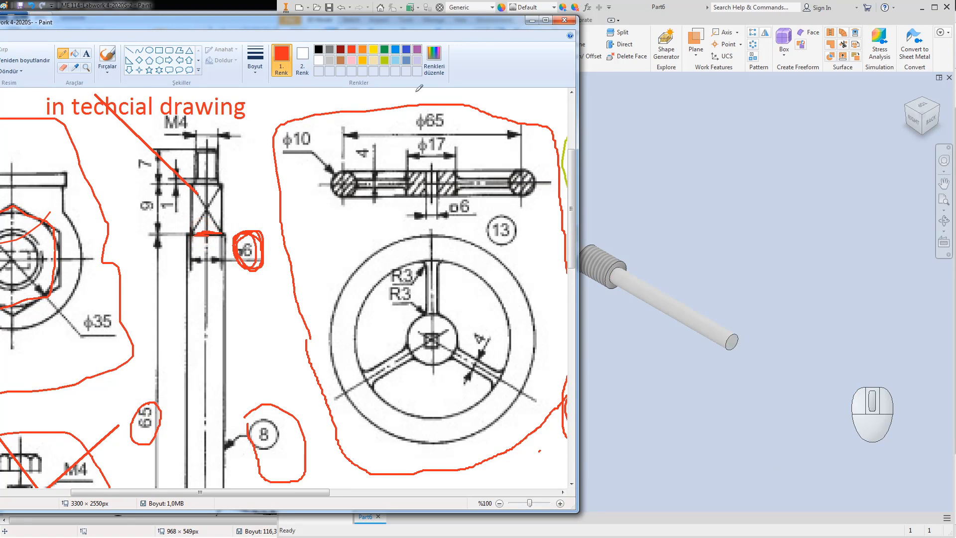
click(655, 8)
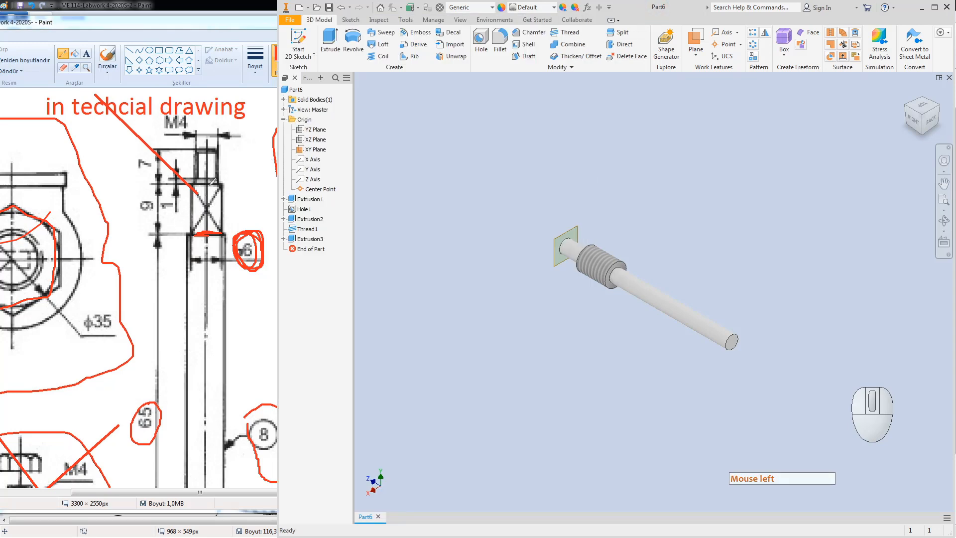
click(209, 182)
drag(227, 198, 208, 186)
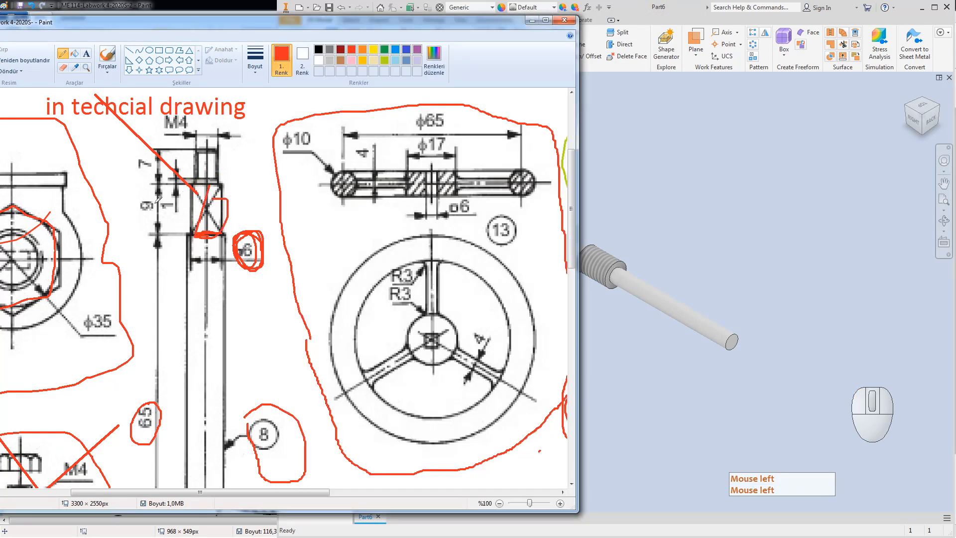
drag(148, 195, 153, 198)
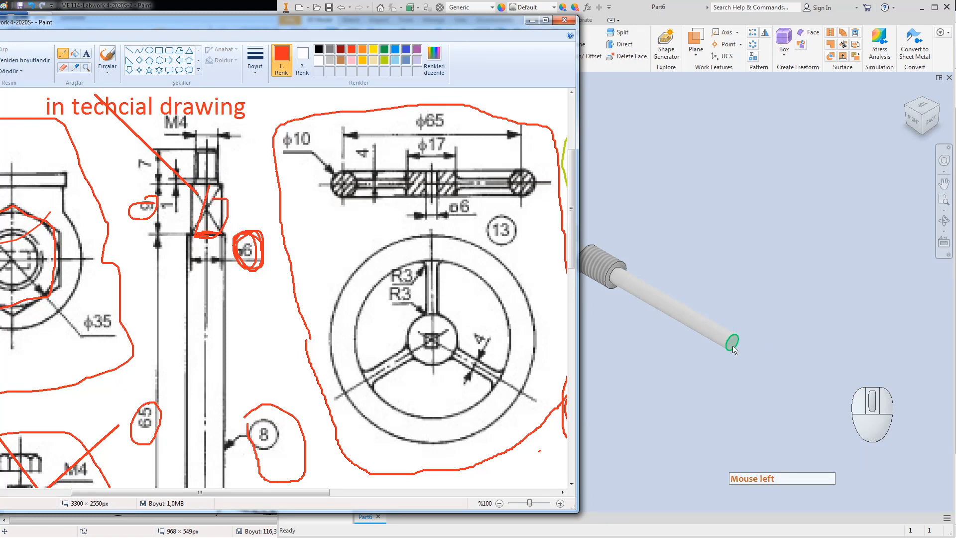
click(732, 254)
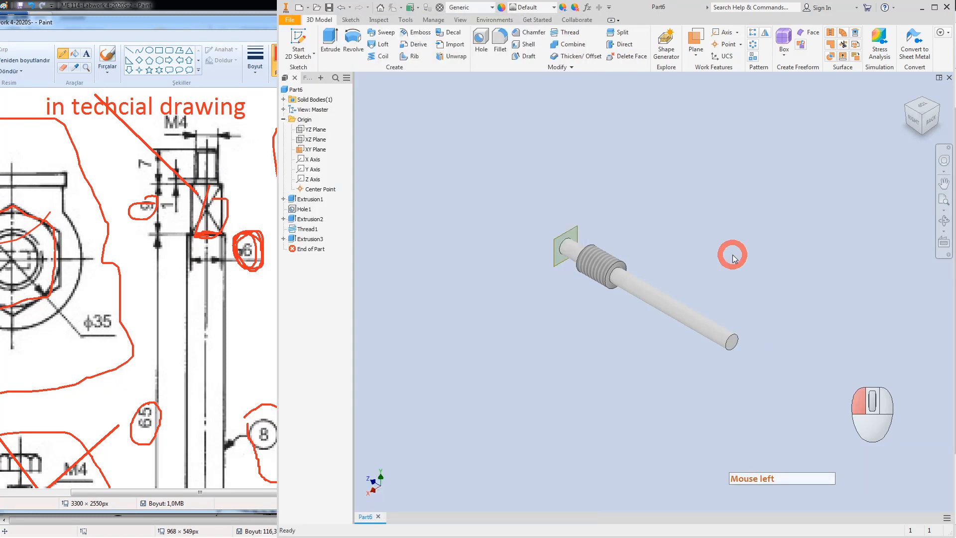
Step: Start a sketch on the shaft's free end face and draw a two-point center rectangle centred on the origin
click(299, 42)
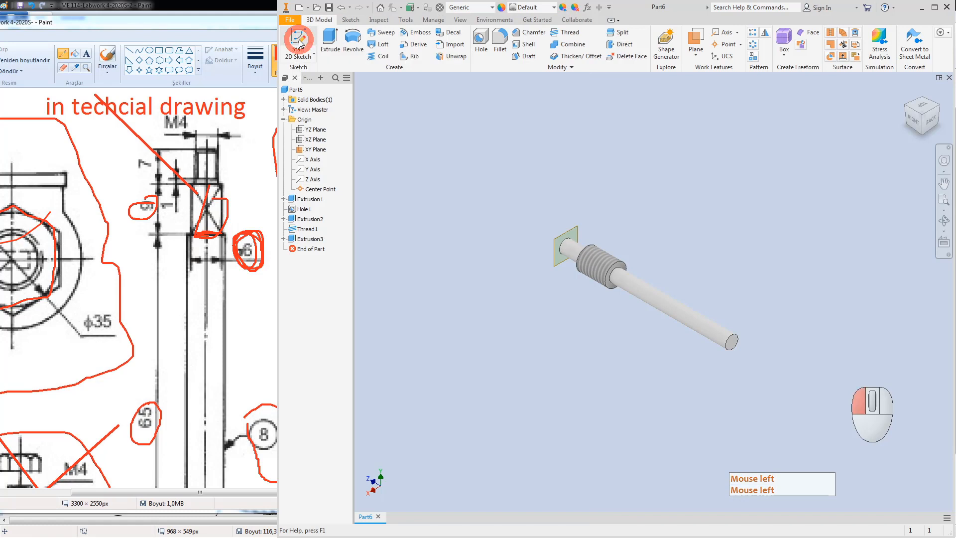
click(730, 343)
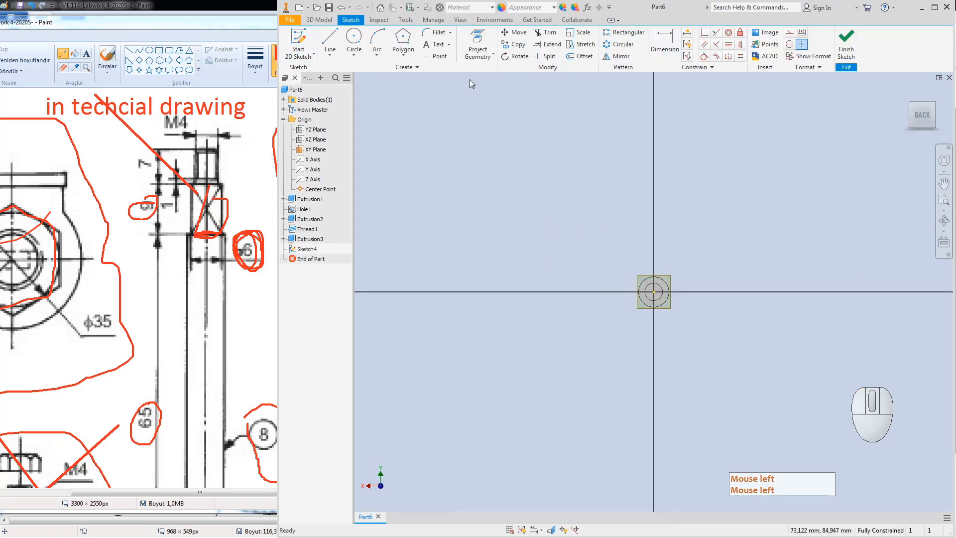
click(403, 53)
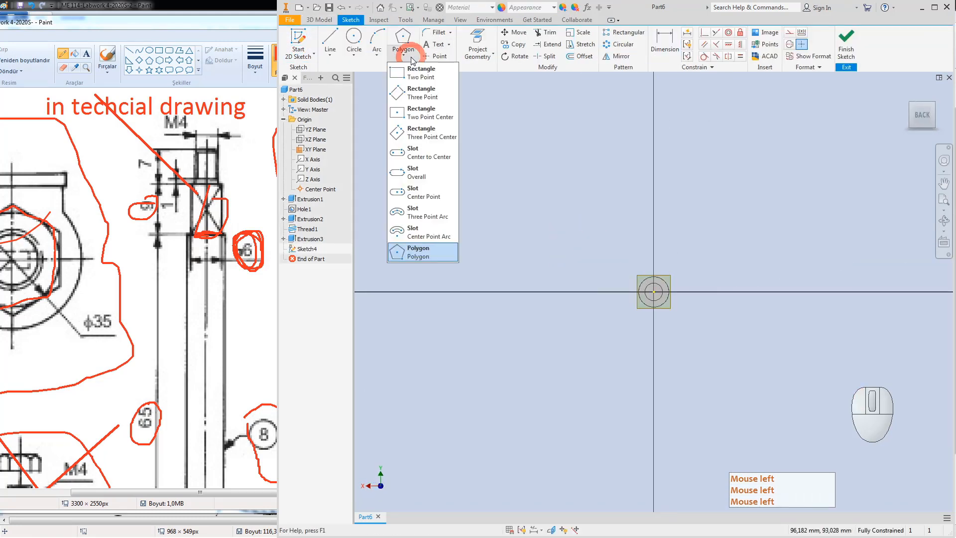
click(400, 111)
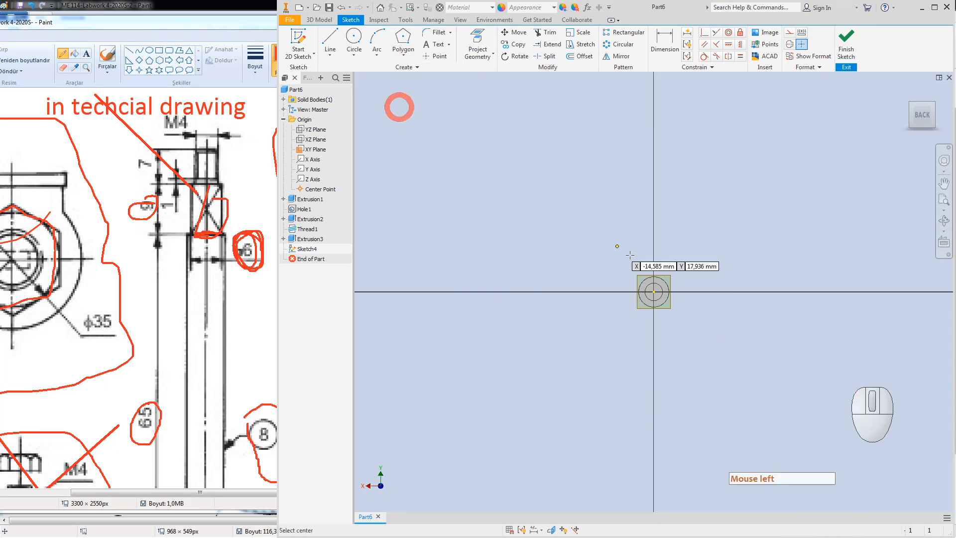
scroll(654, 291, up, 5)
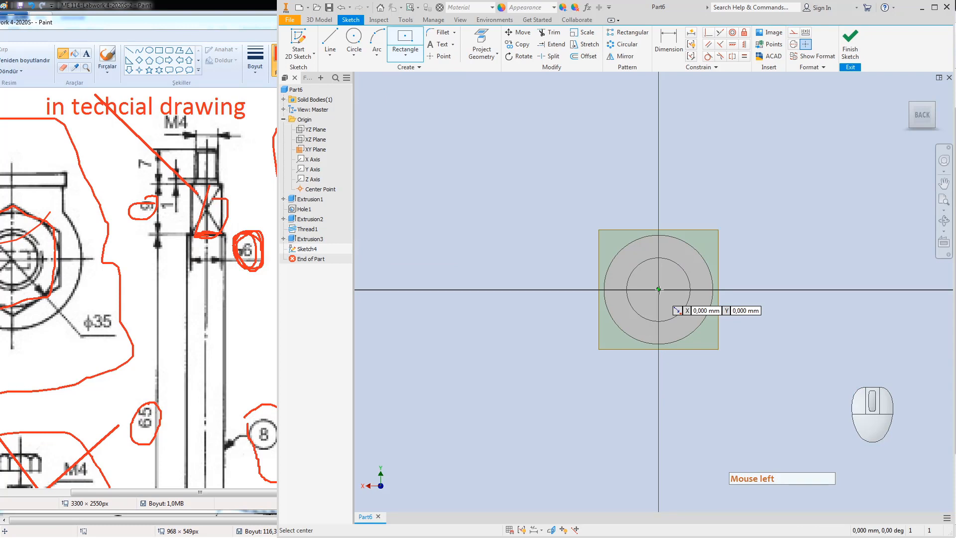
click(658, 290)
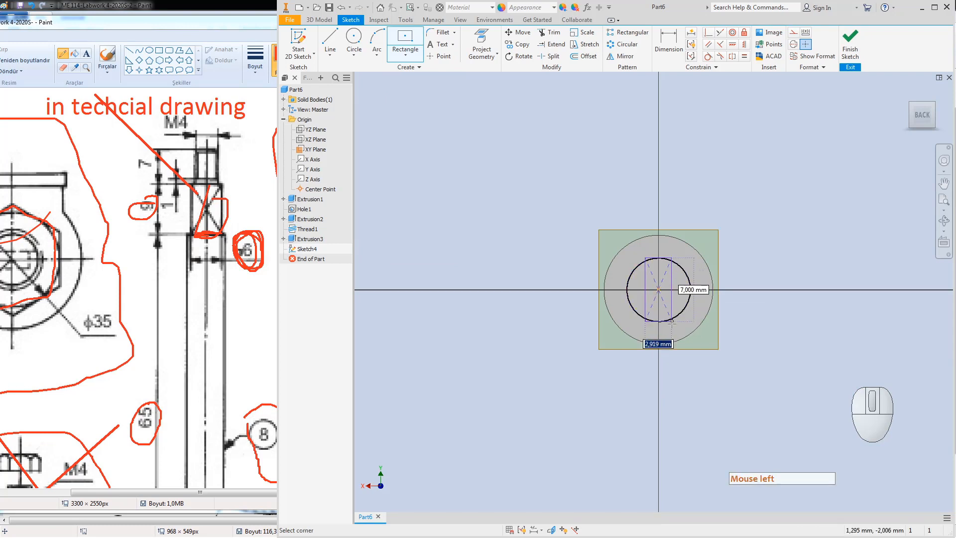
click(676, 358)
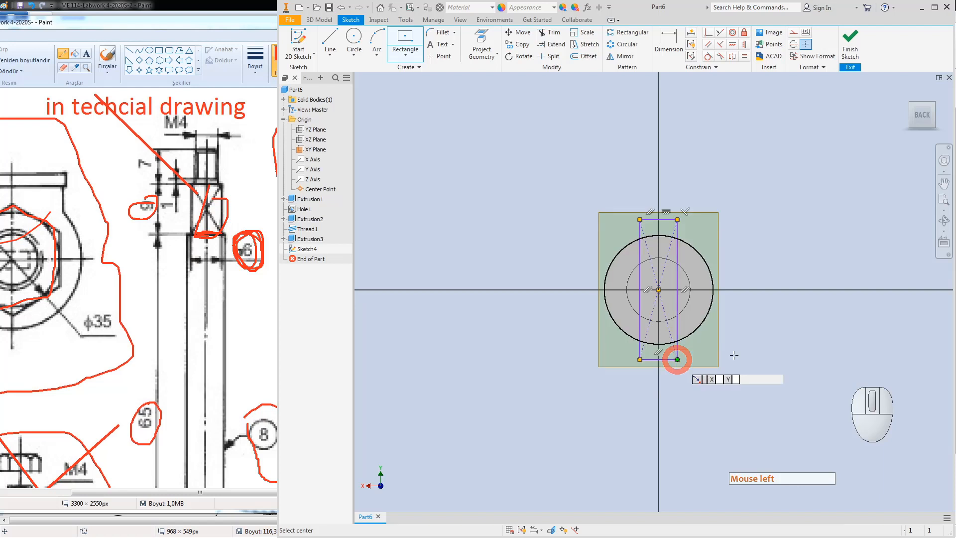
Step: Make two adjacent sides of the rectangle equal with an Equal constraint
click(743, 58)
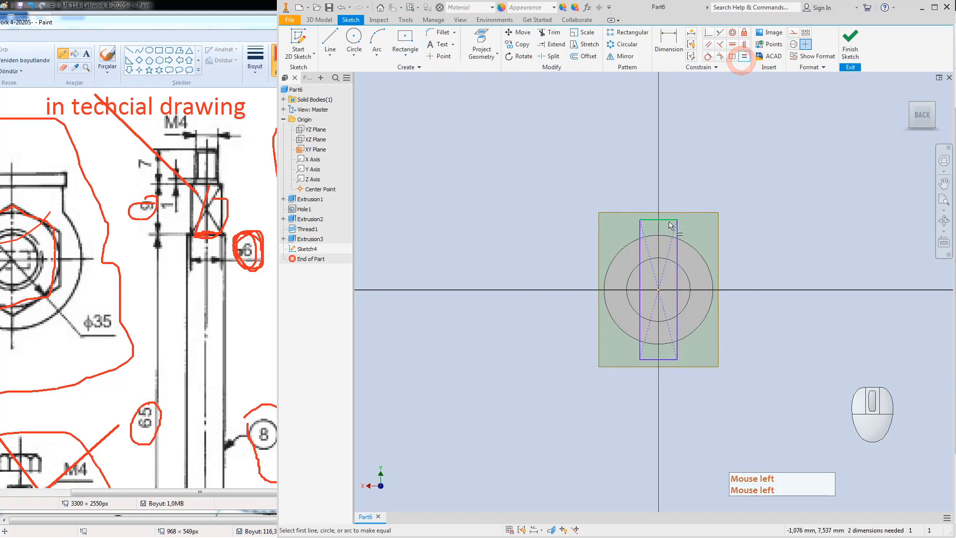
click(667, 220)
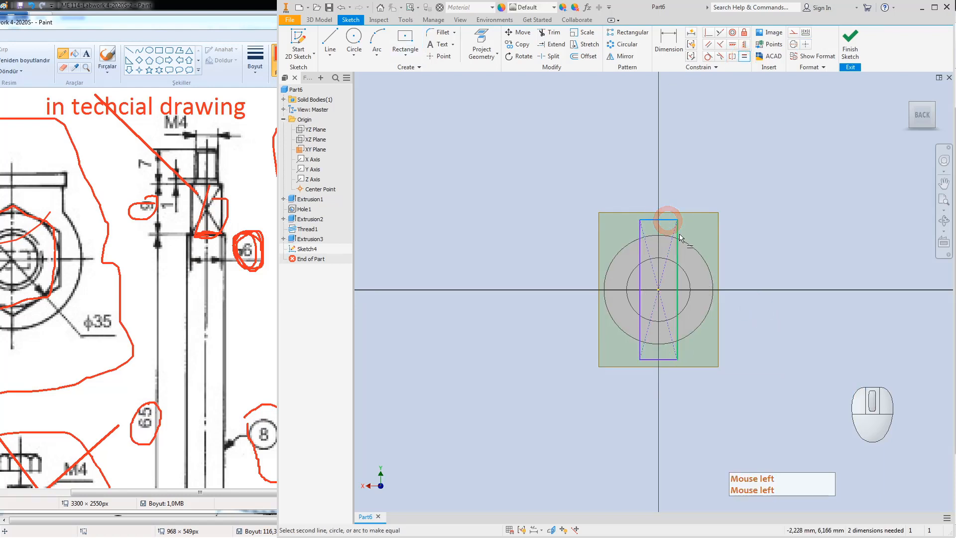
click(678, 234)
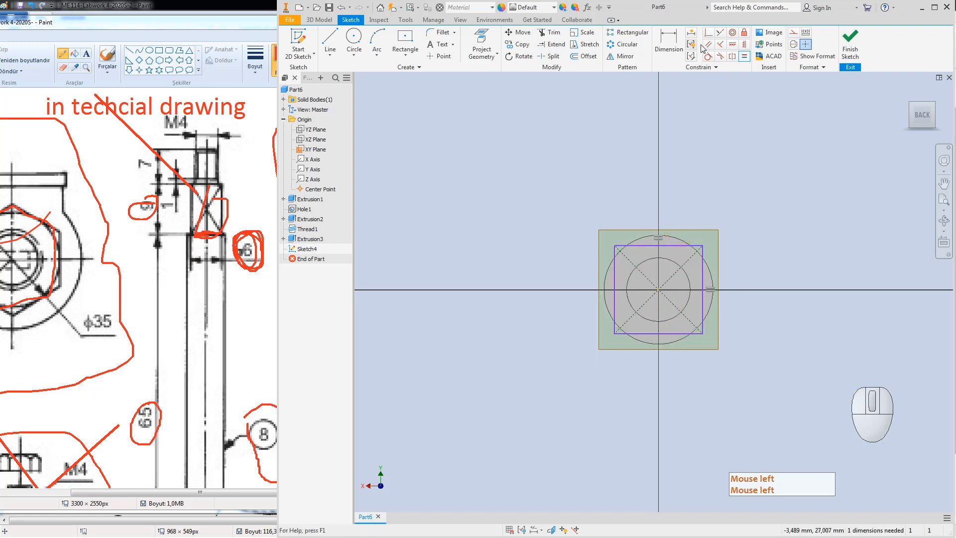
Step: Dimension the square's side as 6 mm and finish the sketch
click(671, 44)
click(674, 245)
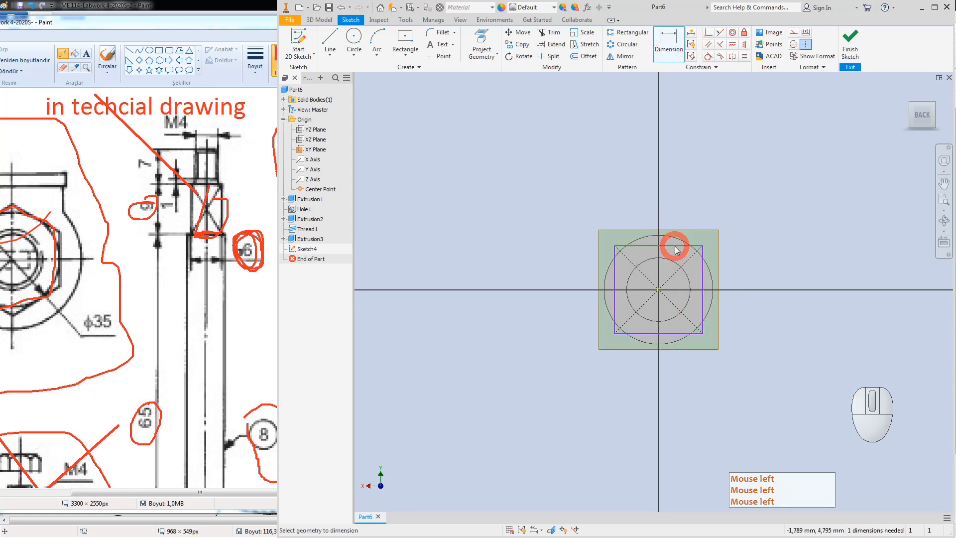
click(644, 192)
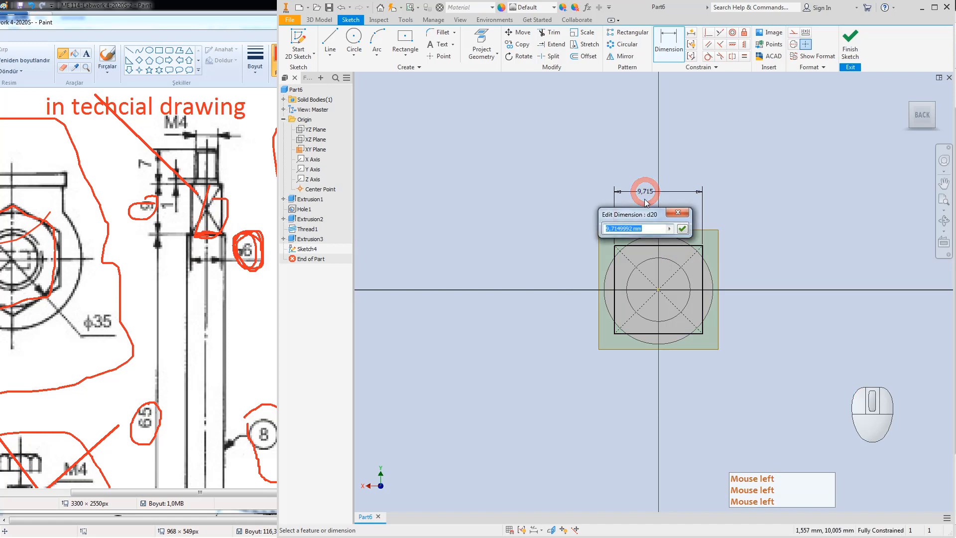
text(6)
key(Return)
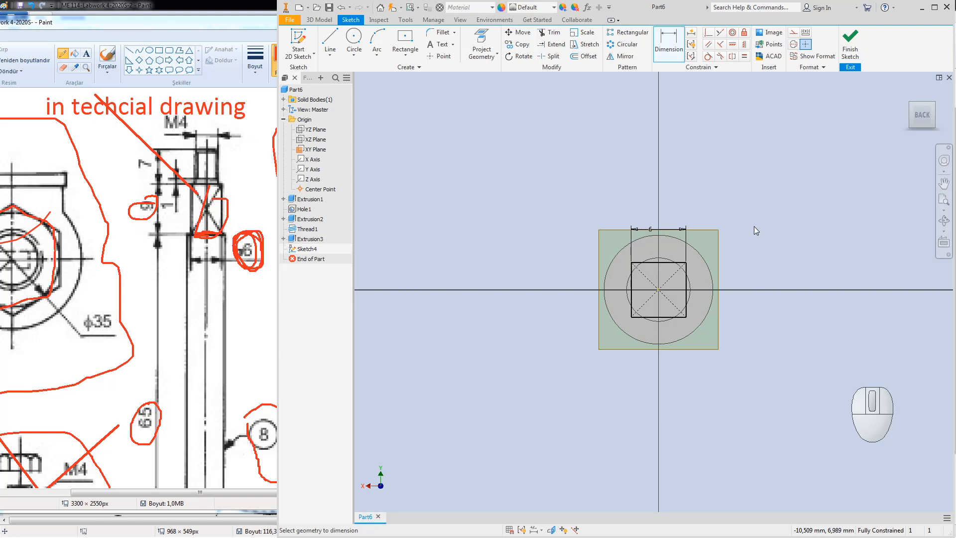
click(850, 45)
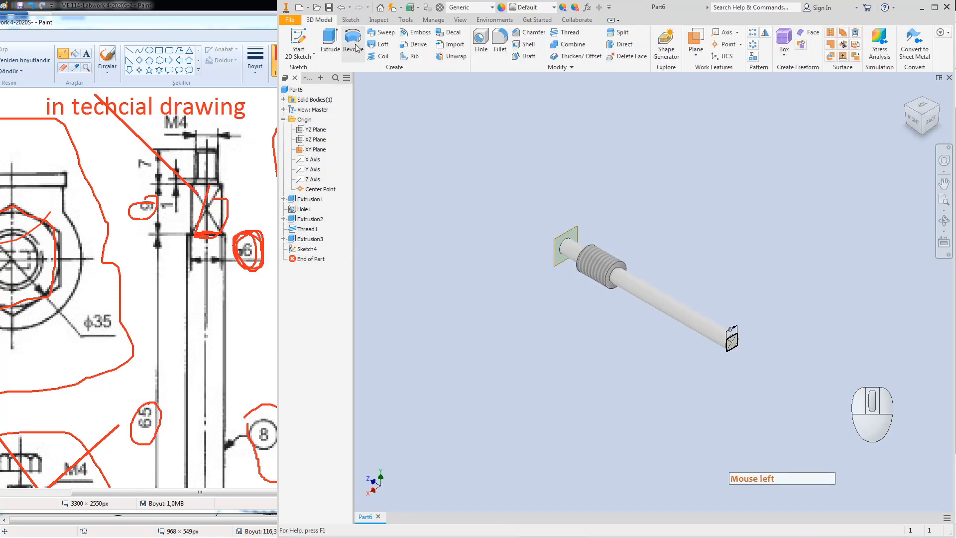
Step: Extrude the 6 mm square outward by 9 mm, joined to the shaft's end
click(332, 39)
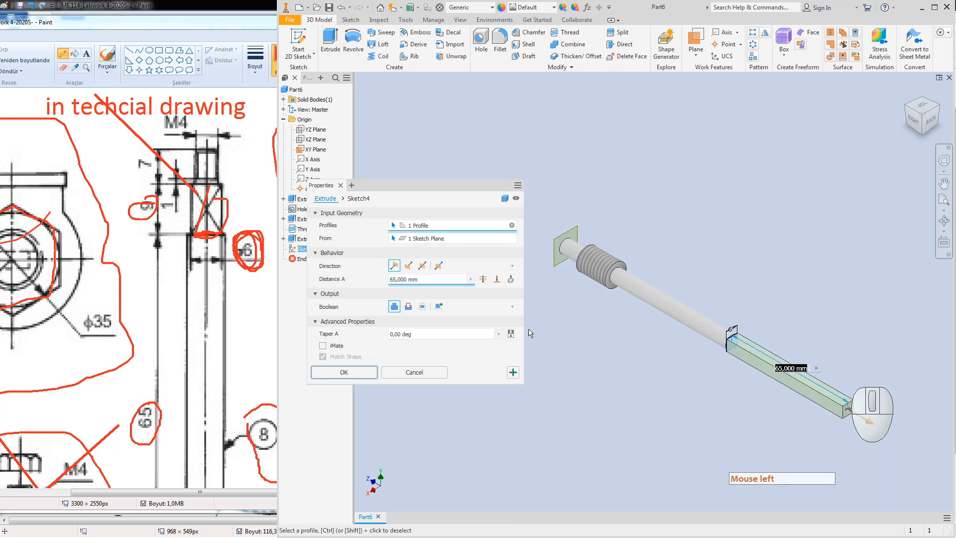
click(426, 278)
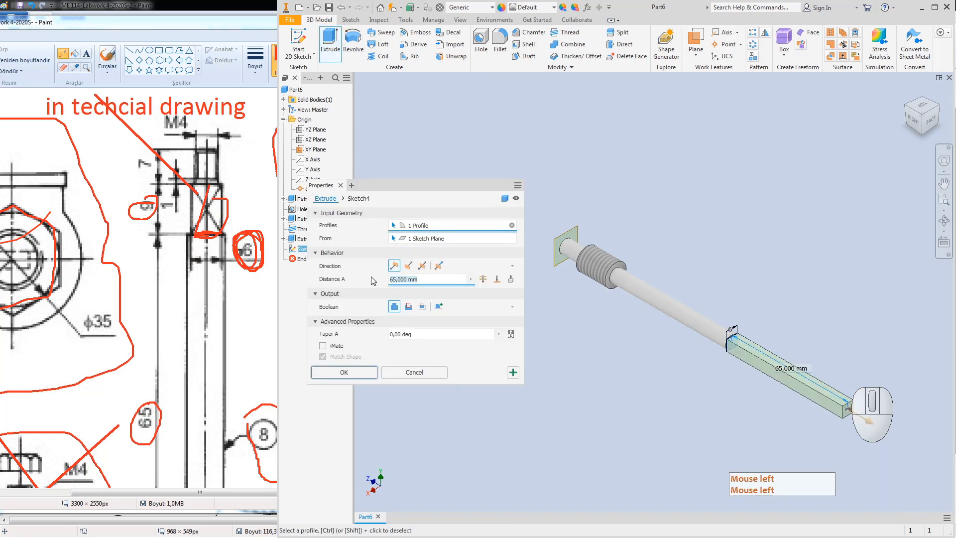
text(9)
key(Return)
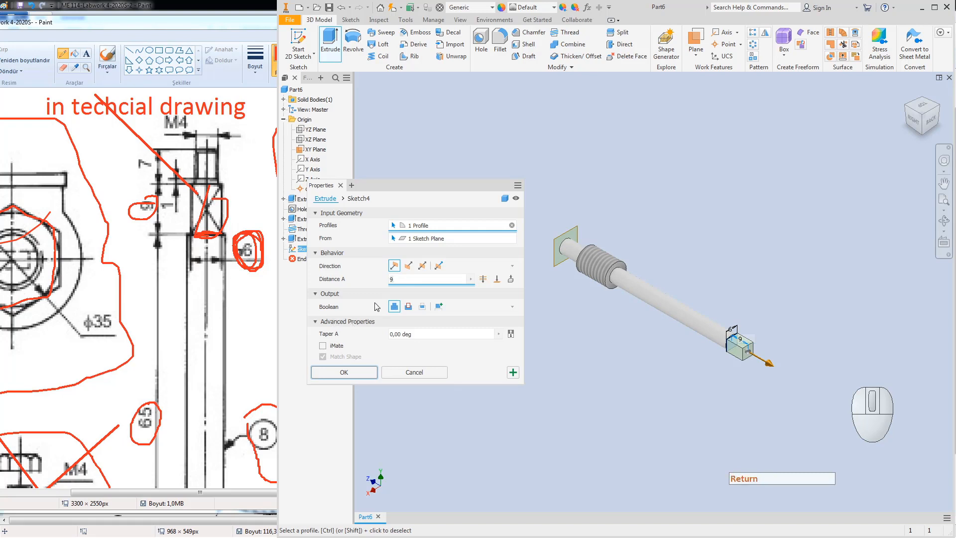
click(336, 375)
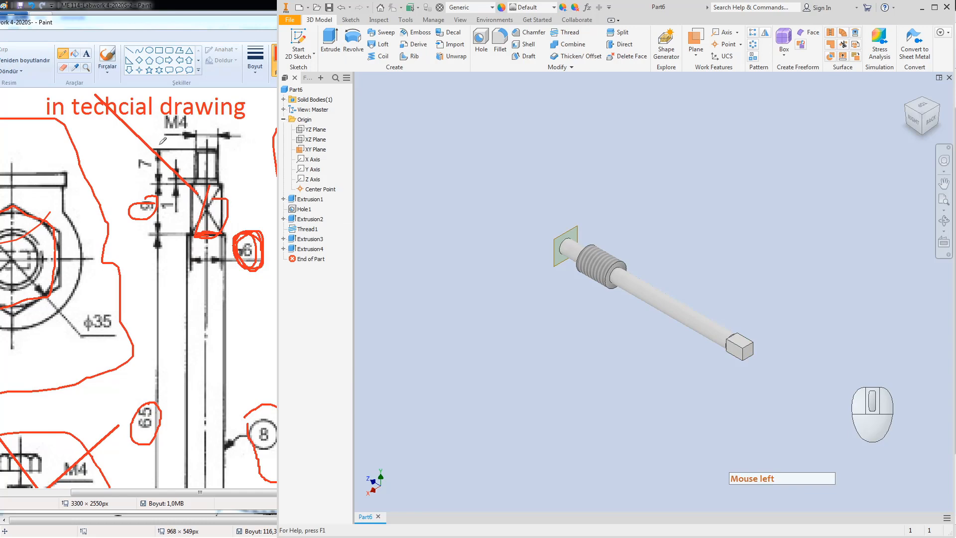
Step: Switch to Paint, mark part 8's M4 tip with its M4, 7 and 1 dimensions, and return to Inventor
click(222, 135)
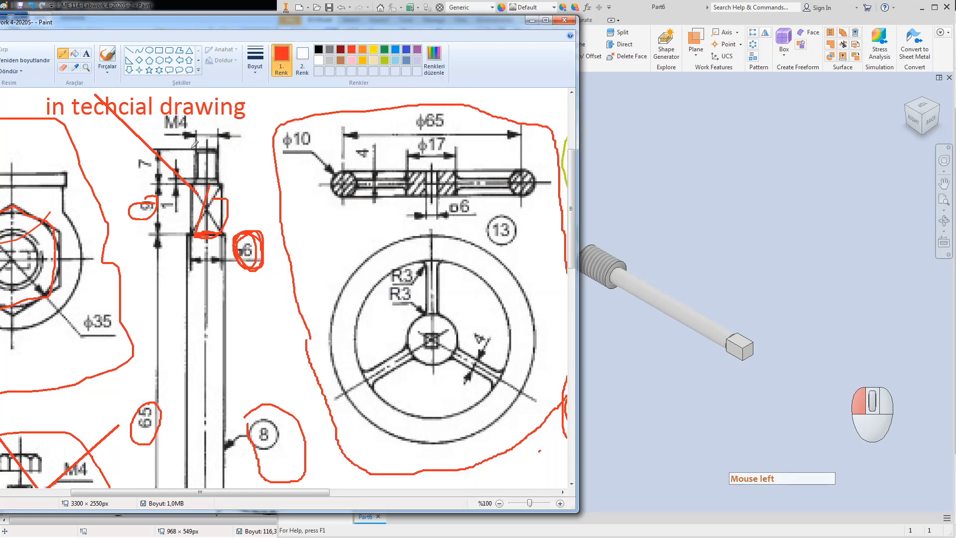
drag(194, 144, 216, 170)
click(186, 120)
mouse_move(184, 124)
mouse_down()
mouse_move(139, 174)
mouse_move(148, 154)
mouse_move(141, 157)
mouse_move(175, 211)
mouse_move(188, 204)
mouse_move(191, 163)
mouse_move(162, 180)
mouse_move(171, 208)
mouse_move(183, 163)
mouse_up()
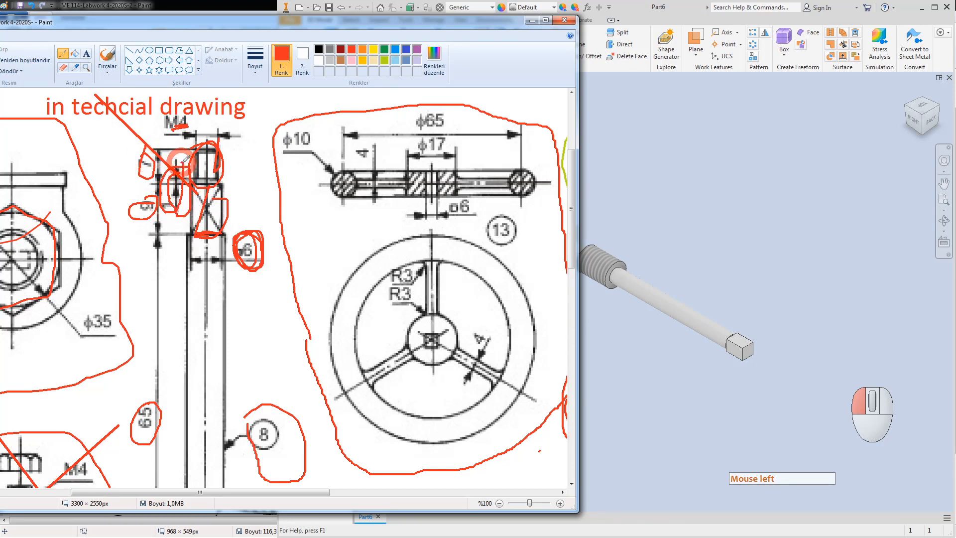
click(704, 244)
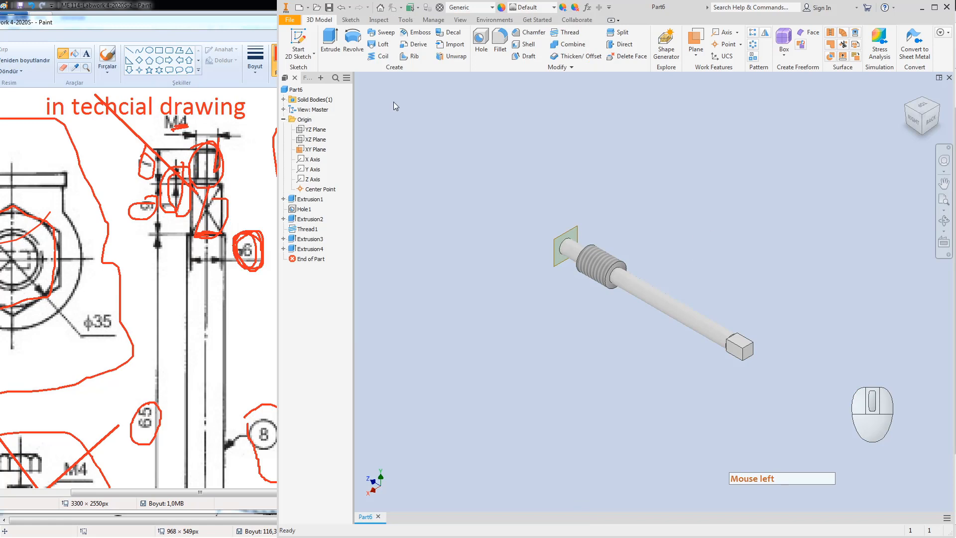
Step: Start a sketch on the square section's outer end face and draw a circle about 4.6 mm in diameter centred on the origin
click(326, 44)
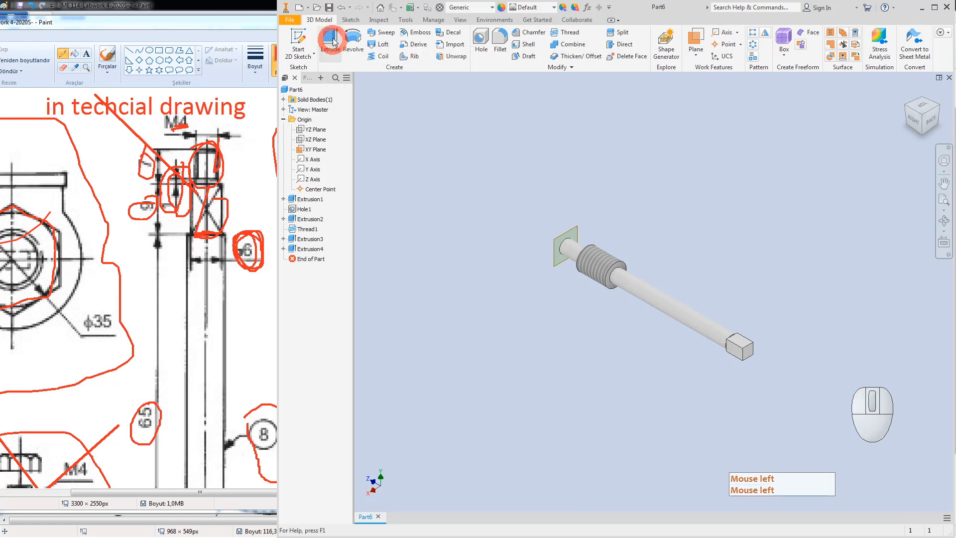
scroll(749, 379, up, 3)
click(746, 337)
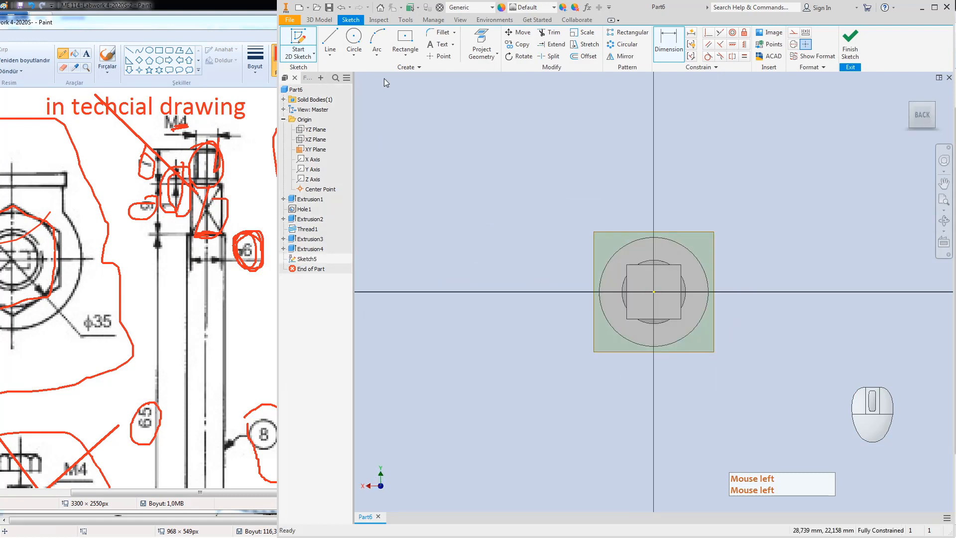
click(354, 39)
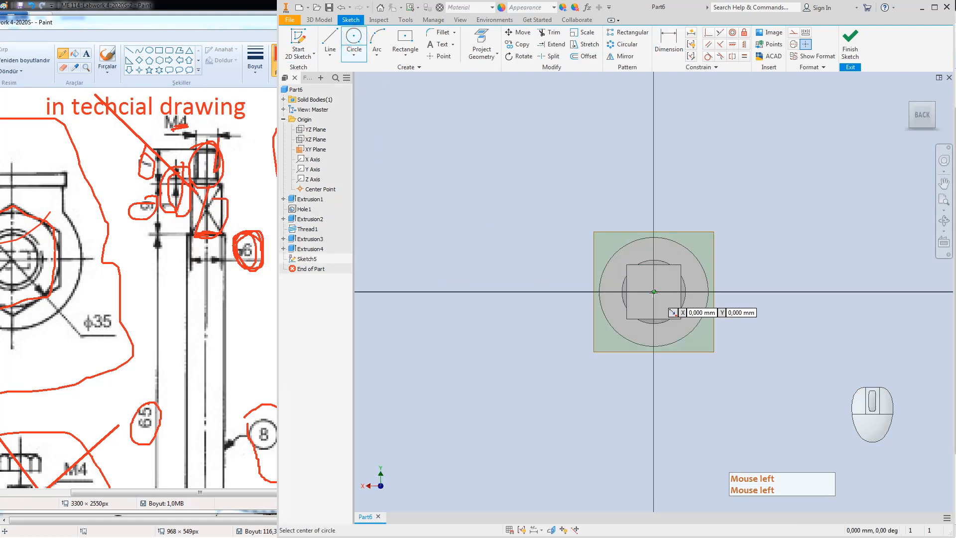
click(654, 292)
click(669, 306)
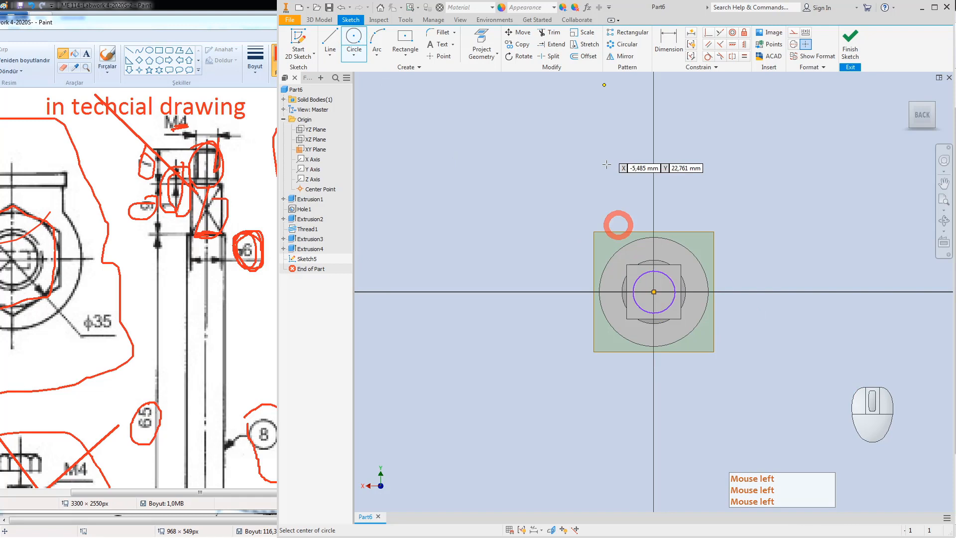
Step: Dimension the circle's diameter as 4 mm and finish the sketch
click(668, 43)
click(637, 282)
click(551, 241)
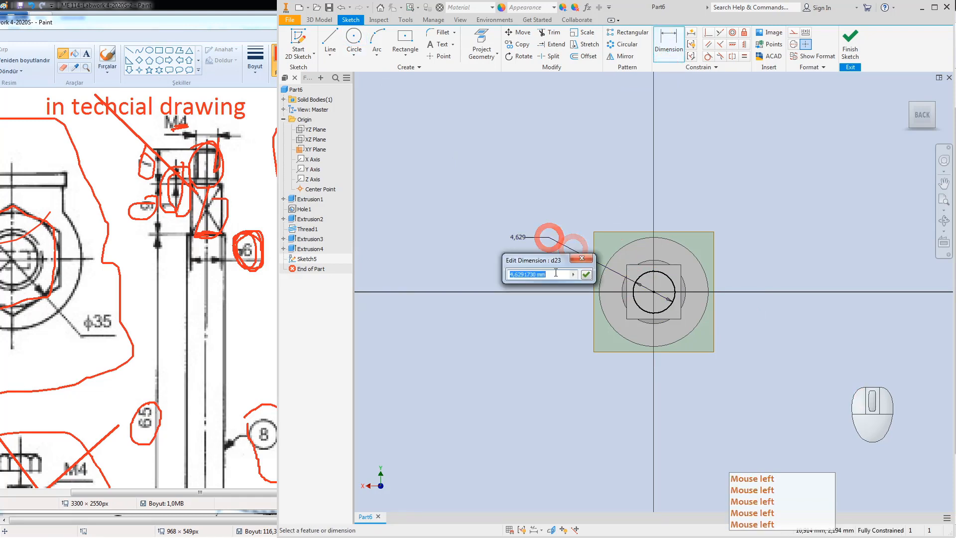
text(4)
key(Return)
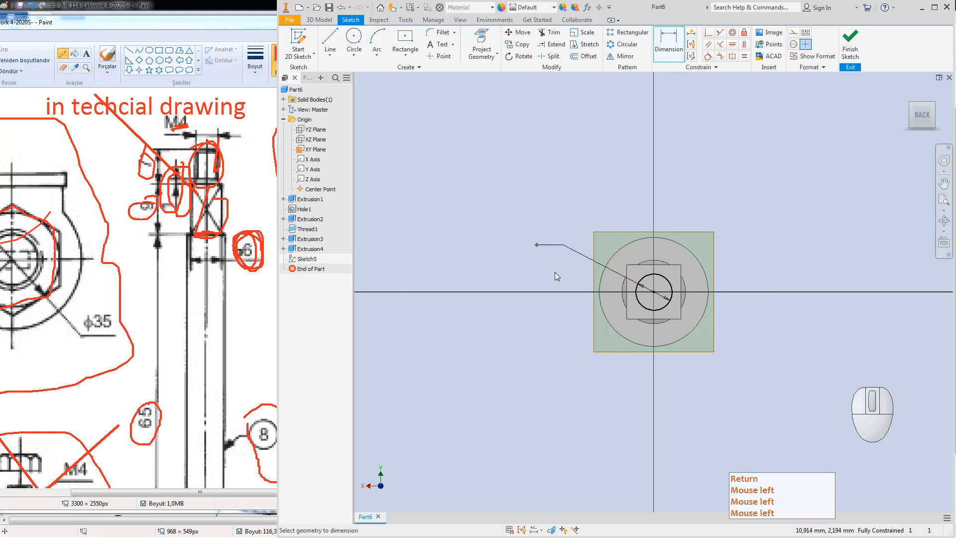
click(851, 42)
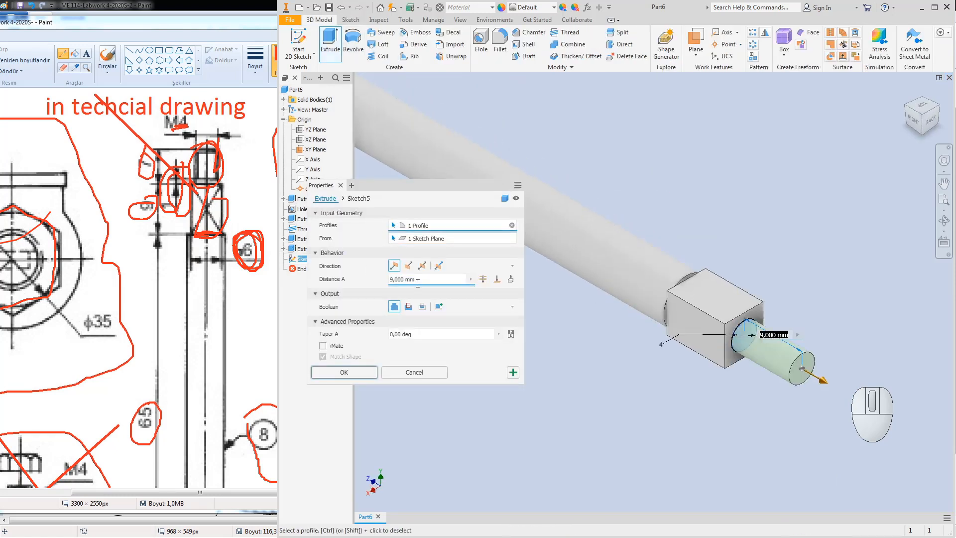
Step: Extrude the 4 mm circle outward by 7 mm, joined to the square section's end
click(353, 274)
text(7)
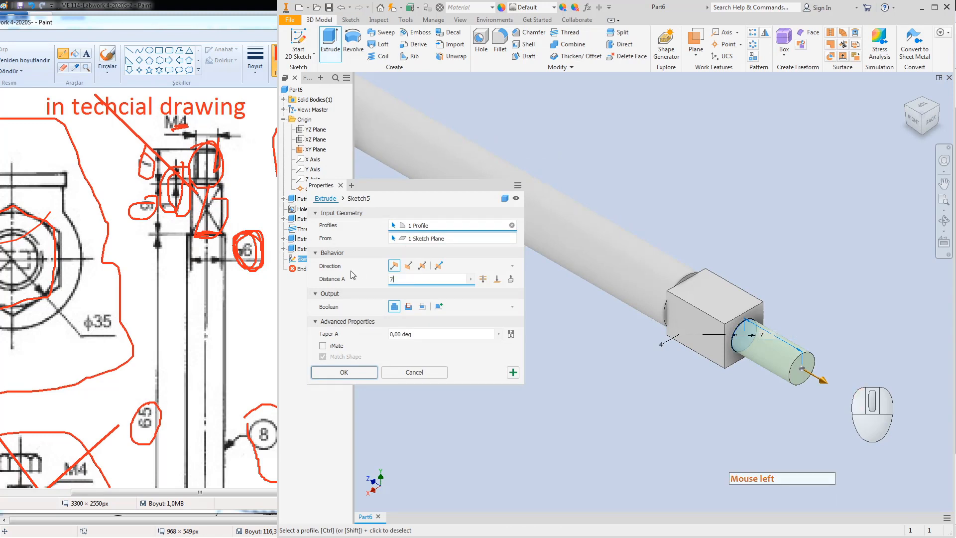
key(Return)
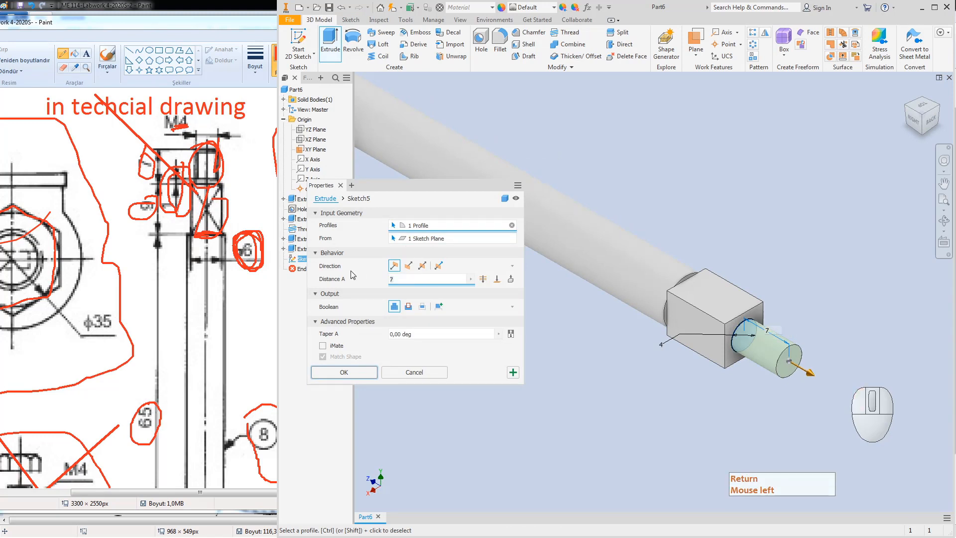
click(343, 372)
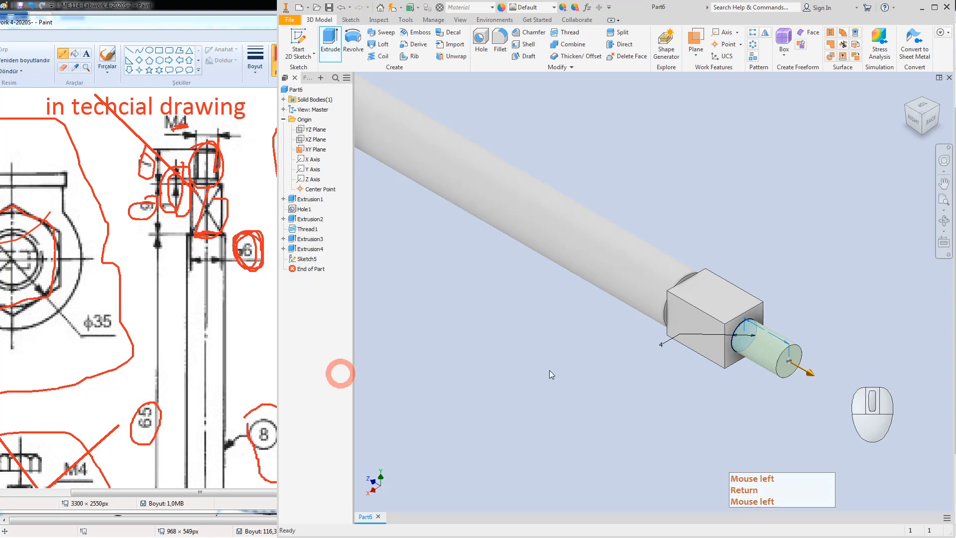
Step: Add an M4x0.7 thread to the tip's cylindrical face, 6 mm deep with 0 mm offset, starting from its free end
click(569, 34)
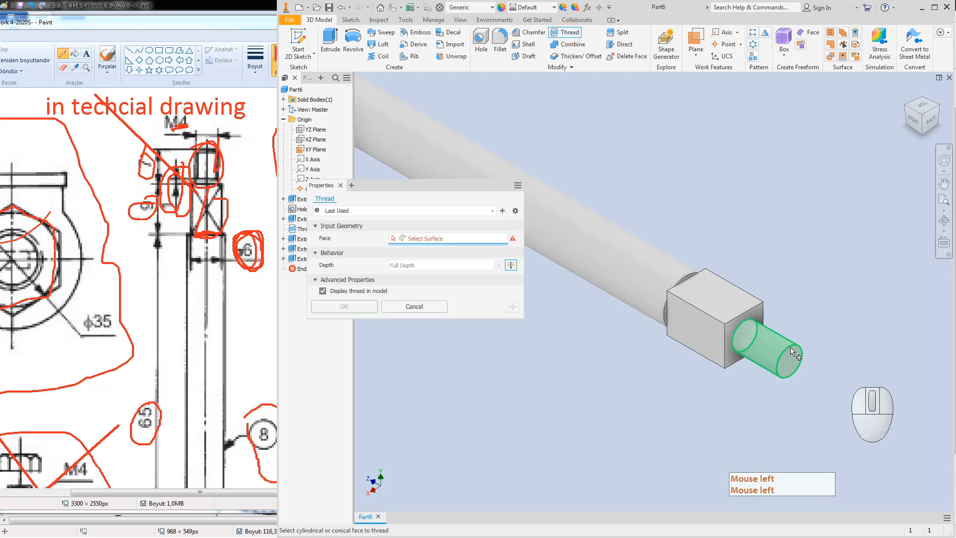
click(792, 352)
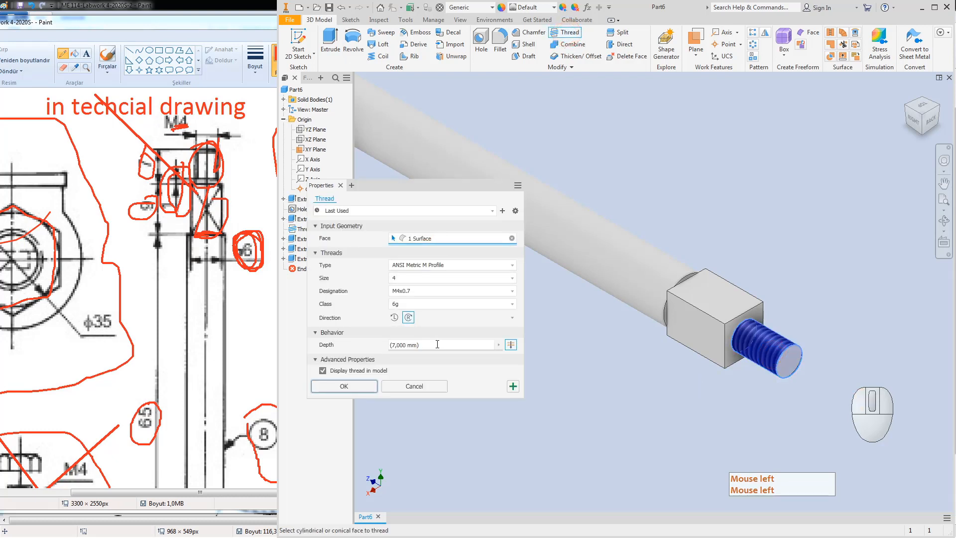
click(512, 345)
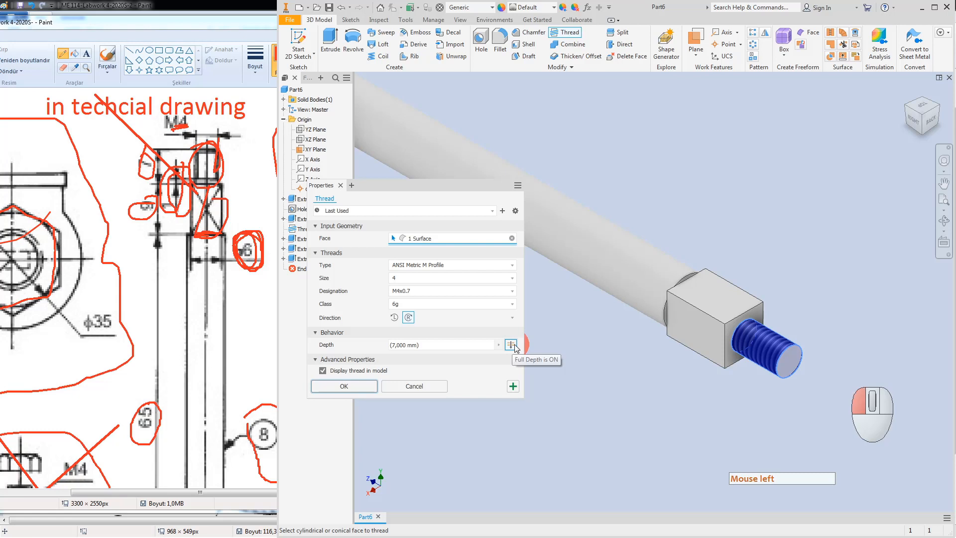
click(427, 347)
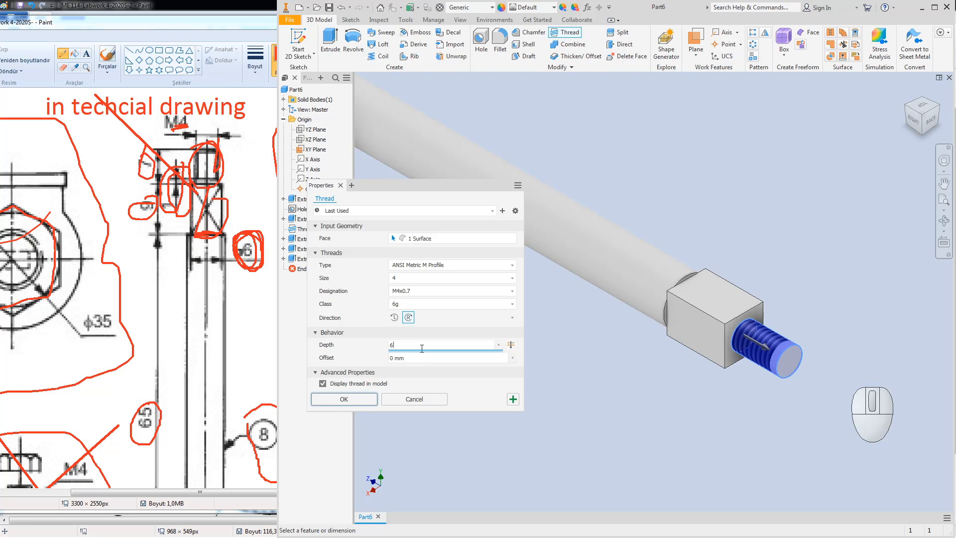
click(491, 236)
click(513, 239)
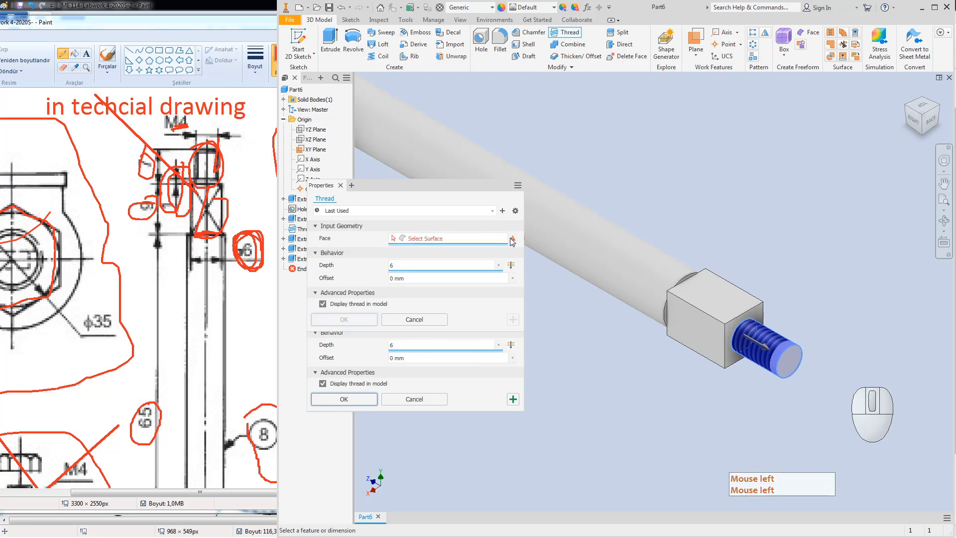
click(788, 355)
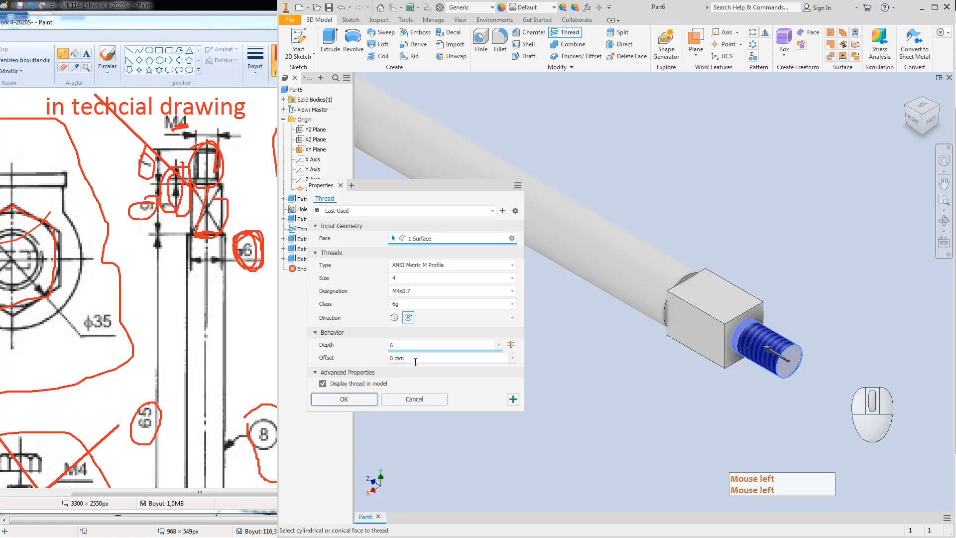
click(343, 399)
scroll(730, 334, up, 5)
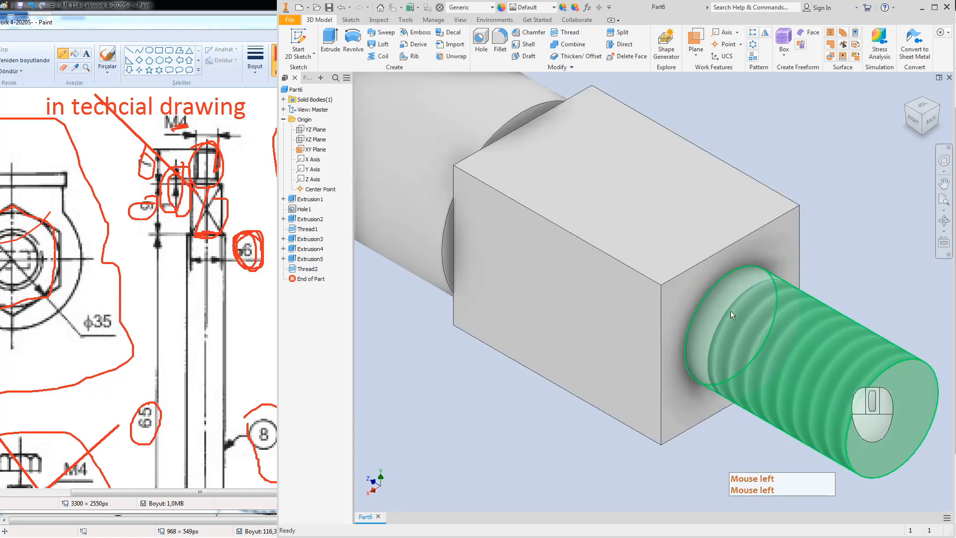
Step: Switch to Paint, circle the unthreaded base of part 8's M4 tip in the drawing, and return to Inventor
click(206, 173)
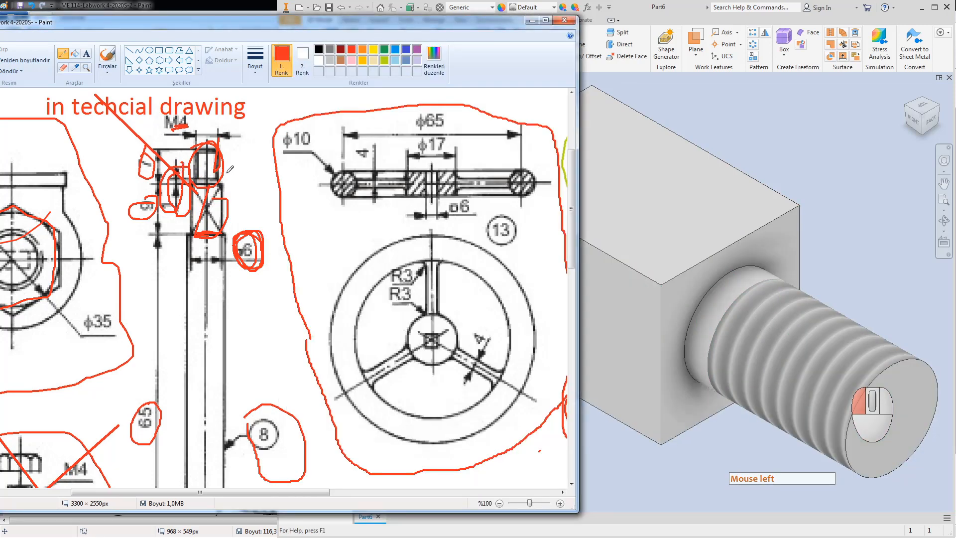
drag(230, 169, 224, 173)
click(829, 180)
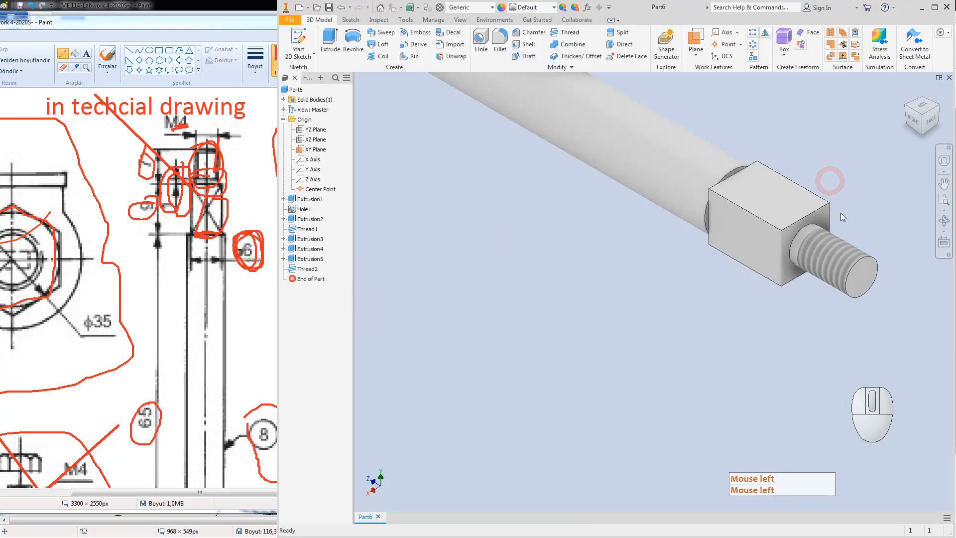
middle_drag(840, 213, 777, 279)
Step: Start saving the part, and switch to Paint to look up part 8's name in the parts list
click(329, 8)
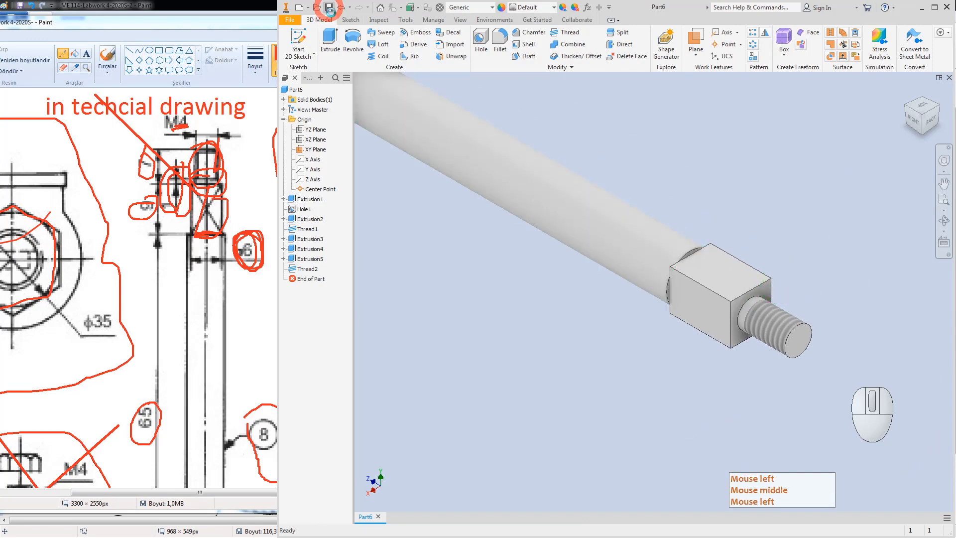
click(632, 409)
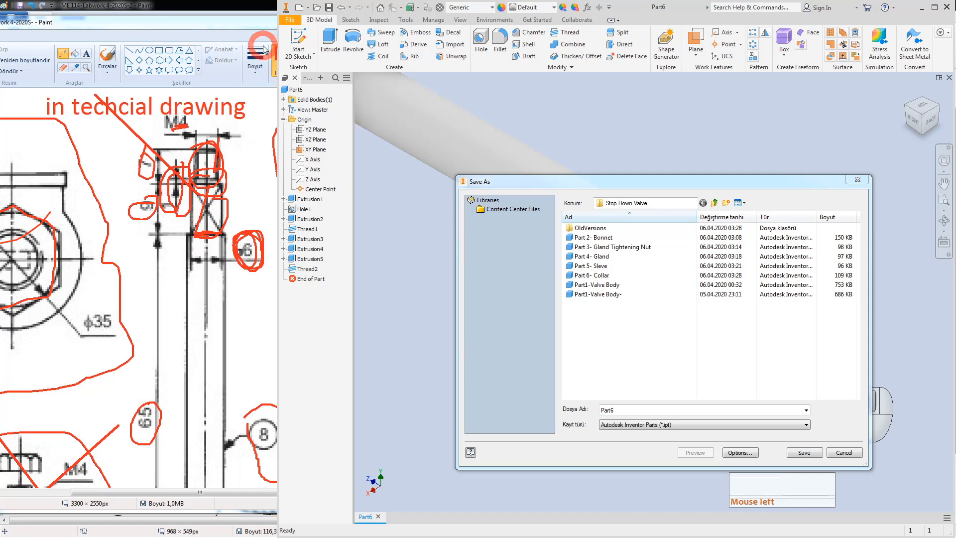
click(237, 24)
drag(279, 491, 449, 491)
drag(571, 222, 570, 331)
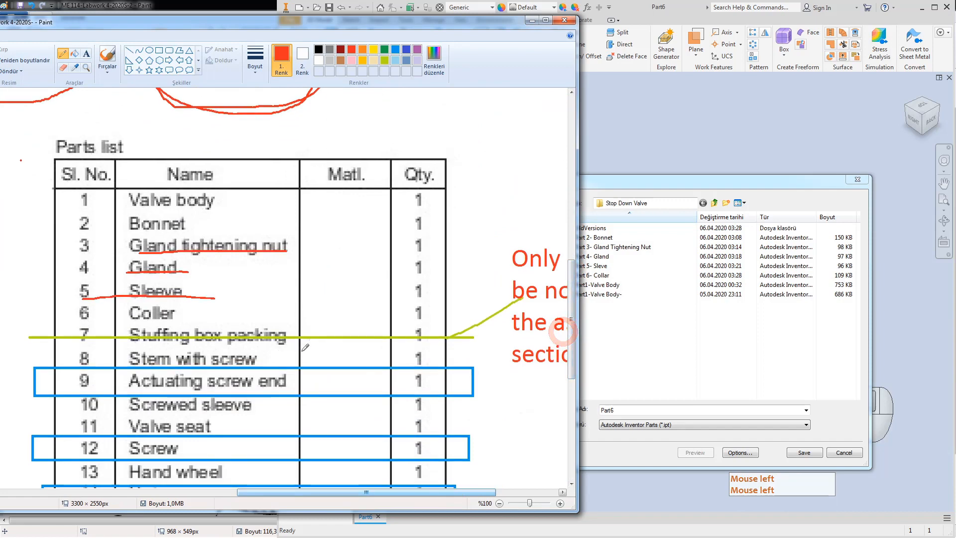
Step: Return to Inventor and save the part as "Part 8- Seem with screw" in the Stop Down Valve folder
click(694, 186)
click(629, 409)
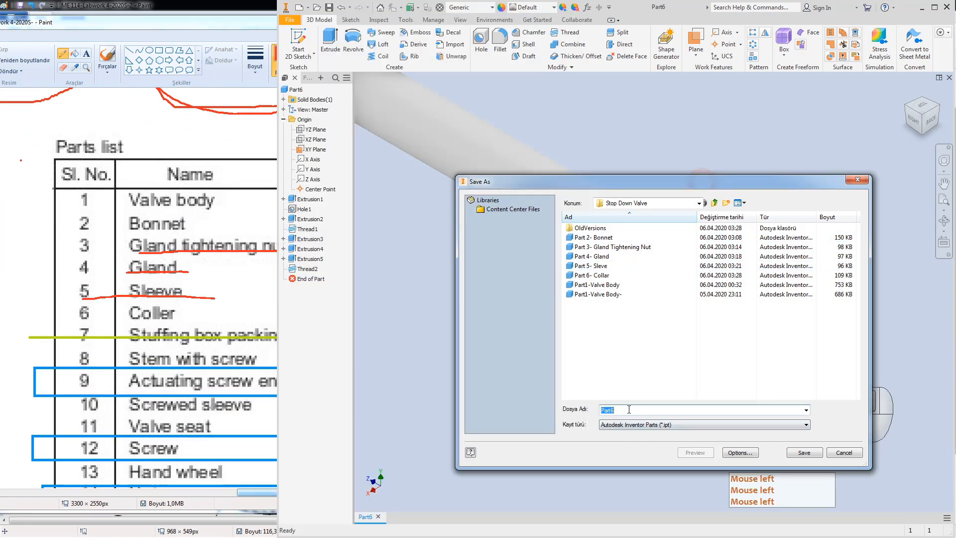
key(BackSpace)
text(8)
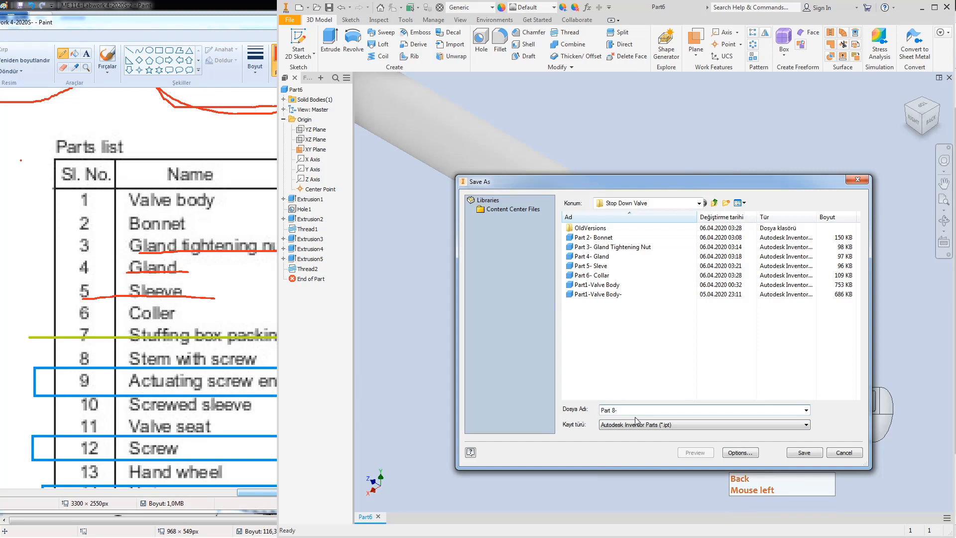
text(-)
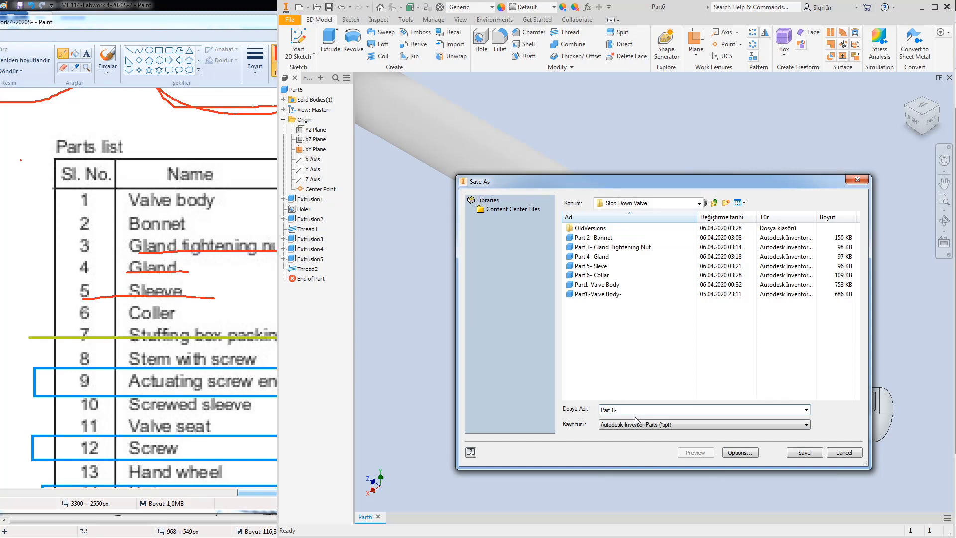
text( Seem with screw)
key(Return)
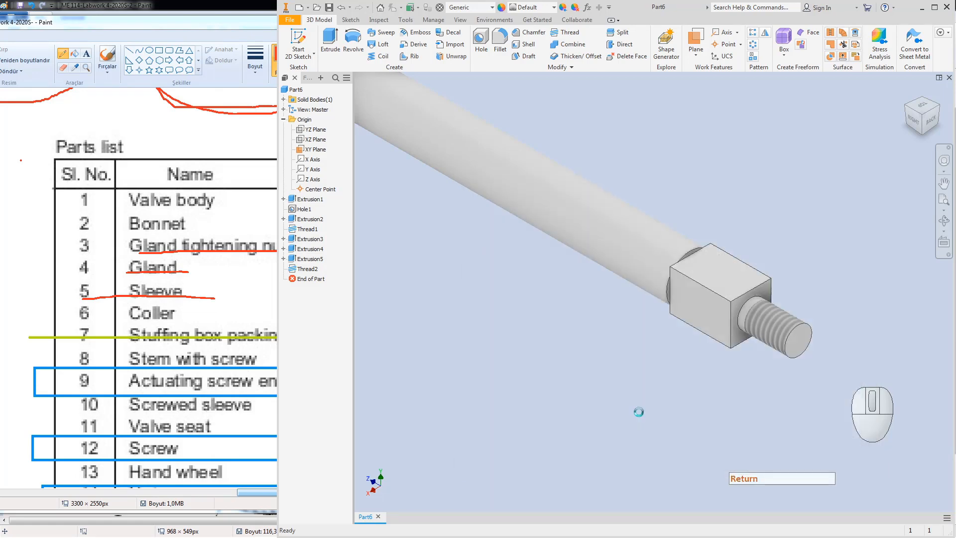
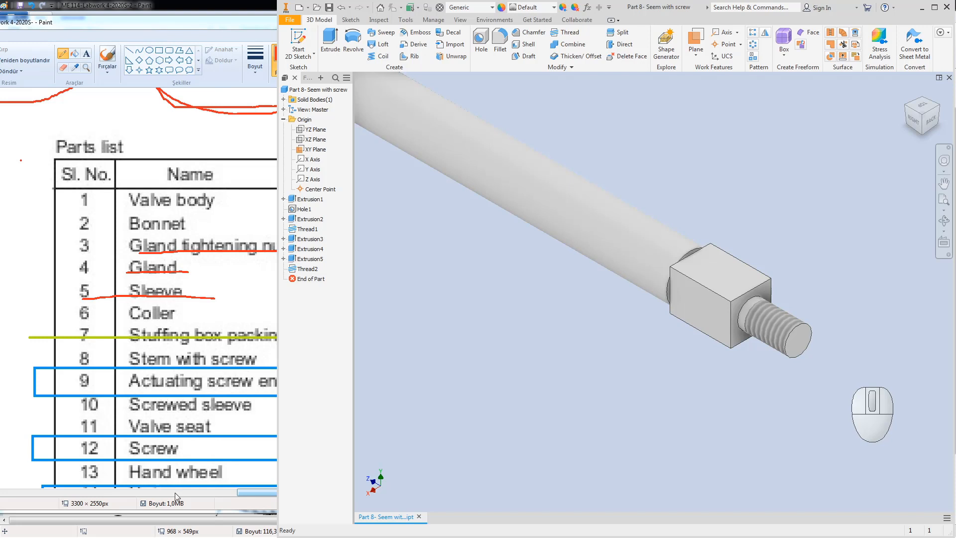
Step: Switch to Paint and, in the parts list, underline part 10 Screwed sleeve and circle part 9 Actuating screw end in red
click(83, 408)
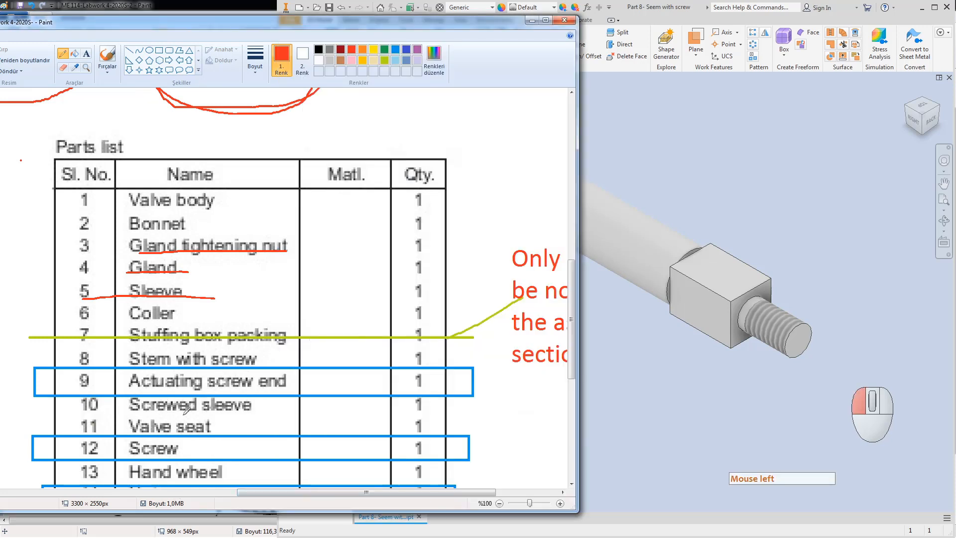
click(169, 357)
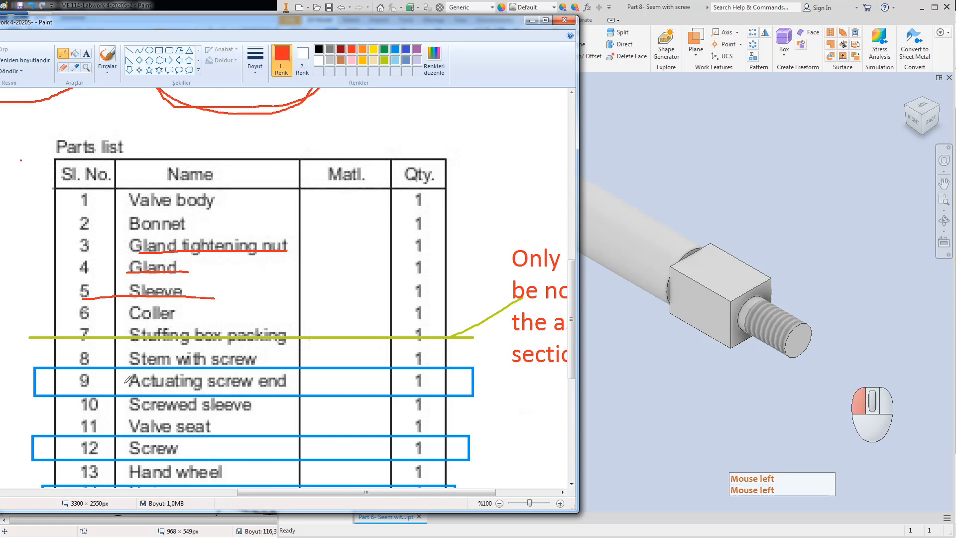
drag(192, 379, 165, 381)
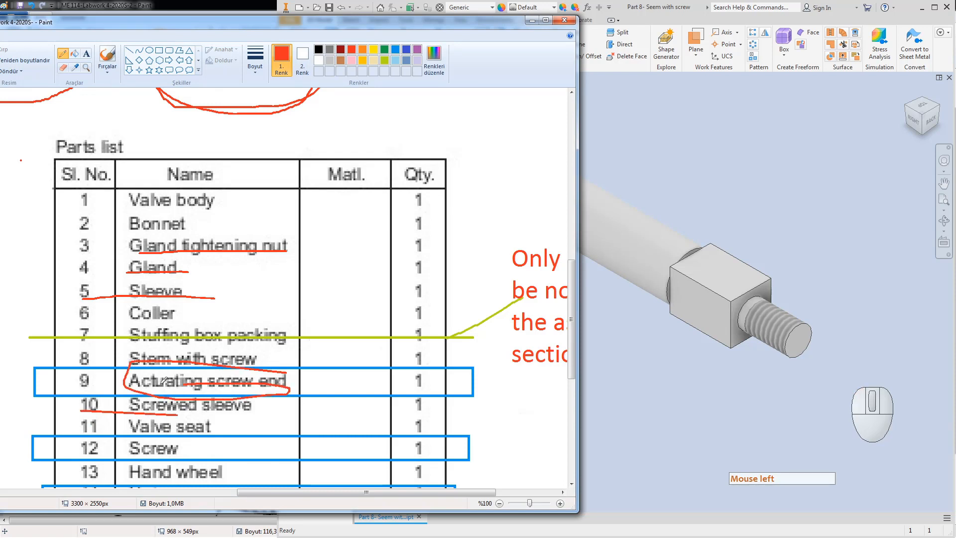
drag(116, 407, 360, 413)
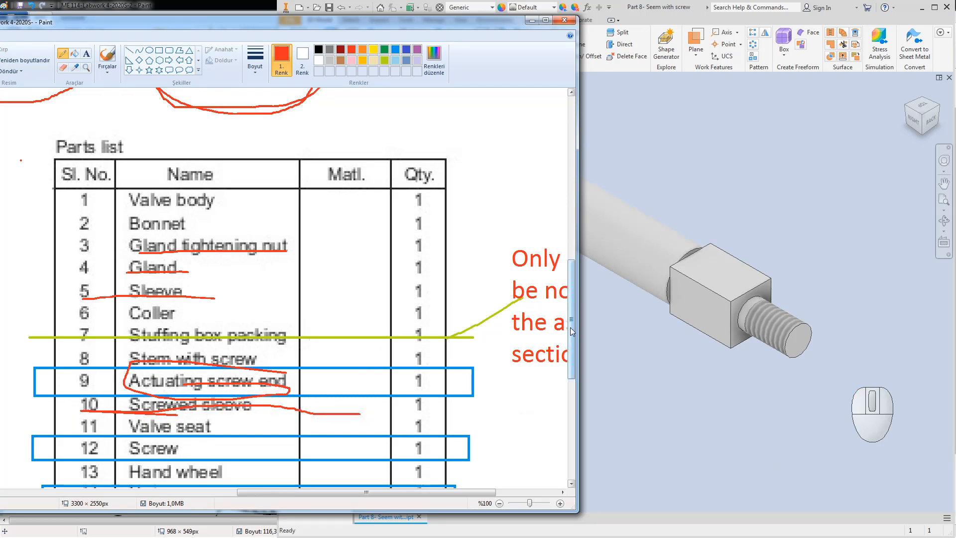
Step: Maximize Paint and display the whole drawing sheet with its parts list at 50% zoom
mouse_move(322, 492)
mouse_down()
mouse_move(159, 485)
mouse_move(35, 442)
mouse_up()
scroll(180, 361, up, 4)
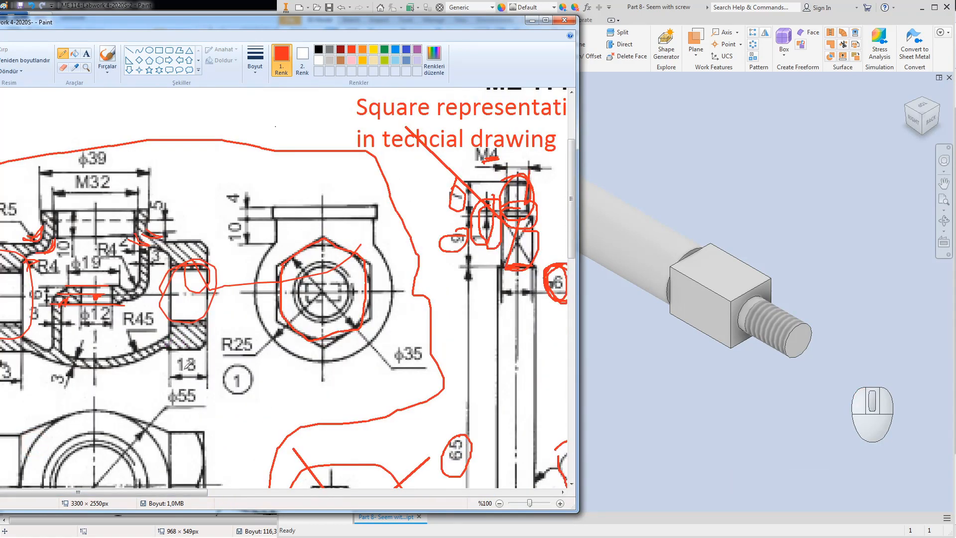
double_click(227, 23)
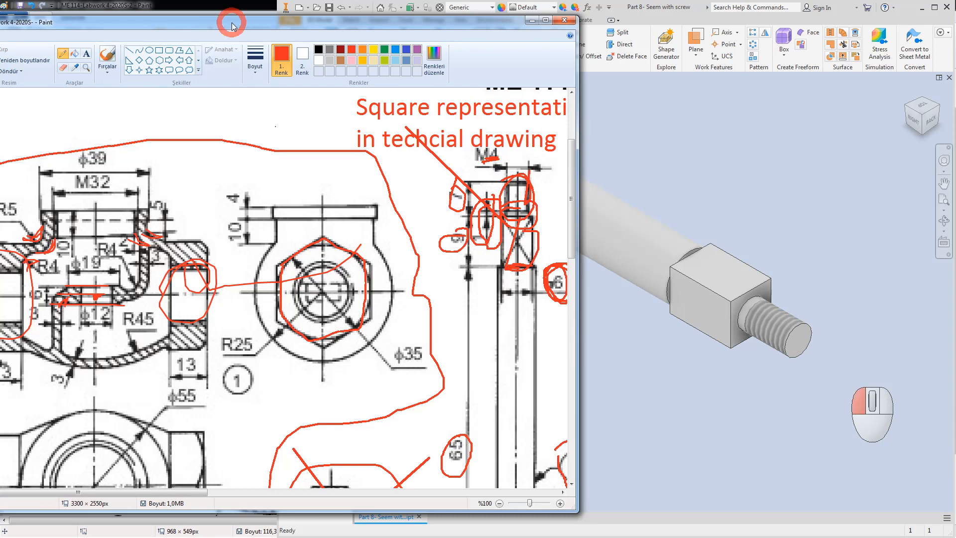
ctrl+scroll(391, 182, up, 1)
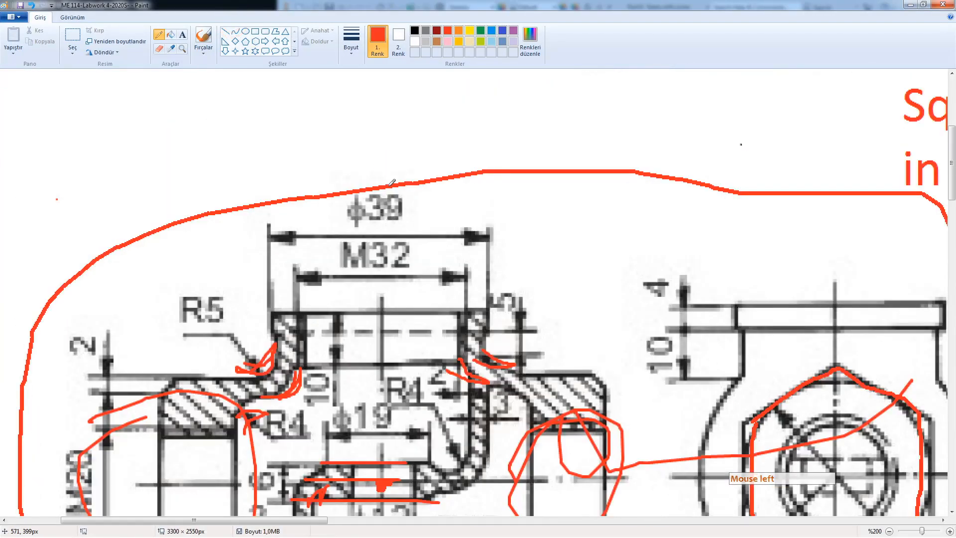
ctrl+scroll(391, 183, down, 2)
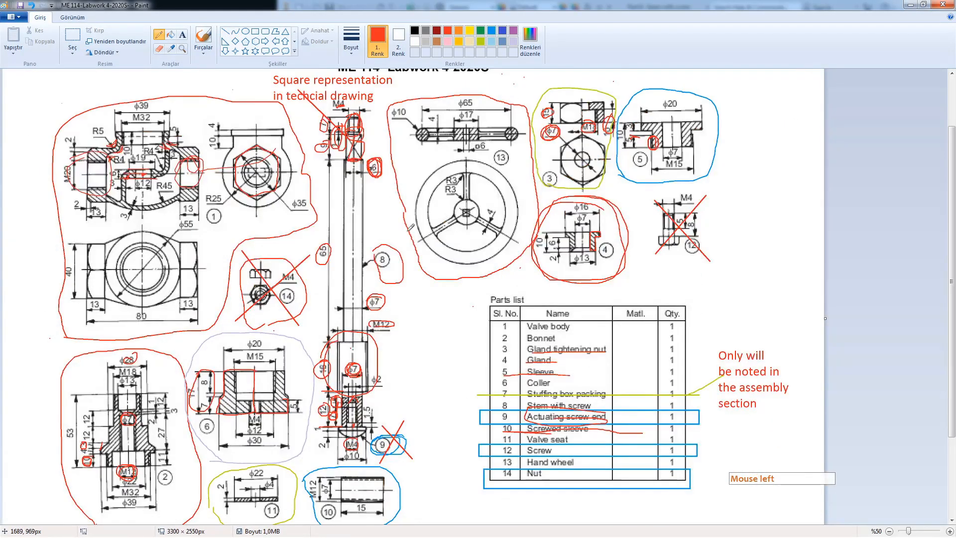
Step: Circle the view of part 10, the screwed sleeve, in red on the drawing sheet
scroll(430, 238, down, 3)
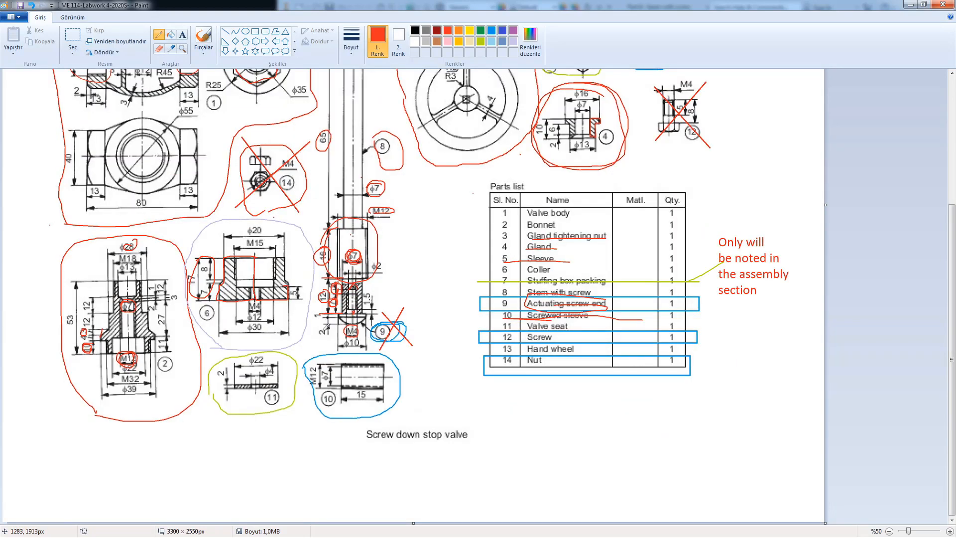
mouse_move(394, 367)
mouse_down()
mouse_move(351, 344)
mouse_move(305, 391)
mouse_move(397, 383)
mouse_move(329, 348)
mouse_up()
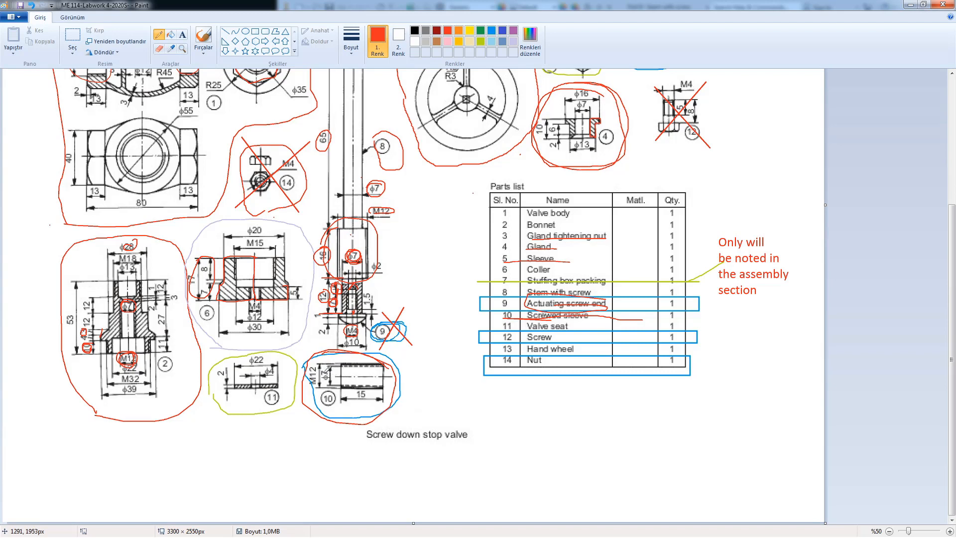
click(922, 204)
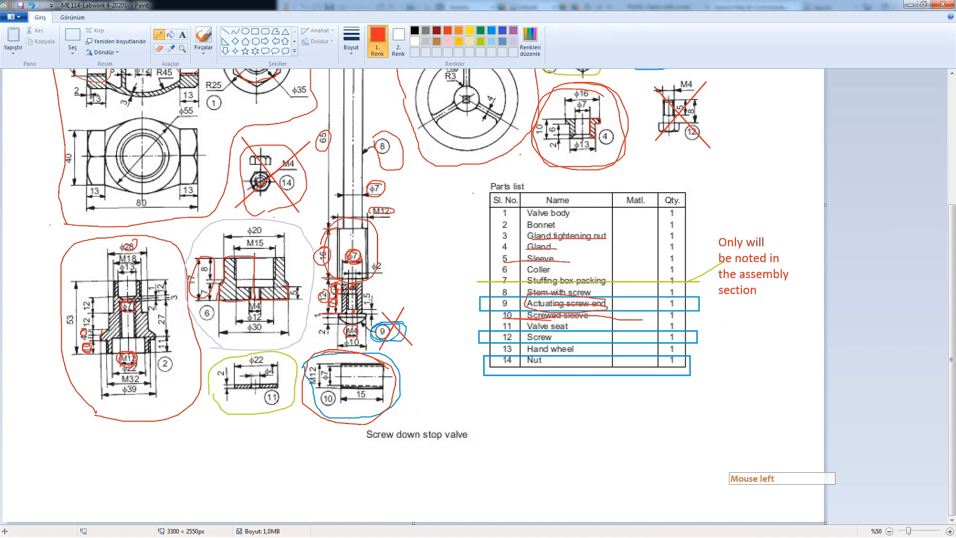
Step: Switch to Inventor, close the stem part and create a new part file
key(alt+Tab)
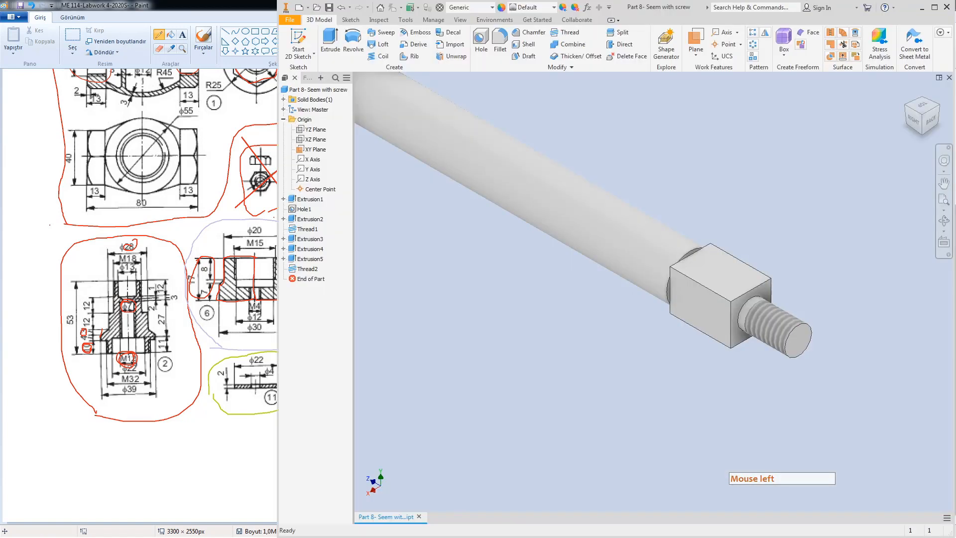
click(948, 77)
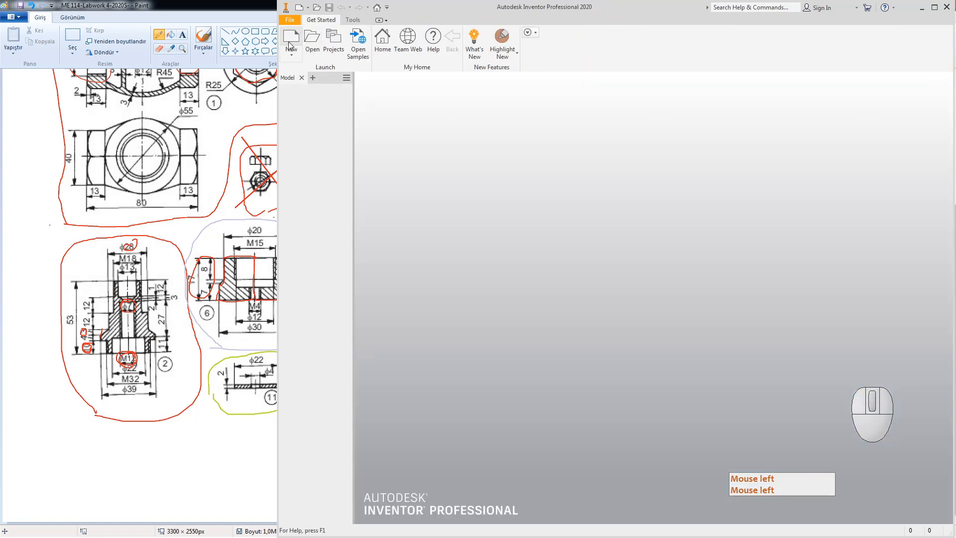
click(291, 43)
double_click(545, 147)
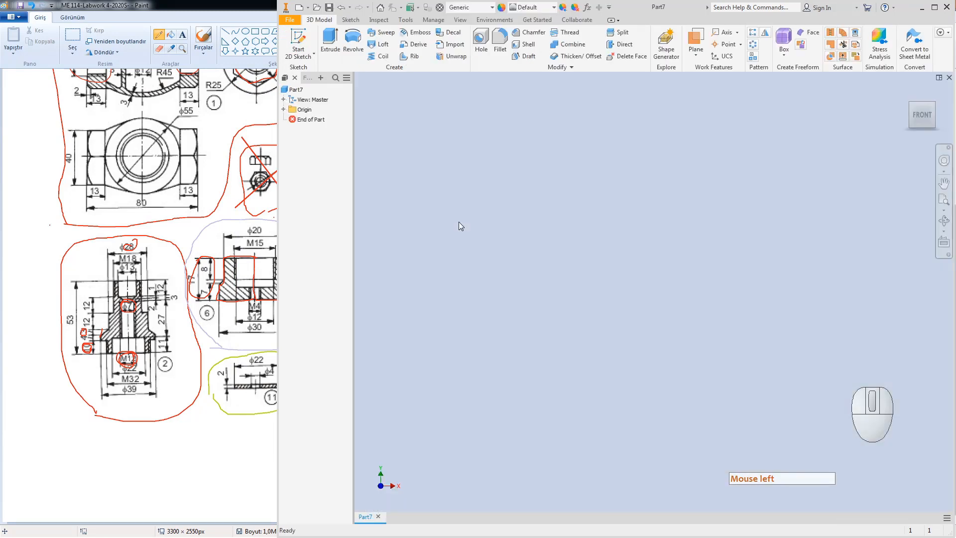
Step: Start a sketch on the XY plane and draw two concentric circles centred on the origin, the outer one about 9.7 mm in diameter
click(298, 41)
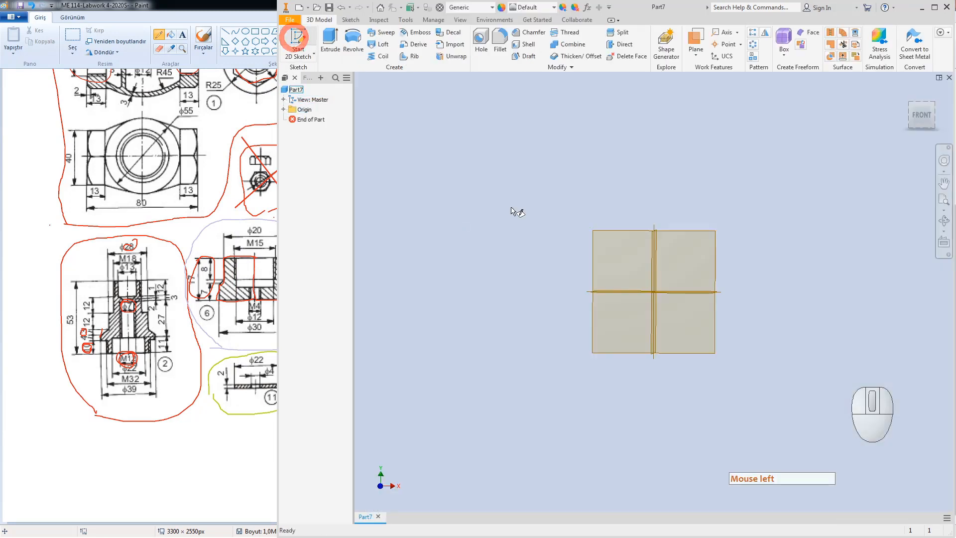
click(621, 158)
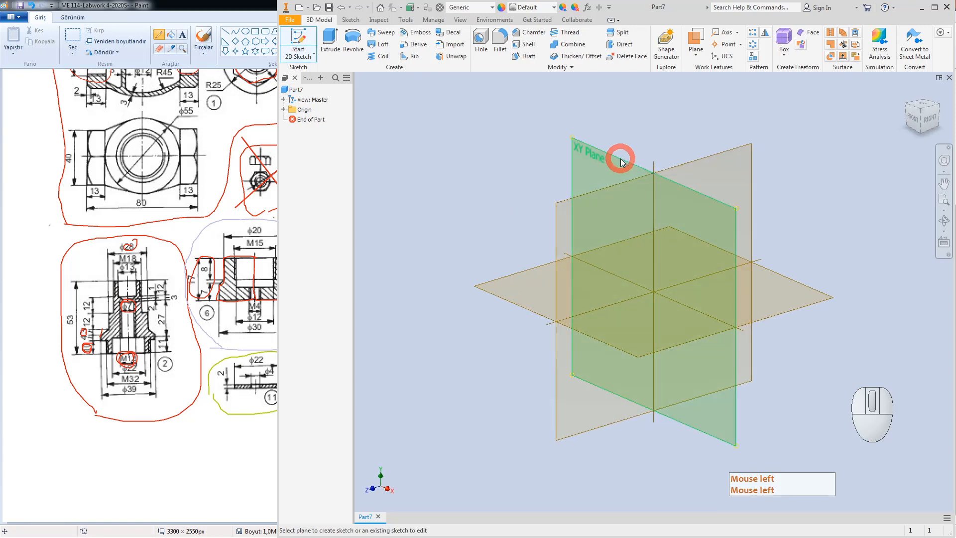
click(351, 38)
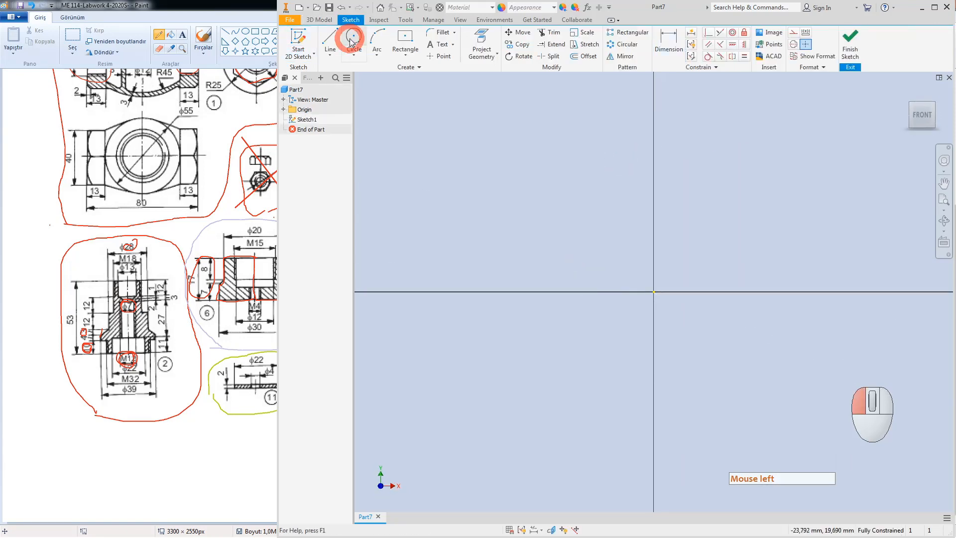
click(654, 291)
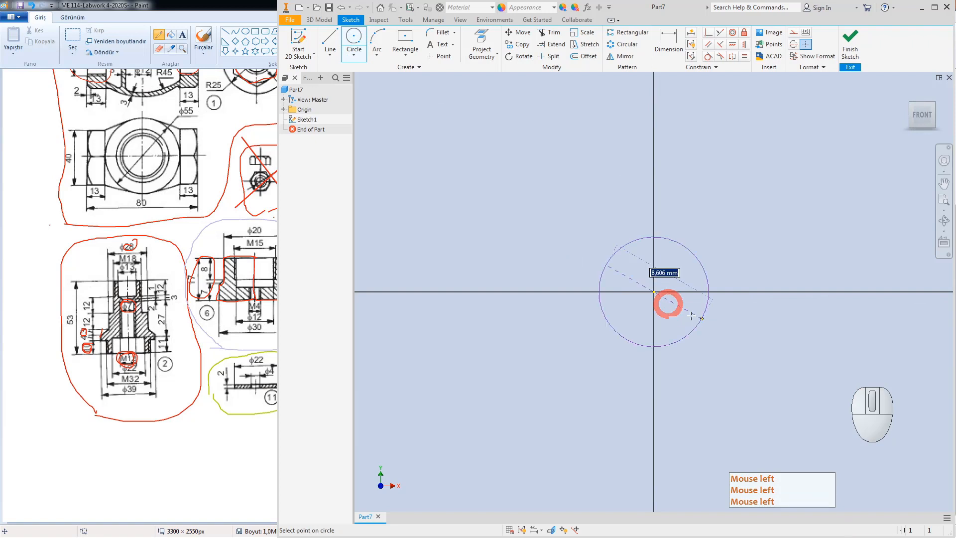
click(706, 322)
click(652, 291)
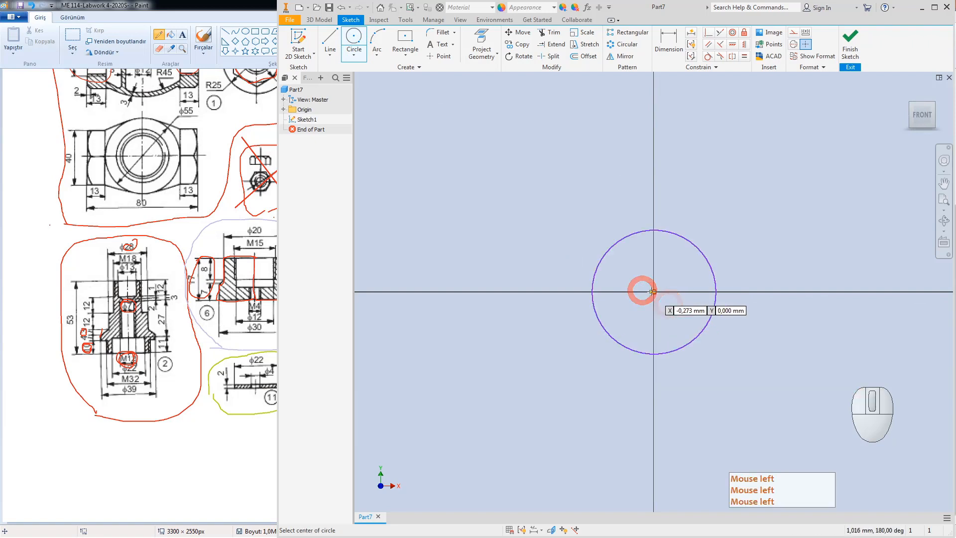
click(685, 304)
Step: Dimension the outer circle's diameter, mark part 10's M12 size in red in Paint, and return to Inventor to set the diameter to 12 mm
click(668, 42)
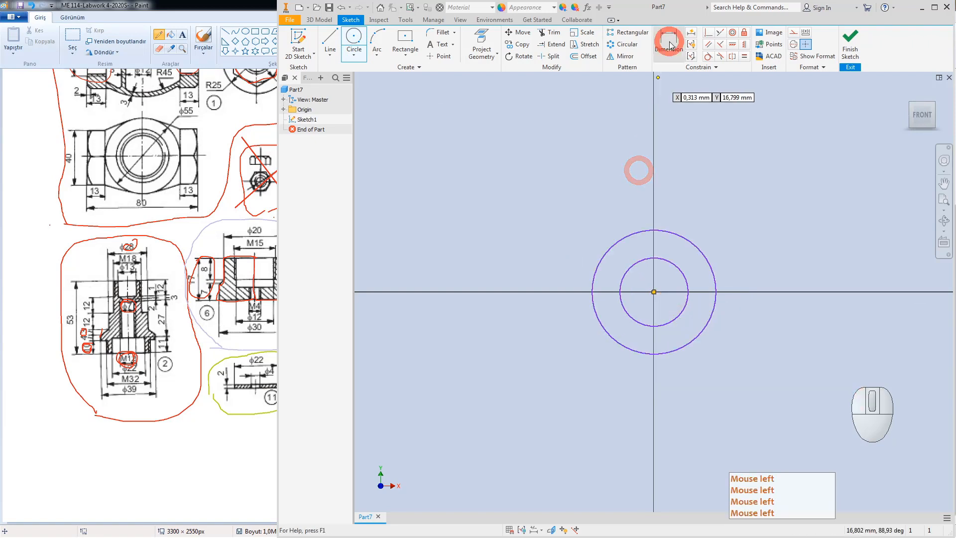
click(620, 241)
click(537, 239)
click(248, 334)
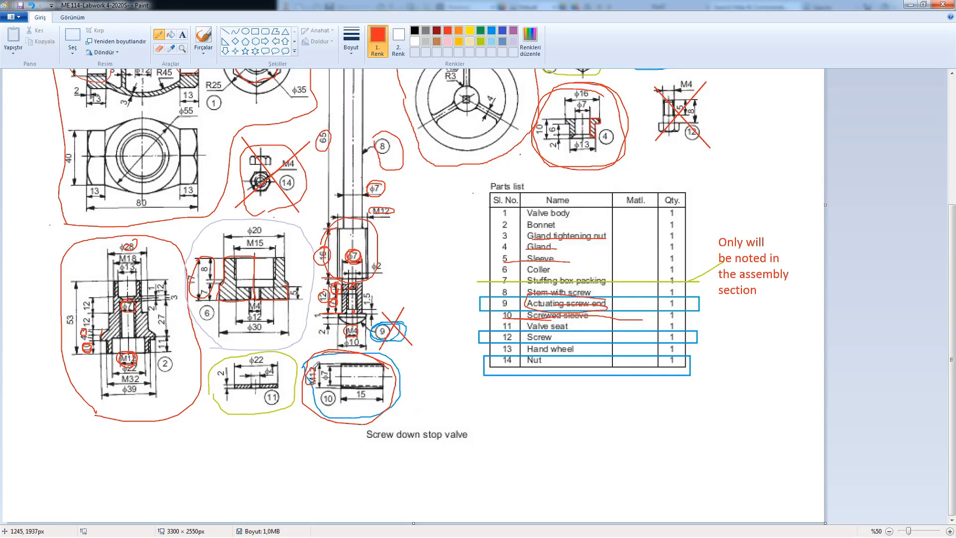
click(693, 345)
key(alt+Tab)
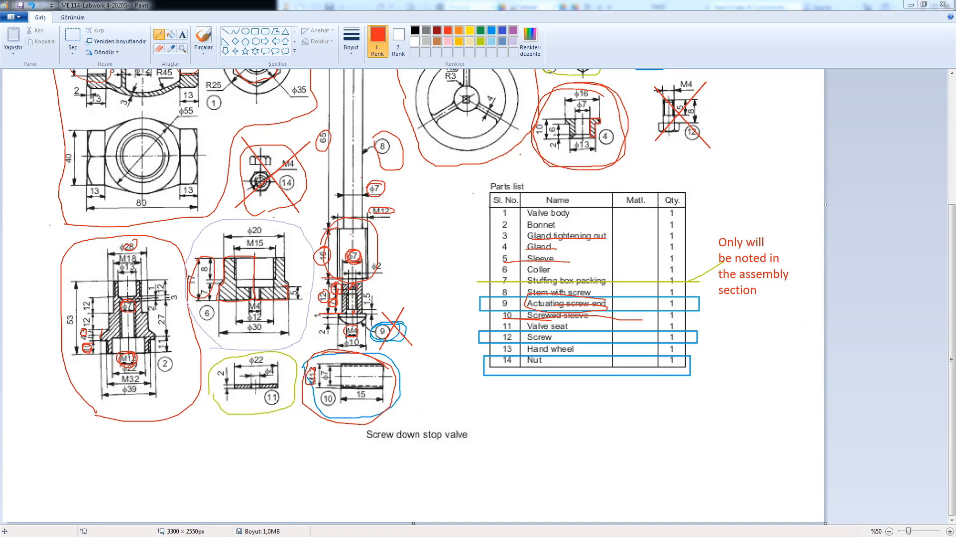
text(12)
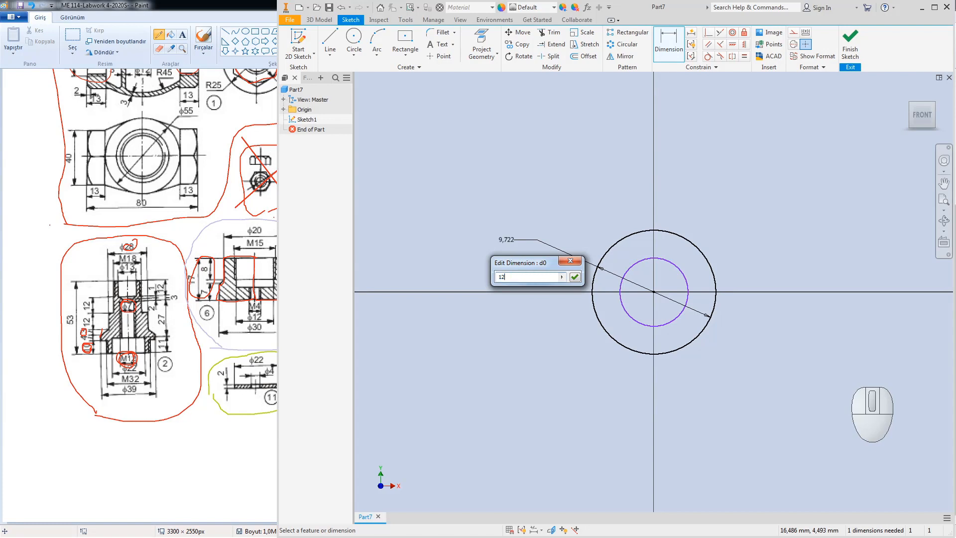
key(Return)
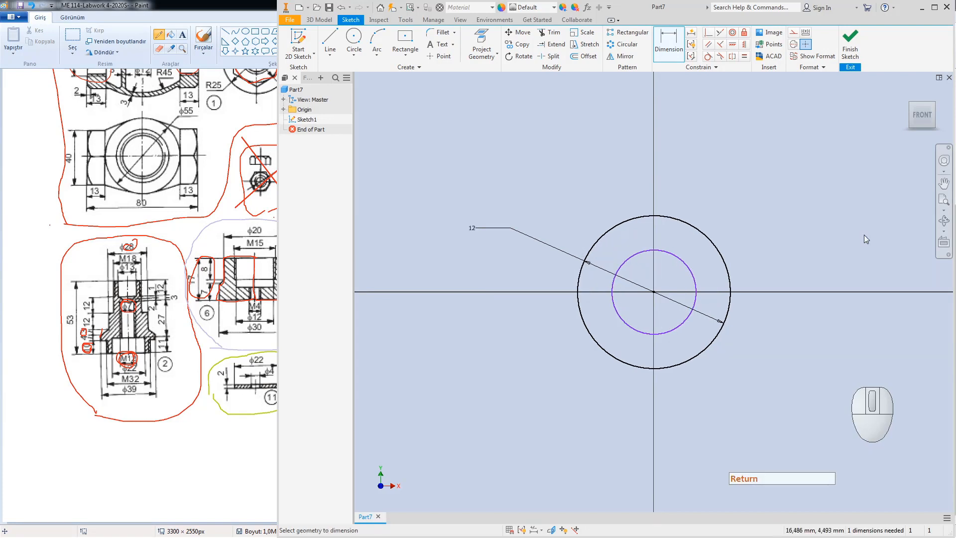
Step: Dimension the inner circle's diameter to 7 mm and finish the sketch
click(620, 268)
click(604, 249)
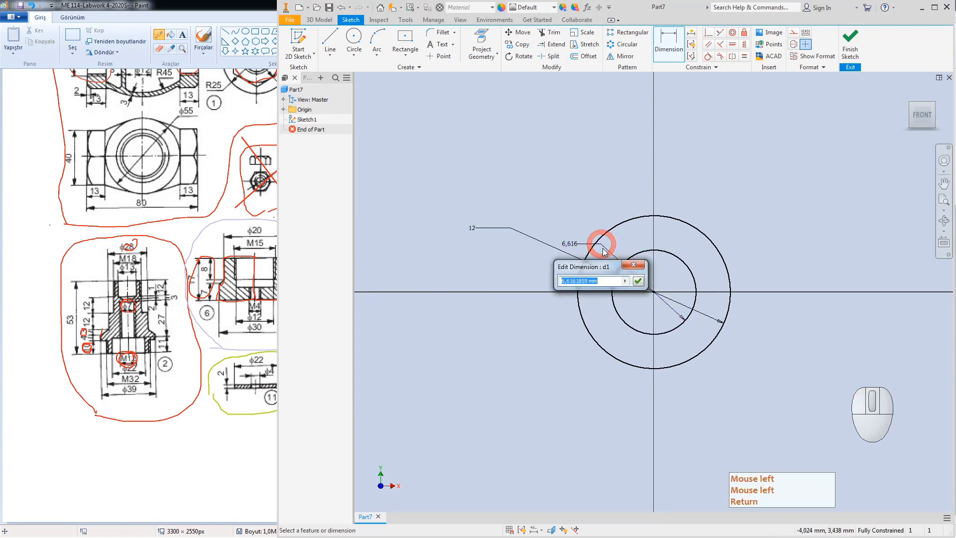
text(7)
key(Return)
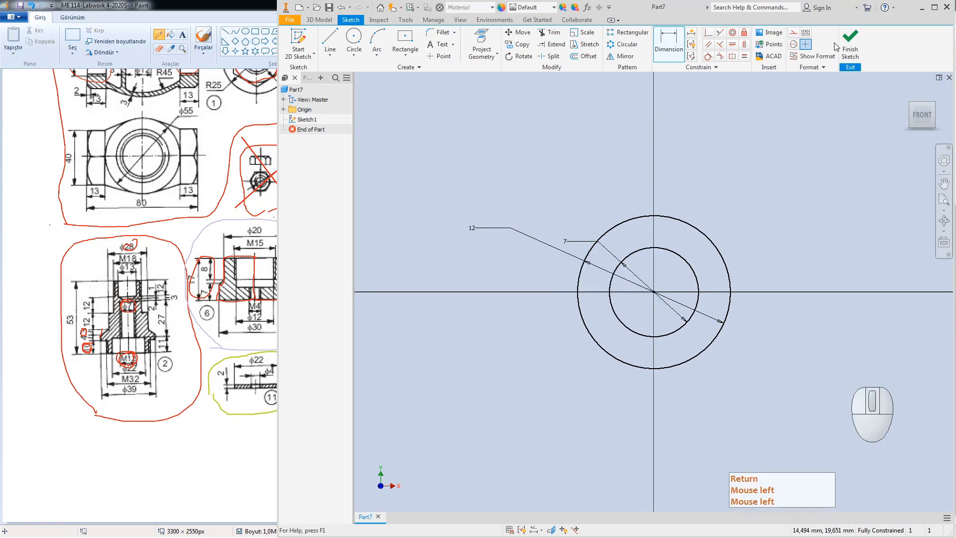
click(837, 45)
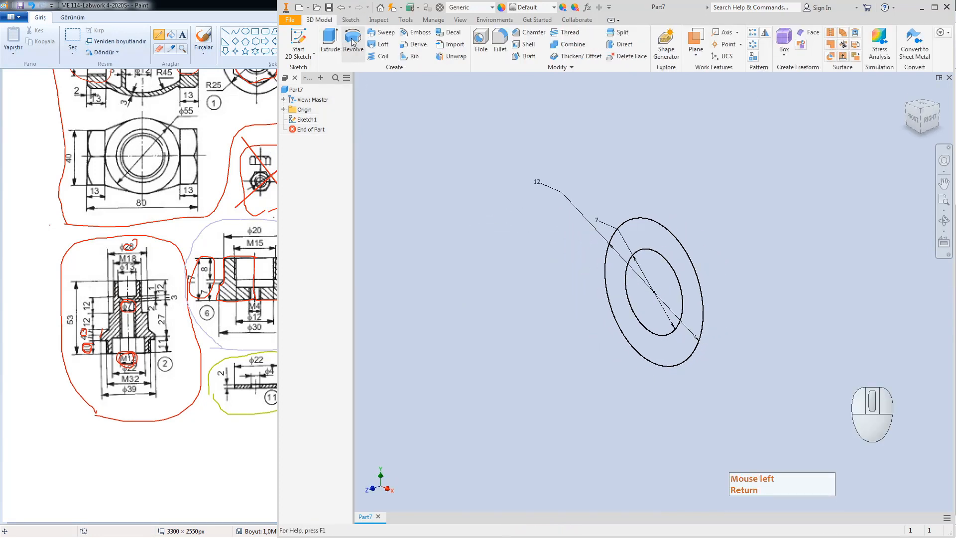
Step: Extrude the ring between the two circles symmetrically about the sketch plane to a distance of 15 mm
click(332, 40)
click(644, 238)
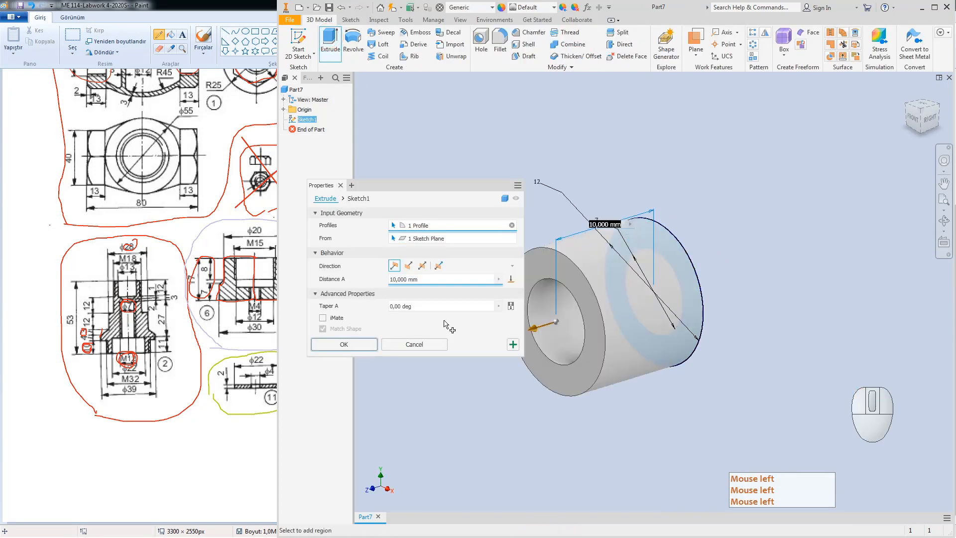
click(422, 266)
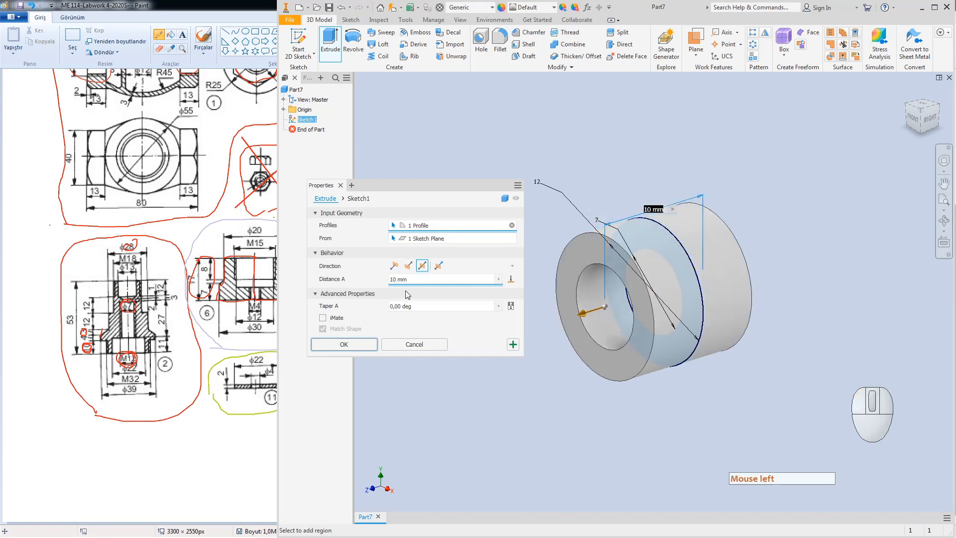
click(415, 279)
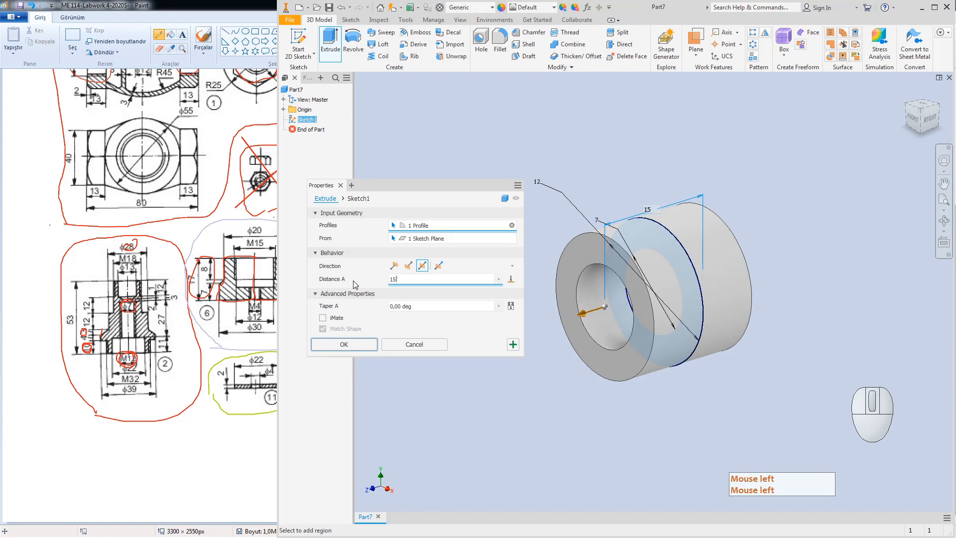
key(Return)
click(343, 345)
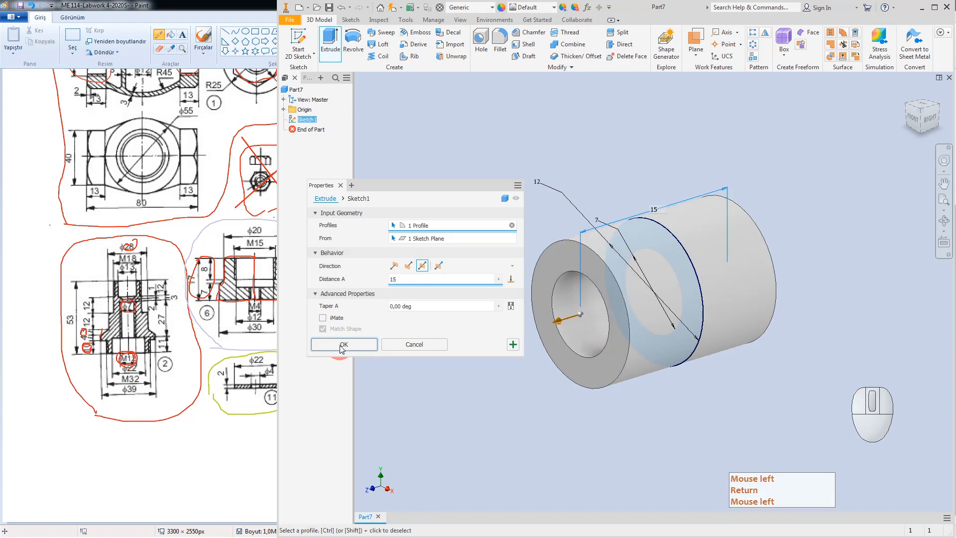
Step: Add a full-length ISO Metric profile thread, size 12, designation M12x1.75, to the sleeve's outer cylindrical face
click(570, 35)
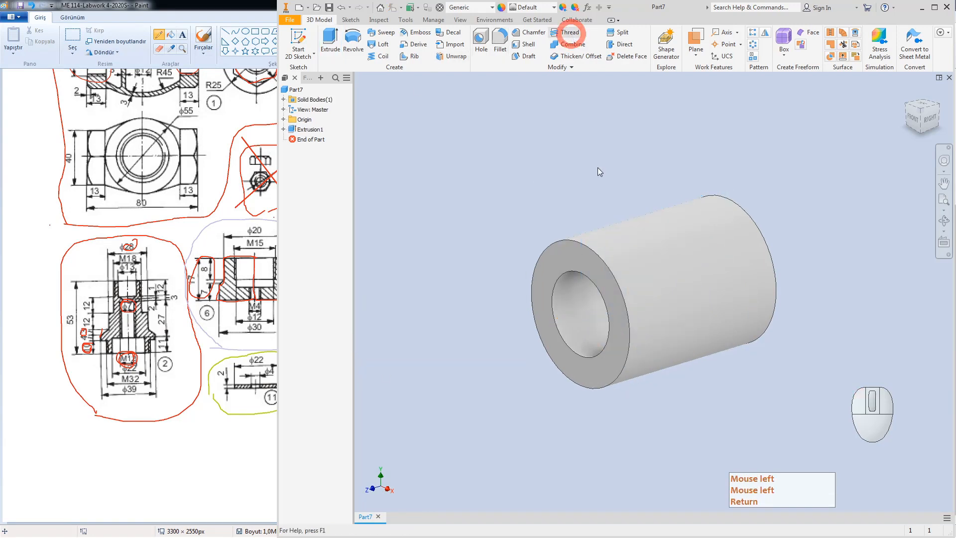
click(627, 253)
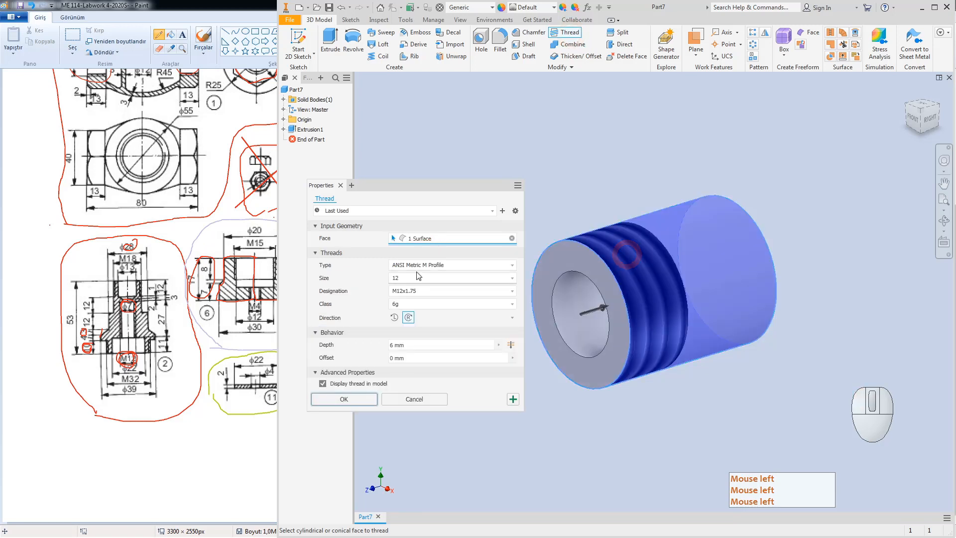
click(418, 265)
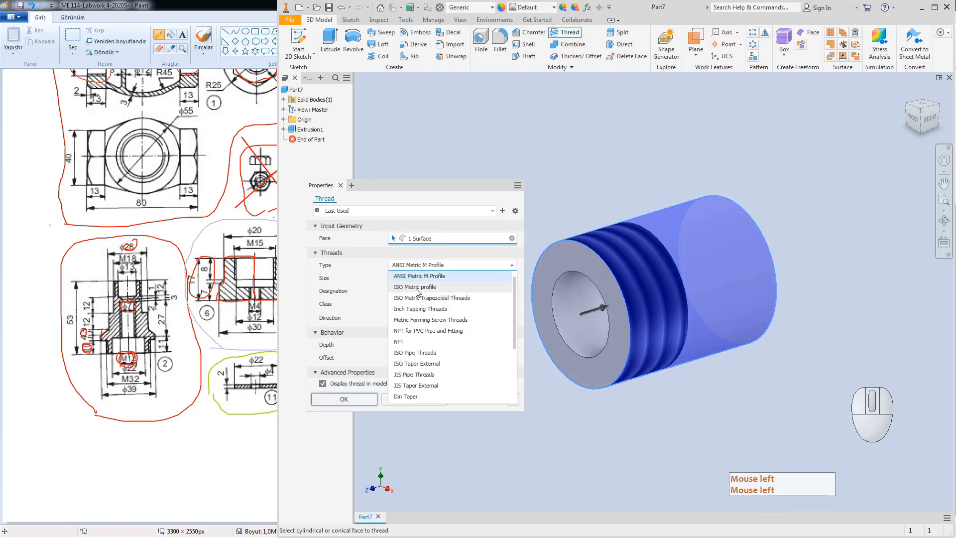
click(417, 287)
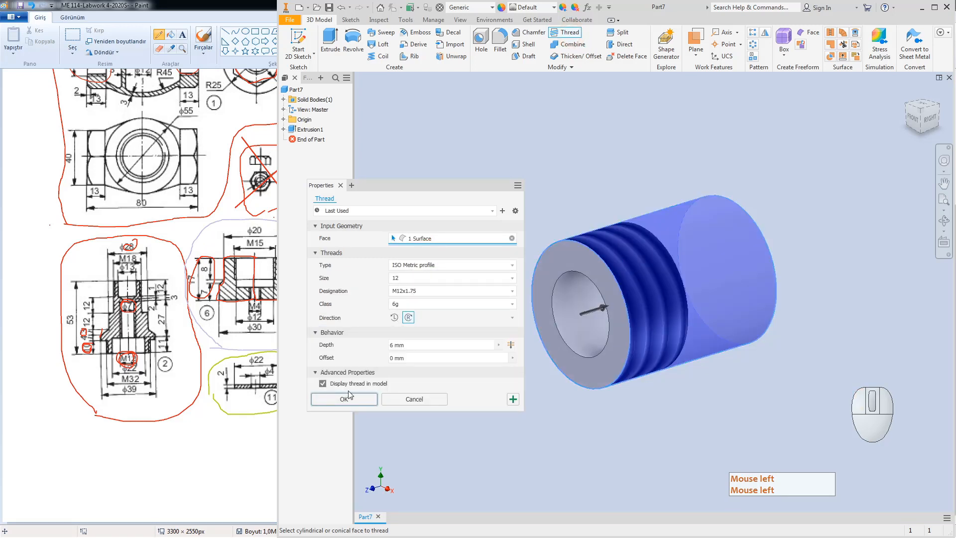
click(511, 345)
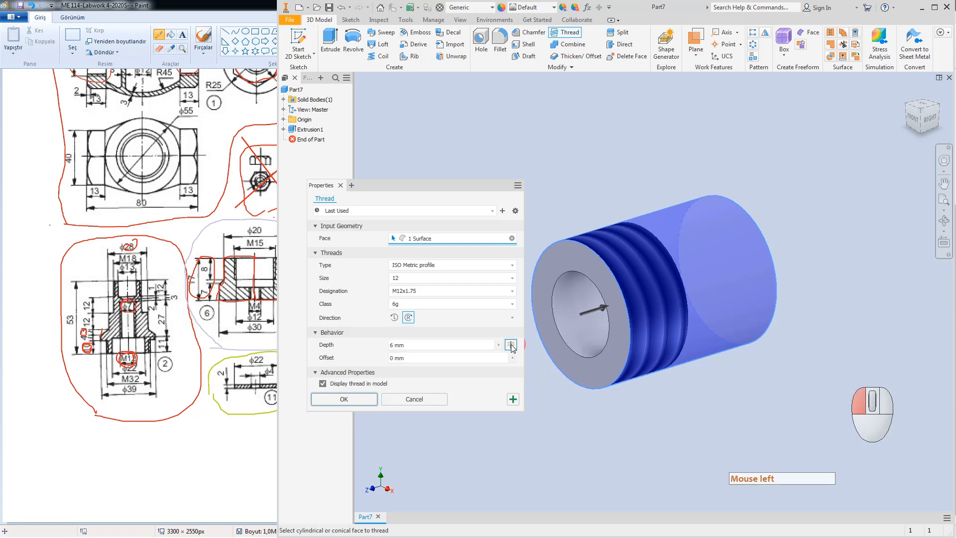
click(345, 386)
Step: Switch to Paint, mark item 11 Valve seat in the parts list and circle the part 11 view in red
click(239, 391)
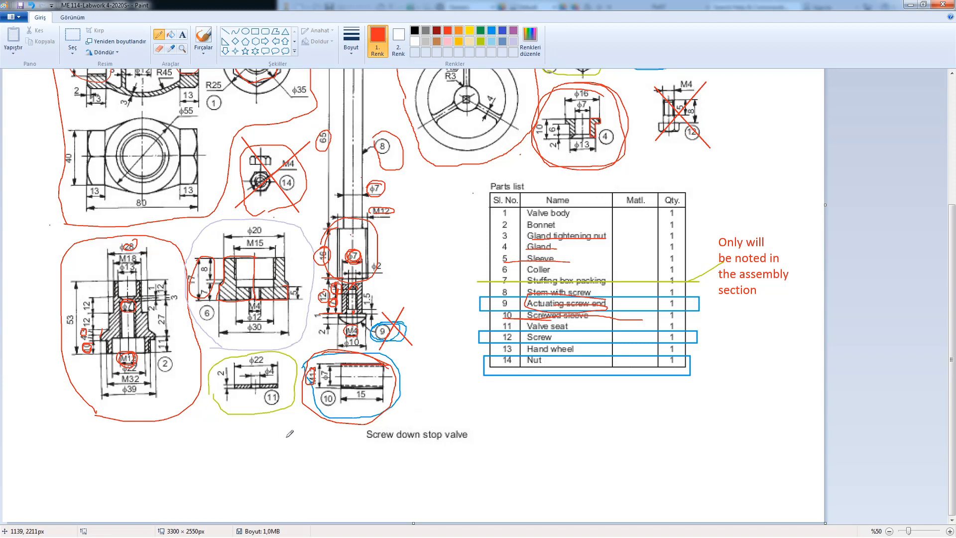
click(535, 324)
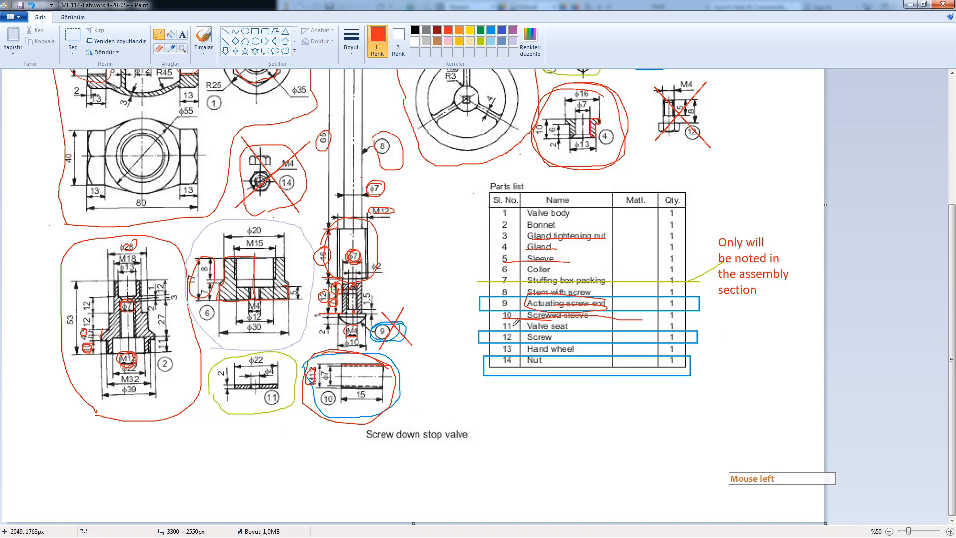
drag(487, 324, 508, 323)
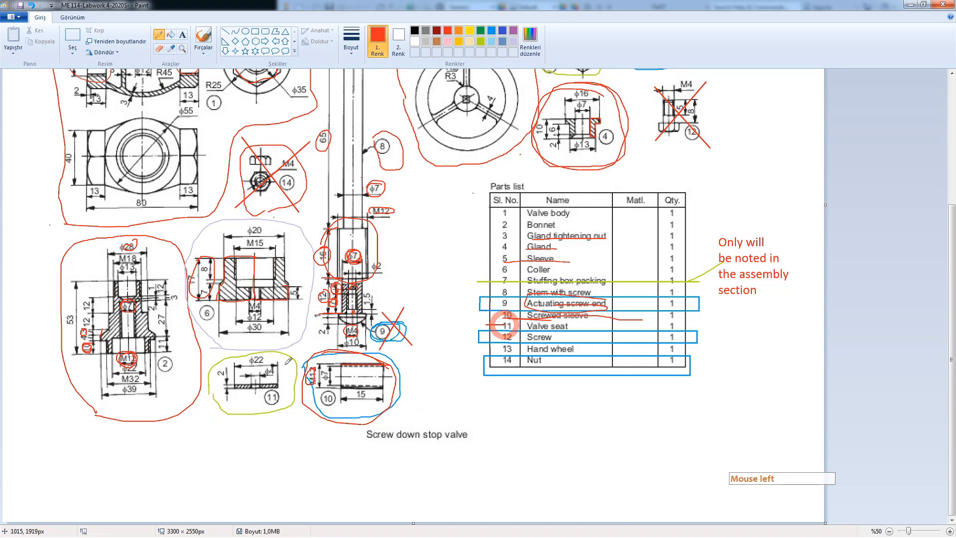
mouse_move(286, 360)
mouse_down()
mouse_move(212, 371)
mouse_move(259, 425)
mouse_move(296, 389)
mouse_move(211, 369)
mouse_move(246, 407)
mouse_up()
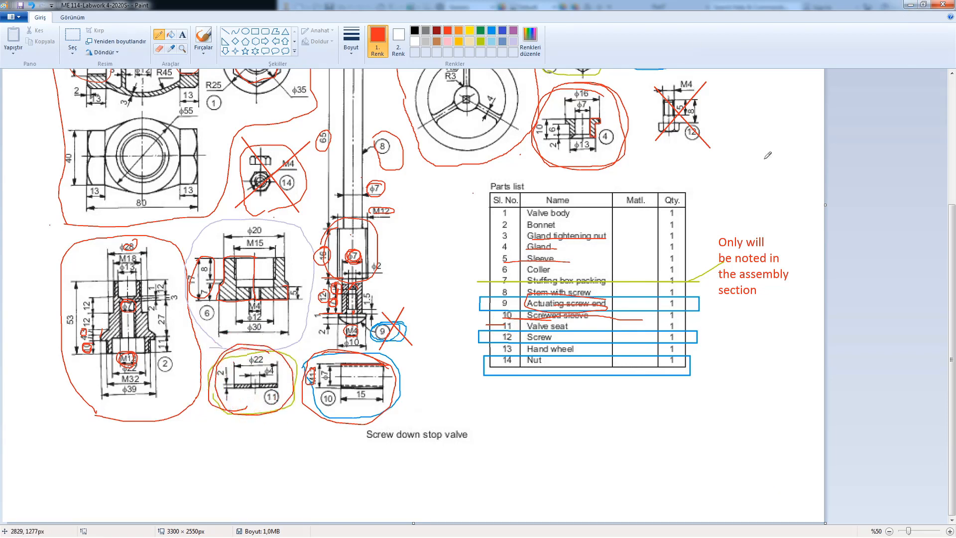
Step: Switch to Inventor and close the threaded sleeve part, choosing to save its changes
key(super)
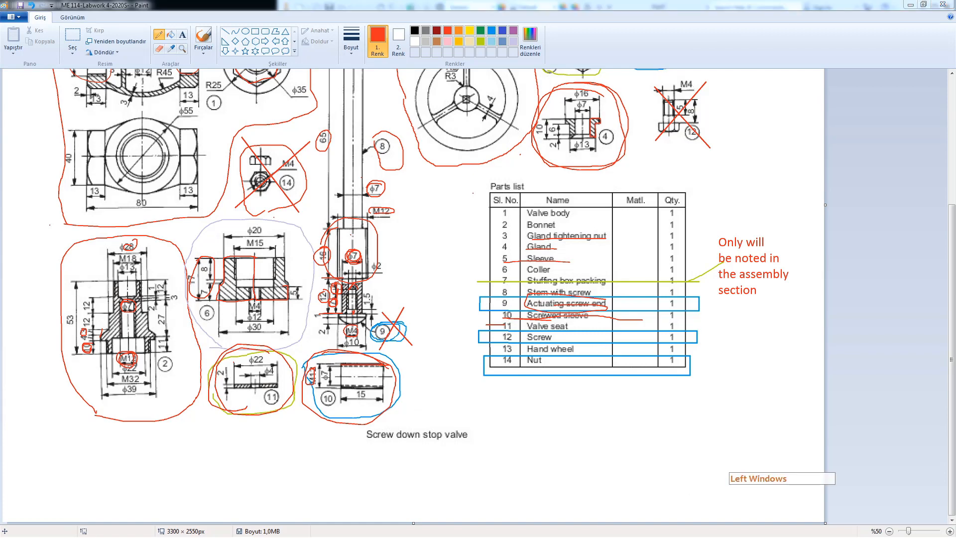
click(199, 537)
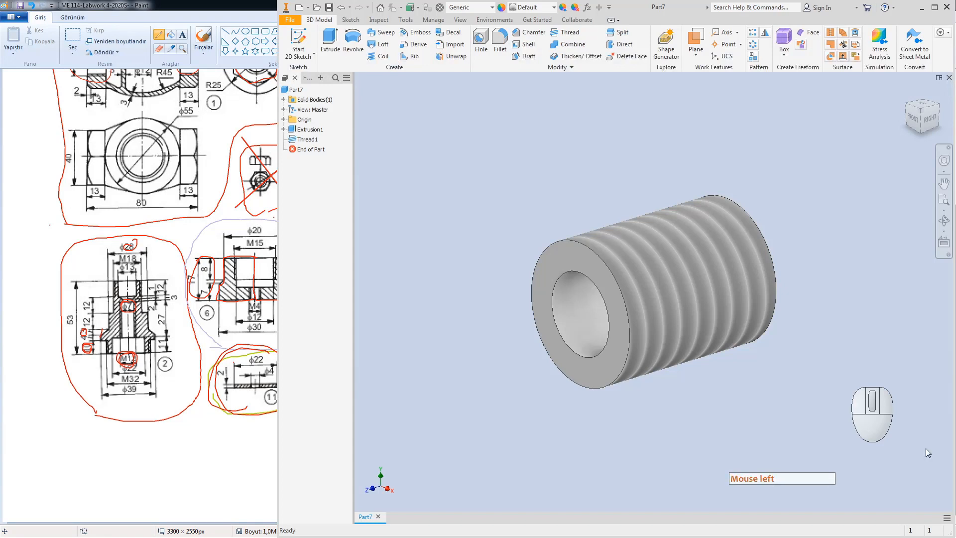
click(948, 77)
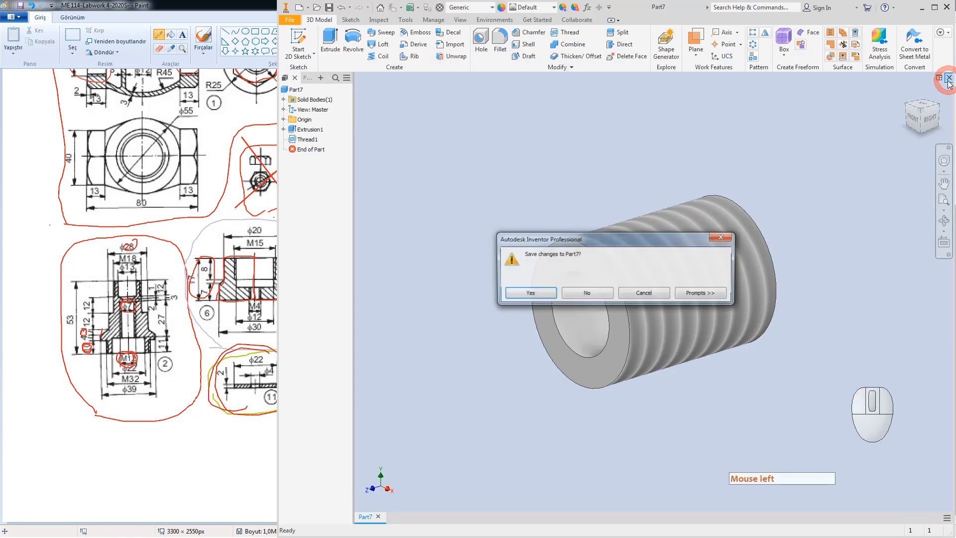
click(528, 293)
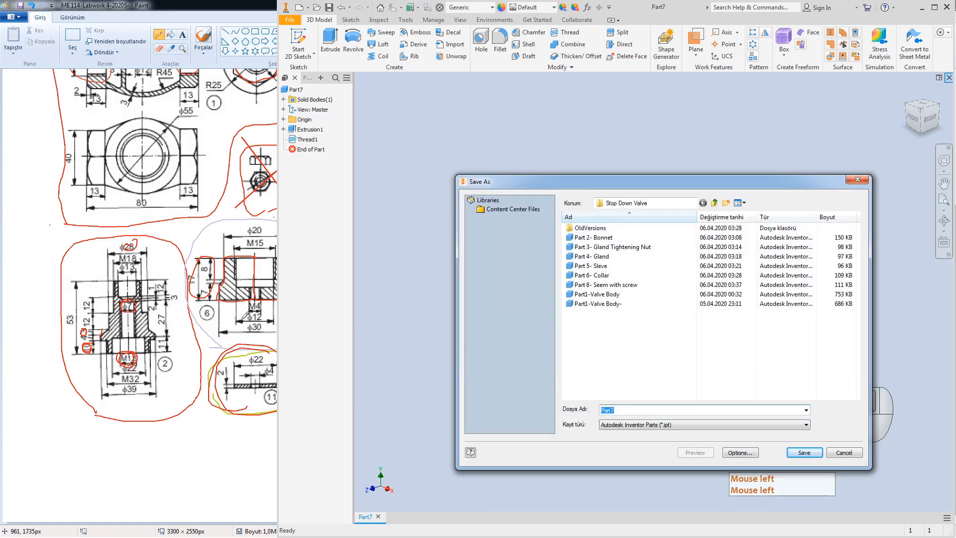
Step: Save the sleeve in the Stop Down Valve folder as "Part 10- Screwed Sleve", checking the name in the Paint parts list
key(BackSpace)
text(Part 10-)
click(179, 443)
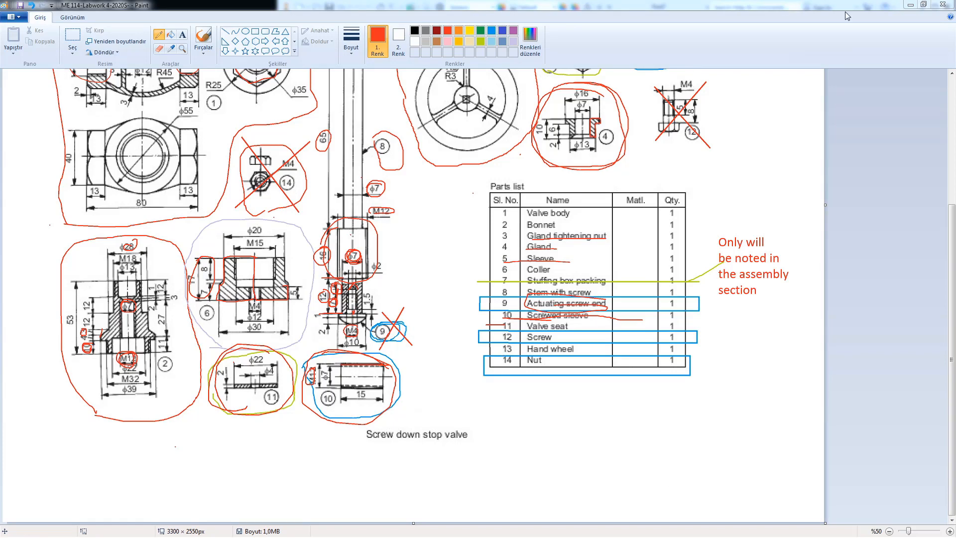
click(908, 6)
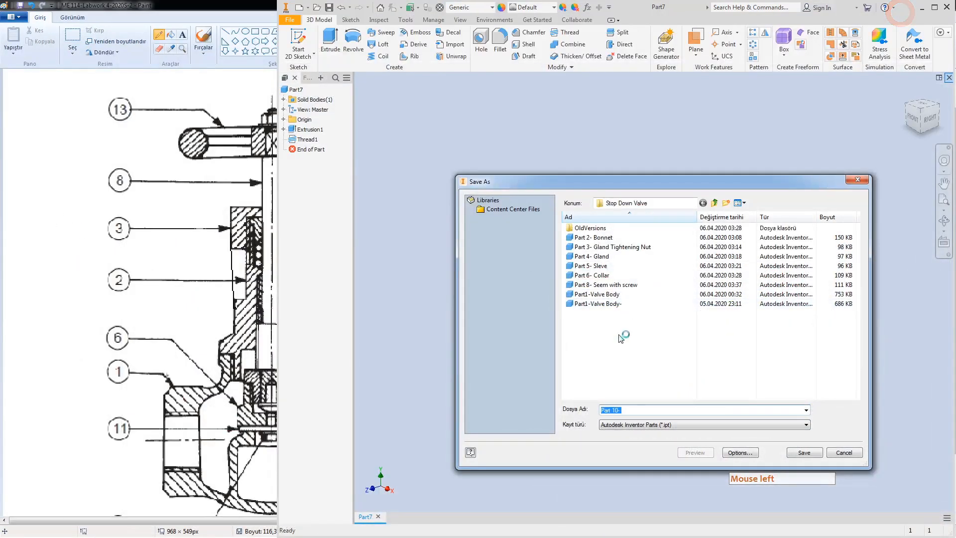
click(639, 409)
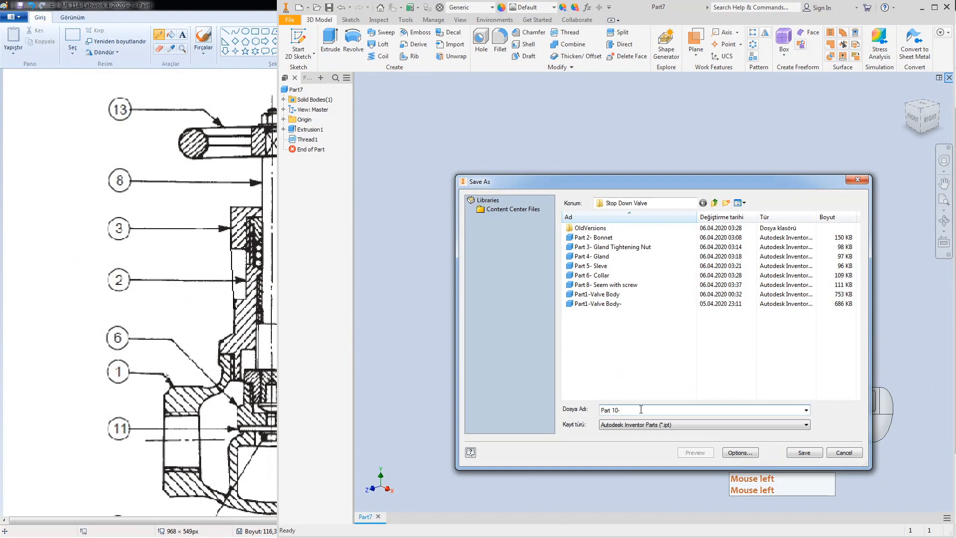
text(Screwe)
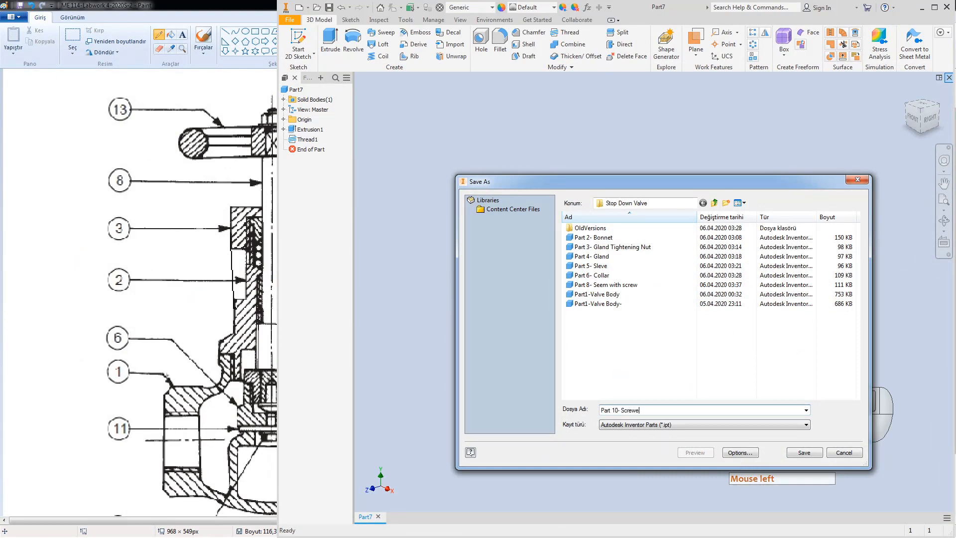
text(d Sleve)
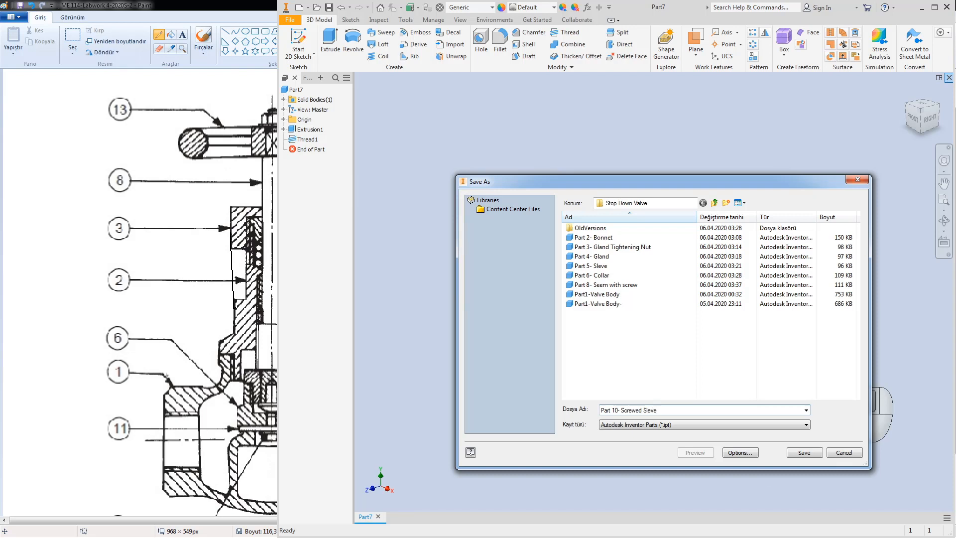
key(Return)
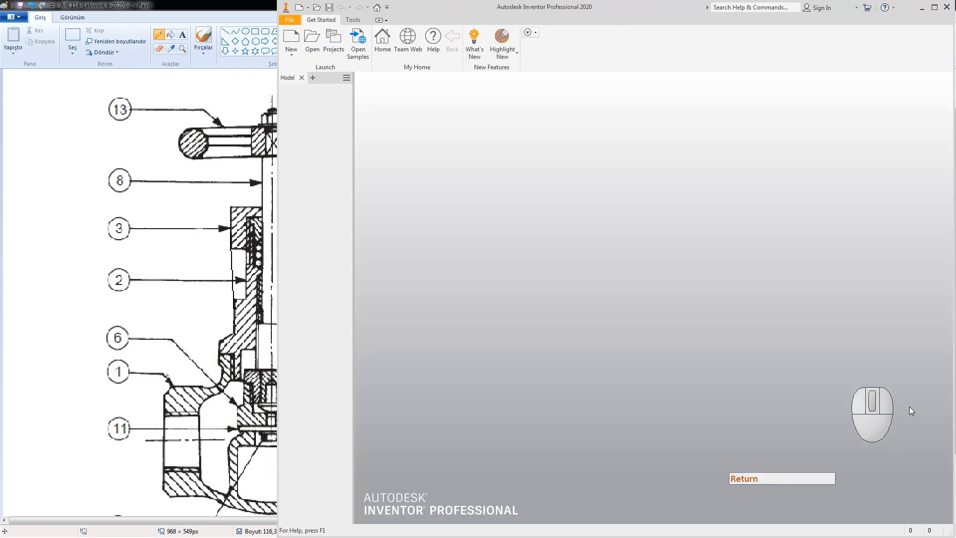
Step: Create a new part file and, in Paint, circle part 11's φ22, φ4 and 2 dimensions in red
click(297, 37)
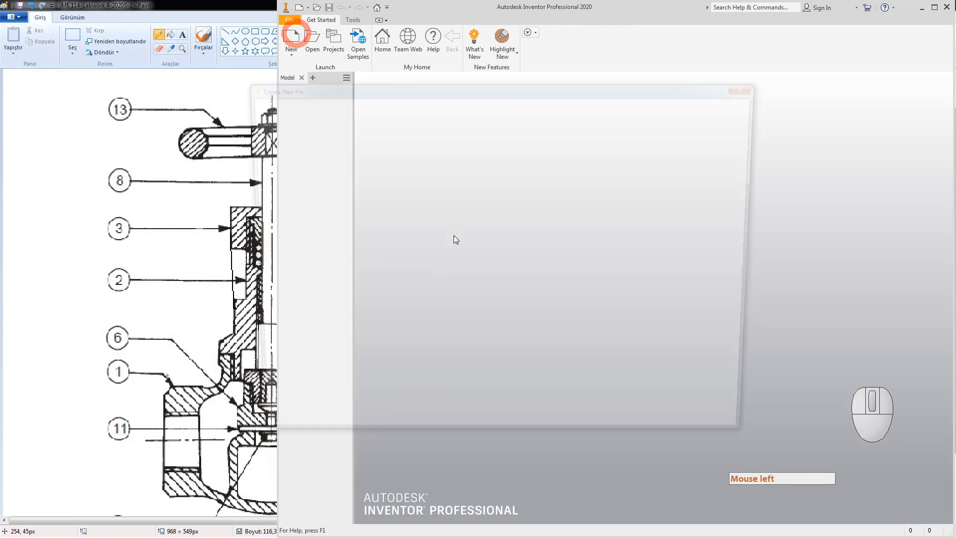
double_click(550, 150)
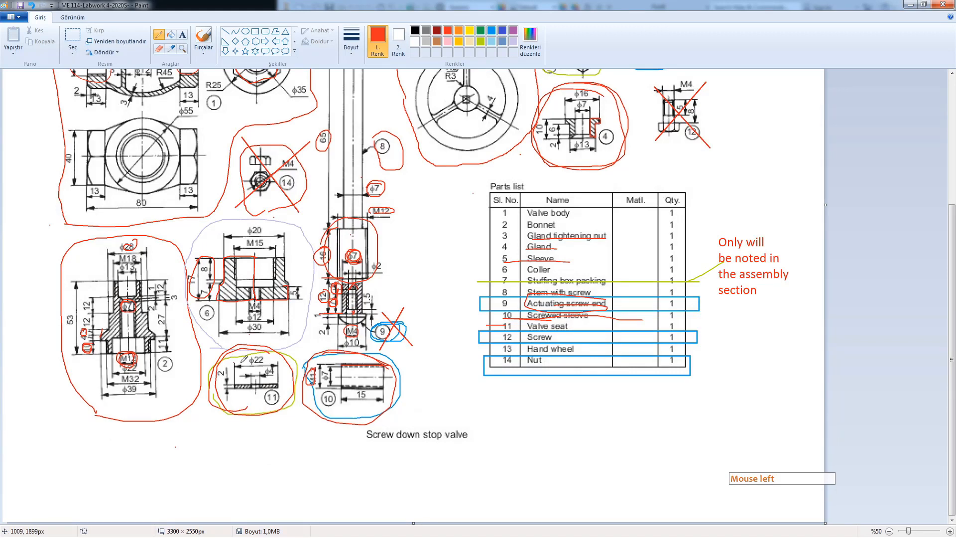
mouse_move(264, 353)
mouse_down()
mouse_move(242, 365)
mouse_move(262, 364)
mouse_move(264, 351)
mouse_move(236, 366)
mouse_move(257, 378)
mouse_move(273, 369)
mouse_move(215, 386)
mouse_move(230, 375)
mouse_up()
click(889, 193)
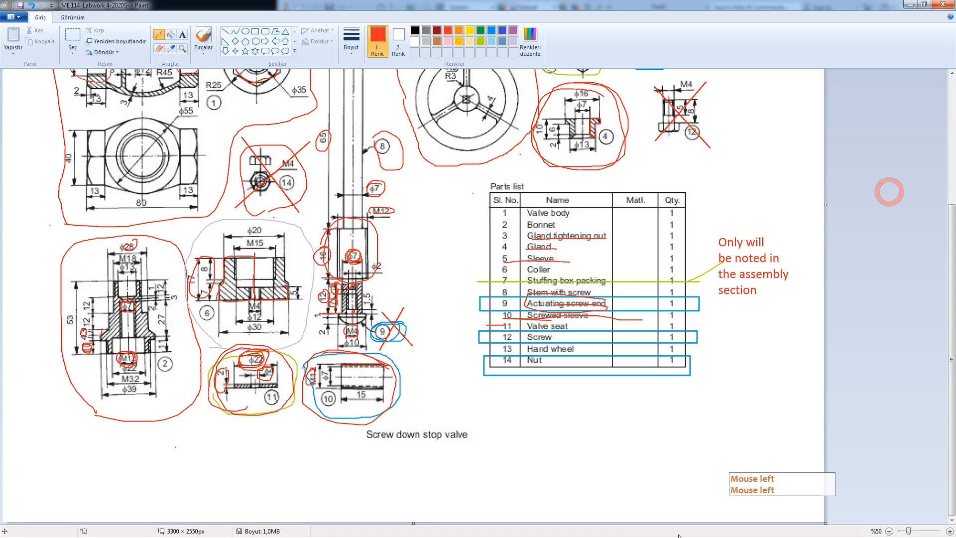
Step: Switch to Inventor and sketch two concentric circles about 4.8 mm and 18.7 mm in diameter at the origin on the front plane
key(alt+Tab)
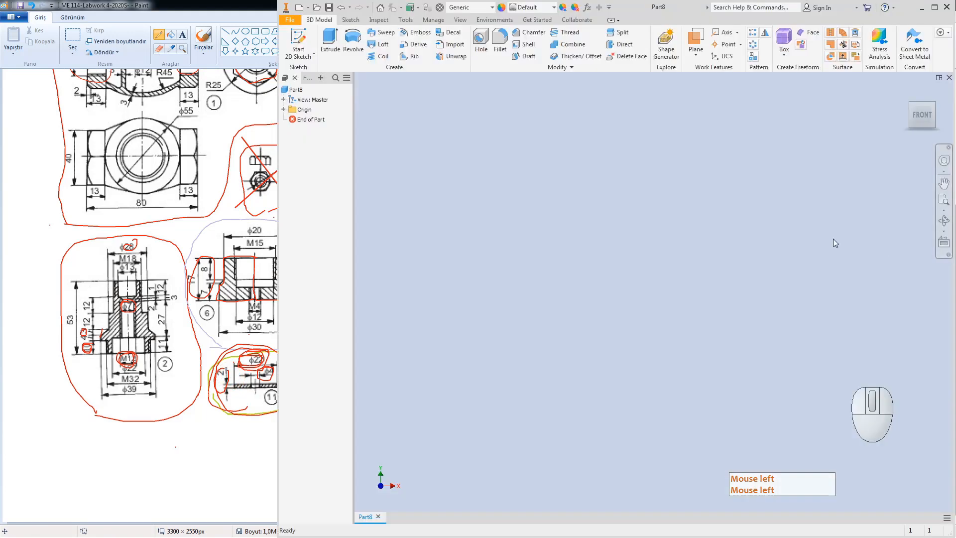
click(298, 39)
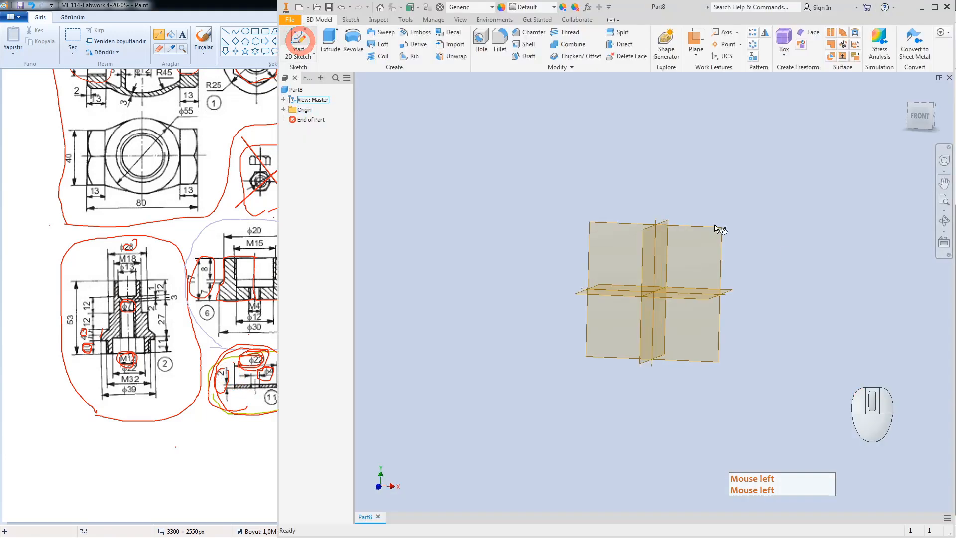
click(715, 200)
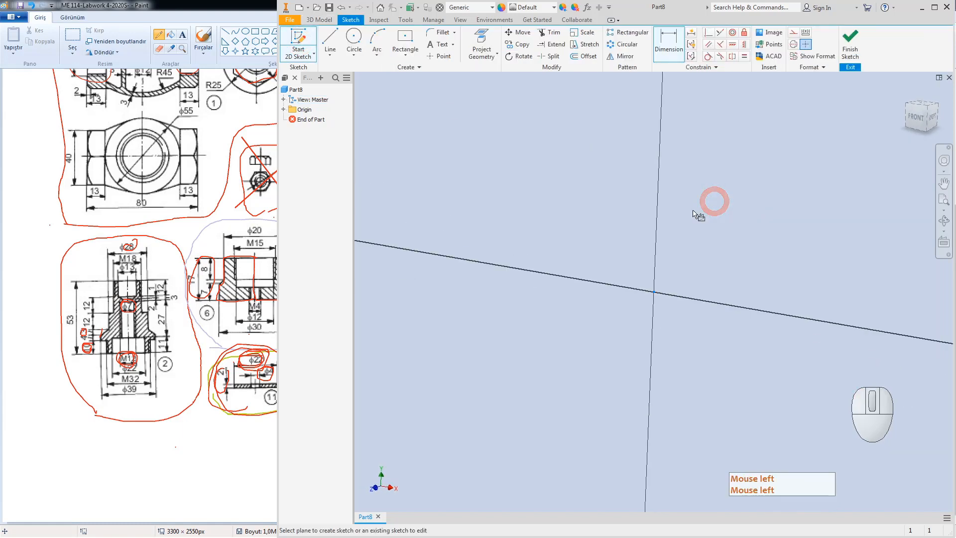
click(353, 44)
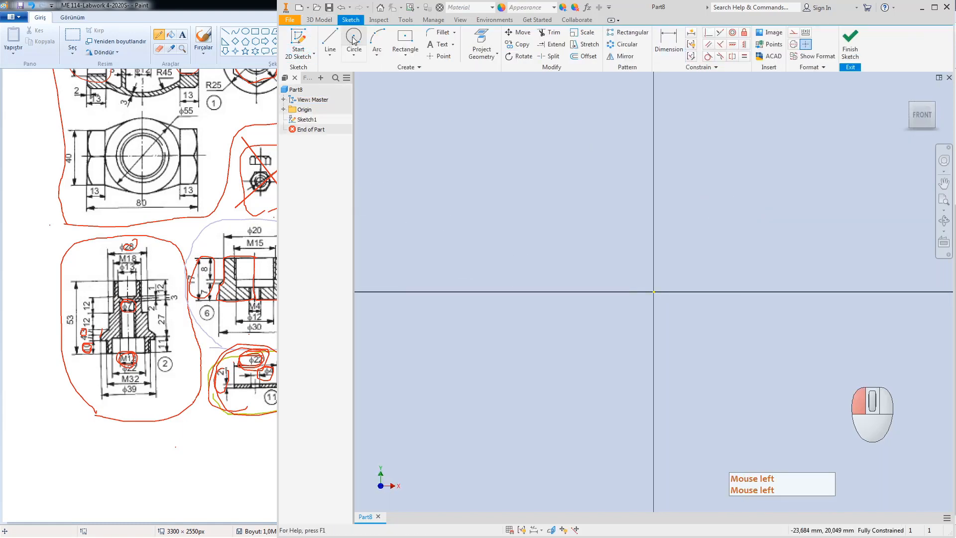
click(654, 292)
click(634, 314)
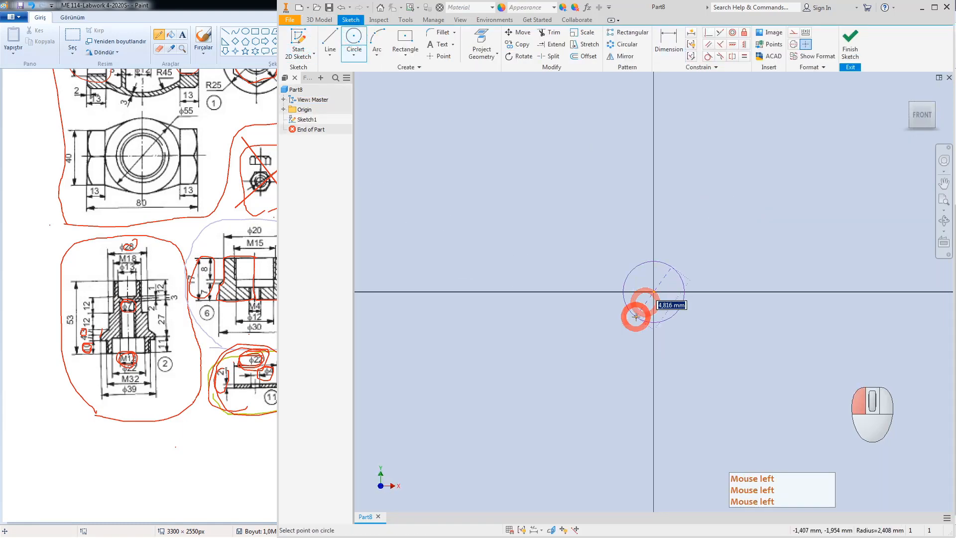
click(653, 292)
click(559, 367)
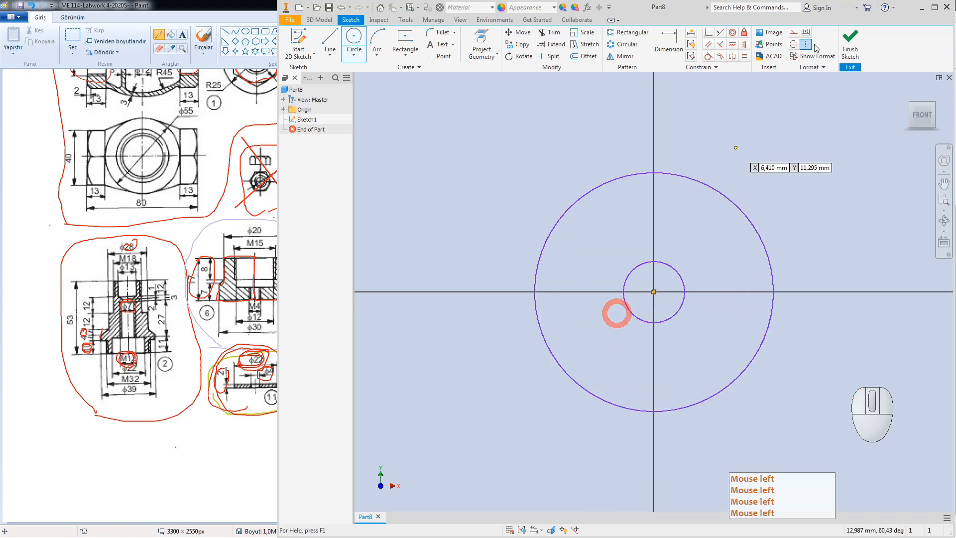
Step: Dimension the outer circle's diameter to 22 mm
click(667, 43)
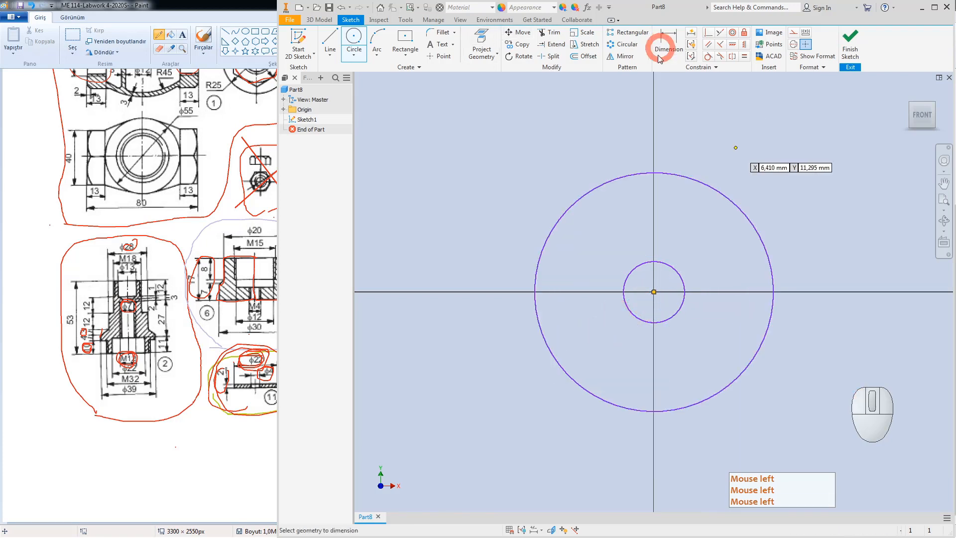
click(587, 196)
click(529, 182)
text(22)
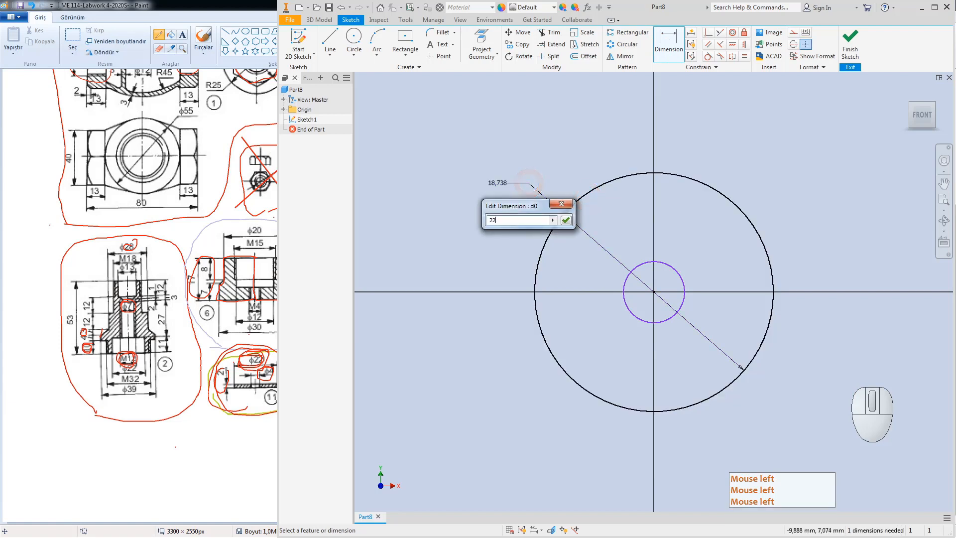
key(Return)
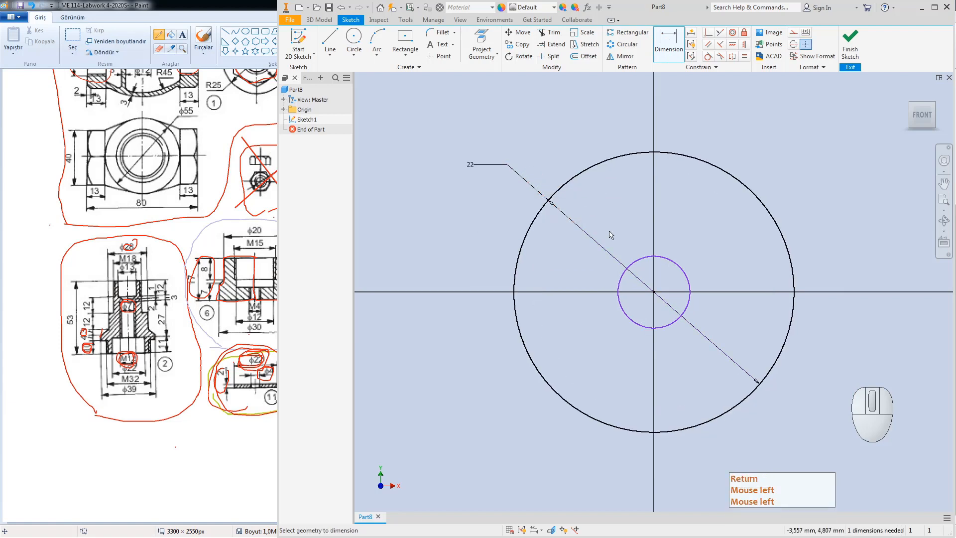
Step: Dimension the inner circle's diameter to 4 mm and finish the sketch
click(621, 273)
click(585, 276)
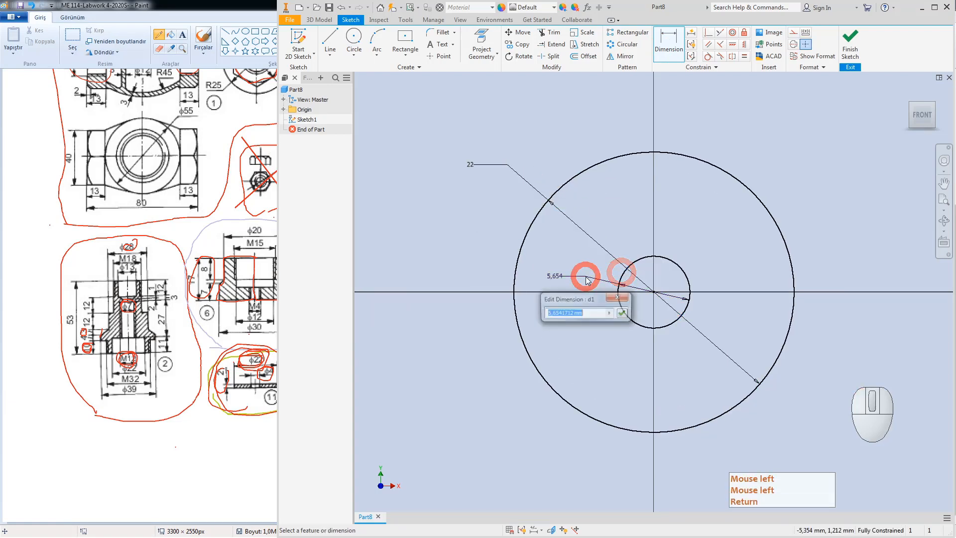
text(4)
key(Return)
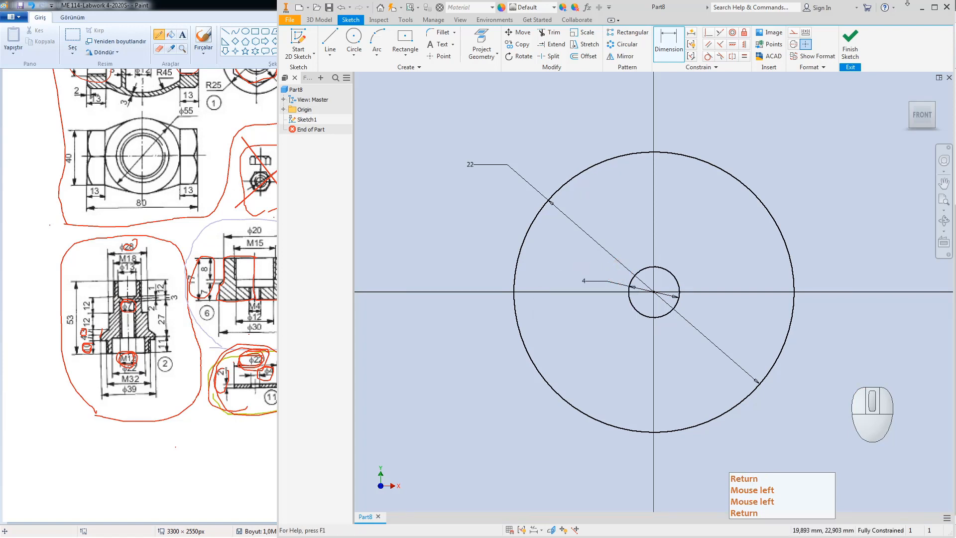
click(856, 42)
click(856, 43)
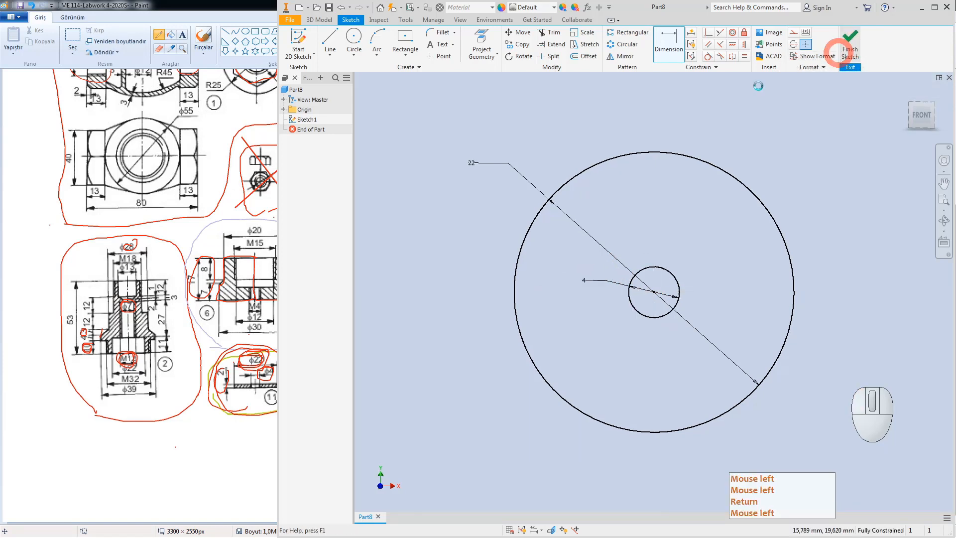
Step: Extrude the ring between the two circles symmetrically about the sketch plane to a distance of 2 mm
click(330, 40)
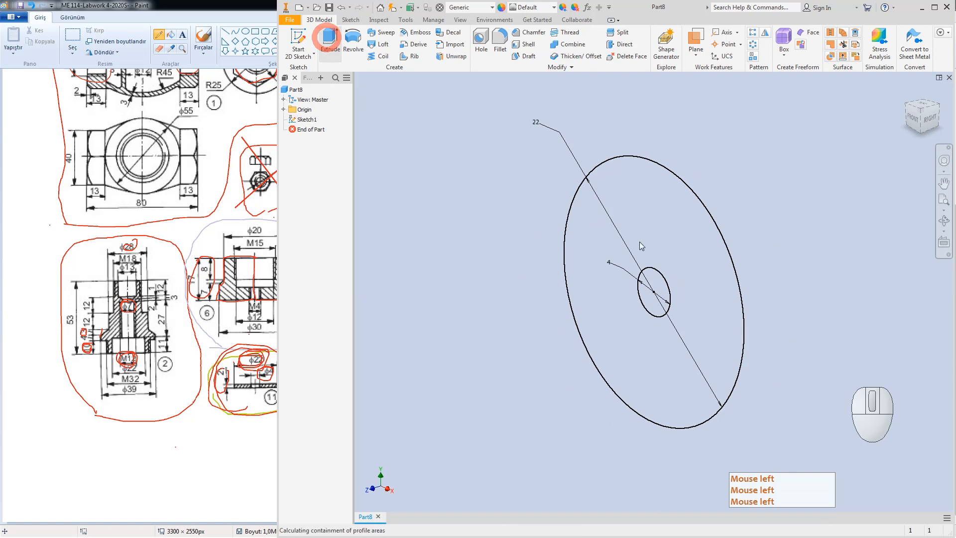
click(648, 244)
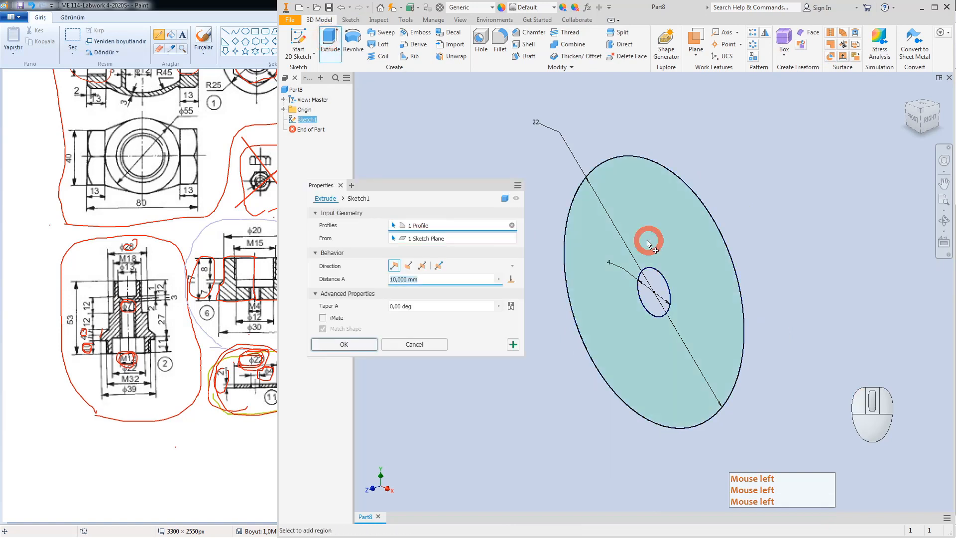
click(422, 265)
drag(412, 279, 364, 284)
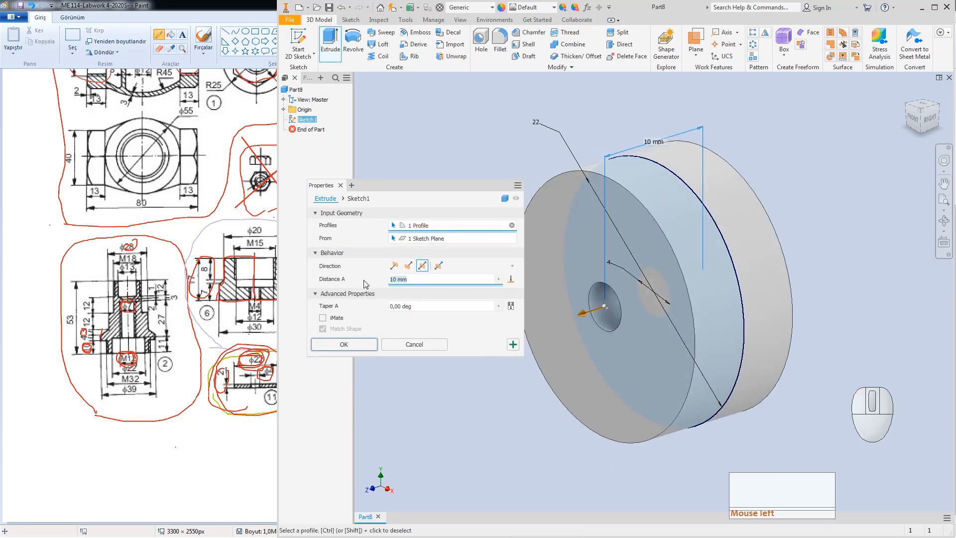
key(Return)
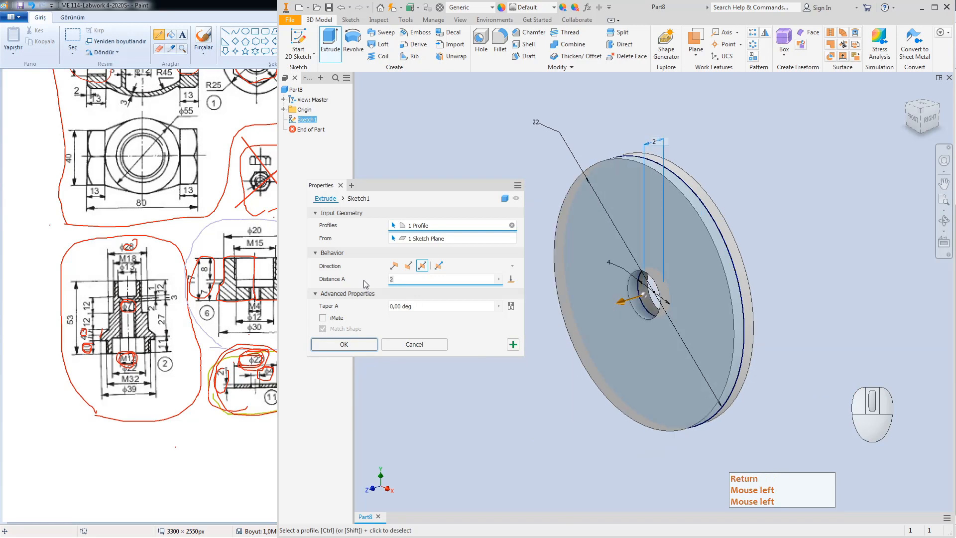
click(351, 347)
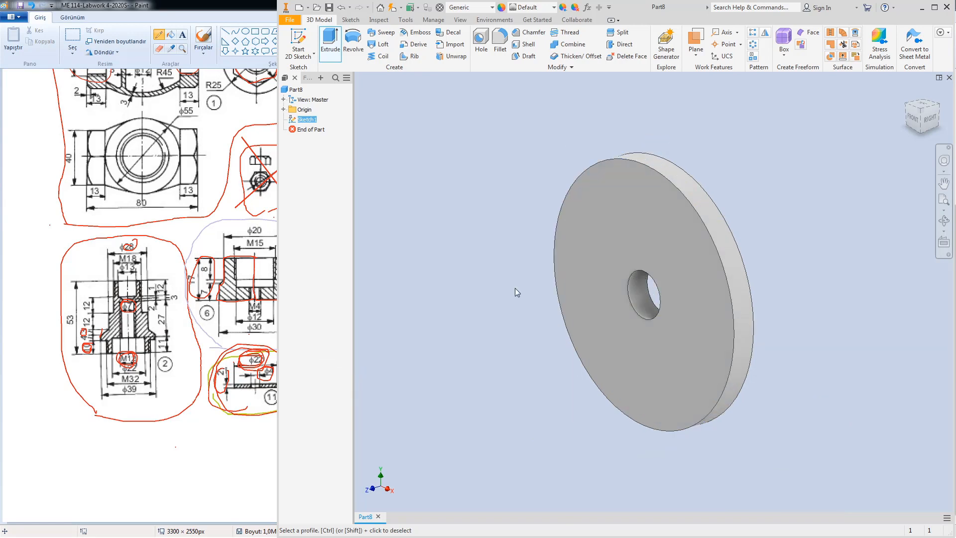
Step: Save the ring as "Part11- Valve Seat" in the Stop Down Valve folder, checking its name in the Paint parts list
click(326, 7)
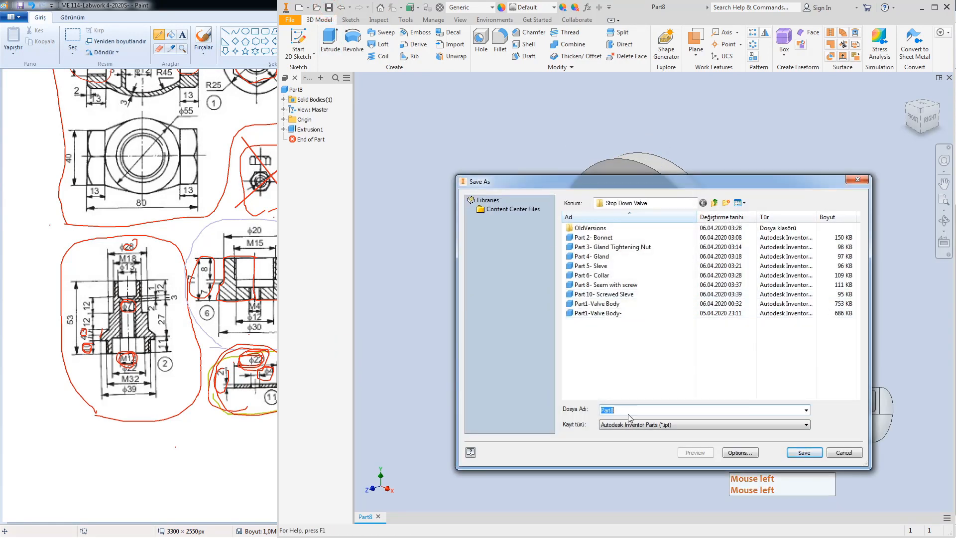
click(631, 410)
key(BackSpace)
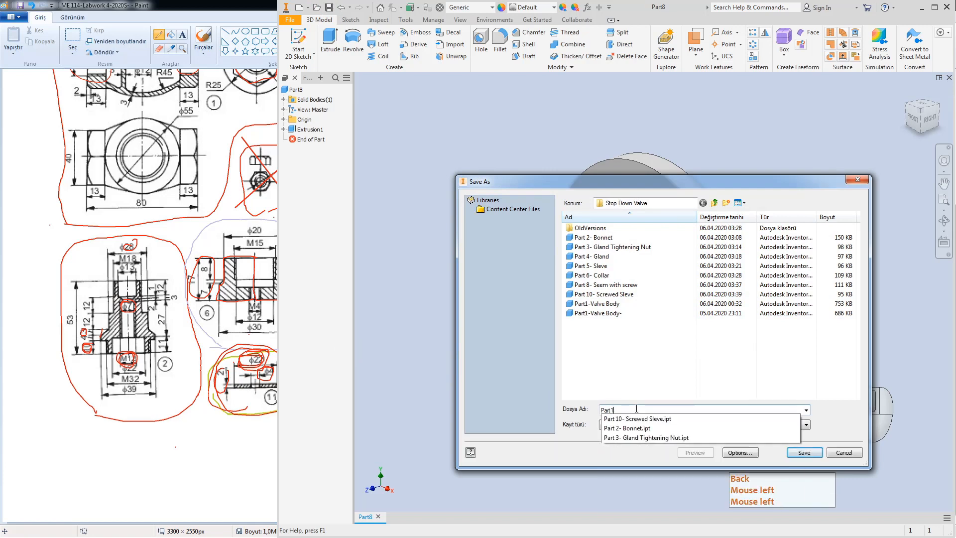
text(11-)
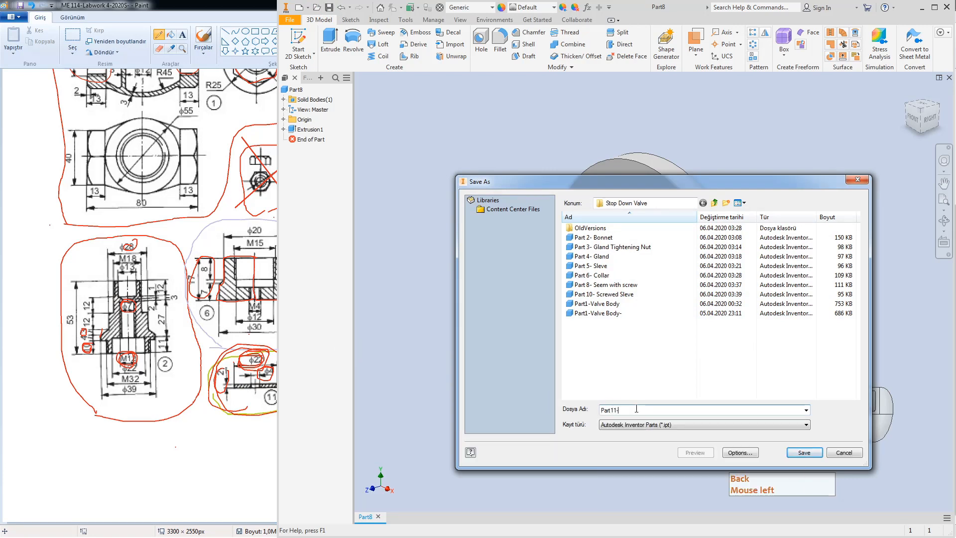
click(237, 438)
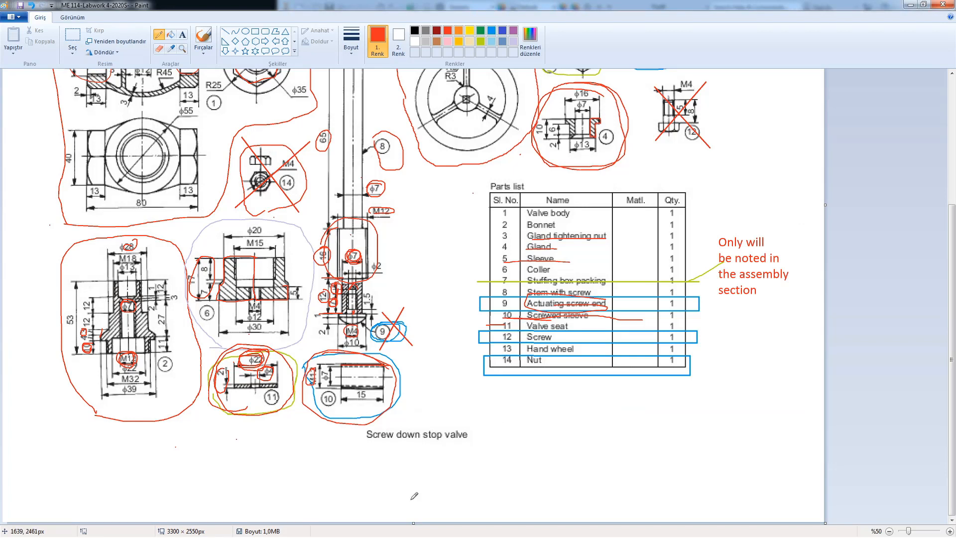
key(super)
key(alt+Tab)
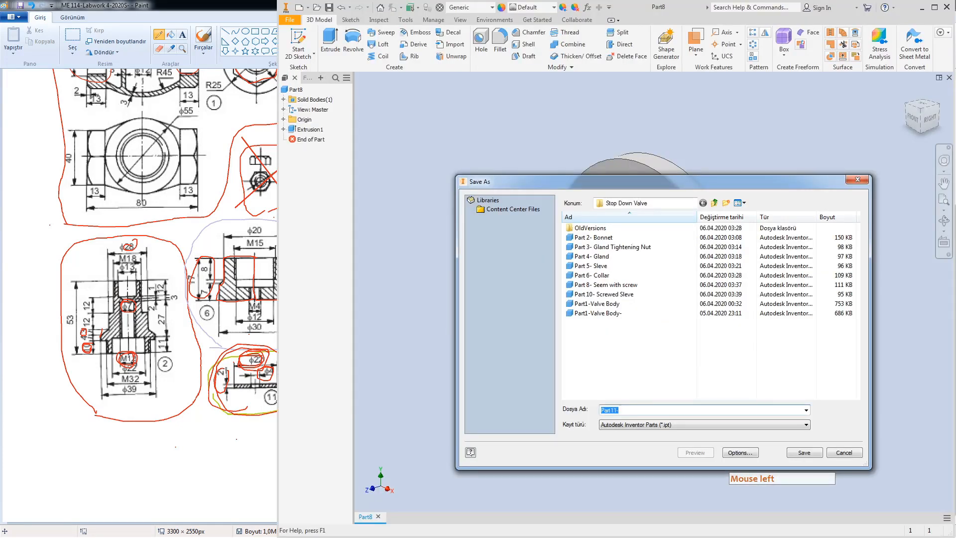
click(638, 410)
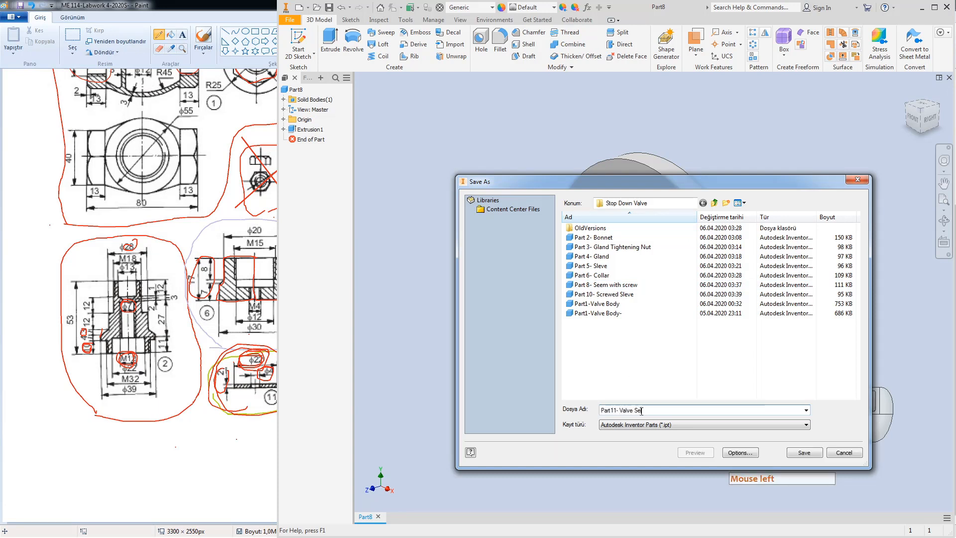
text(at)
key(Return)
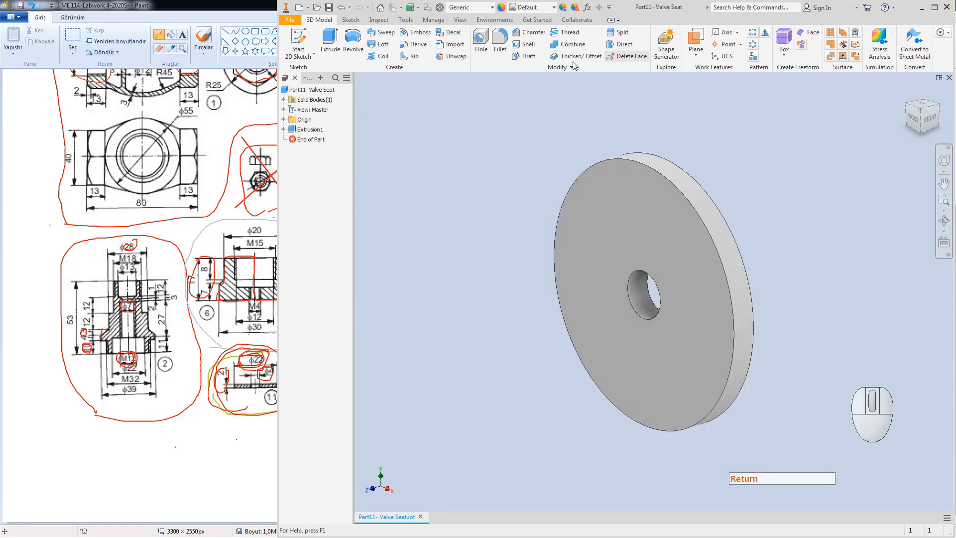
Step: Close the valve seat part and open the dialog for creating a new file
click(949, 78)
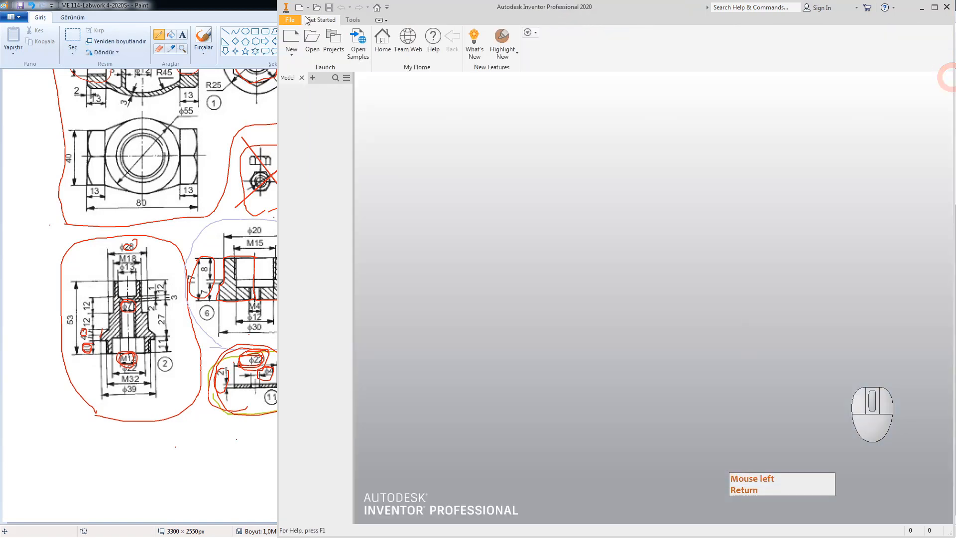
click(299, 7)
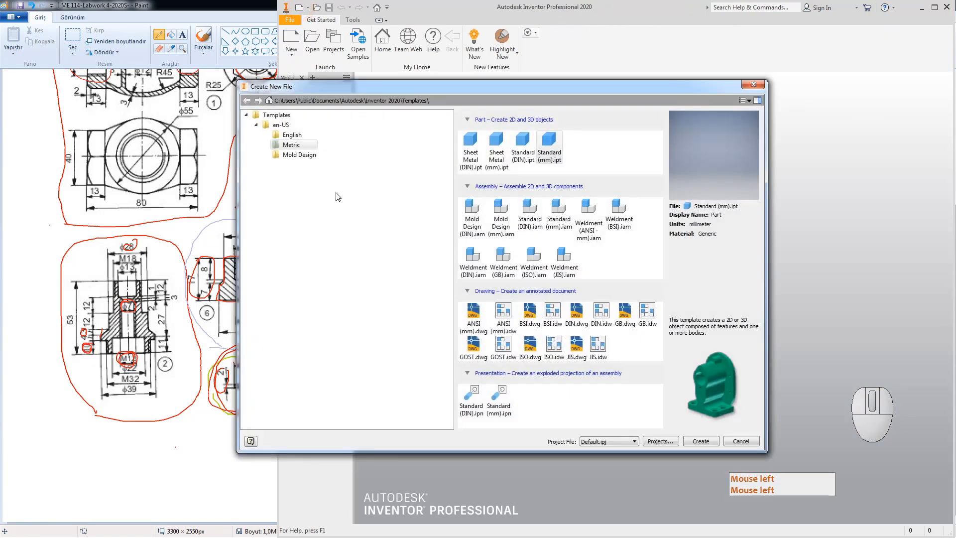
Step: Switch to Paint and mark item 13, Hand wheel, in the parts list with a short red line
click(185, 209)
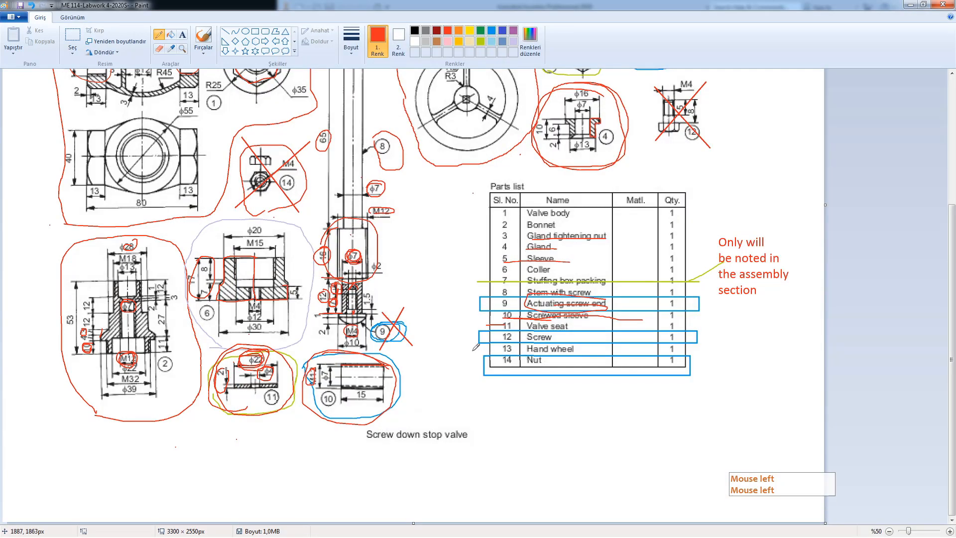
drag(472, 351, 487, 351)
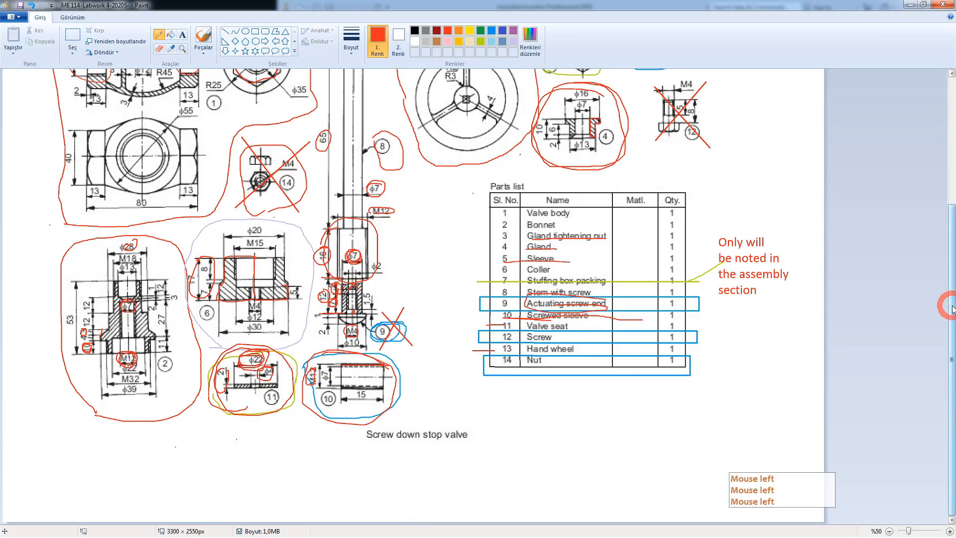
drag(950, 309, 951, 223)
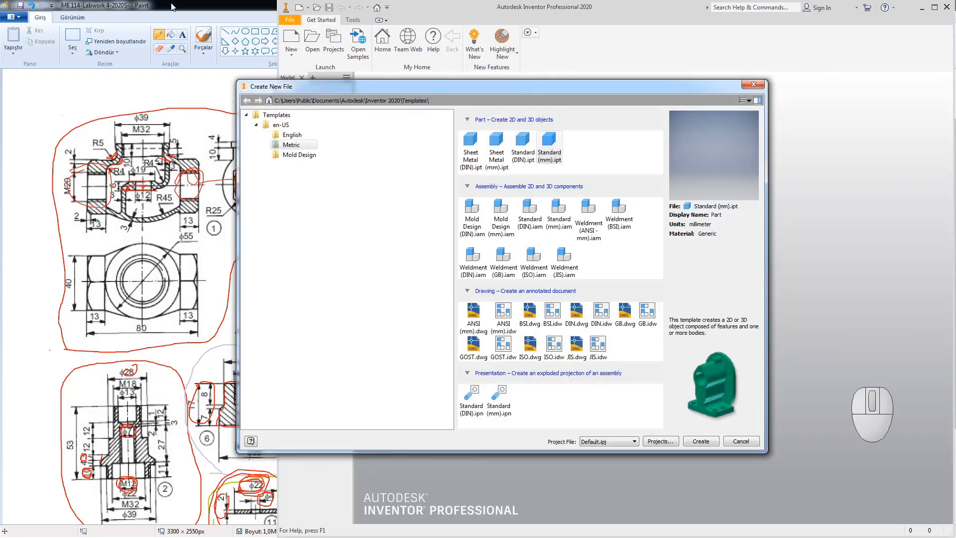
Step: Reposition the Paint drawing beside Inventor and create a new part from the metric Standard (mm).ipt template
drag(190, 9, 127, 31)
drag(214, 8, 82, 50)
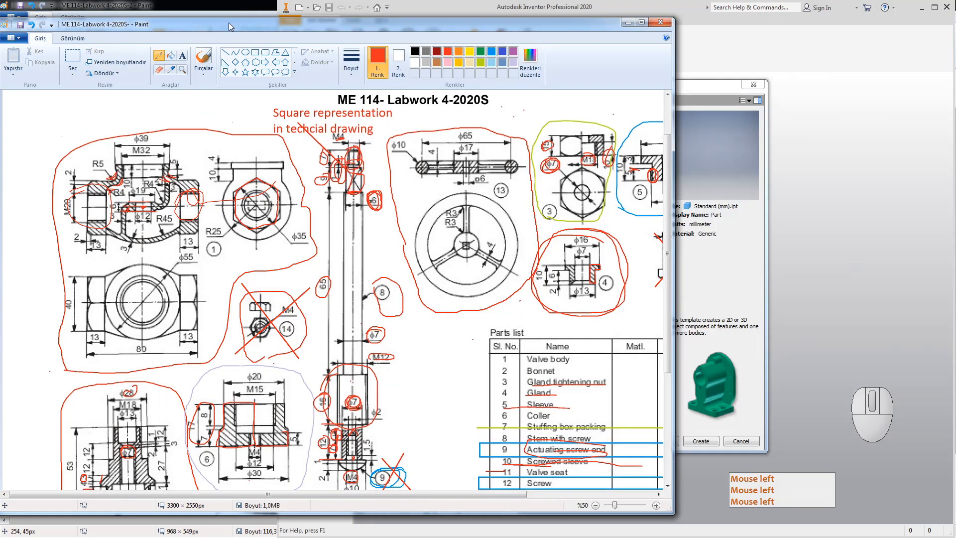
mouse_move(172, 29)
mouse_down()
mouse_move(139, 27)
mouse_move(181, 25)
mouse_move(80, 24)
mouse_up()
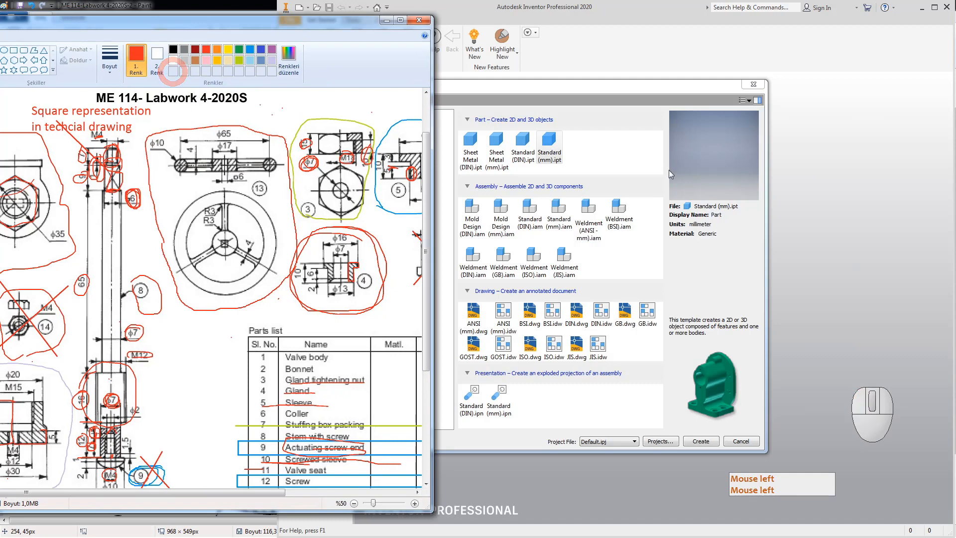
click(551, 147)
double_click(551, 147)
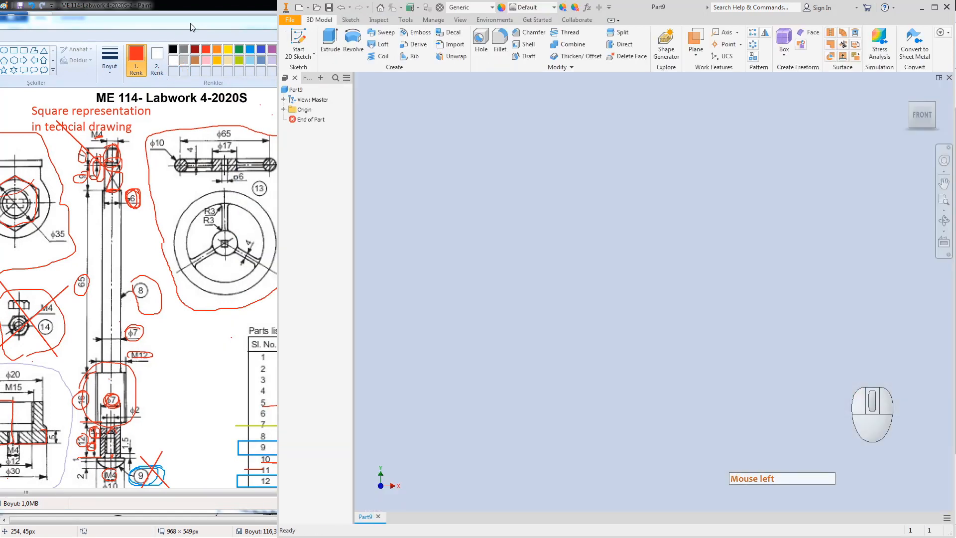
Step: Shift the Paint drawing until the whole hand wheel (part 13) is visible beside the model, and return to Inventor
drag(190, 23, 150, 28)
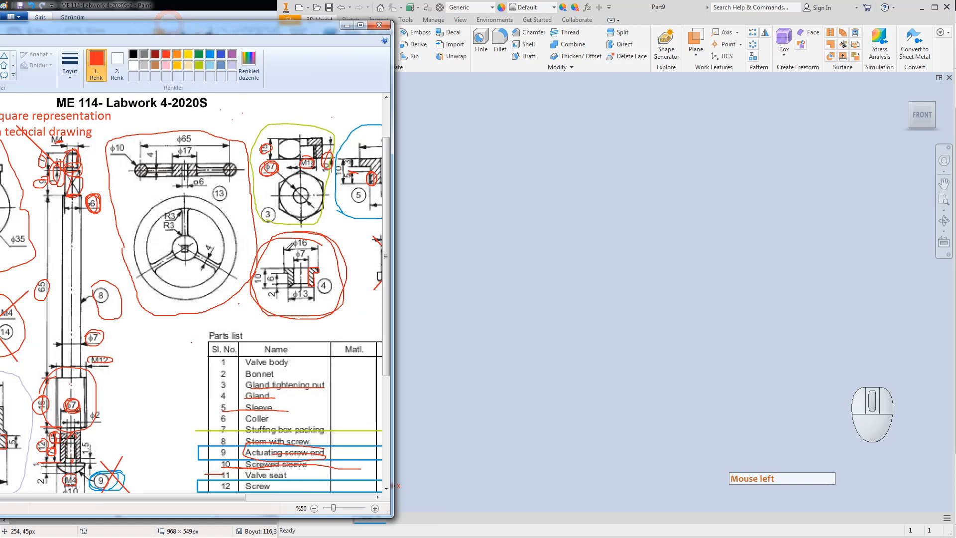
click(581, 220)
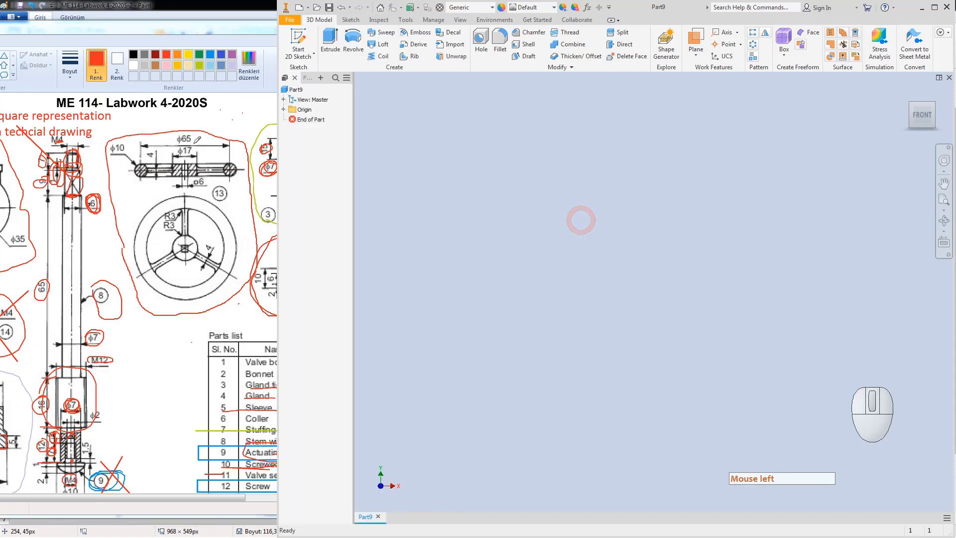
click(170, 137)
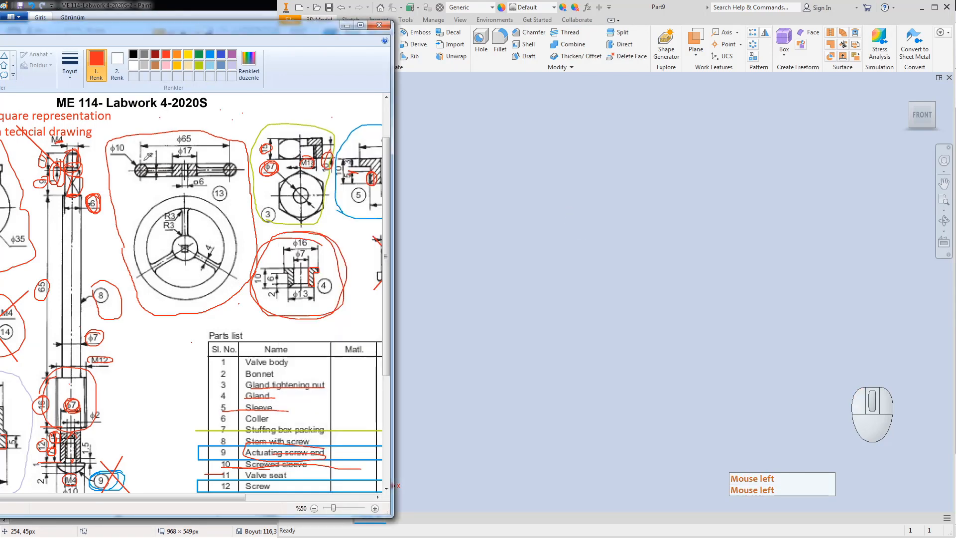
click(499, 145)
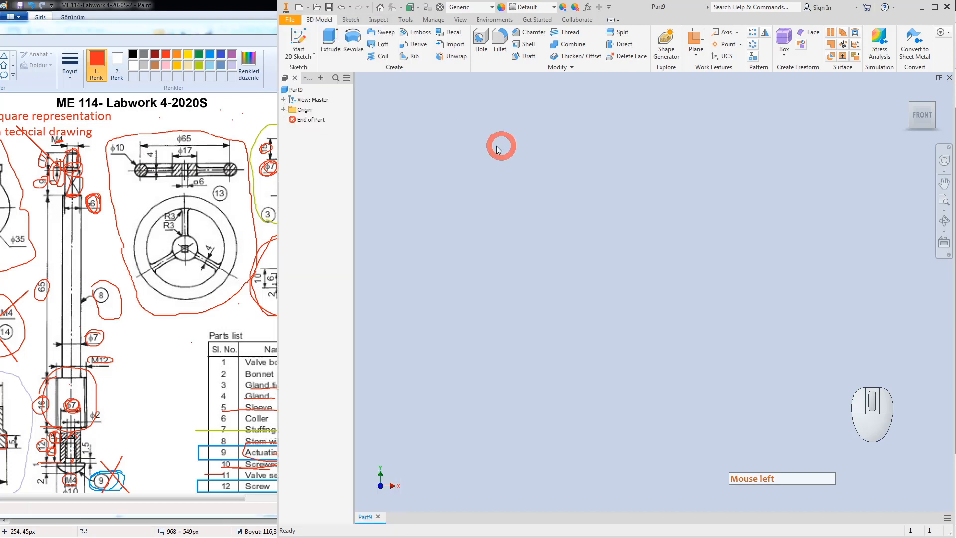
Step: Make the origin's center point and XY plane visible in the new part
click(283, 109)
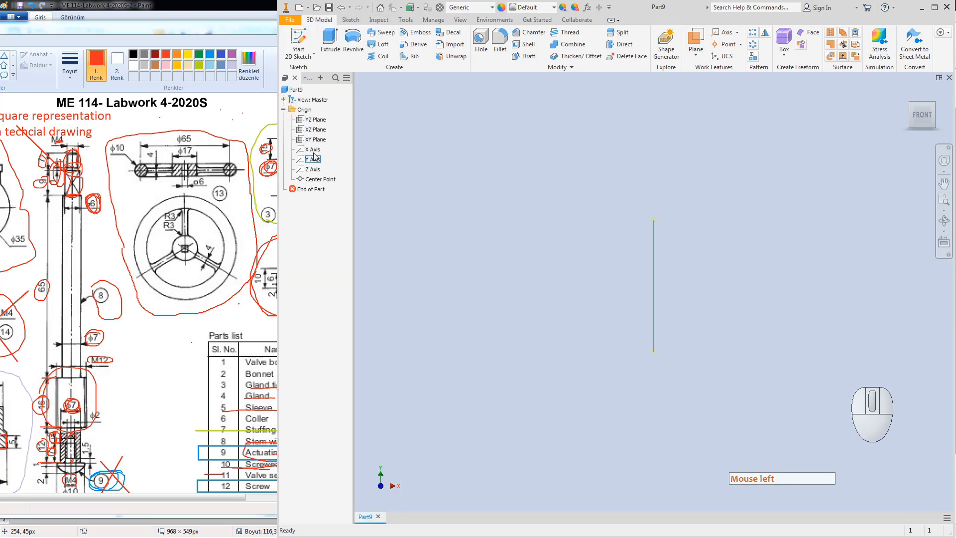
right_click(316, 181)
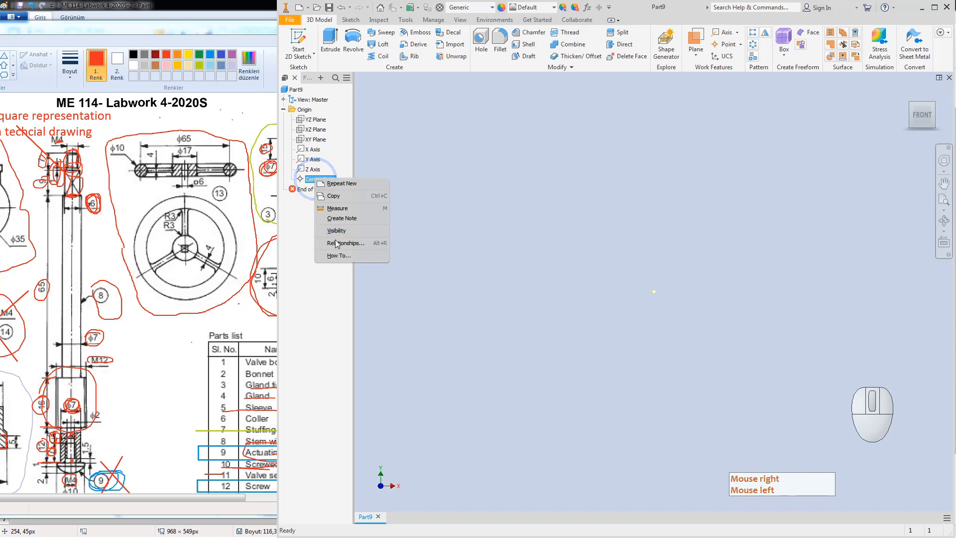
click(333, 234)
click(315, 141)
right_click(315, 141)
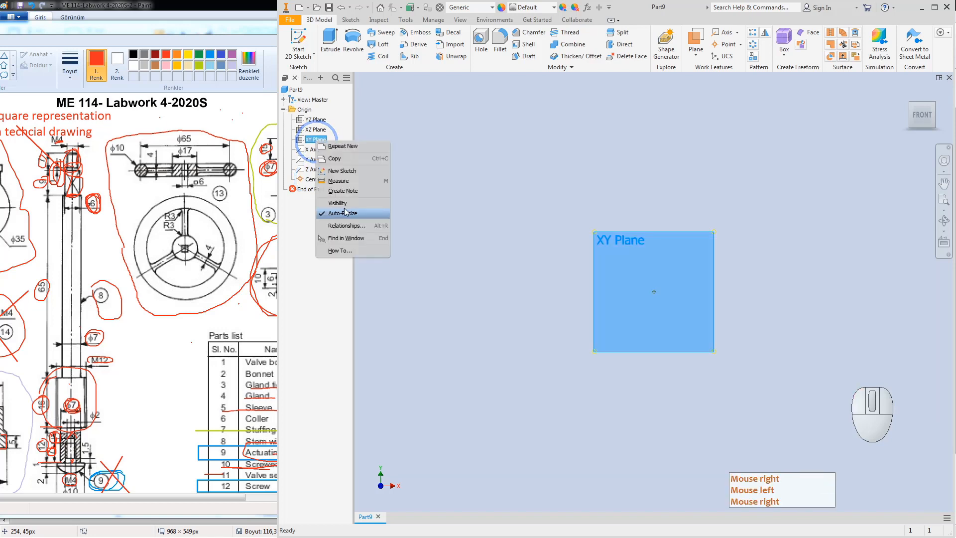
click(347, 209)
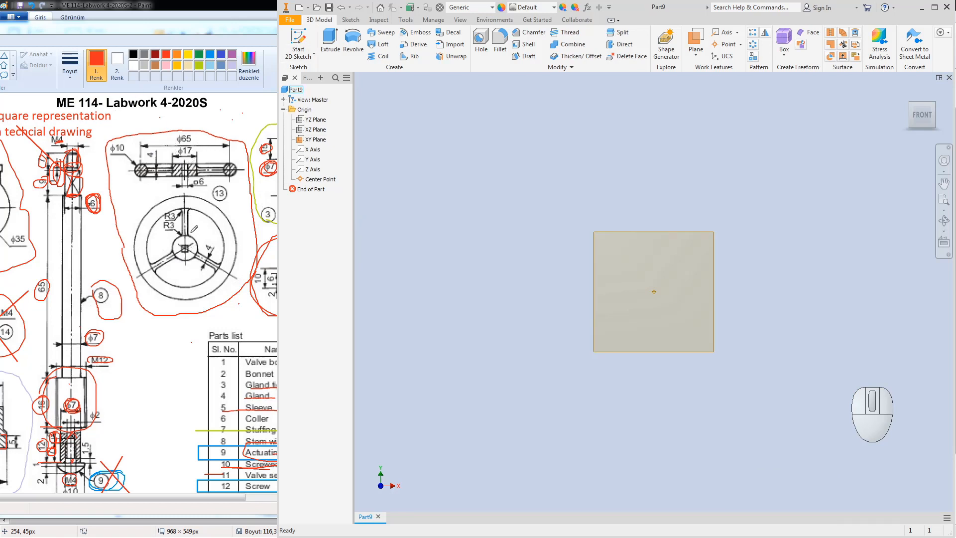
Step: Start a sketch on the XY plane and draw a vertical line about 20 mm left of the origin
click(298, 43)
click(650, 232)
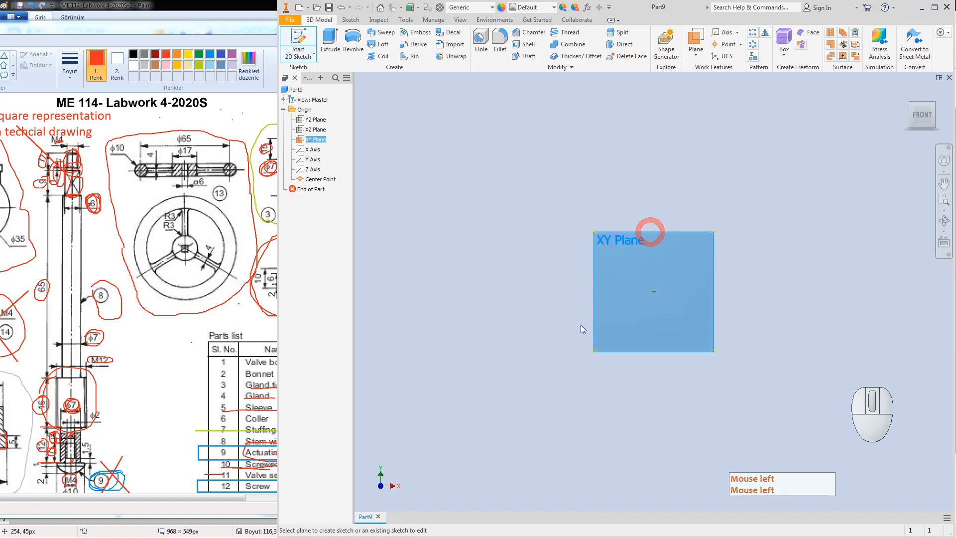
click(330, 39)
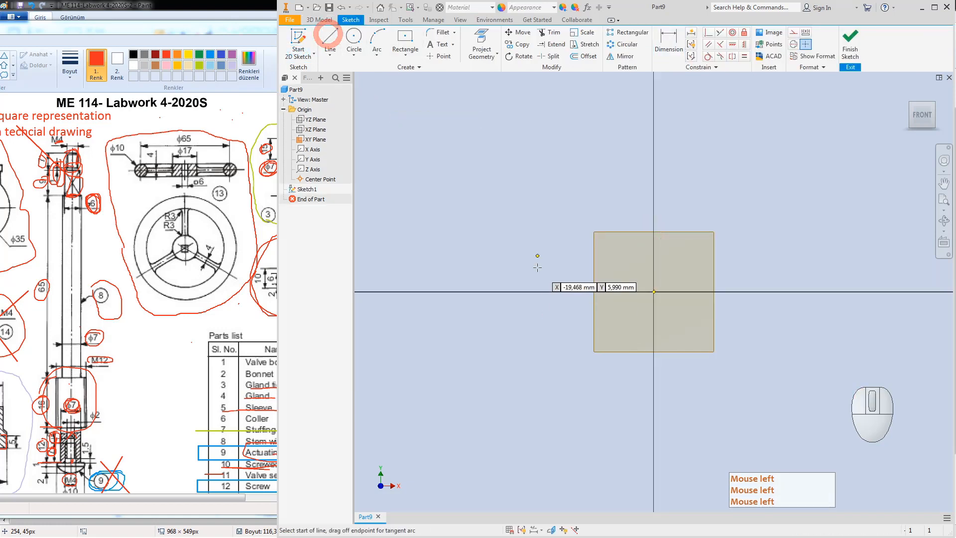
click(535, 213)
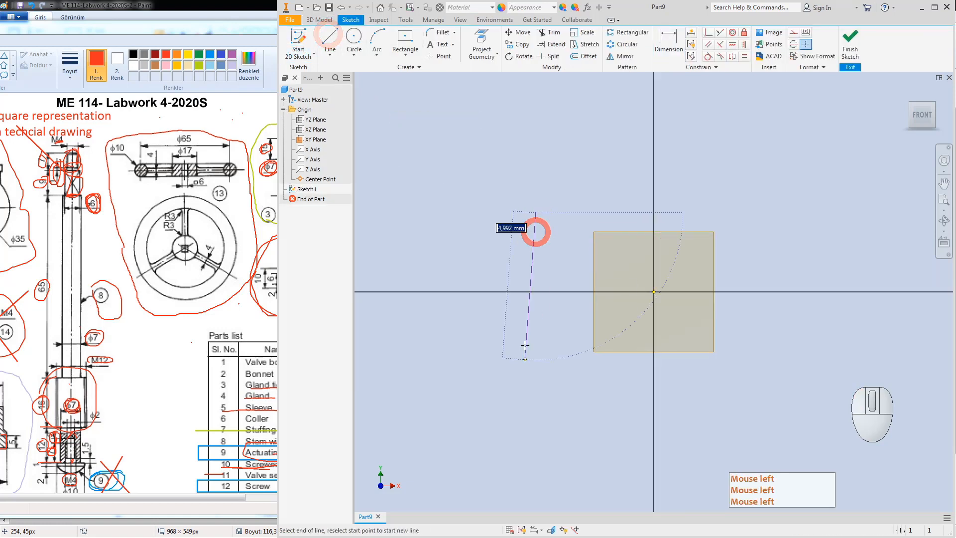
click(535, 392)
key(Escape)
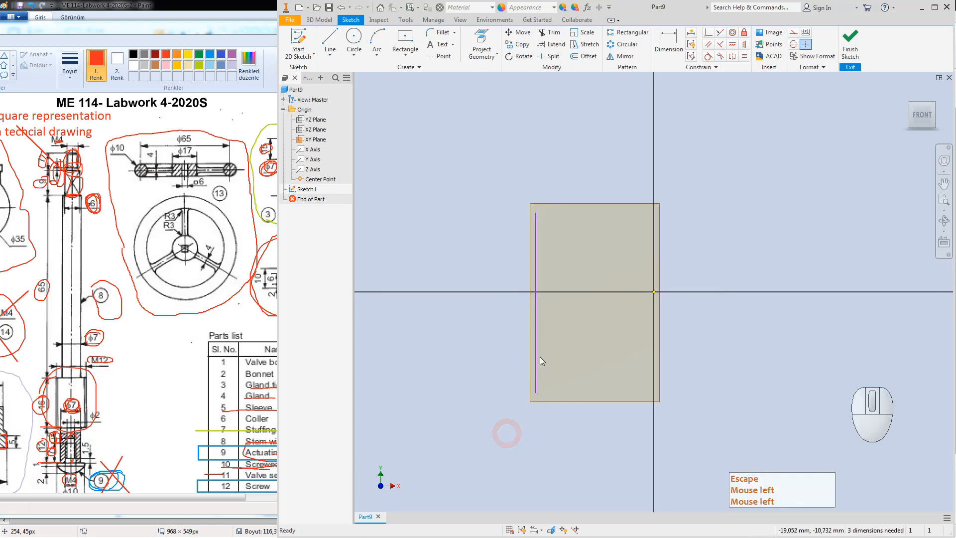
Step: Make the vertical line's midpoint coincident with the center point and convert the line to a centerline
click(707, 33)
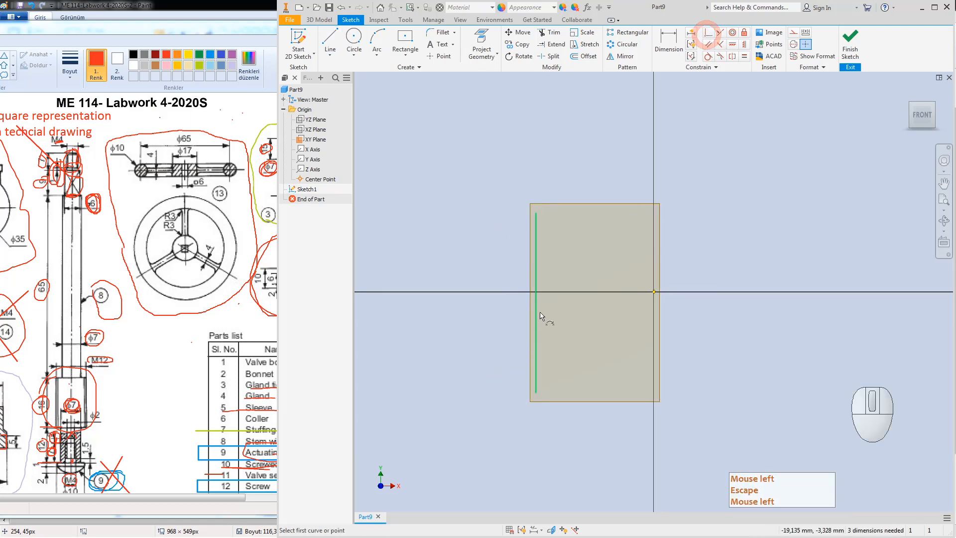
click(535, 299)
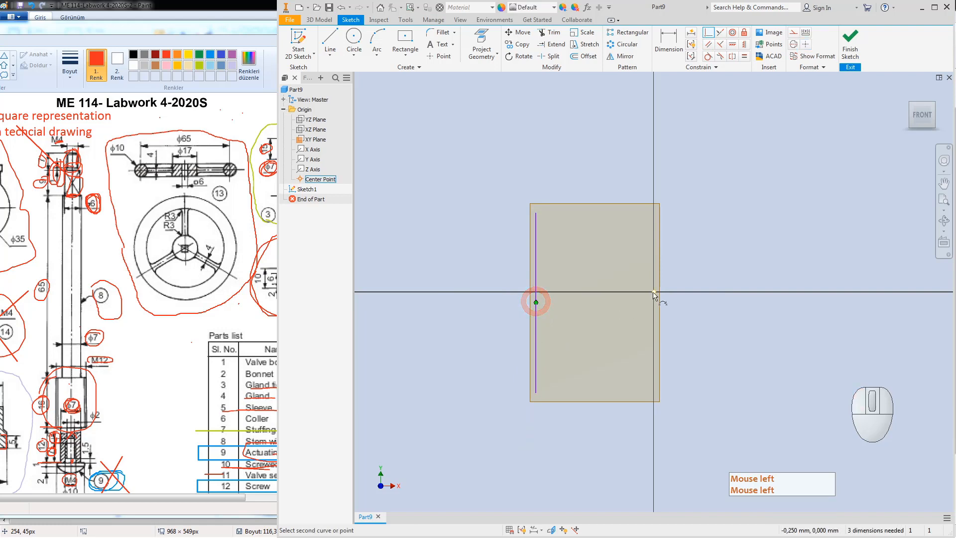
click(654, 292)
key(Escape)
right_click(653, 266)
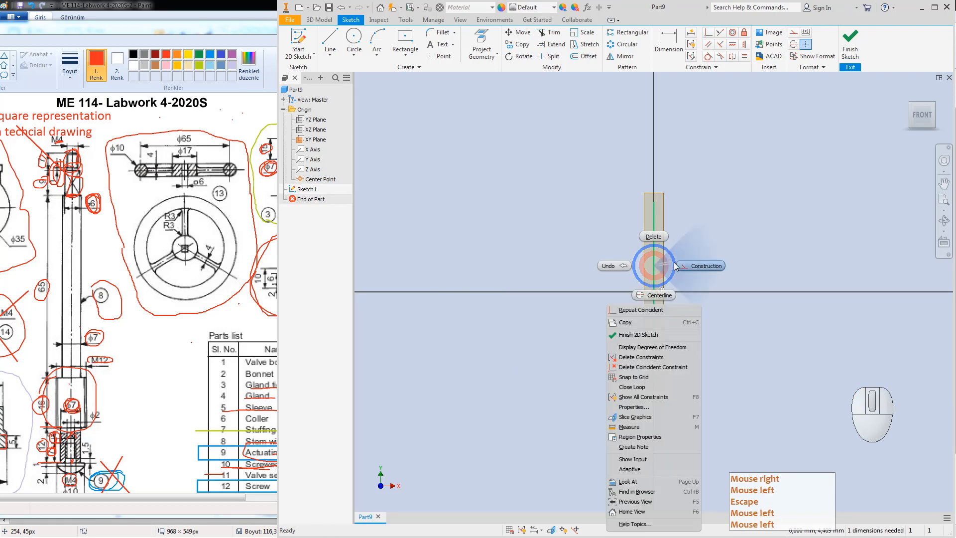
click(653, 292)
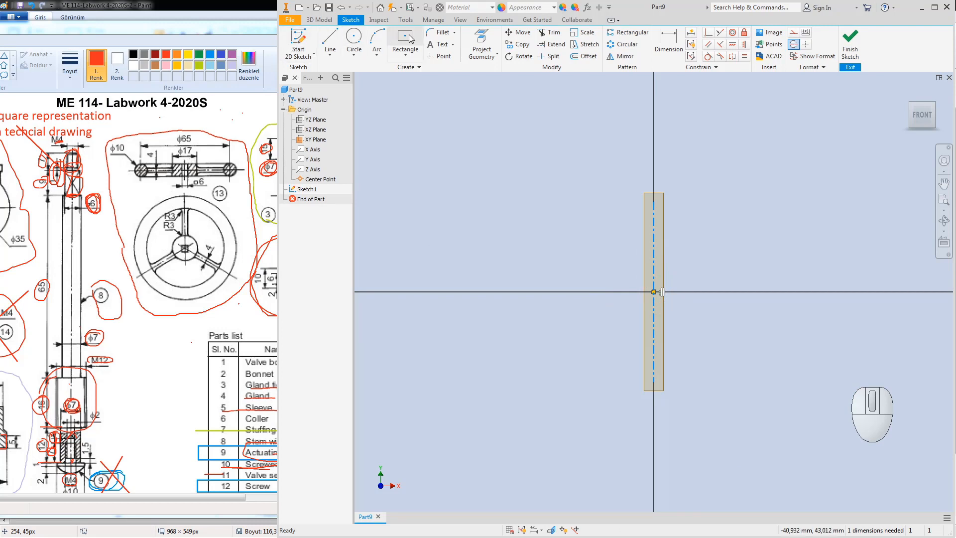
Step: Draw a two-point rectangle from the vertical centerline, about 7 mm wide and spanning the horizontal axis
click(405, 55)
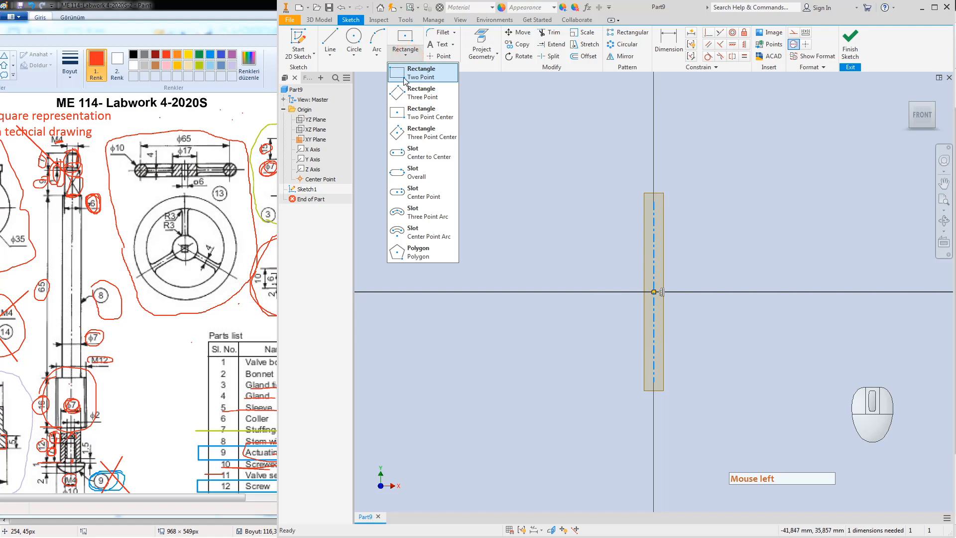
click(404, 78)
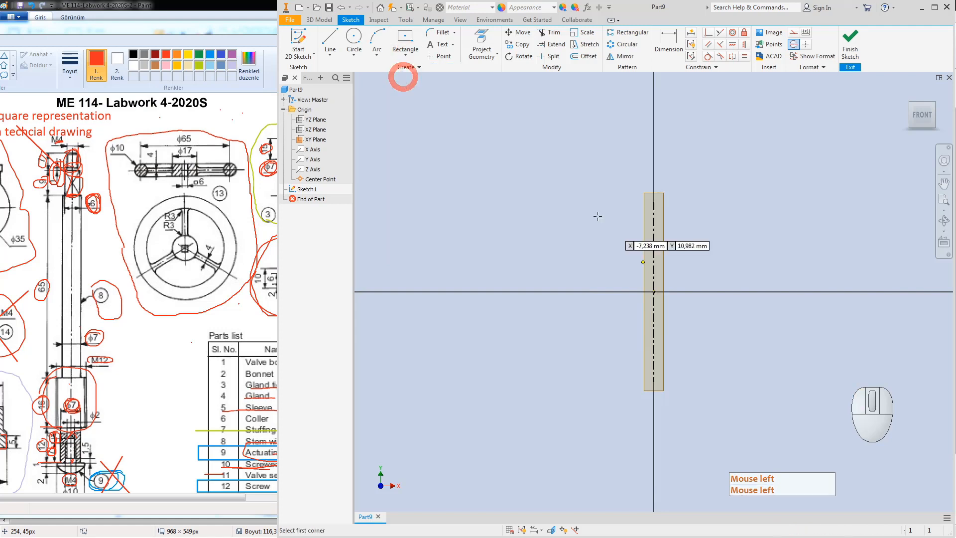
click(655, 263)
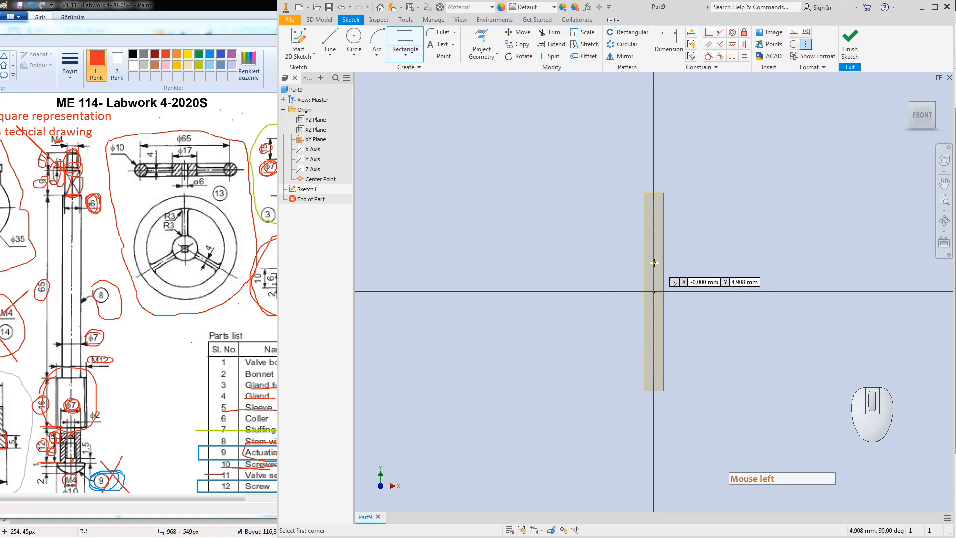
click(696, 331)
click(709, 300)
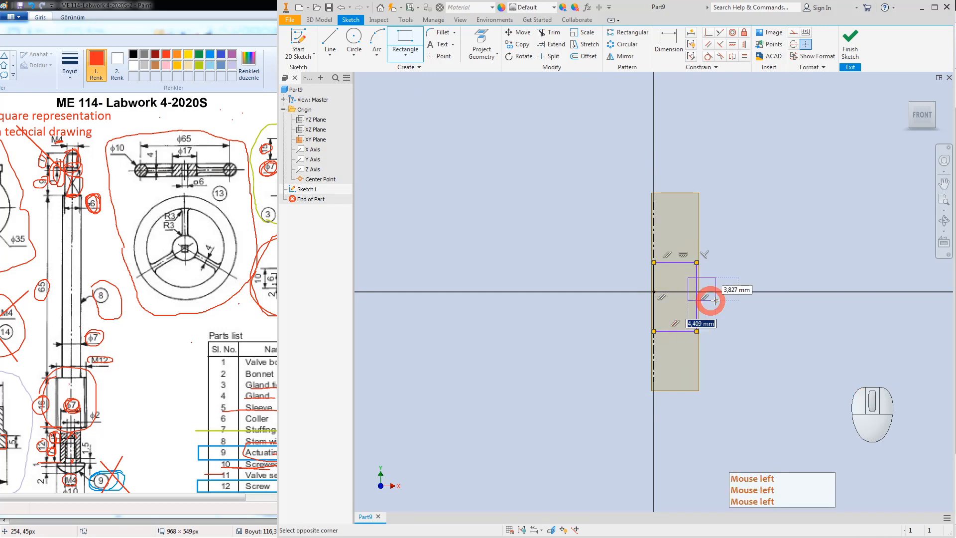
key(Escape)
key(Escape)
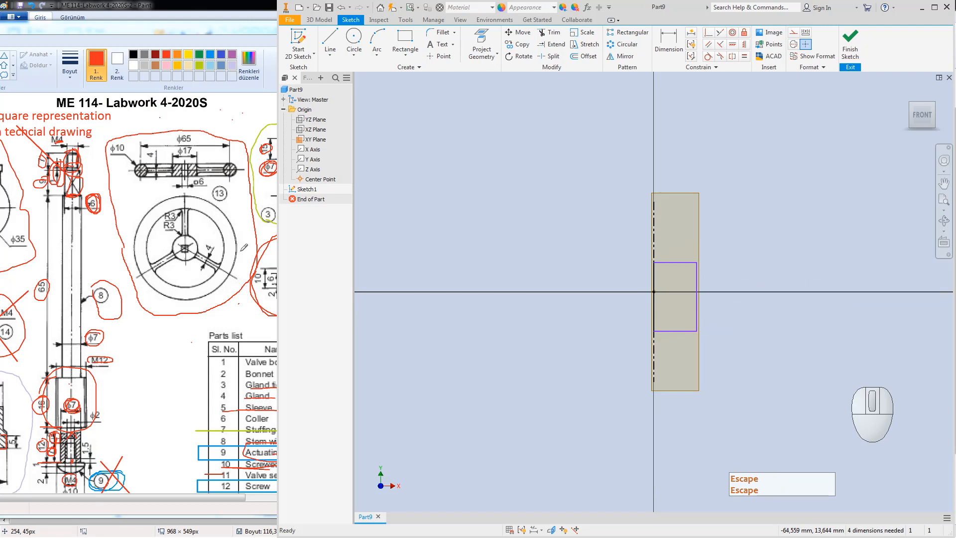
Step: Mark the web and circle the rim section of part 13 in the Paint drawing, and return to Inventor with its window shortened
click(327, 41)
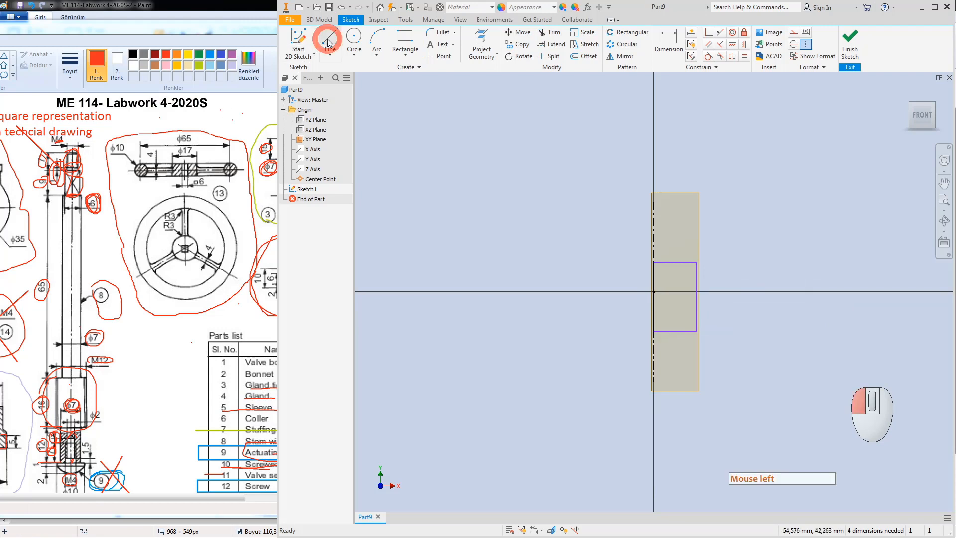
click(188, 166)
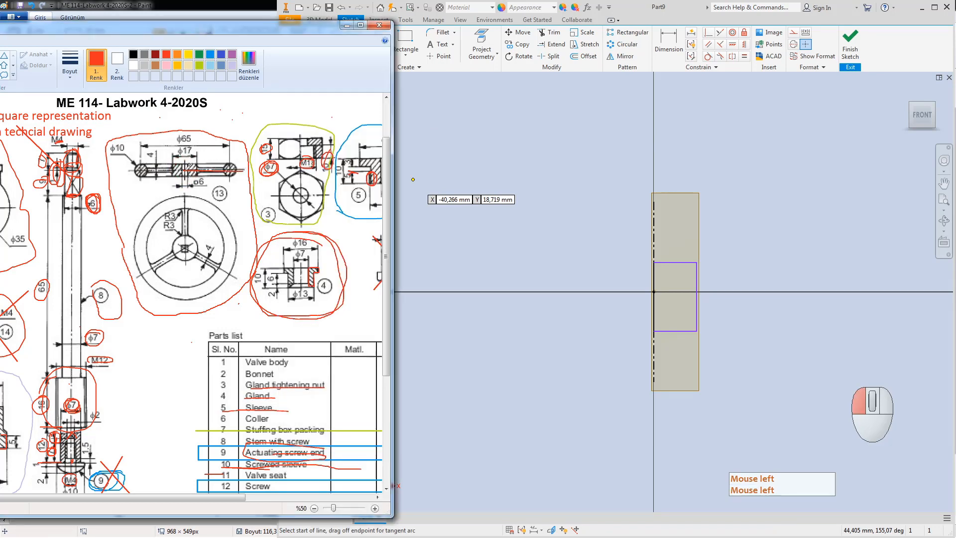
mouse_move(233, 161)
mouse_down()
mouse_move(218, 176)
mouse_move(235, 150)
mouse_up()
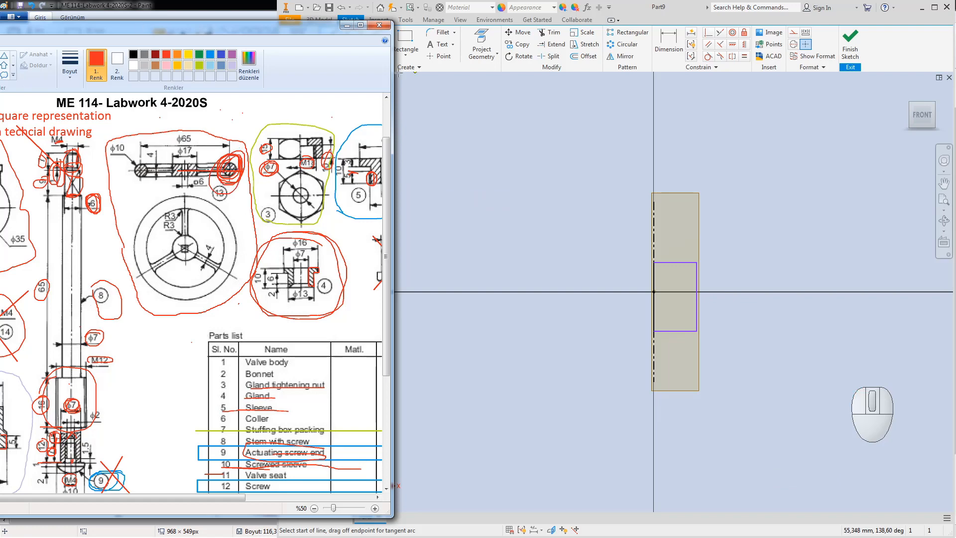
click(666, 5)
click(665, 4)
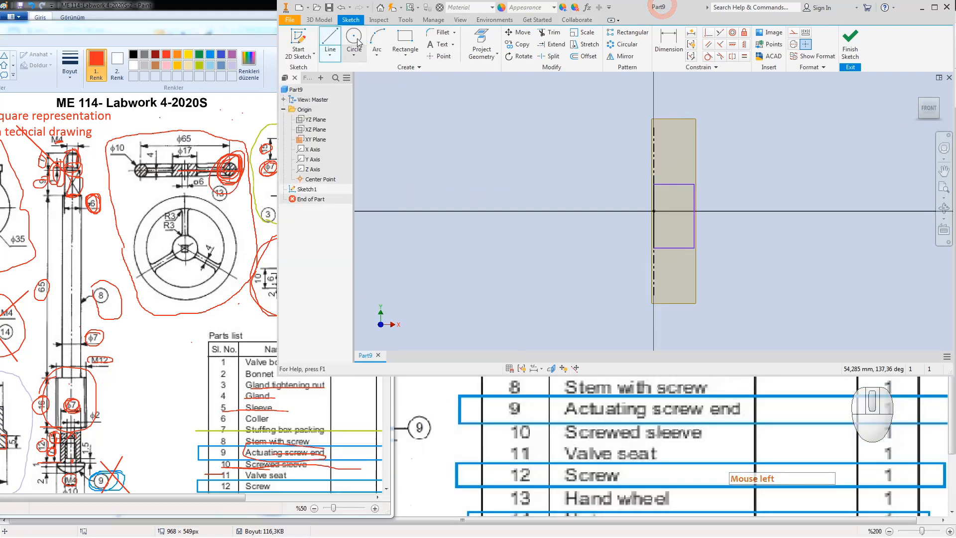
drag(478, 375, 472, 476)
Step: Draw a horizontal line from the center point extending well past the rectangle and convert it to construction geometry
click(331, 46)
click(330, 47)
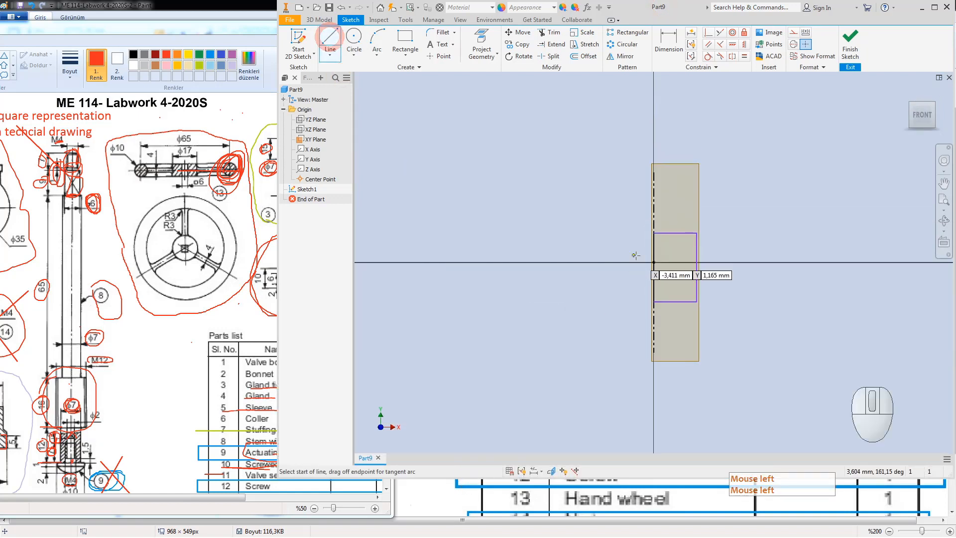
click(654, 262)
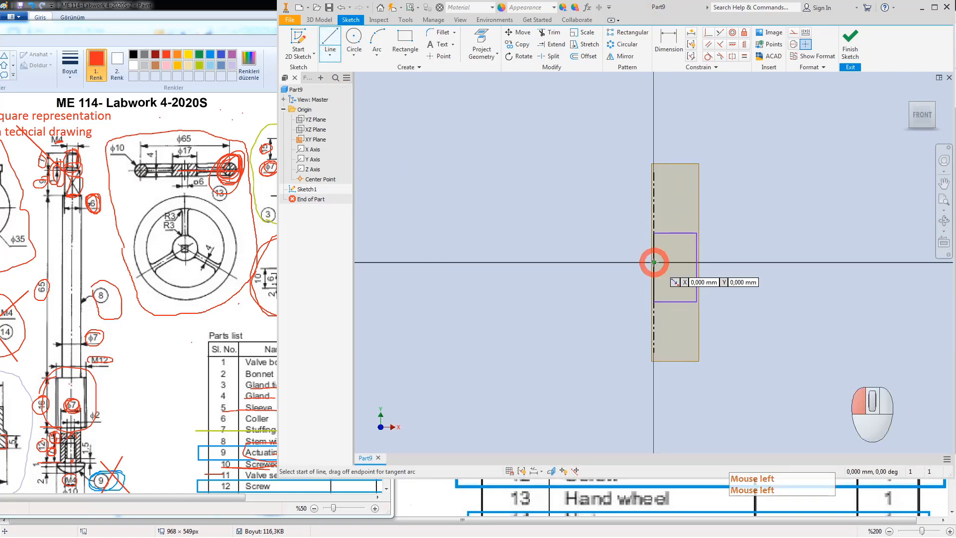
click(862, 263)
key(Escape)
key(Escape)
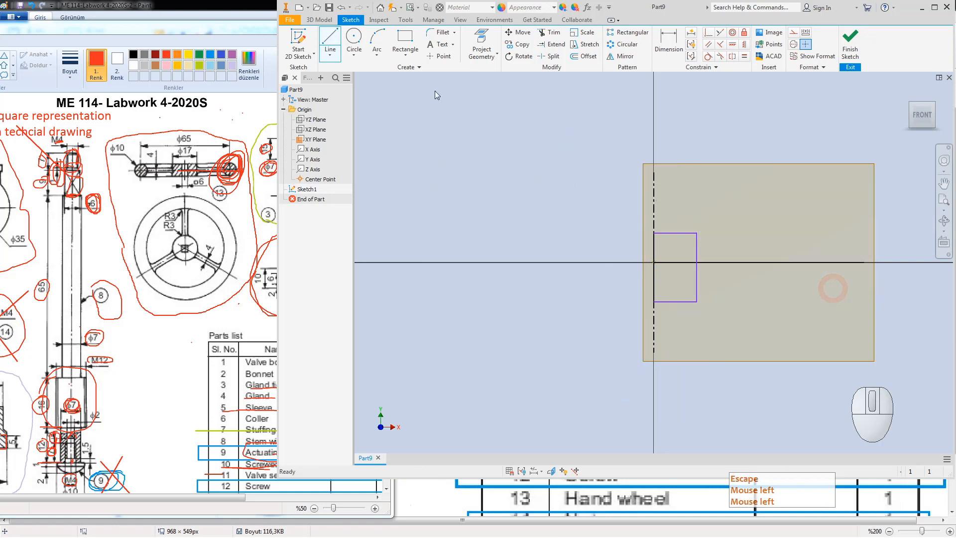
right_click(769, 262)
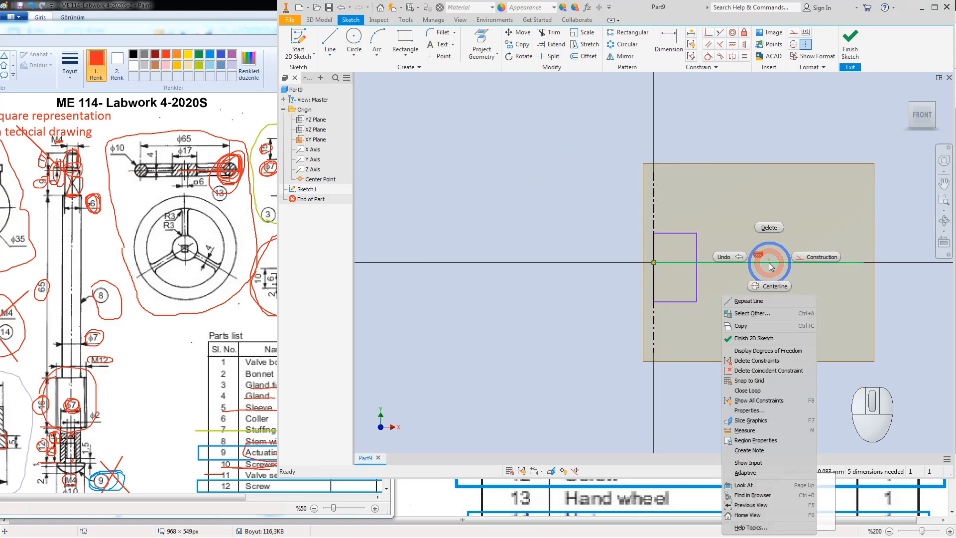
click(807, 257)
key(Escape)
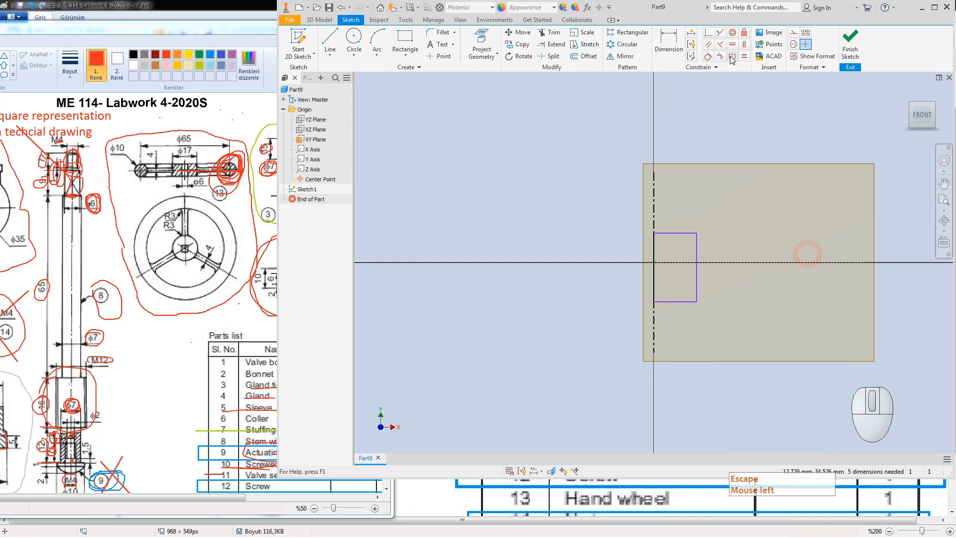
Step: Make the rectangle's upper and lower edges symmetric about the horizontal construction line
click(731, 55)
click(683, 232)
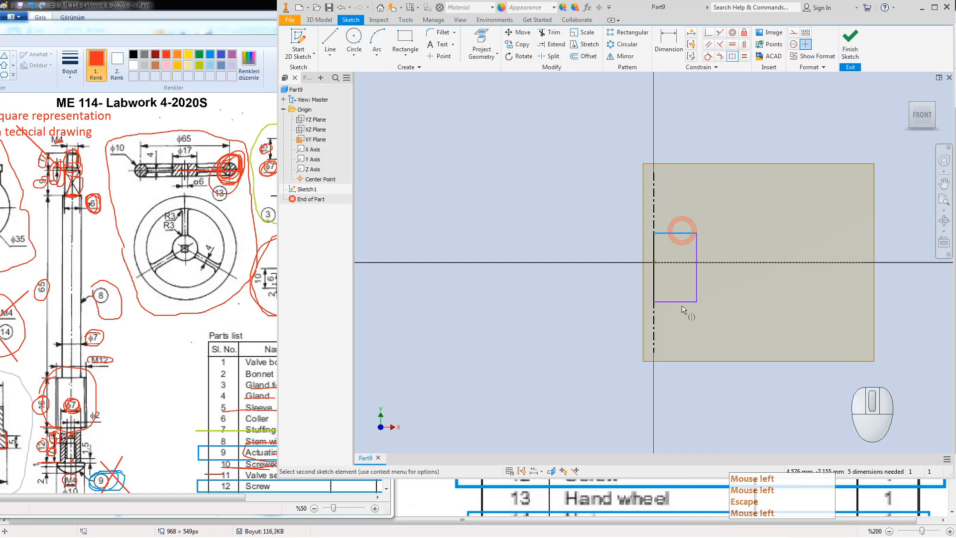
click(679, 301)
click(735, 262)
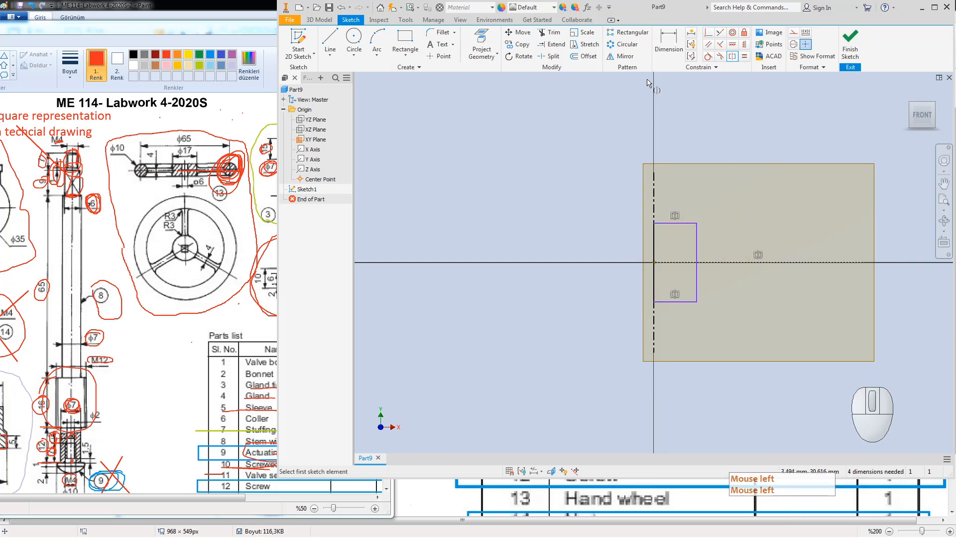
Step: Dimension the rectangle's outer edge about the centerline as a 17 mm diameter, circling the hub in the Paint drawing
click(669, 40)
click(696, 250)
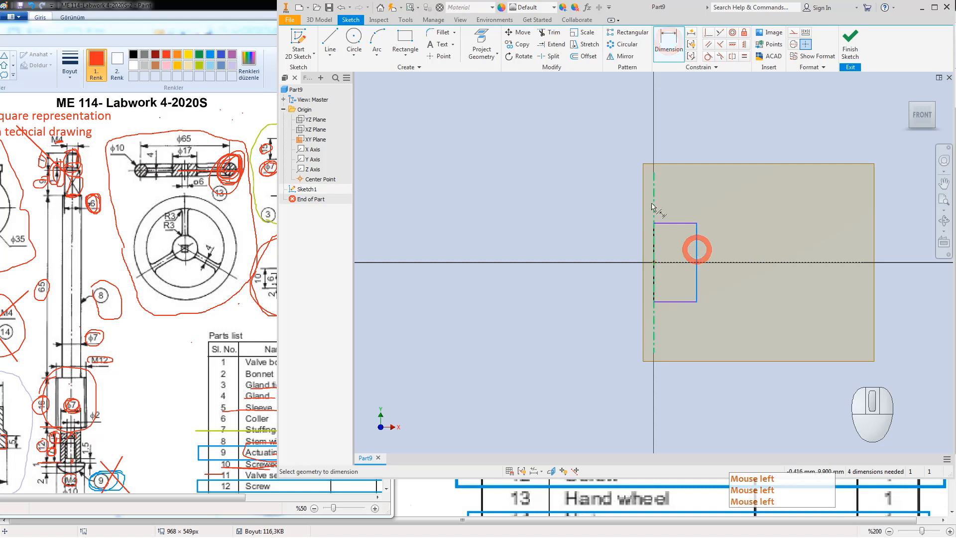
click(652, 203)
click(672, 201)
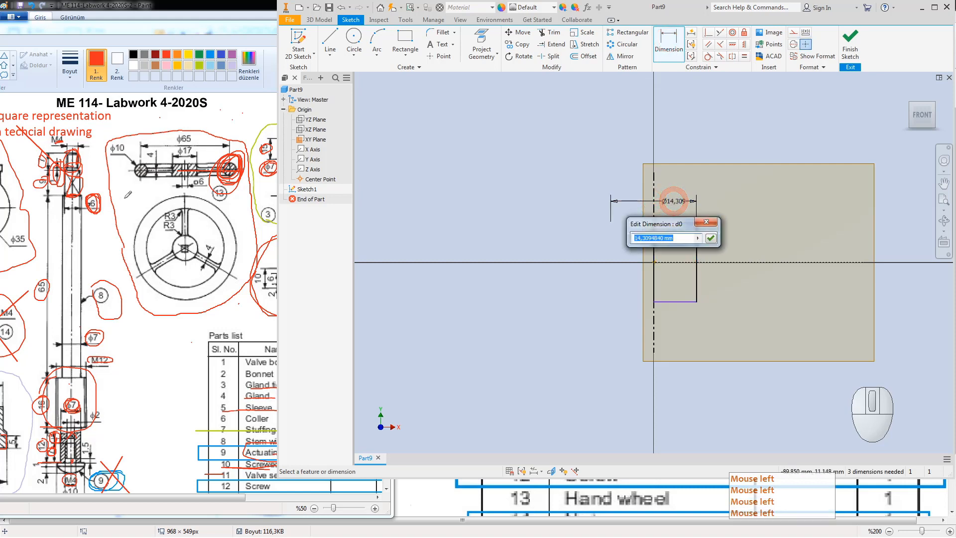
mouse_move(189, 237)
mouse_down()
mouse_move(171, 257)
mouse_move(197, 225)
mouse_move(204, 265)
mouse_move(184, 264)
mouse_move(202, 243)
mouse_up()
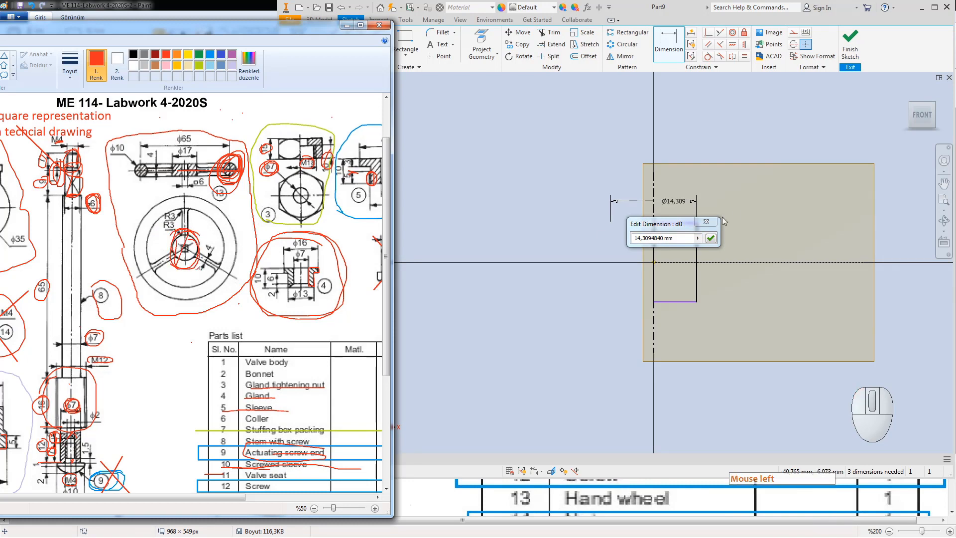
click(597, 236)
text(17)
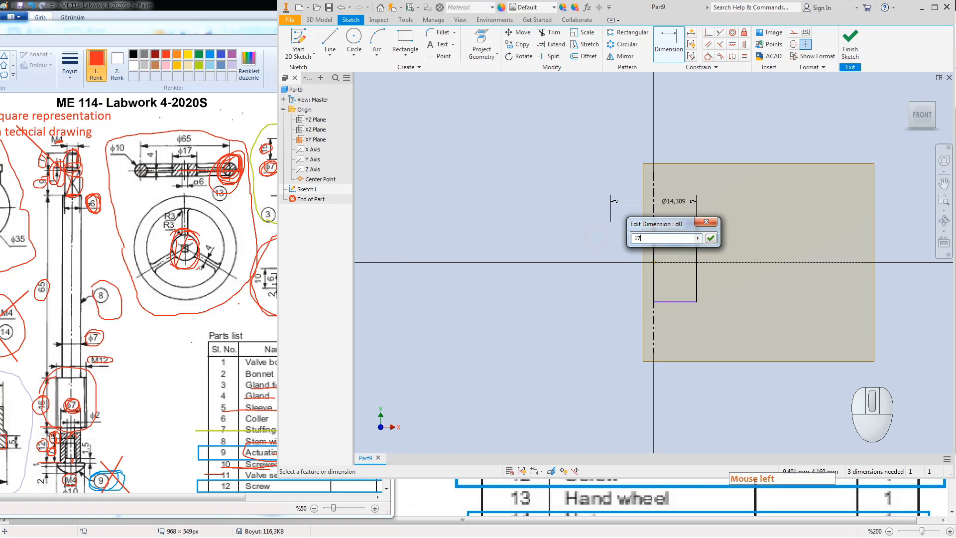
key(Return)
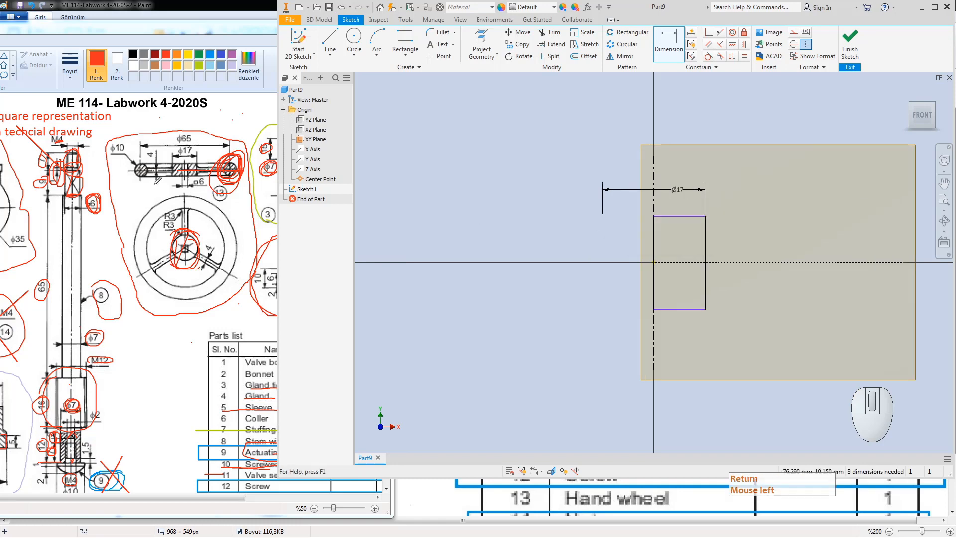
Step: Dimension the height of the rectangle's outer edge as 10 mm
click(158, 180)
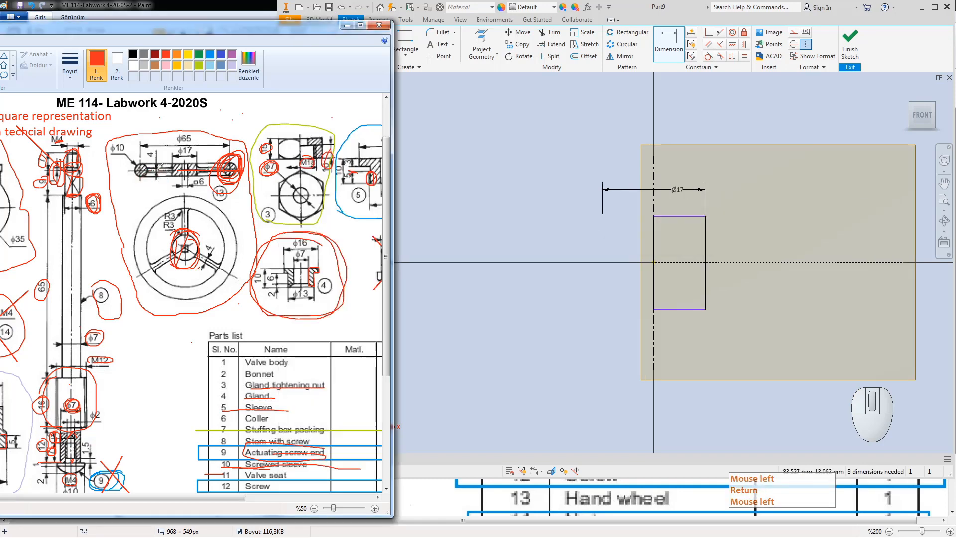
key(Escape)
click(703, 238)
click(746, 239)
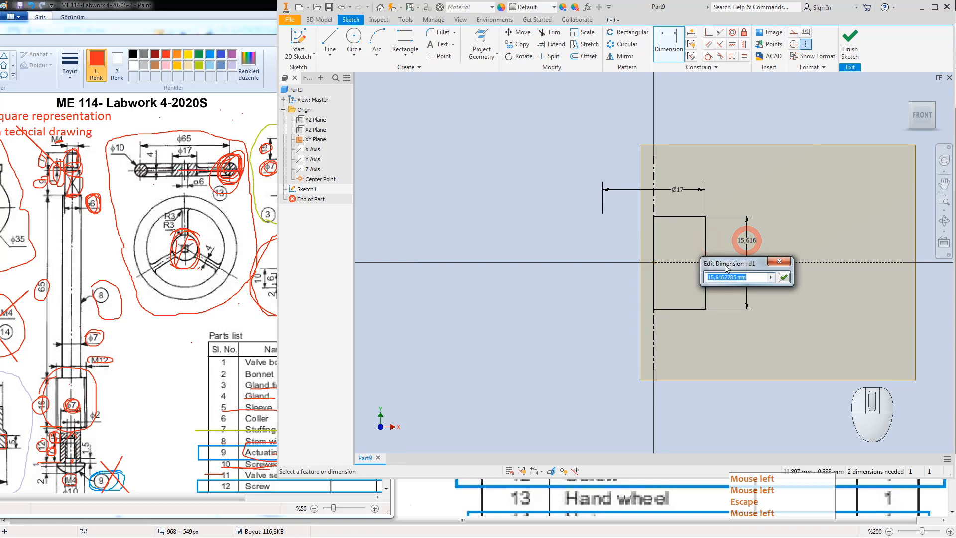
text(10)
key(Return)
key(Escape)
key(Escape)
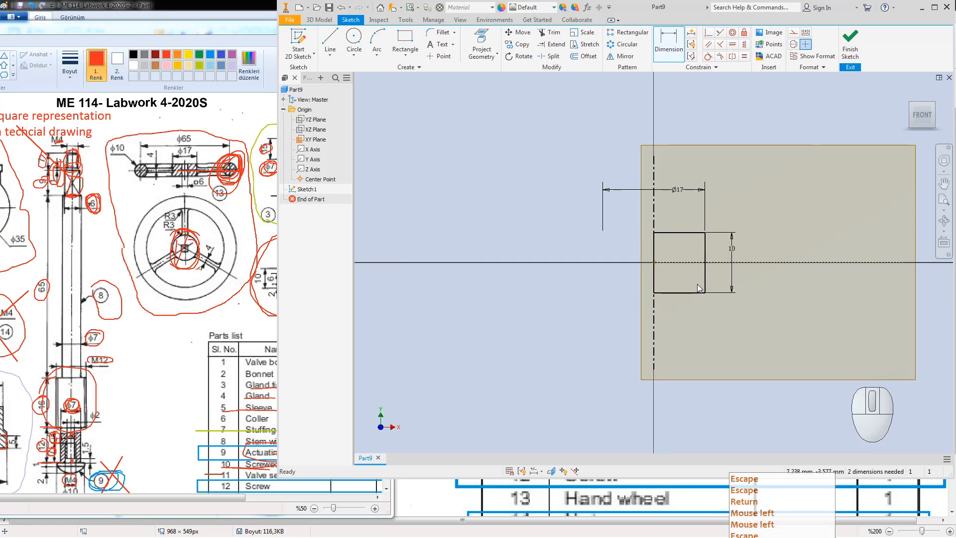
Step: Draw a circle about 16 mm in diameter centered on the construction line, well outside the hub rectangle
click(354, 38)
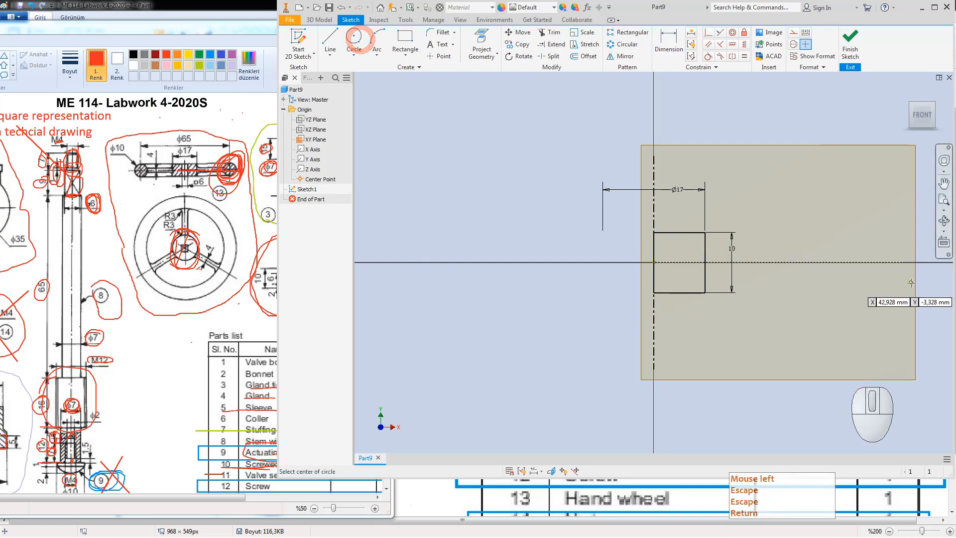
scroll(770, 309, up, 2)
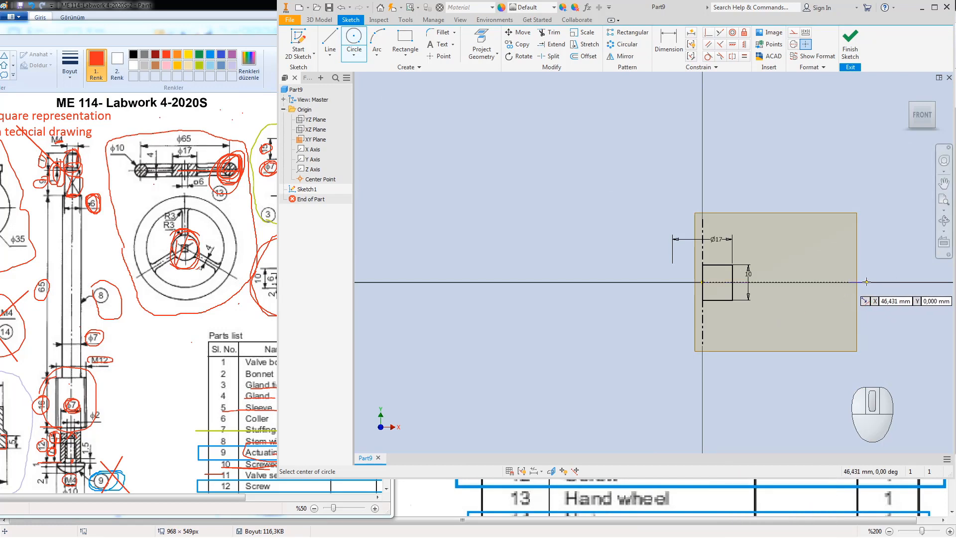
click(848, 282)
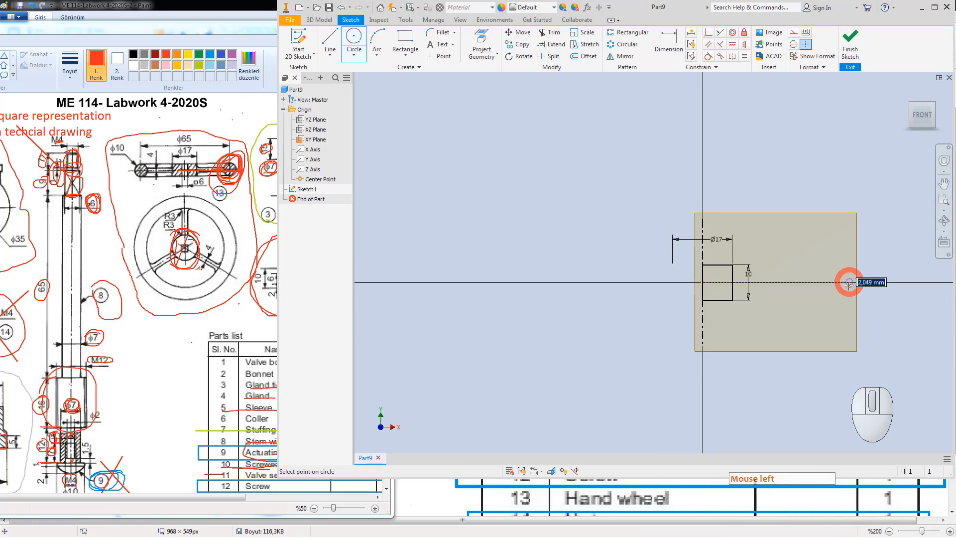
click(846, 310)
key(Escape)
Step: Set the rim circle's diameter to 10 mm
click(666, 42)
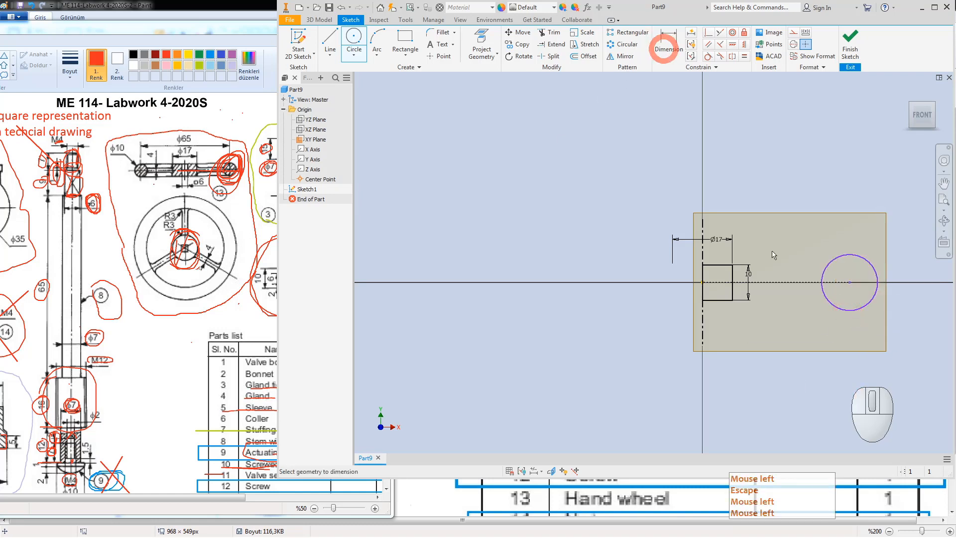
click(828, 306)
click(821, 309)
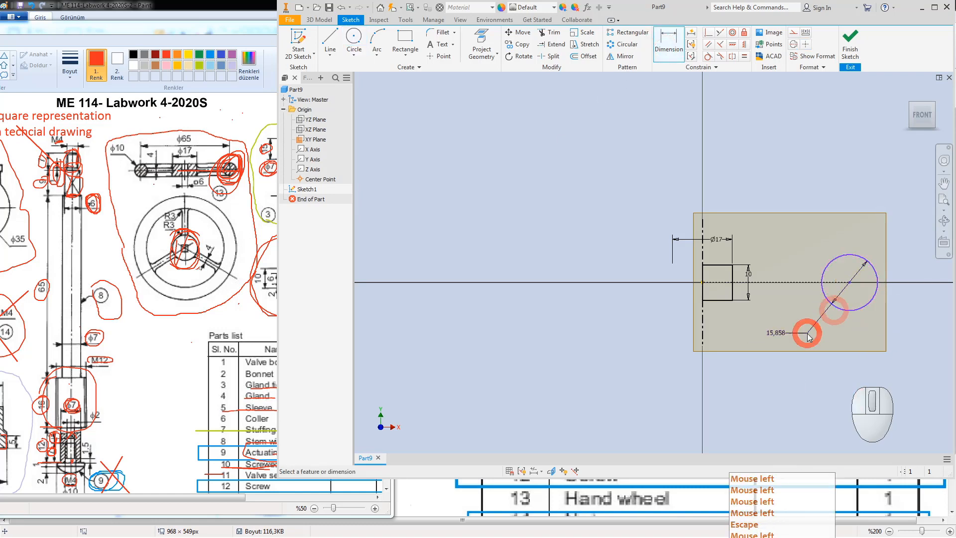
click(806, 332)
text(10)
key(Return)
key(Escape)
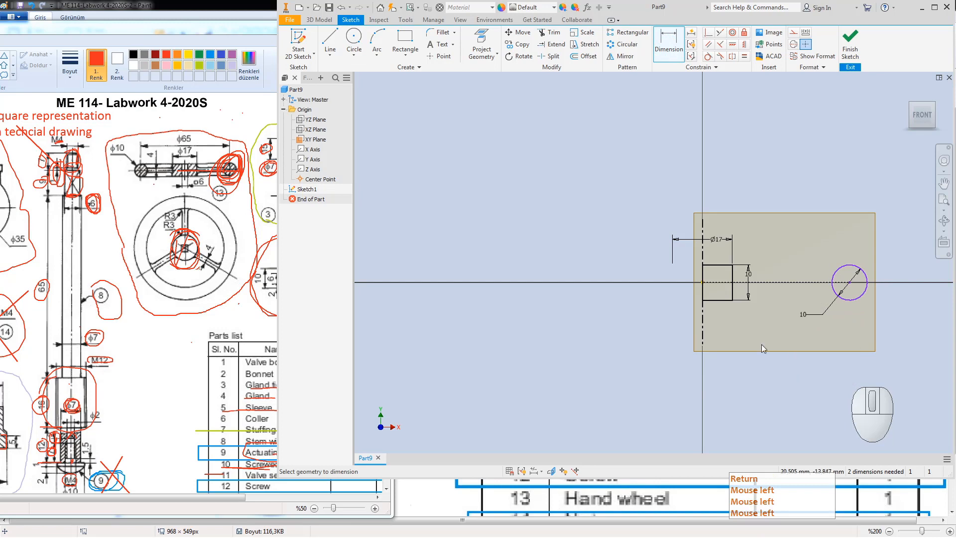
Step: Dimension the rim circle's center about the centerline as a 65 mm diameter and finish the sketch
click(672, 42)
click(849, 282)
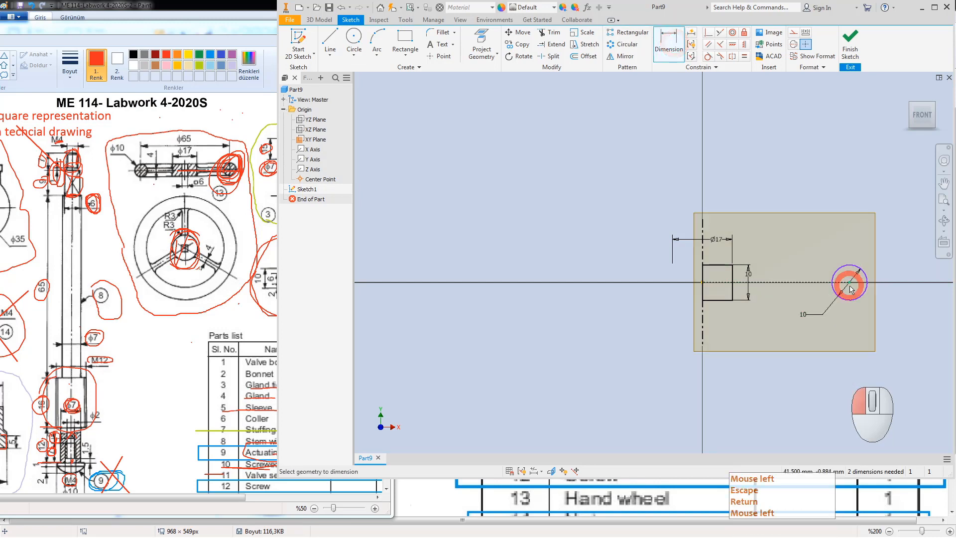
click(704, 257)
click(793, 203)
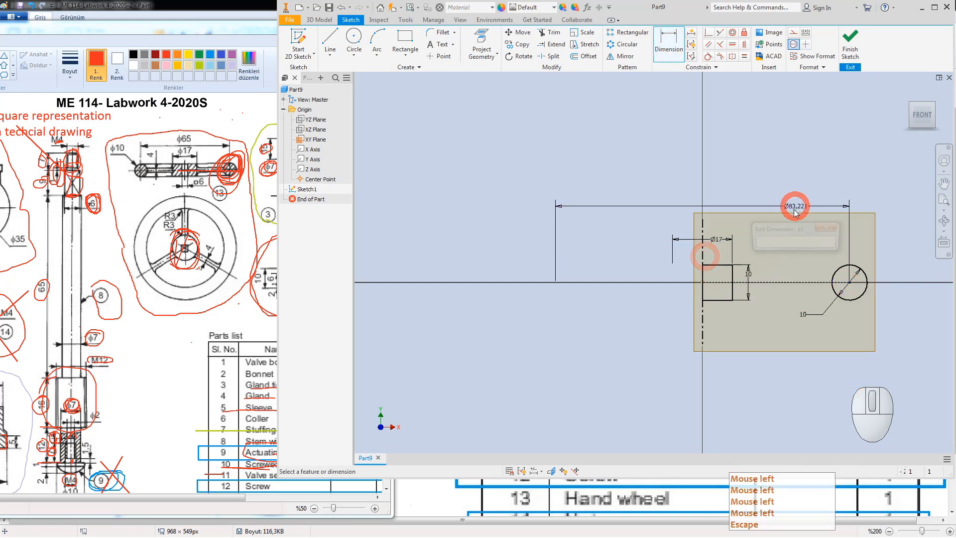
key(BackSpace)
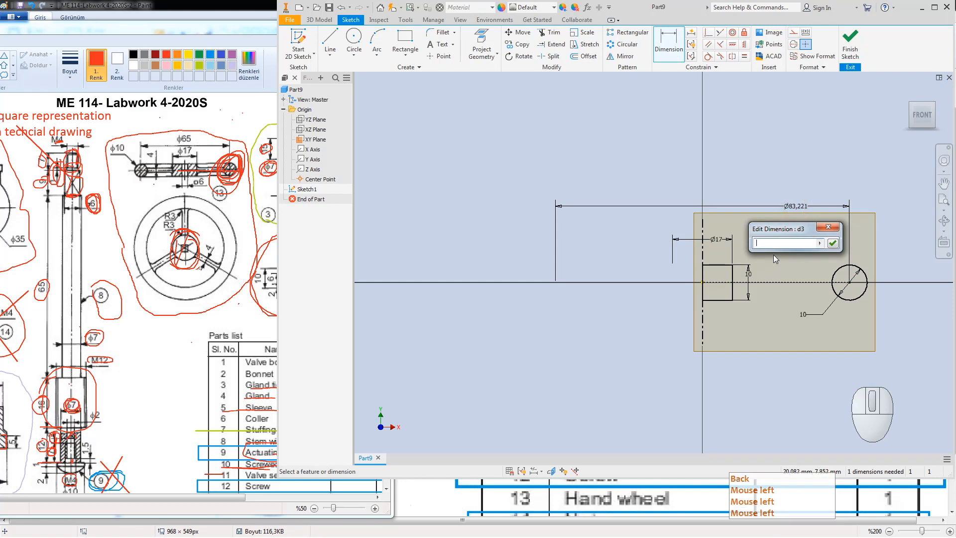
text(65)
key(Return)
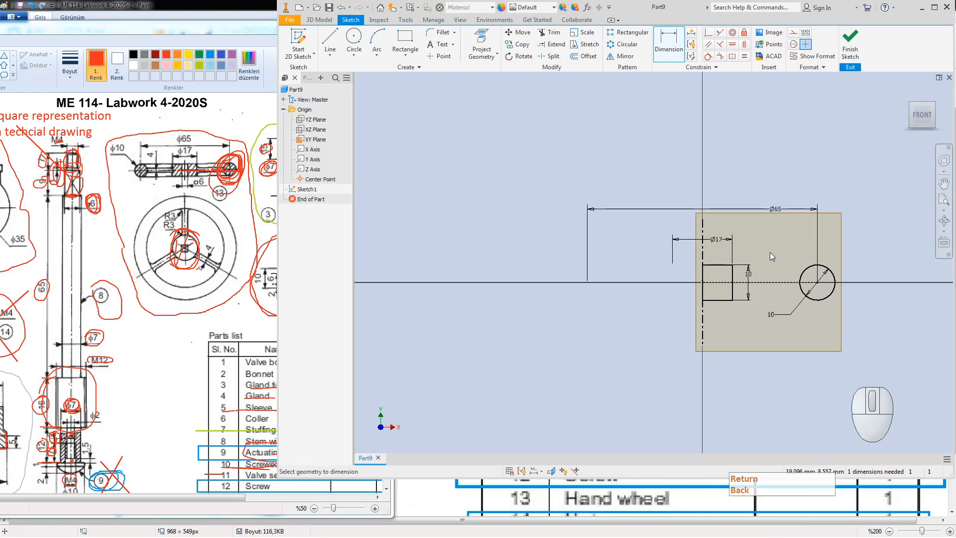
click(850, 42)
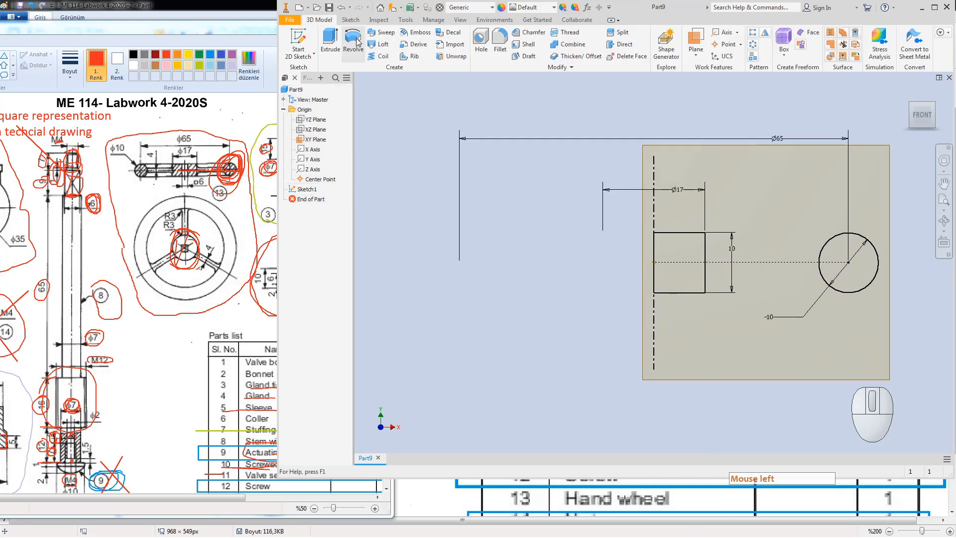
Step: Revolve the hub rectangle and the rim circle a full 360 degrees about the centerline
click(353, 38)
click(670, 245)
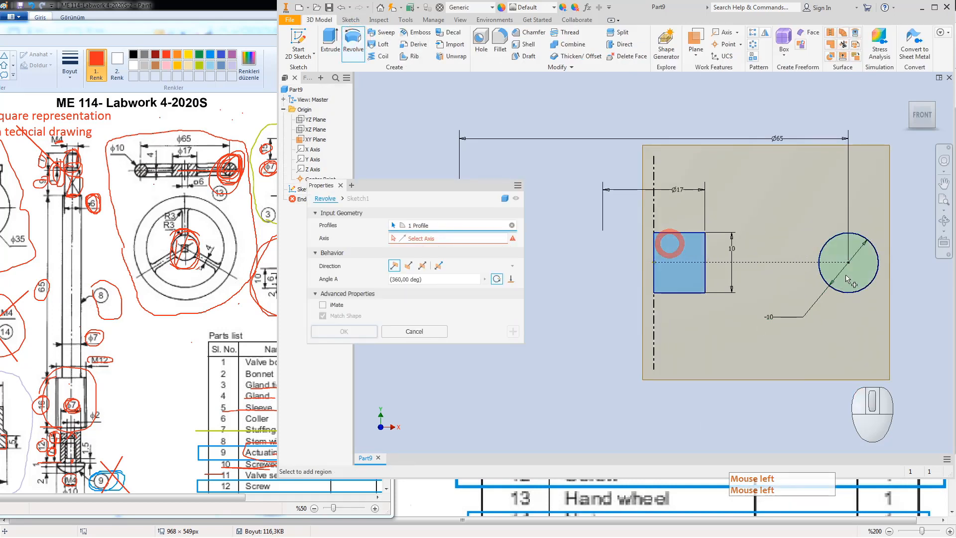
click(840, 254)
click(431, 239)
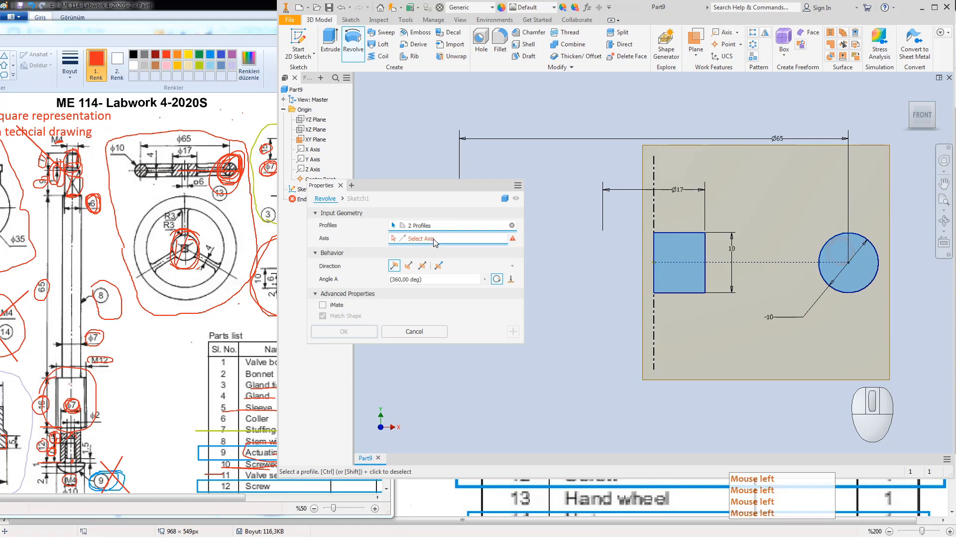
click(653, 226)
click(352, 330)
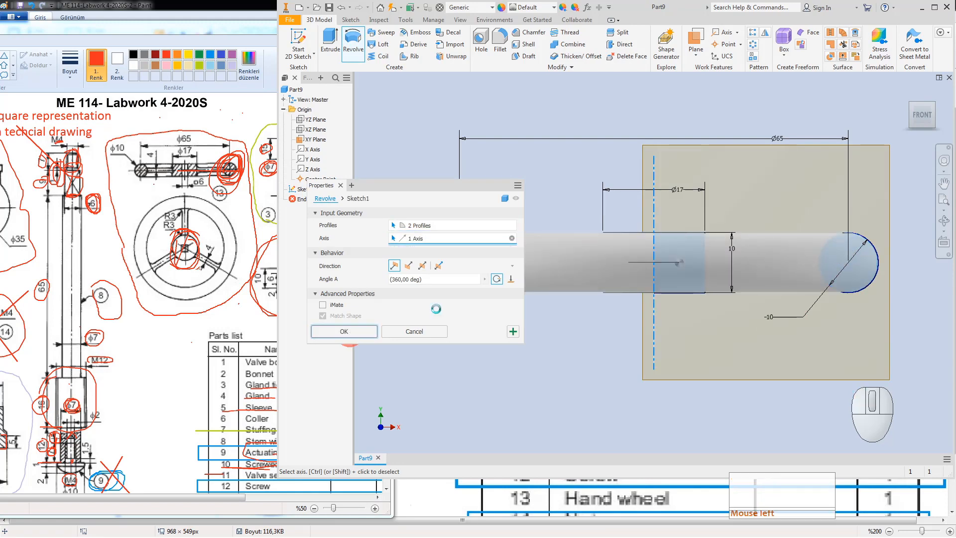
click(932, 104)
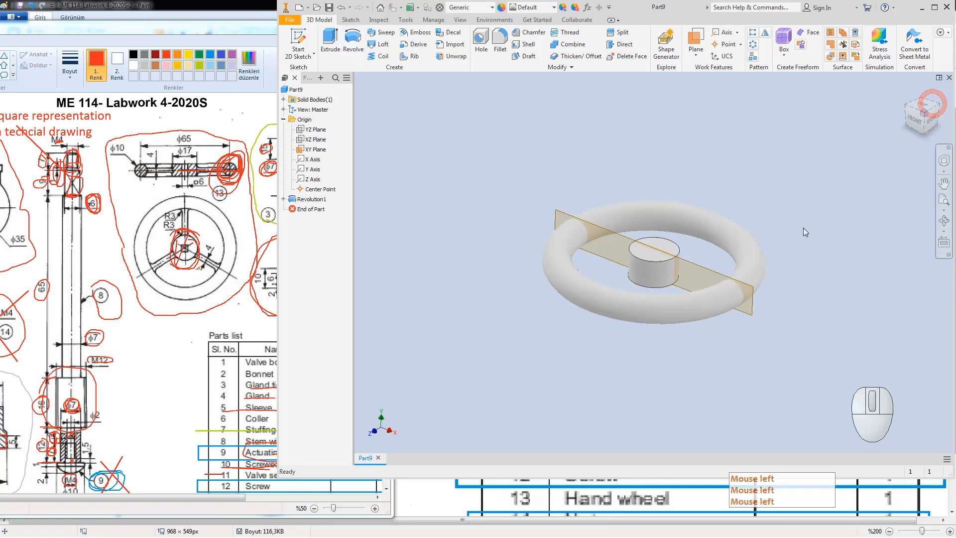
Step: Make the XZ plane visible and start a sketch on it, with the graphics sliced at the sketch plane
click(313, 139)
right_click(310, 140)
click(333, 207)
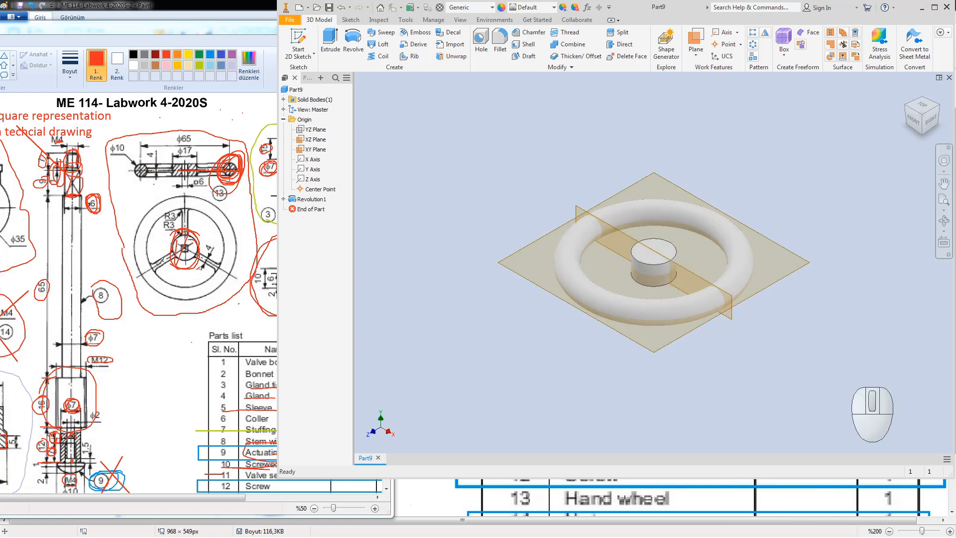
click(298, 41)
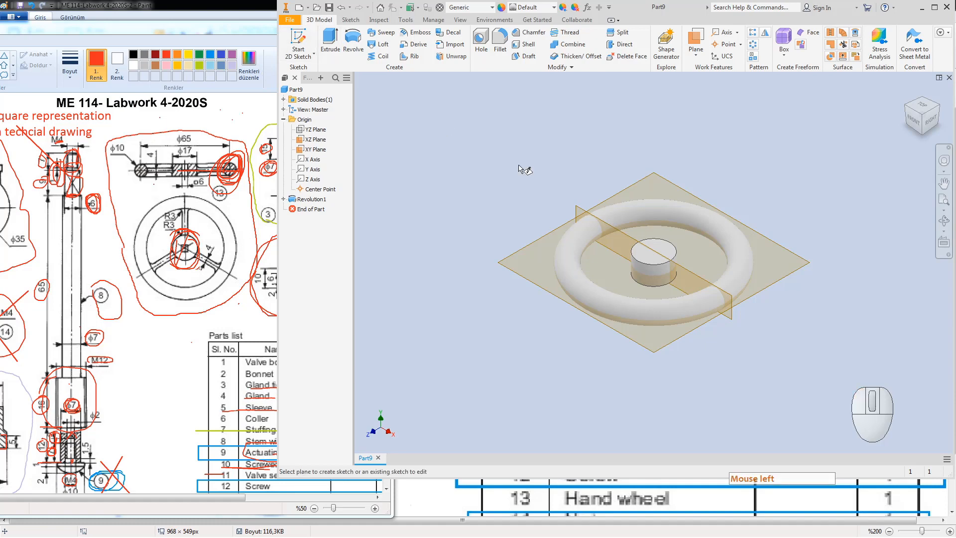
click(639, 181)
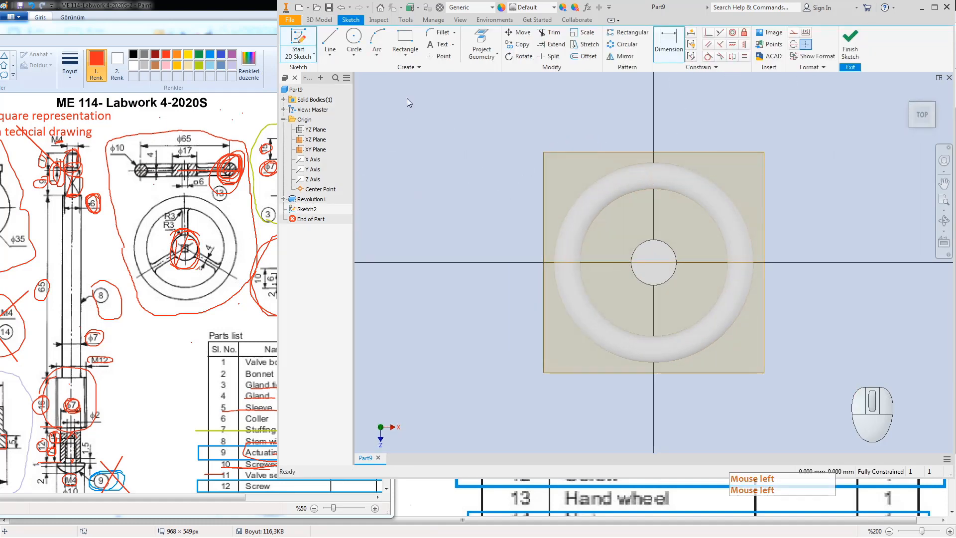
key(F7)
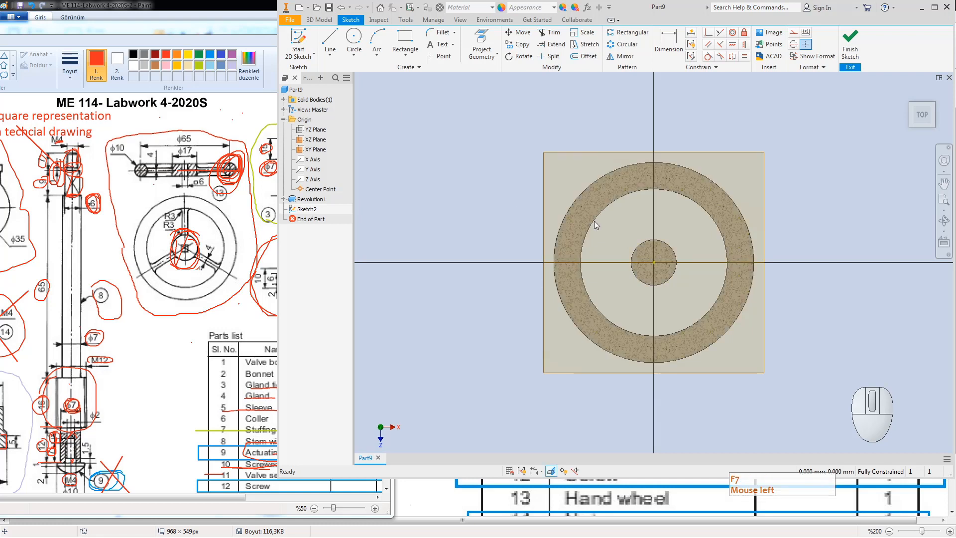
Step: Draw a vertical line about 47 mm long from the hub center past the rim and convert it to construction
click(405, 36)
click(329, 39)
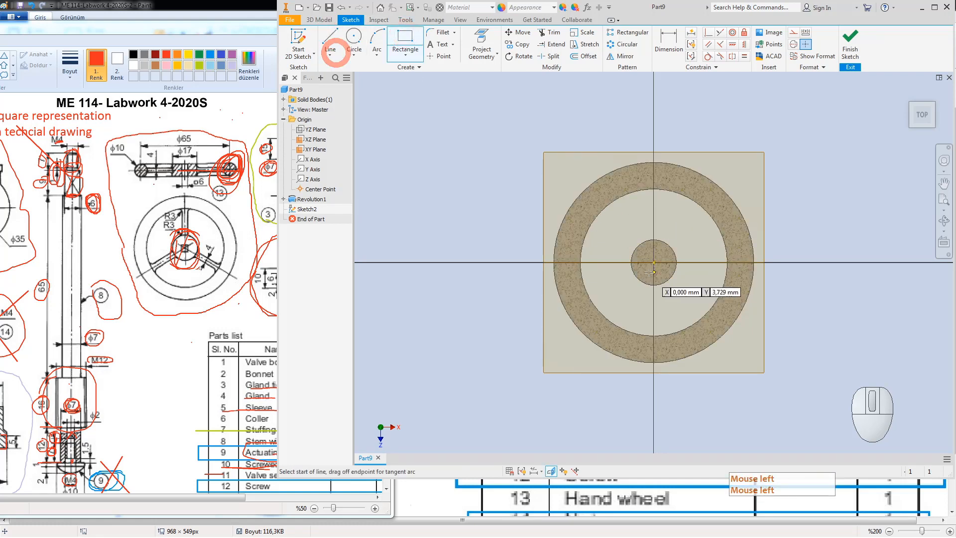
click(653, 262)
click(654, 136)
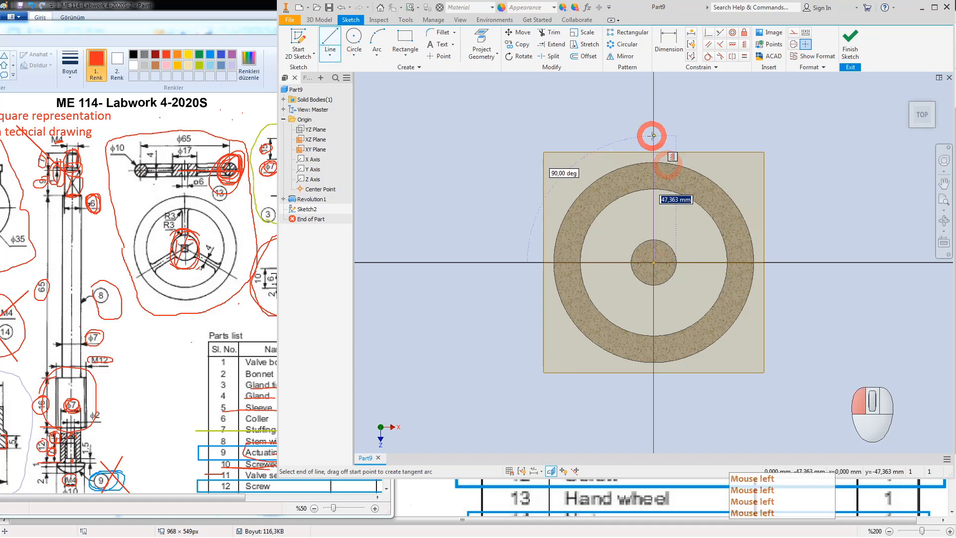
key(Escape)
click(654, 146)
right_click(654, 145)
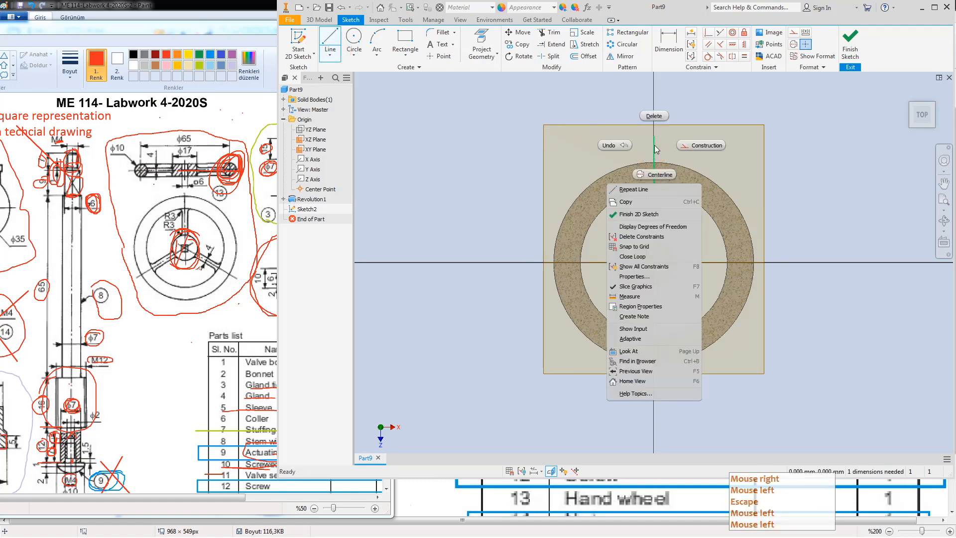
click(701, 146)
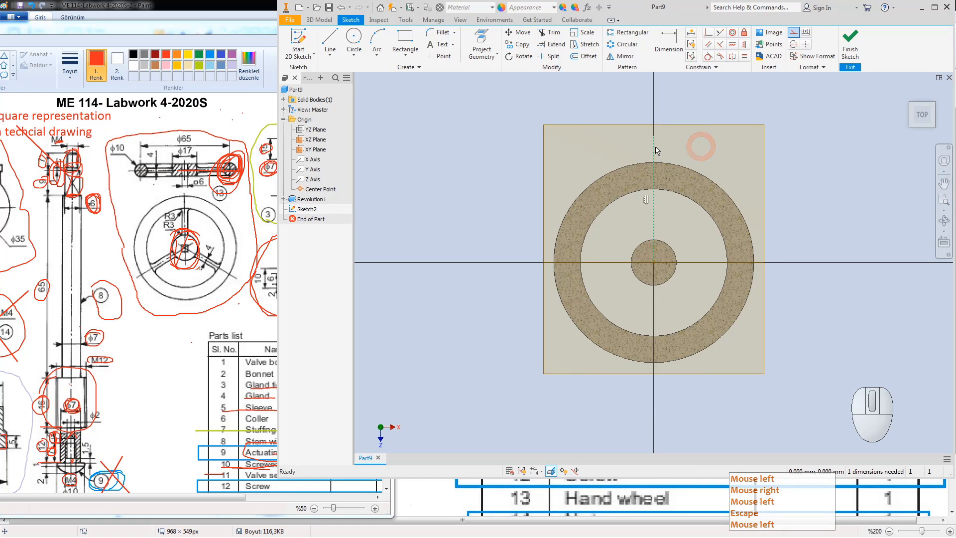
Step: Draw a narrow upright rectangle for the spoke around the construction line, from the hub's horizontal axis into the rim section
click(405, 36)
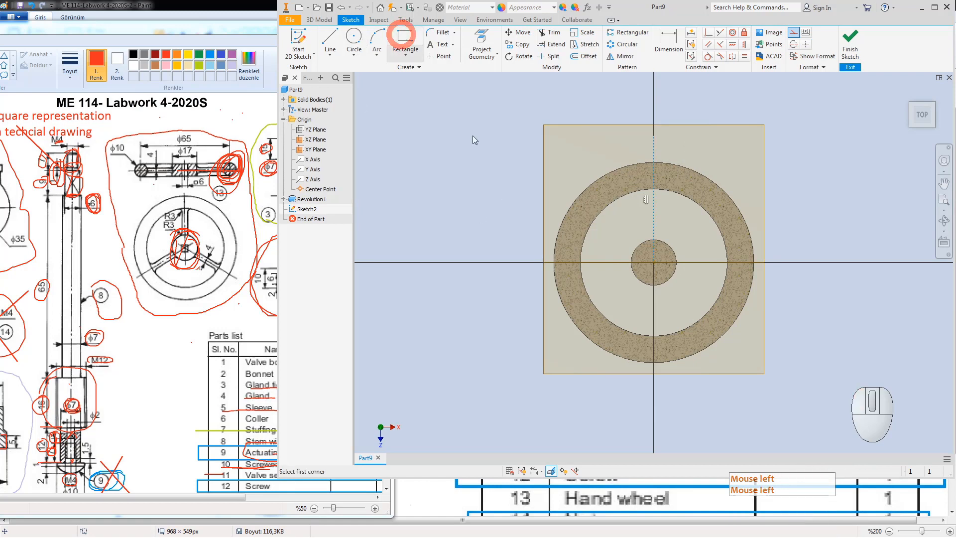
click(644, 263)
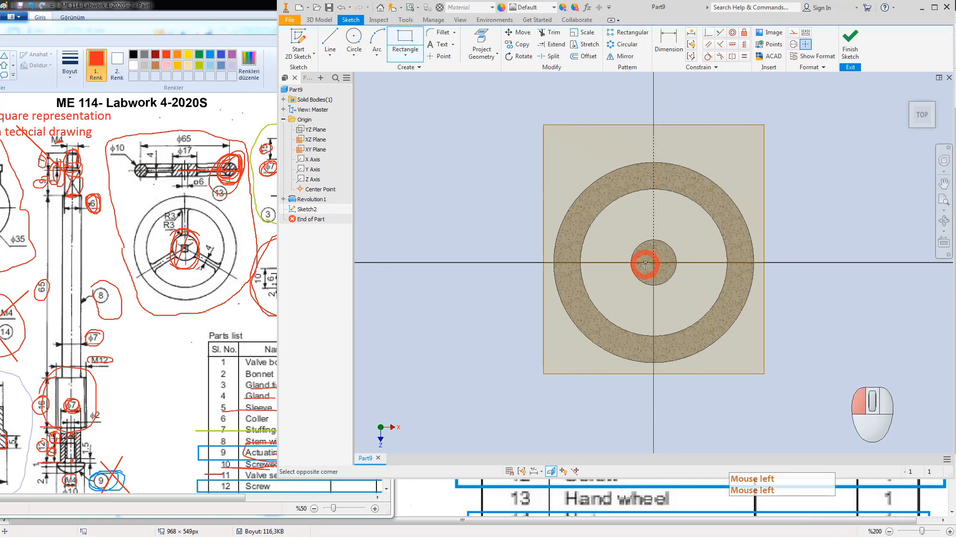
click(665, 175)
key(Escape)
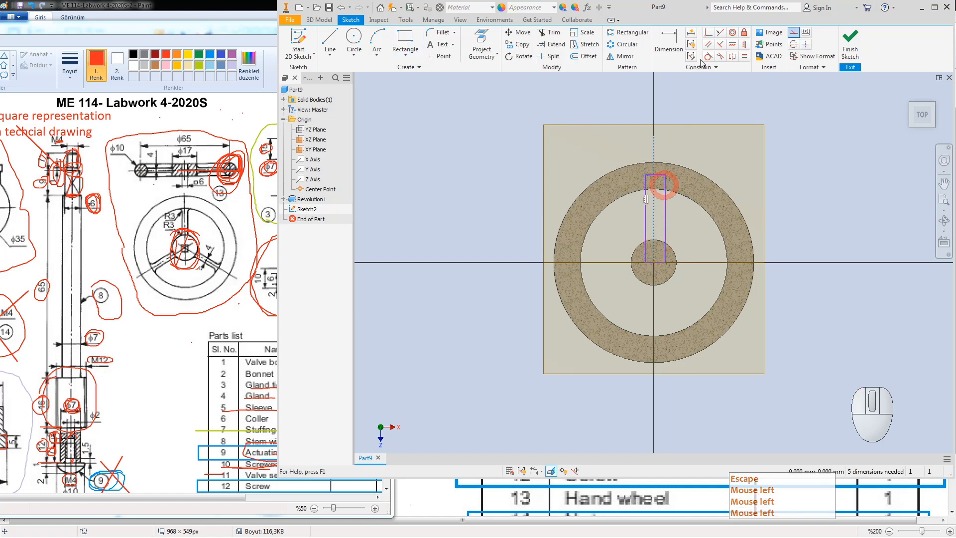
Step: Make the spoke rectangle's two long sides symmetric about the vertical construction line
click(730, 56)
click(646, 216)
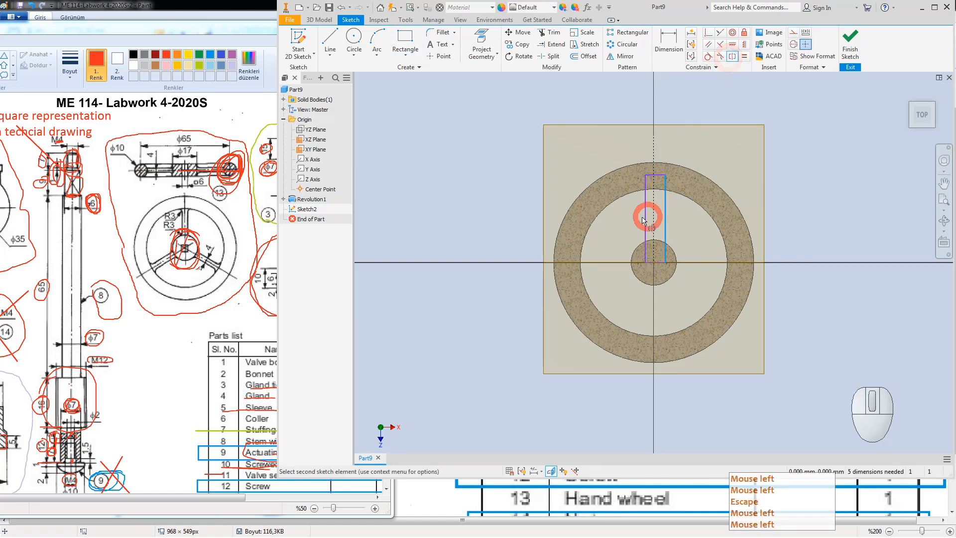
click(644, 218)
click(652, 218)
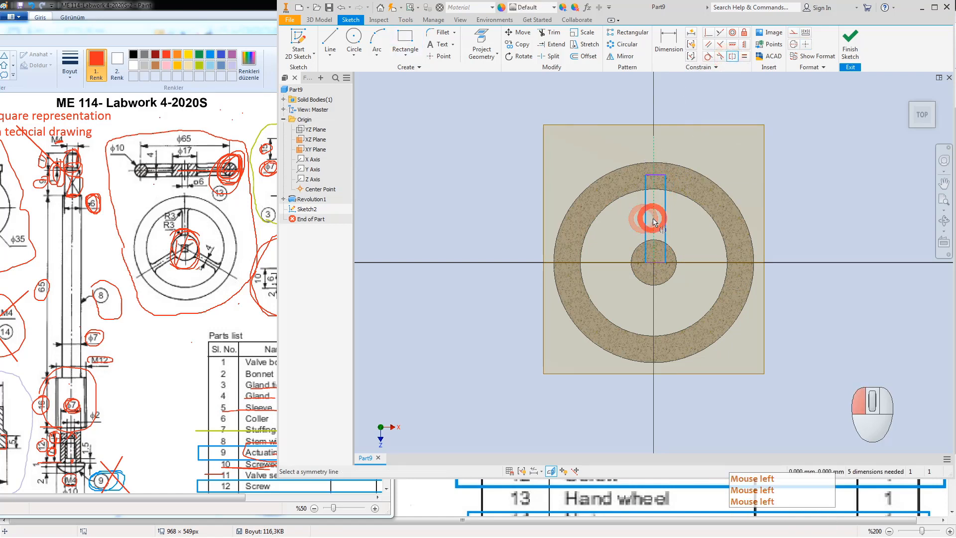
key(Escape)
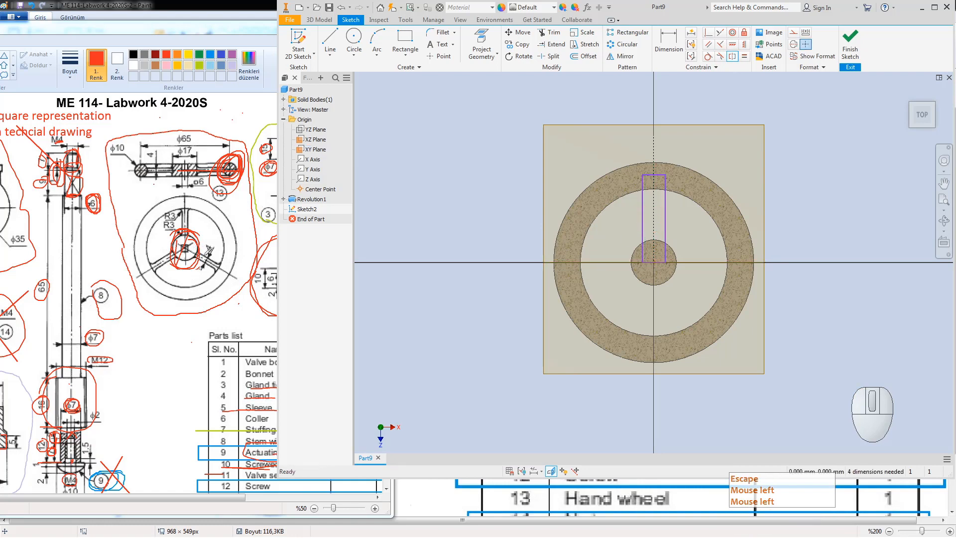
Step: Dimension the spoke rectangle's width between its long sides as 4 mm
click(664, 36)
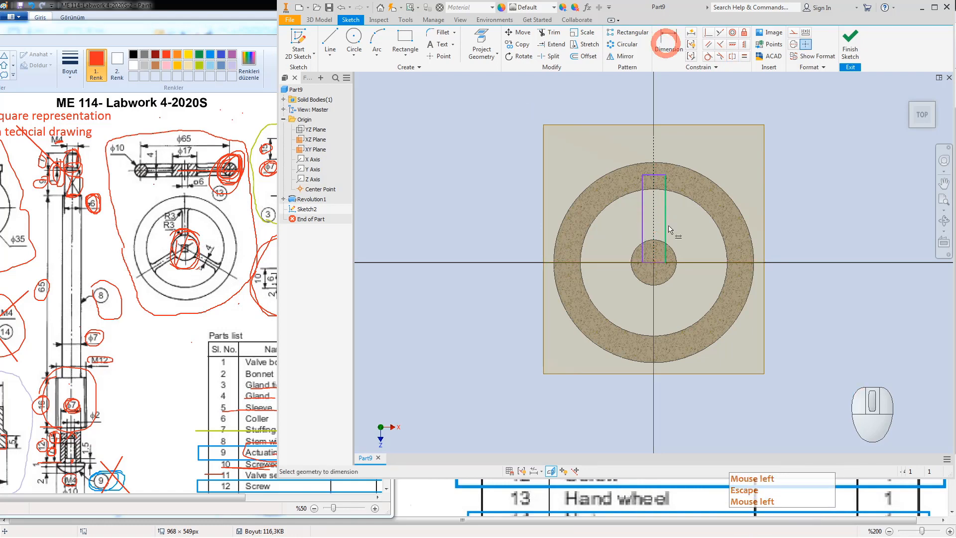
click(666, 229)
click(644, 228)
click(622, 214)
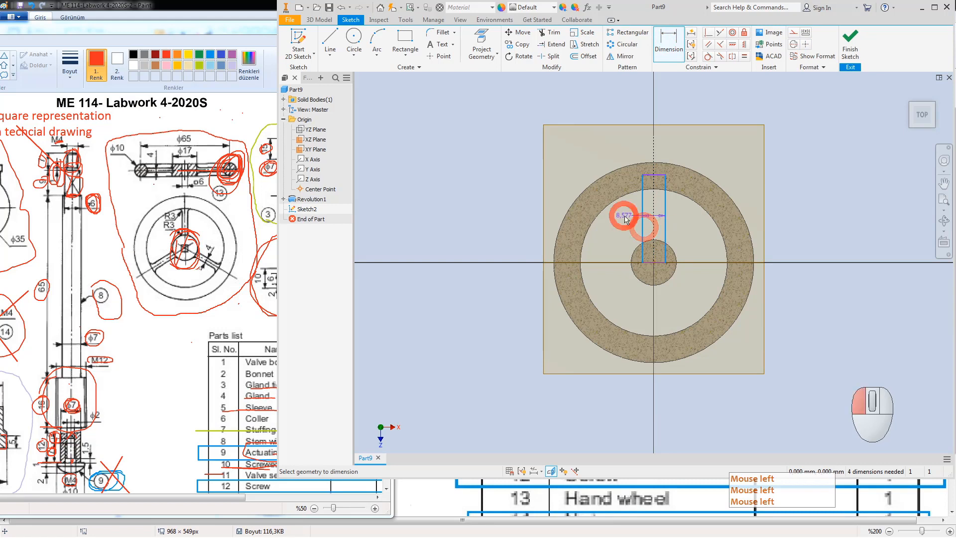
key(Return)
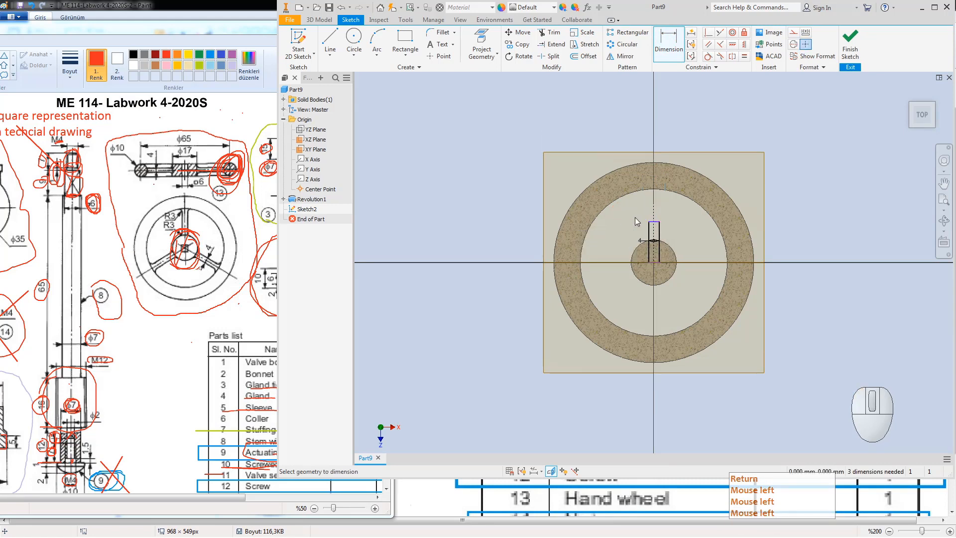
key(Escape)
Step: Stretch the spoke rectangle so its ends lie inside the hub and rim sections, and finish the sketch
drag(659, 225, 661, 174)
scroll(661, 189, up, 3)
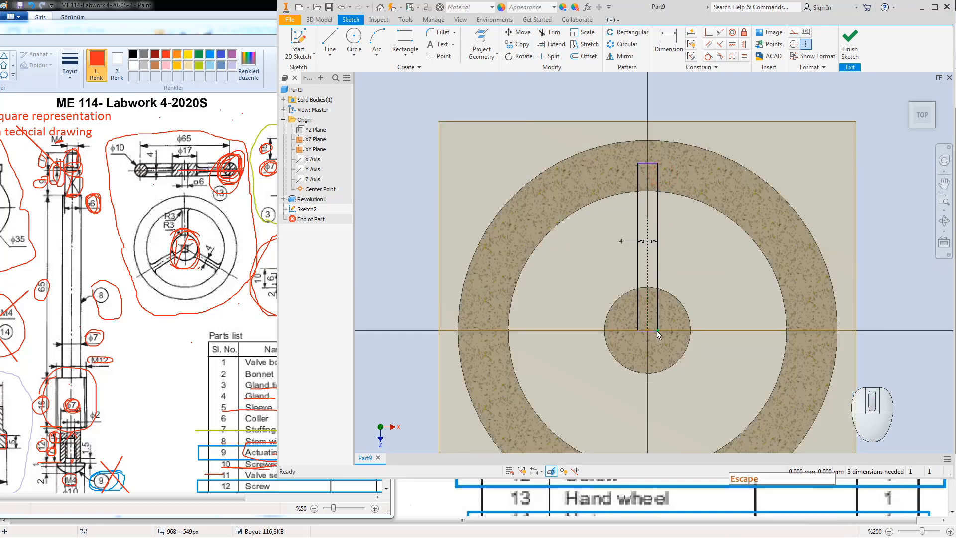
drag(650, 332, 657, 323)
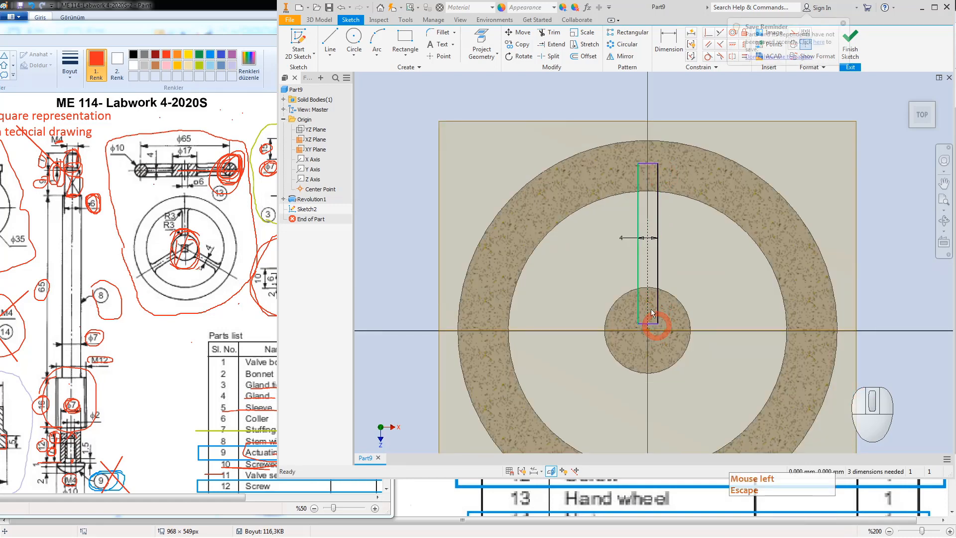
drag(658, 163, 657, 159)
click(693, 258)
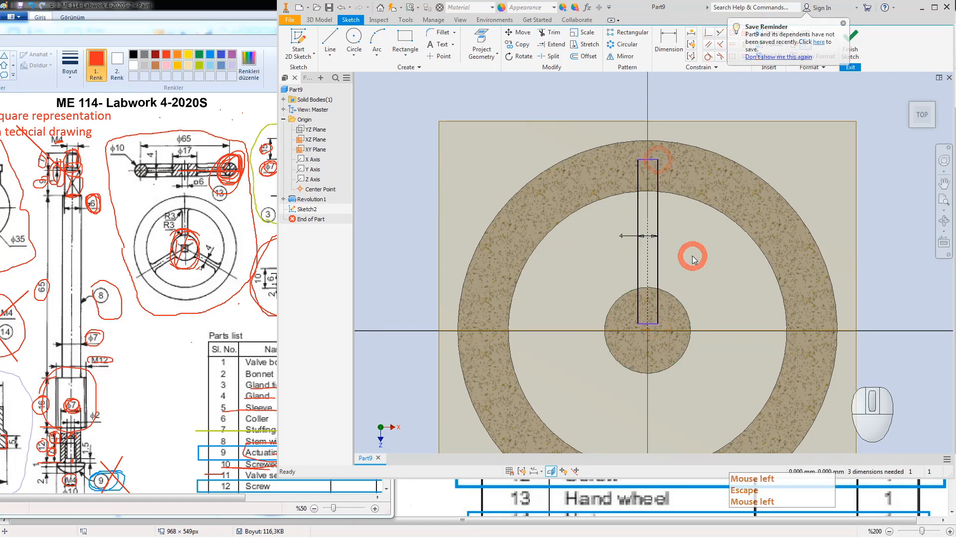
click(857, 46)
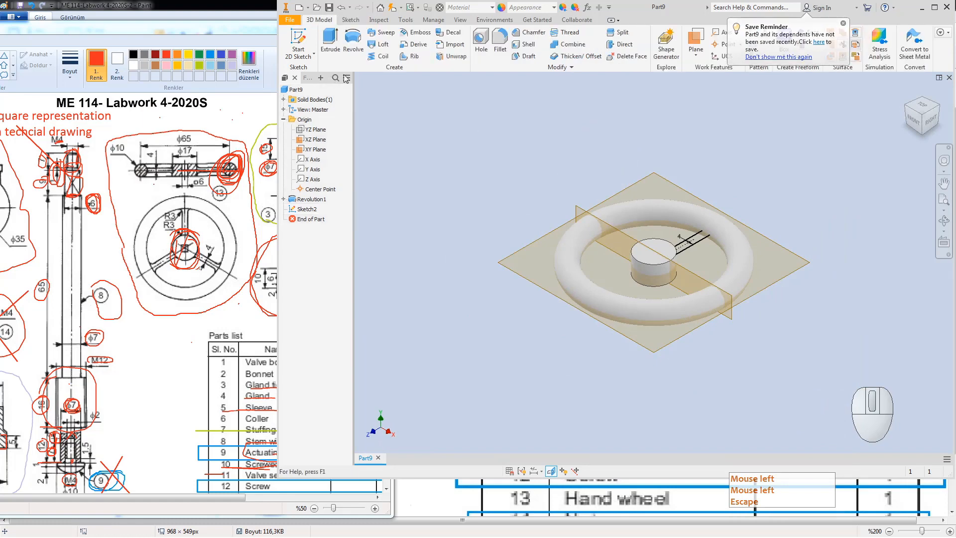
Step: Extrude the spoke rectangle 4 mm symmetrically about the sketch plane, joined to the hand wheel
click(330, 40)
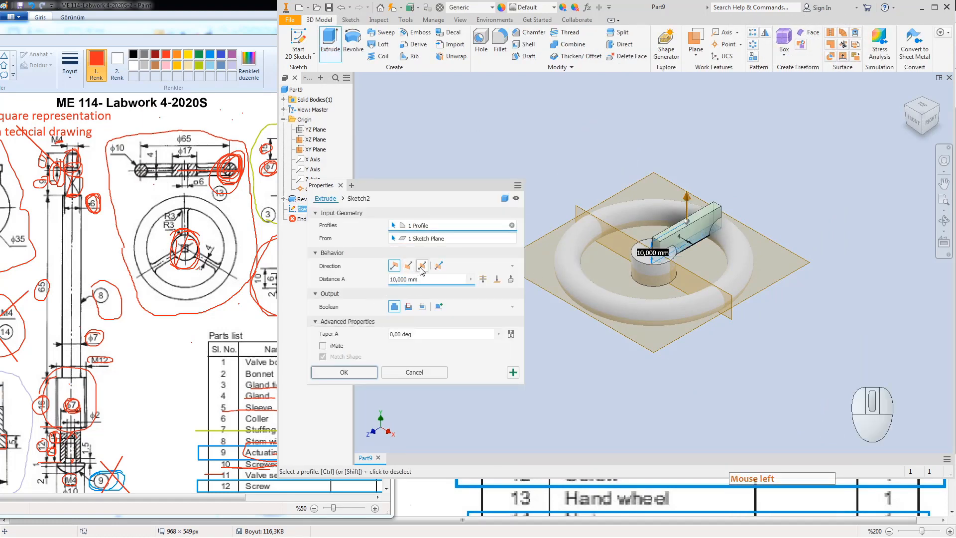
drag(421, 279, 319, 271)
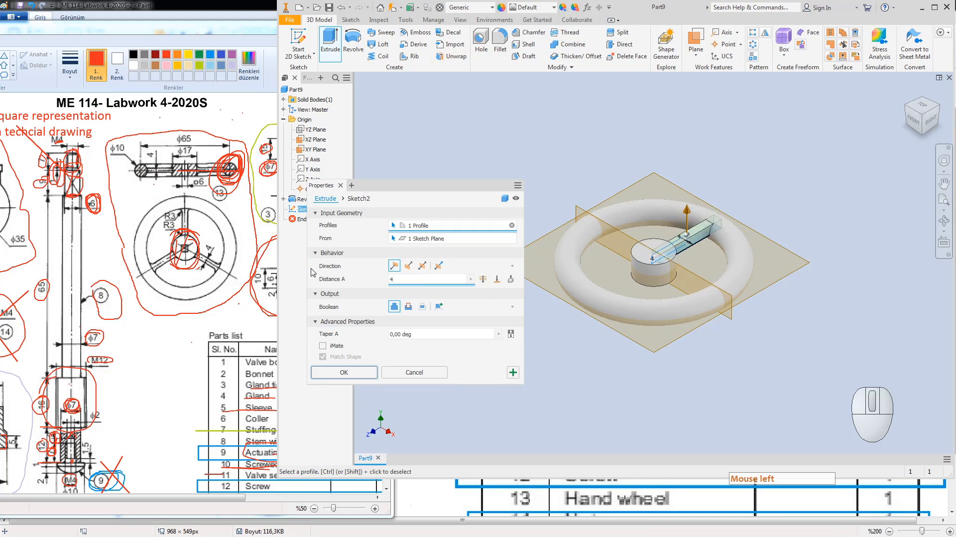
click(422, 267)
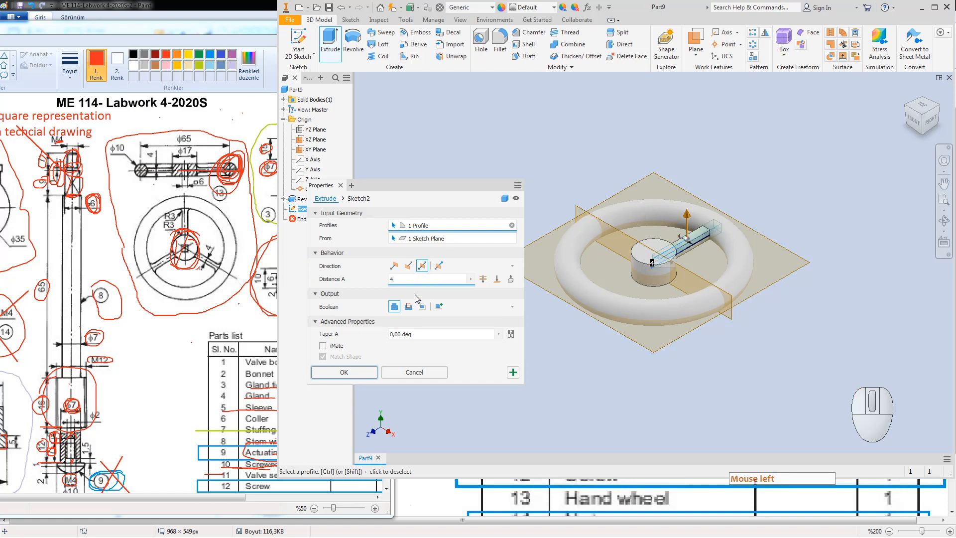
click(344, 372)
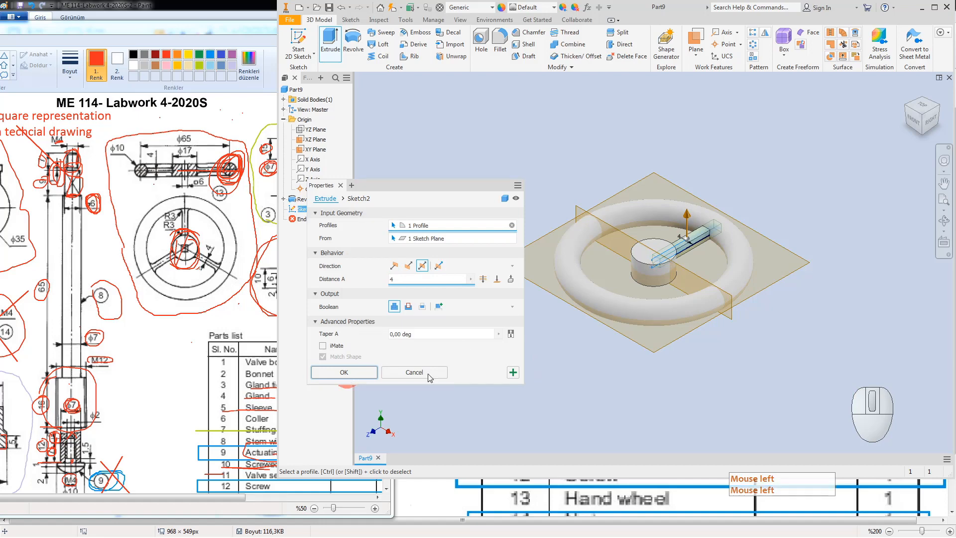
Step: Circular-pattern the spoke about the hub's axis with 3 occurrences over 360 degrees
click(752, 45)
click(695, 241)
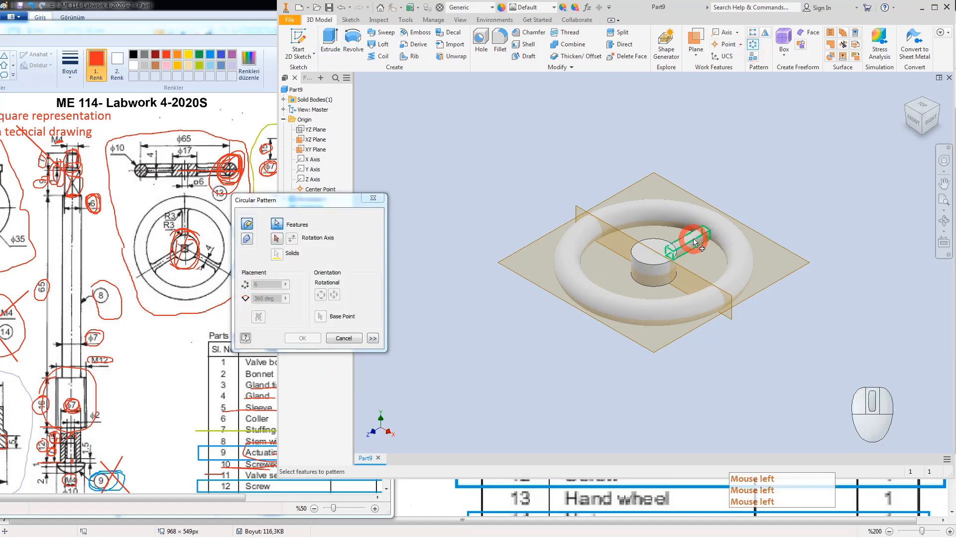
click(276, 238)
click(640, 267)
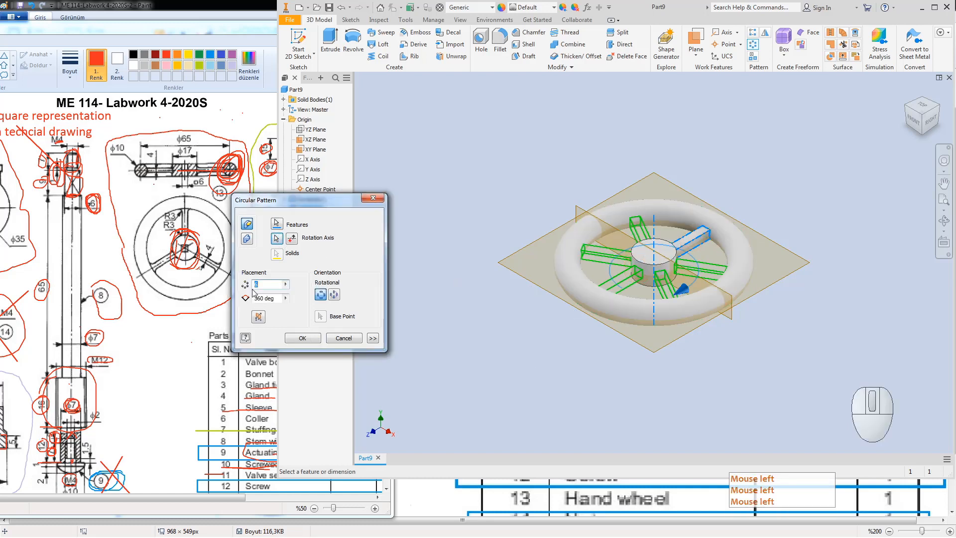
click(261, 285)
text(3)
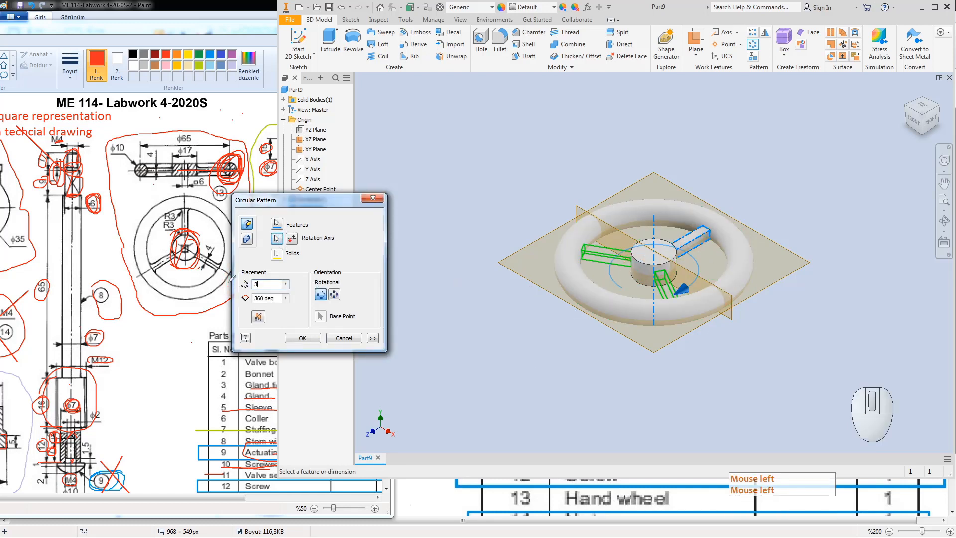
key(Return)
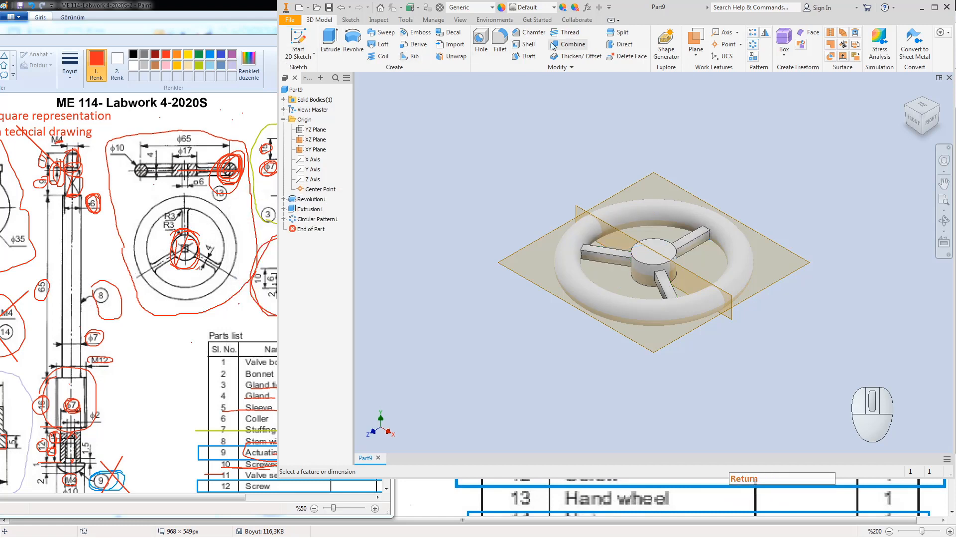
Step: Start a 2 mm constant fillet and select the two vertical edges where the original spoke meets the rim
click(499, 40)
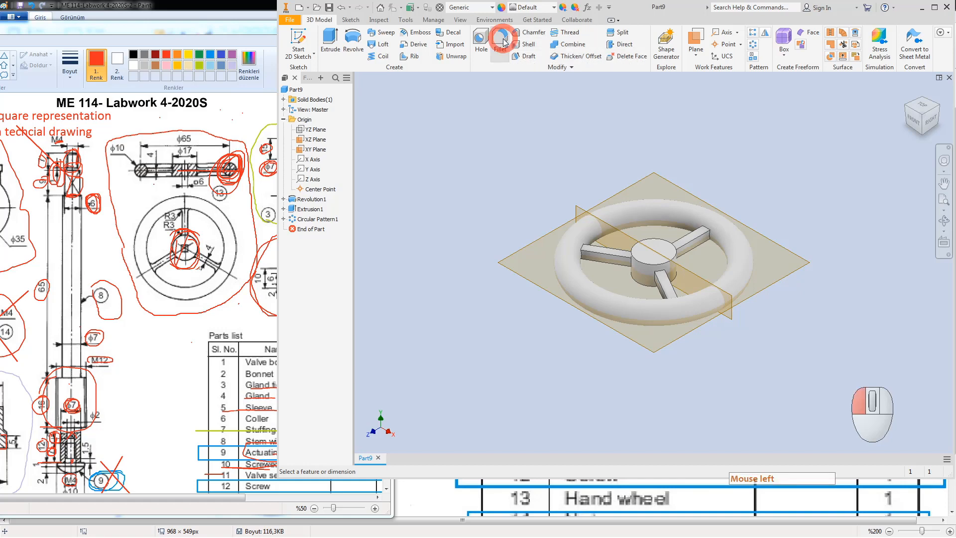
drag(245, 154, 424, 140)
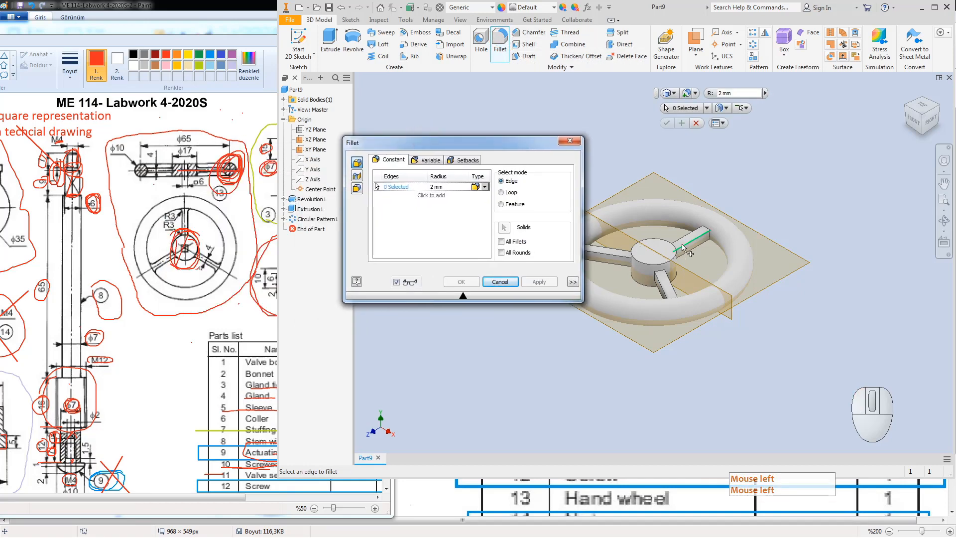
scroll(717, 241, down, 1)
click(705, 240)
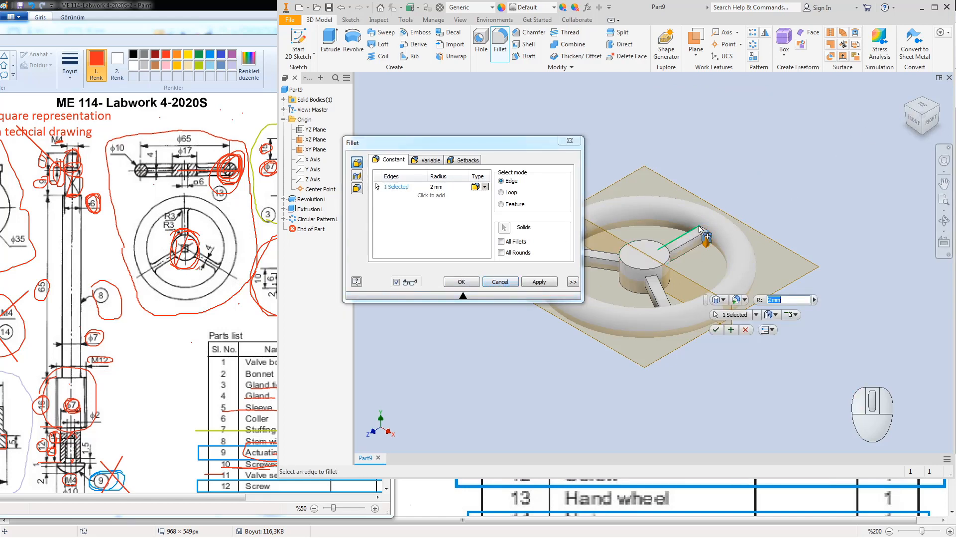
click(907, 104)
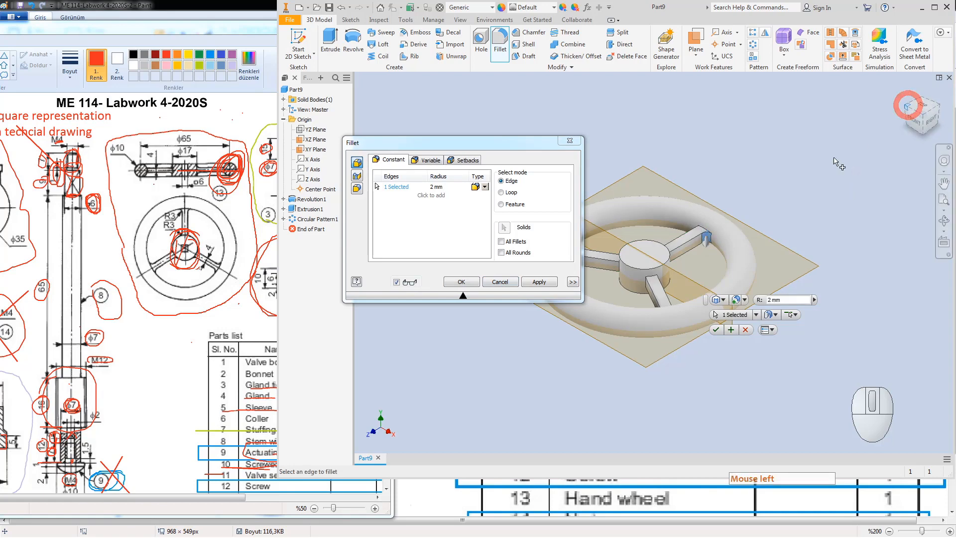
scroll(594, 242, down, 3)
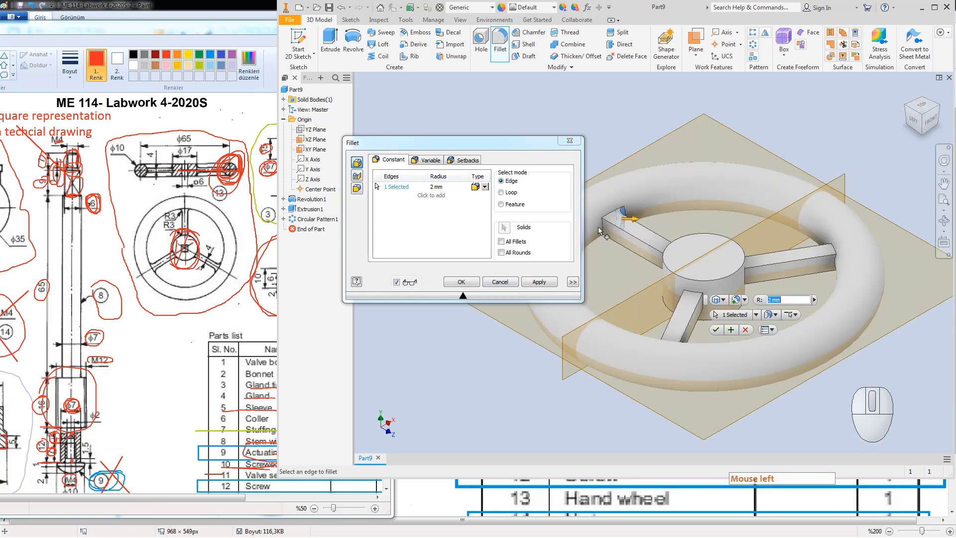
click(603, 231)
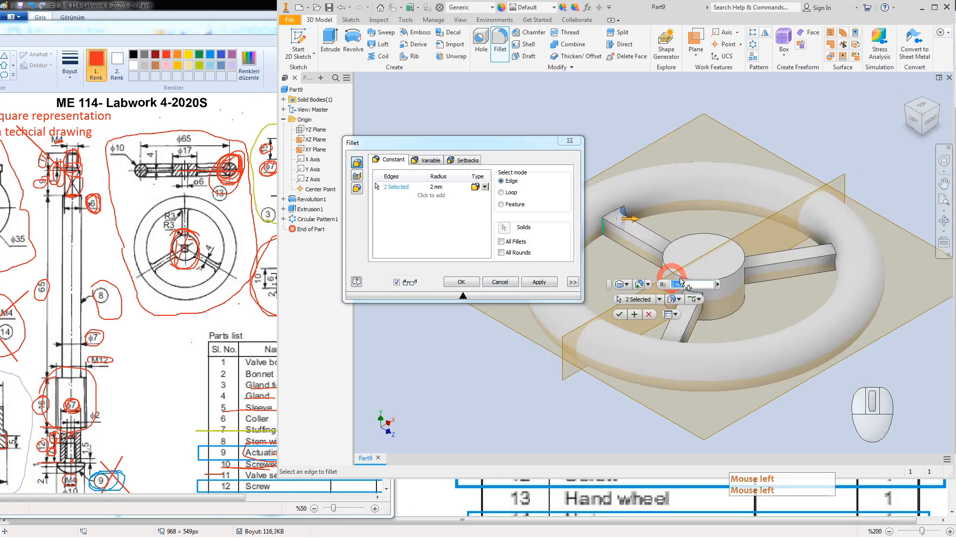
Step: Add the two vertical edges where the same spoke meets the hub and create the 2 mm fillet
click(905, 107)
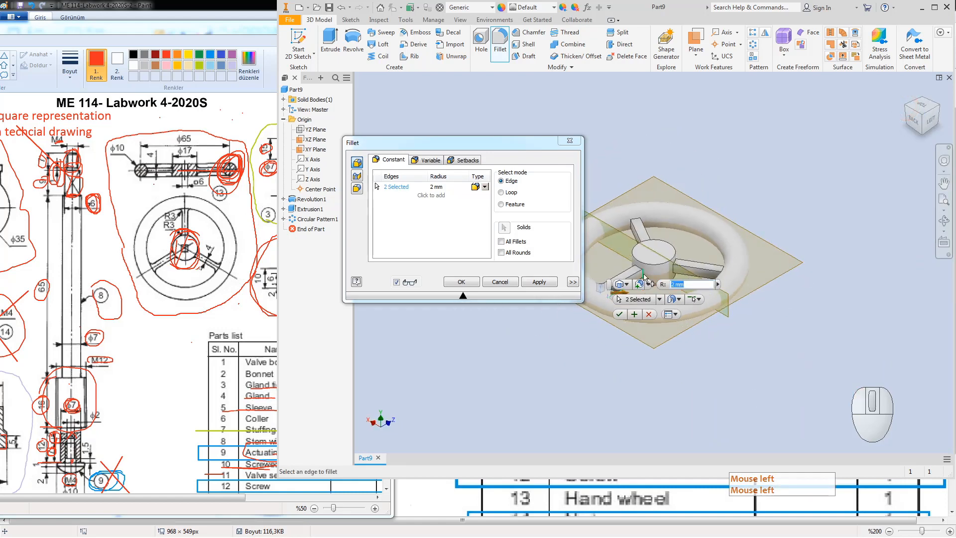
click(644, 276)
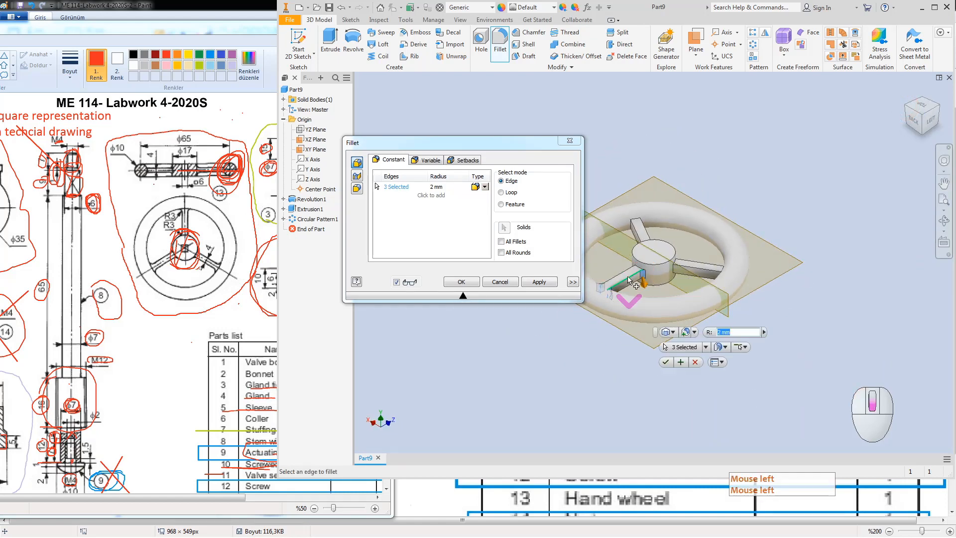
scroll(647, 279, down, 4)
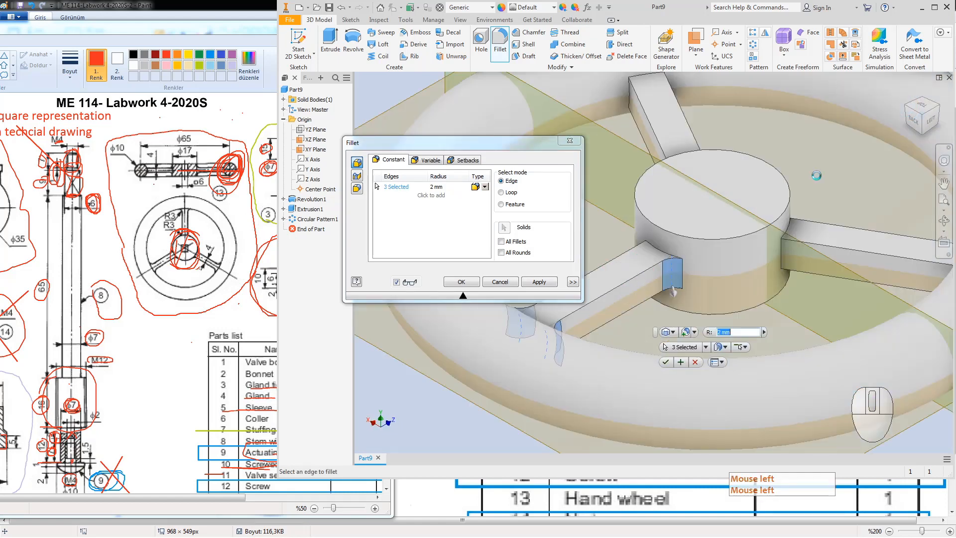
click(905, 110)
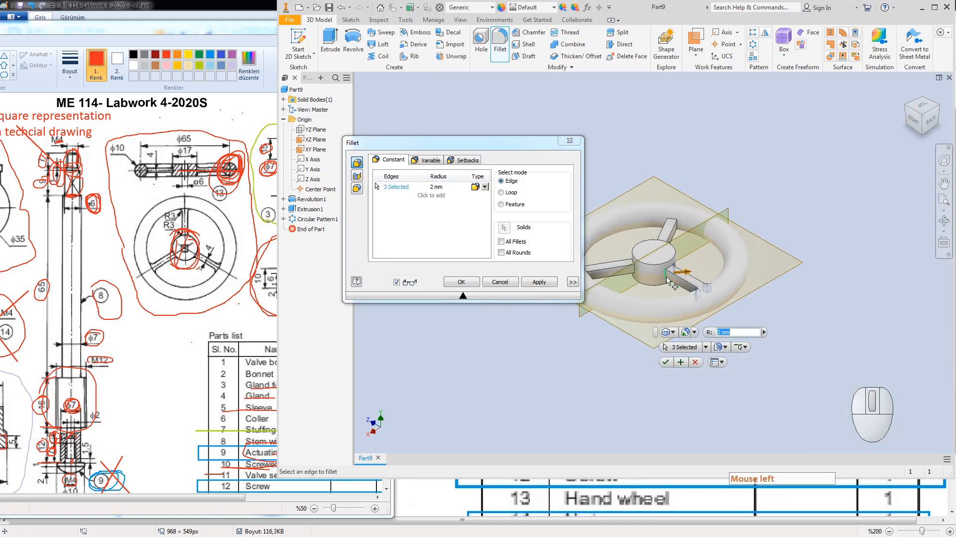
click(667, 278)
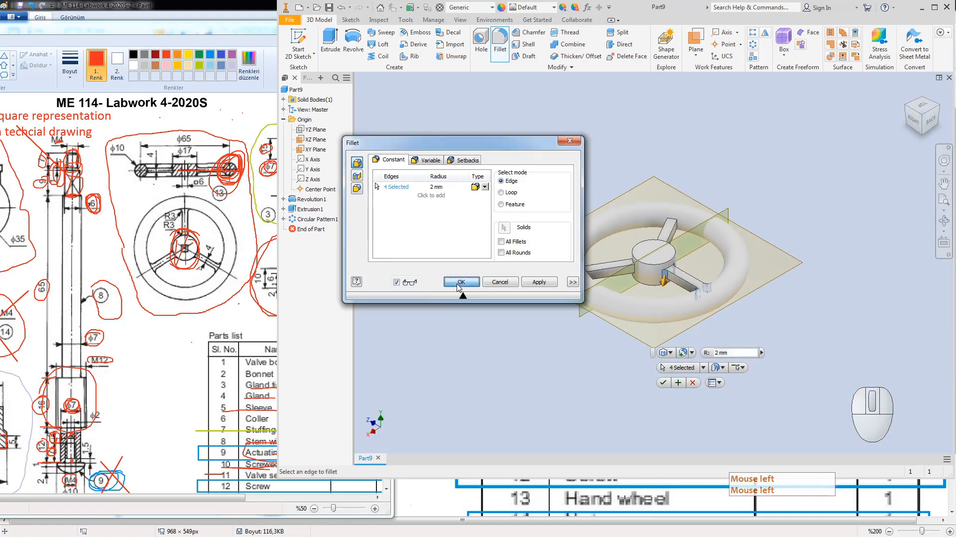
click(460, 281)
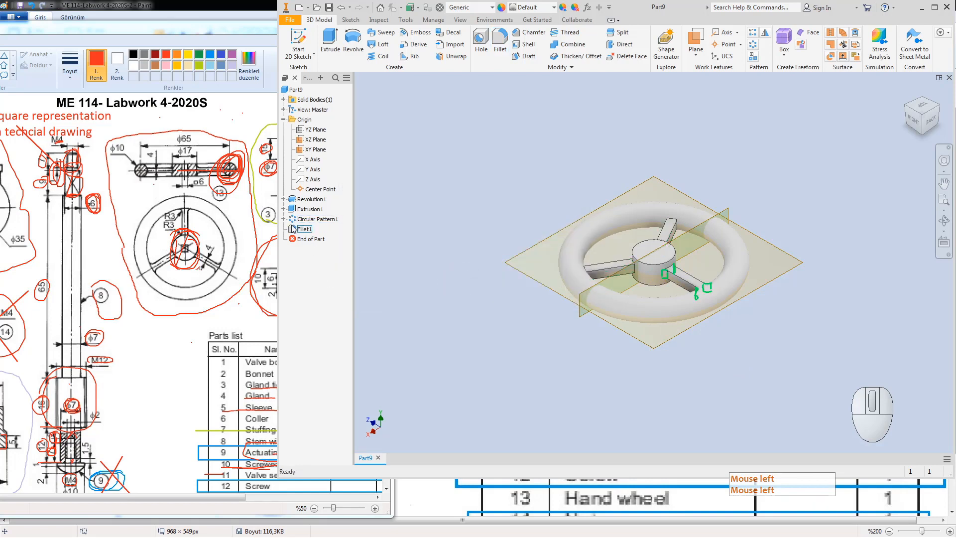
Step: Reorder the fillet ahead of the circular pattern and add it to the features that the pattern repeats
drag(302, 228, 317, 219)
click(296, 229)
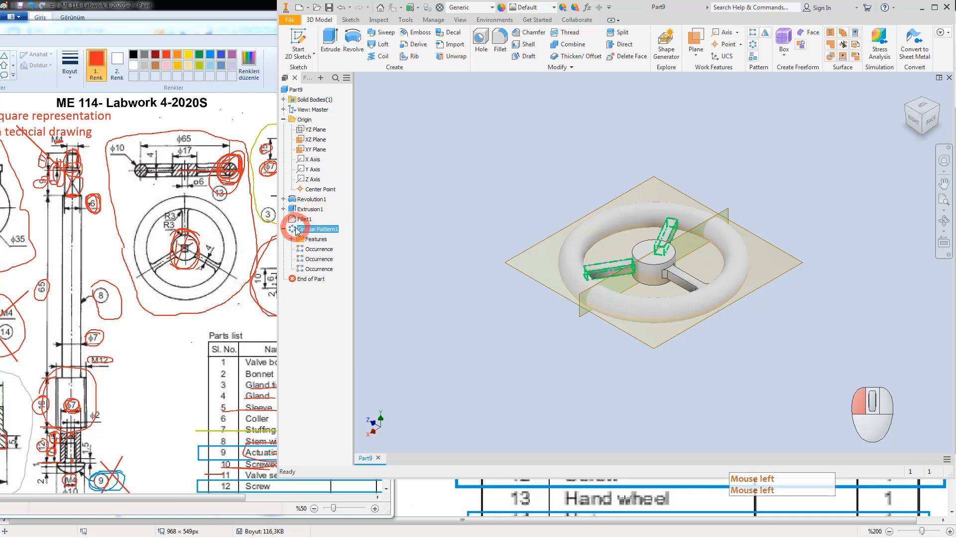
double_click(296, 228)
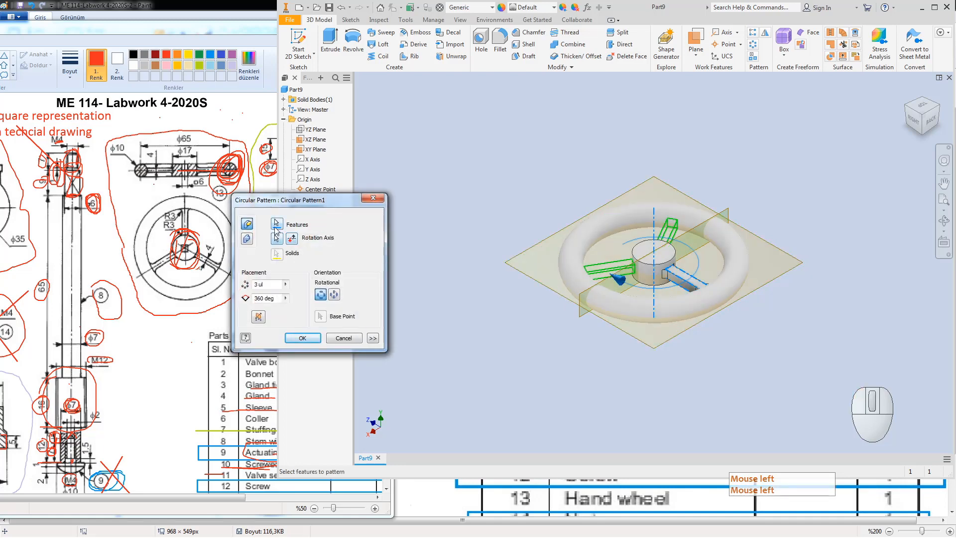
click(277, 225)
drag(308, 211, 439, 245)
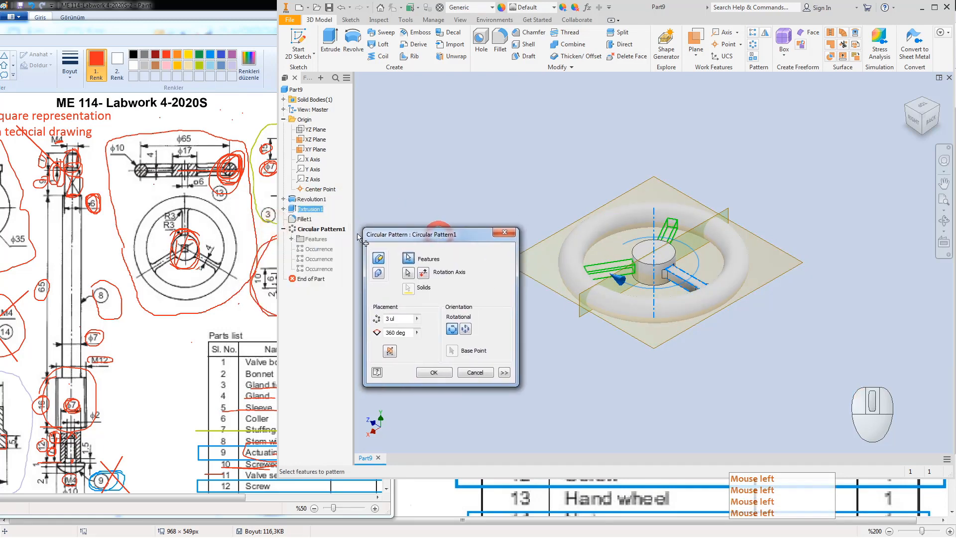
click(309, 209)
click(302, 219)
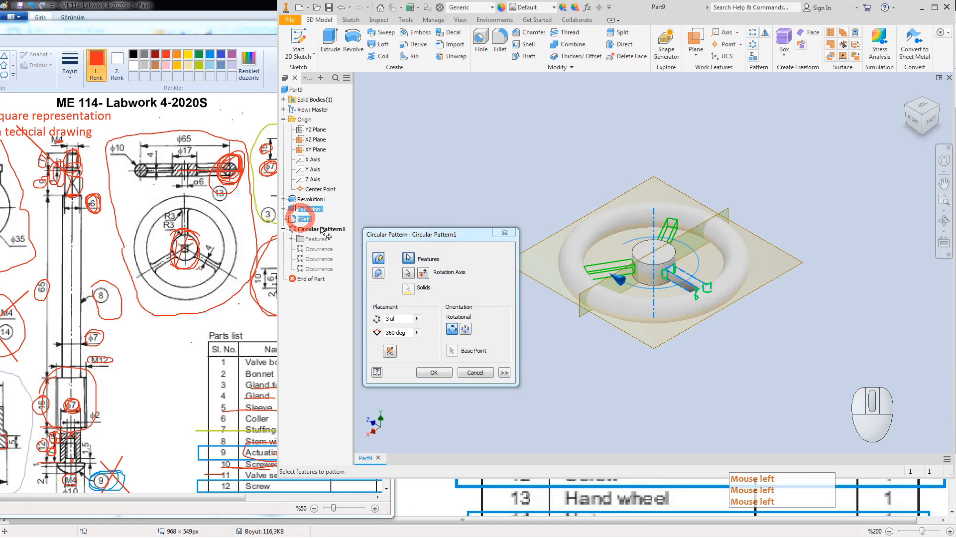
click(432, 373)
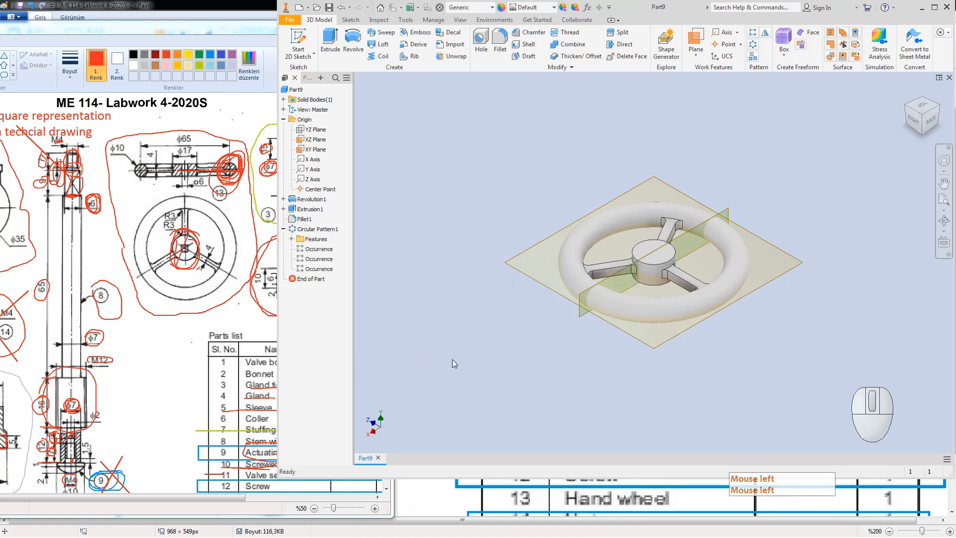
Step: Start a new sketch on the XZ plane of the hand wheel, viewed from the top
scroll(656, 286, up, 5)
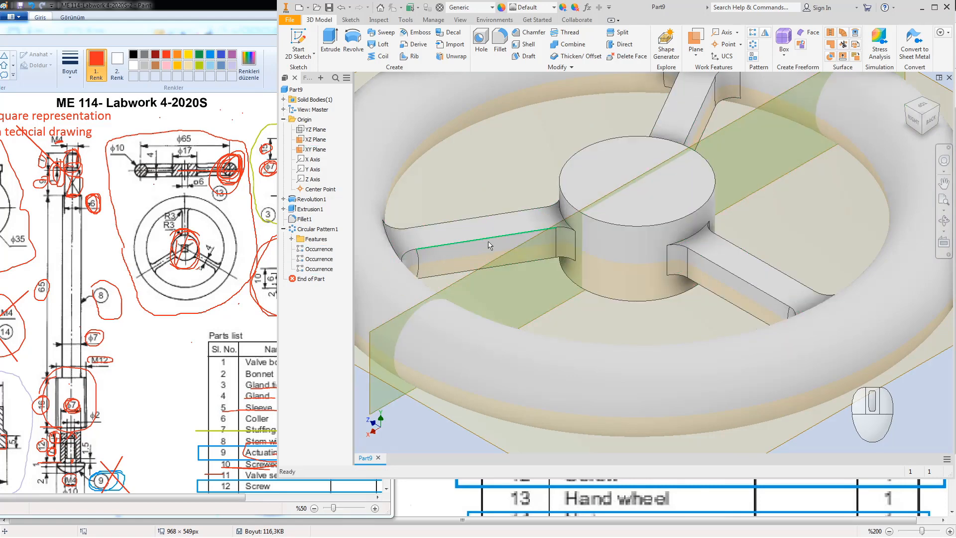
click(922, 106)
click(937, 91)
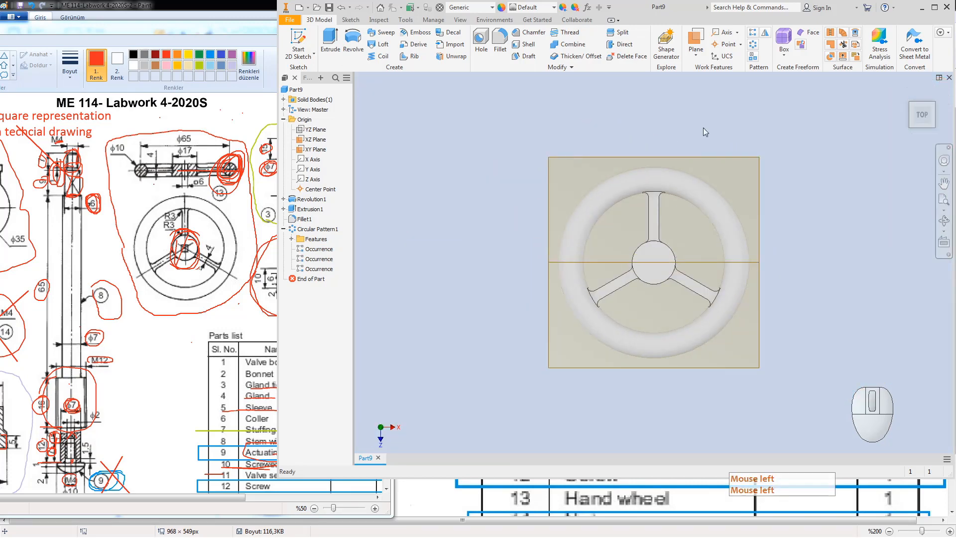
click(298, 40)
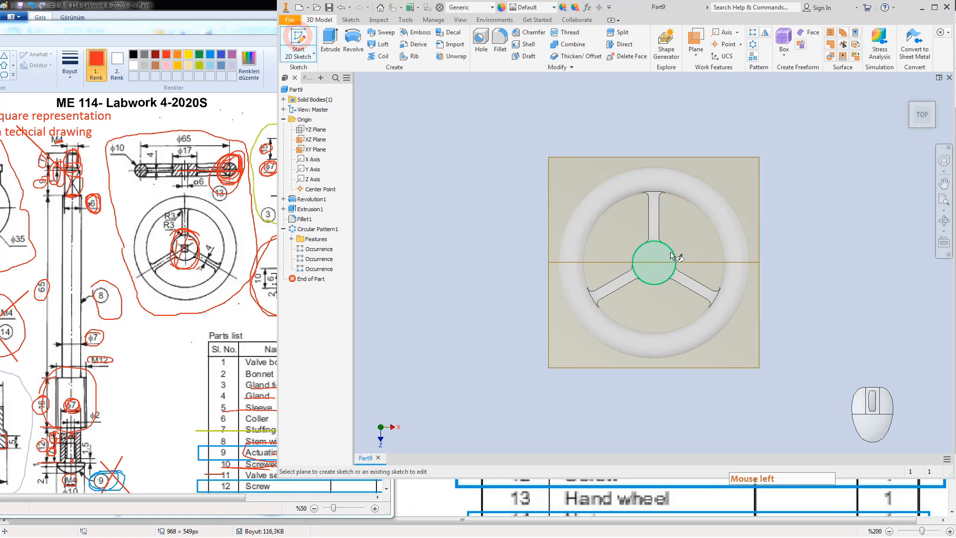
click(730, 161)
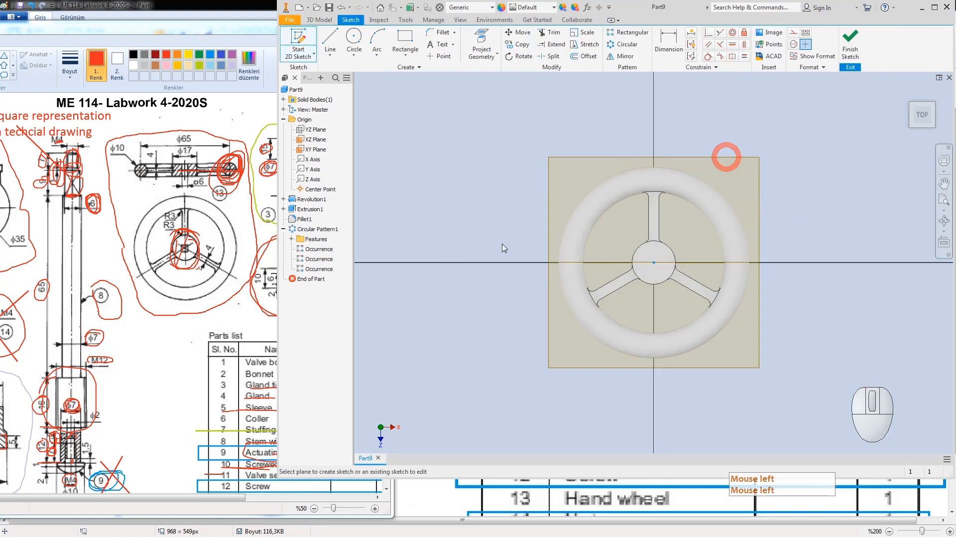
Step: Switch to Paint, circle the hand wheel's φ6 hub hole dimension in red on the reference drawing, and return to Inventor
click(196, 177)
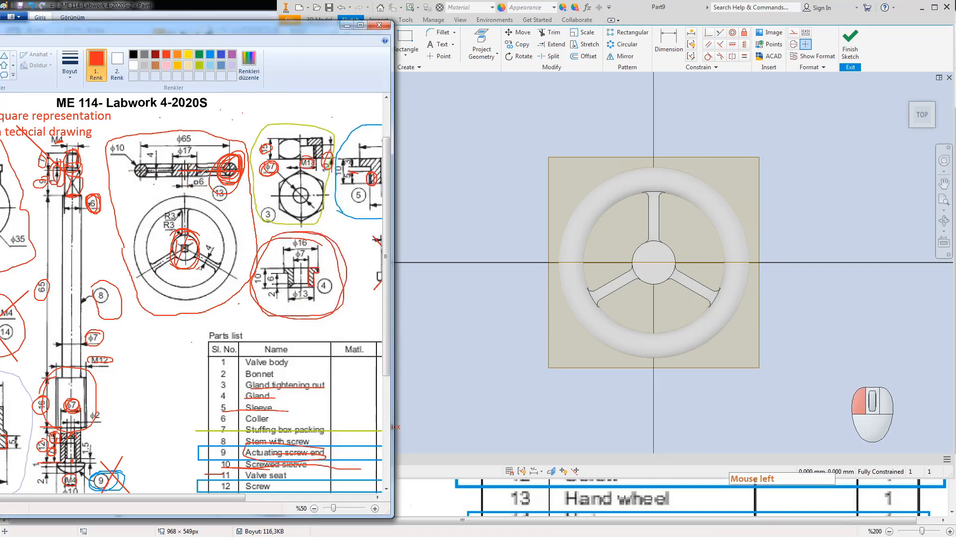
drag(214, 176, 210, 178)
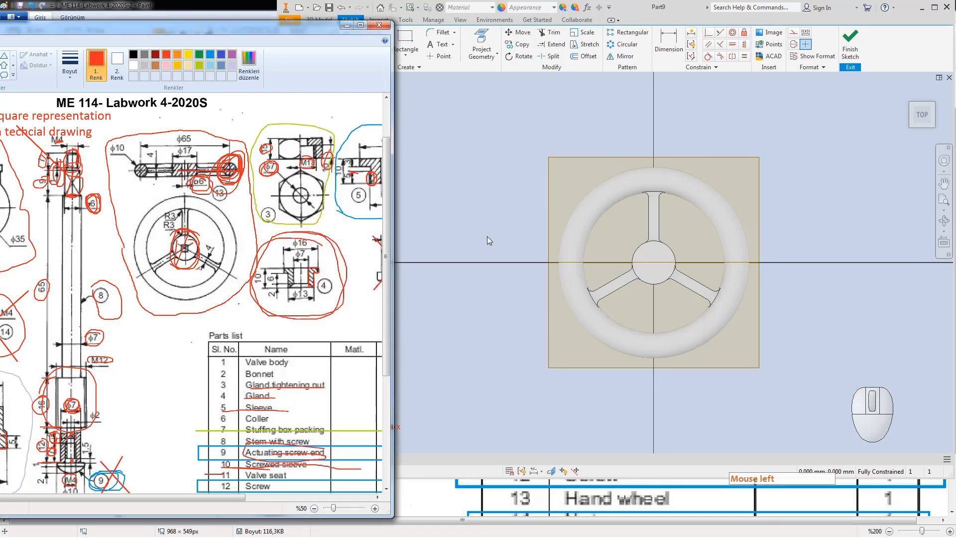
click(658, 7)
Step: Slice the graphics at the sketch plane and draw a two-point center rectangle about 9.3 by 5.3 mm centred on the origin
click(405, 47)
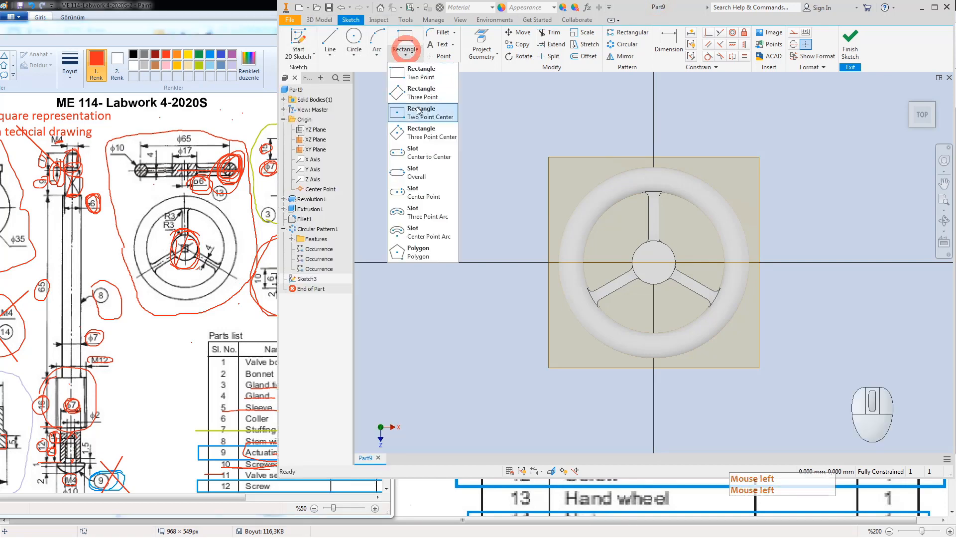
click(399, 114)
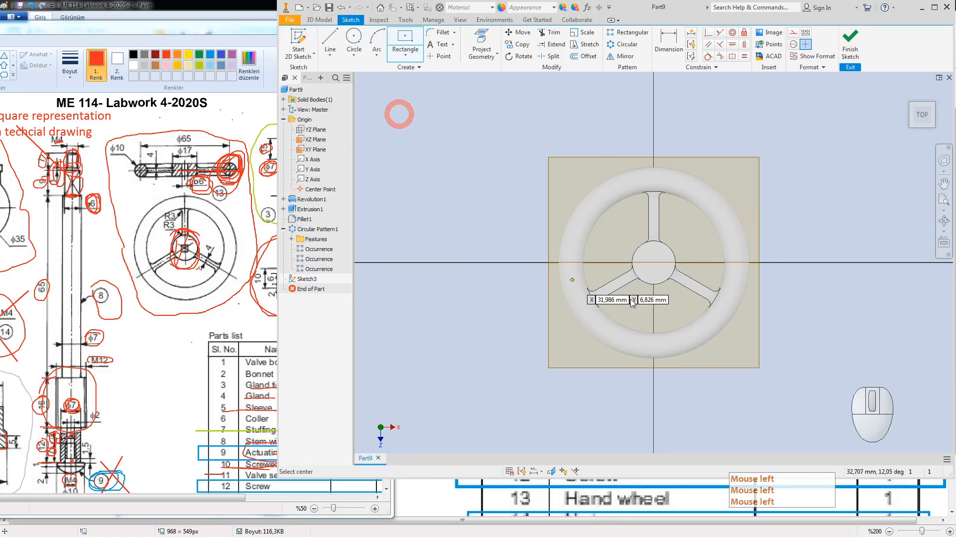
scroll(649, 274, up, 3)
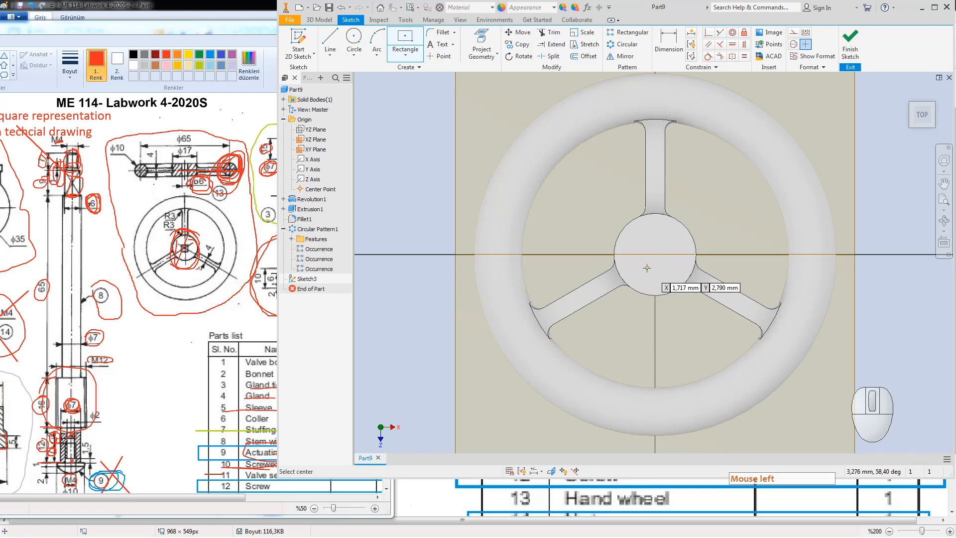
key(F7)
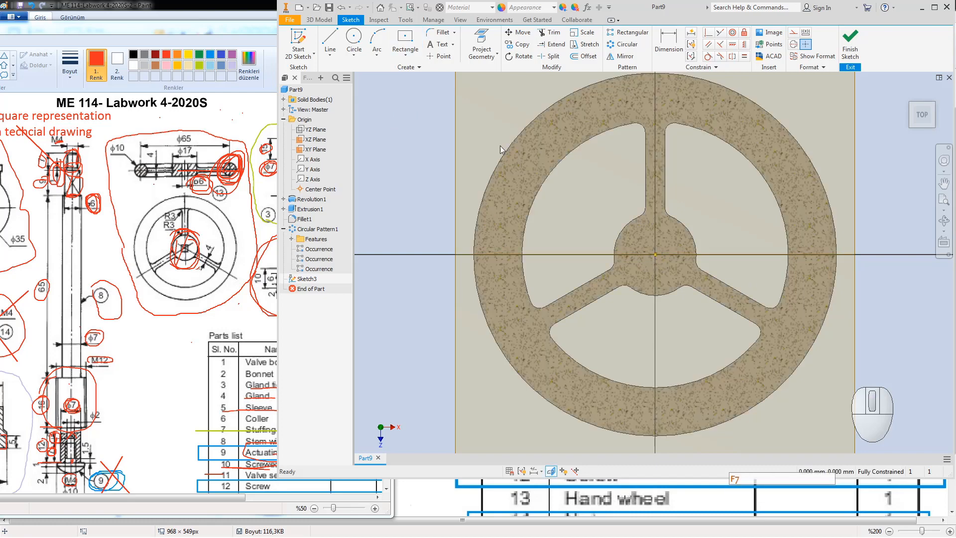
click(405, 35)
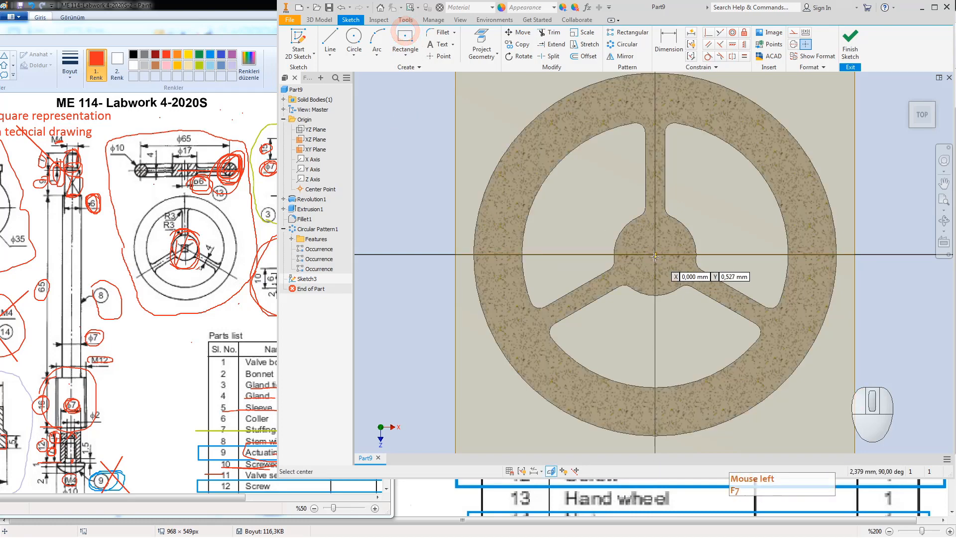
click(655, 254)
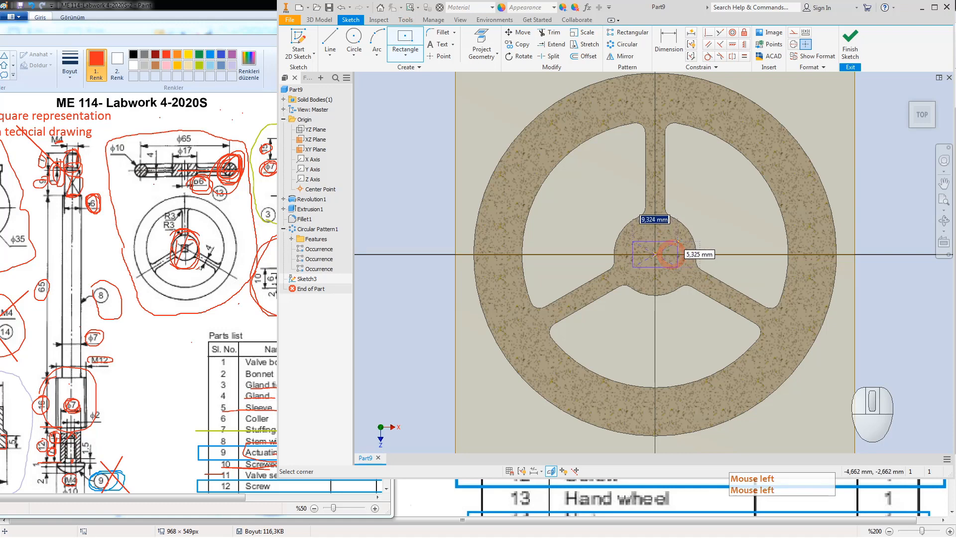
click(678, 241)
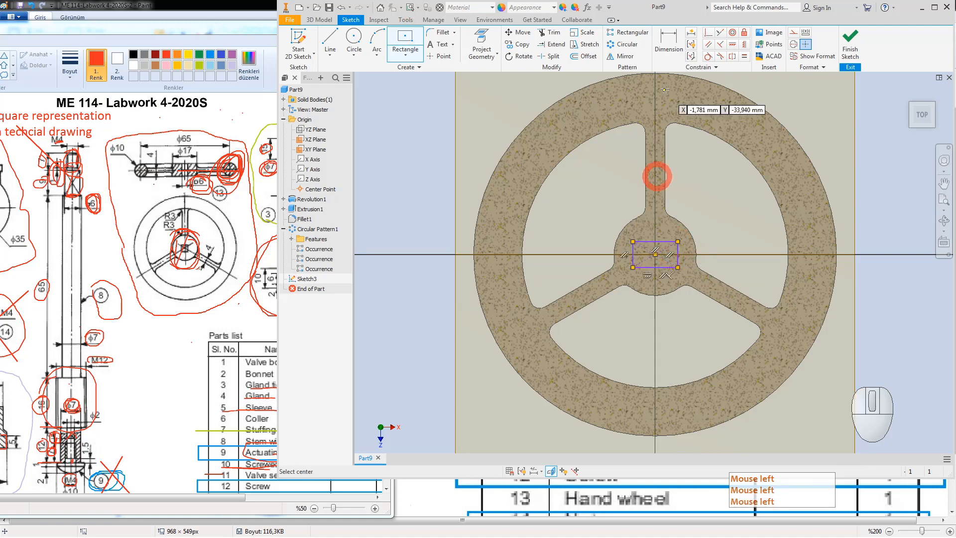
Step: Apply an equal constraint to two adjacent sides of the hub rectangle to make it square
click(744, 57)
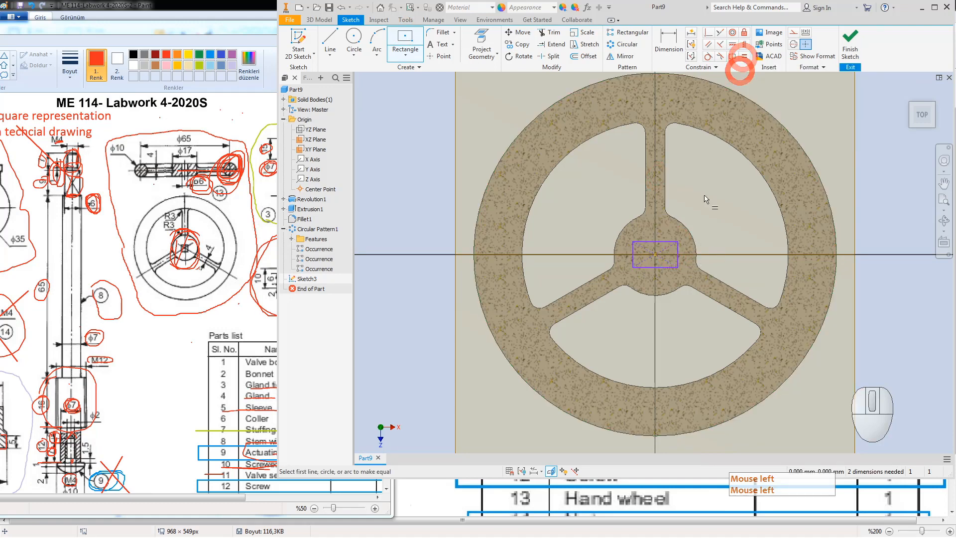
click(664, 240)
click(678, 246)
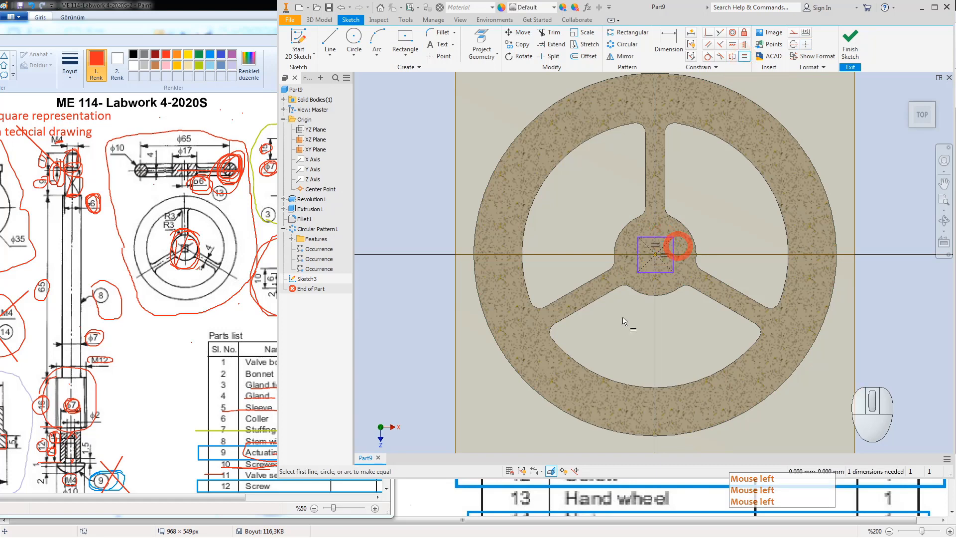
Step: Dimension the side of the square in the hub as 6 mm
click(668, 42)
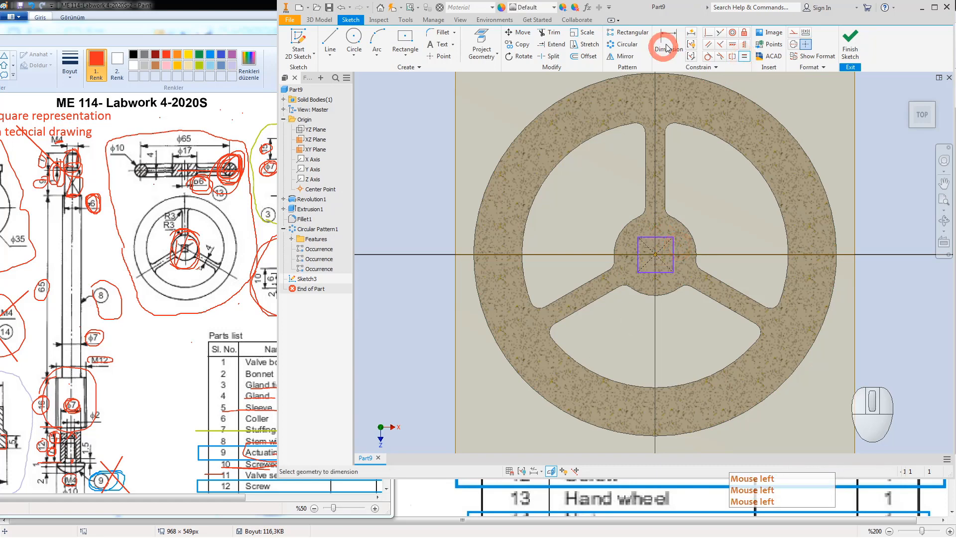
click(635, 252)
click(564, 244)
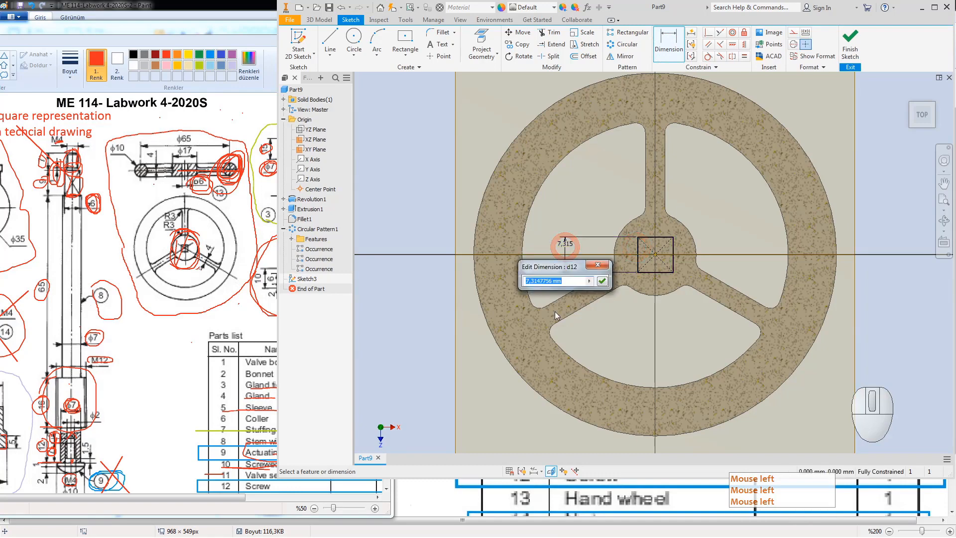
text(6)
key(Return)
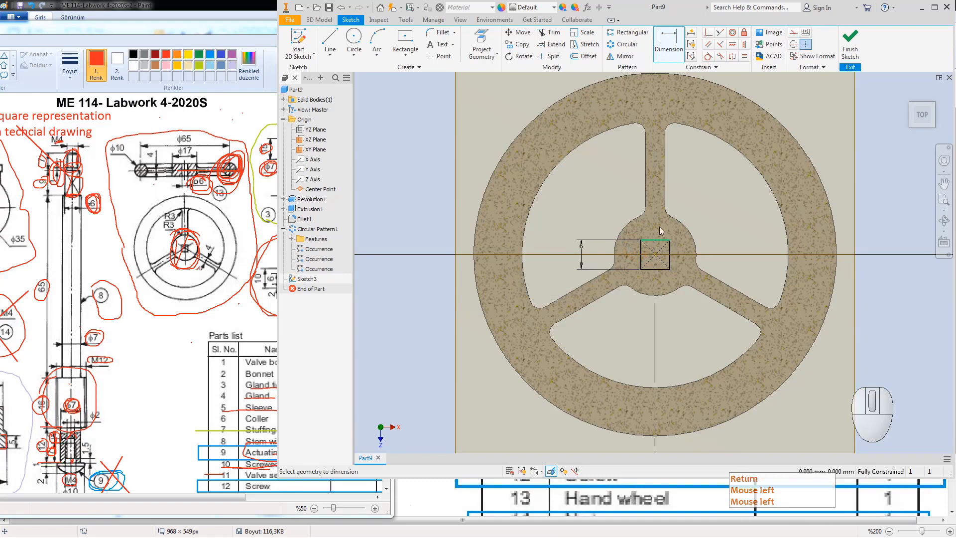
Step: Finish the sketch and extrude the 6 mm square as a symmetric, through-all cut in the hand wheel's hub
click(849, 42)
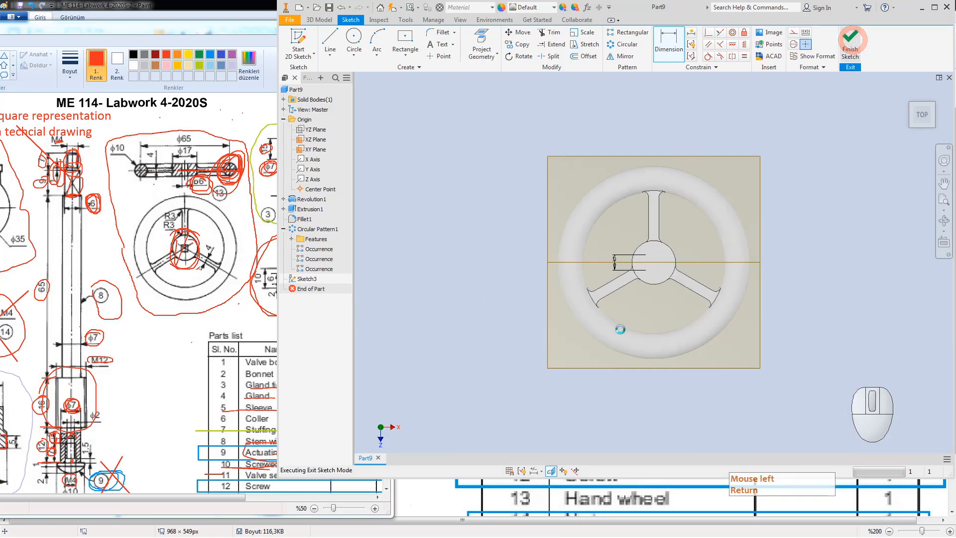
click(932, 100)
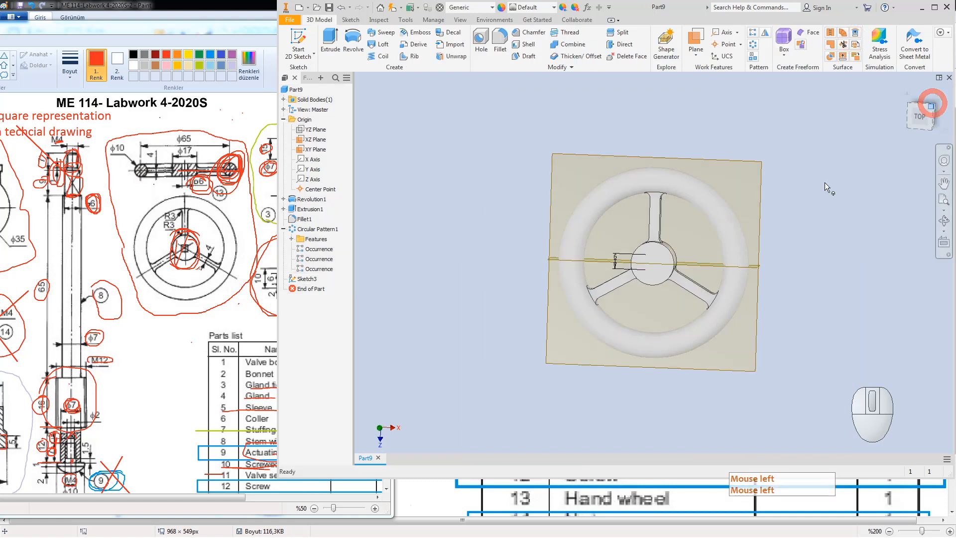
click(330, 40)
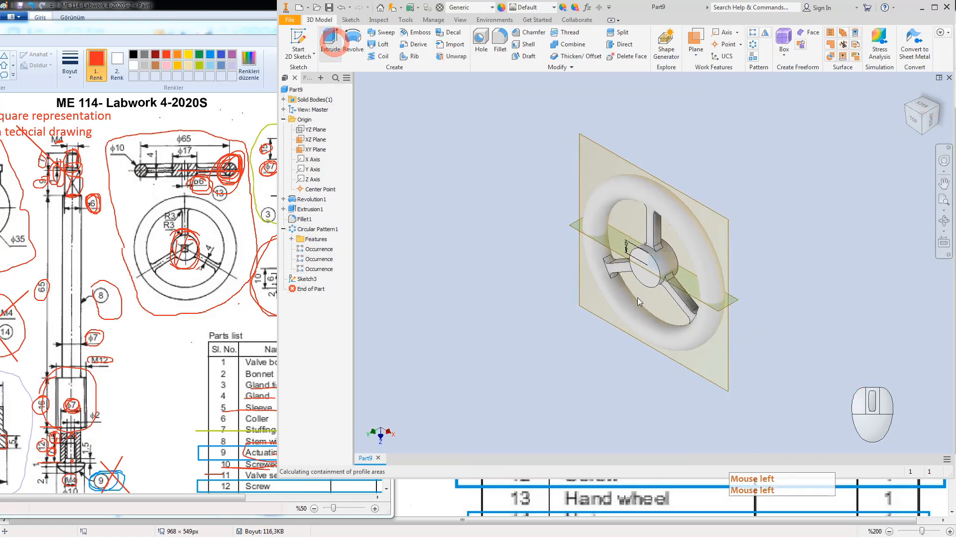
scroll(650, 271, up, 4)
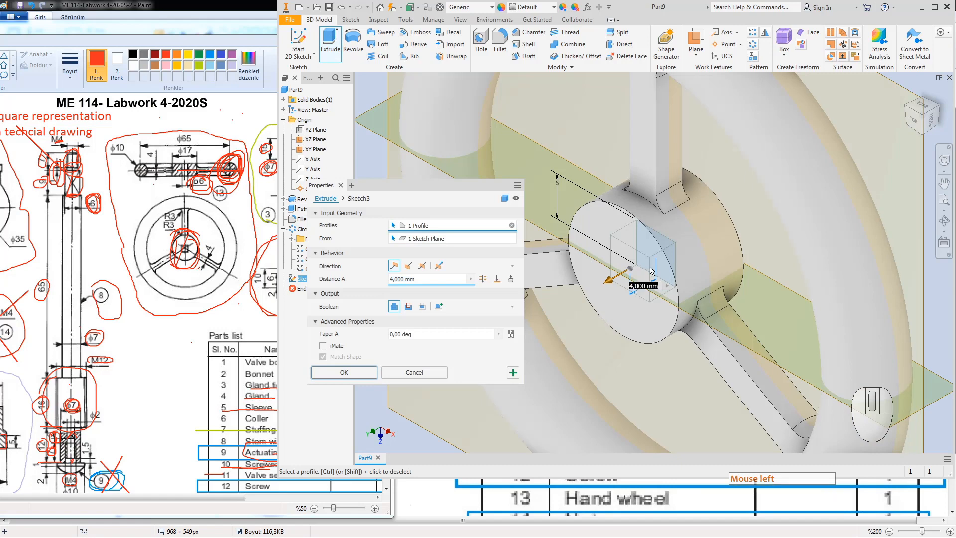
click(408, 306)
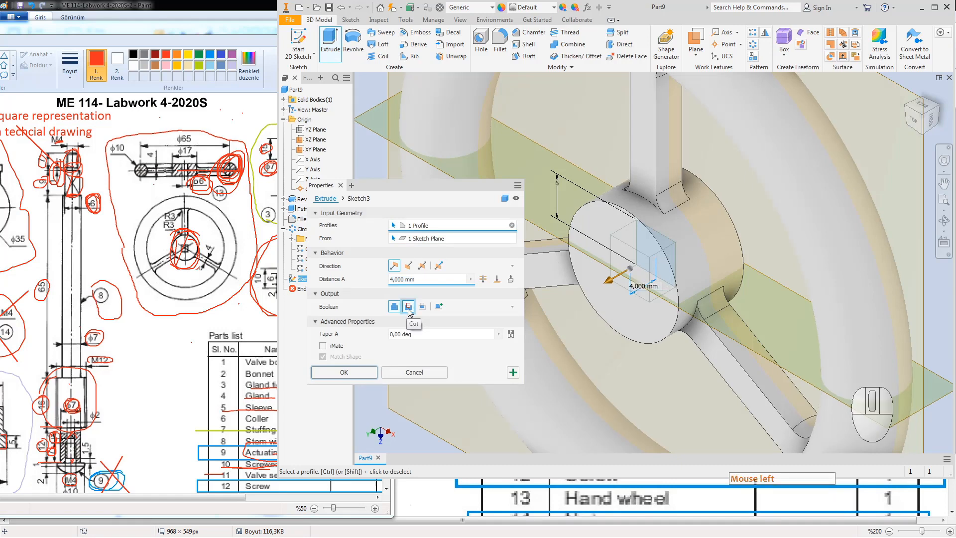
click(481, 279)
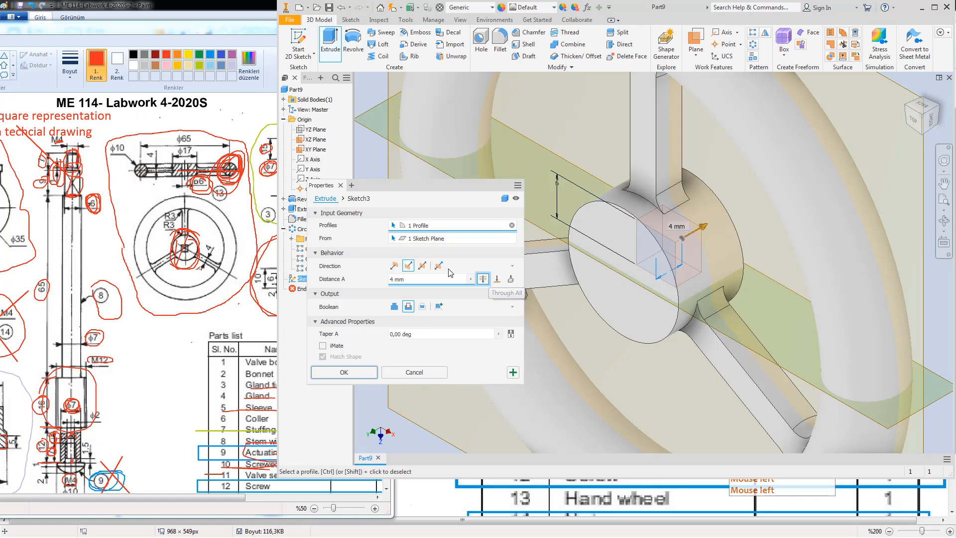
click(421, 266)
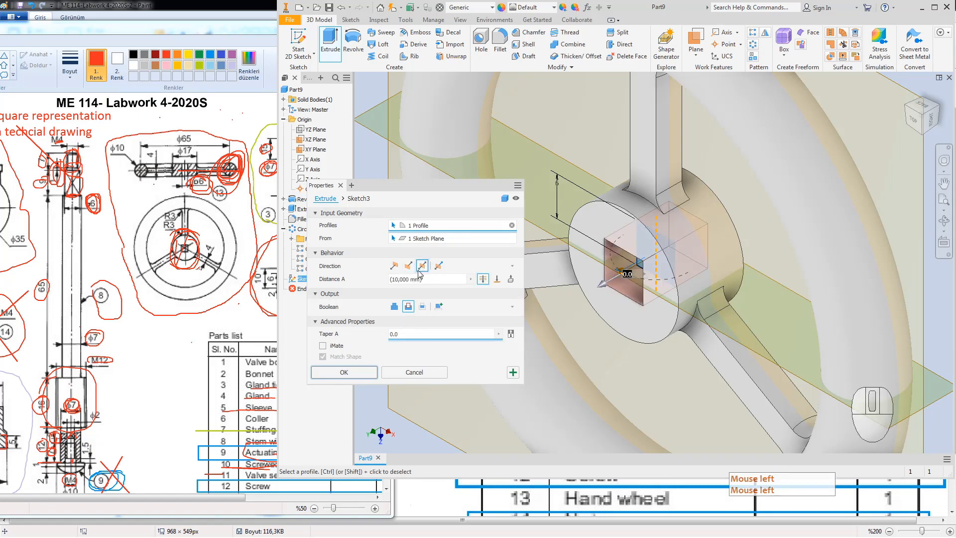
click(343, 372)
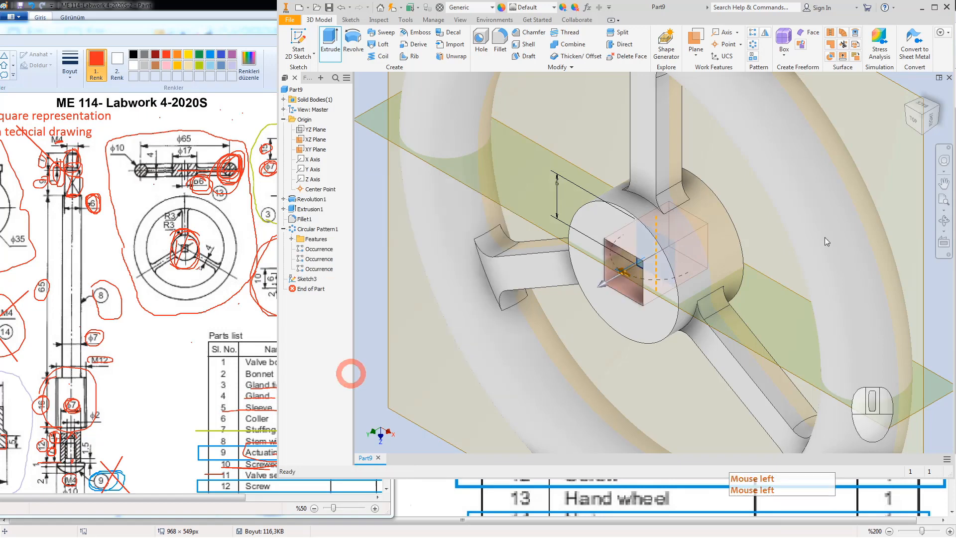
click(915, 119)
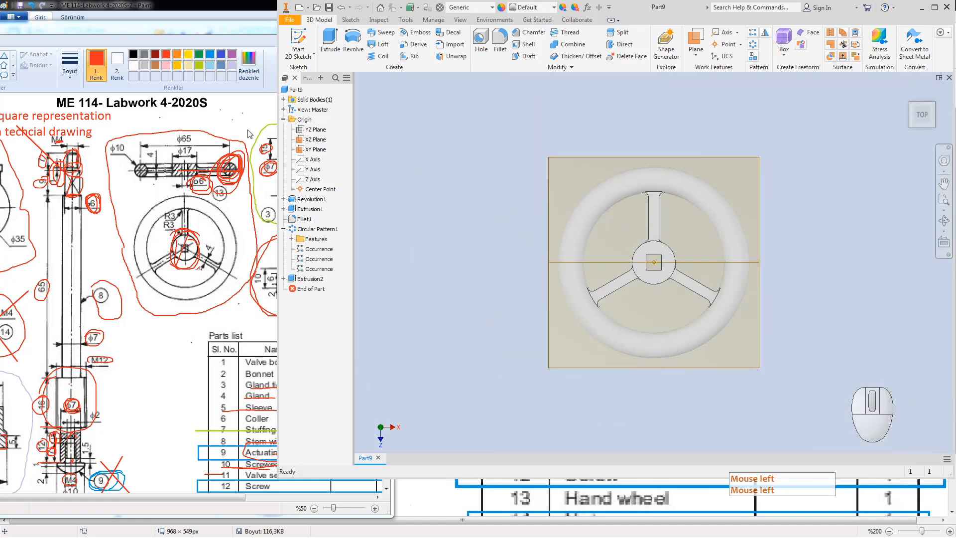
Step: Check the part's number and name in the parts list in Paint, and save the Inventor part as "Part 13- Handwheel" in the Stop Down Valve folder
click(329, 7)
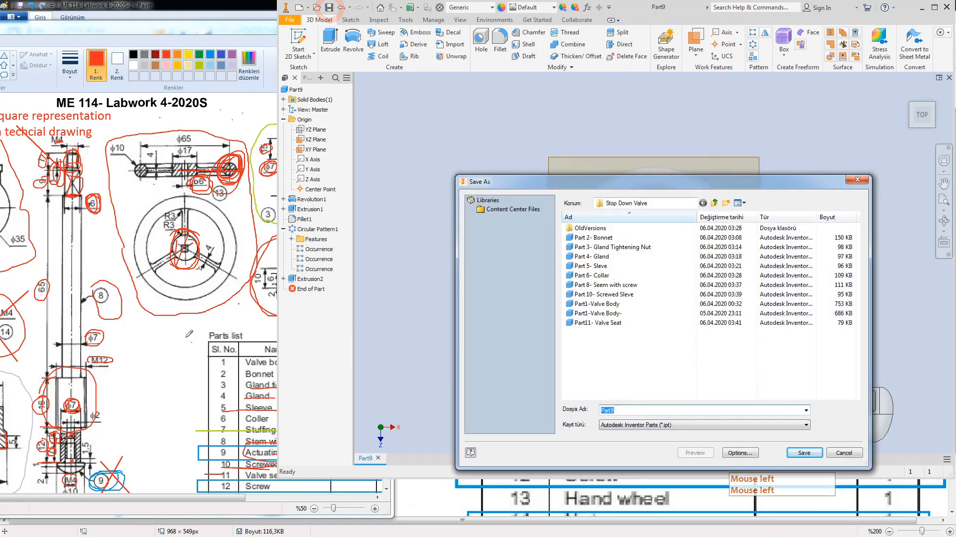
click(190, 392)
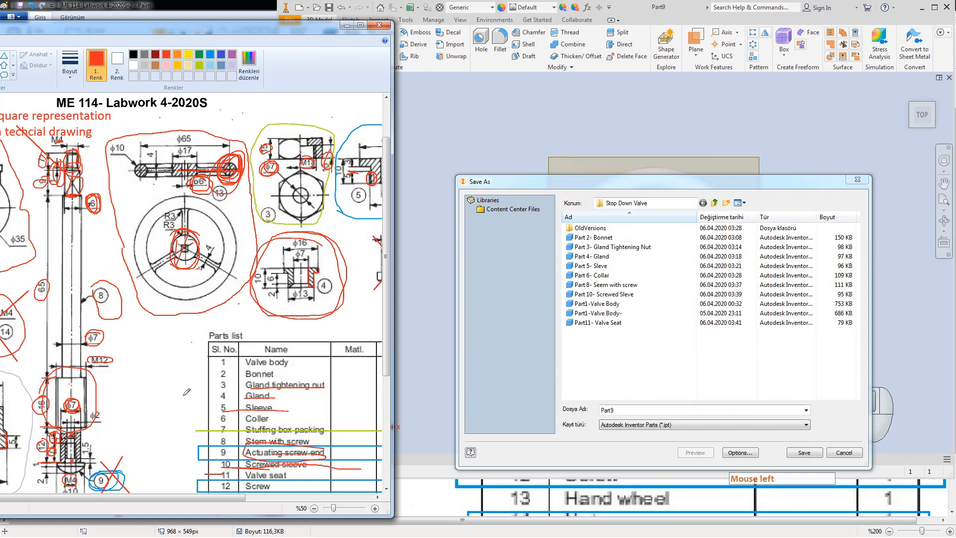
scroll(346, 346, down, 3)
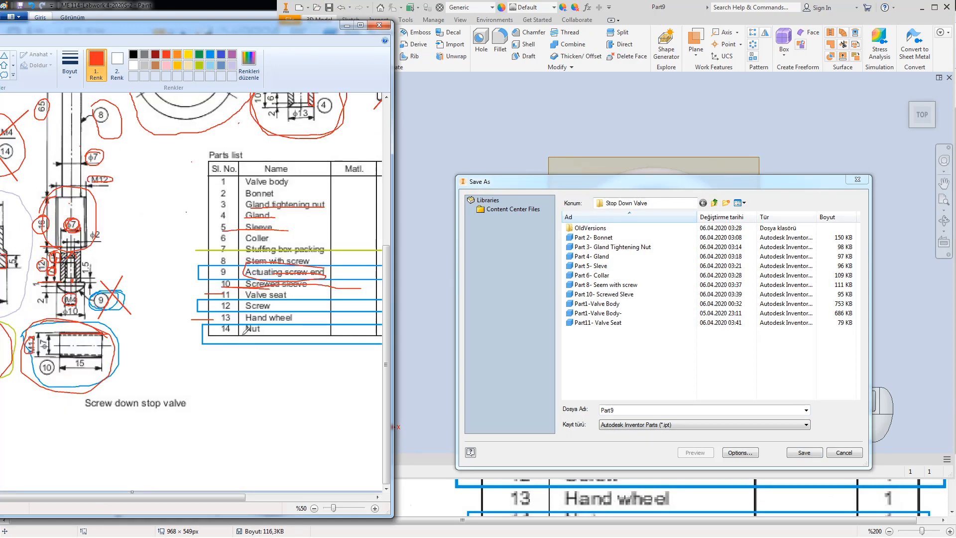
click(624, 408)
text(Part)
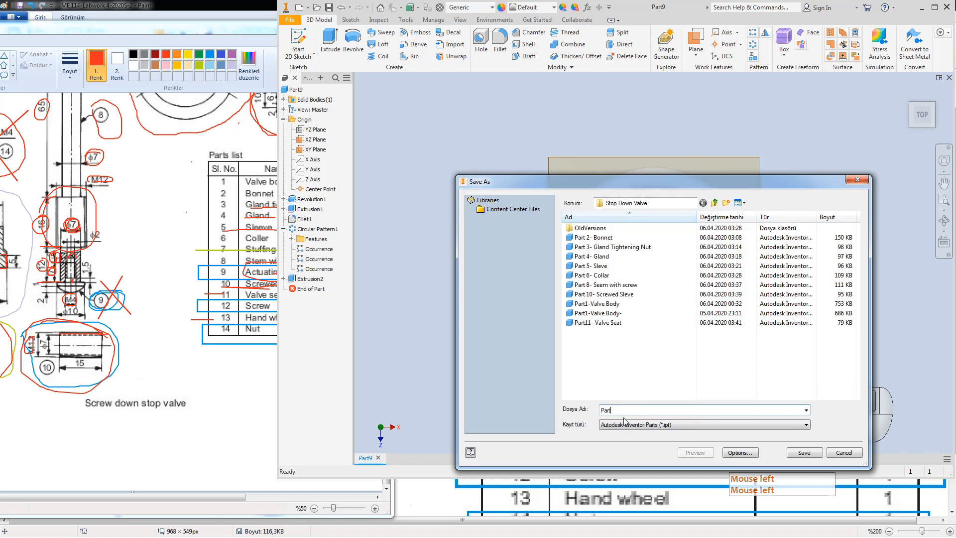
text( 1)
key(BackSpace)
text(3- H)
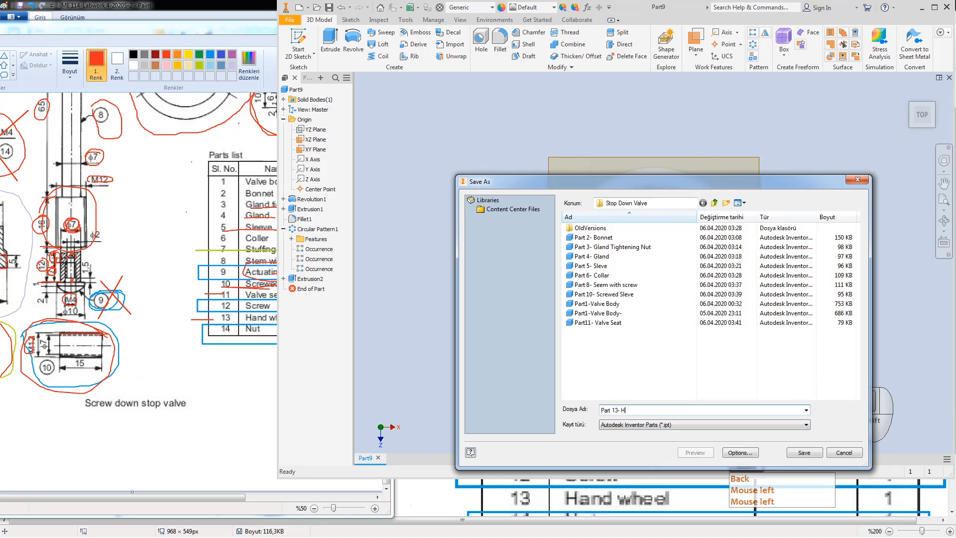
text(andwhee)
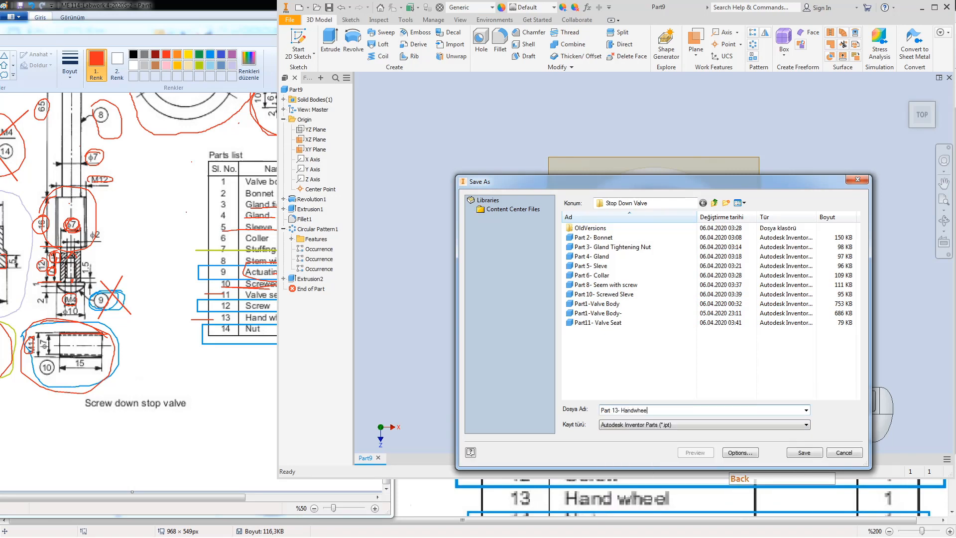
text(l)
key(Return)
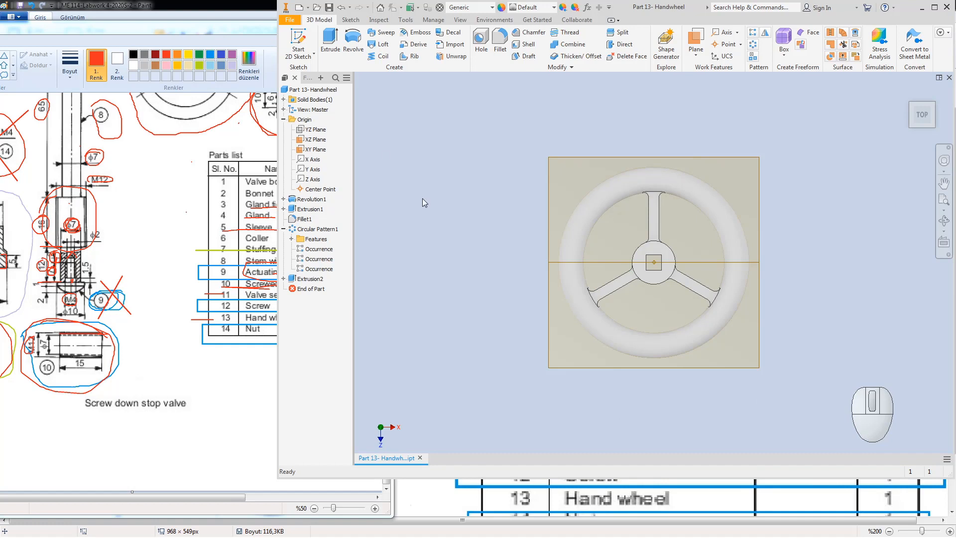
click(329, 7)
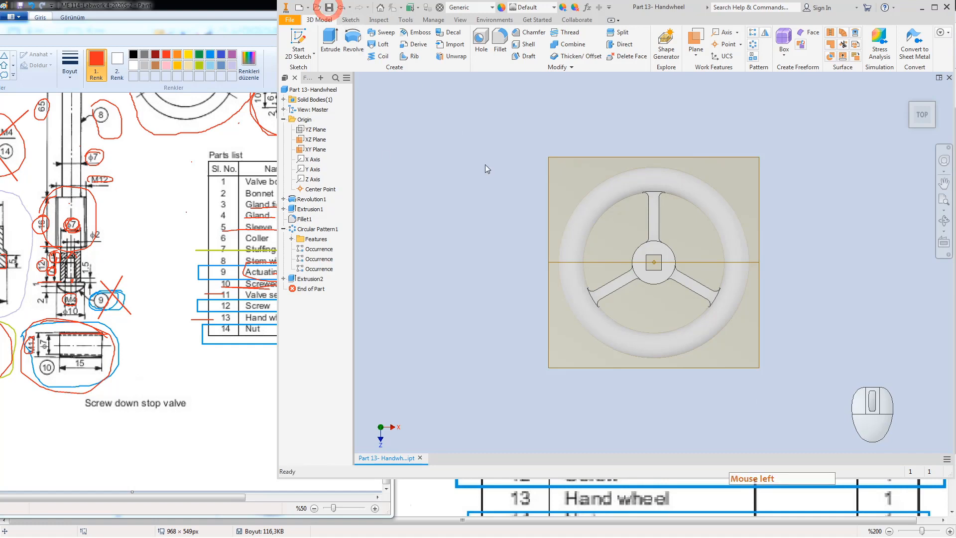